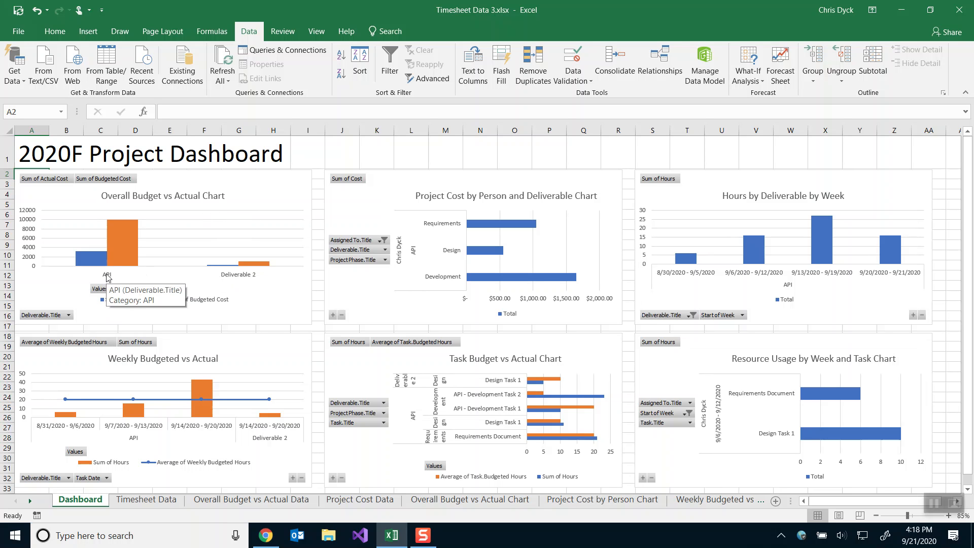
# Filter the Project Cost by Person and Deliverable chart to show only the second person.
pyautogui.moveTo(87, 258)
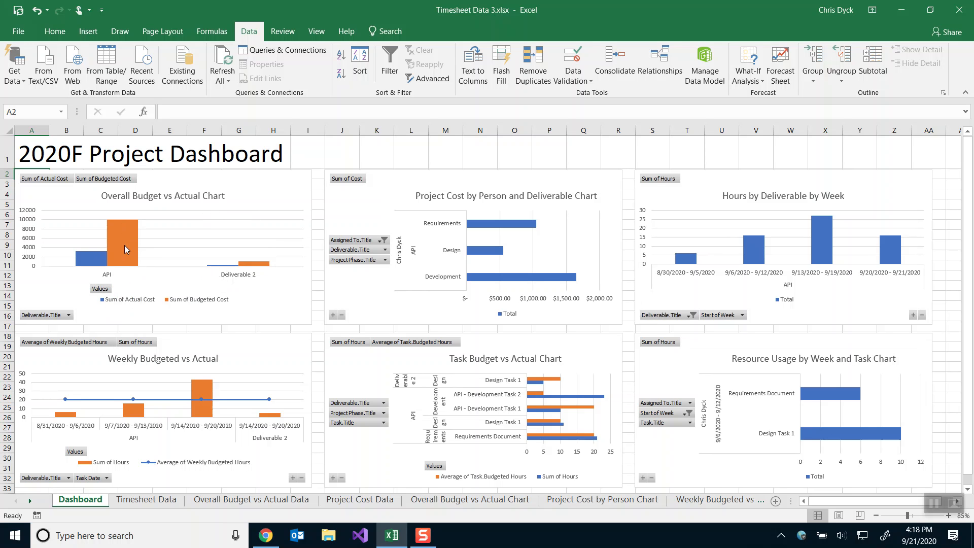
pyautogui.moveTo(127, 227)
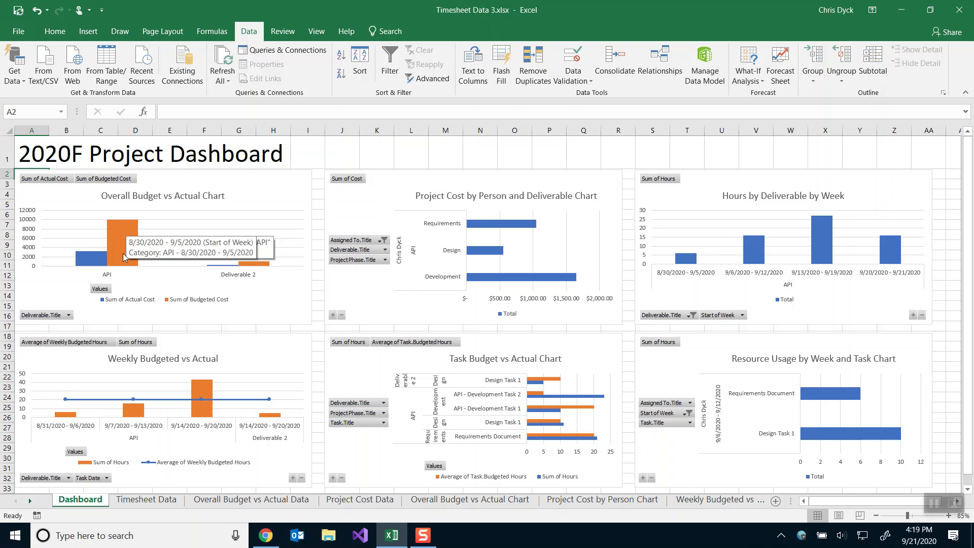
pyautogui.click(372, 212)
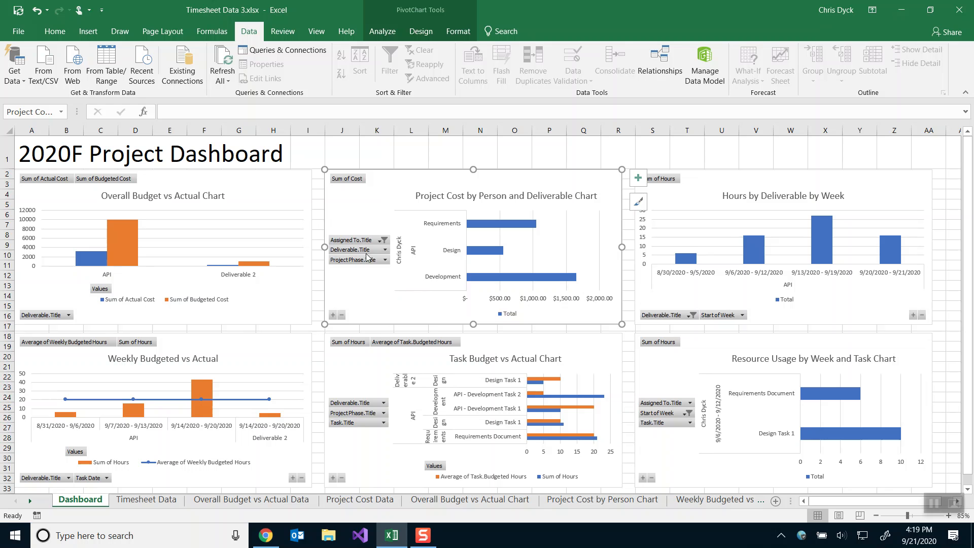
pyautogui.click(379, 242)
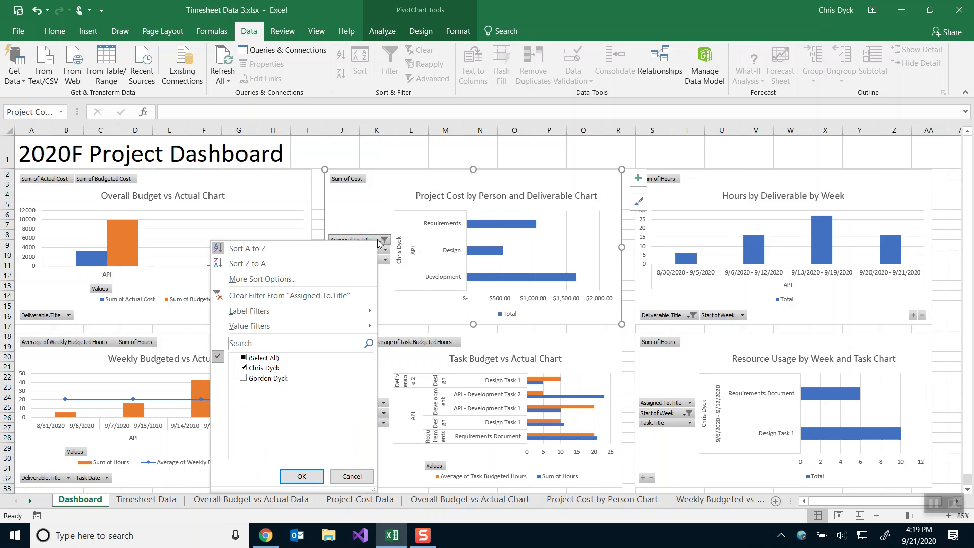
pyautogui.click(244, 367)
pyautogui.click(244, 378)
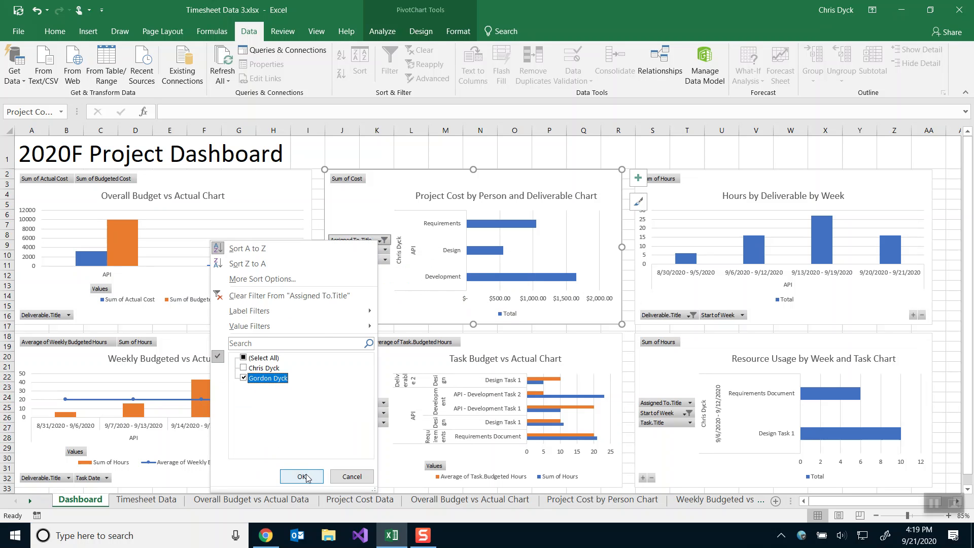
pyautogui.click(306, 476)
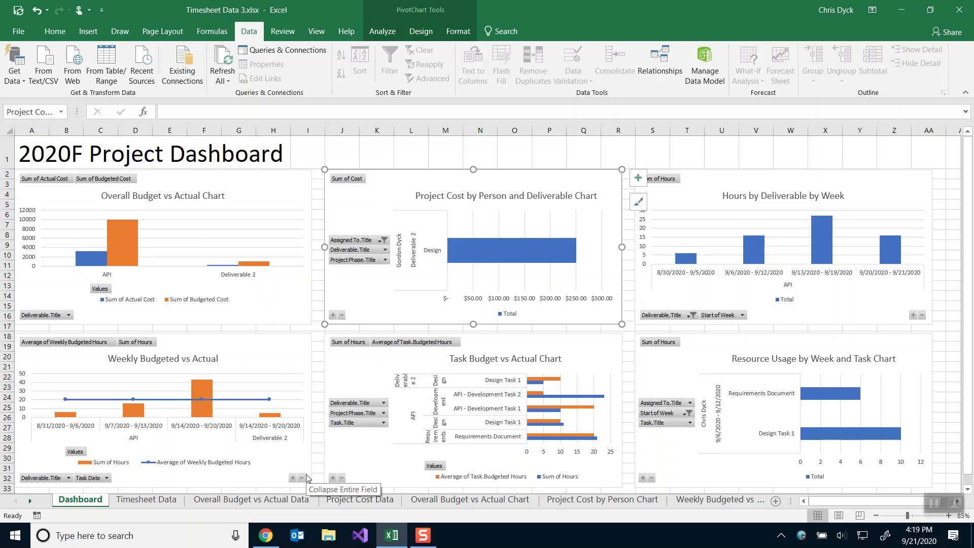
# Restore the Project Cost chart's person filter to the first person.
pyautogui.click(379, 240)
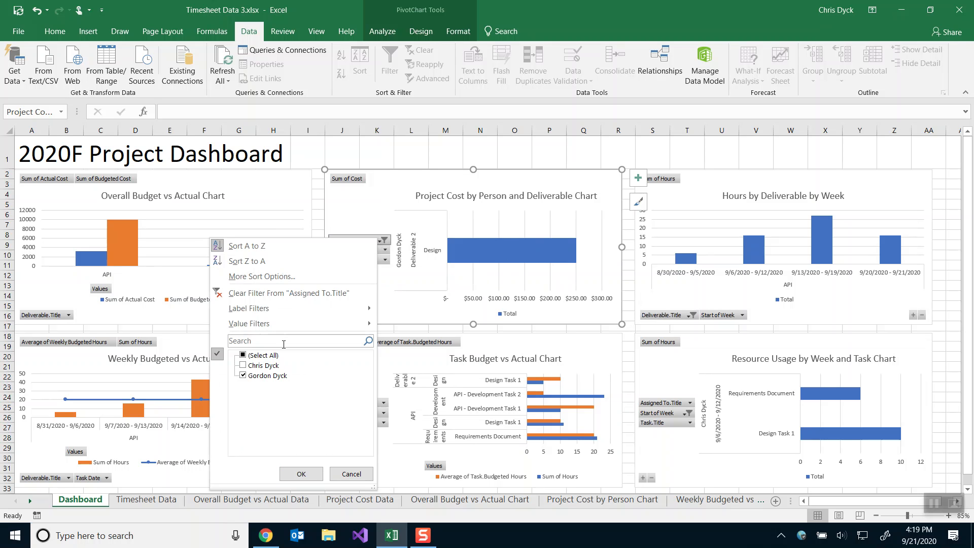
pyautogui.click(243, 366)
pyautogui.click(243, 376)
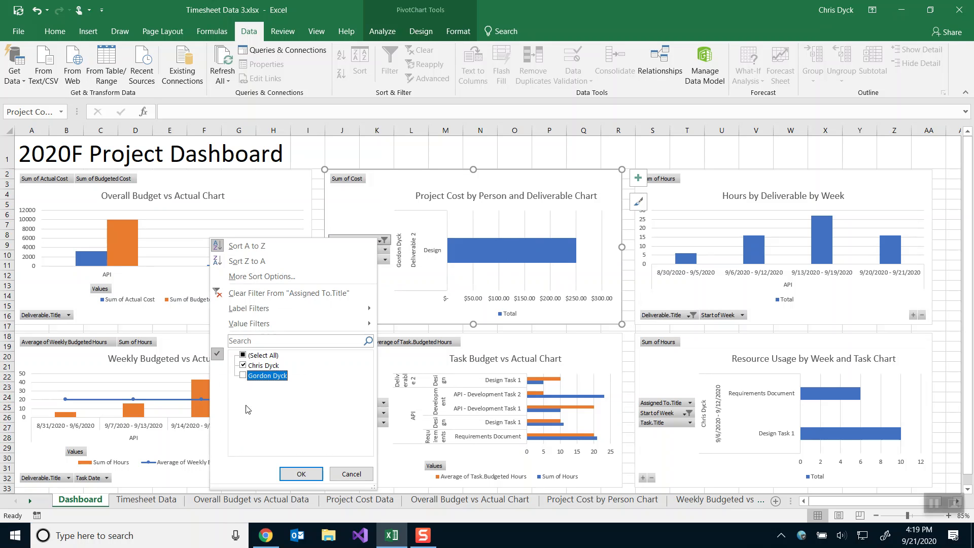
pyautogui.click(301, 473)
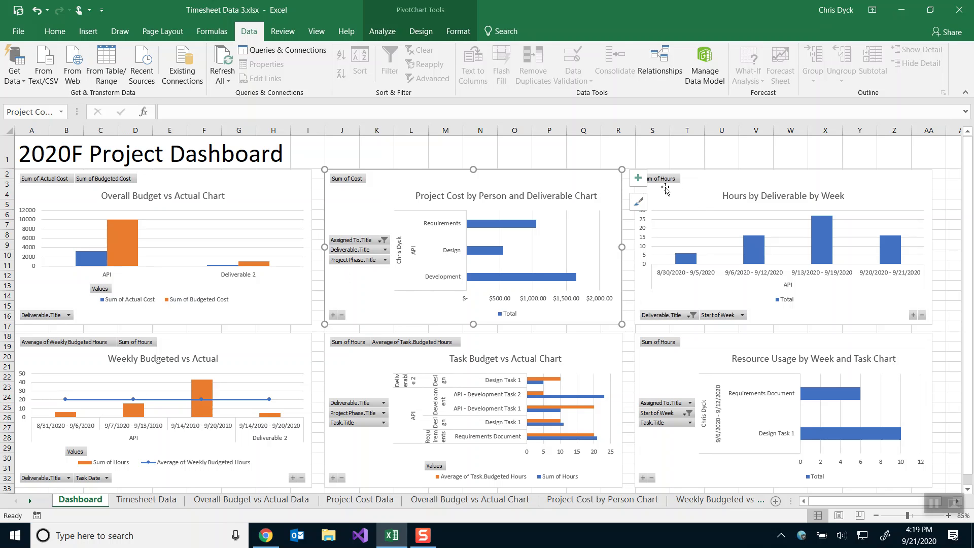
# Review the Hours by Deliverable, Weekly Budgeted vs Actual, Task Budget and Resource Usage charts.
pyautogui.click(705, 182)
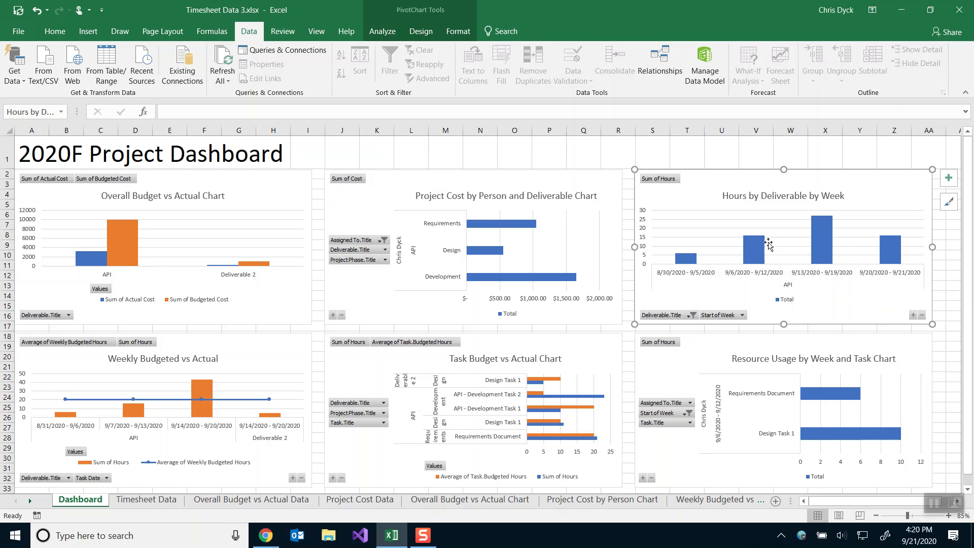
pyautogui.moveTo(817, 218)
pyautogui.click(254, 367)
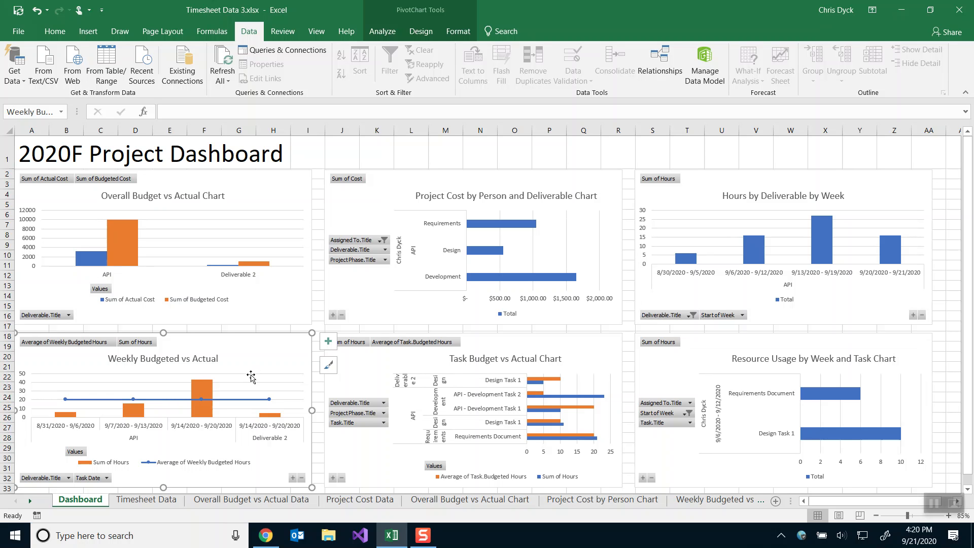
pyautogui.moveTo(199, 390)
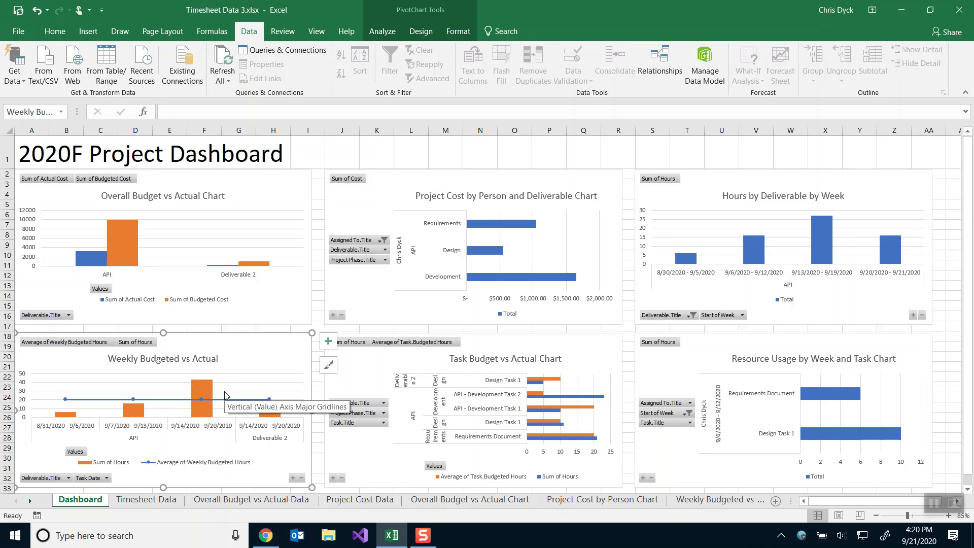
pyautogui.click(356, 370)
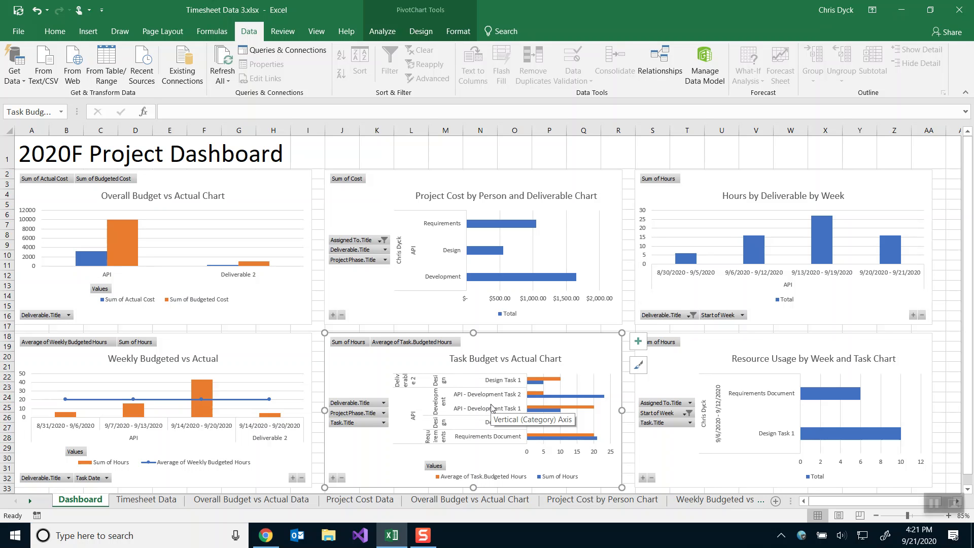
pyautogui.moveTo(550, 412)
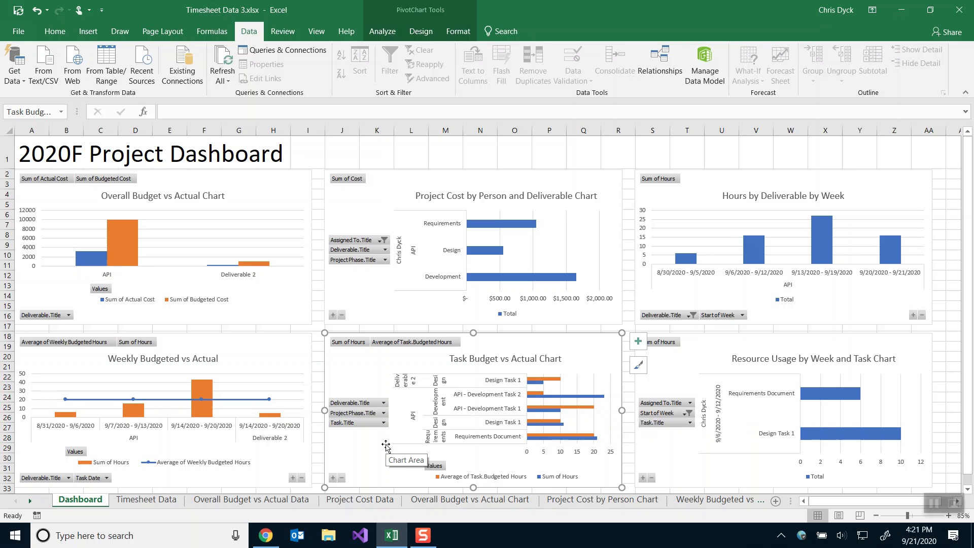
pyautogui.click(676, 366)
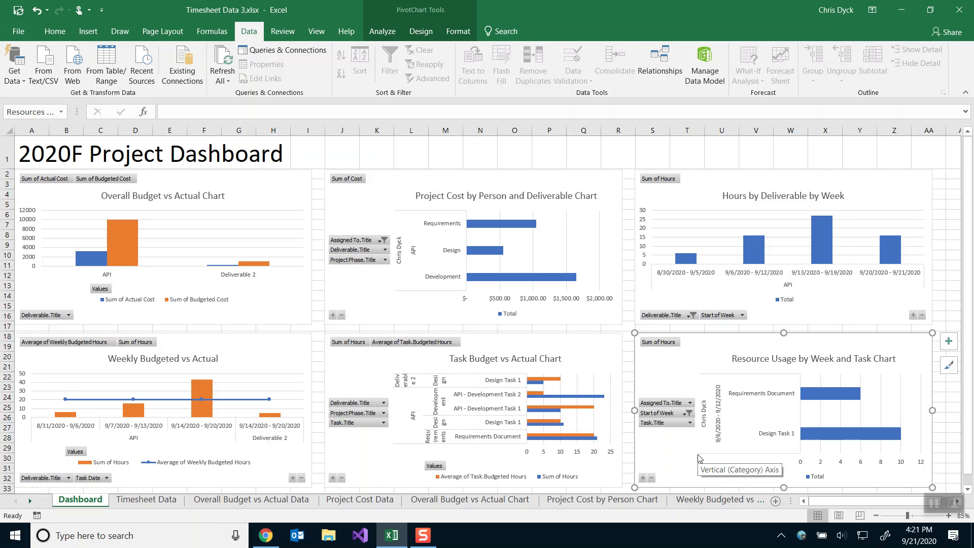
# Limit the Resource Usage chart to one person and swap week 9/6–9/12 for 9/13–9/19/2020.
pyautogui.click(689, 402)
pyautogui.click(553, 288)
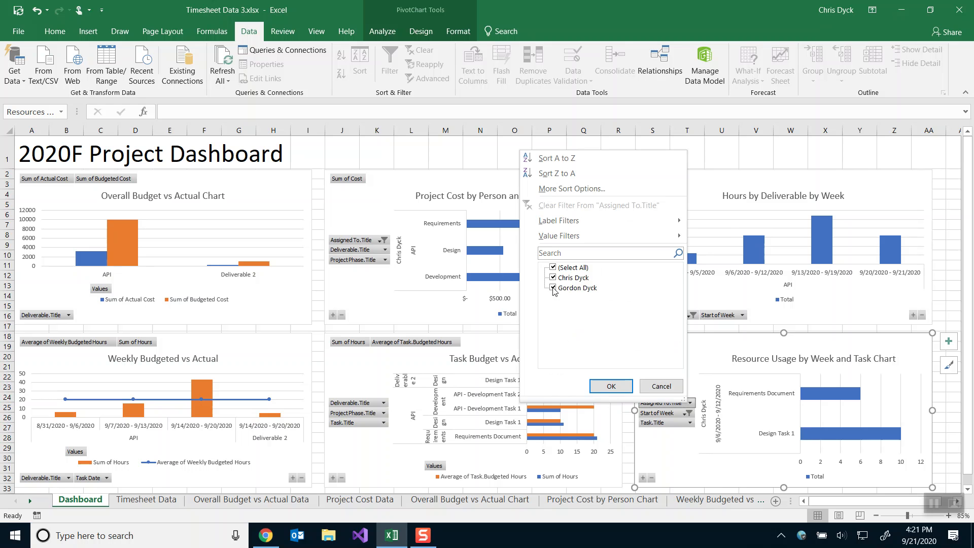
pyautogui.click(604, 388)
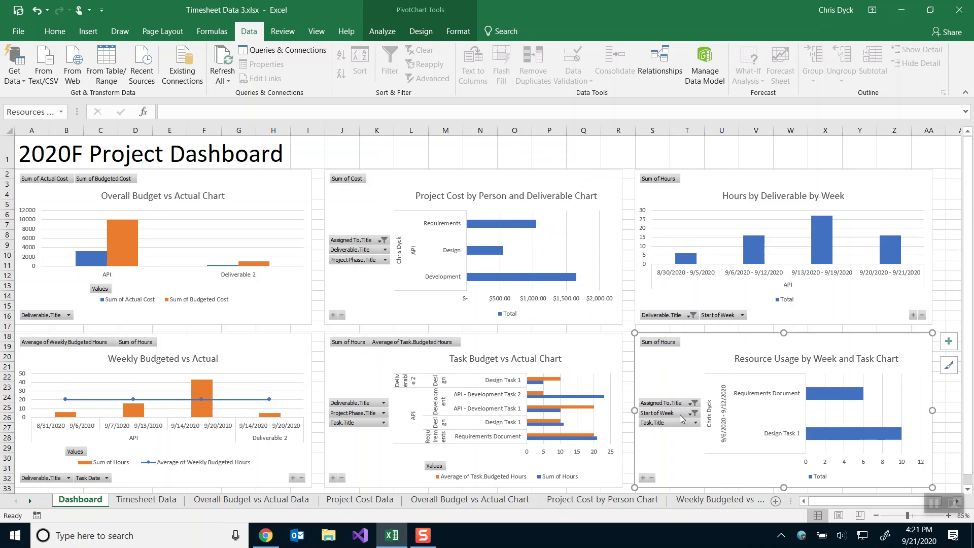
pyautogui.click(686, 414)
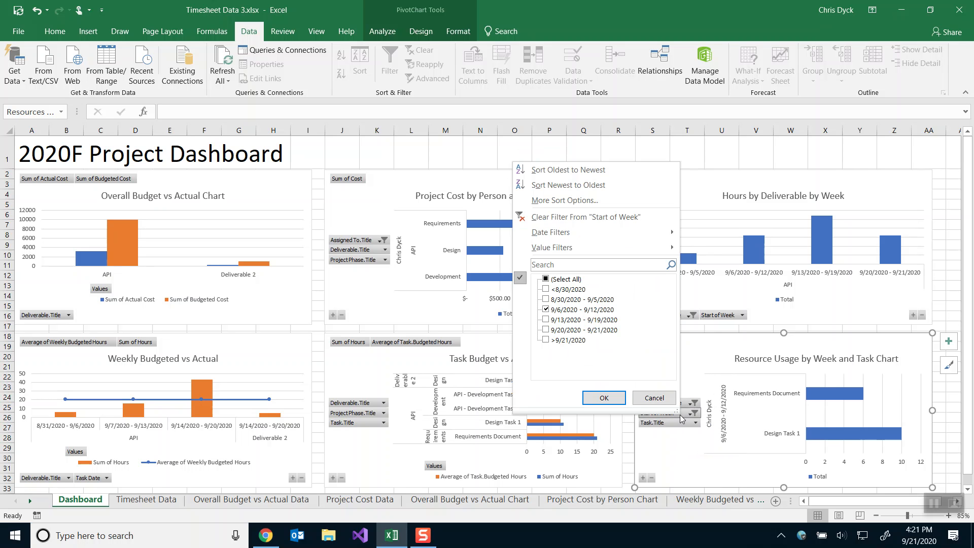
pyautogui.click(546, 320)
pyautogui.click(545, 309)
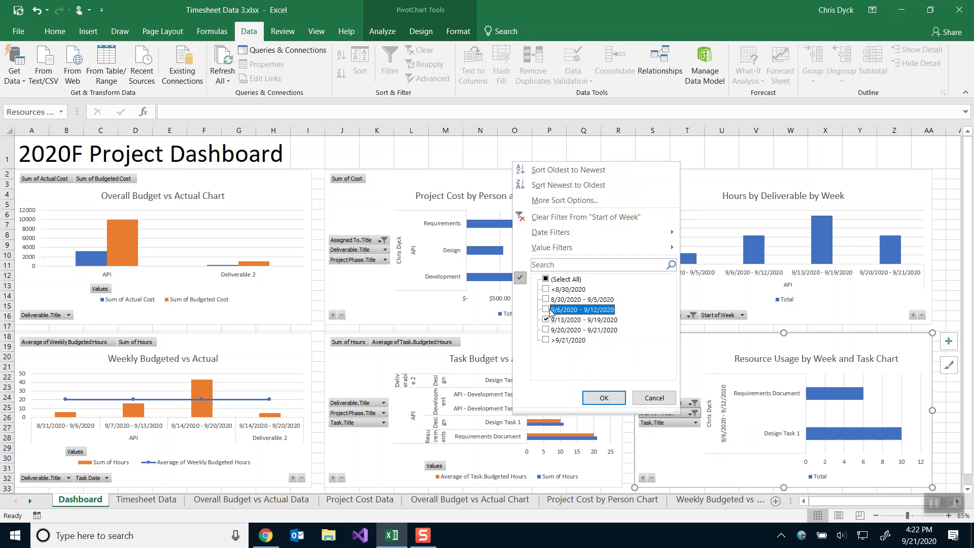
pyautogui.click(602, 398)
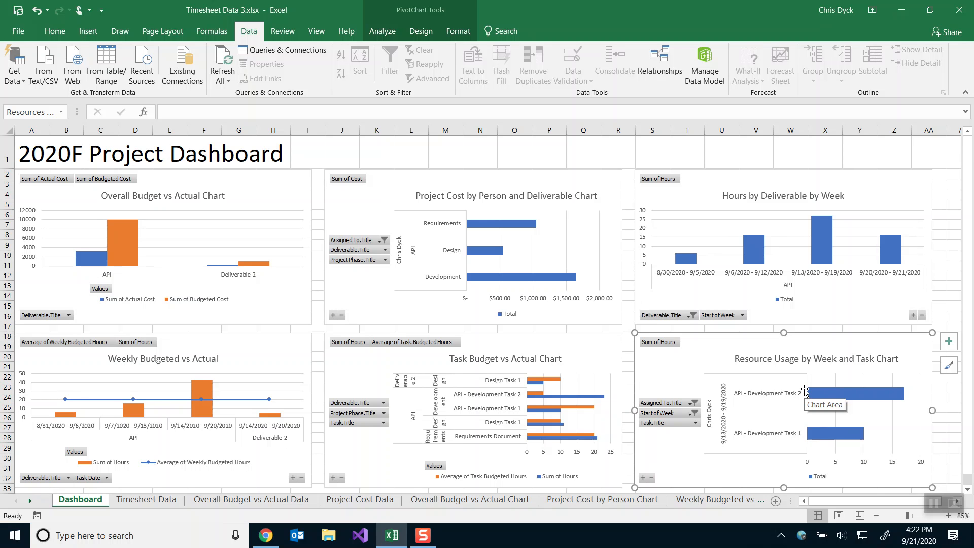
# Bring the SharePoint site up in Chrome.
pyautogui.scroll(-3, 786, 333)
pyautogui.scroll(3, 788, 335)
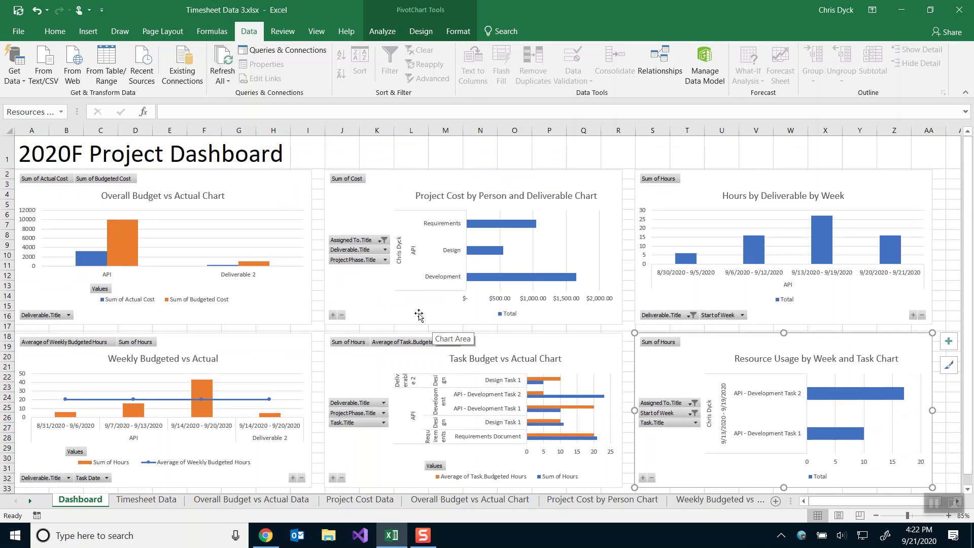
pyautogui.click(256, 545)
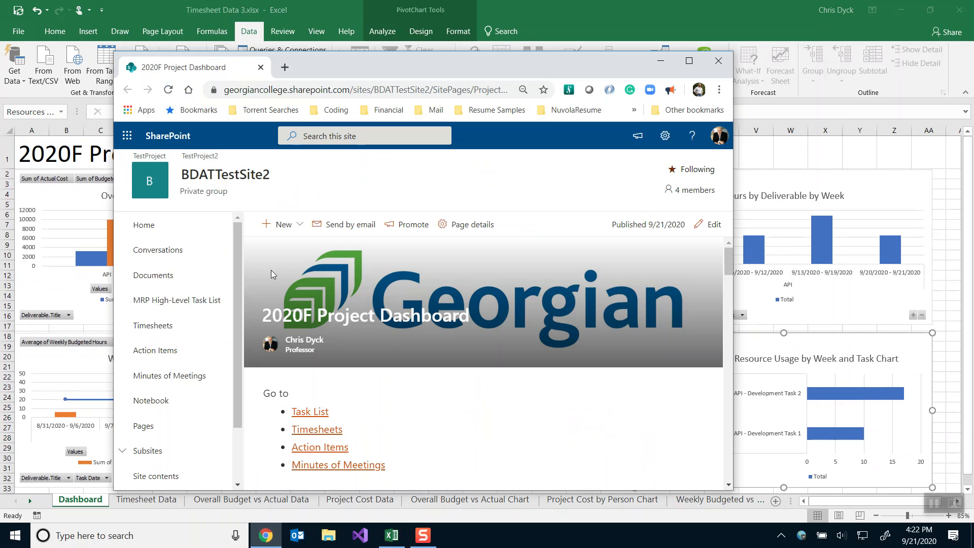
# Open the Timesheets list, maximize Chrome, and show the Grouped By Assigned To view.
pyautogui.click(162, 326)
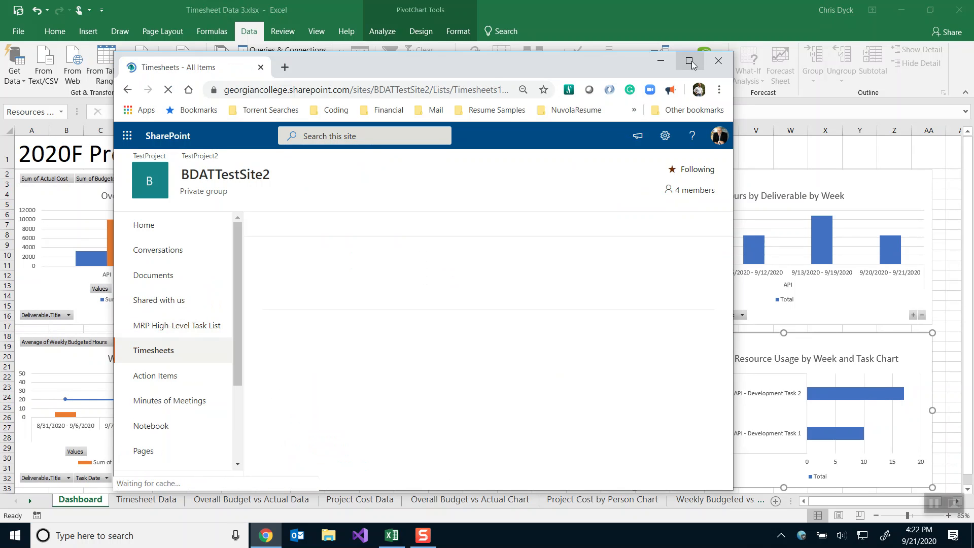
pyautogui.click(689, 62)
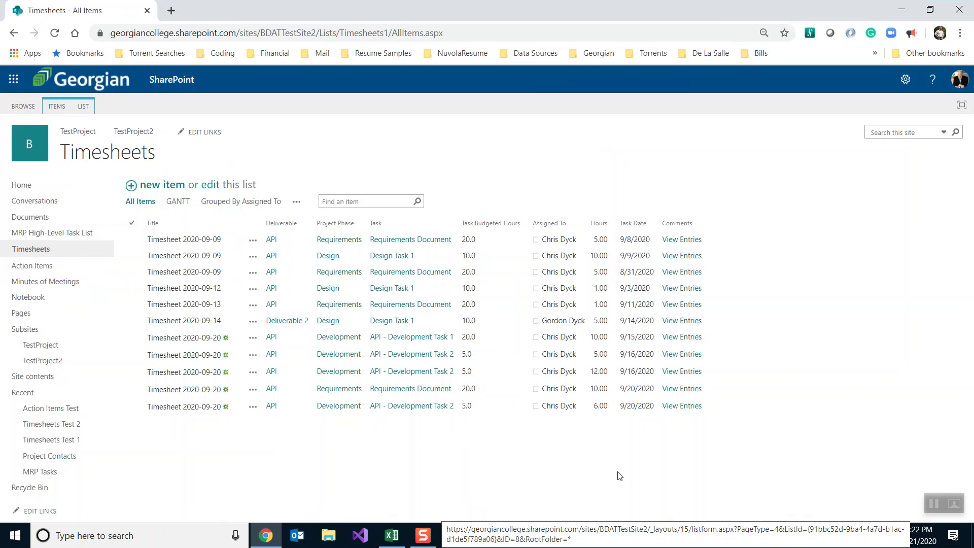
pyautogui.click(231, 203)
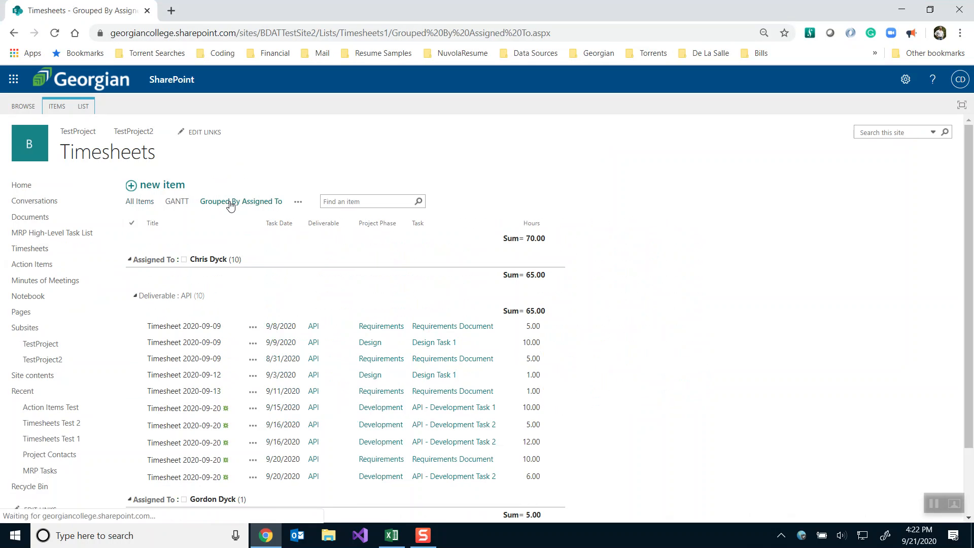
pyautogui.scroll(-3, 261, 314)
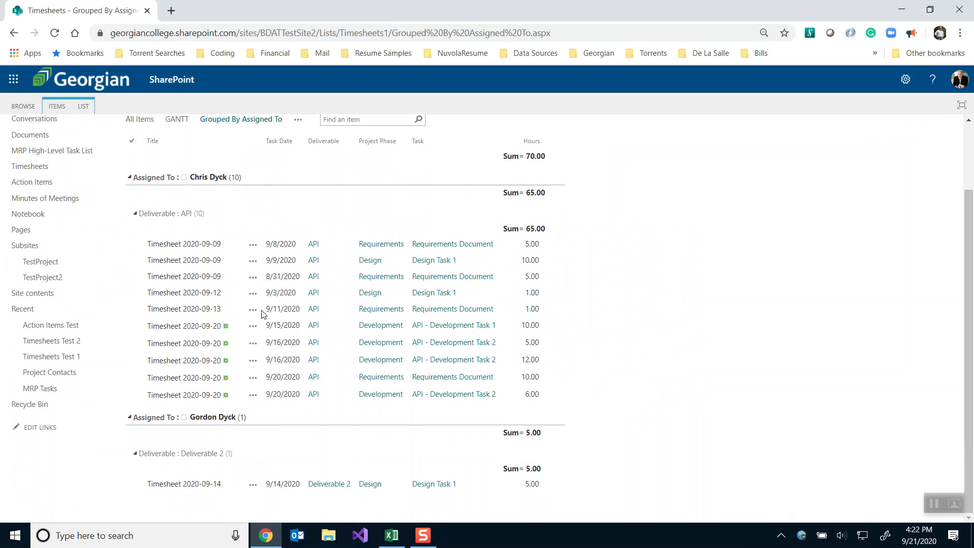
pyautogui.scroll(2, 261, 314)
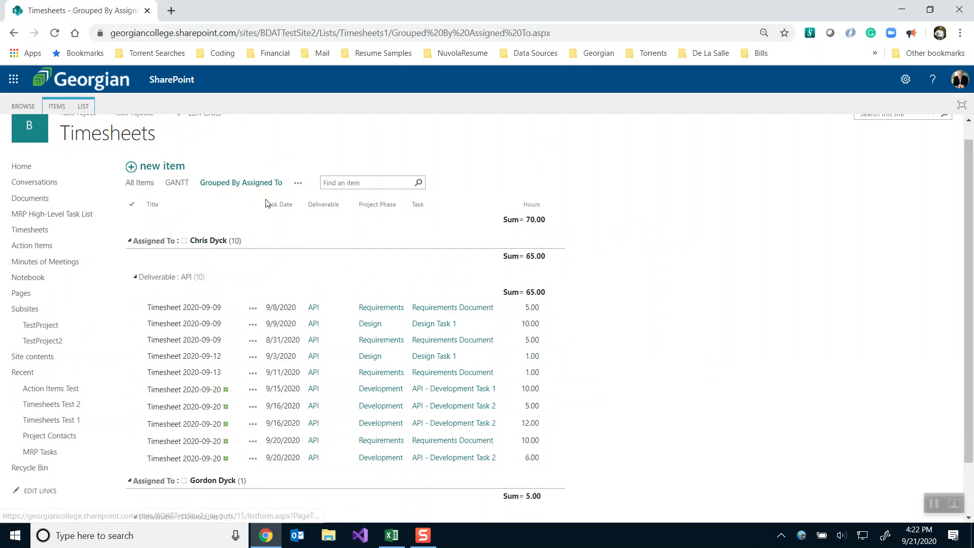
# Switch to the Grouped By Week view and select the 9/16 and 9/14 timesheet entries.
pyautogui.click(297, 183)
pyautogui.click(317, 200)
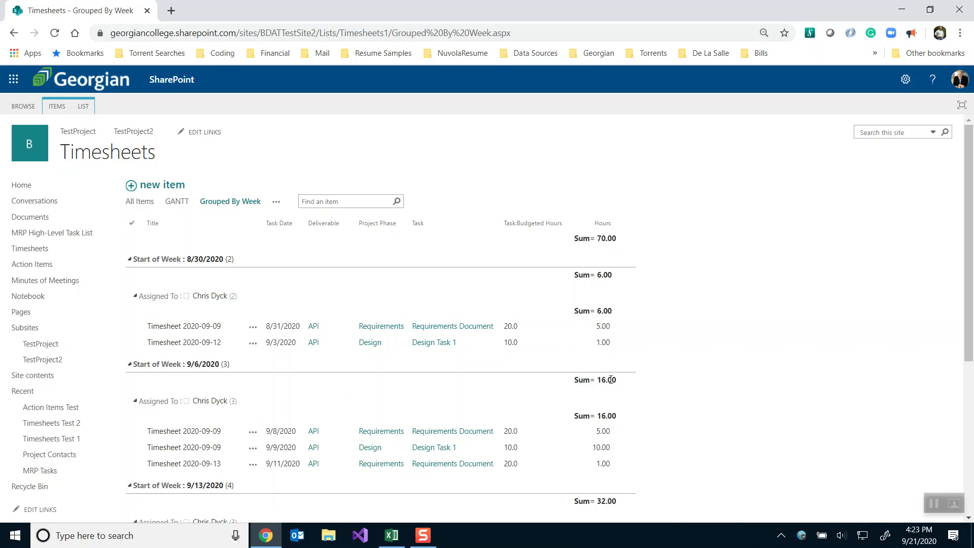
pyautogui.scroll(-4, 611, 380)
pyautogui.click(131, 378)
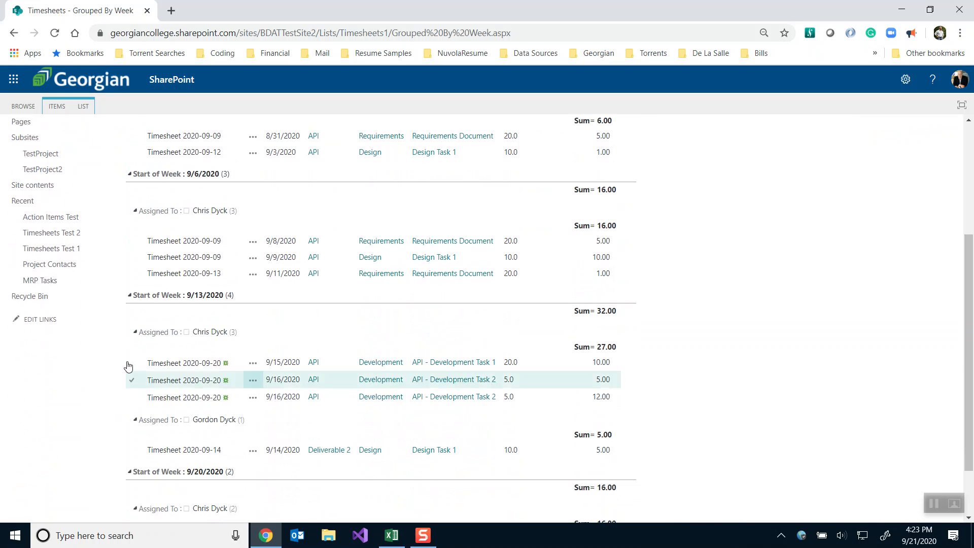
pyautogui.scroll(-2, 179, 375)
pyautogui.click(179, 374)
pyautogui.scroll(5, 275, 378)
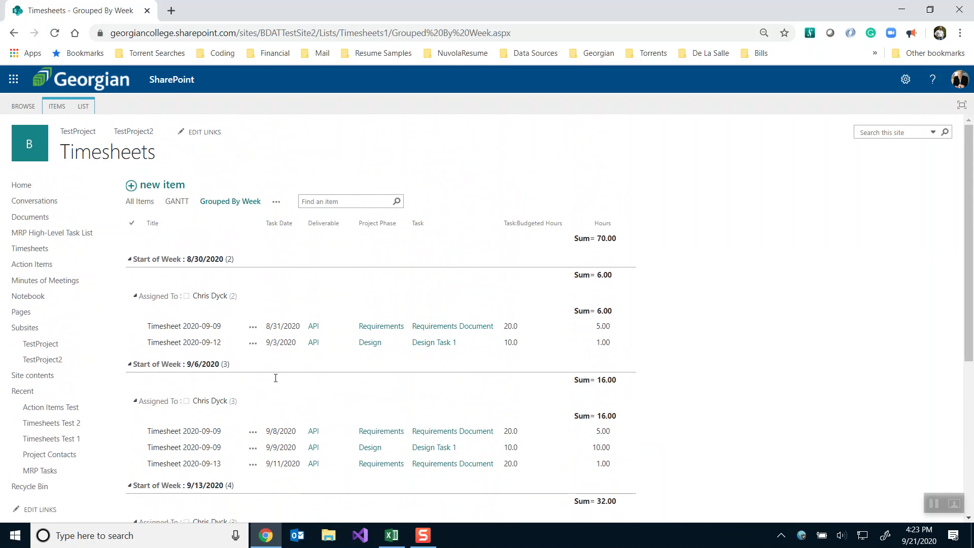
# Look at the GANTT view, return to All Items, then bring Excel forward.
pyautogui.click(173, 204)
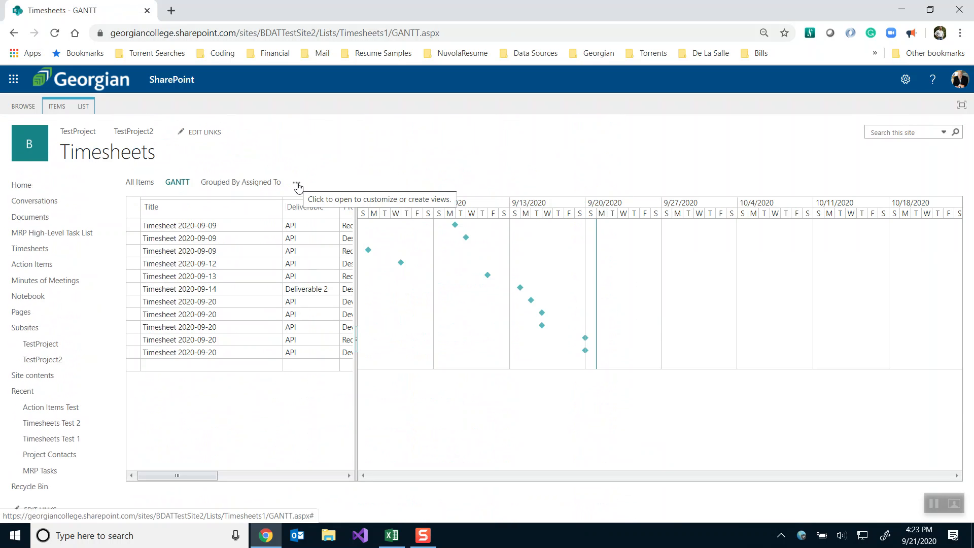
pyautogui.click(139, 182)
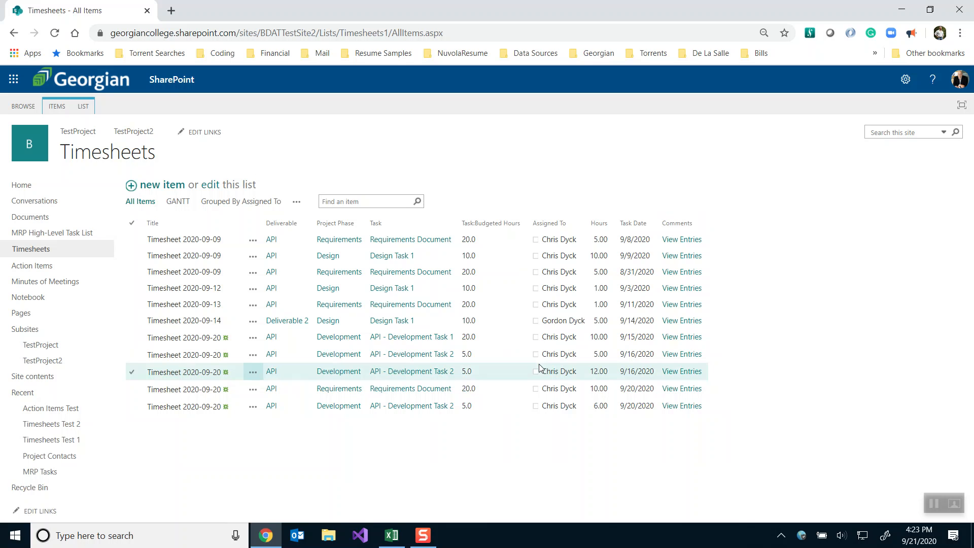
pyautogui.click(393, 535)
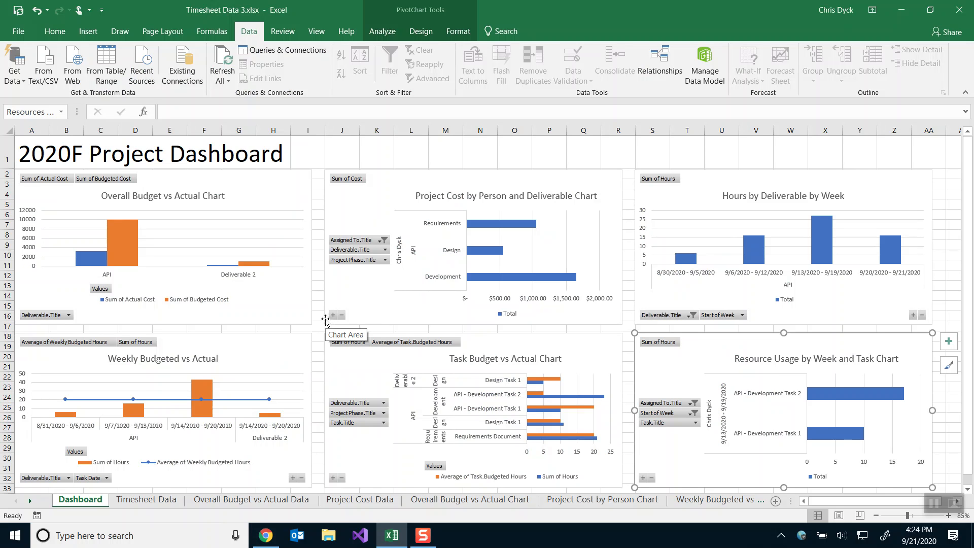
pyautogui.click(296, 317)
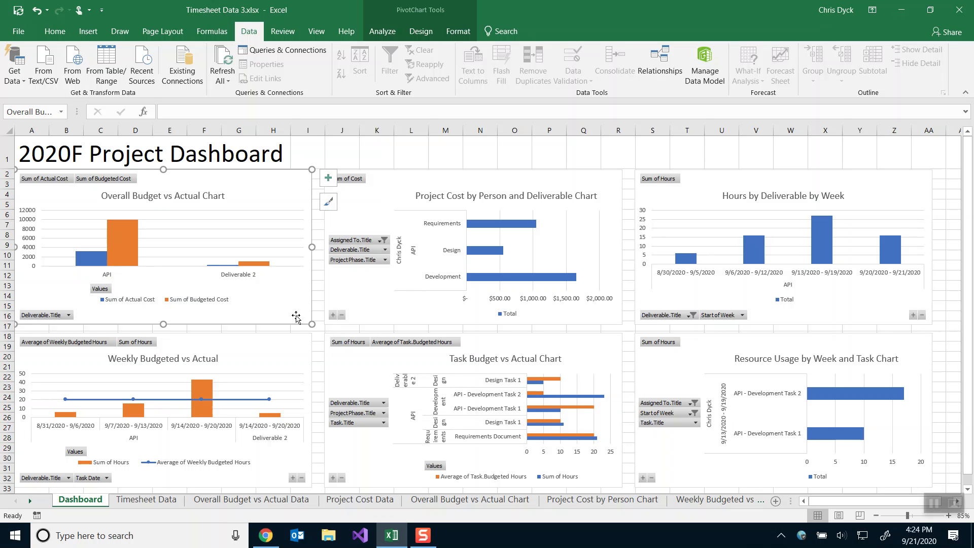
# Create a new blank workbook.
pyautogui.click(19, 32)
pyautogui.click(23, 78)
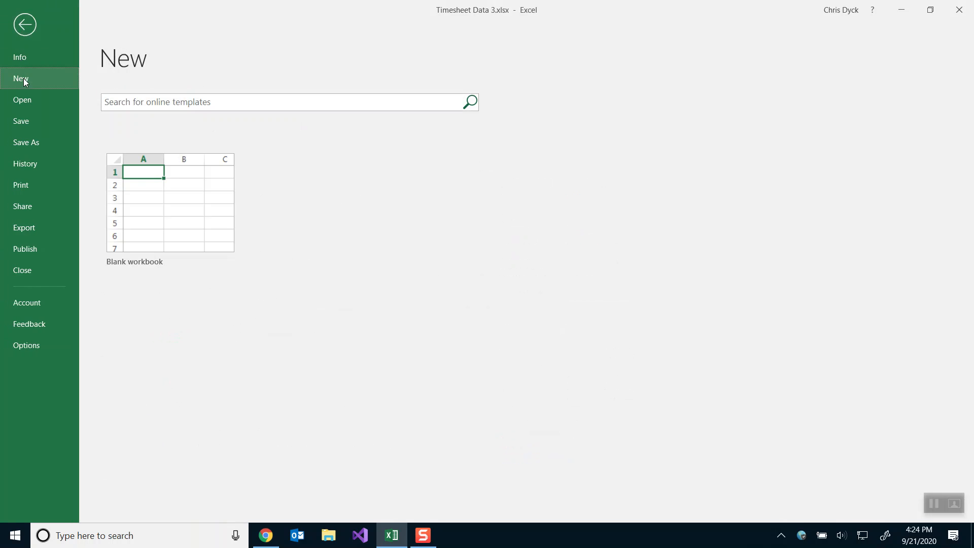
pyautogui.click(183, 194)
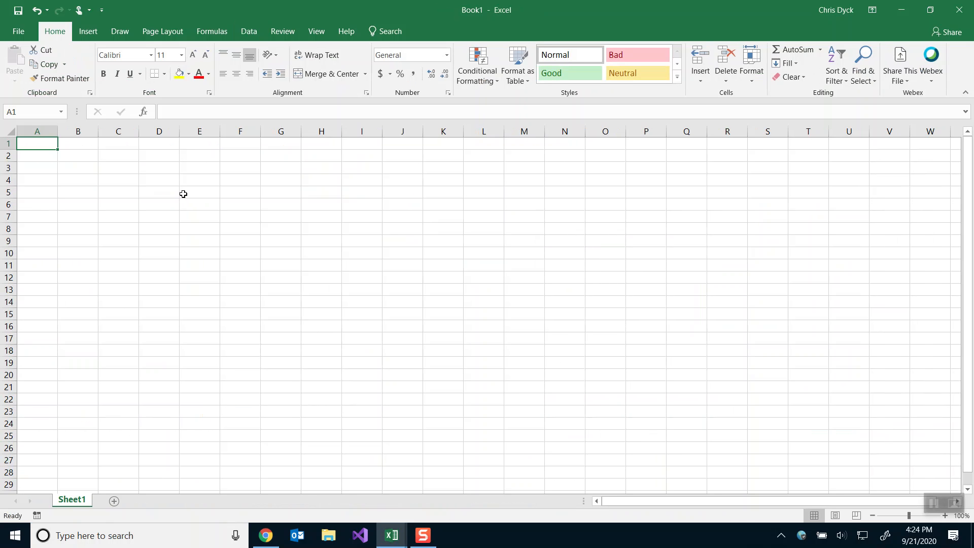
# Rename Sheet1 to Dashboard and add a second sheet named Timesheet Data.
pyautogui.doubleClick(69, 501)
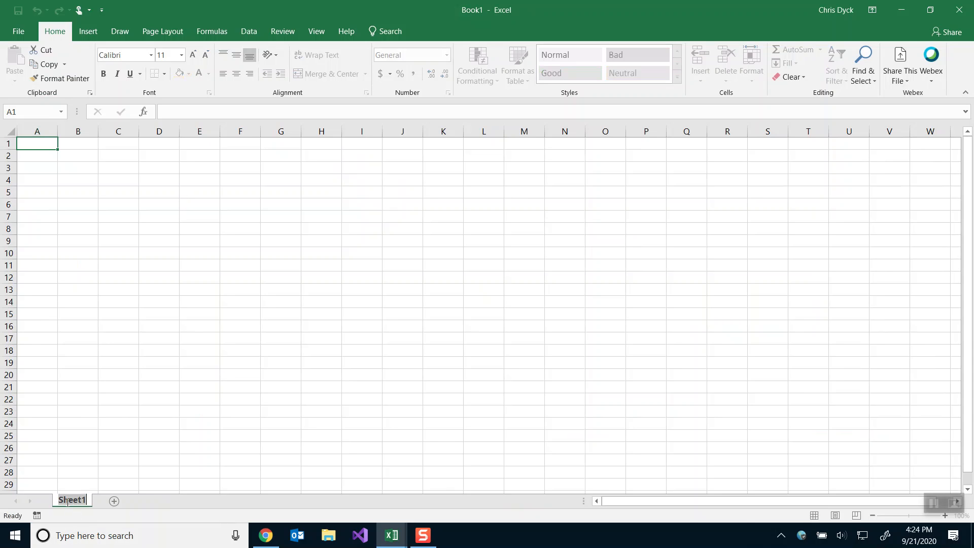
pyautogui.write('Dashboard')
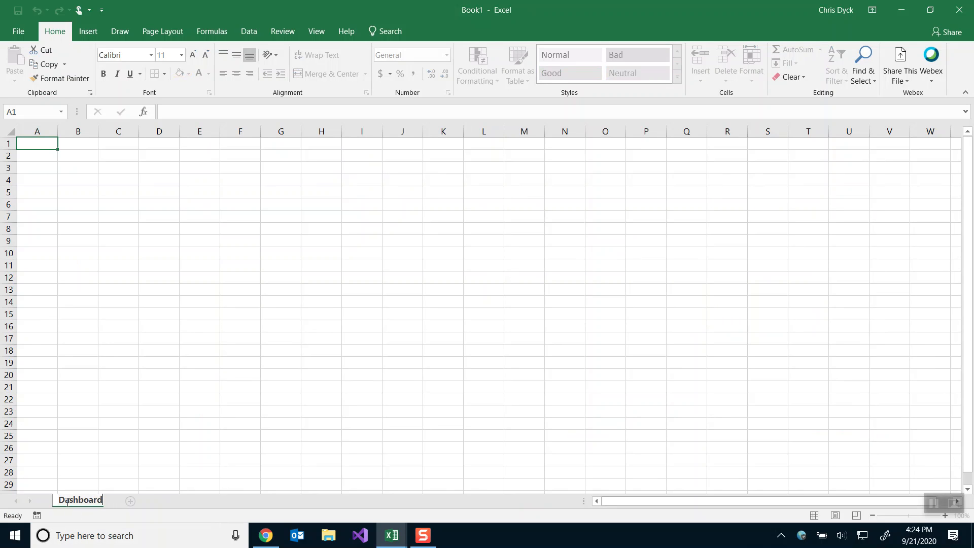
pyautogui.press('Return')
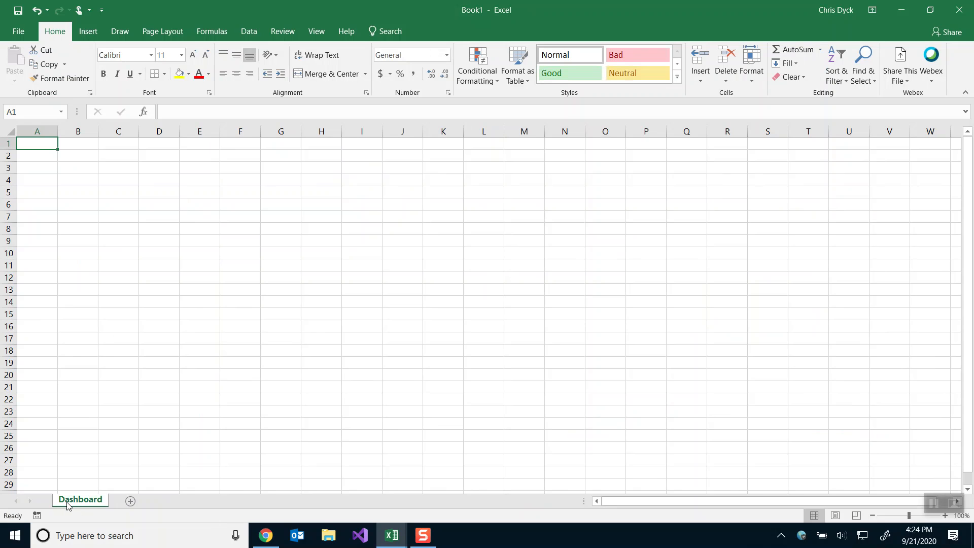
pyautogui.click(131, 502)
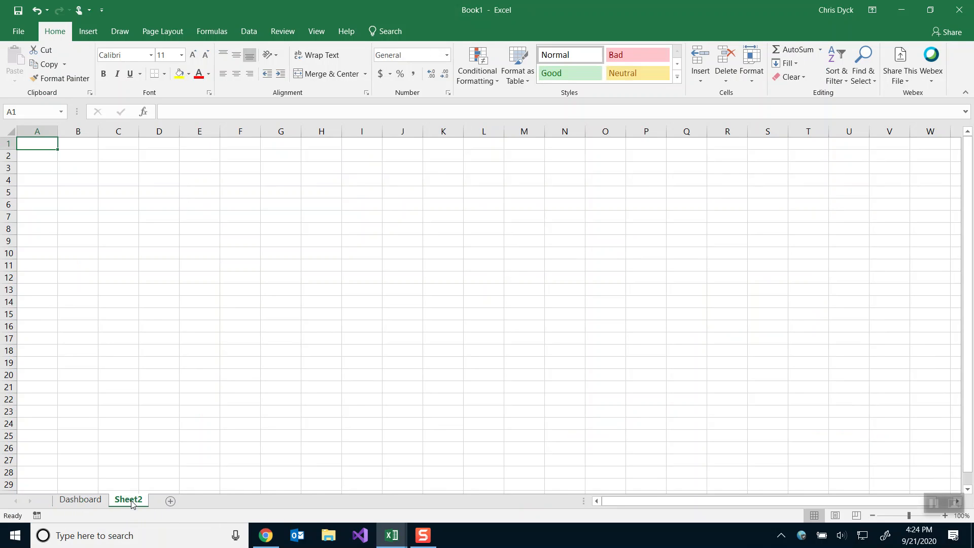
pyautogui.doubleClick(132, 501)
pyautogui.write('Timesheet Data')
pyautogui.press('Return')
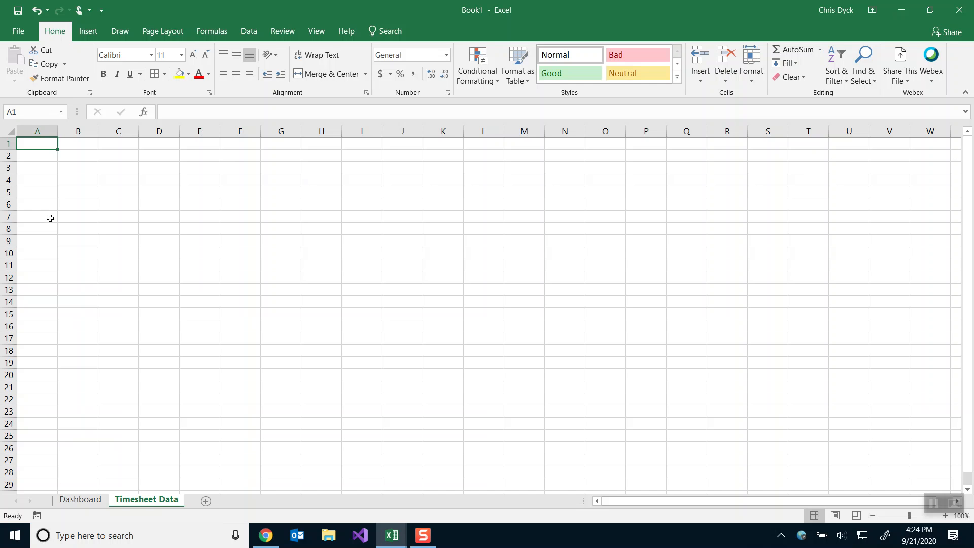
# Start a Get Data import From SharePoint Online List and bring up the SharePoint list.
pyautogui.click(249, 31)
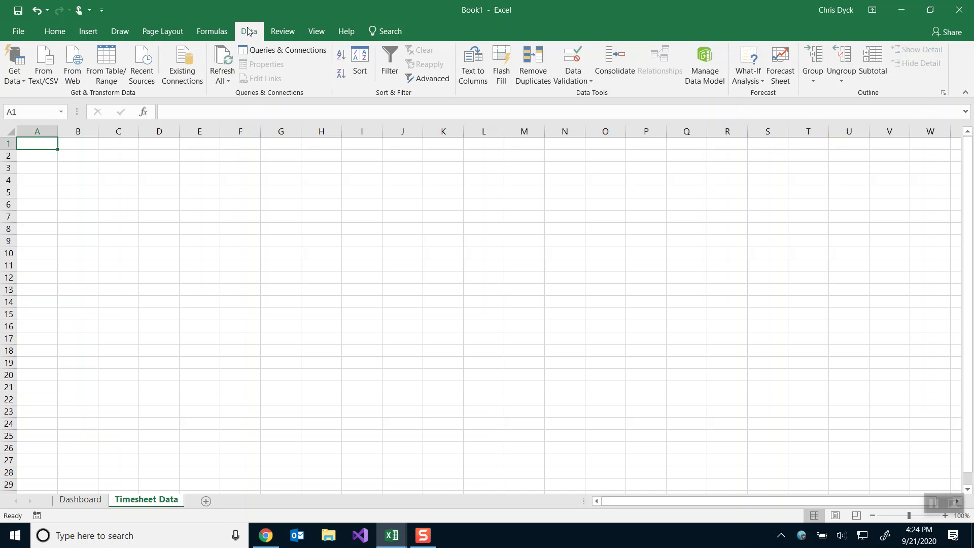
pyautogui.click(24, 80)
pyautogui.moveTo(29, 183)
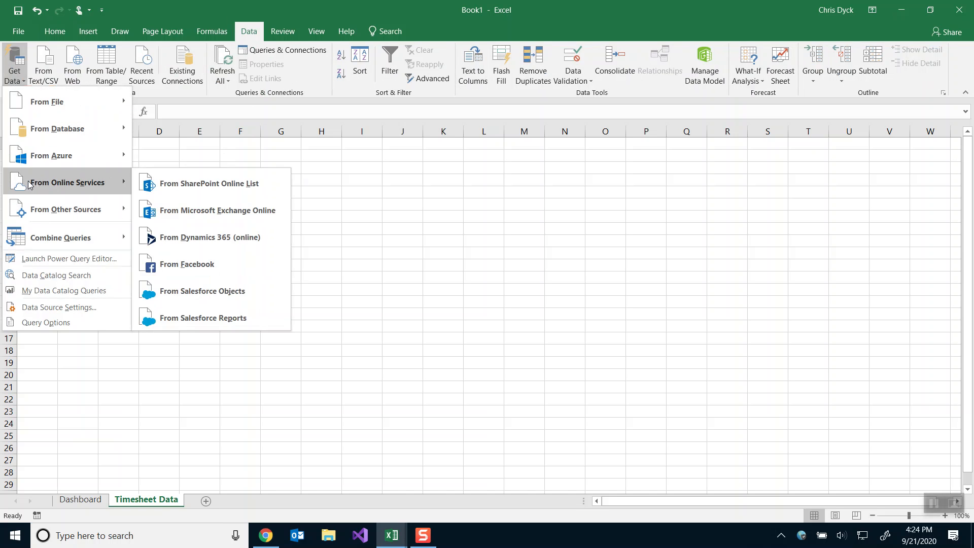
pyautogui.click(224, 181)
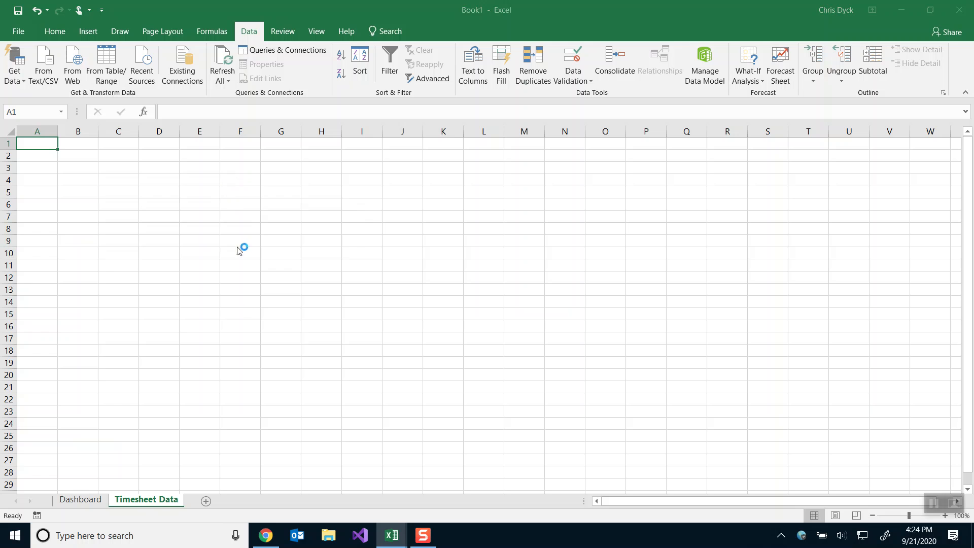
pyautogui.click(266, 535)
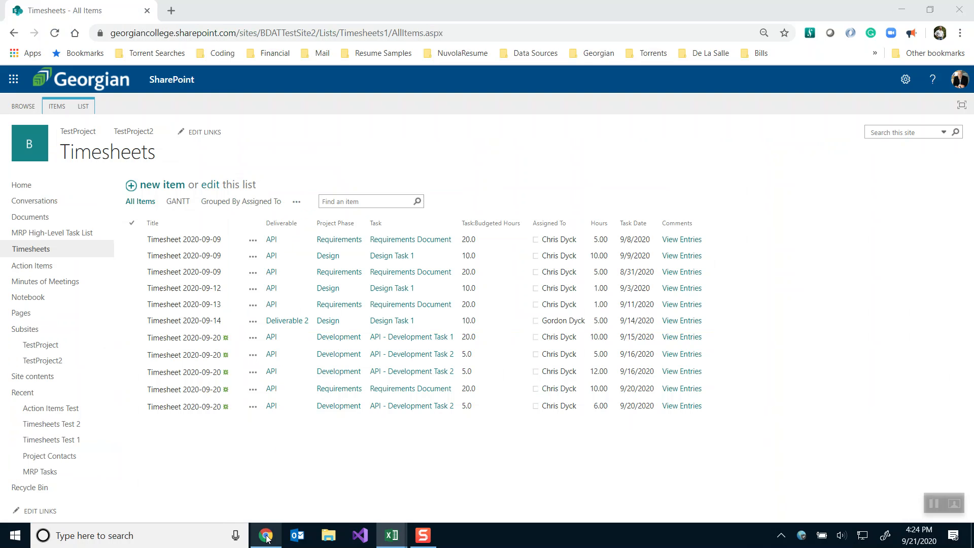
# Select the Timesheets list's web address in Chrome's address bar up to the site name.
pyautogui.click(291, 32)
pyautogui.click(335, 32)
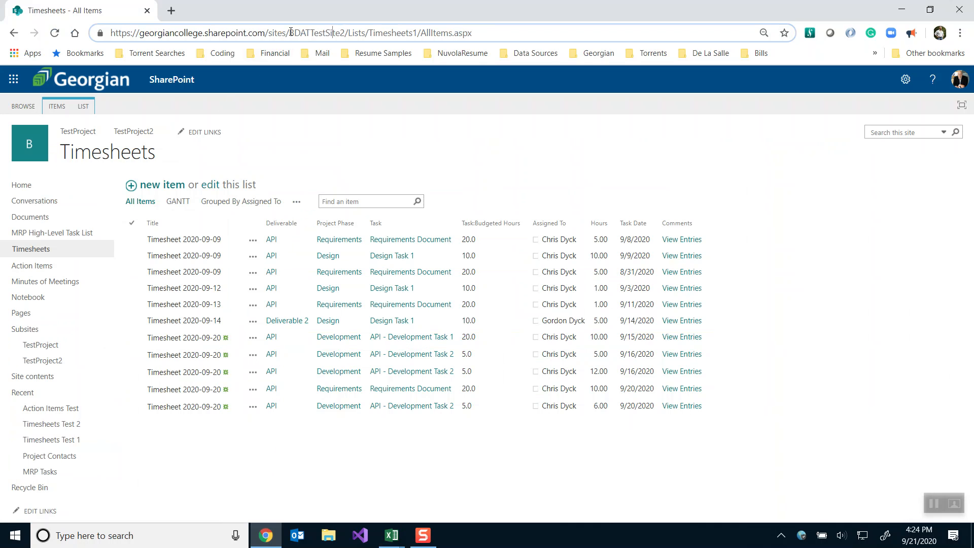
pyautogui.moveTo(346, 32); pyautogui.dragTo(68, 34)
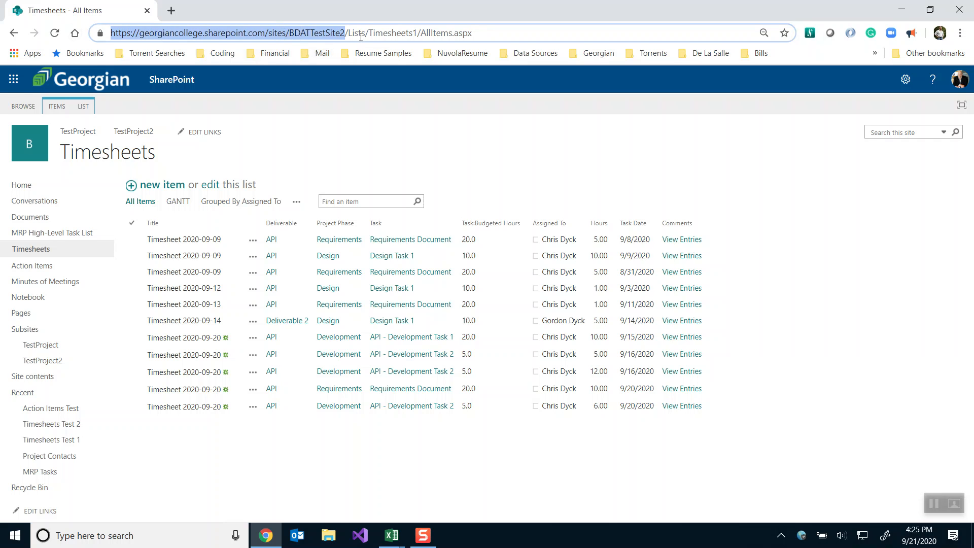
pyautogui.moveTo(366, 33); pyautogui.dragTo(21, 33)
# Copy the address up to BDATTestSite2 and paste it as Excel's Site URL to connect.
pyautogui.click(346, 33)
pyautogui.moveTo(346, 33); pyautogui.dragTo(100, 47)
pyautogui.hotkey('ctrl', 'c')
pyautogui.hotkey('alt', 'Tab')
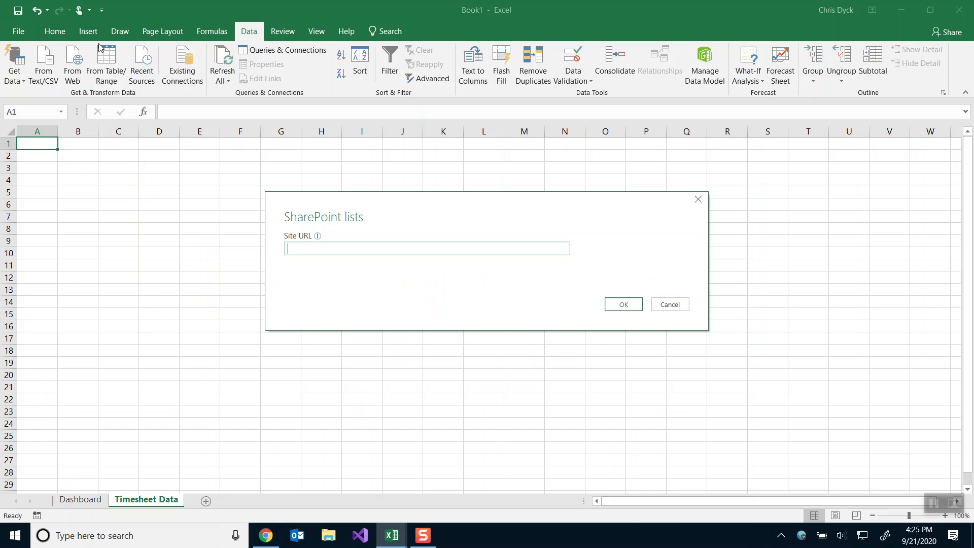
pyautogui.hotkey('ctrl', 'v')
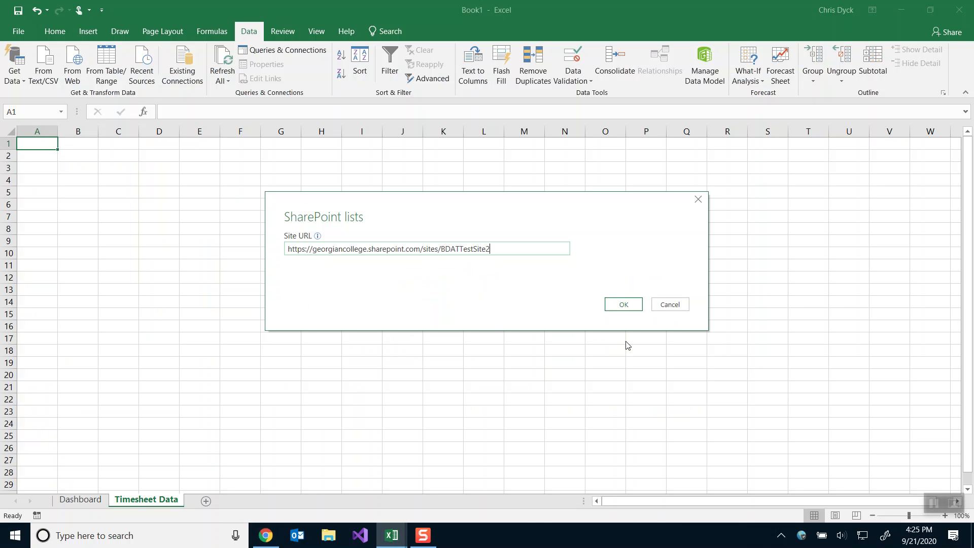
pyautogui.click(623, 305)
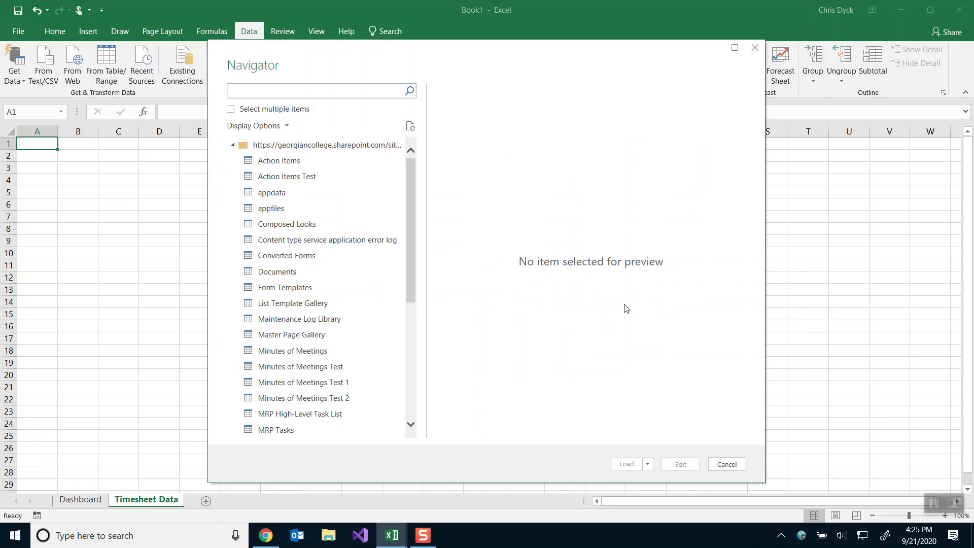
# Preview the Timesheets list in the Navigator, paging through columns from Title to ParentList.
pyautogui.scroll(-4, 269, 223)
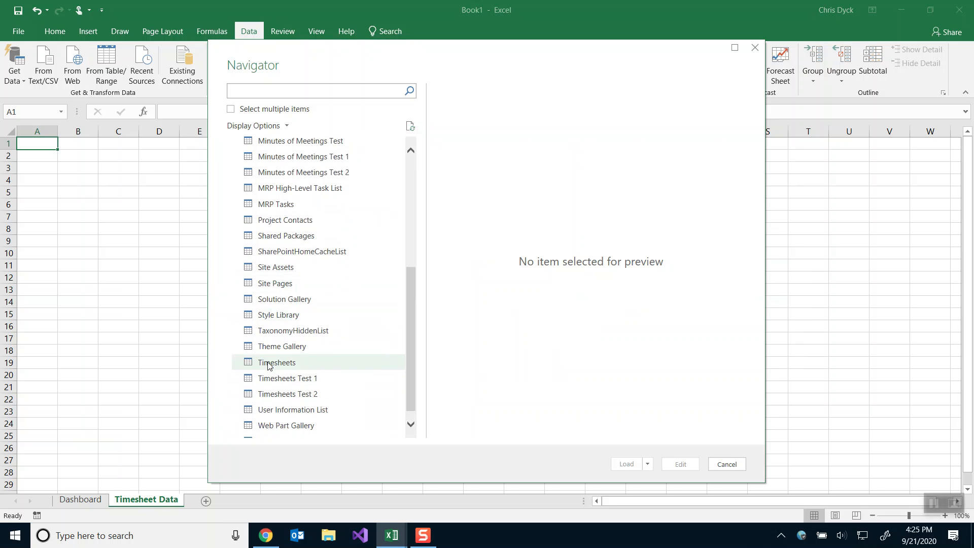
pyautogui.click(268, 363)
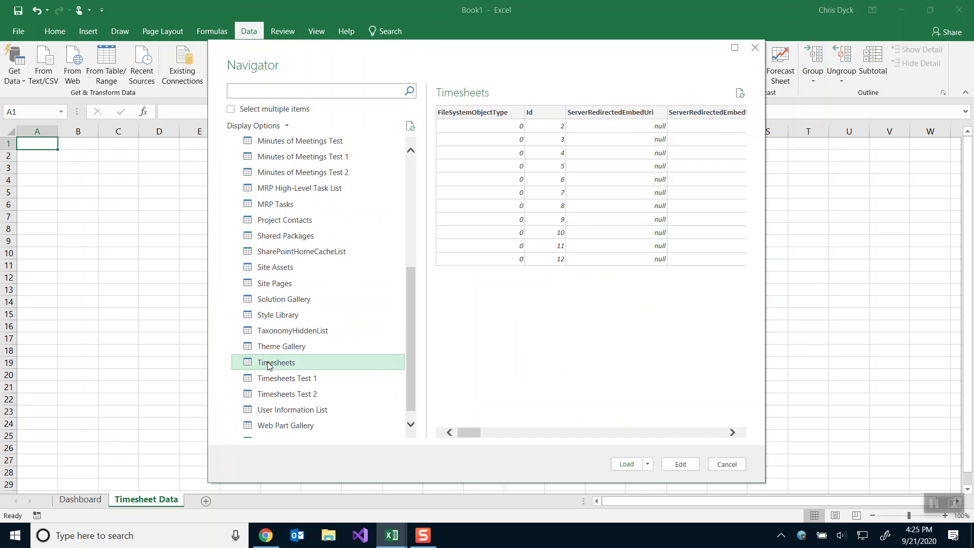
pyautogui.click(685, 434)
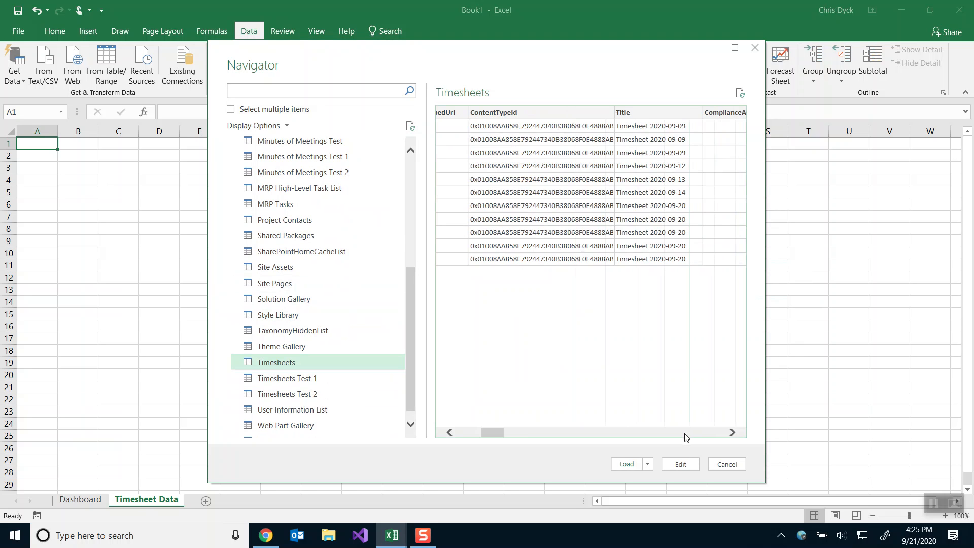
pyautogui.click(685, 437)
pyautogui.click(685, 437)
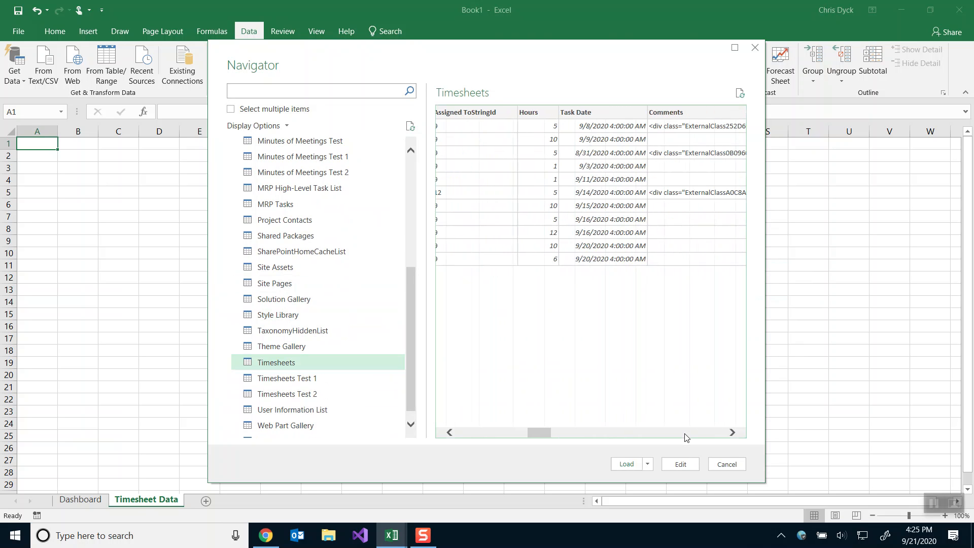
pyautogui.click(685, 437)
pyautogui.click(686, 438)
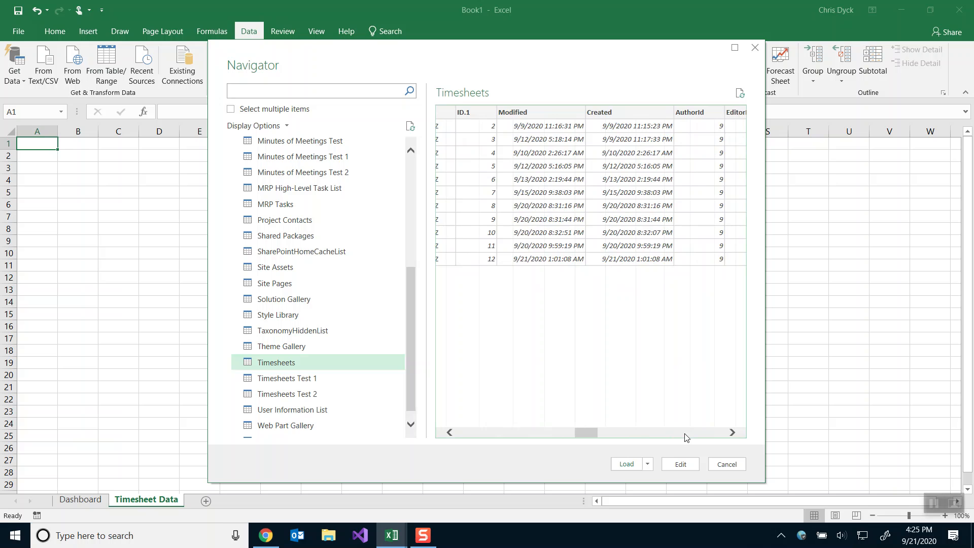
pyautogui.click(686, 437)
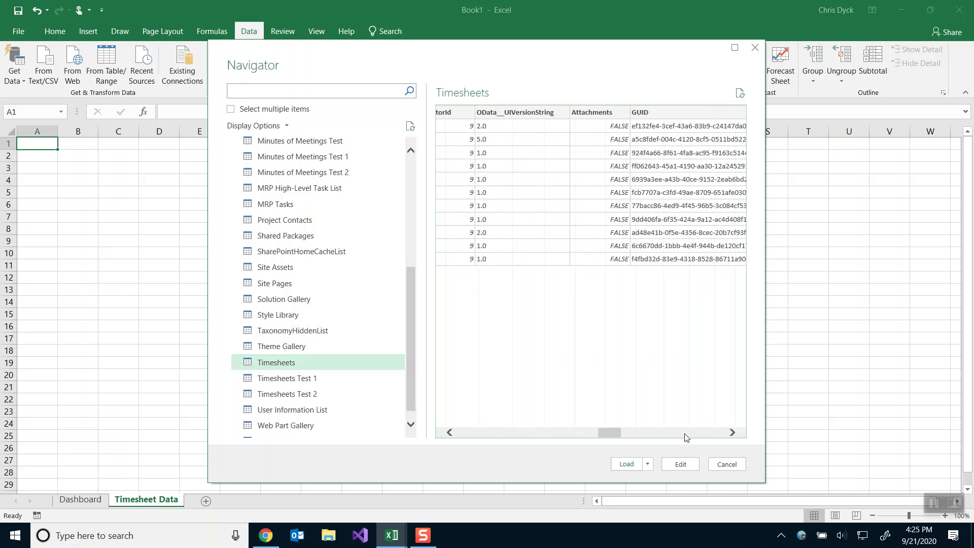
pyautogui.click(686, 438)
pyautogui.click(687, 437)
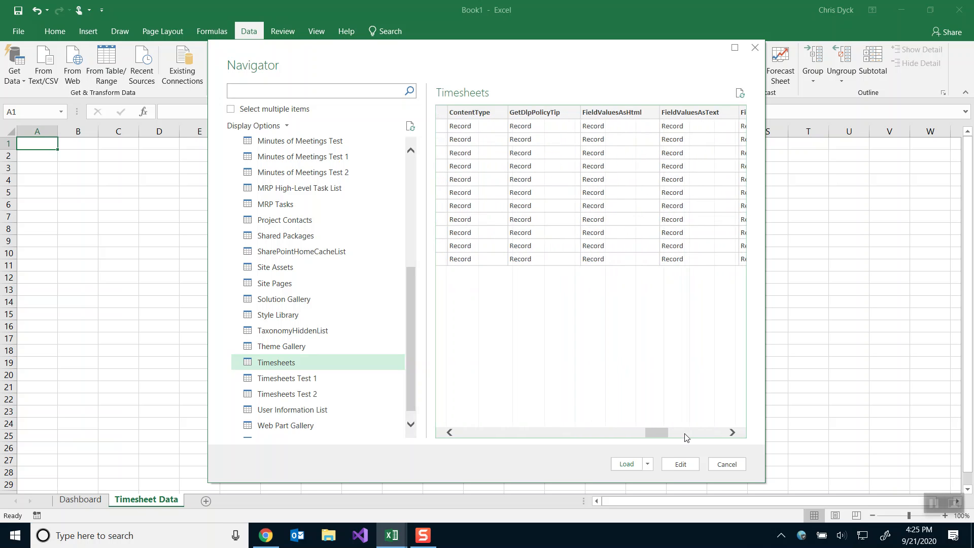
pyautogui.click(686, 437)
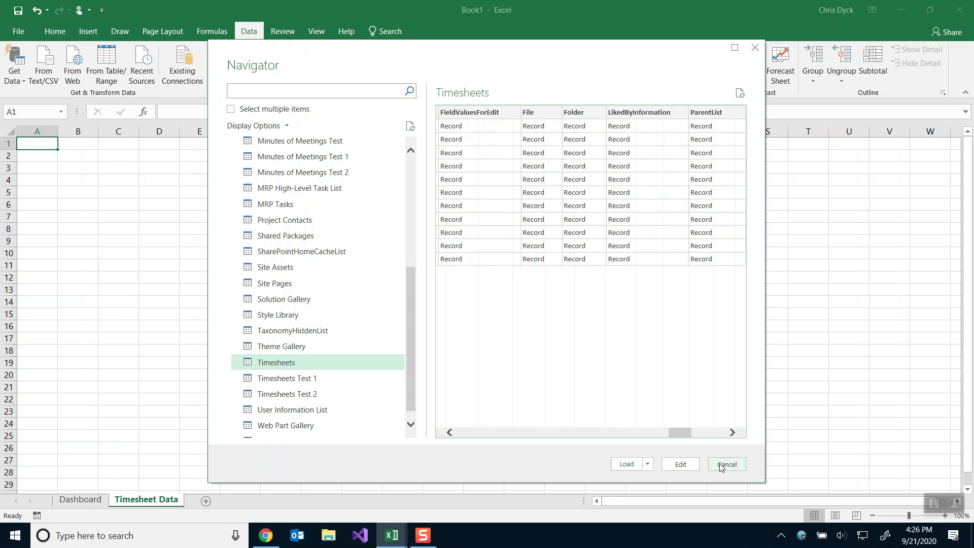
pyautogui.click(680, 464)
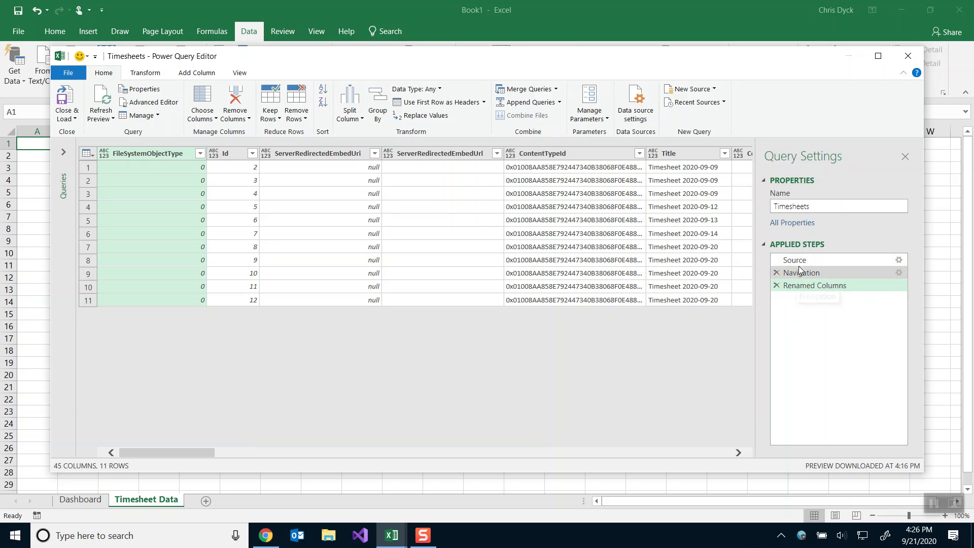
pyautogui.click(898, 272)
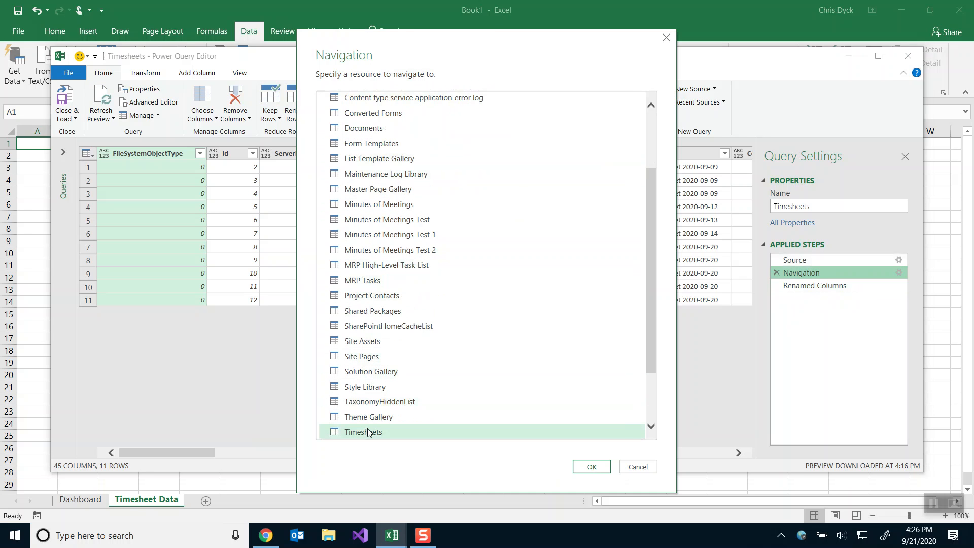
pyautogui.click(633, 467)
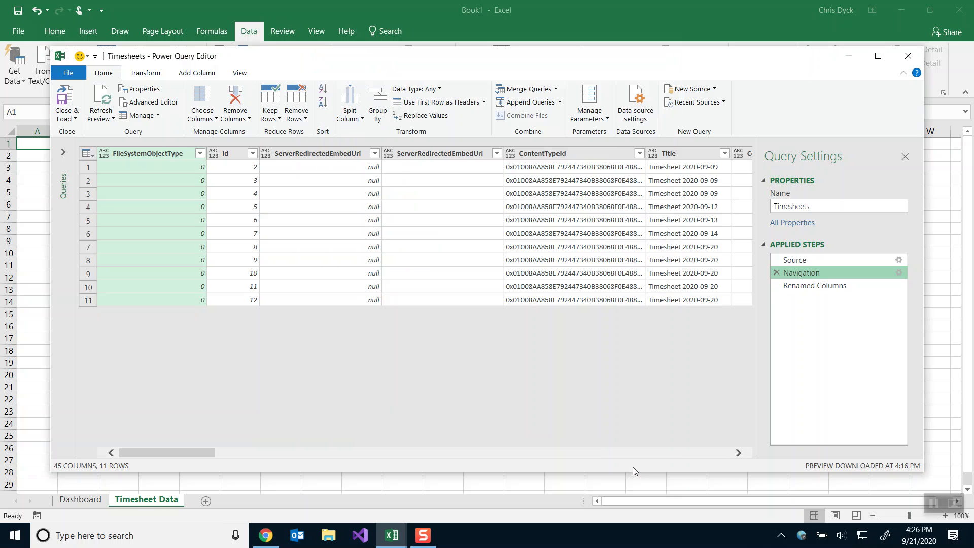
pyautogui.click(815, 286)
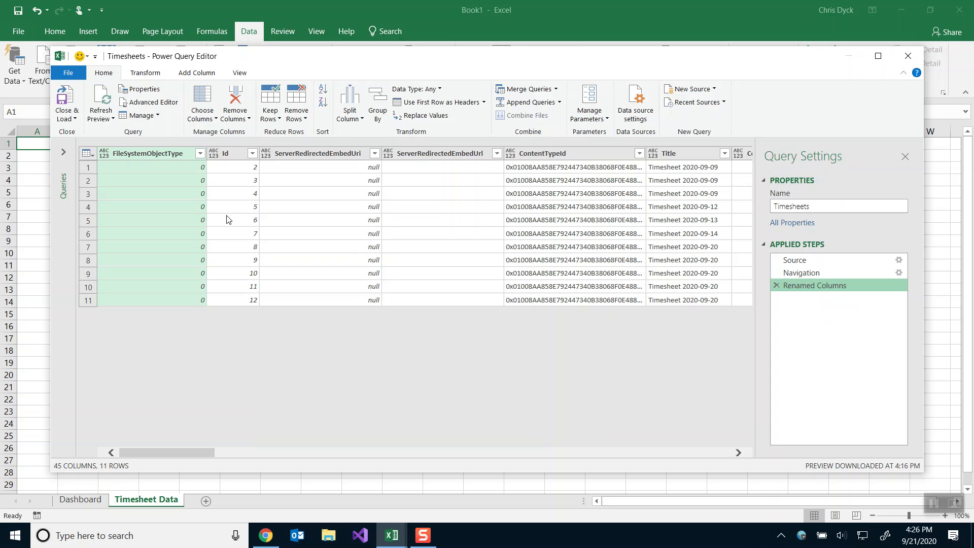
# Remove the FileSystemObjectType, ServerRedirectedEmbedUri, ServerRedirectedEmbedUrl and ContentTypeId columns.
pyautogui.rightClick(152, 154)
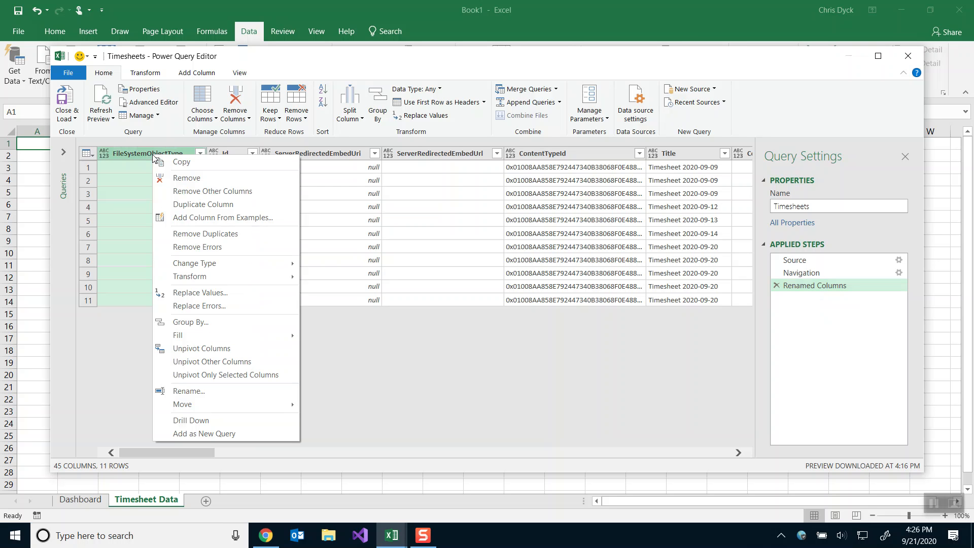
pyautogui.click(191, 179)
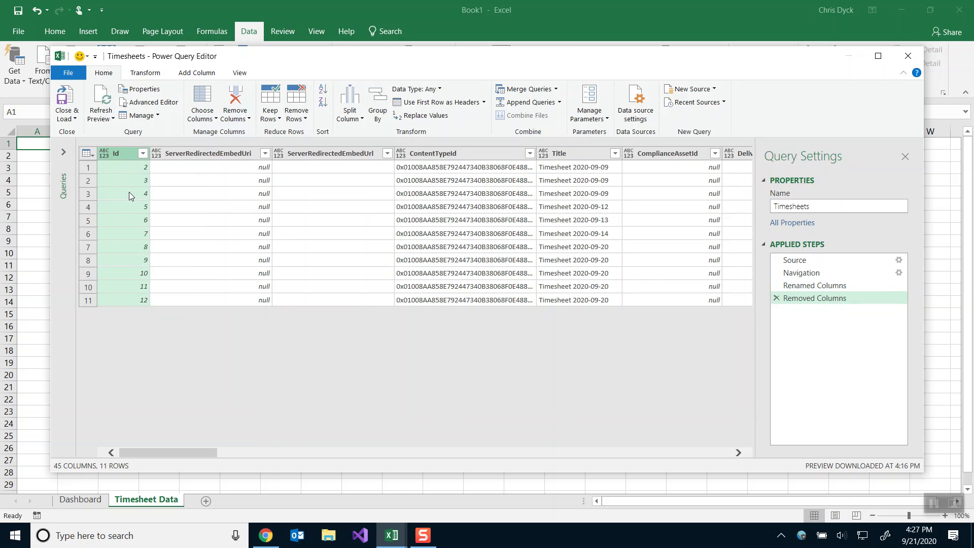
pyautogui.rightClick(221, 157)
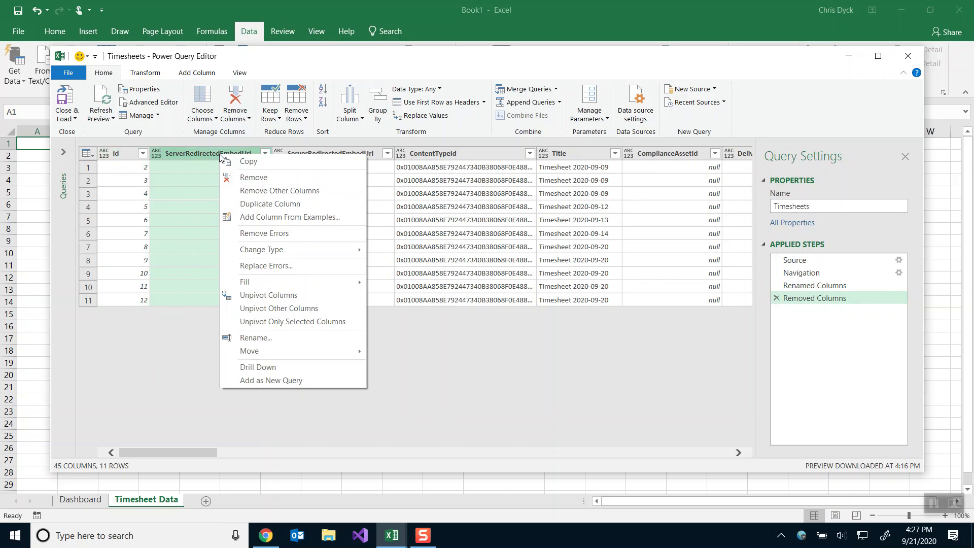
pyautogui.click(244, 177)
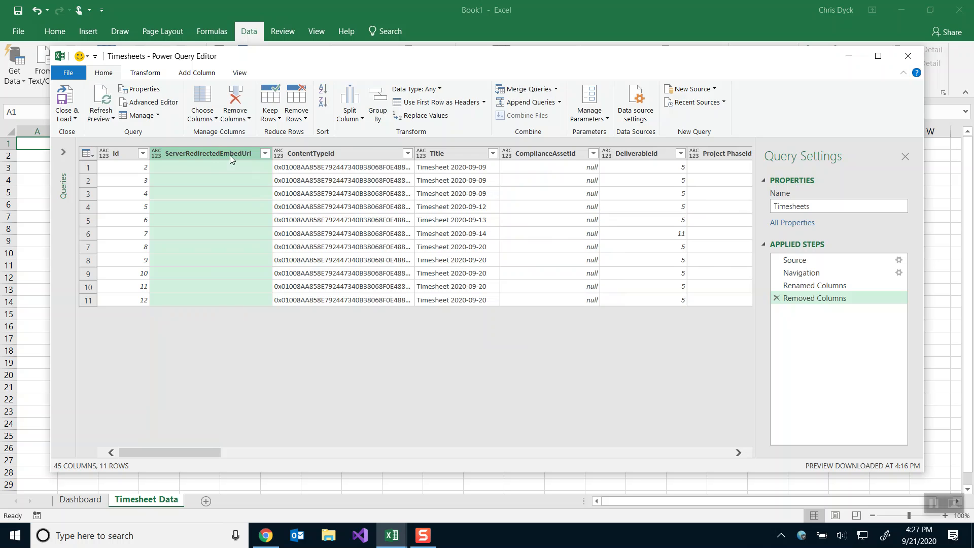
pyautogui.rightClick(230, 155)
pyautogui.click(260, 179)
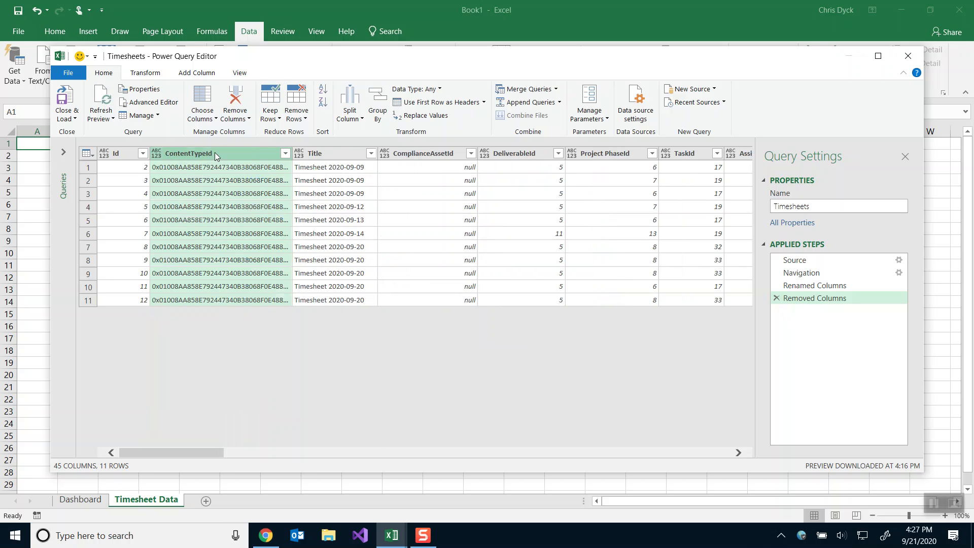
pyautogui.rightClick(215, 152)
pyautogui.click(254, 177)
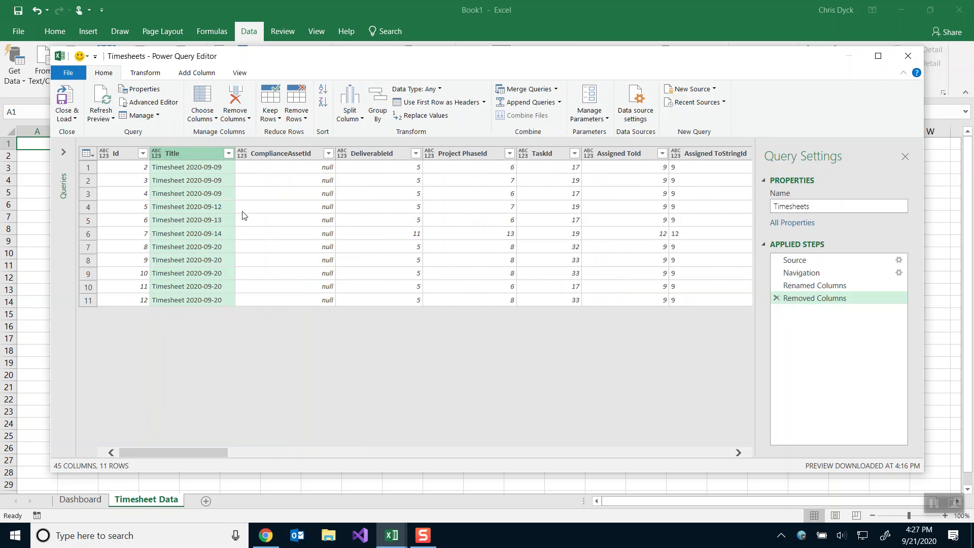
# Remove the ComplianceAssetId and Assigned ToStringId columns, then scroll the preview right.
pyautogui.rightClick(268, 155)
pyautogui.click(294, 175)
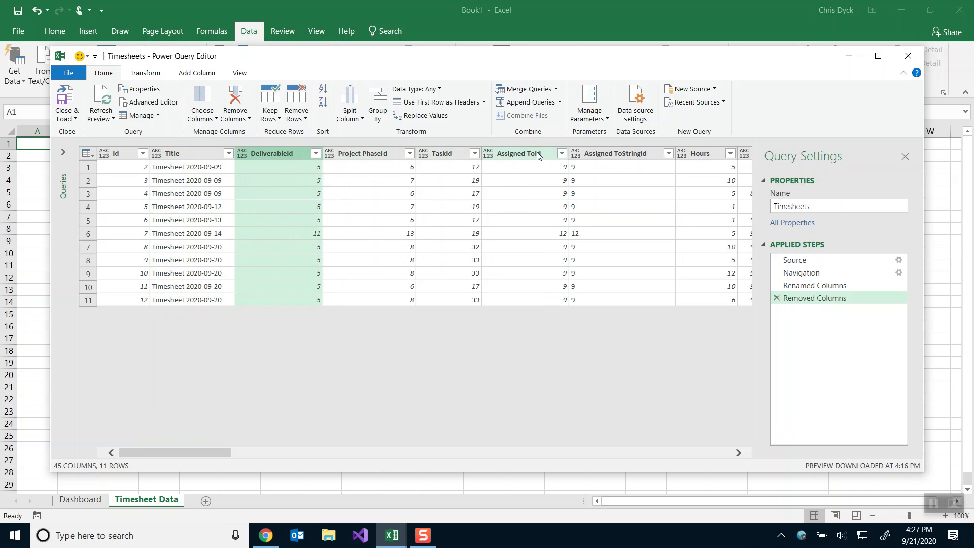
pyautogui.rightClick(596, 157)
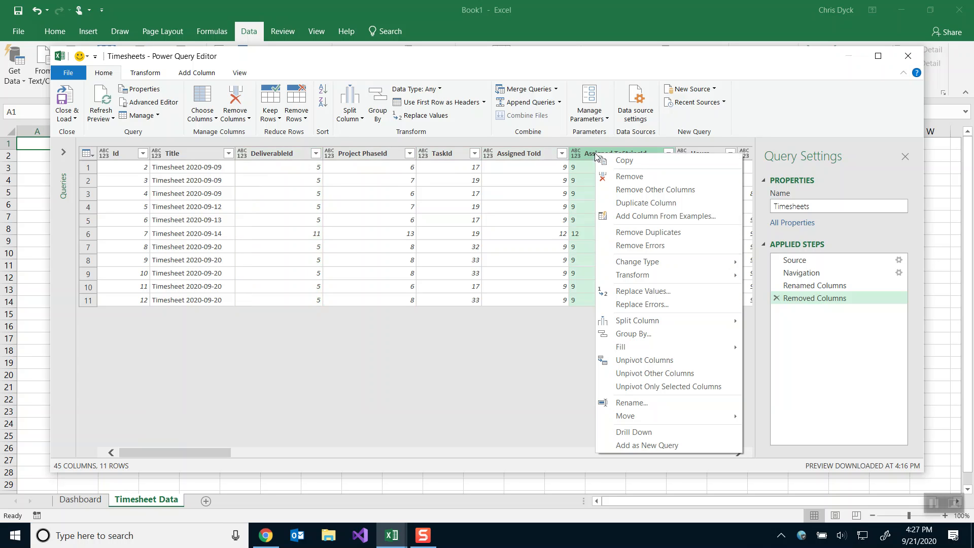
pyautogui.click(616, 177)
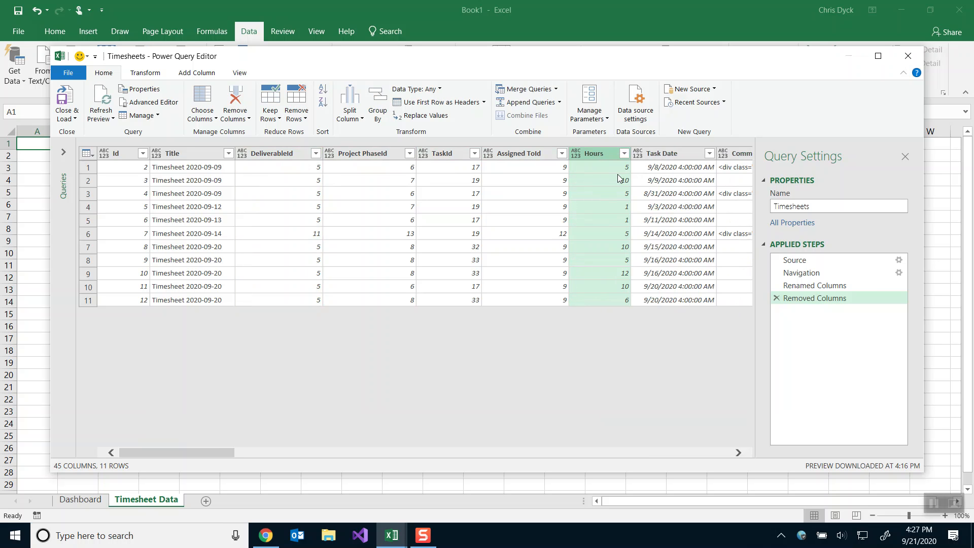
pyautogui.click(739, 452)
pyautogui.click(738, 452)
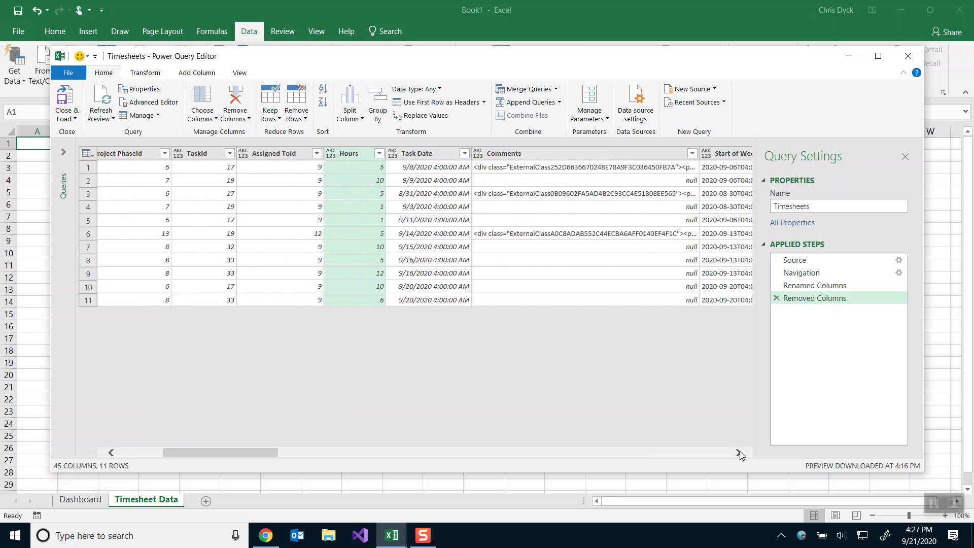
pyautogui.click(739, 452)
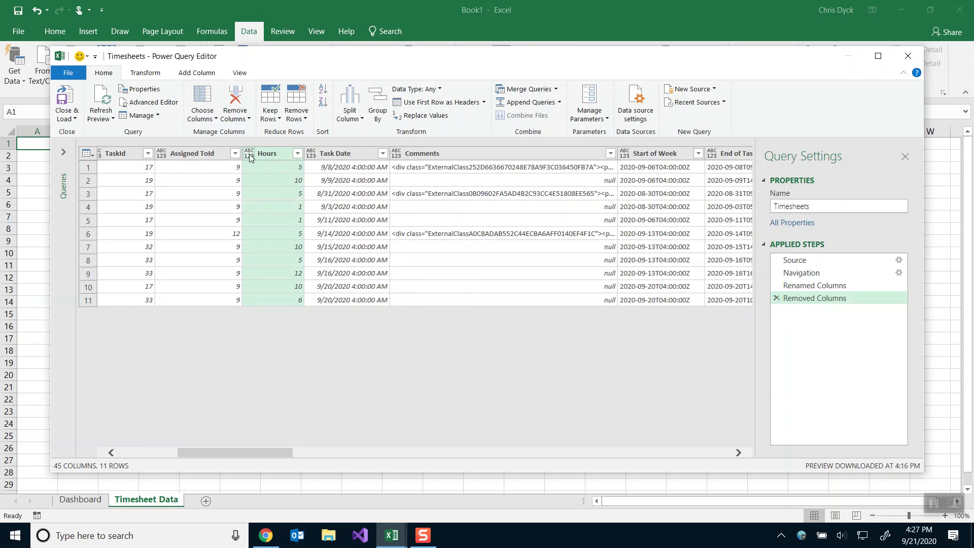
# Change the Task Date column's data type to Date.
pyautogui.click(329, 158)
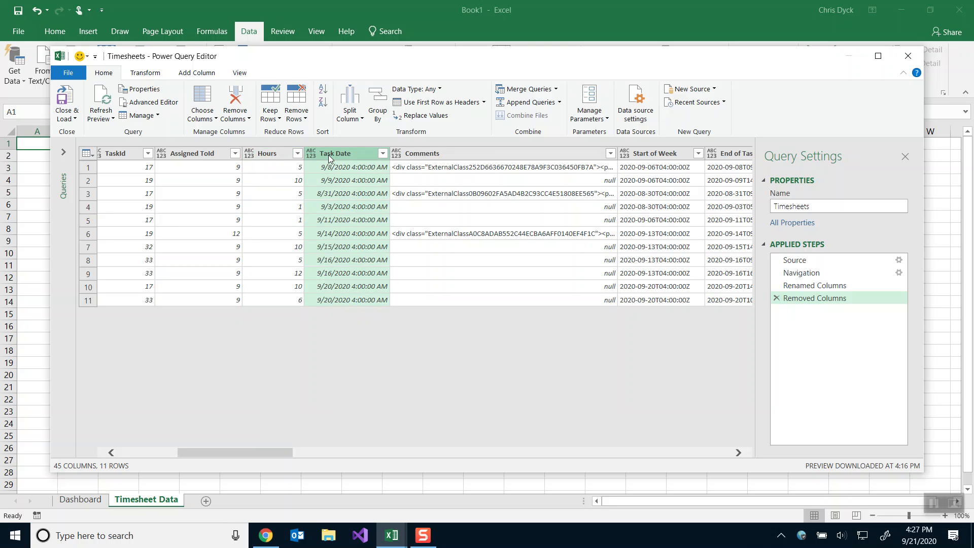
pyautogui.click(310, 158)
pyautogui.click(311, 157)
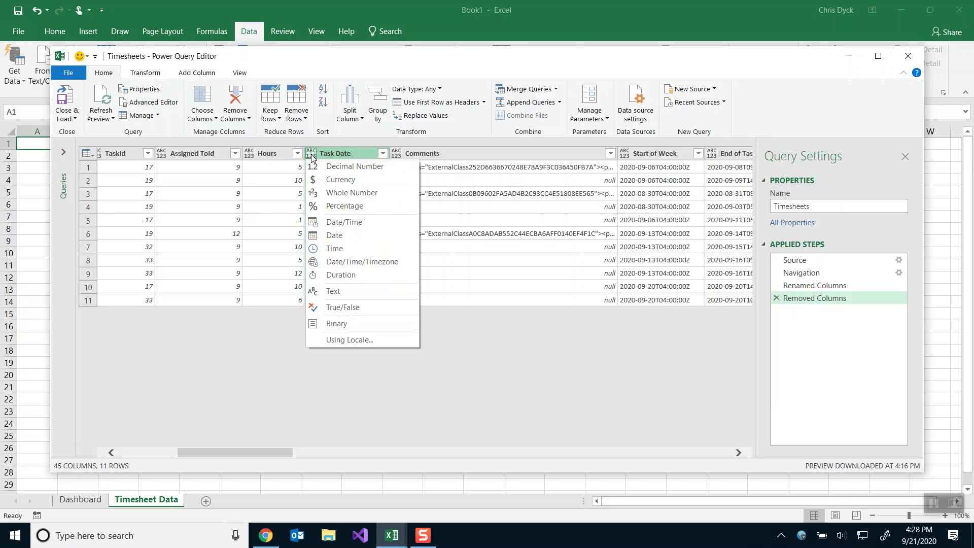
pyautogui.click(336, 237)
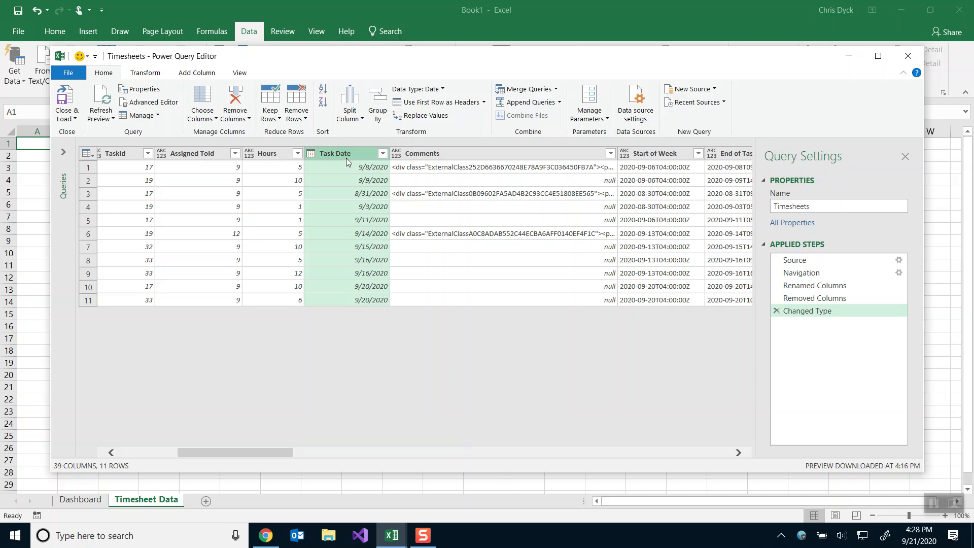
# Delete the Comments column using its header's Remove command.
pyautogui.rightClick(451, 152)
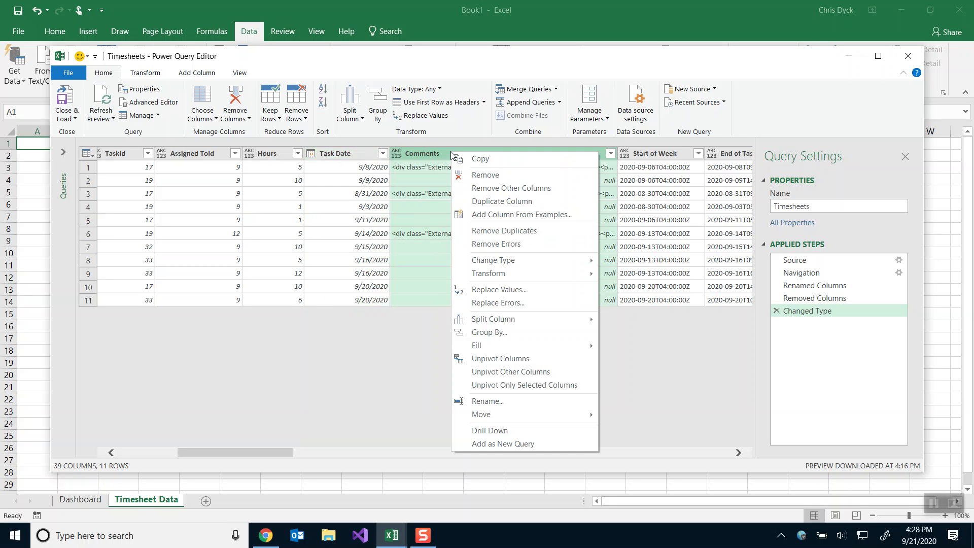
pyautogui.click(475, 174)
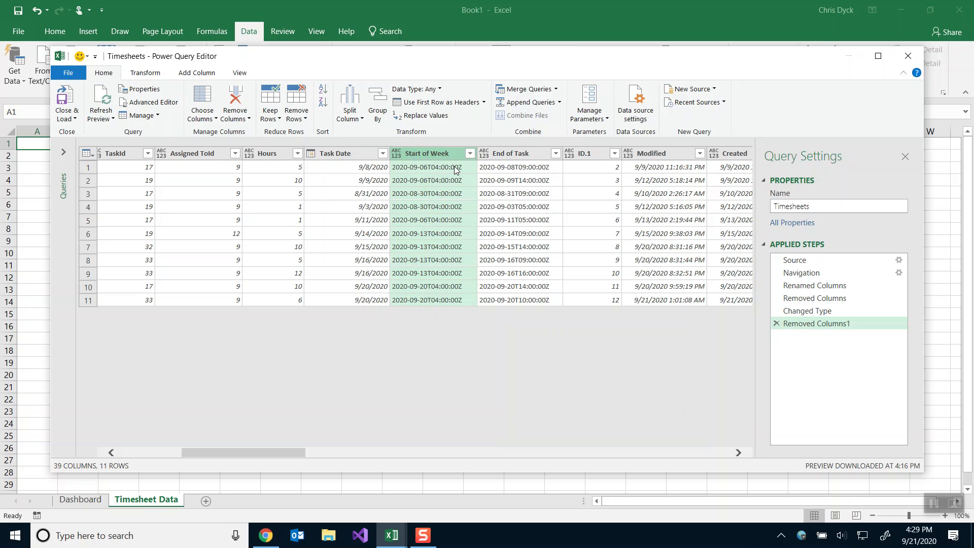
# Set Start of Week to Date/Time/Timezone and widen its column to show full values.
pyautogui.click(398, 153)
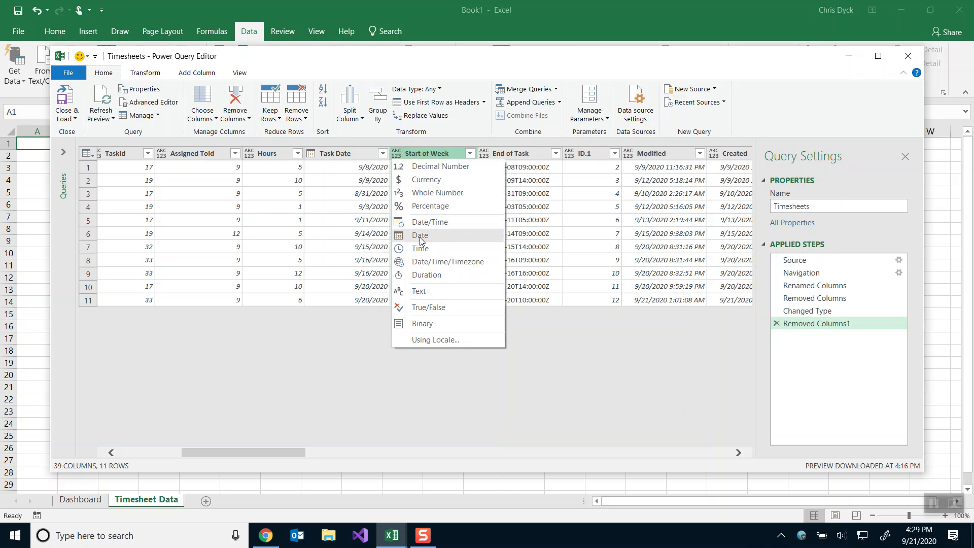
pyautogui.click(424, 262)
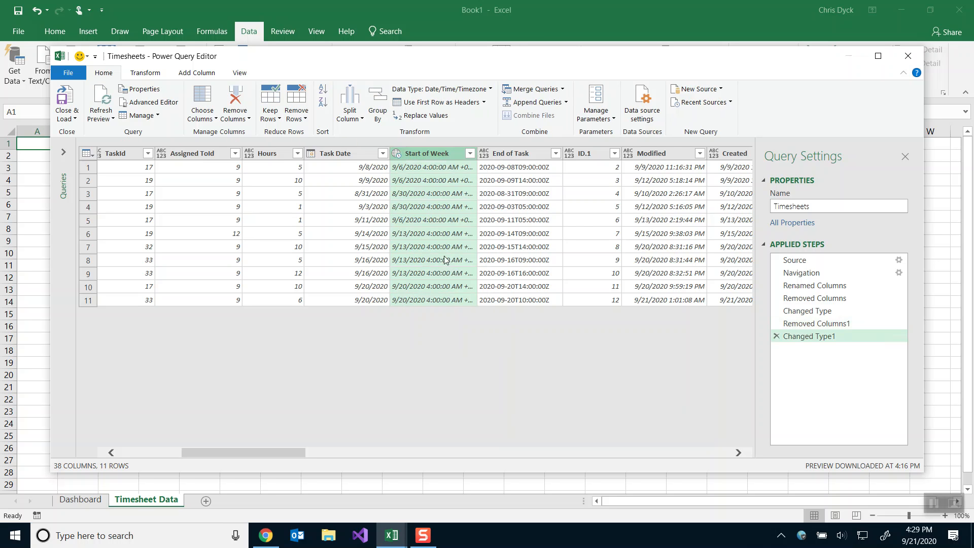
pyautogui.moveTo(478, 156); pyautogui.dragTo(498, 157)
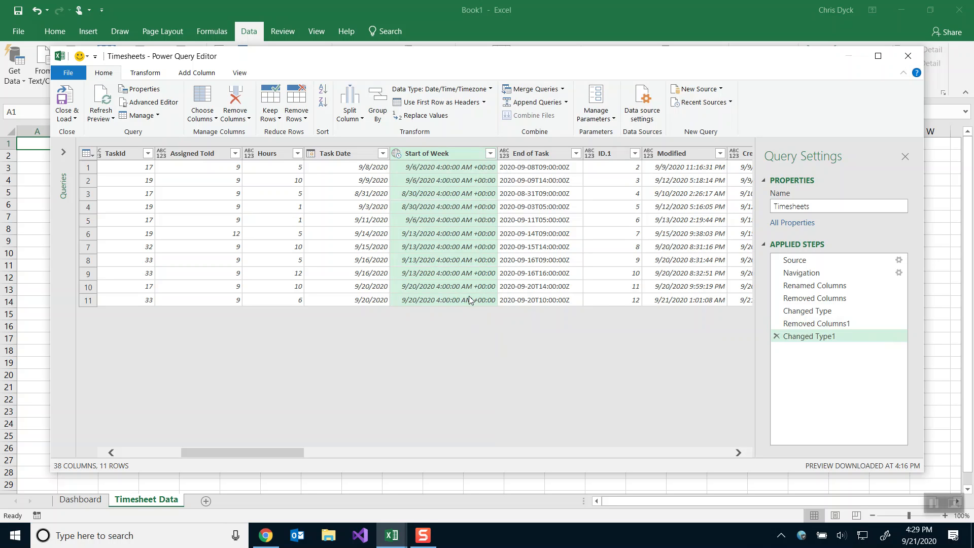
# Convert Start of Week to Date as a separate new step, showing values like 9/6/2020.
pyautogui.click(396, 154)
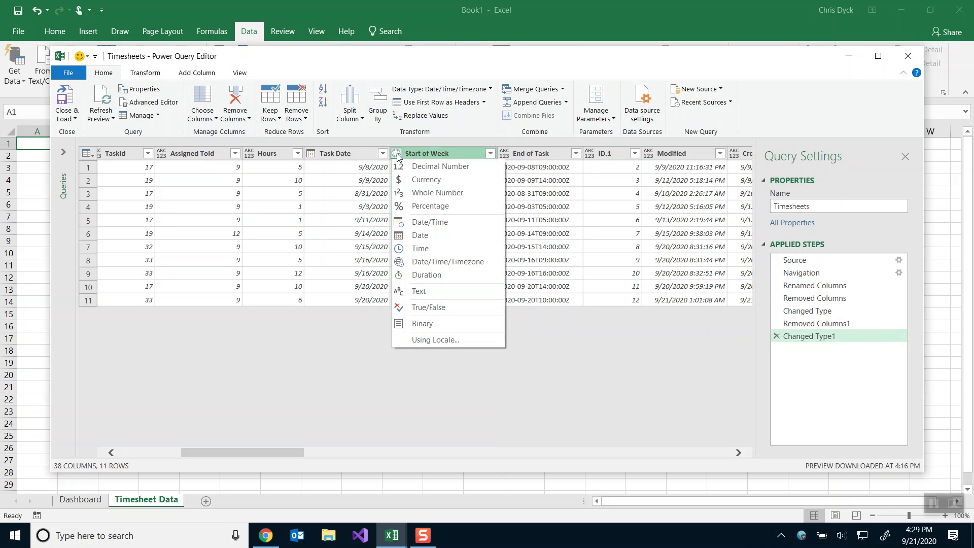
pyautogui.click(418, 235)
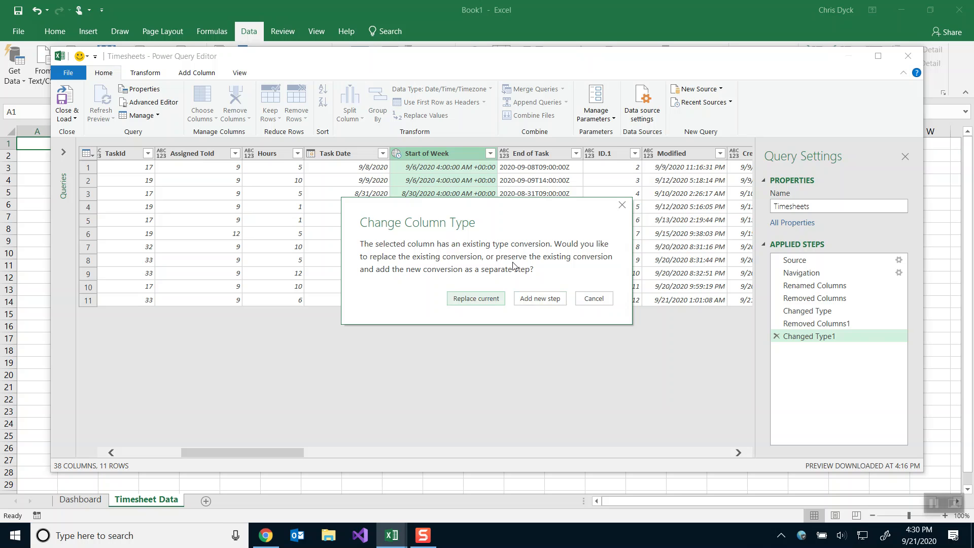
pyautogui.click(527, 303)
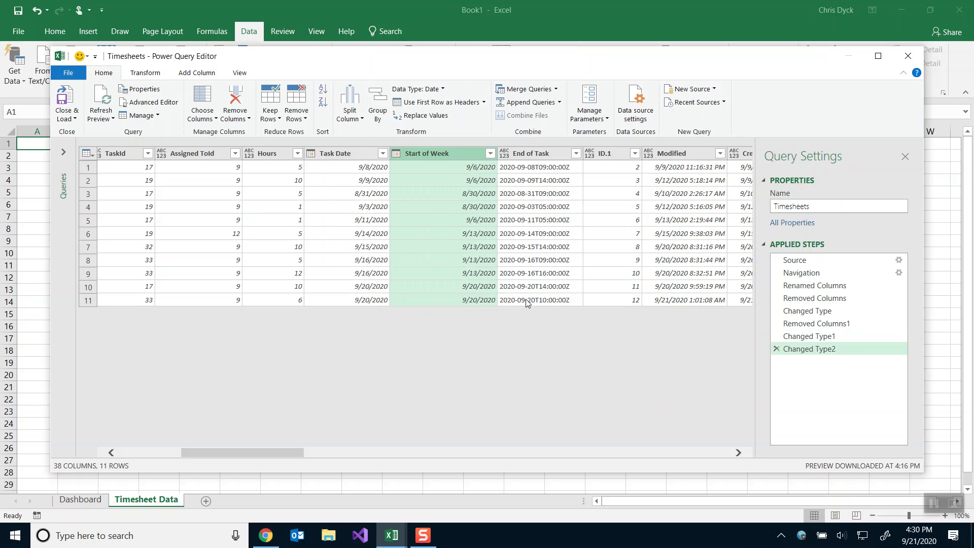
pyautogui.rightClick(814, 311)
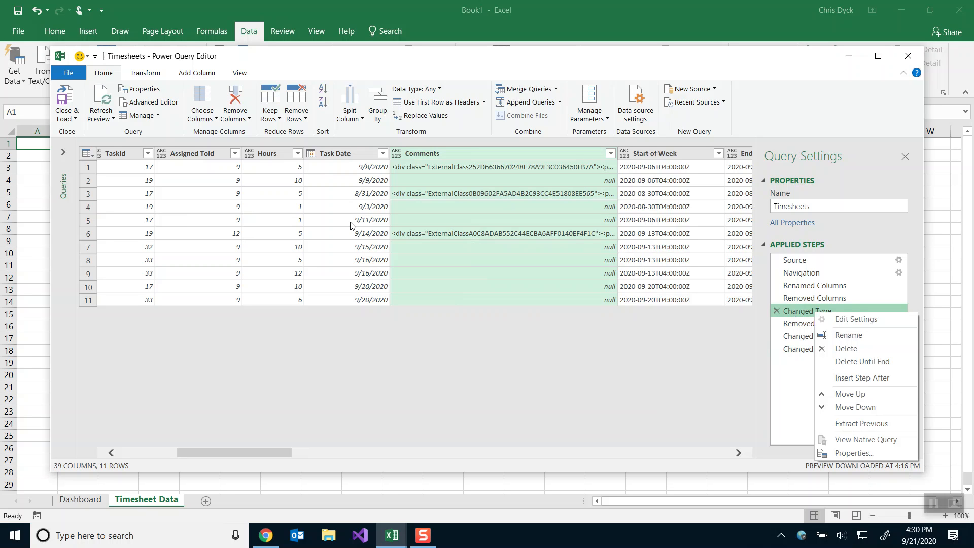
# Rename the first Changed Type step to describe the Task Date to Date data type change.
pyautogui.click(864, 341)
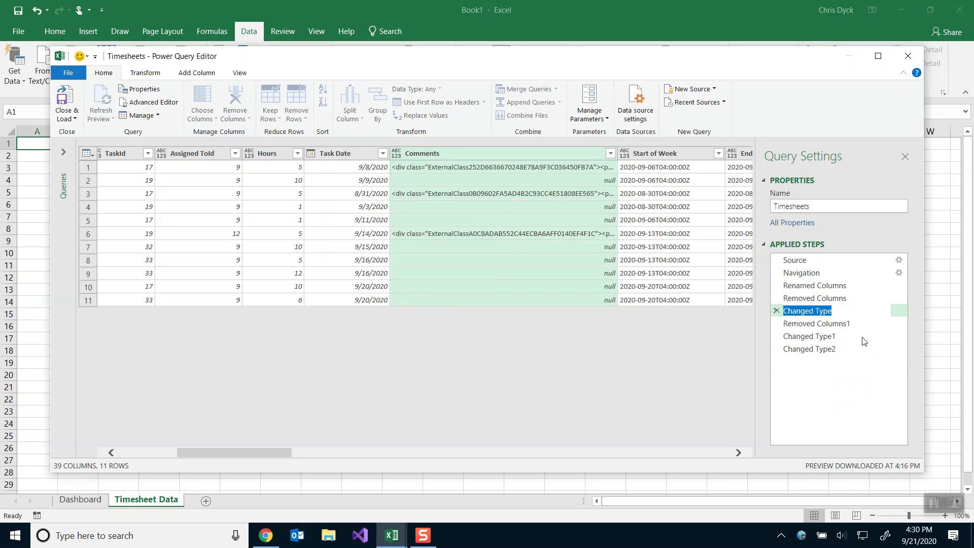
pyautogui.press('End')
pyautogui.press('BackSpace')
pyautogui.press('BackSpace')
pyautogui.press('BackSpace')
pyautogui.press('BackSpace')
pyautogui.press('BackSpace')
pyautogui.press('BackSpace')
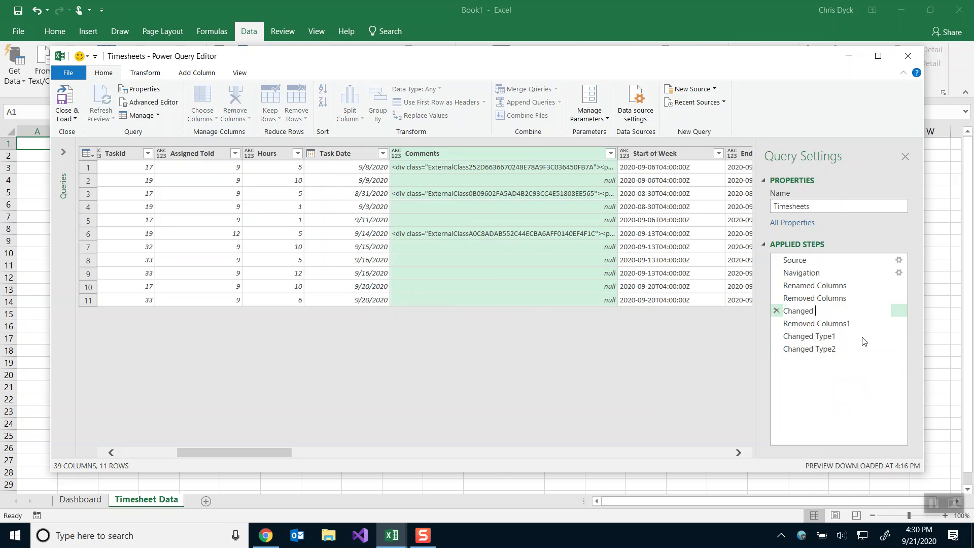
pyautogui.write('Task Date')
pyautogui.write(' to Date')
pyautogui.press('Right')
pyautogui.press('Right')
pyautogui.write('Data Type')
pyautogui.press('Return')
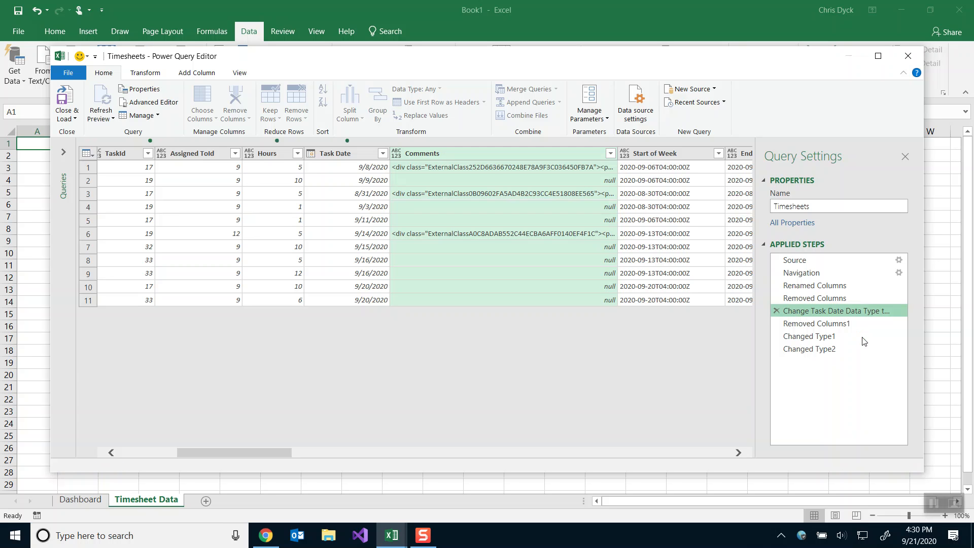
# Rename Changed Type1 to 'Change Start of Week Data Type to Date/Time/Timezone'.
pyautogui.click(794, 327)
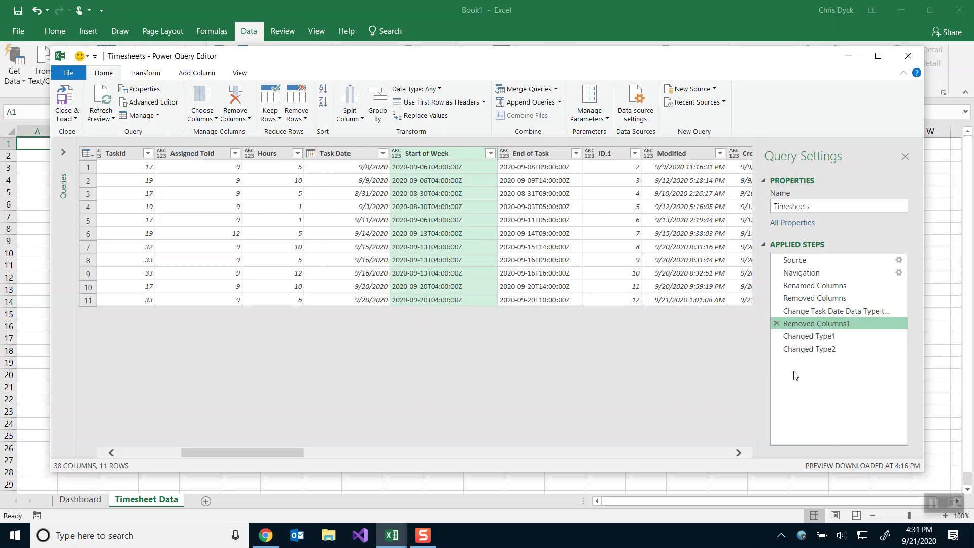
pyautogui.click(802, 311)
pyautogui.rightClick(801, 311)
pyautogui.click(834, 331)
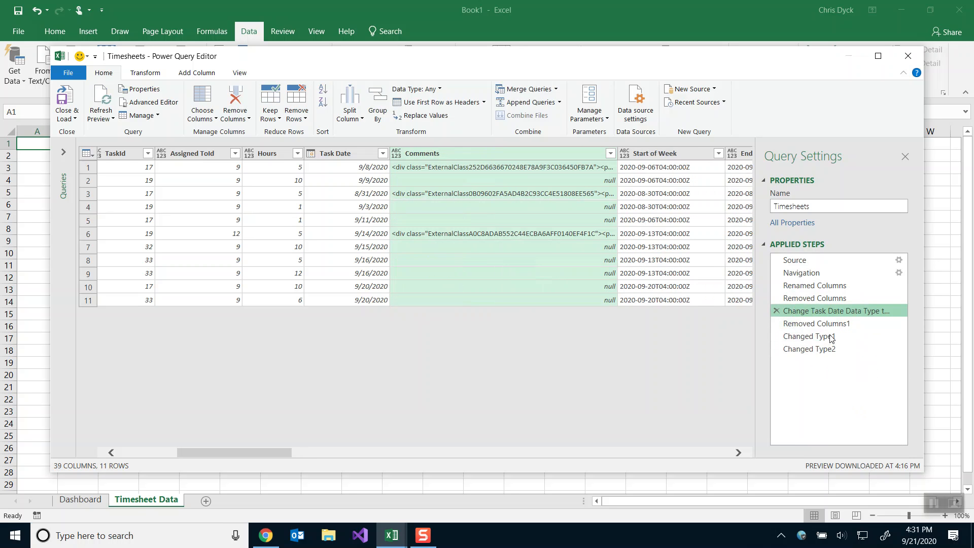
pyautogui.click(805, 337)
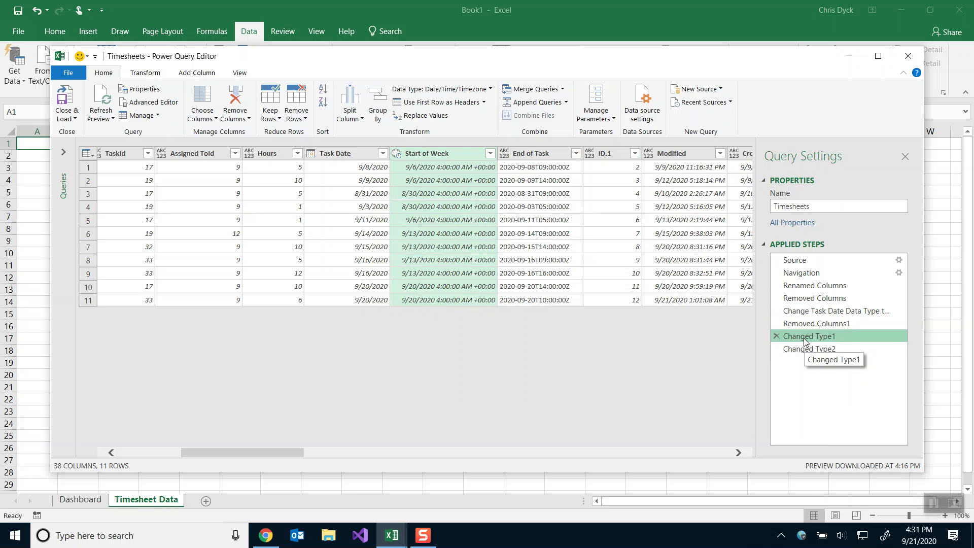
pyautogui.rightClick(805, 340)
pyautogui.click(835, 361)
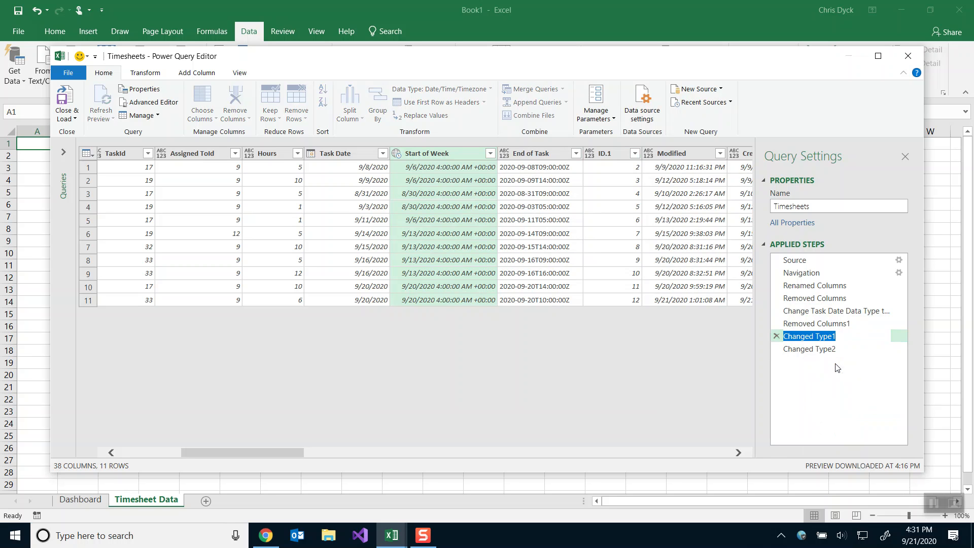
pyautogui.write('Task Date Data Type to to Date')
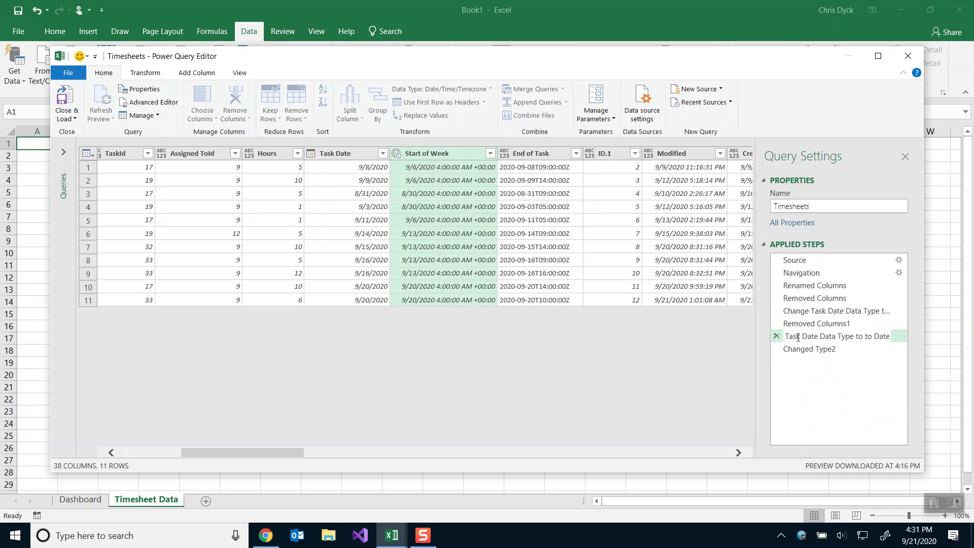
pyautogui.moveTo(817, 336); pyautogui.dragTo(798, 336)
pyautogui.write('Change Start of Week Data Type')
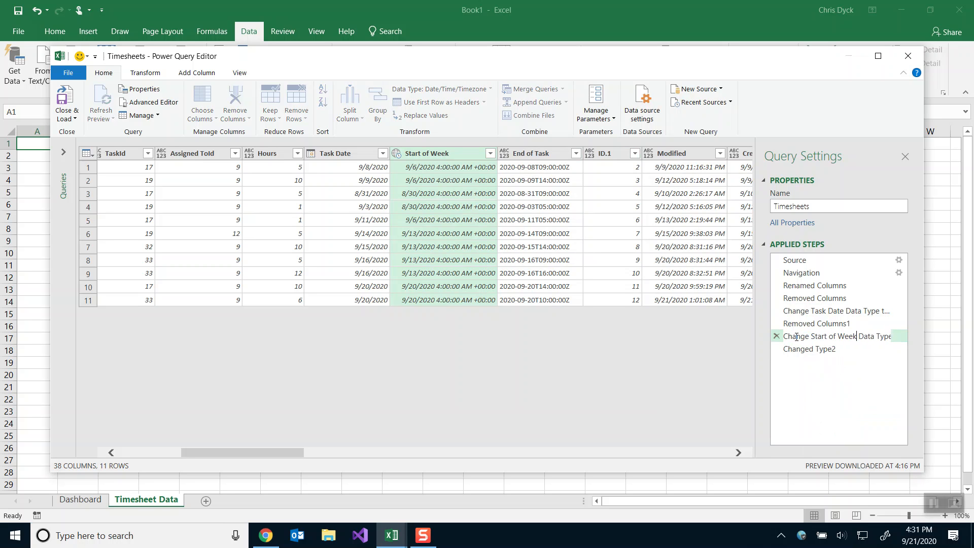
pyautogui.press('End')
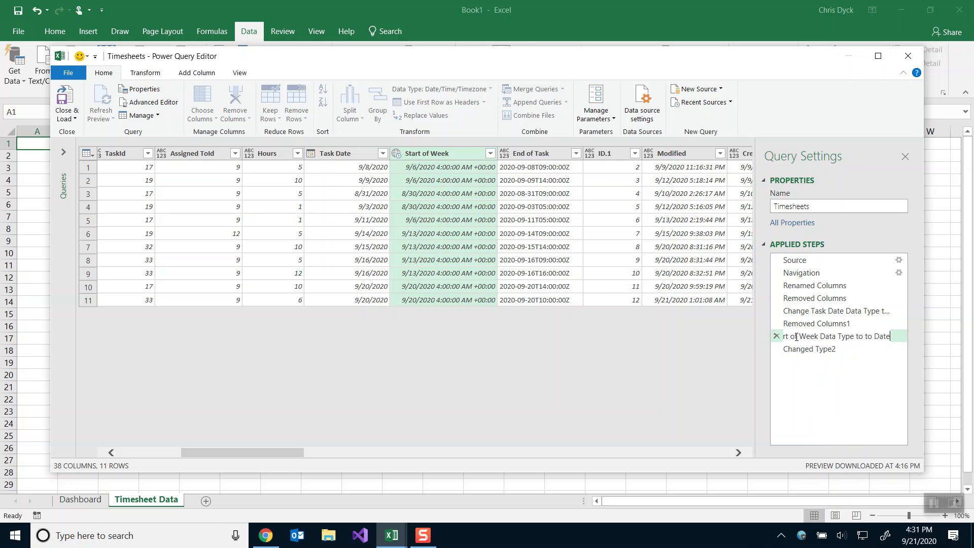
pyautogui.write('/Time/Timezone')
pyautogui.hotkey('ctrl', 'a')
pyautogui.hotkey('ctrl', 'c')
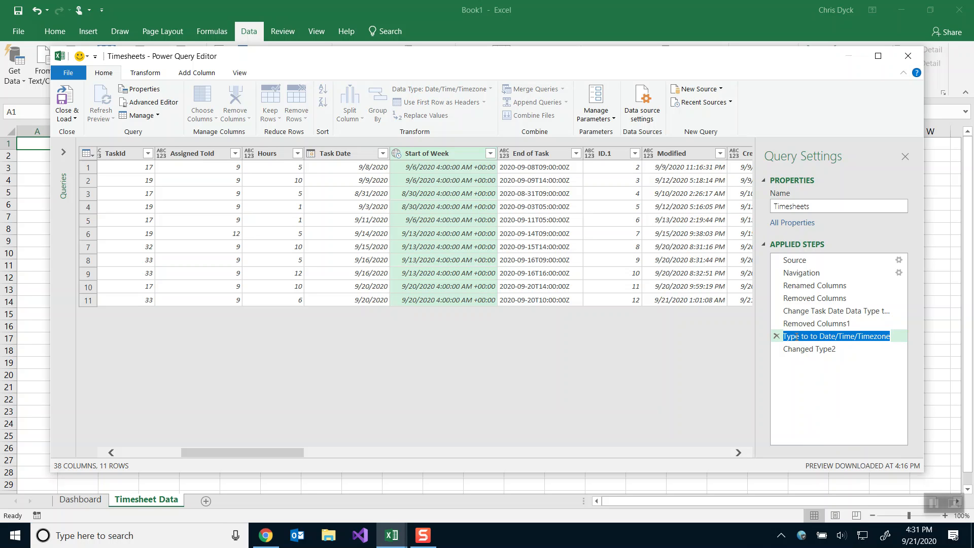
pyautogui.press('Return')
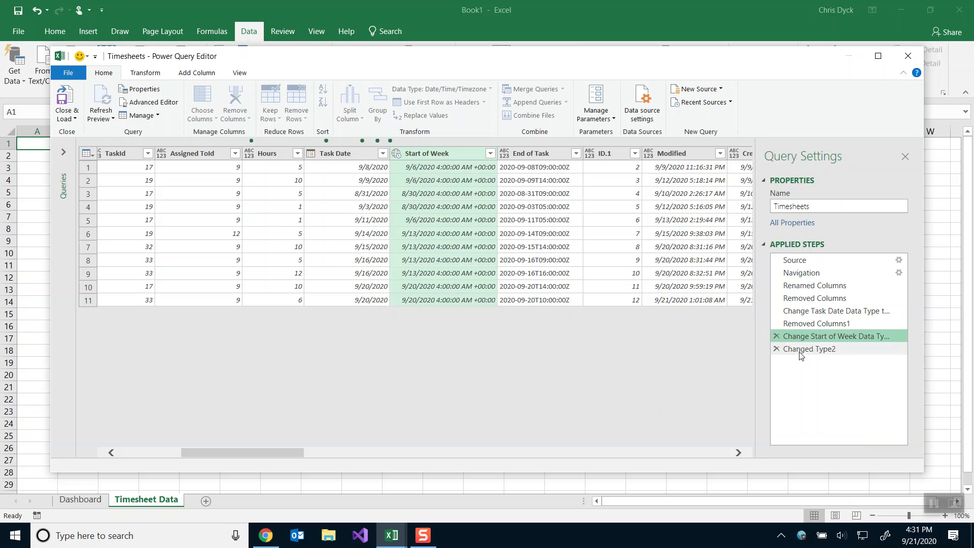
# Rename Changed Type2 to 'Change Start of Week Data Type to Date'.
pyautogui.click(800, 350)
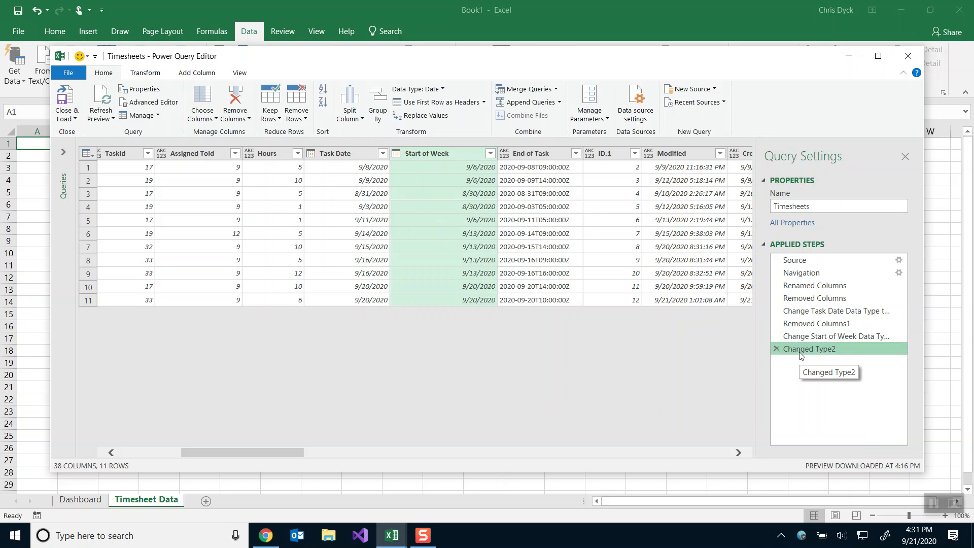
pyautogui.click(819, 372)
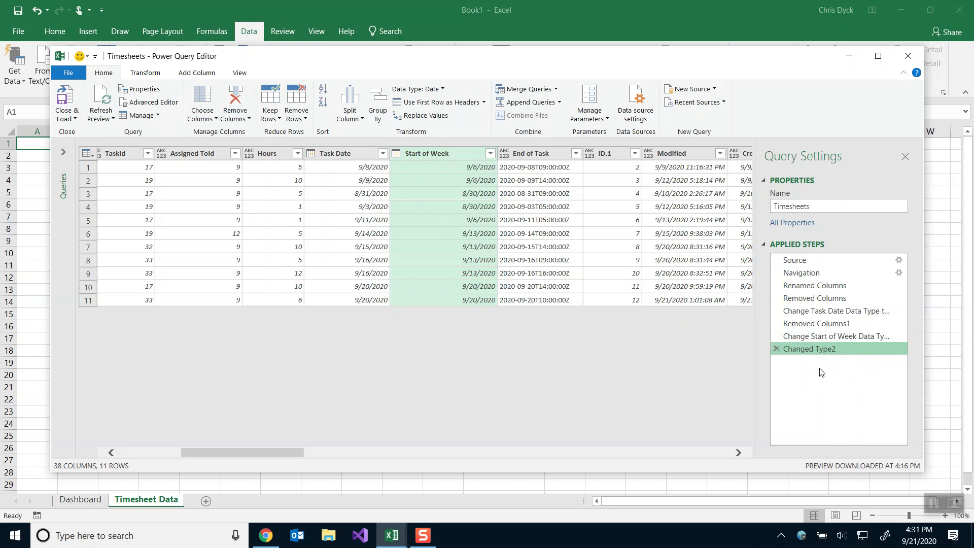
pyautogui.hotkey('ctrl', 'v')
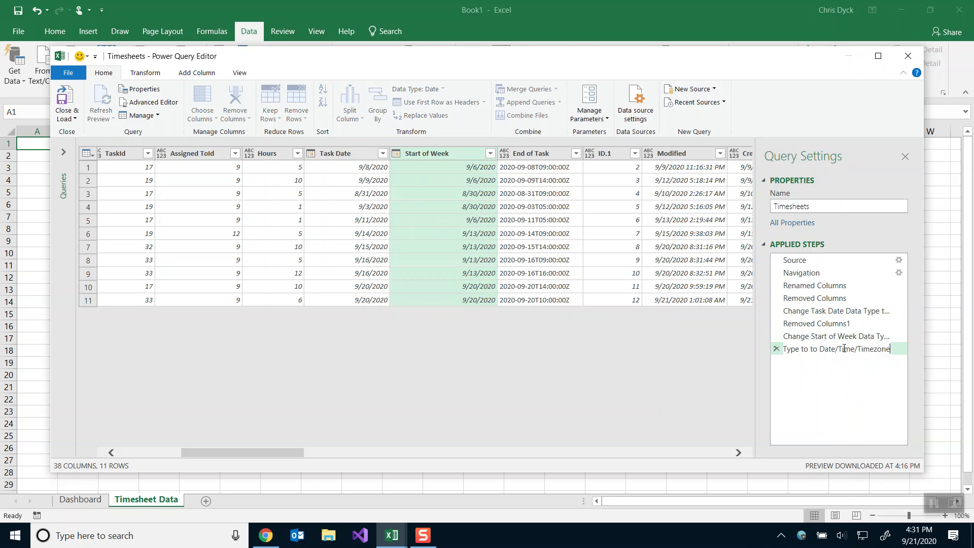
pyautogui.keyDown('shift'); pyautogui.click(835, 349); pyautogui.keyUp('shift')
pyautogui.press('BackSpace')
pyautogui.press('Return')
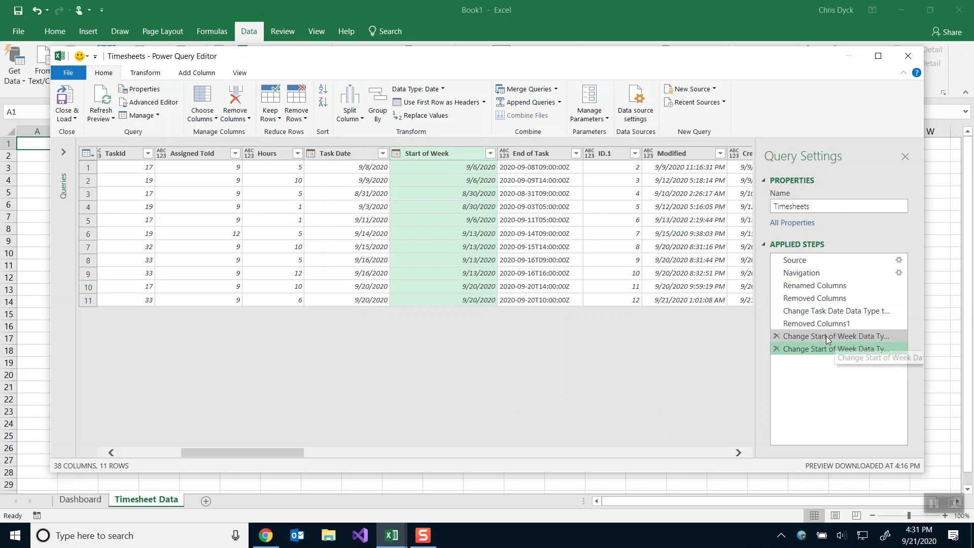
pyautogui.click(827, 337)
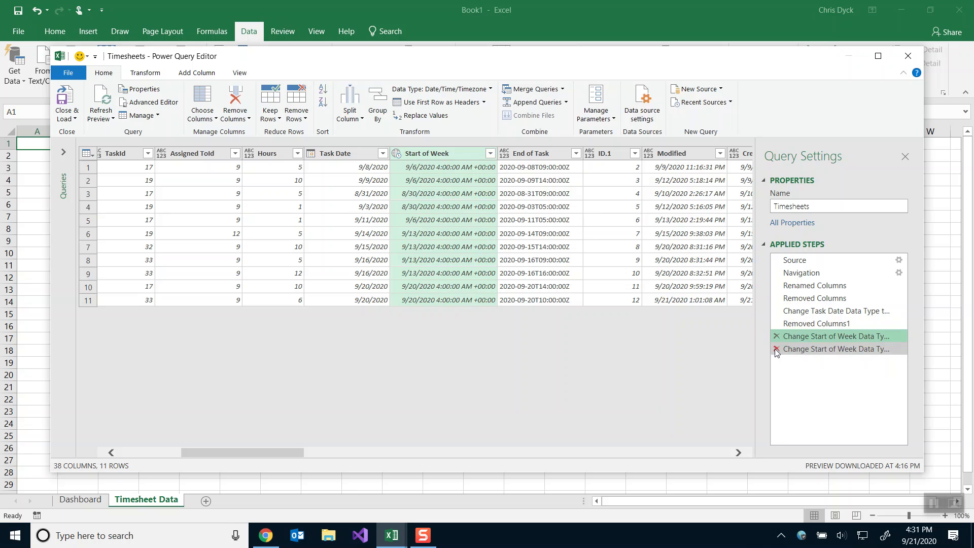
# Set End of Task to Date/Time/Timezone, then add a Date conversion as a new step.
pyautogui.click(810, 350)
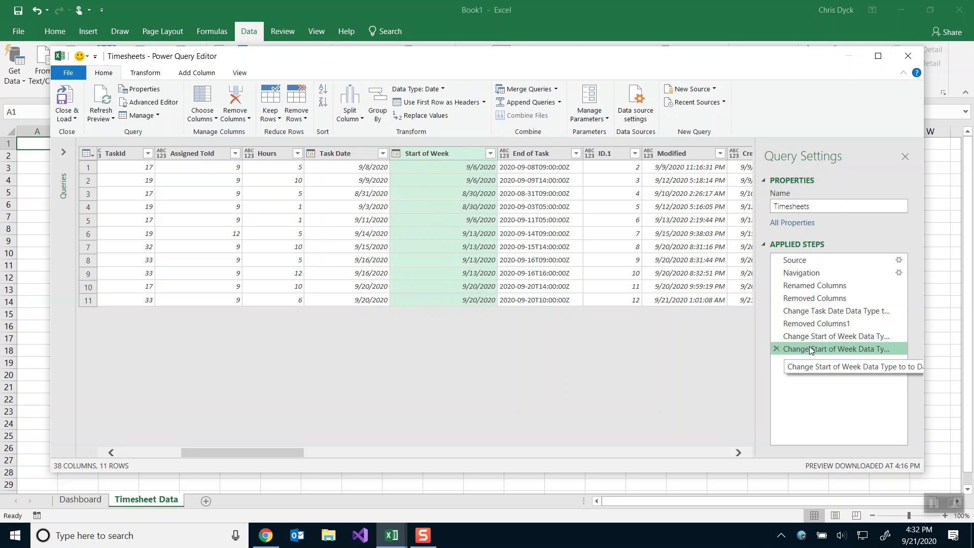
pyautogui.click(505, 157)
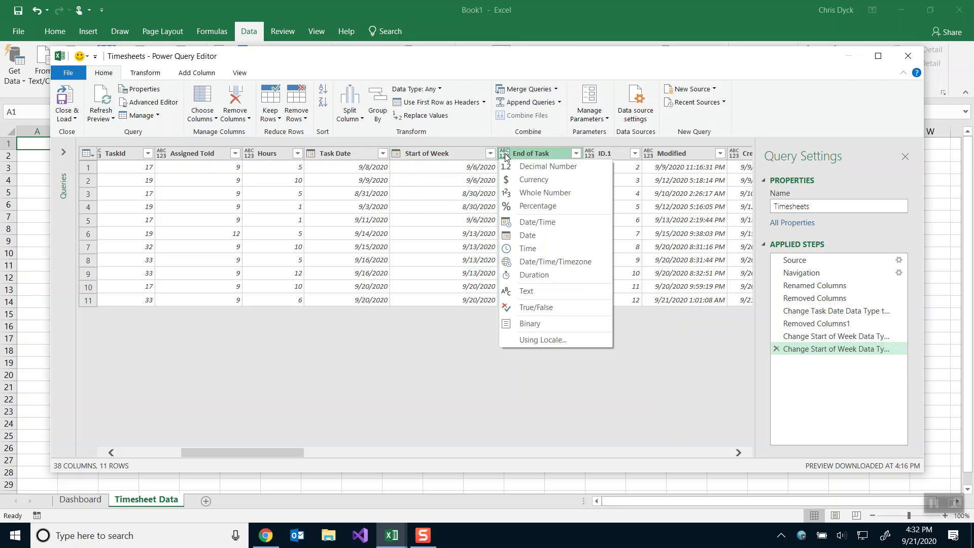
pyautogui.click(530, 257)
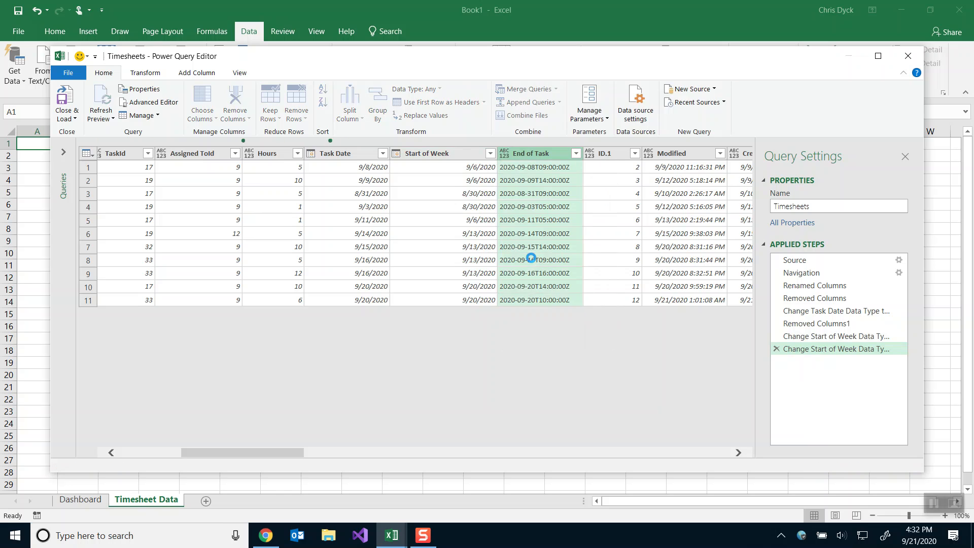
pyautogui.click(505, 156)
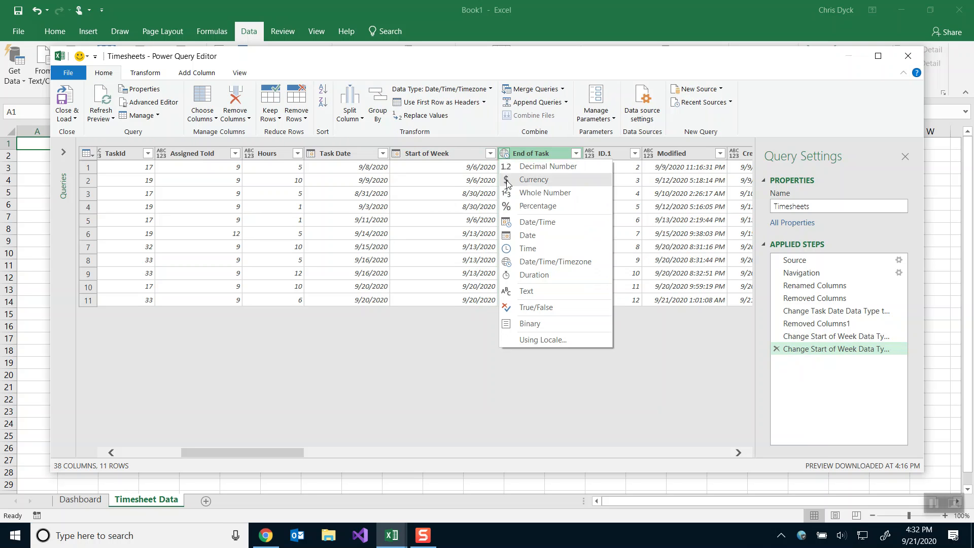
pyautogui.click(517, 239)
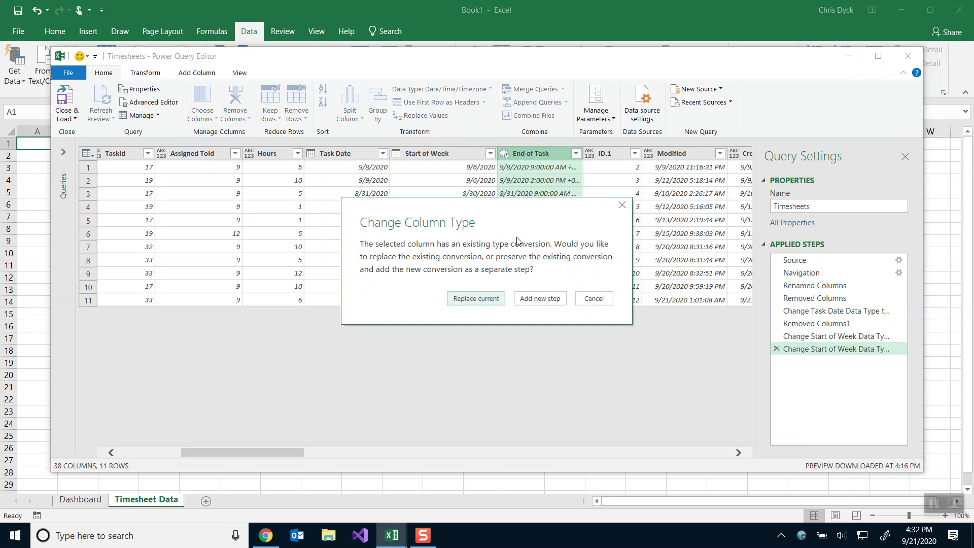
pyautogui.click(528, 300)
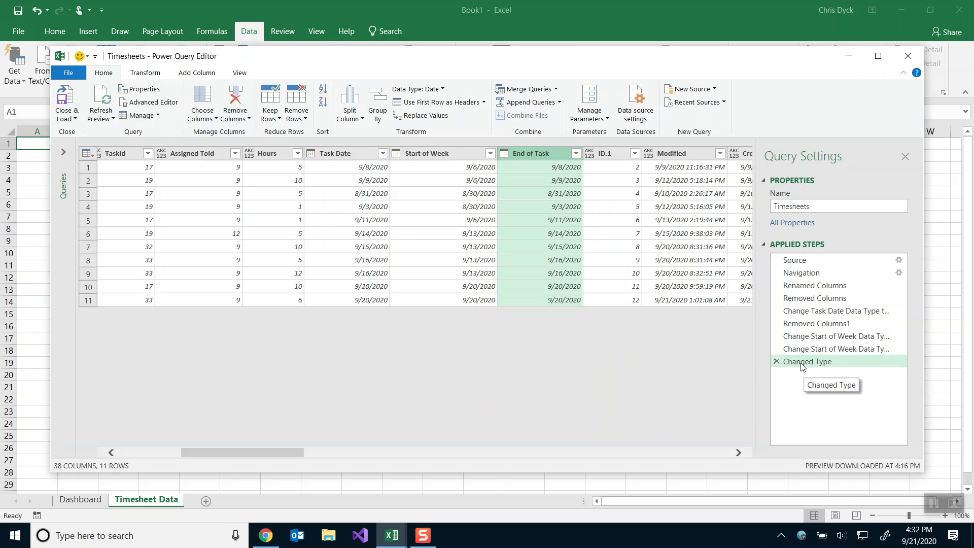
# Rename the added Date step, then delete that misnamed trailing step.
pyautogui.rightClick(809, 364)
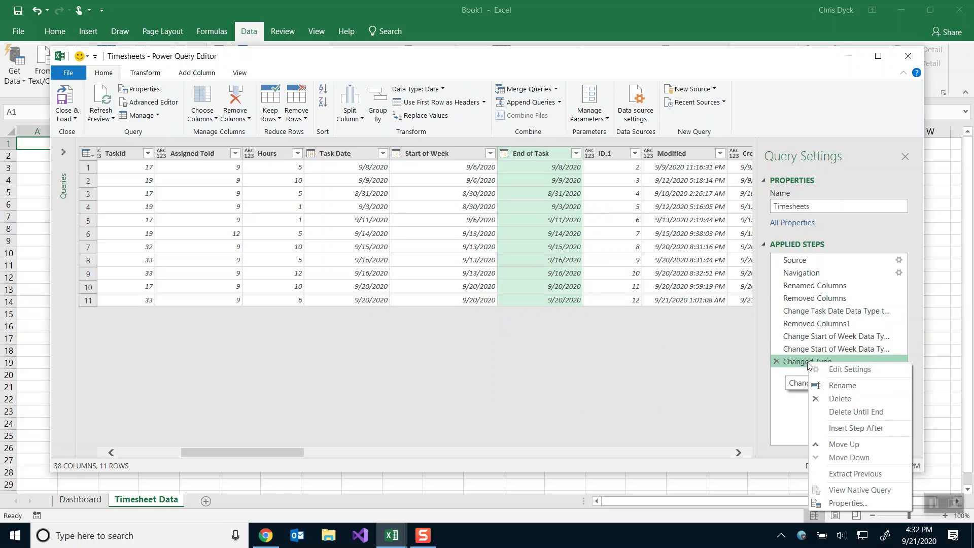
pyautogui.click(837, 385)
pyautogui.hotkey('ctrl', 'v')
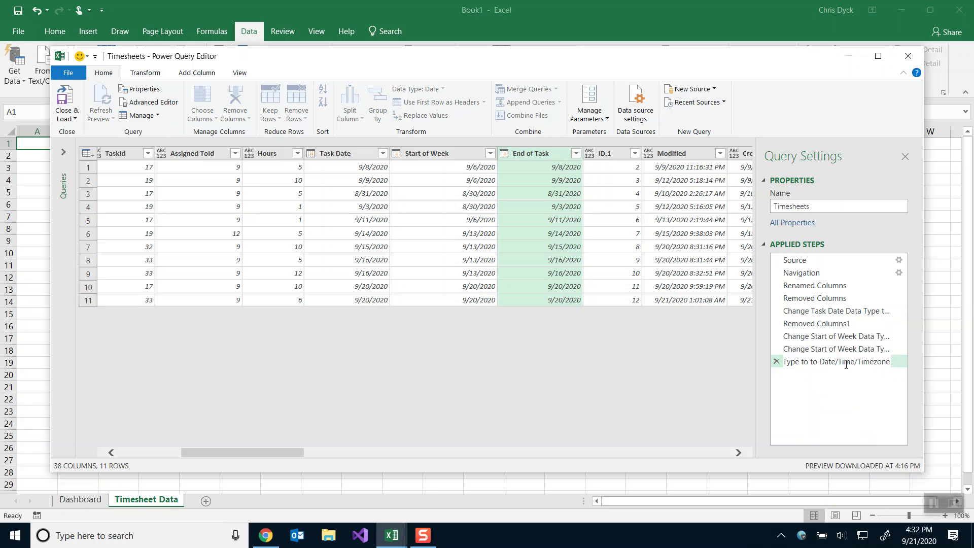
pyautogui.write('then Date')
pyautogui.press('Return')
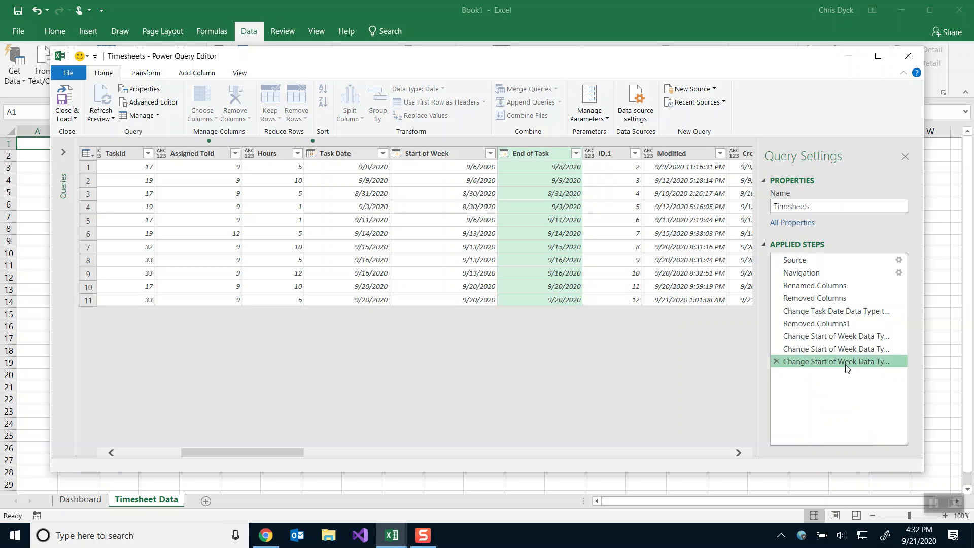
pyautogui.rightClick(815, 361)
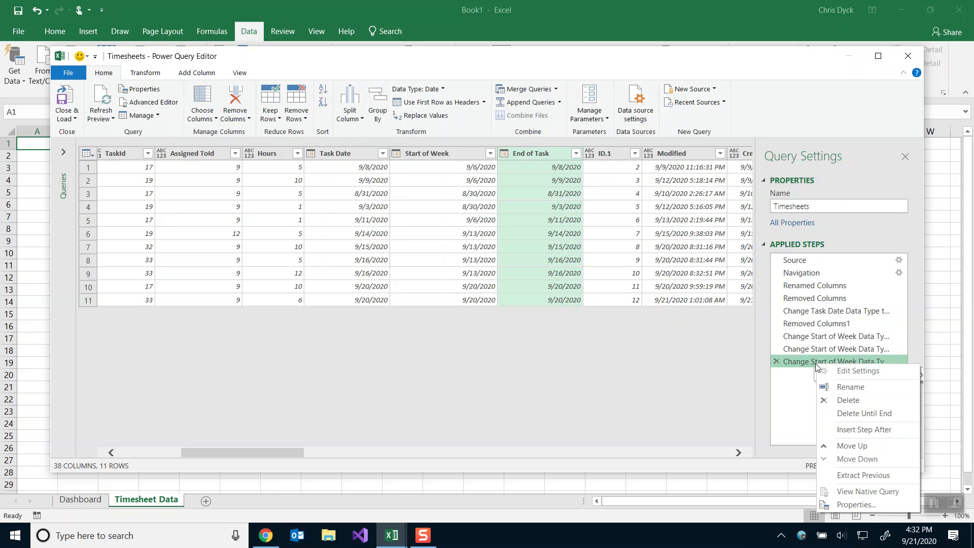
pyautogui.click(844, 398)
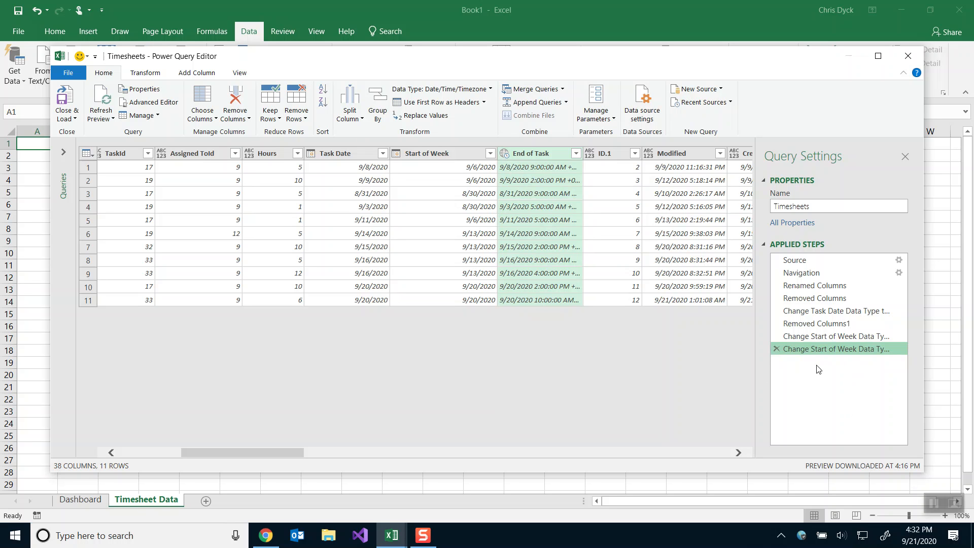
# Convert End of Task to Date as a separate new query step.
pyautogui.click(505, 153)
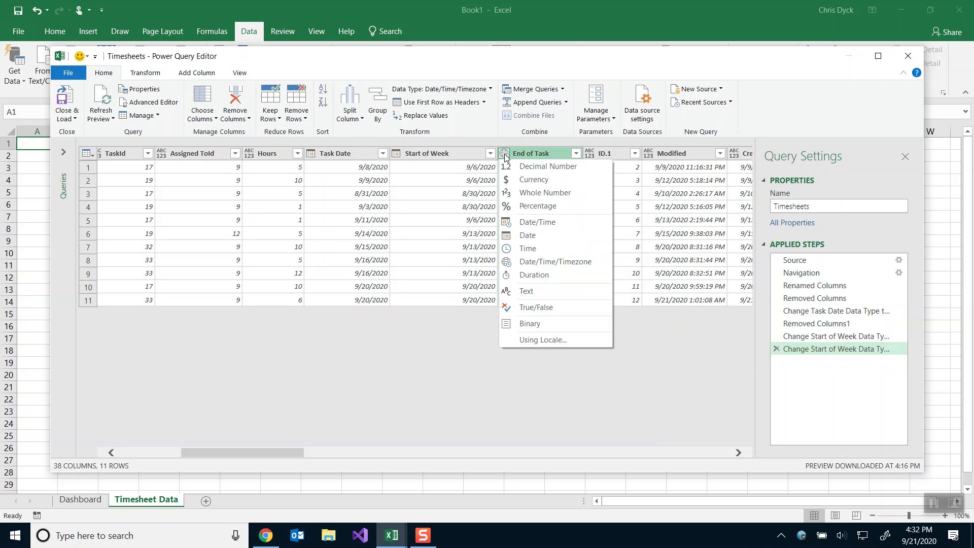
pyautogui.click(528, 235)
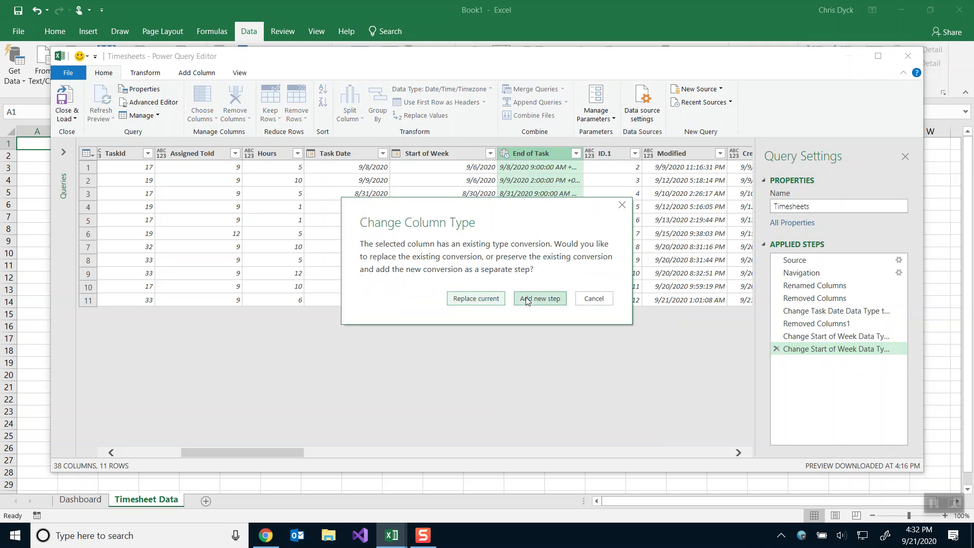
pyautogui.click(527, 298)
pyautogui.rightClick(796, 361)
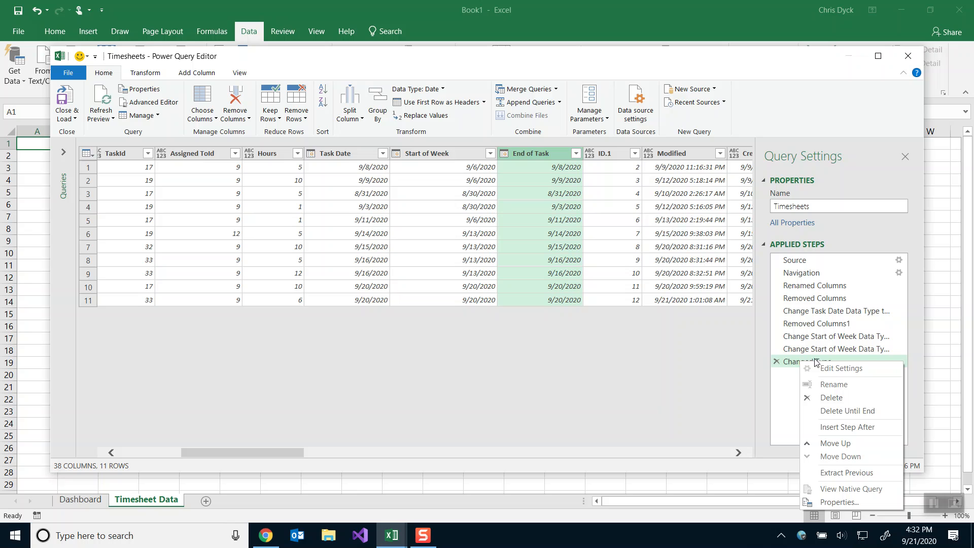
pyautogui.click(791, 390)
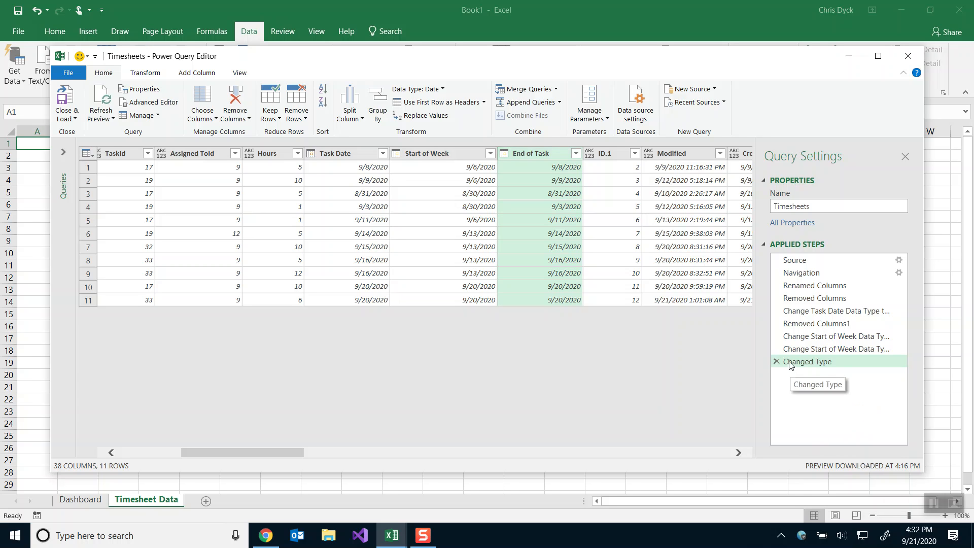
# Rename the new step to 'Change End of Task Data Type to to Date'.
pyautogui.rightClick(793, 361)
pyautogui.click(808, 383)
pyautogui.hotkey('ctrl', 'v')
pyautogui.press('Home')
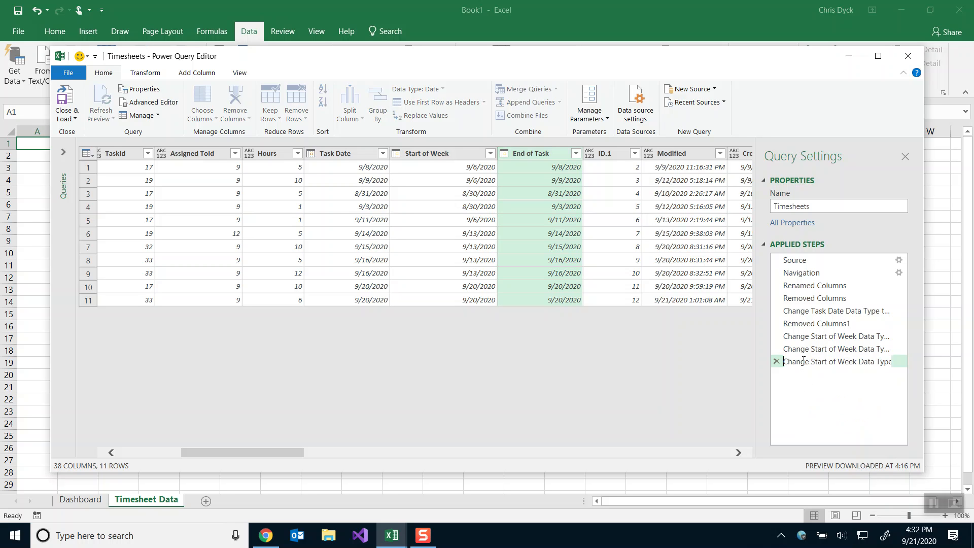
pyautogui.hotkey('ctrl', 'Right')
pyautogui.hotkey('ctrl', 'shift', 'Right')
pyautogui.hotkey('ctrl', 'shift', 'Right')
pyautogui.hotkey('ctrl', 'shift', 'Right')
pyautogui.hotkey('shift', 'Left')
pyautogui.write('End of Task')
pyautogui.write('to')
pyautogui.press('Right')
pyautogui.press('Right')
pyautogui.press('Right')
pyautogui.press('Delete')
pyautogui.press('Delete')
pyautogui.press('Delete')
pyautogui.press('Delete')
pyautogui.press('Delete')
pyautogui.press('Return')
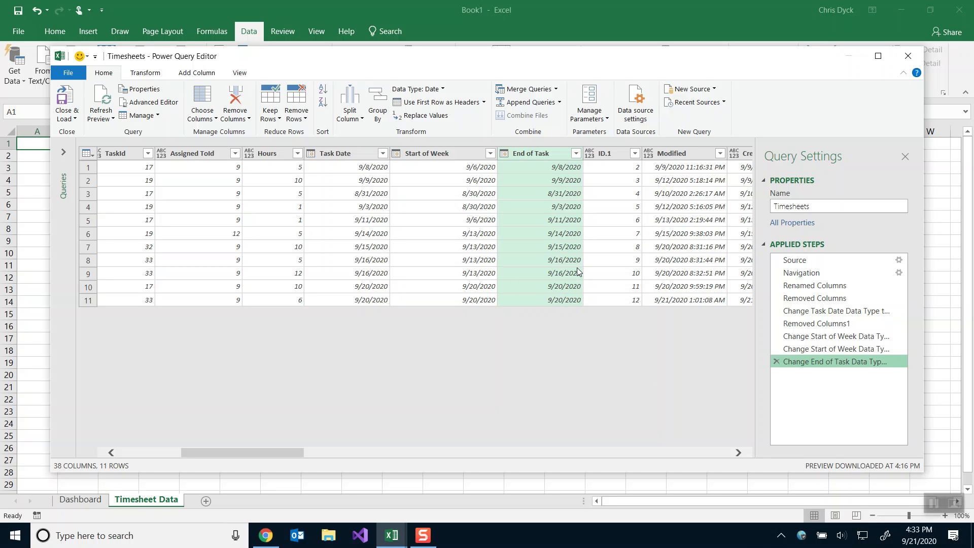
# Remove the ID.1, Modified and Created columns from the Timesheets query.
pyautogui.rightClick(610, 158)
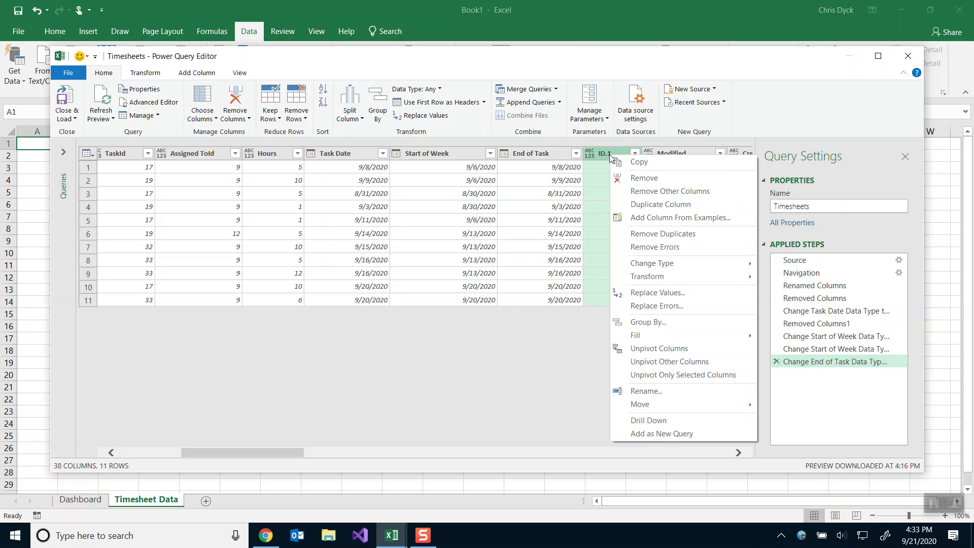
pyautogui.click(634, 178)
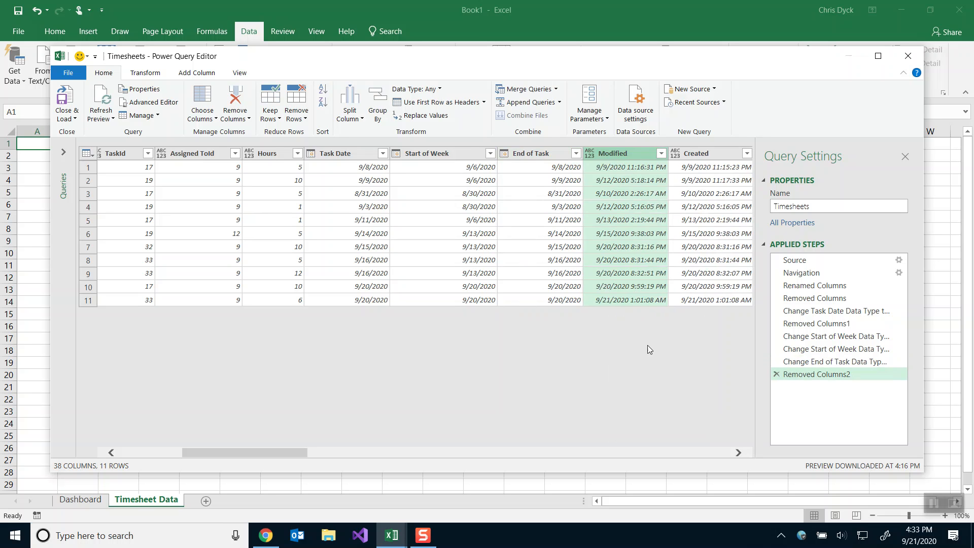
pyautogui.rightClick(621, 154)
pyautogui.click(641, 177)
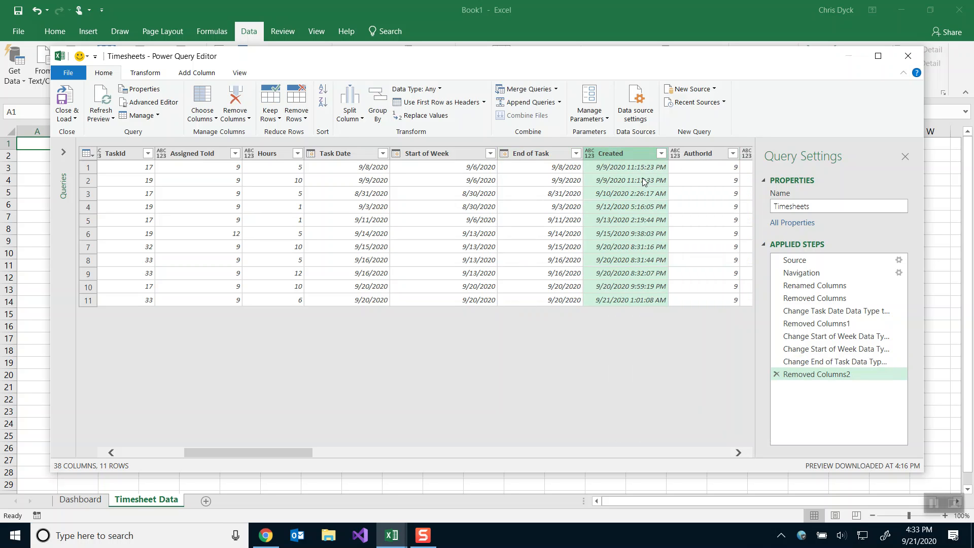
pyautogui.rightClick(611, 156)
pyautogui.click(633, 177)
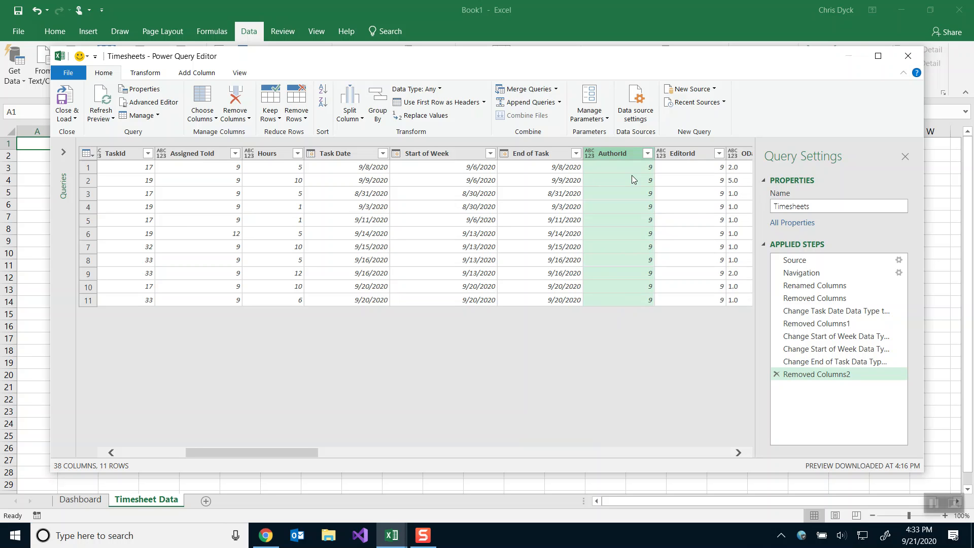
pyautogui.click(738, 452)
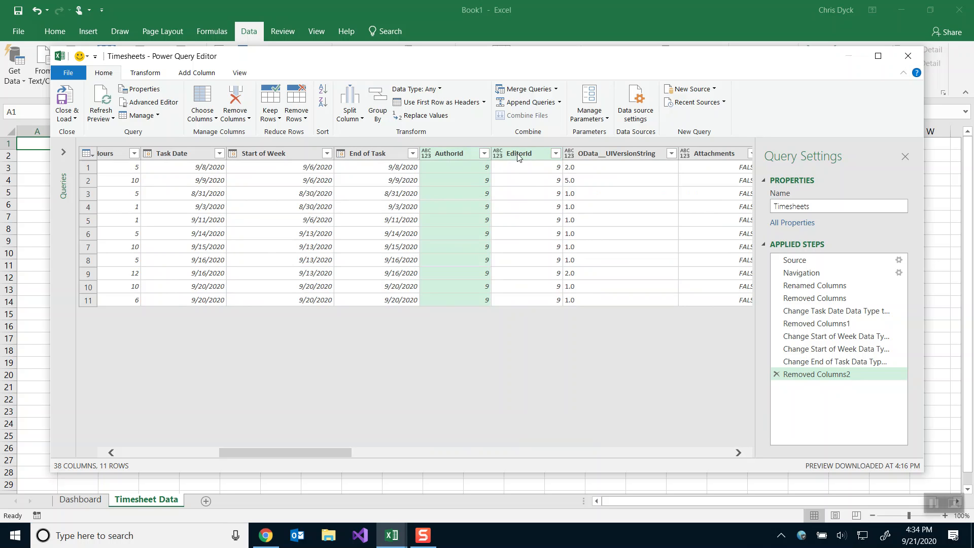
# Remove the OData version string, Attachments, GUID, FirstUniqueAncestorSecurableObject, RoleAssignments, AttachmentFiles, ContentType and GetDlpPolicyTip columns.
pyautogui.click(738, 451)
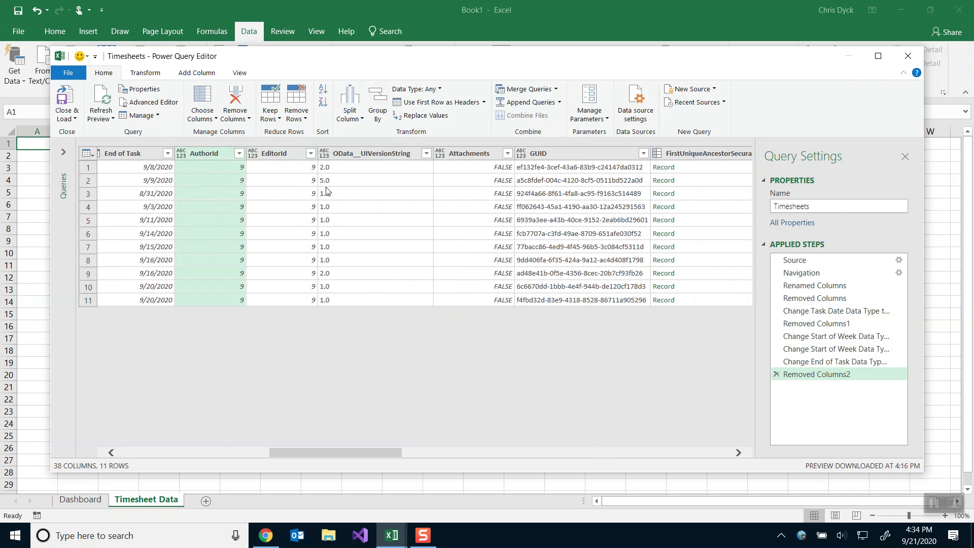
pyautogui.rightClick(359, 153)
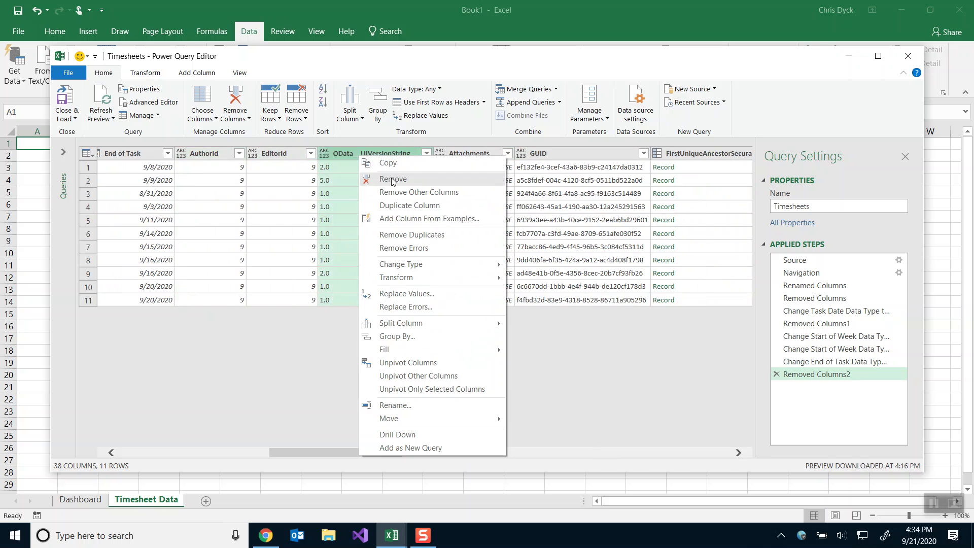
pyautogui.click(391, 178)
pyautogui.rightClick(357, 154)
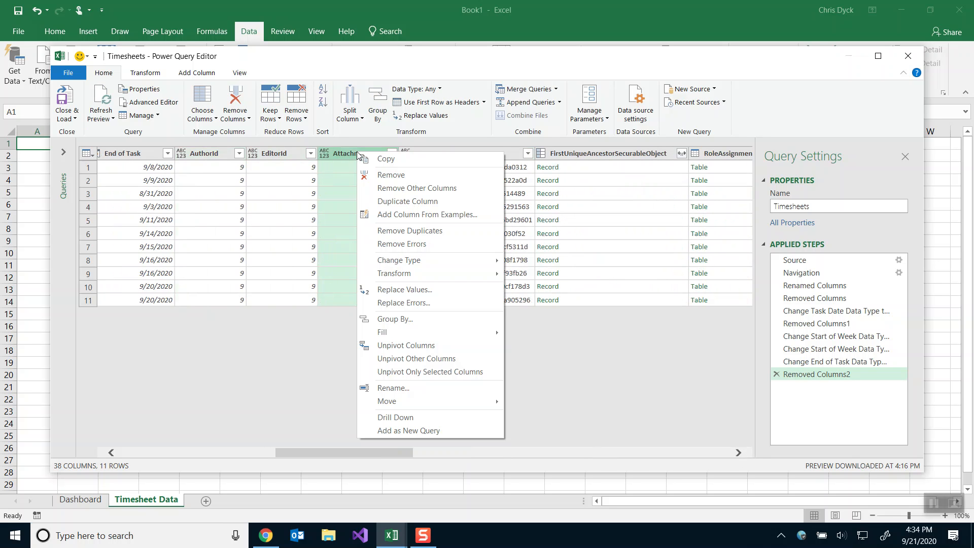
pyautogui.click(391, 177)
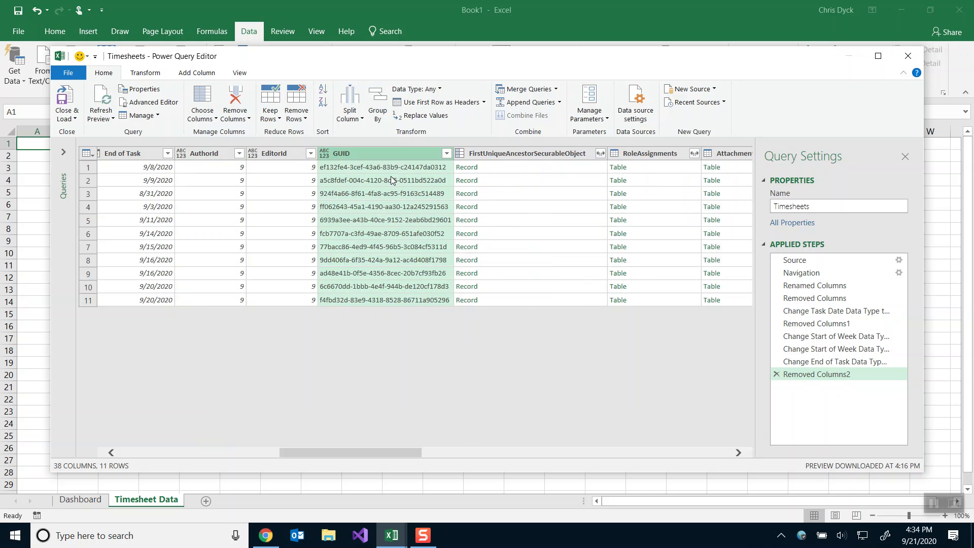
pyautogui.rightClick(360, 151)
pyautogui.click(393, 173)
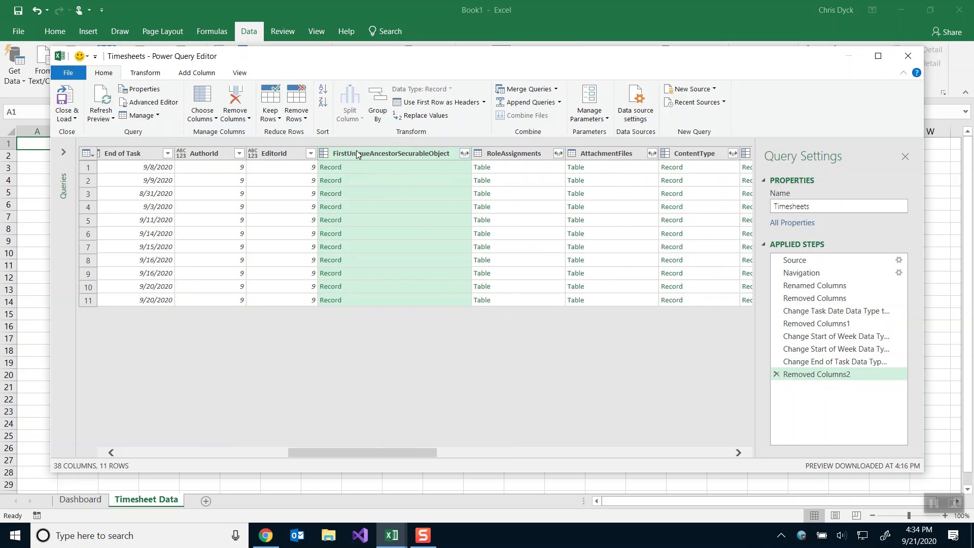
pyautogui.rightClick(358, 156)
pyautogui.click(387, 174)
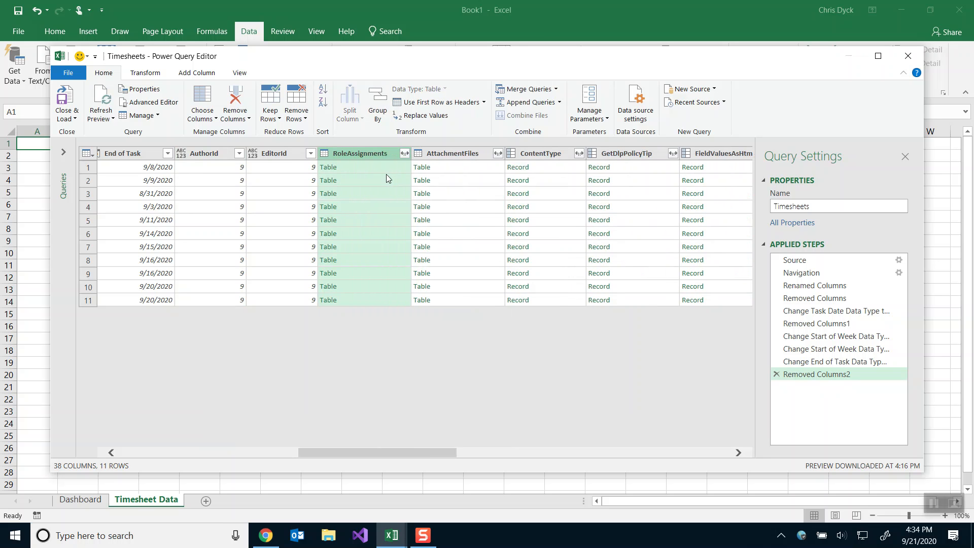
pyautogui.rightClick(364, 156)
pyautogui.click(384, 178)
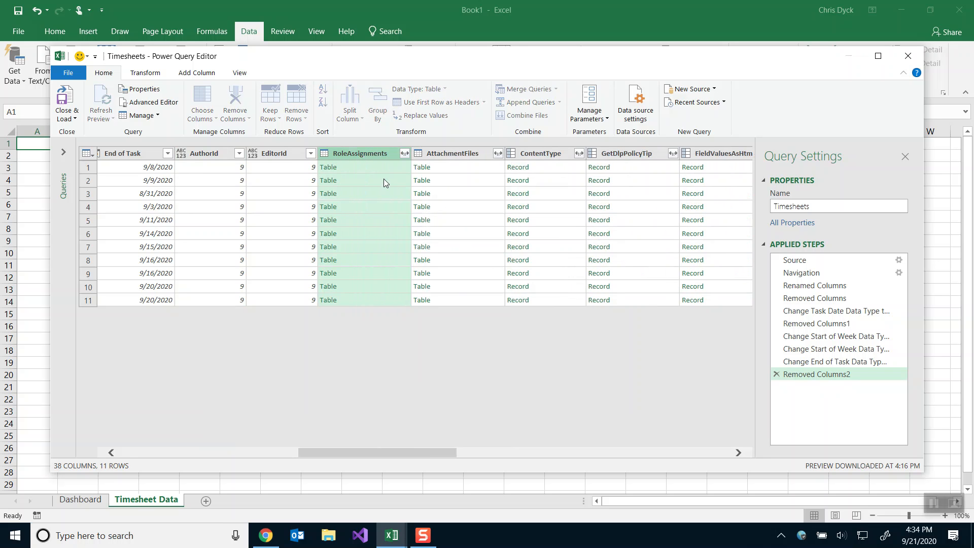
pyautogui.rightClick(363, 155)
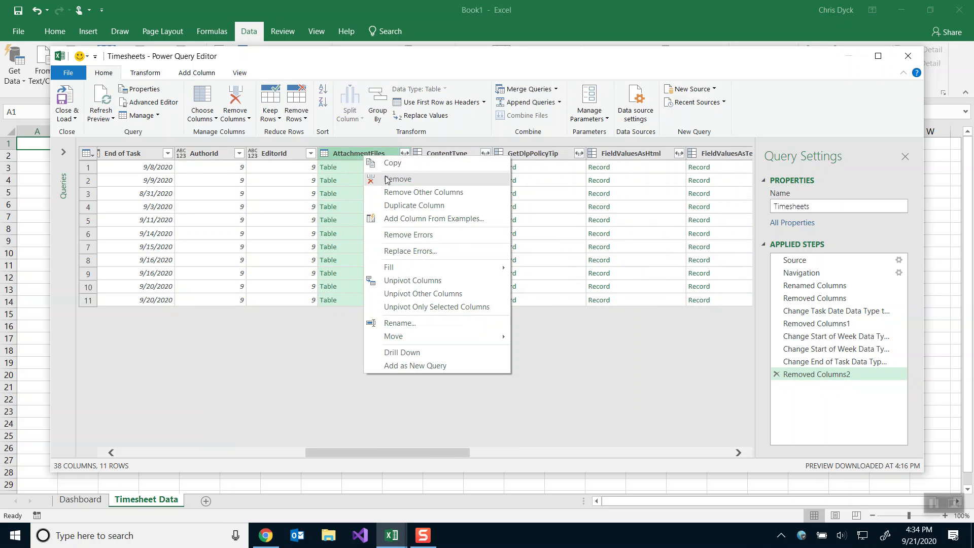
pyautogui.click(385, 176)
pyautogui.rightClick(360, 154)
pyautogui.click(386, 176)
pyautogui.rightClick(364, 154)
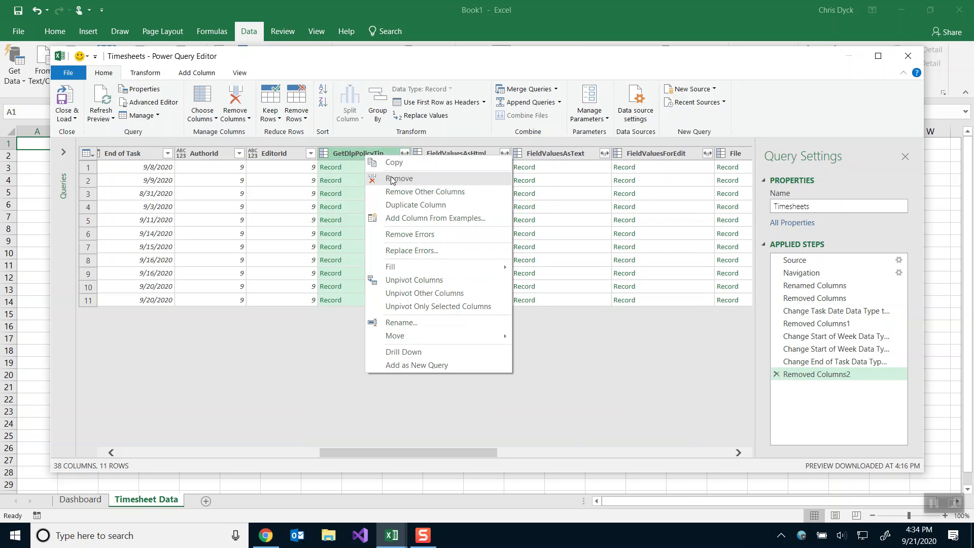
pyautogui.click(391, 175)
# Remove the FieldValuesAsHtml, FieldValuesAsText, FieldValuesForEdit, File, Folder, LikedByInformation, ParentList, Properties and Versions columns.
pyautogui.rightClick(368, 152)
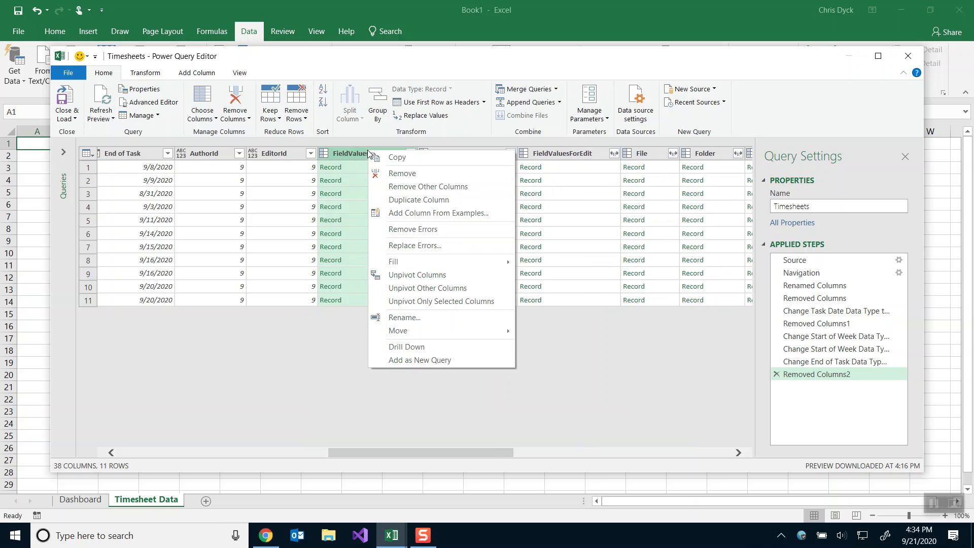
pyautogui.click(391, 176)
pyautogui.rightClick(364, 155)
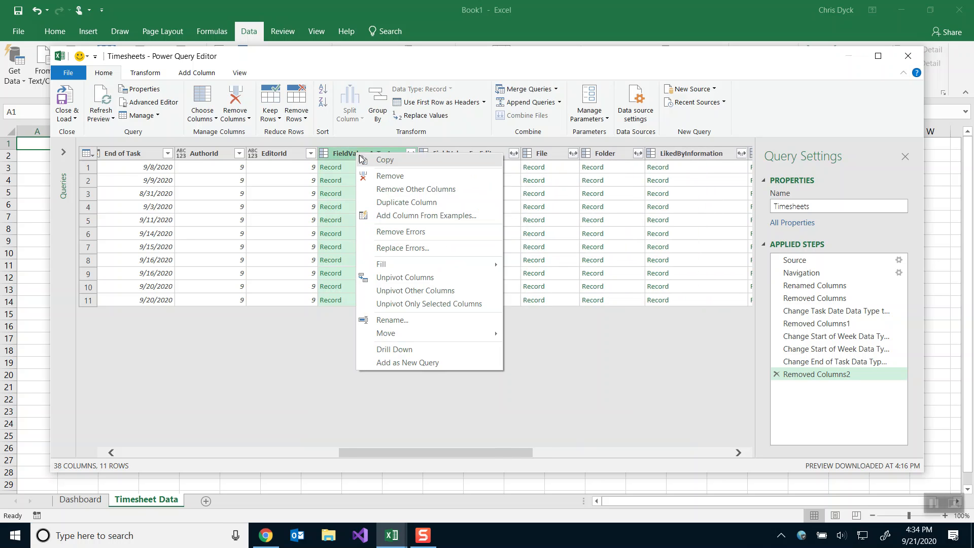
pyautogui.click(378, 175)
pyautogui.rightClick(366, 155)
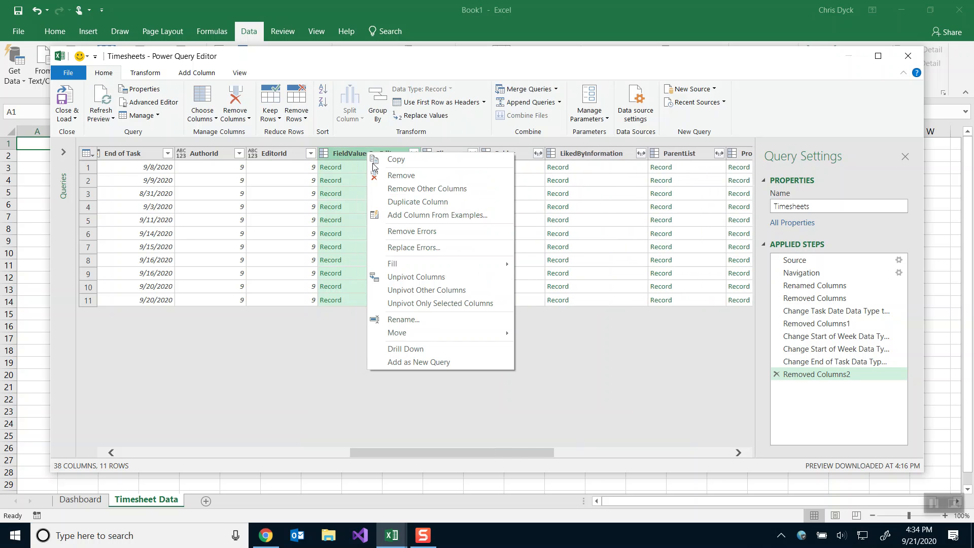
pyautogui.click(398, 175)
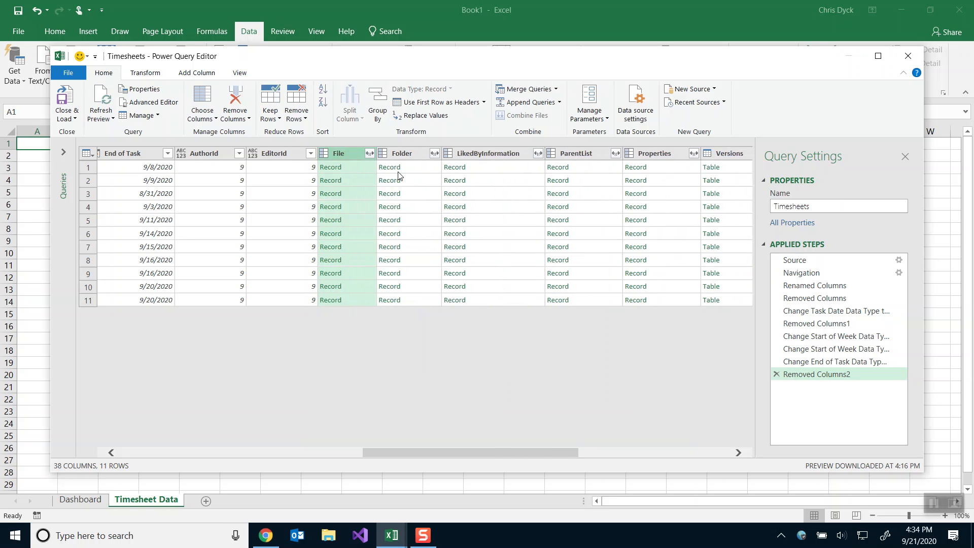
pyautogui.rightClick(345, 151)
pyautogui.click(368, 172)
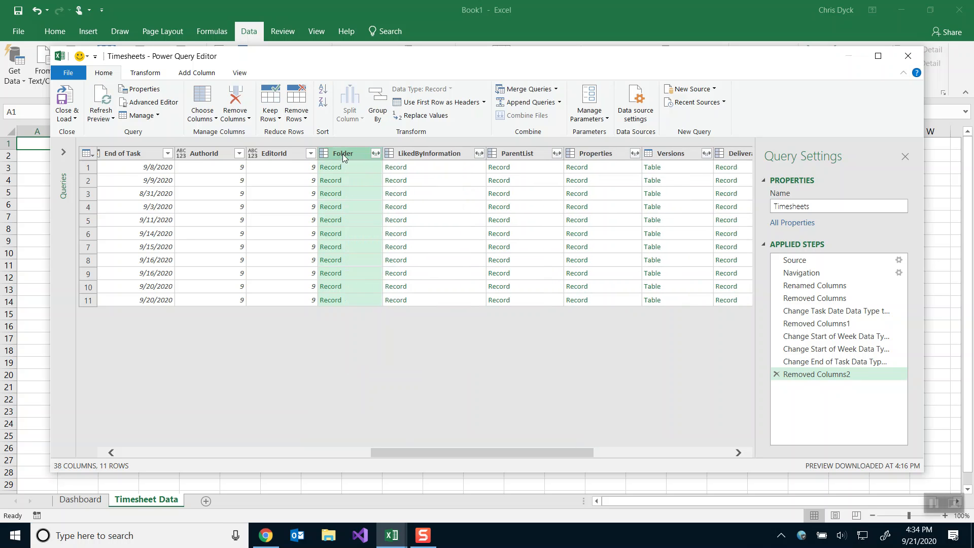
pyautogui.rightClick(342, 153)
pyautogui.click(370, 180)
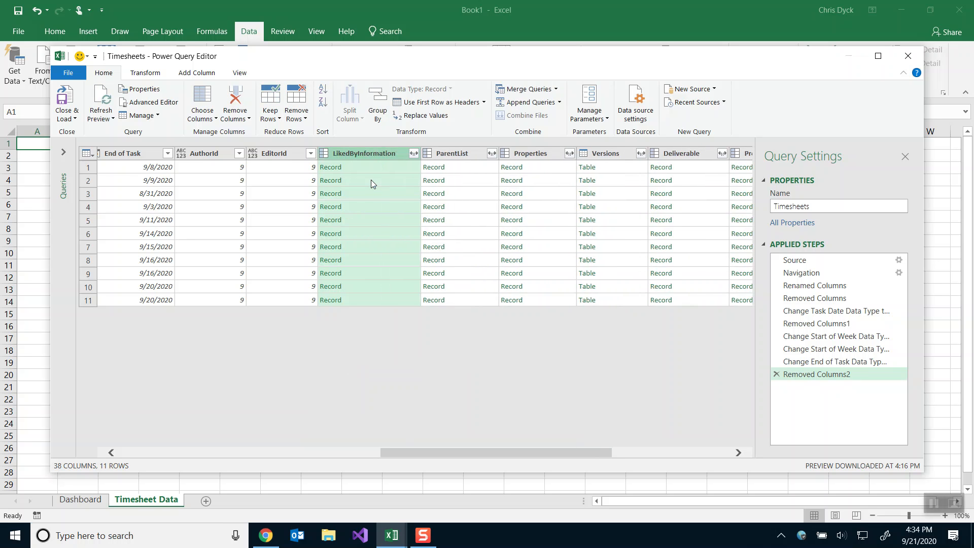
pyautogui.rightClick(365, 154)
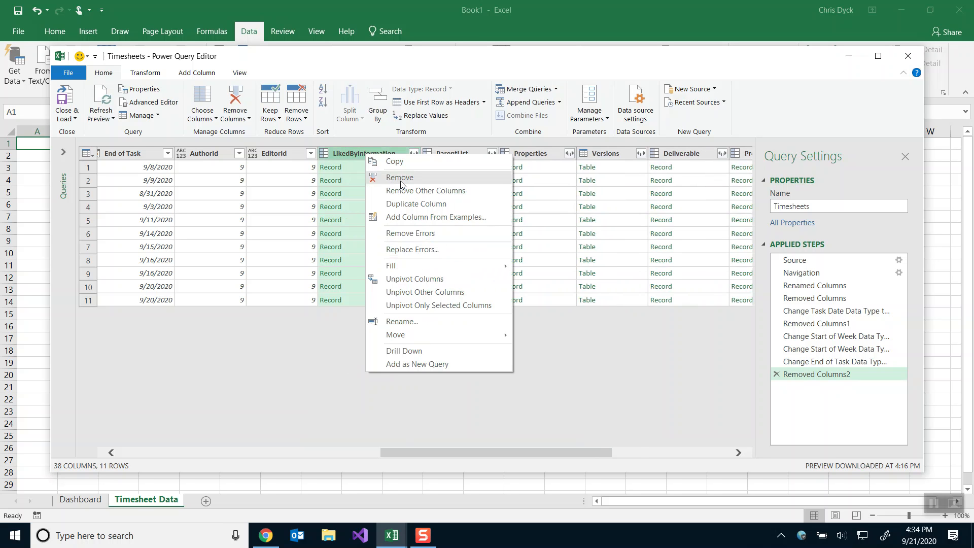
pyautogui.click(401, 181)
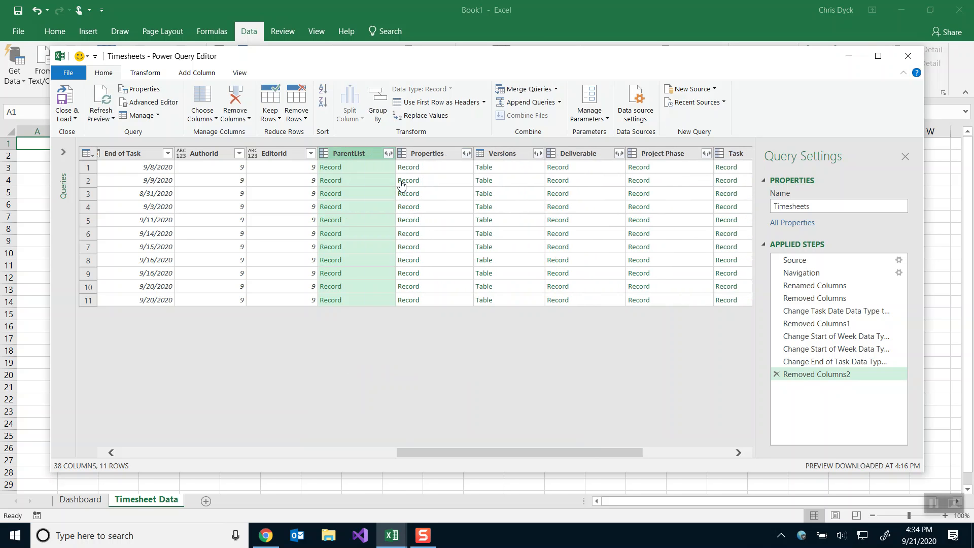
pyautogui.rightClick(360, 158)
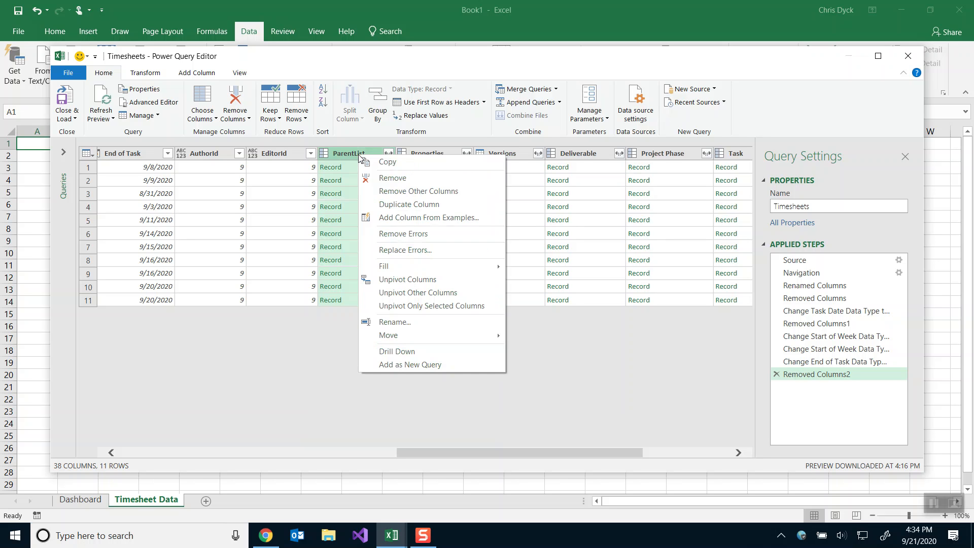
pyautogui.click(382, 179)
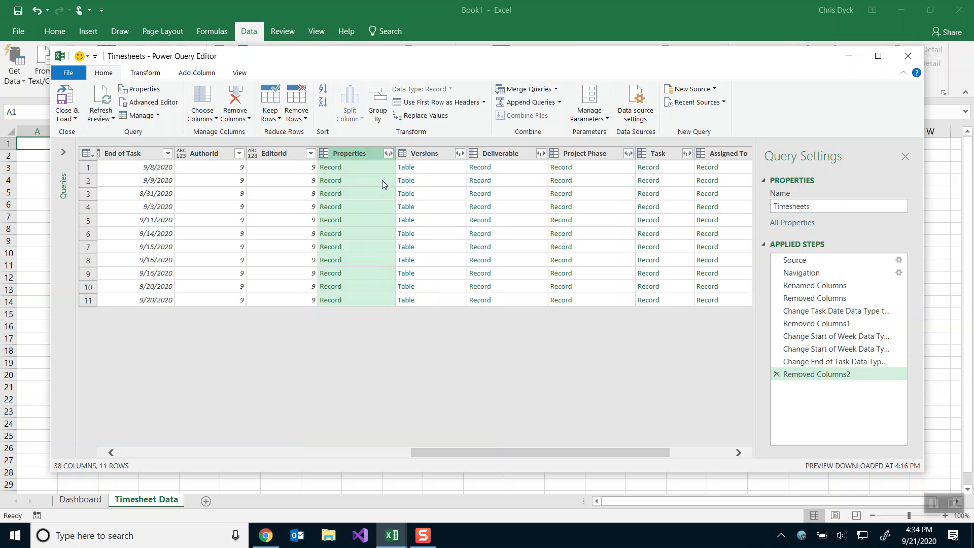
pyautogui.rightClick(356, 152)
pyautogui.click(395, 178)
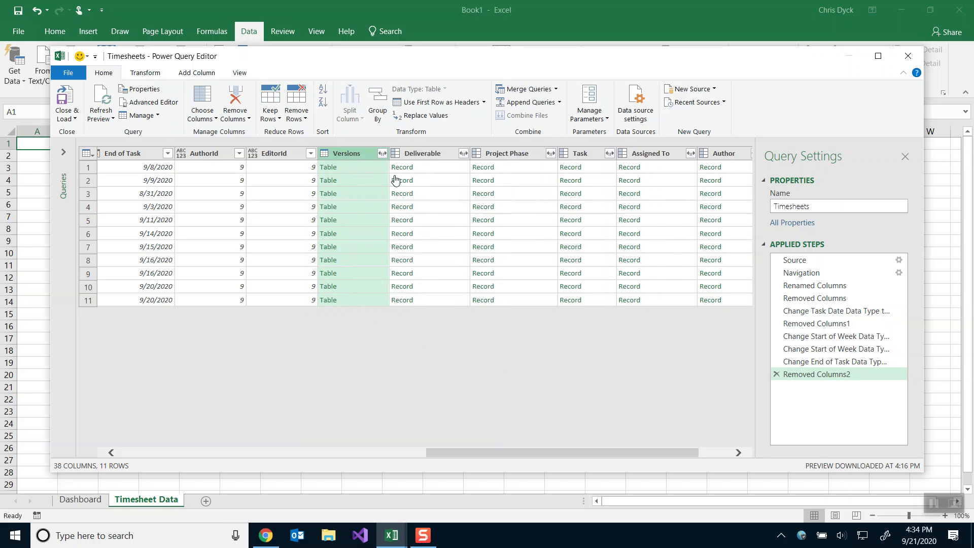
pyautogui.rightClick(346, 152)
pyautogui.click(375, 176)
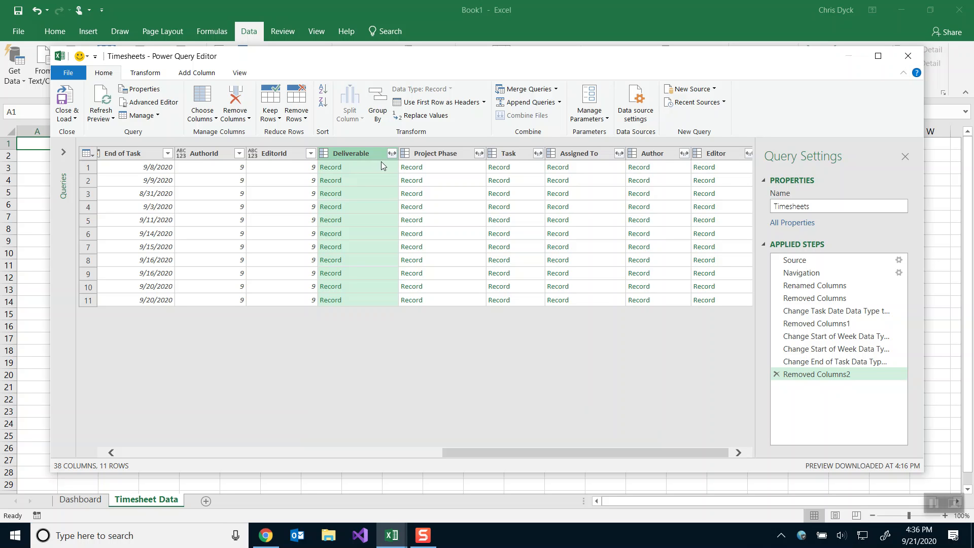
# Expand Deliverable to only its Title field, then recheck the expansion settings without changes.
pyautogui.click(392, 155)
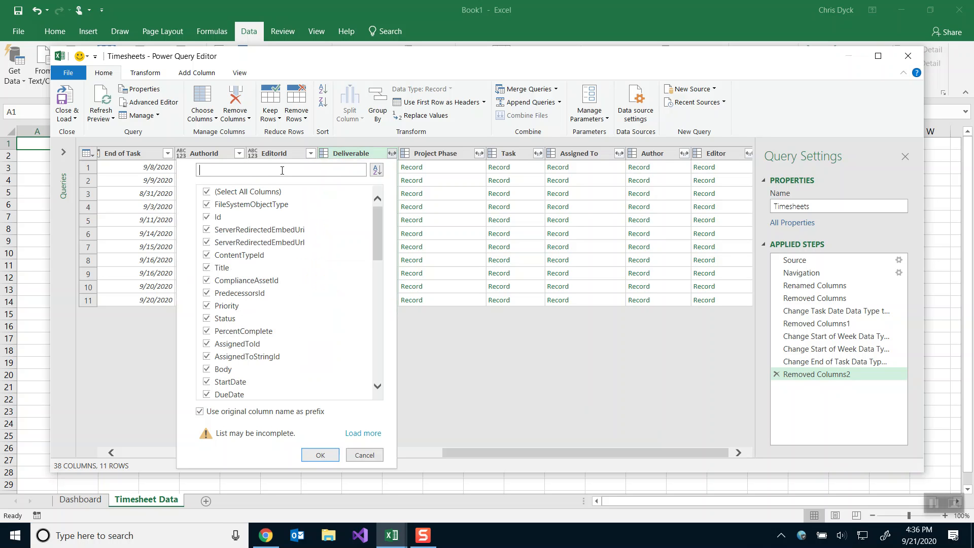
pyautogui.click(207, 192)
pyautogui.click(206, 268)
pyautogui.scroll(-1, 311, 274)
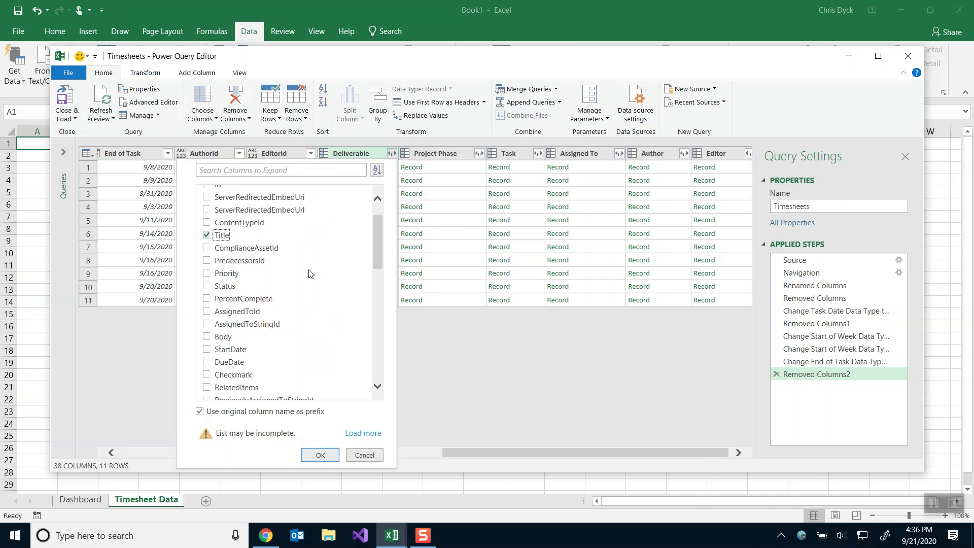
pyautogui.scroll(-2, 310, 274)
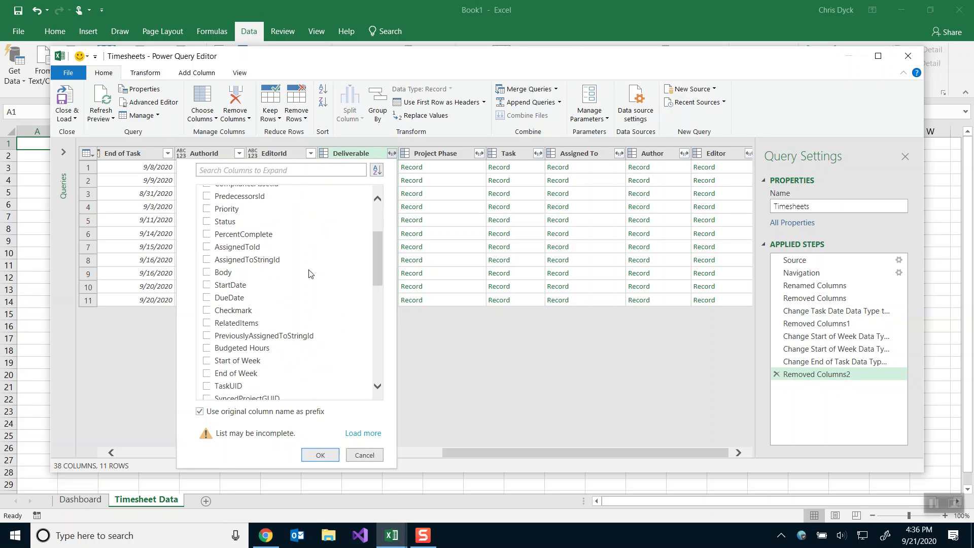
pyautogui.click(320, 455)
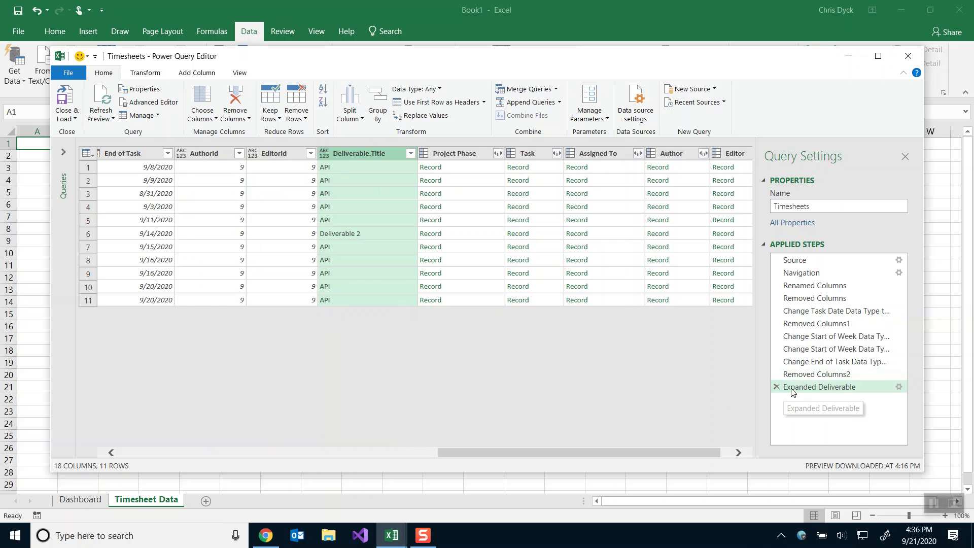
pyautogui.click(899, 388)
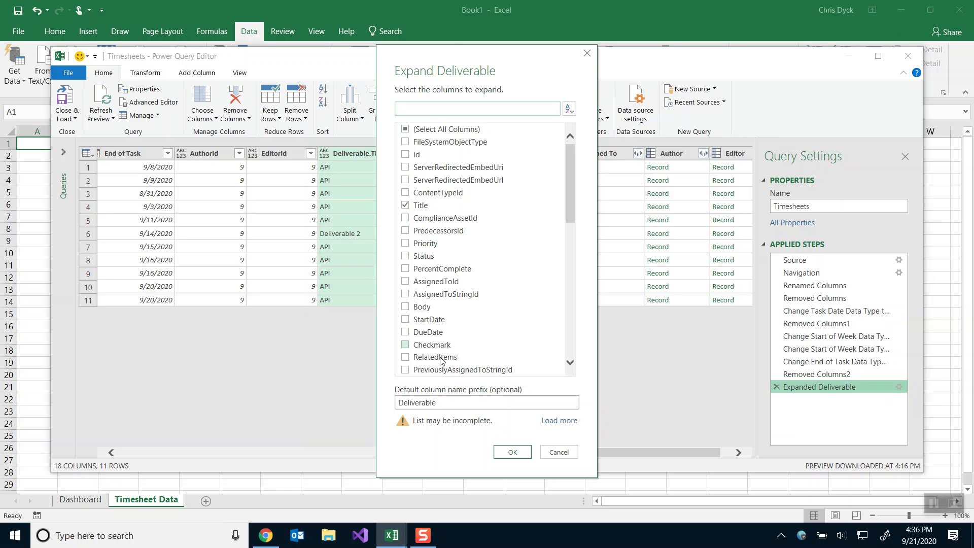
pyautogui.click(561, 451)
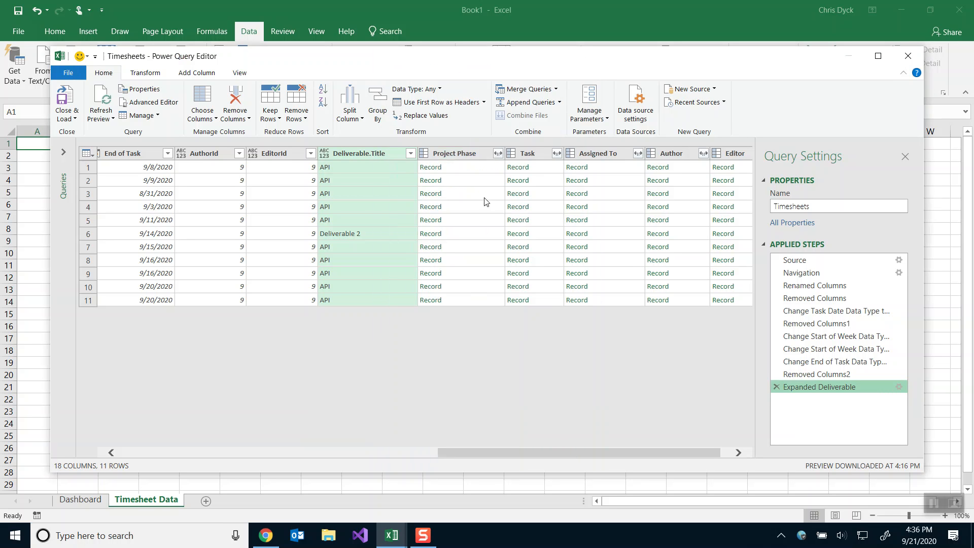
# Expand Project Phase to only its Title field.
pyautogui.click(499, 154)
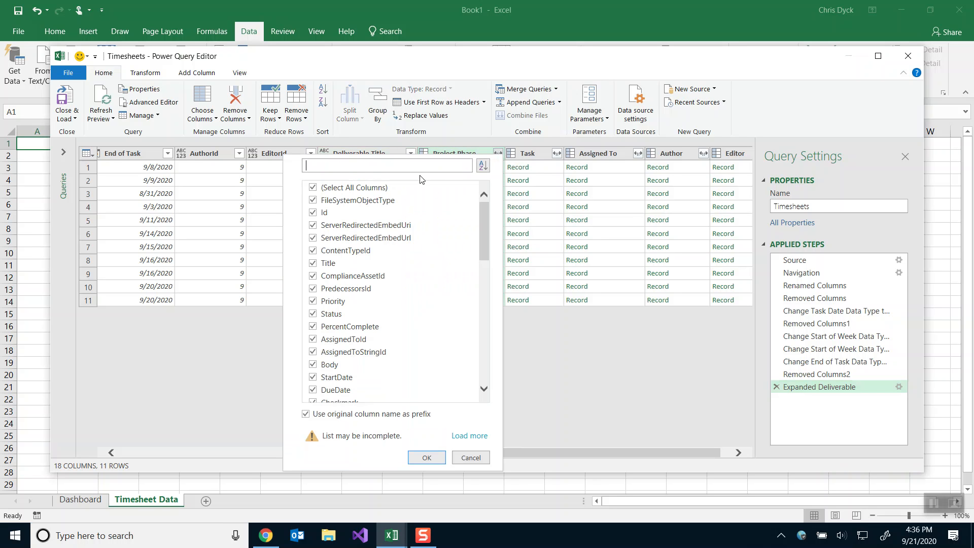
pyautogui.click(313, 188)
pyautogui.click(313, 263)
pyautogui.click(427, 457)
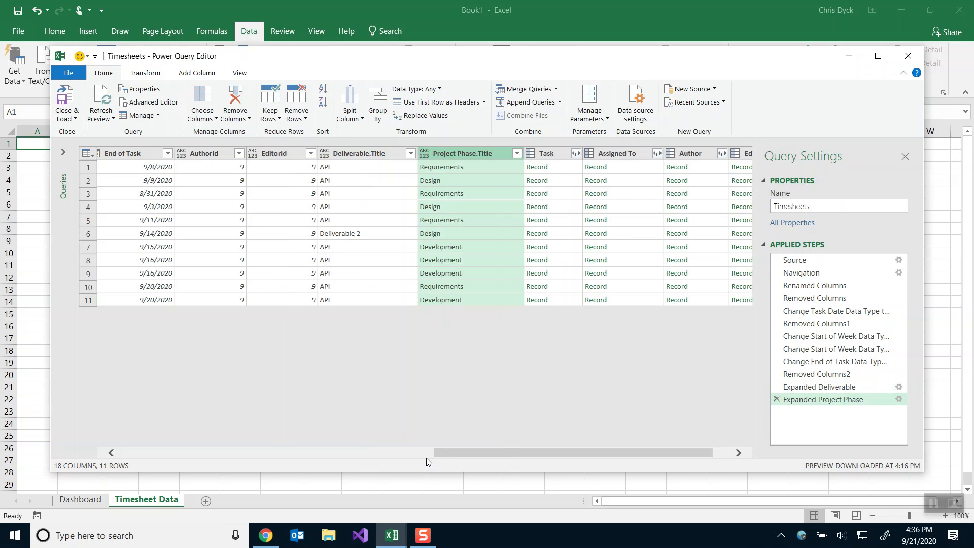
# Expand Task with its Title, StartDate, Budgeted Hours and Start of Week fields.
pyautogui.click(576, 153)
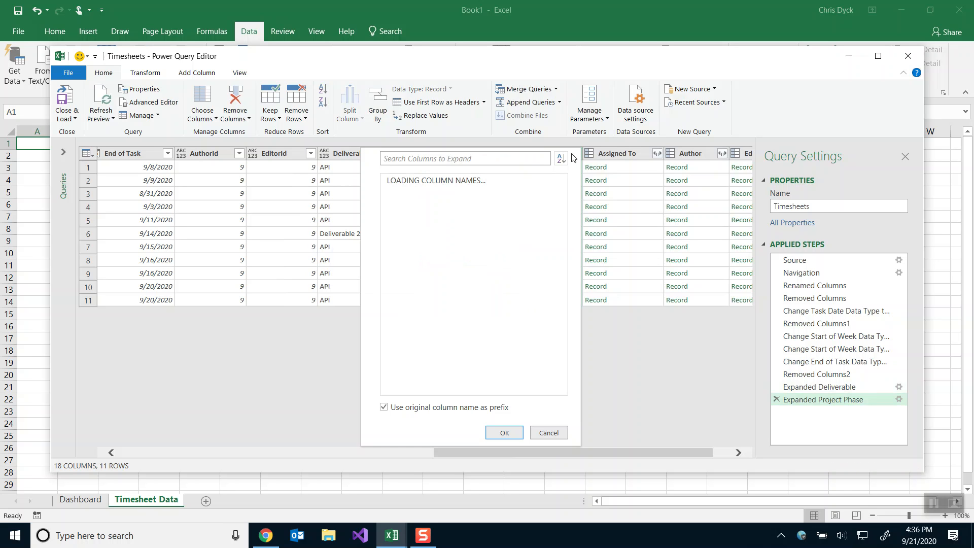
pyautogui.click(390, 180)
pyautogui.click(392, 256)
pyautogui.scroll(-2, 391, 256)
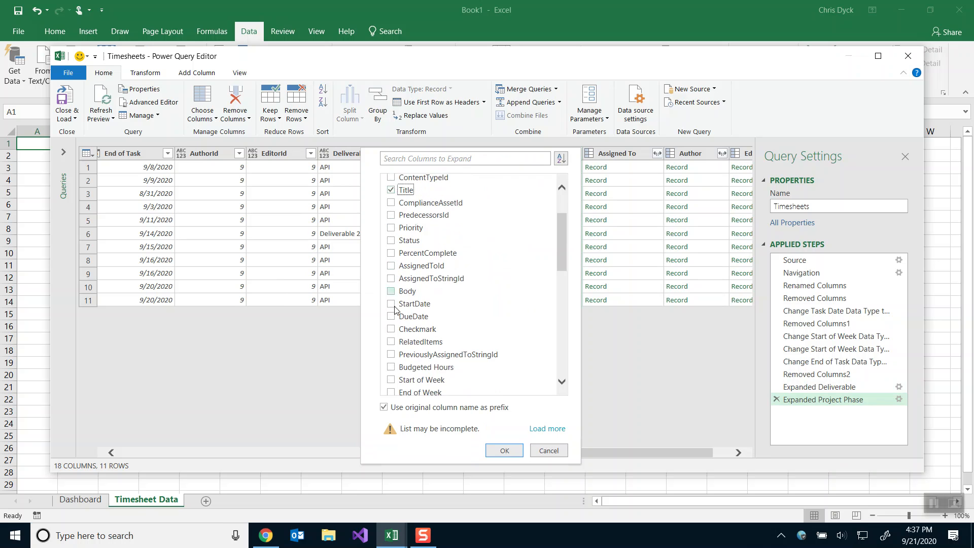
pyautogui.click(390, 366)
pyautogui.scroll(-1, 393, 370)
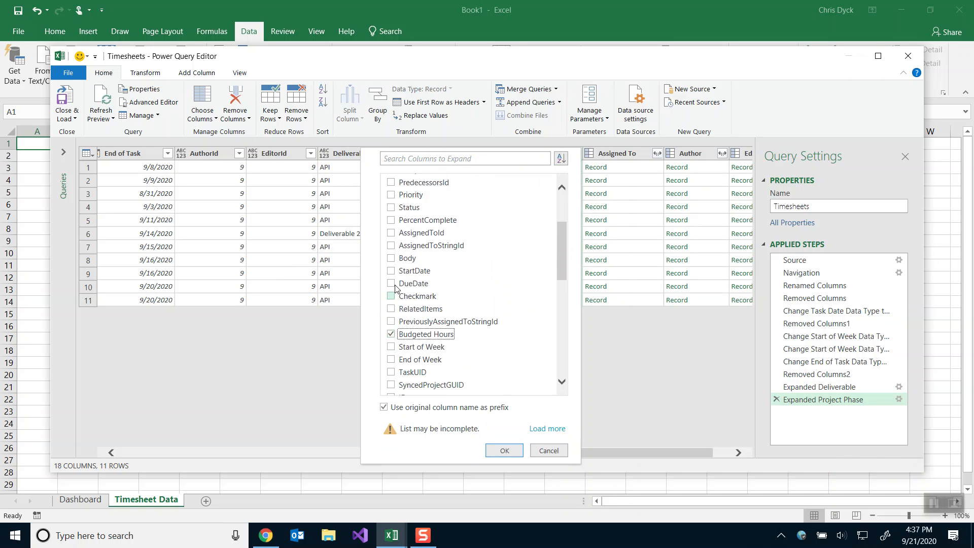
pyautogui.scroll(1, 385, 269)
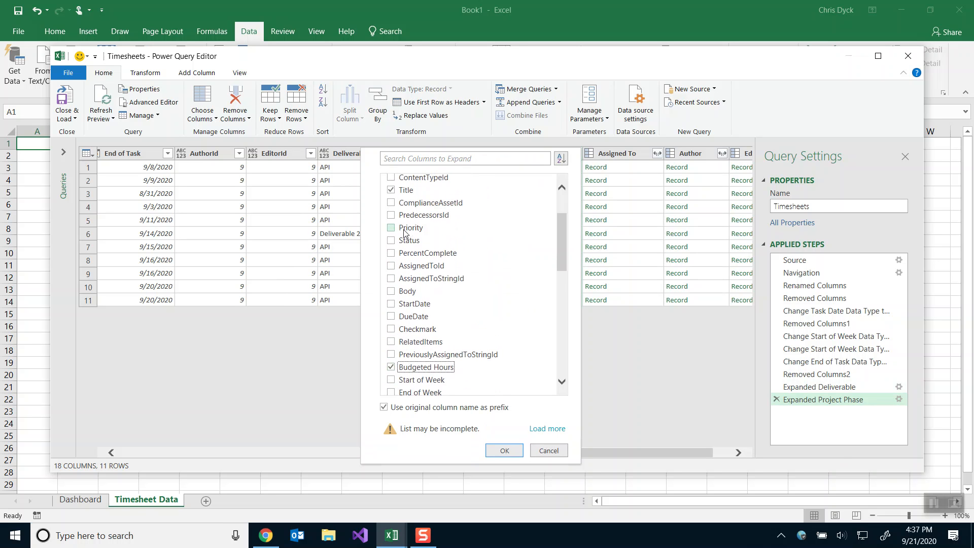
pyautogui.scroll(-1, 548, 304)
pyautogui.scroll(-1, 457, 295)
pyautogui.scroll(-1, 444, 293)
pyautogui.scroll(-2, 444, 292)
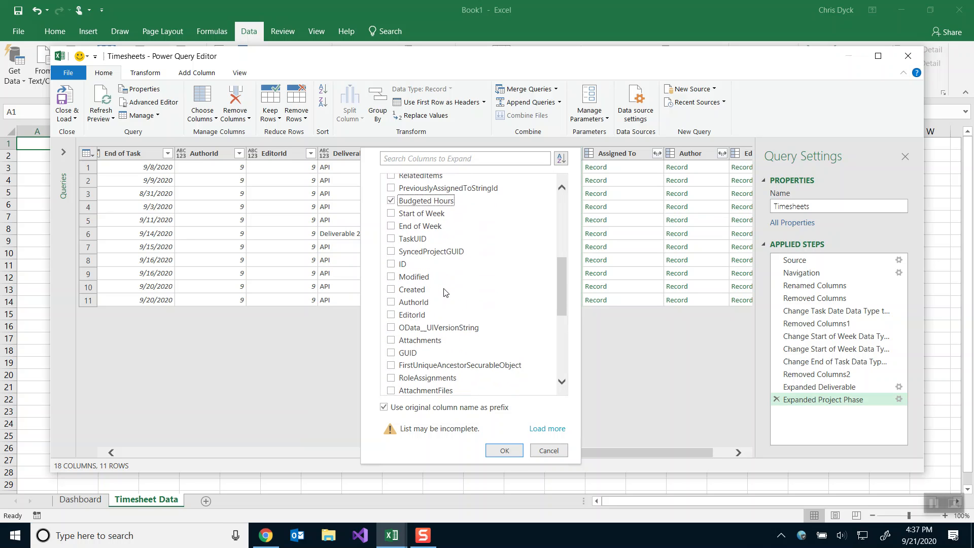
pyautogui.scroll(2, 444, 292)
pyautogui.scroll(-8, 444, 293)
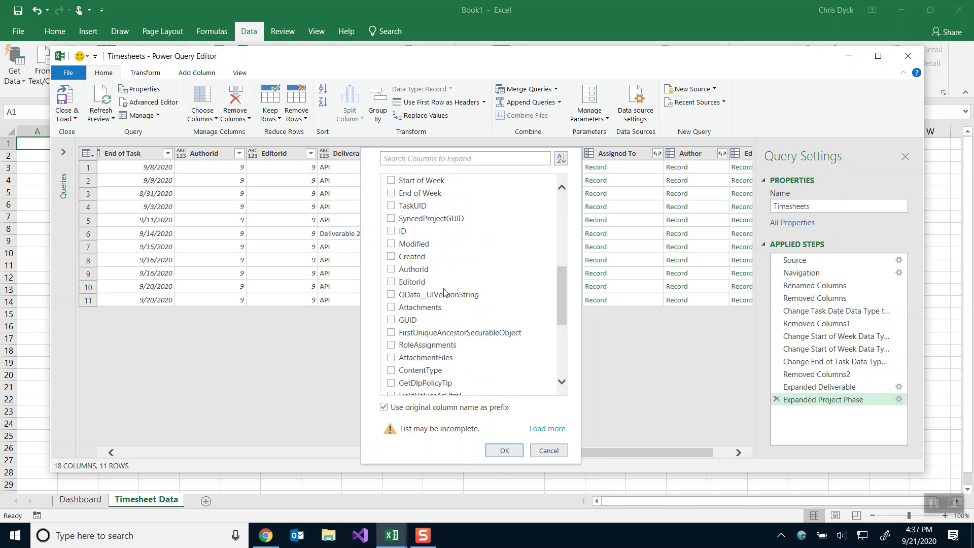
pyautogui.scroll(10, 444, 292)
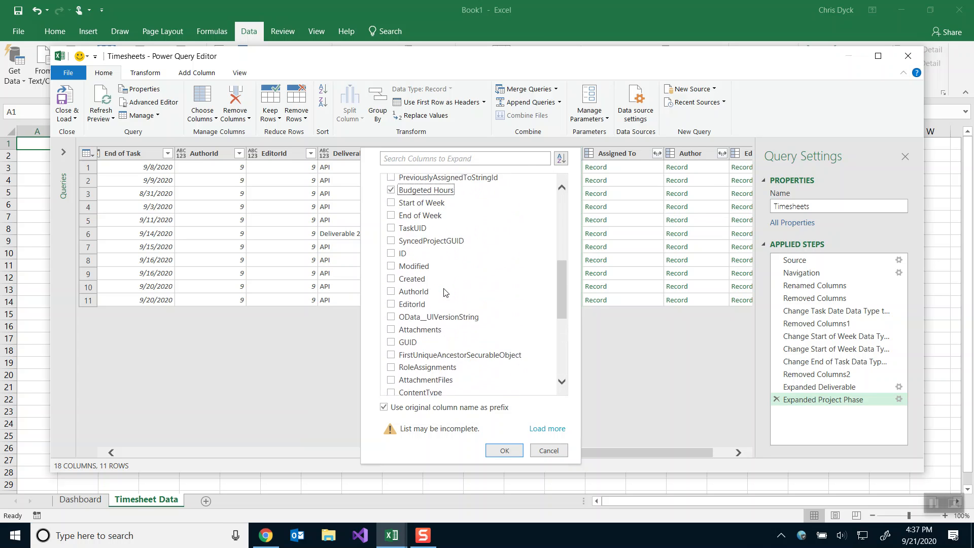
pyautogui.scroll(1, 444, 293)
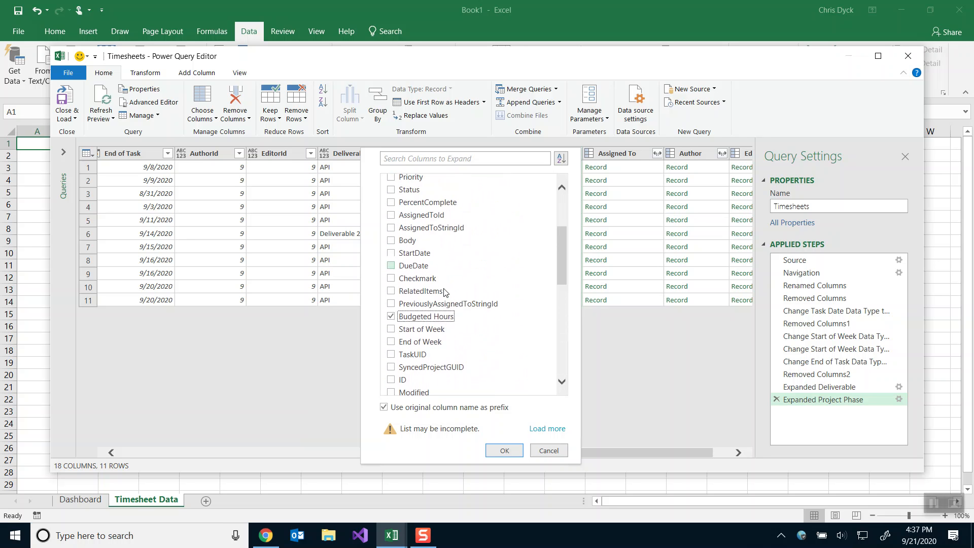
pyautogui.click(392, 330)
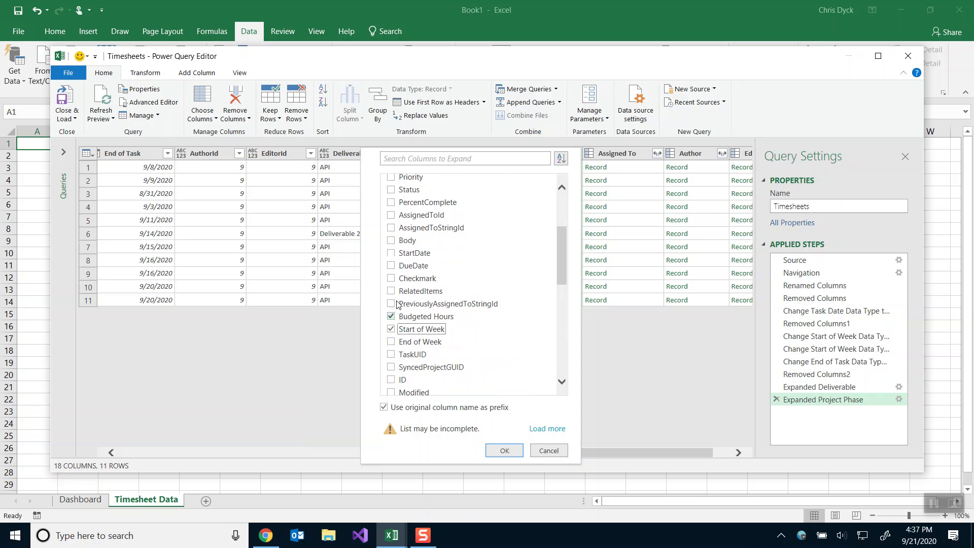
pyautogui.click(392, 253)
pyautogui.scroll(2, 484, 254)
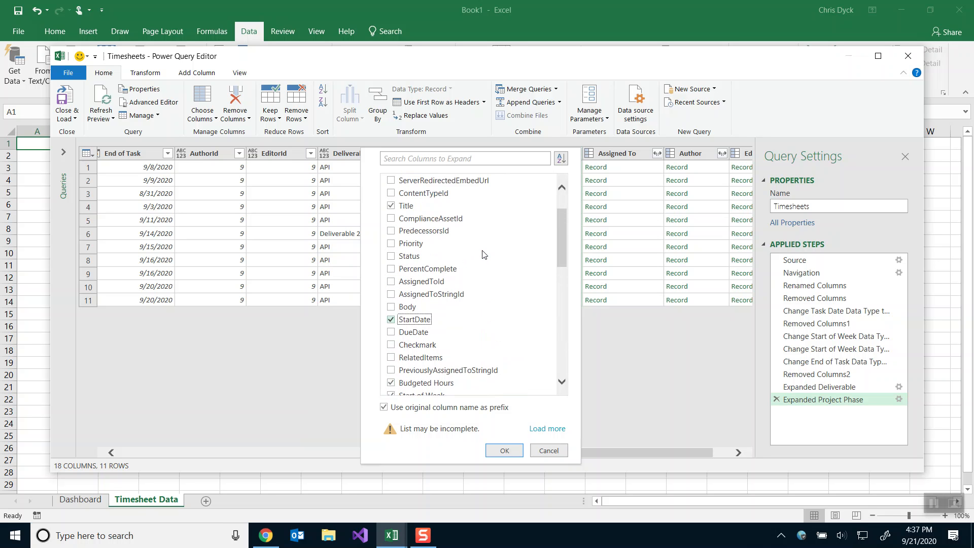
pyautogui.scroll(1, 483, 254)
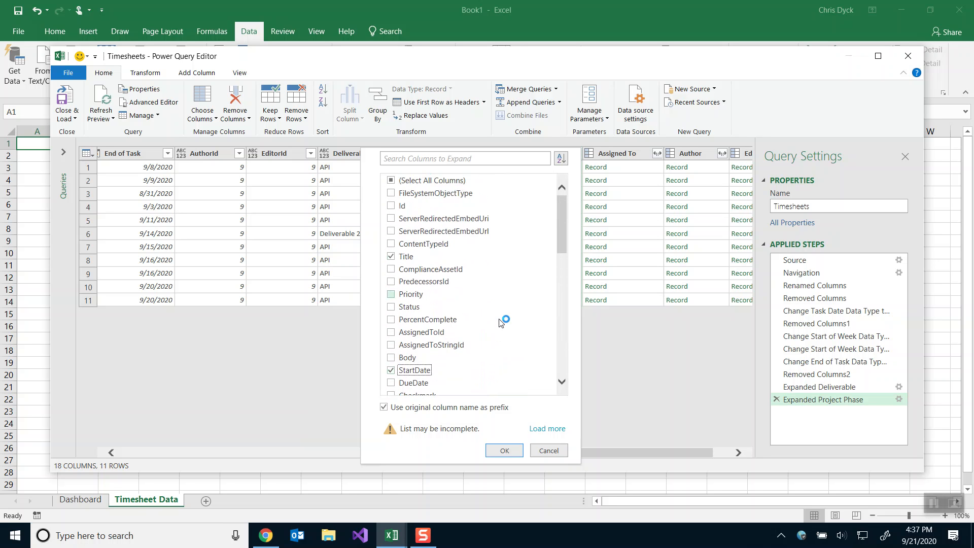
pyautogui.click(504, 451)
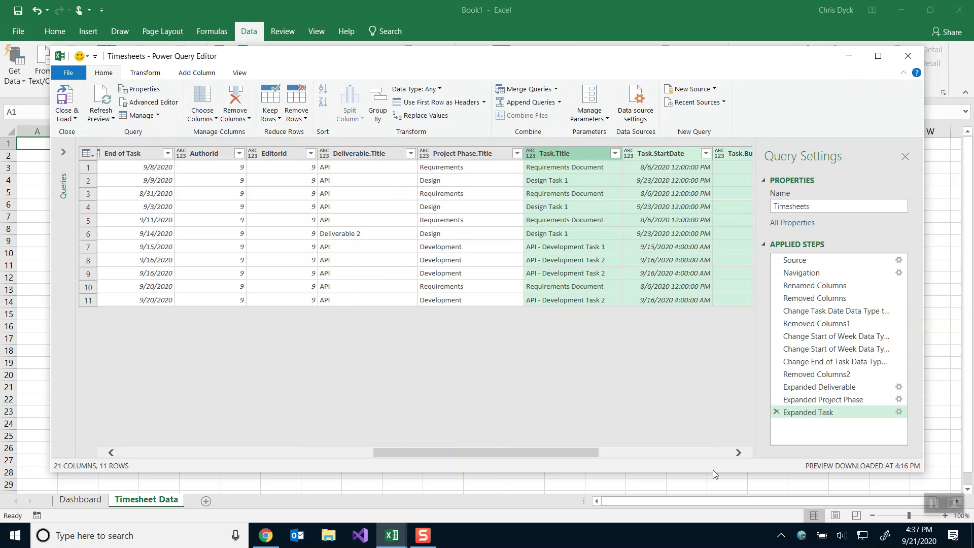
# Change Task.StartDate's data type to Date, then scroll the preview to check the columns.
pyautogui.click(738, 452)
pyautogui.click(738, 452)
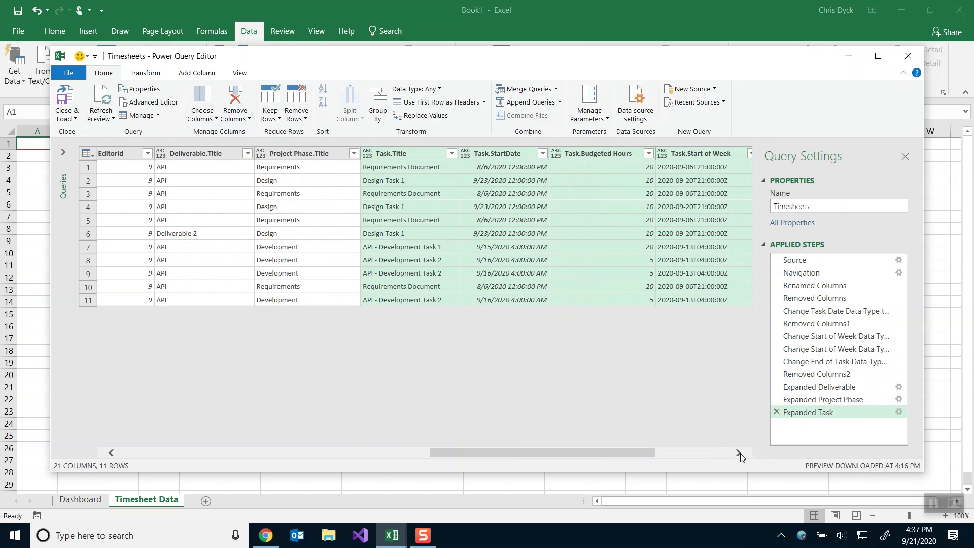
pyautogui.click(482, 158)
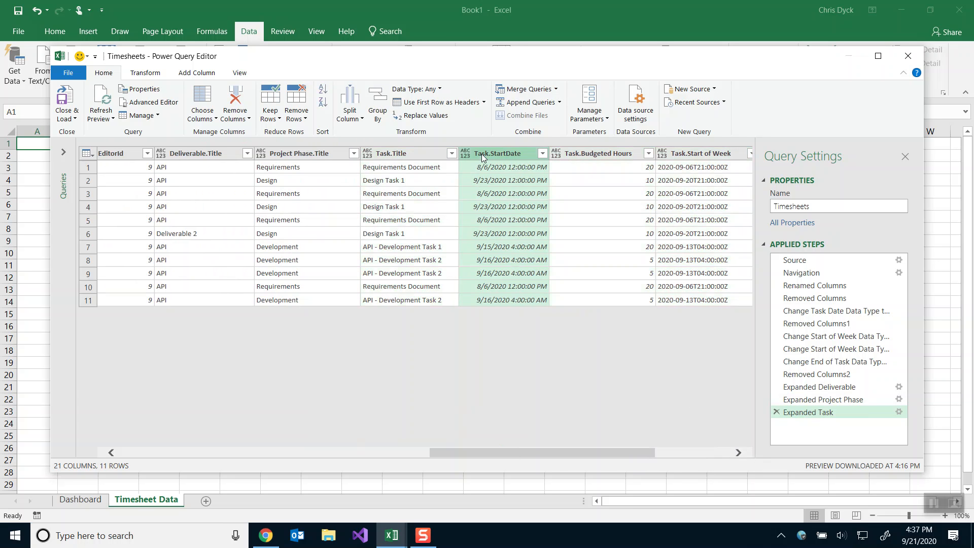
pyautogui.click(466, 155)
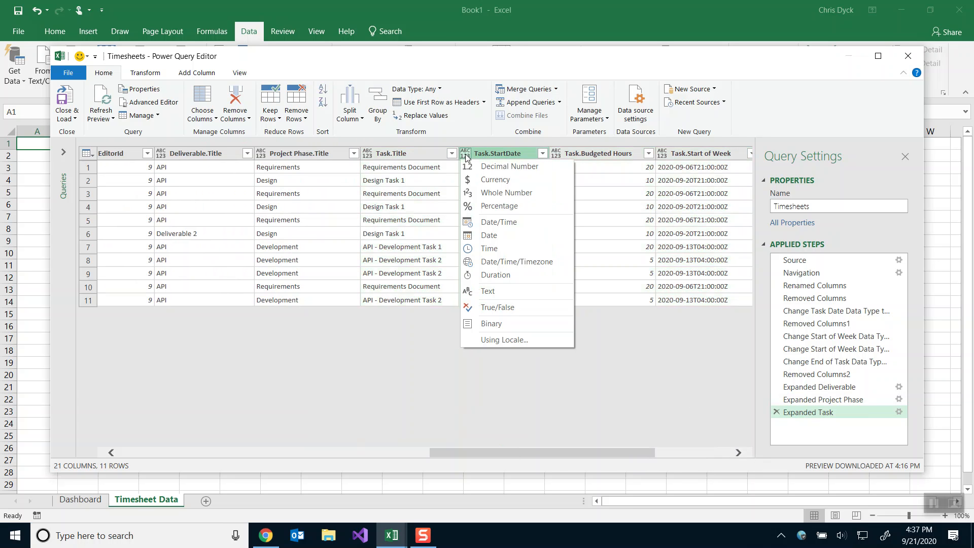
pyautogui.click(487, 237)
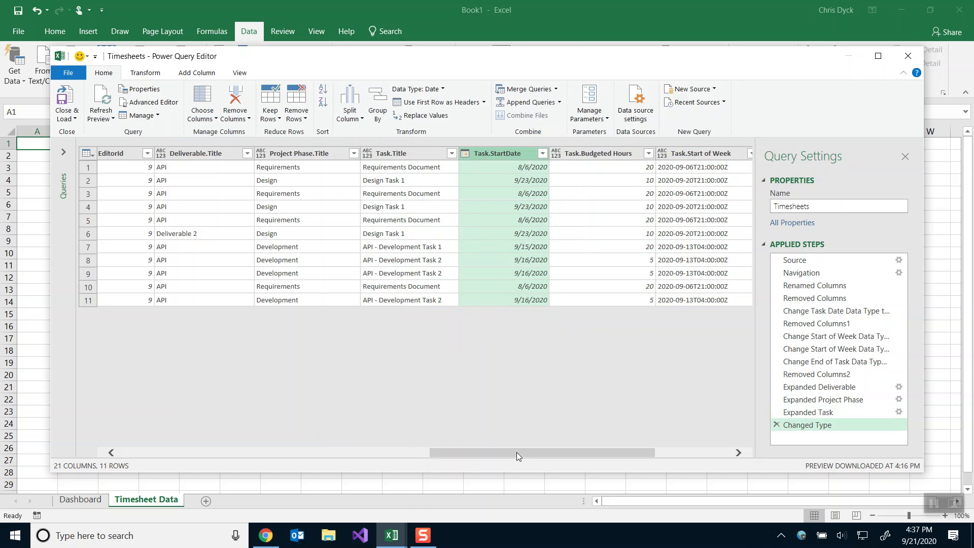
pyautogui.moveTo(528, 452); pyautogui.dragTo(384, 447)
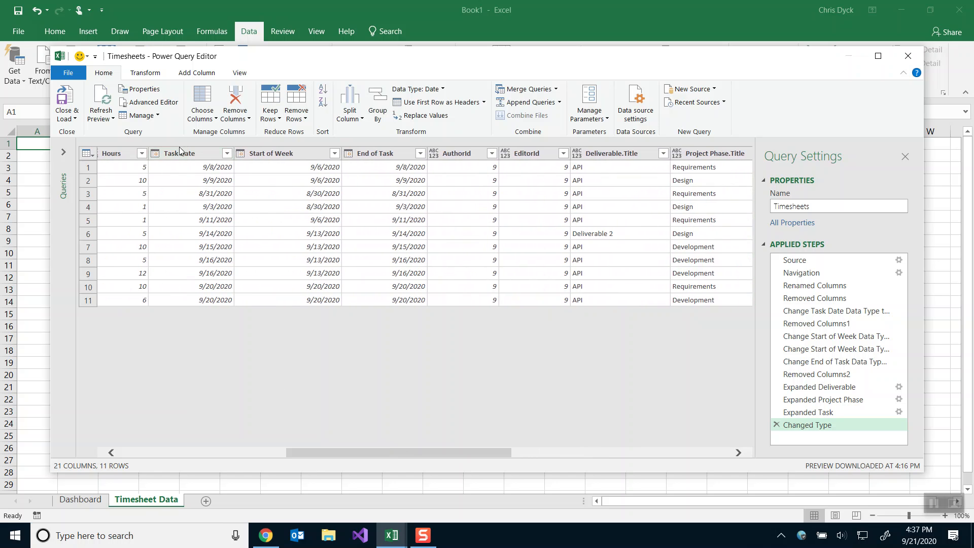
pyautogui.moveTo(387, 452); pyautogui.dragTo(531, 461)
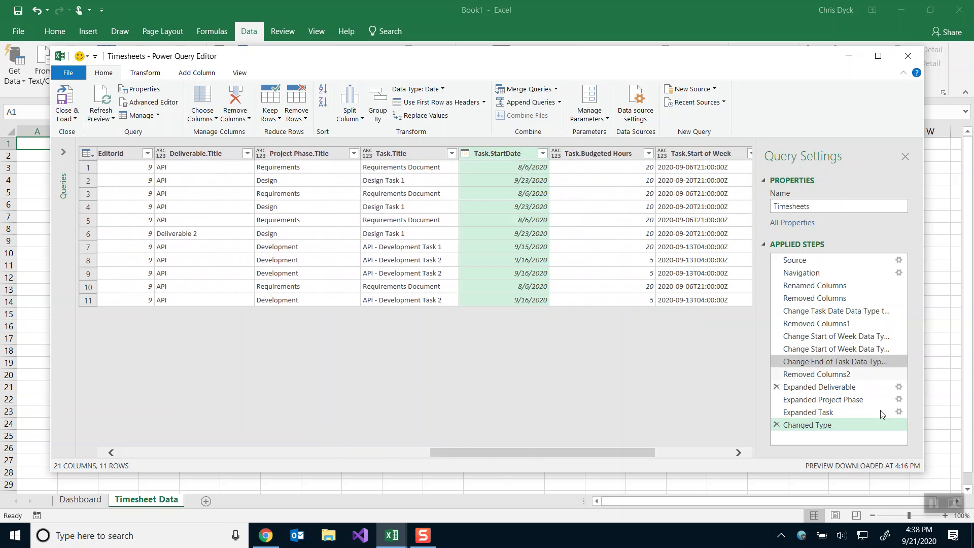
# Uncheck StartDate and Start of Week in the Expand Task settings, keeping Title and Budgeted Hours.
pyautogui.click(897, 411)
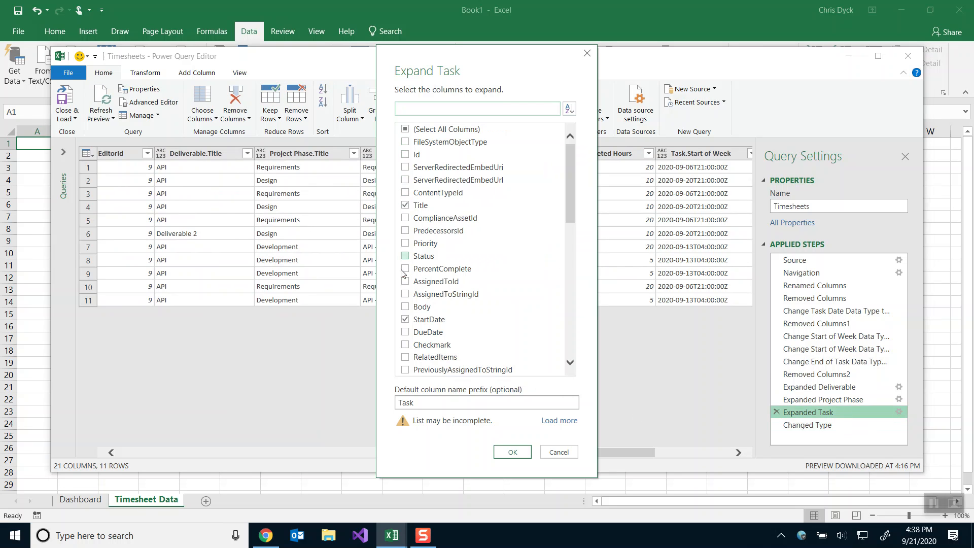
pyautogui.scroll(-3, 410, 320)
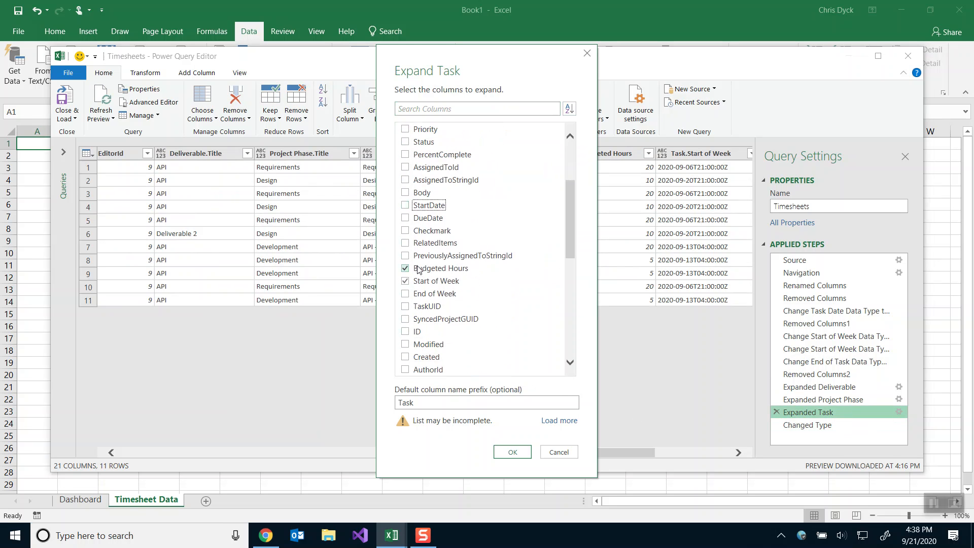
pyautogui.click(413, 282)
pyautogui.click(413, 282)
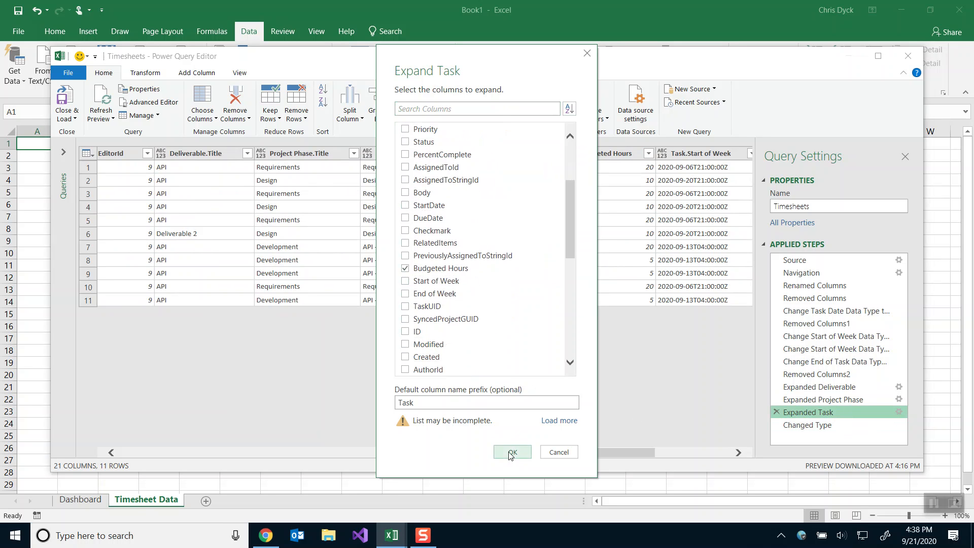
pyautogui.click(512, 453)
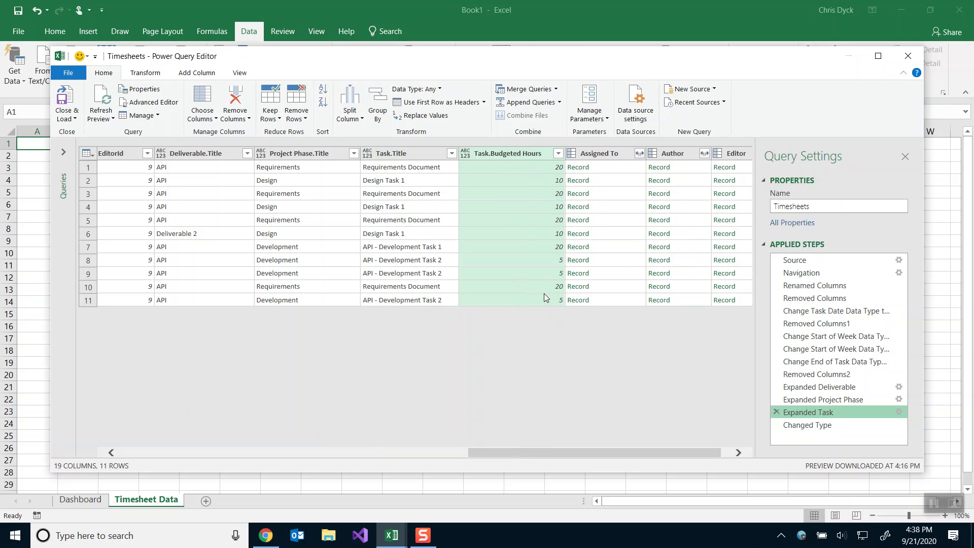
# Expand Assigned To with only its Title field, inserting the step mid-query.
pyautogui.click(639, 154)
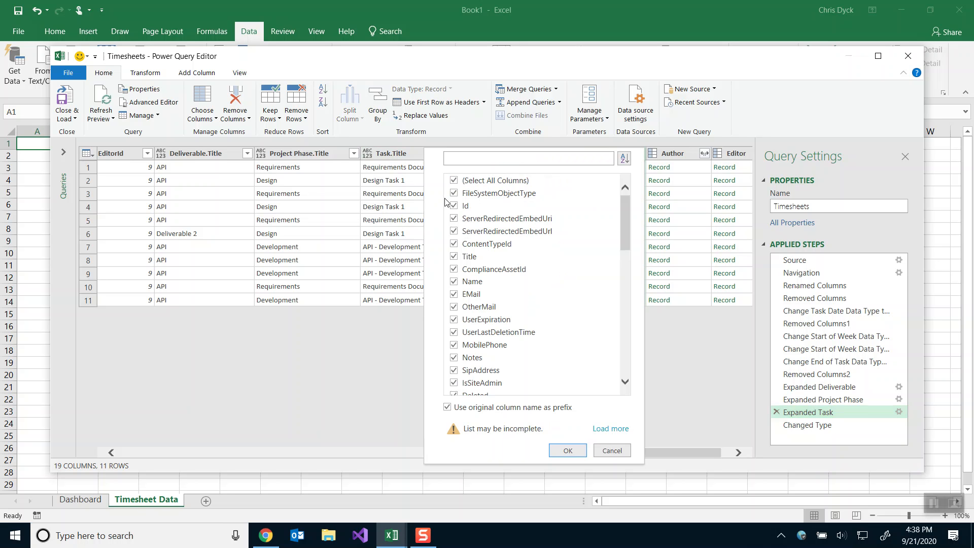
pyautogui.click(454, 181)
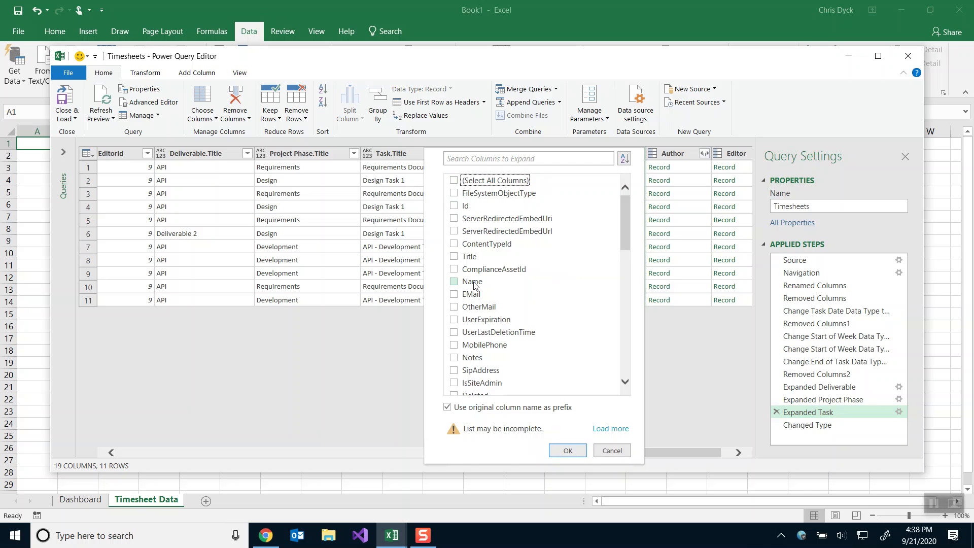
pyautogui.click(466, 258)
pyautogui.scroll(-1, 533, 351)
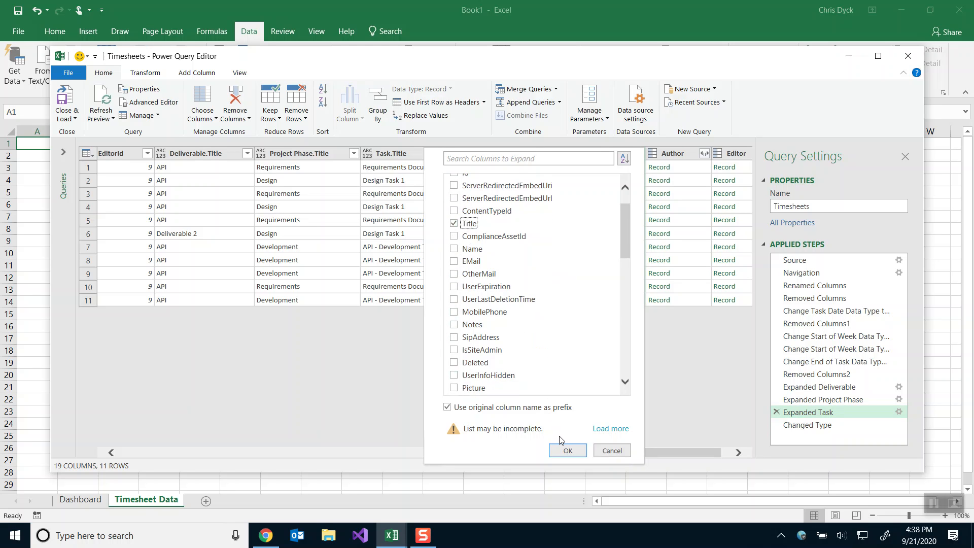
pyautogui.click(561, 453)
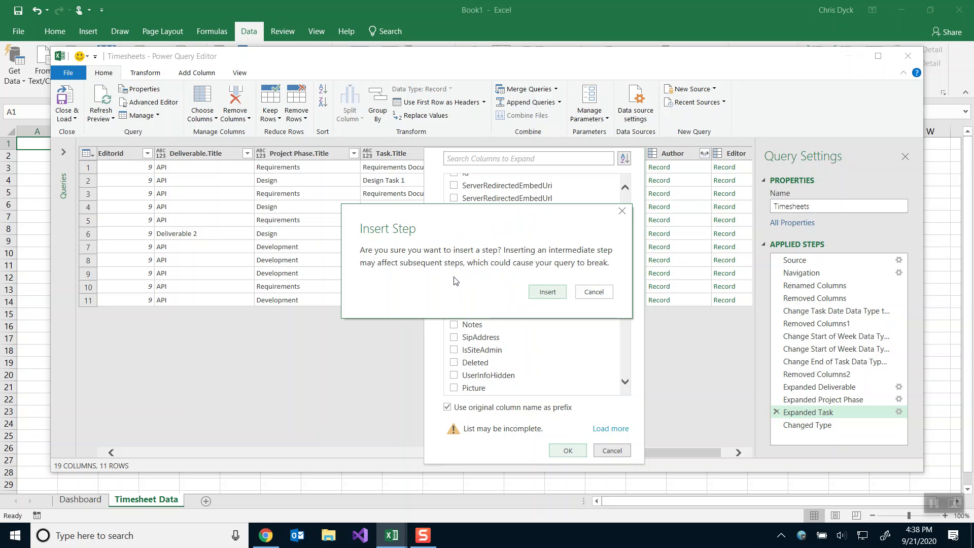
pyautogui.click(541, 293)
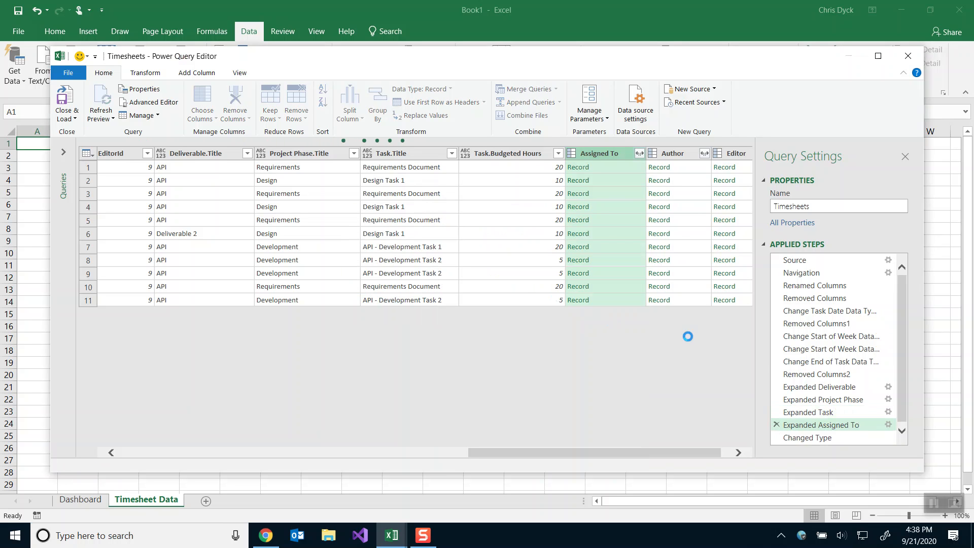
# Delete the Changed Type step and review the query at its latest step.
pyautogui.click(776, 436)
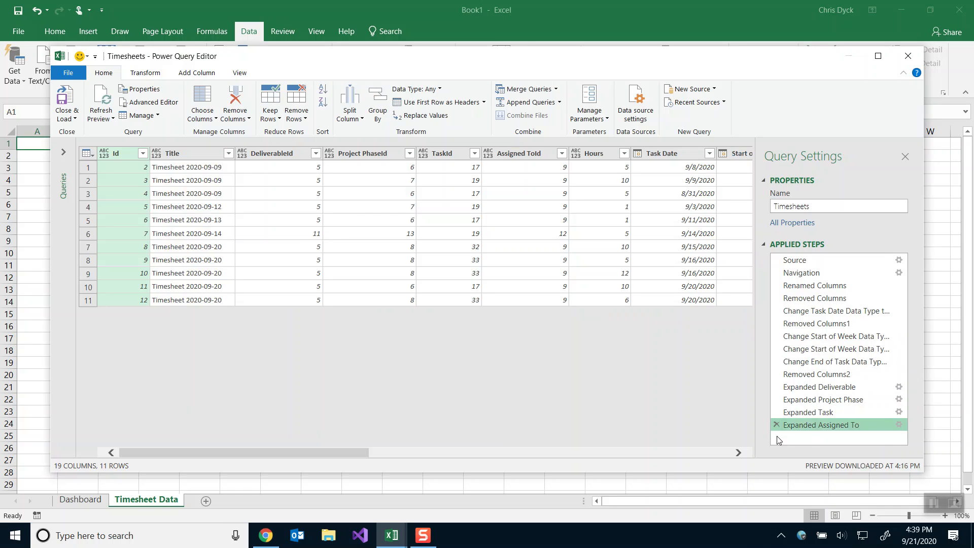
pyautogui.click(805, 413)
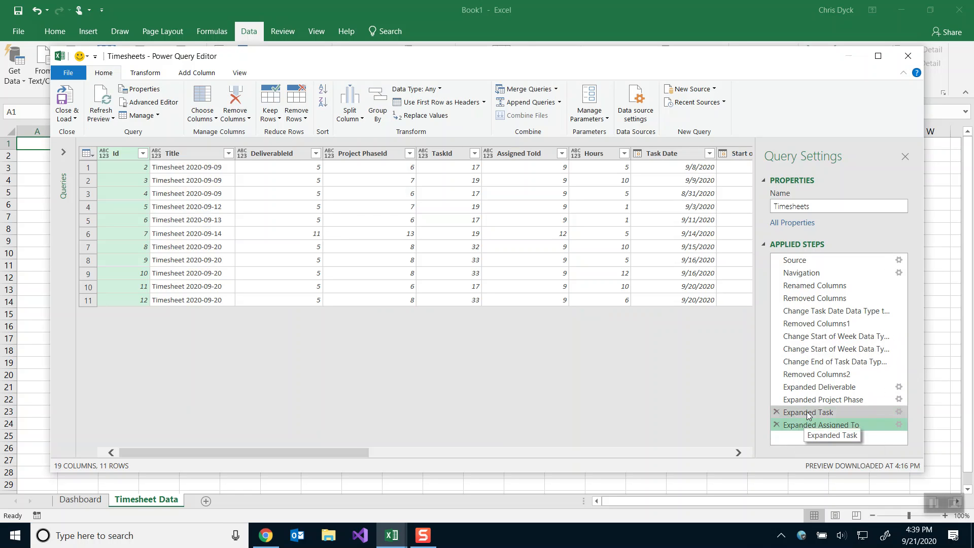
pyautogui.click(809, 426)
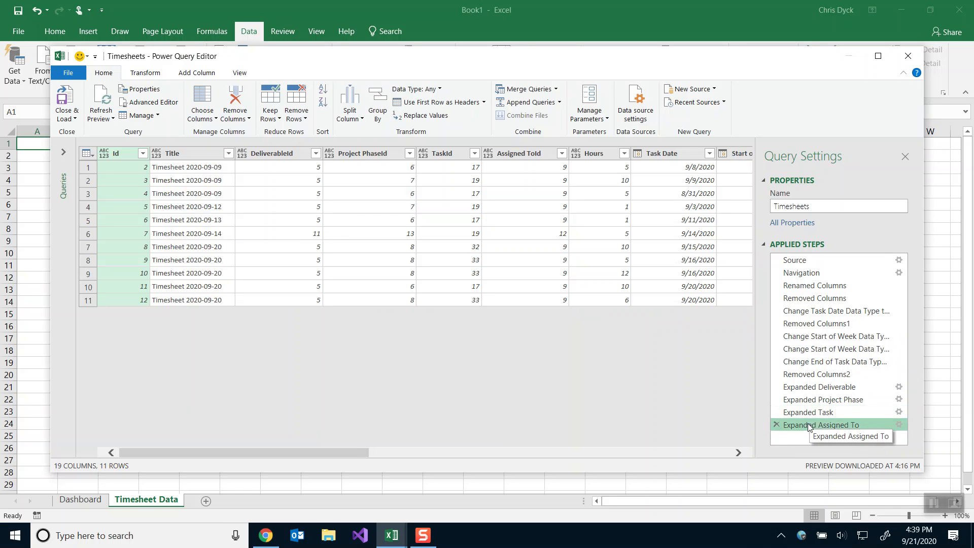
pyautogui.click(704, 455)
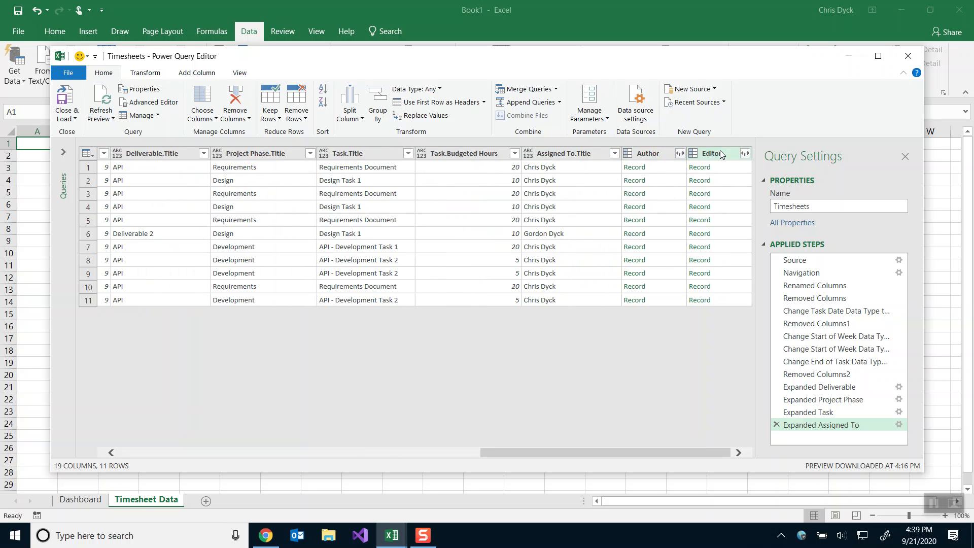
# Expand the Author column to only its Title field, creating Author.Title.
pyautogui.click(679, 154)
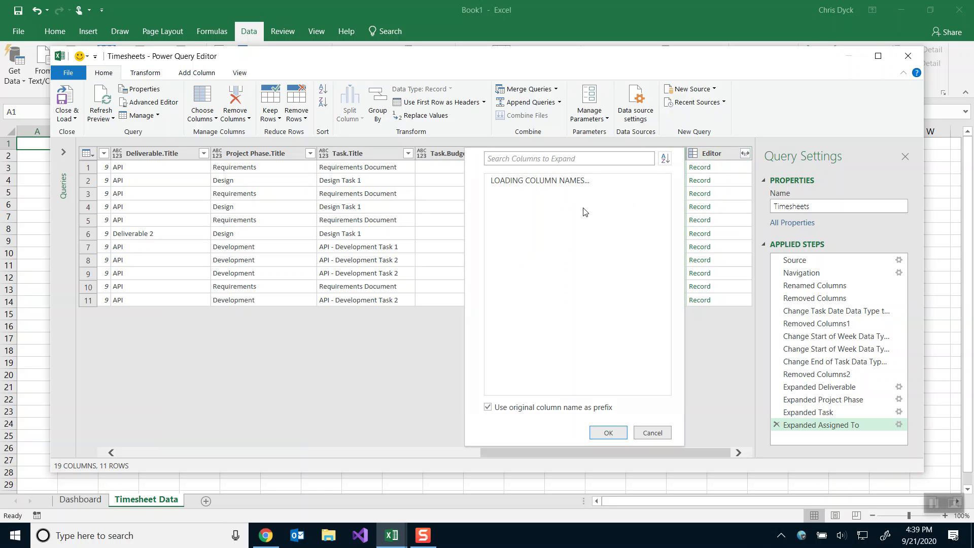
pyautogui.click(494, 180)
pyautogui.click(494, 256)
pyautogui.click(608, 451)
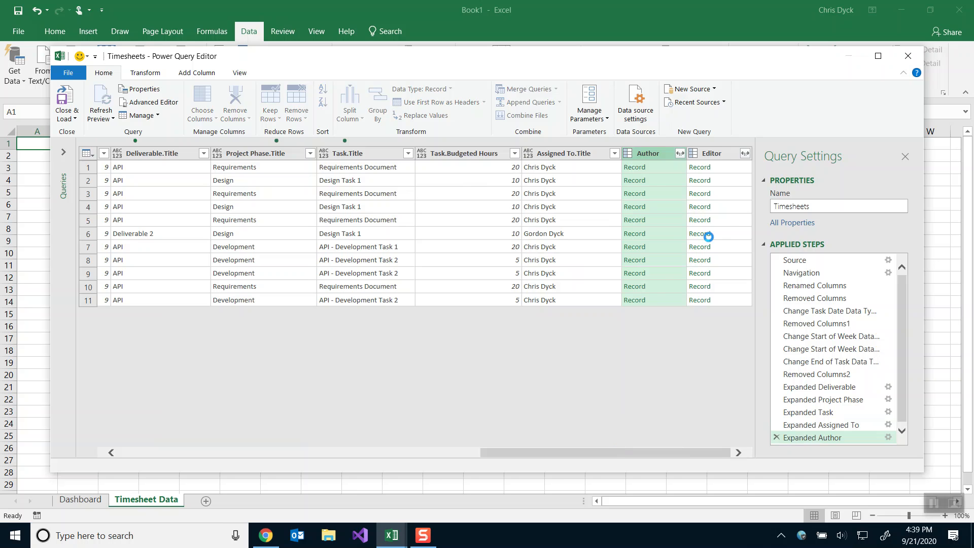
pyautogui.click(726, 455)
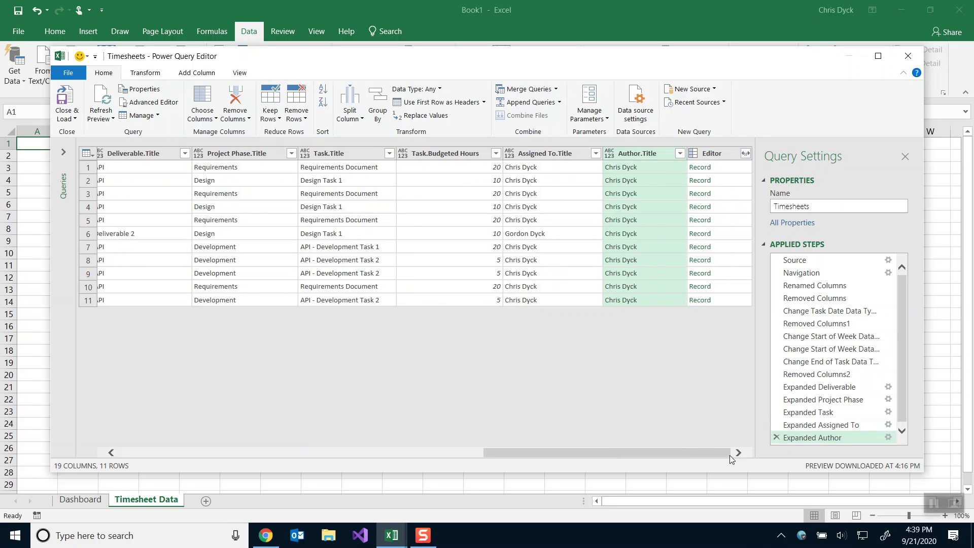
pyautogui.click(818, 437)
# Expand the Editor column to only its Title field, creating Editor.Title.
pyautogui.click(745, 154)
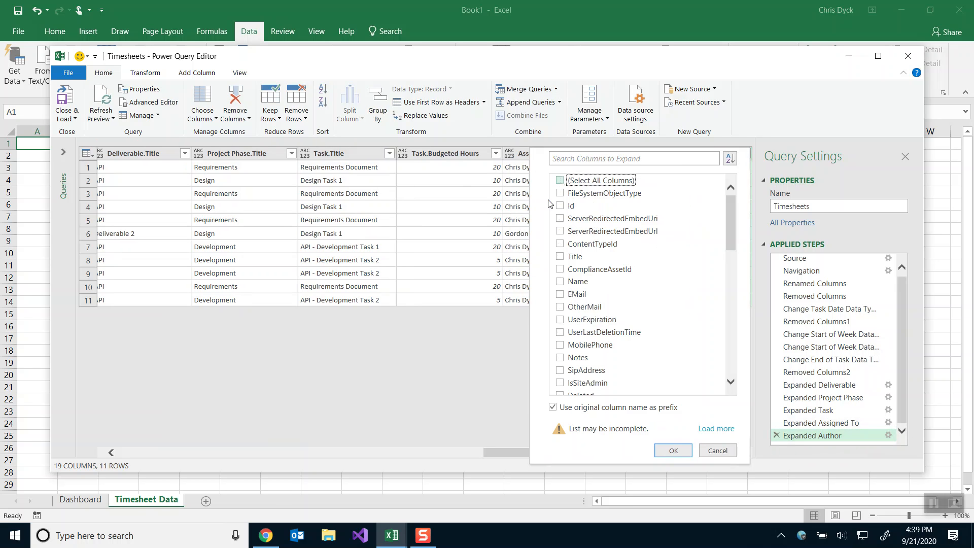
pyautogui.click(561, 257)
pyautogui.click(674, 450)
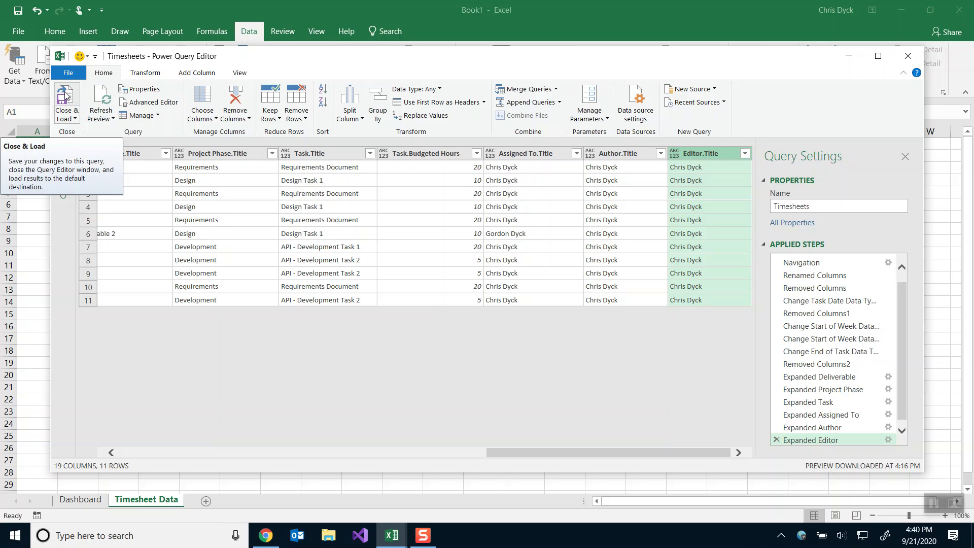
pyautogui.click(195, 77)
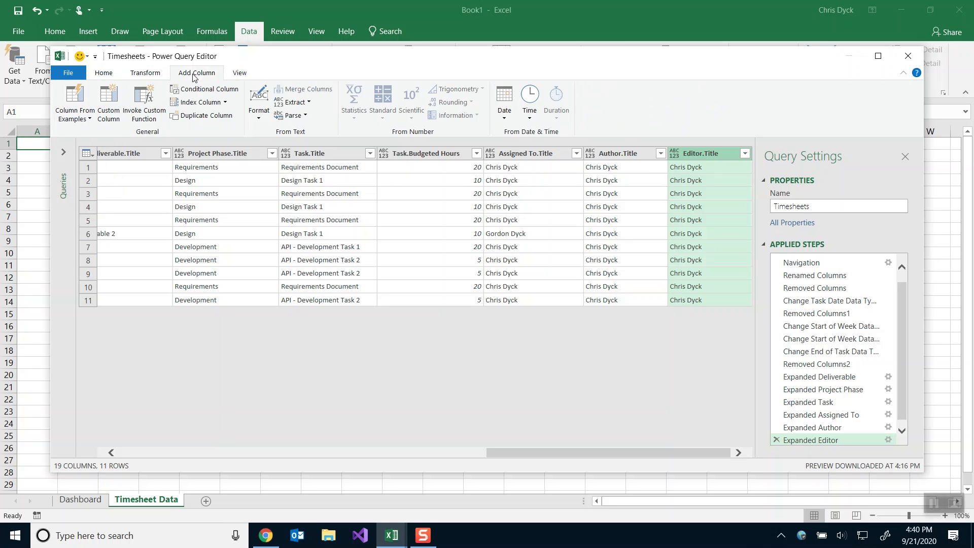
# Add a custom column named Weekly Budgeted Hours with the formula = 20.
pyautogui.click(120, 99)
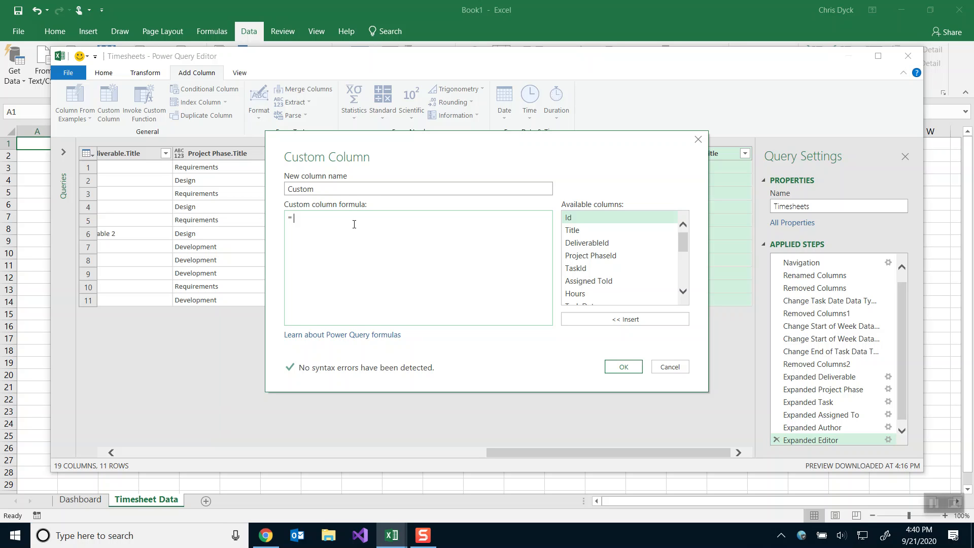
pyautogui.write('20')
pyautogui.moveTo(322, 186); pyautogui.dragTo(259, 191)
pyautogui.write('Weekly Budgeted Hours')
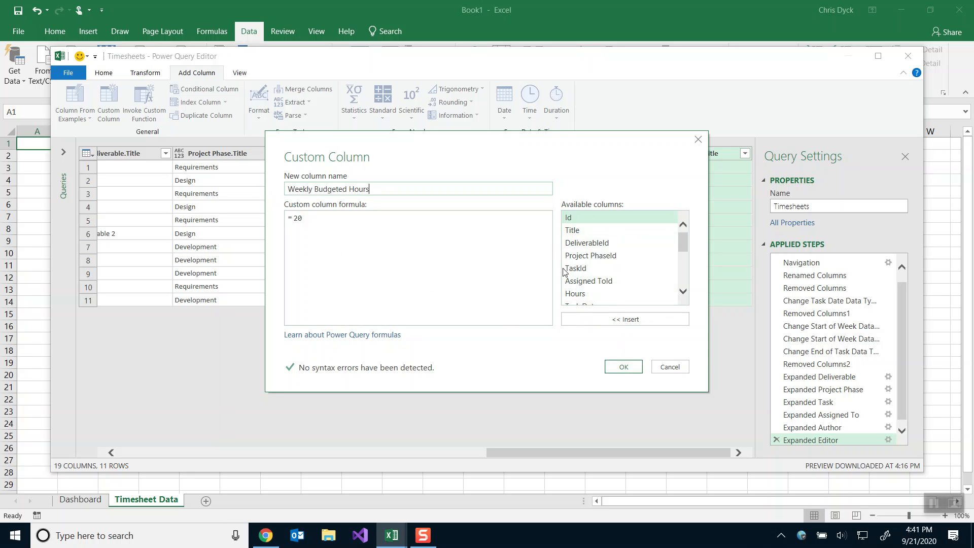
pyautogui.click(623, 368)
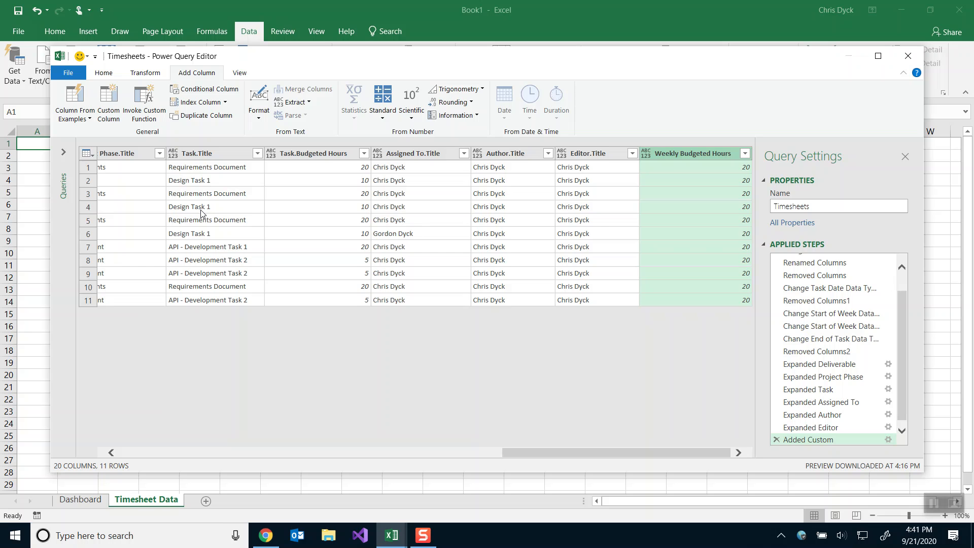
# Add a custom column named Cost with the formula [Hours]*50.
pyautogui.click(107, 104)
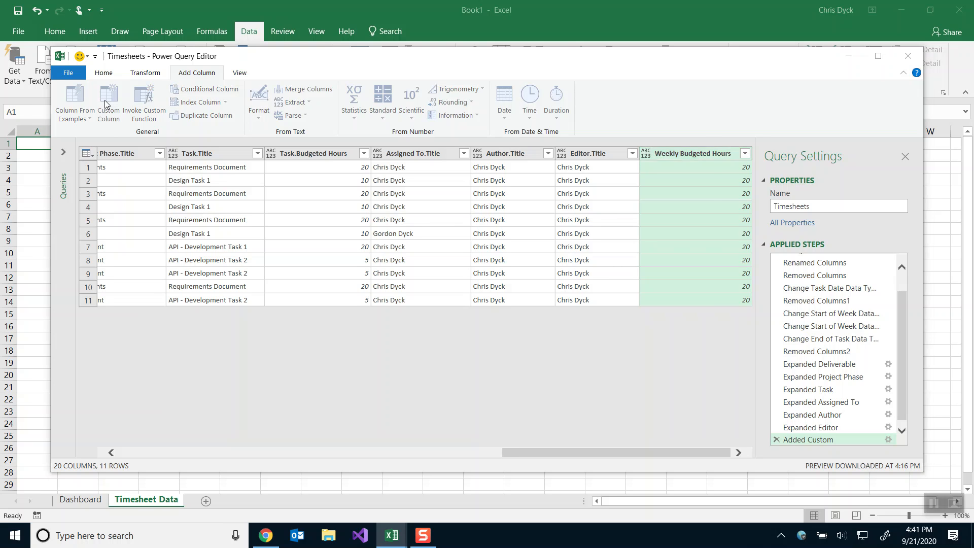
pyautogui.doubleClick(302, 190)
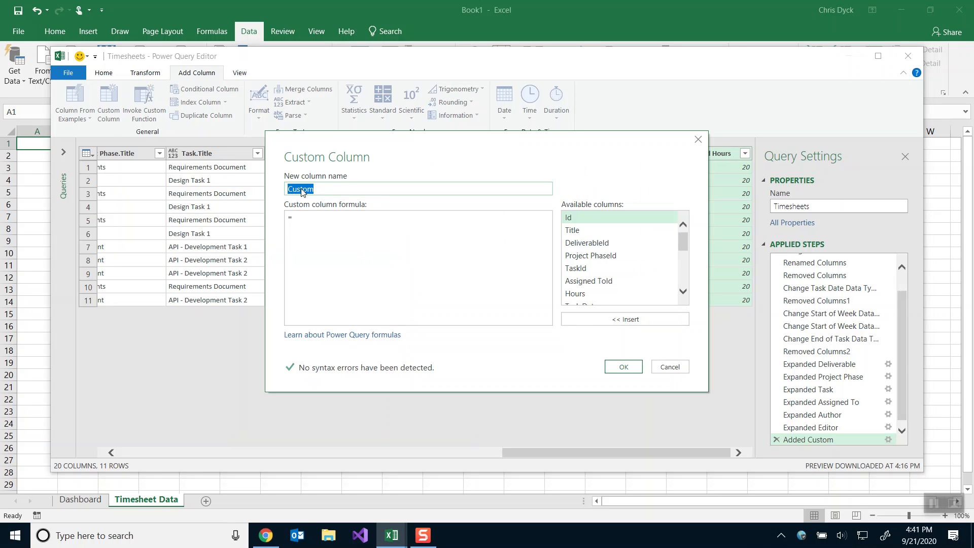
pyautogui.write('COs')
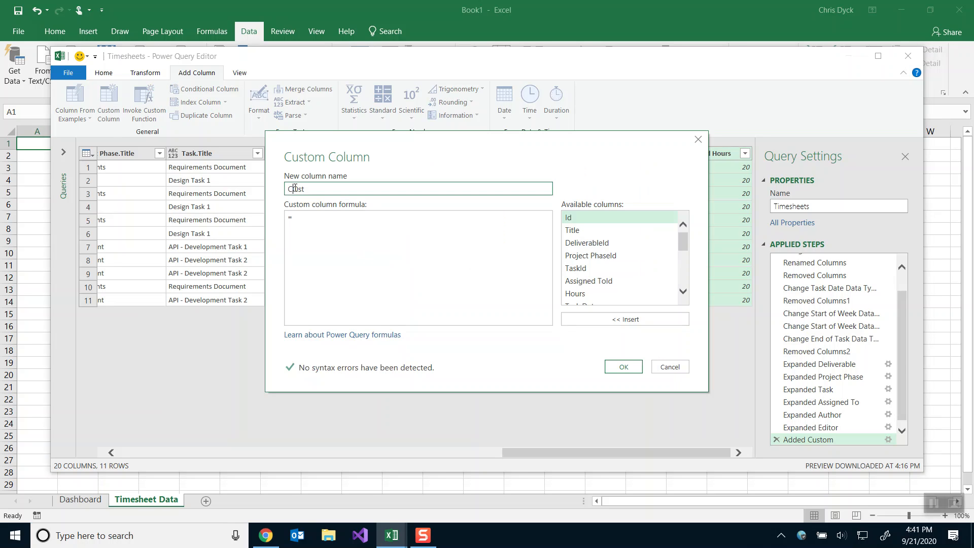
pyautogui.click(315, 233)
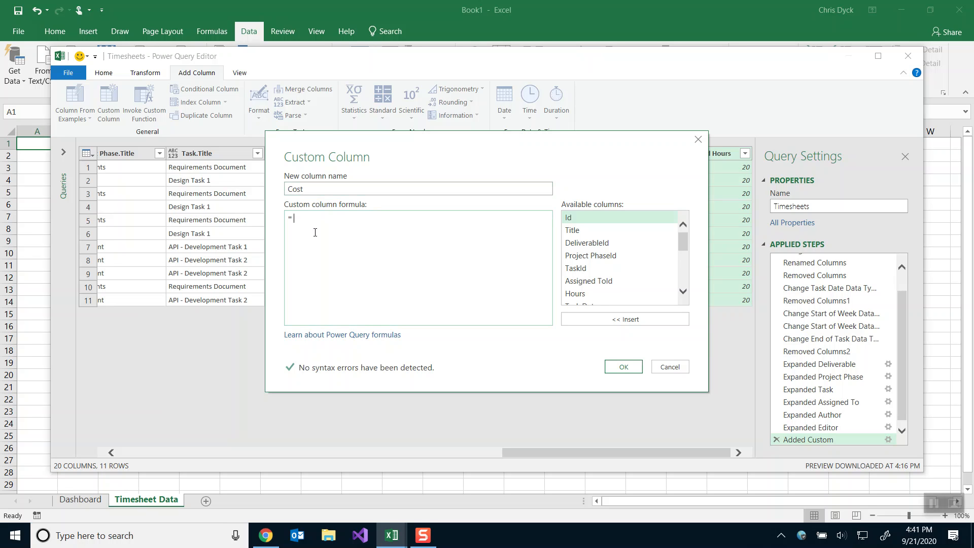
pyautogui.doubleClick(578, 294)
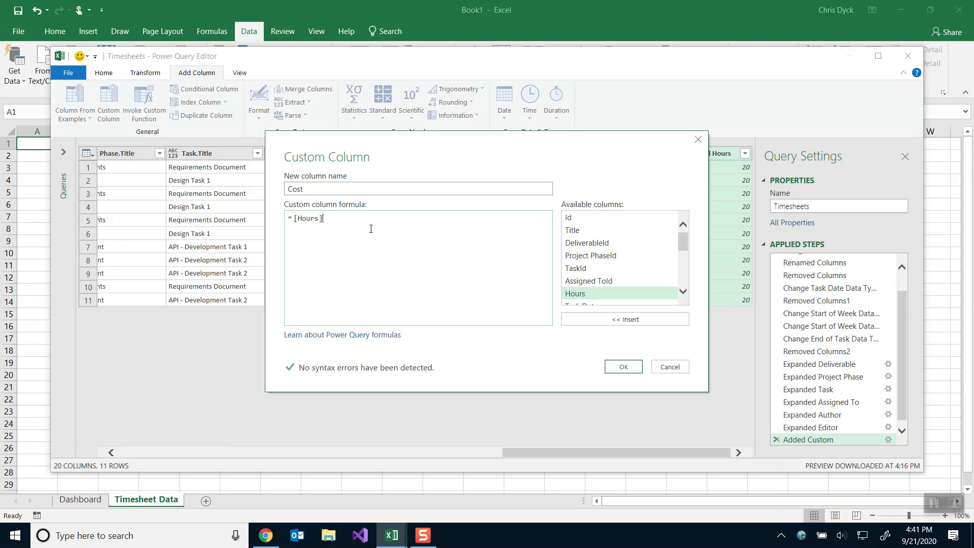
pyautogui.write('*50')
pyautogui.click(624, 367)
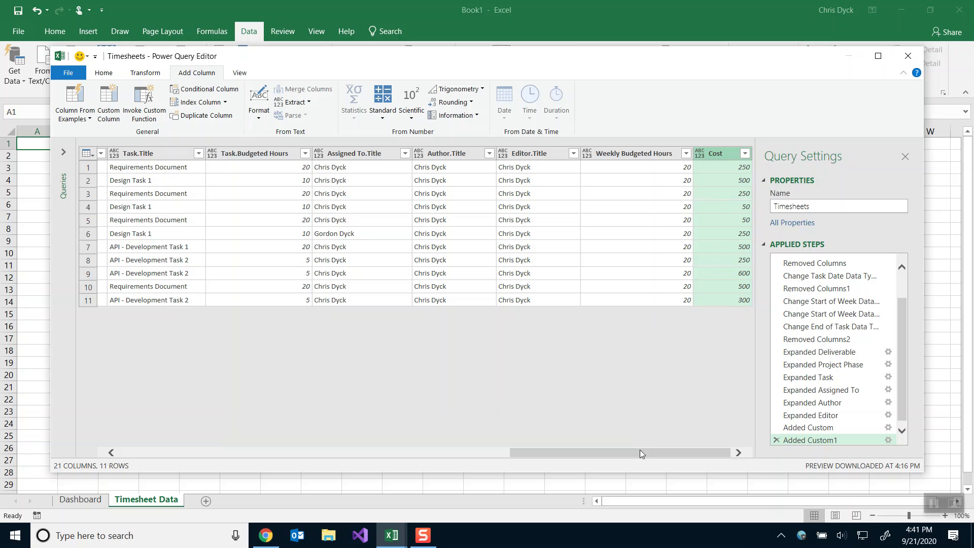
pyautogui.click(101, 74)
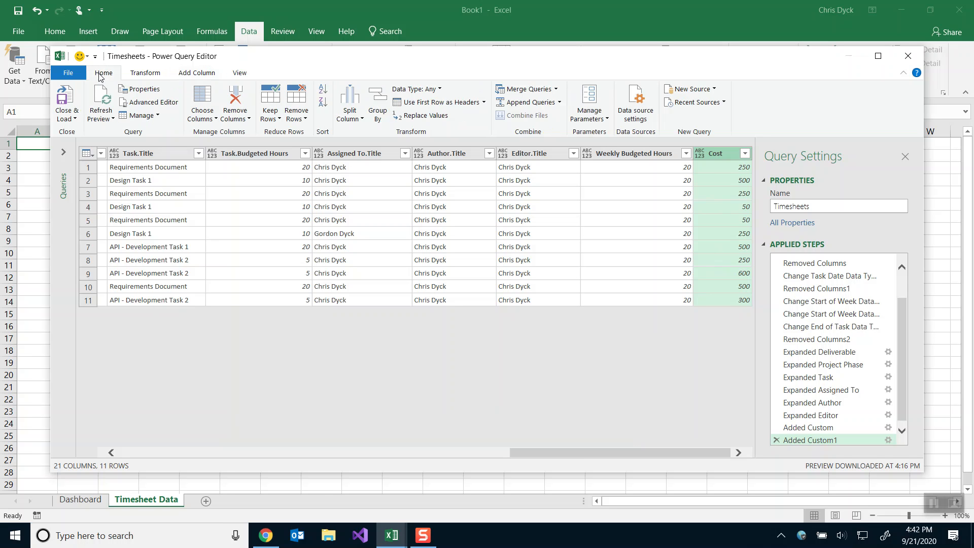
# Close & Load the query, placing an 11-row Timesheets table on Sheet3.
pyautogui.click(70, 99)
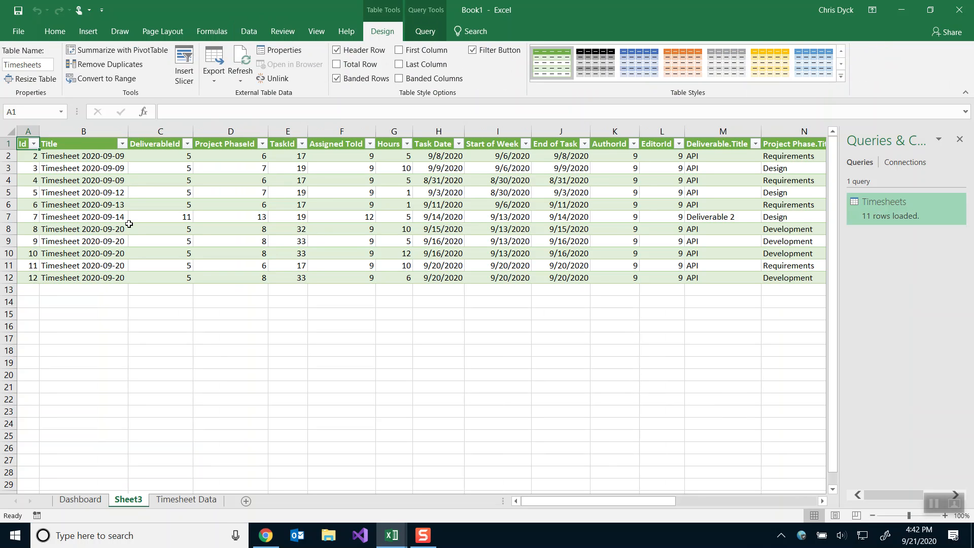
pyautogui.click(130, 226)
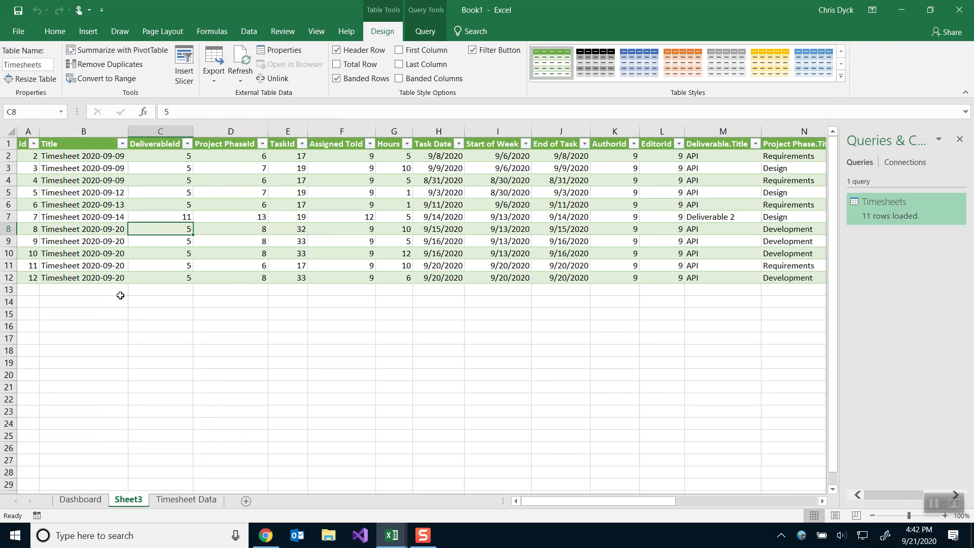
pyautogui.moveTo(391, 535)
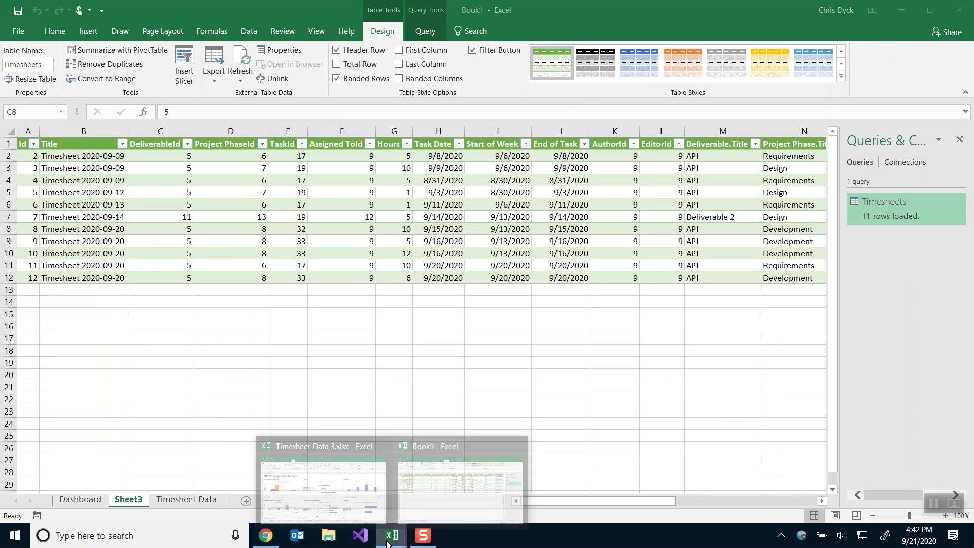
pyautogui.click(376, 514)
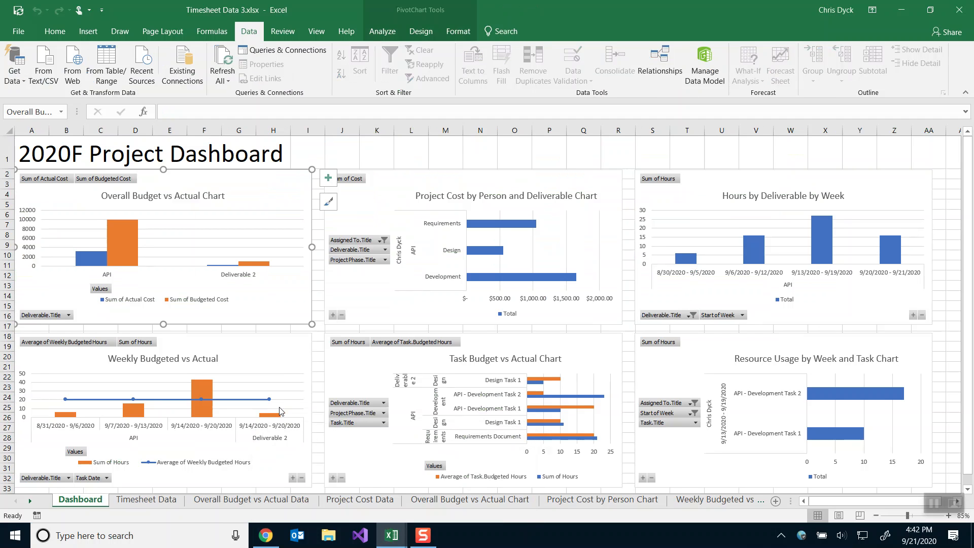
pyautogui.moveTo(269, 399)
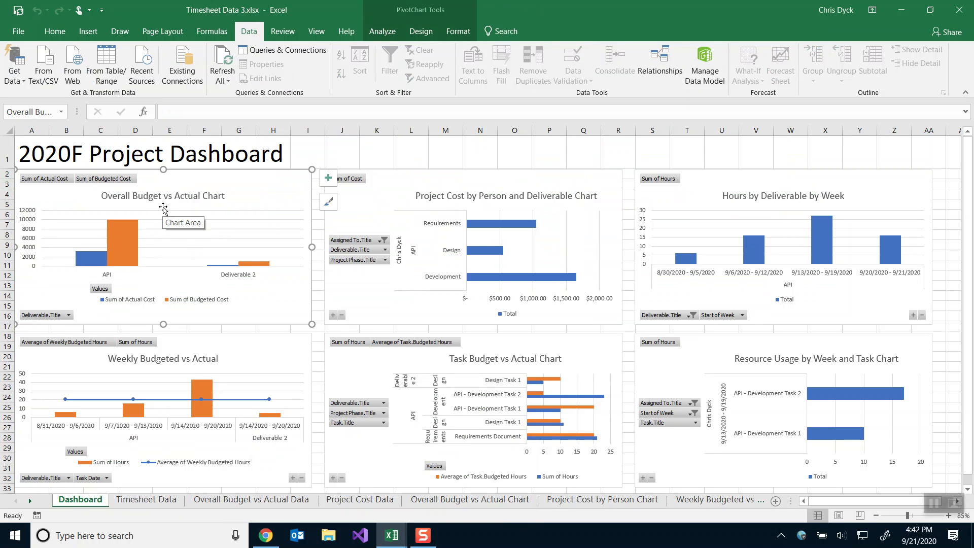
pyautogui.click(704, 198)
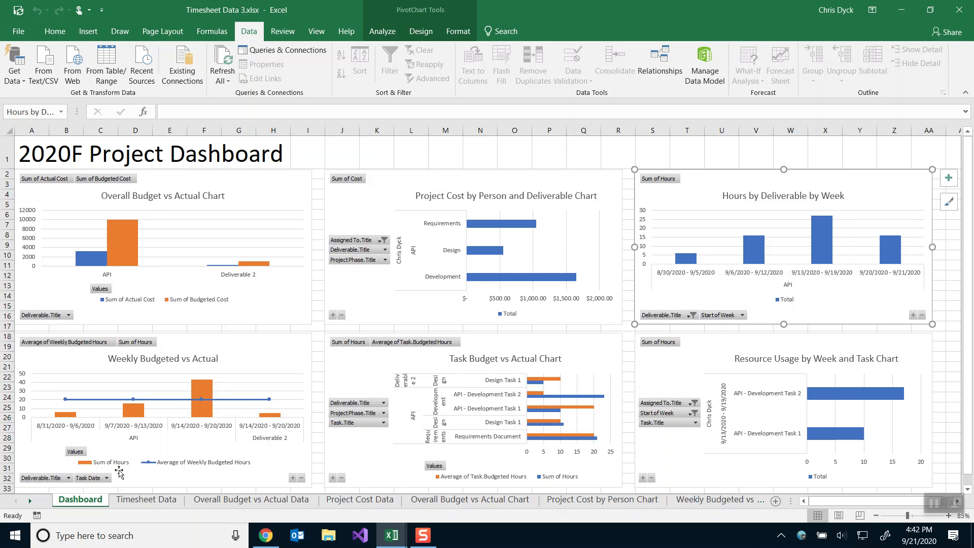
pyautogui.rightClick(29, 500)
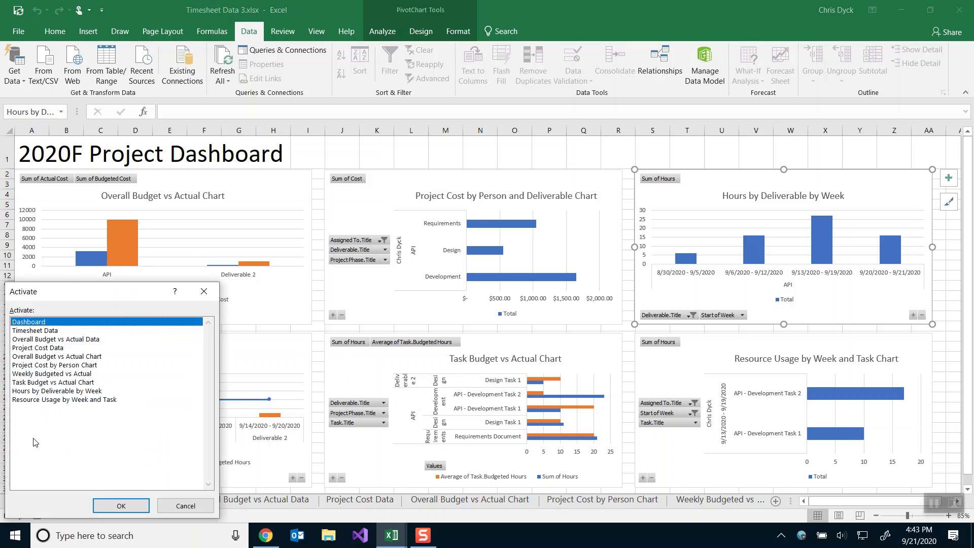
pyautogui.click(35, 391)
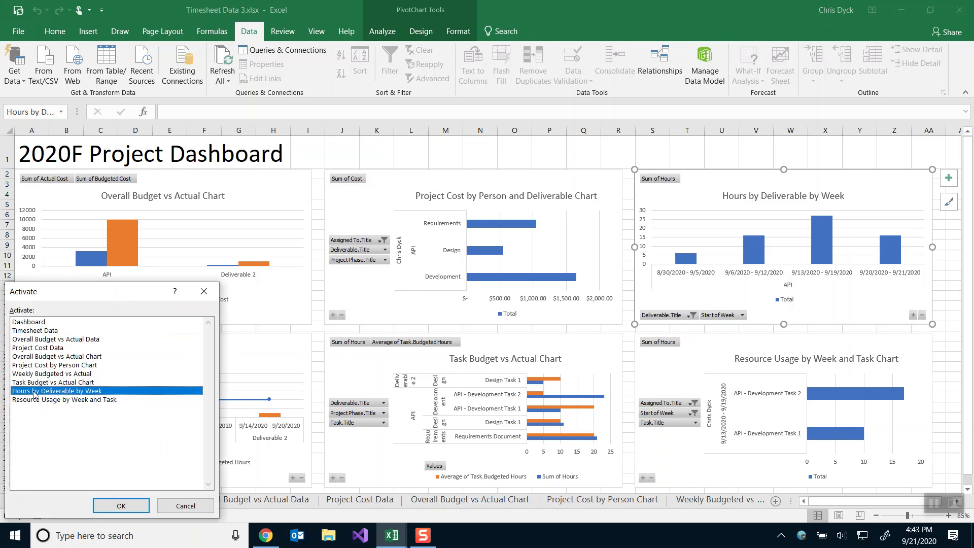
pyautogui.click(120, 506)
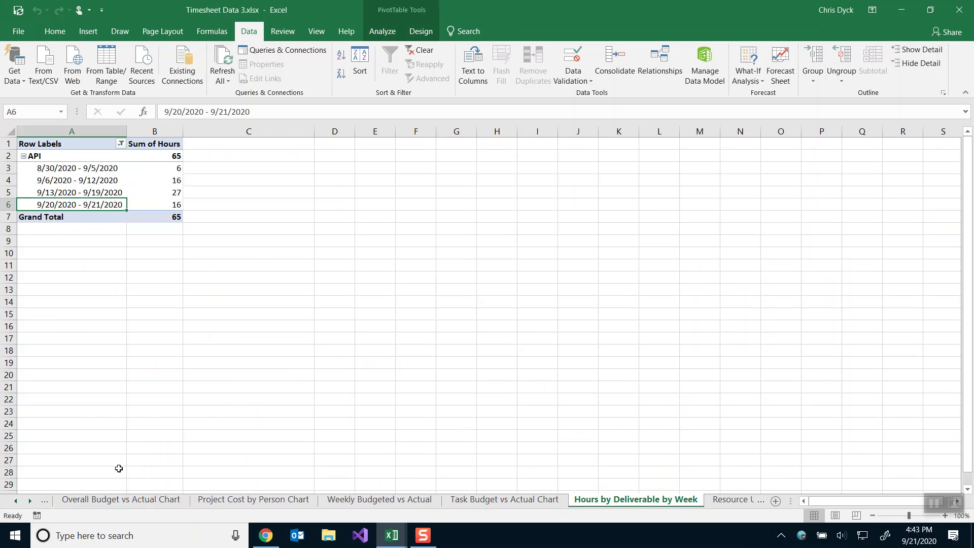
pyautogui.click(141, 208)
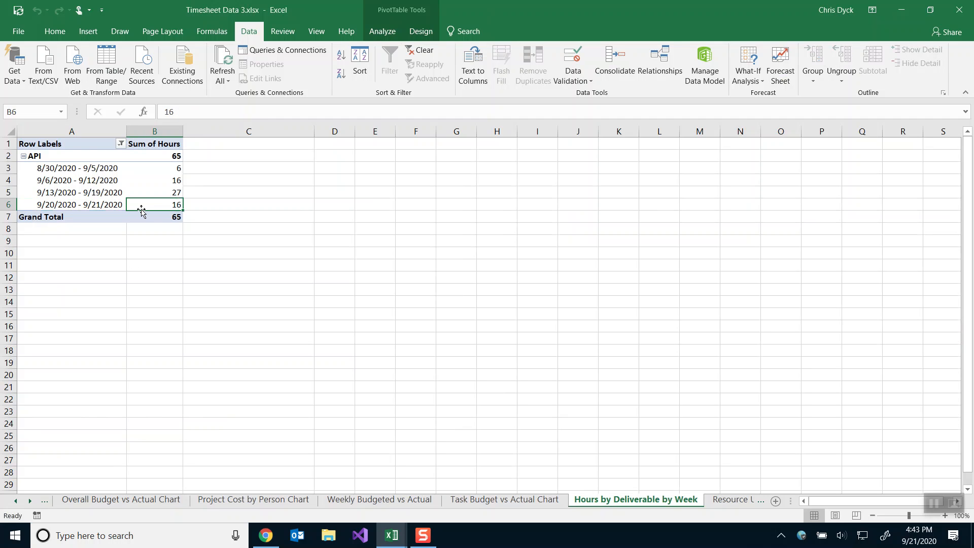
pyautogui.click(412, 36)
pyautogui.click(379, 34)
pyautogui.click(124, 170)
pyautogui.rightClick(93, 171)
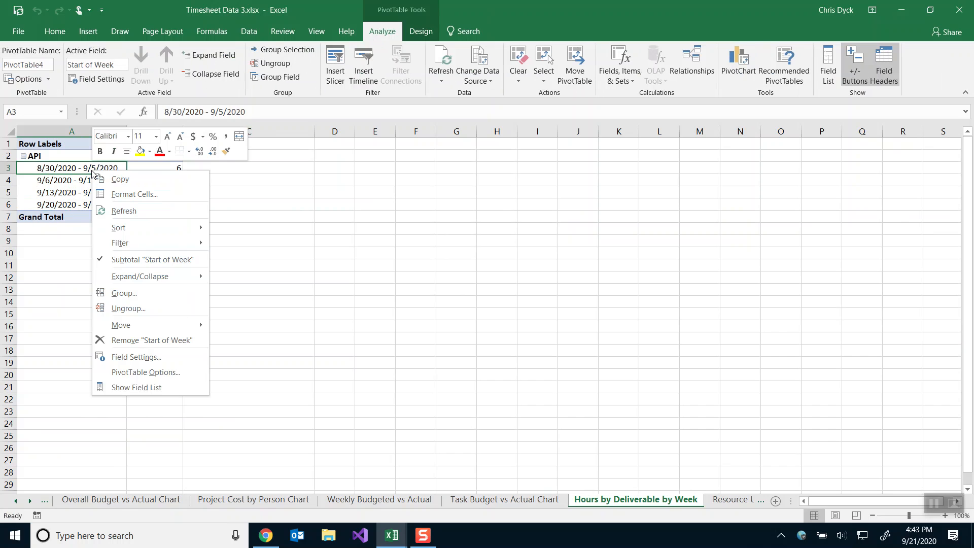
pyautogui.click(117, 387)
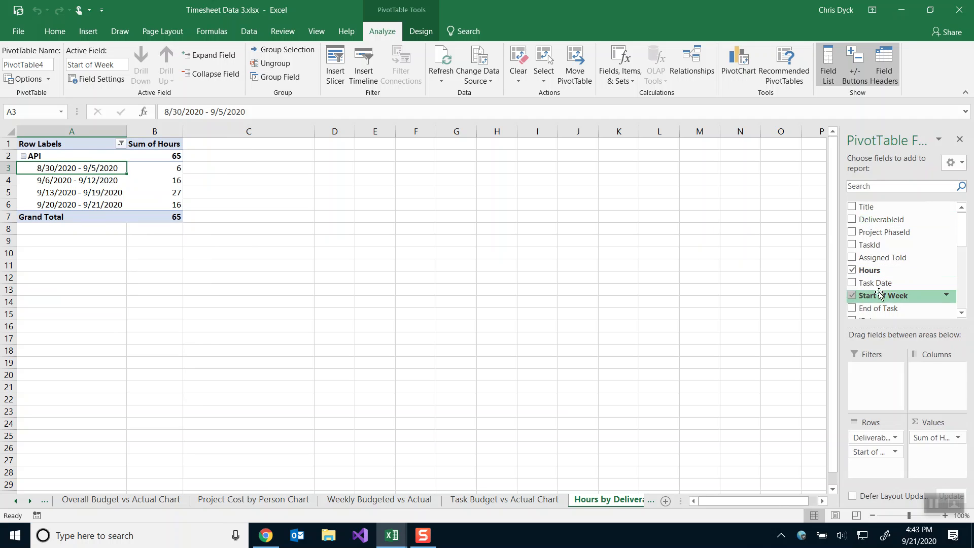
pyautogui.scroll(-1, 879, 281)
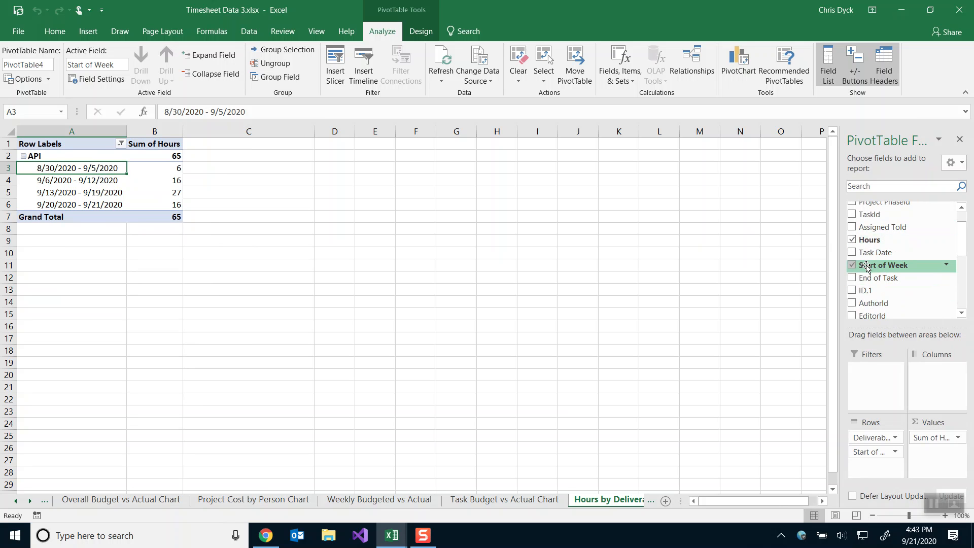
pyautogui.moveTo(866, 268); pyautogui.dragTo(771, 365)
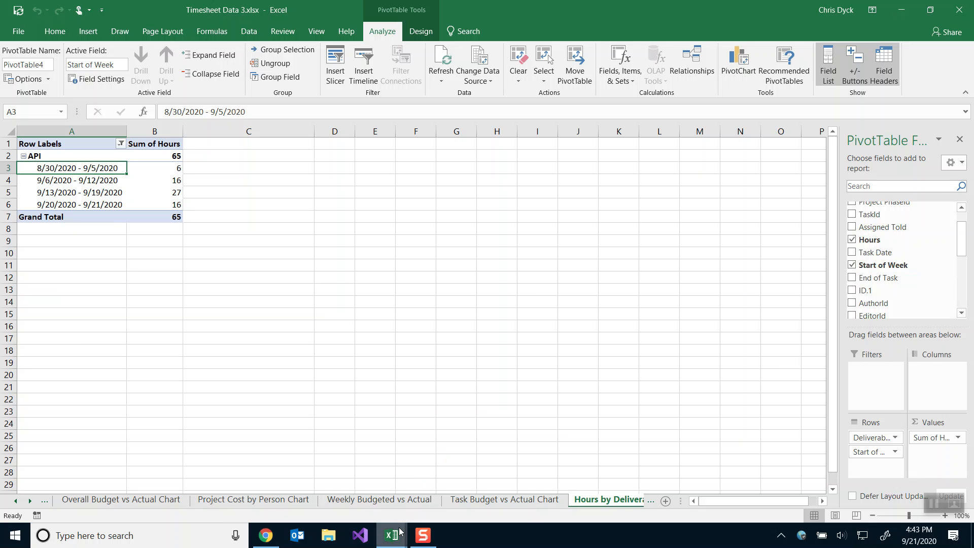
pyautogui.moveTo(400, 531)
pyautogui.click(460, 474)
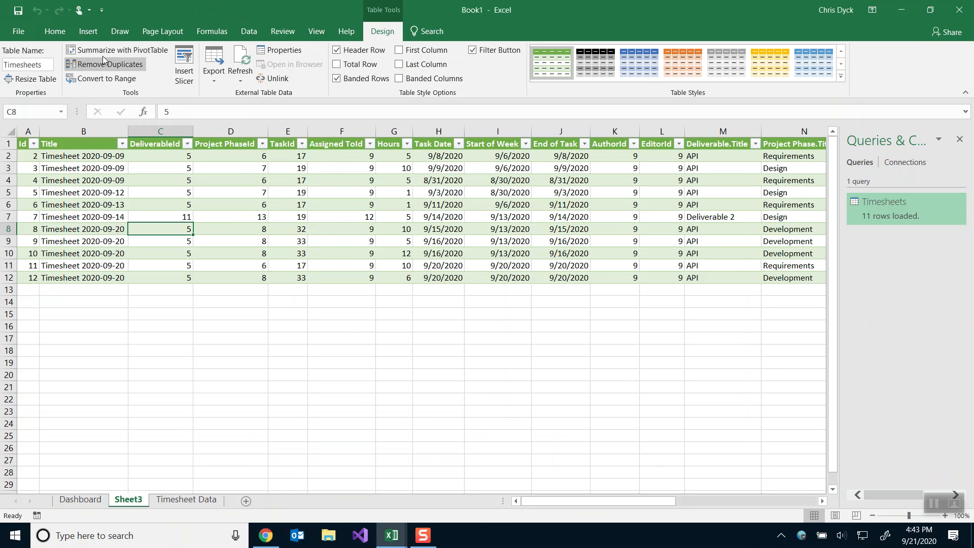
# Insert a PivotChart from Table/Range Timesheets, placed on a New Worksheet.
pyautogui.click(86, 32)
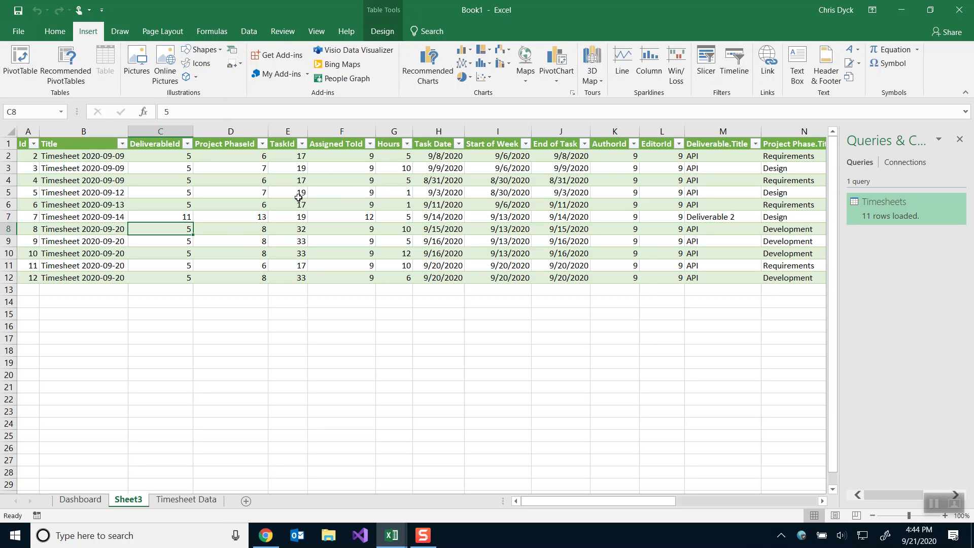
pyautogui.click(515, 202)
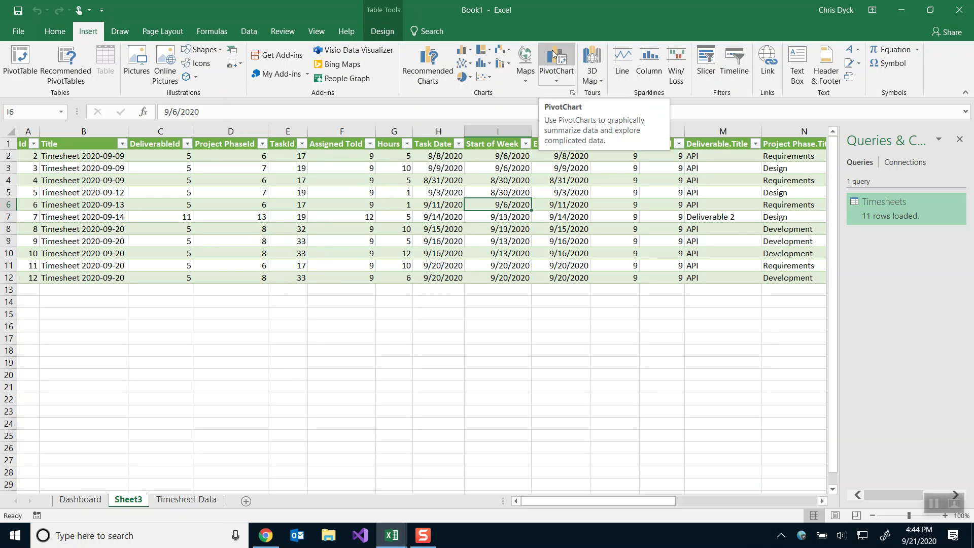
pyautogui.click(554, 54)
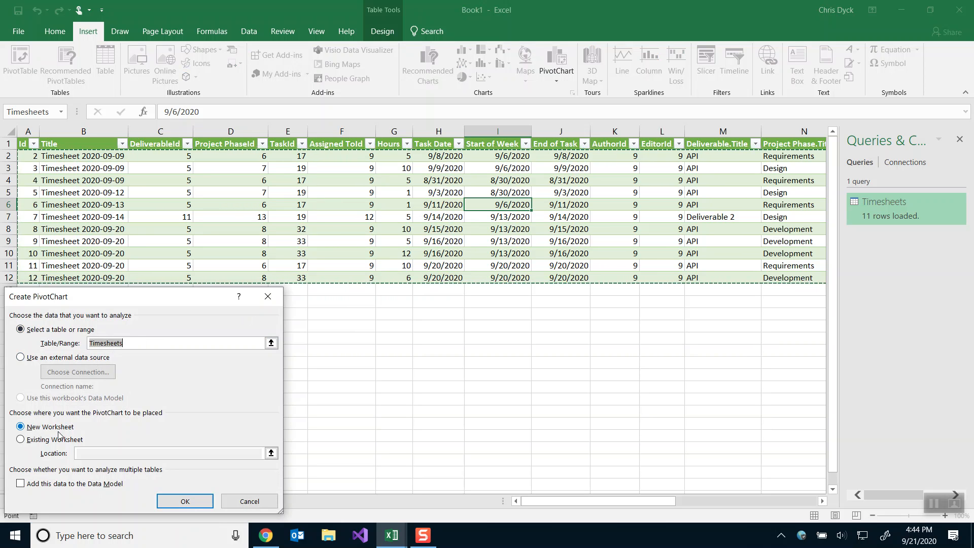
pyautogui.click(172, 503)
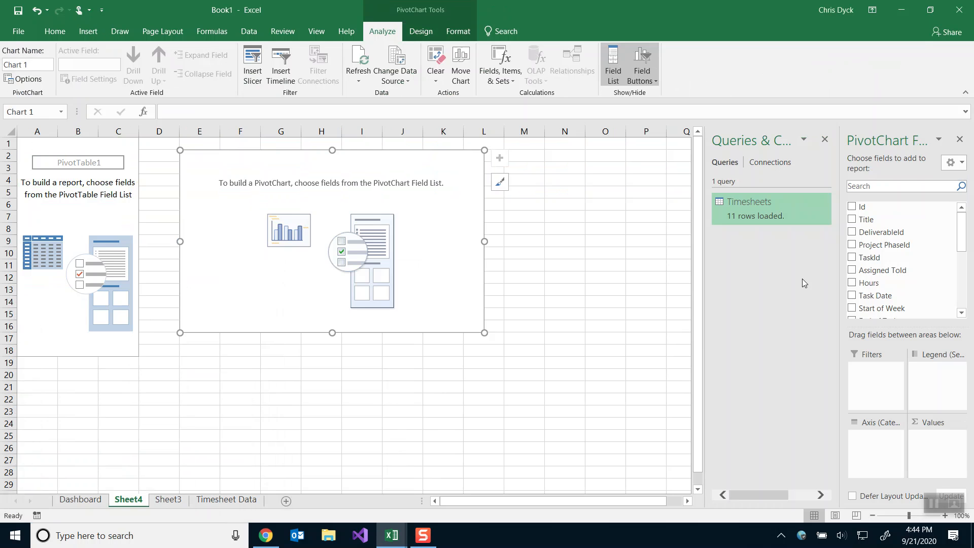
# Check the reference workbook's Hours by Deliverable pivot, then return to the new workbook.
pyautogui.hotkey('alt', 'Tab')
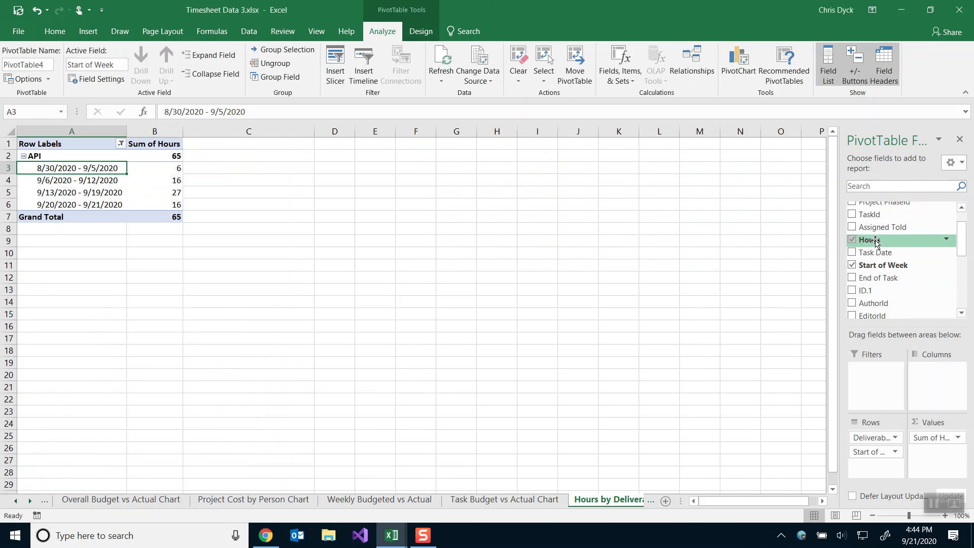
pyautogui.scroll(-3, 874, 266)
pyautogui.scroll(-1, 874, 266)
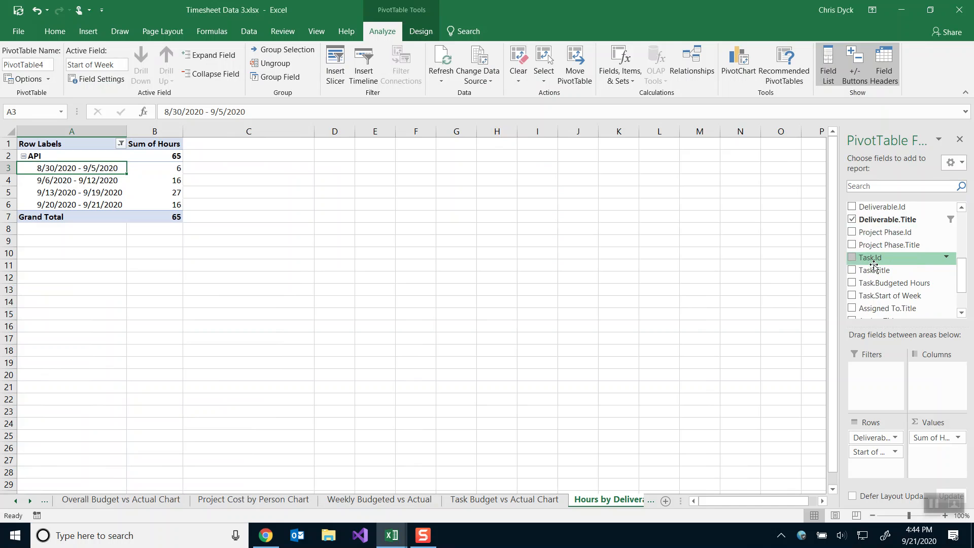
pyautogui.scroll(3, 886, 224)
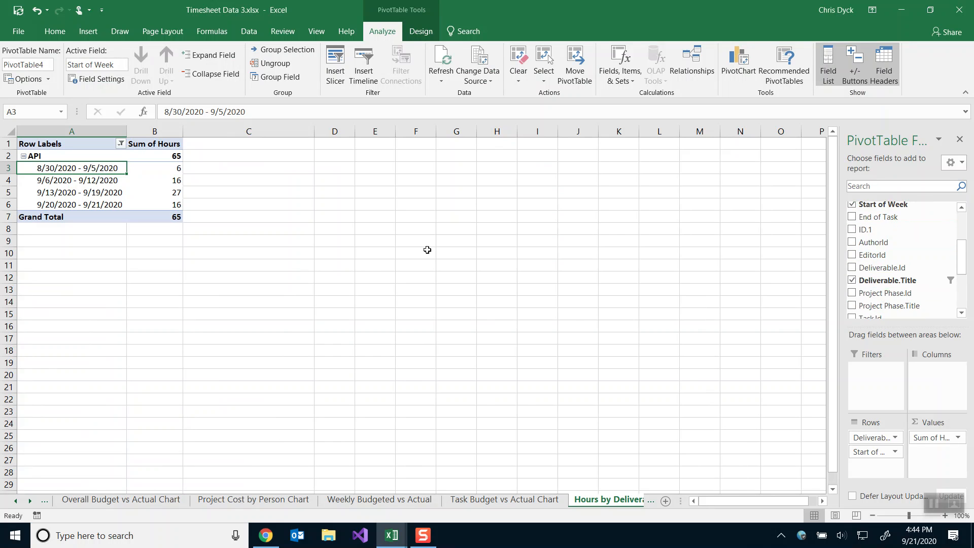
pyautogui.hotkey('alt', 'Tab')
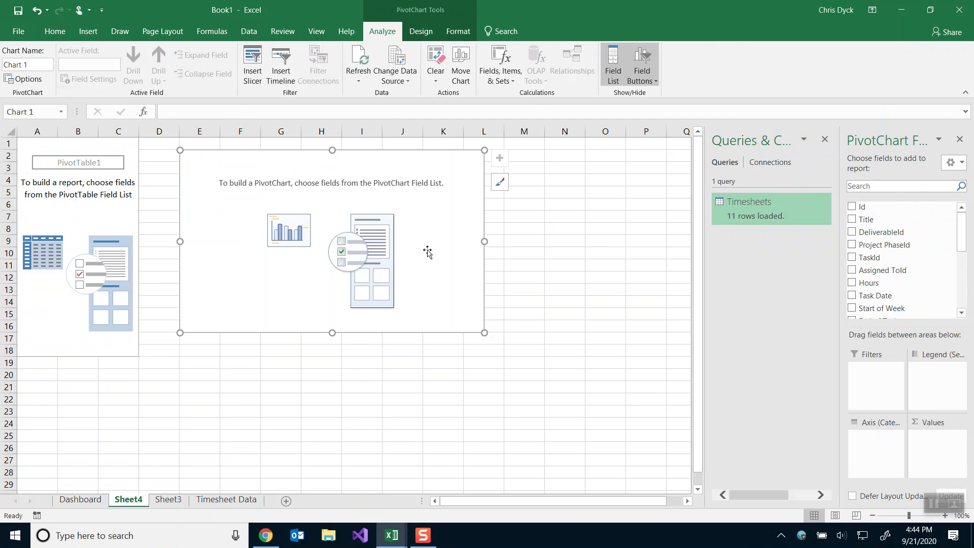
# Put Hours in Values, Start of Week and Deliverable.Title on the Axis, and remove Months.
pyautogui.moveTo(877, 283); pyautogui.dragTo(928, 437)
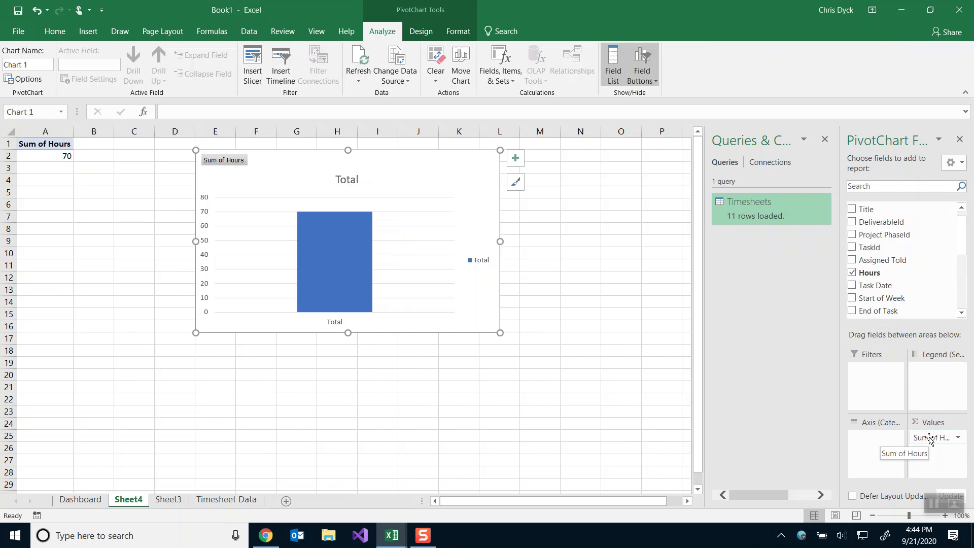
pyautogui.moveTo(880, 300); pyautogui.dragTo(871, 456)
pyautogui.scroll(-1, 881, 288)
pyautogui.moveTo(877, 228); pyautogui.dragTo(870, 439)
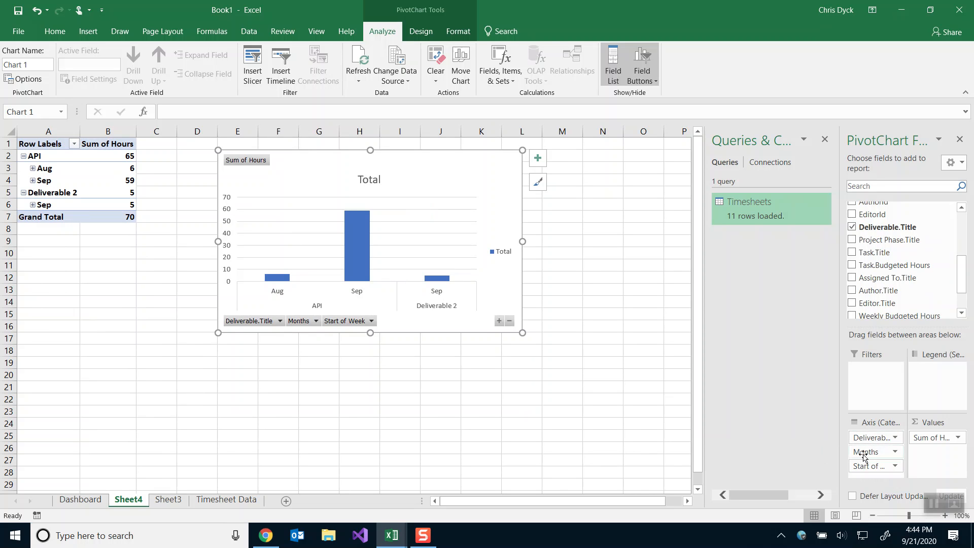
pyautogui.moveTo(863, 455); pyautogui.dragTo(789, 461)
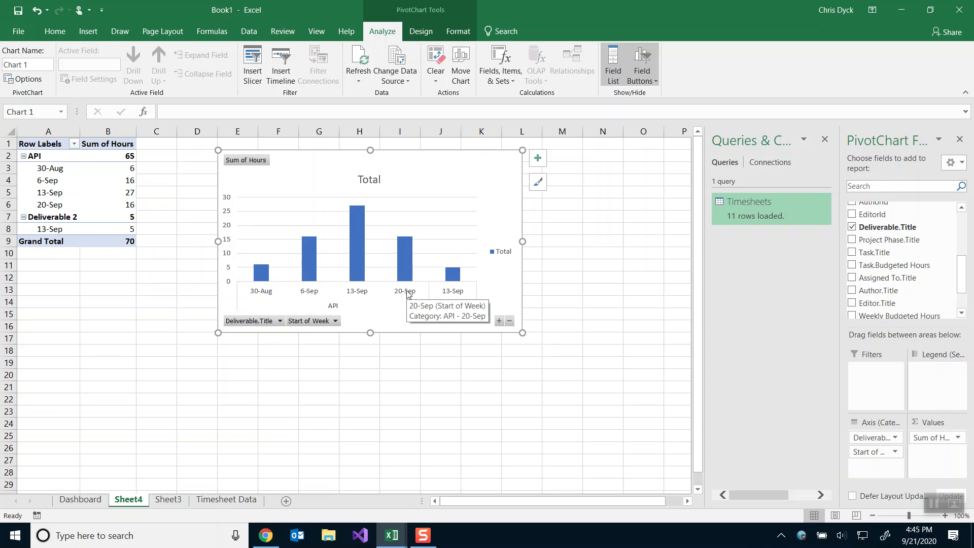
# Group the Start of Week dates by Days with 7 days per group.
pyautogui.rightClick(54, 171)
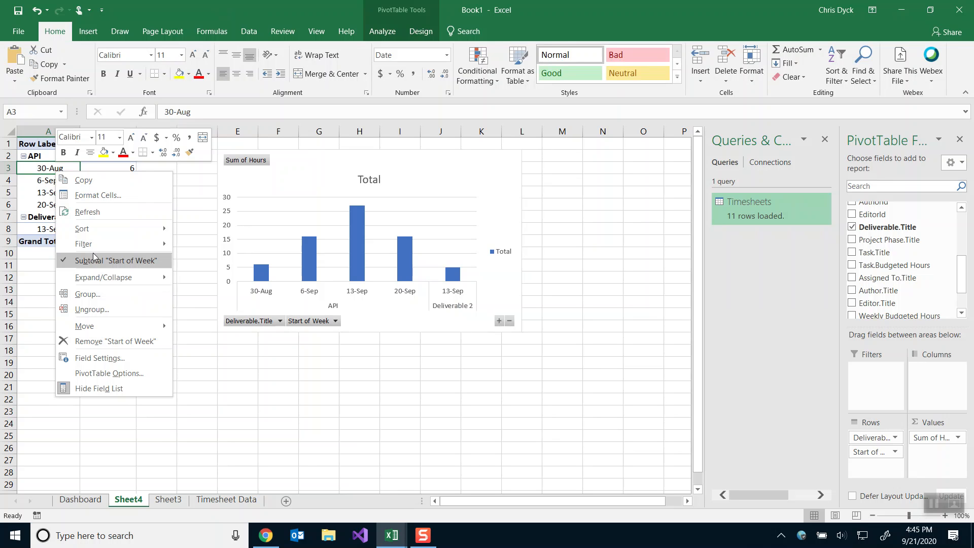
pyautogui.click(88, 293)
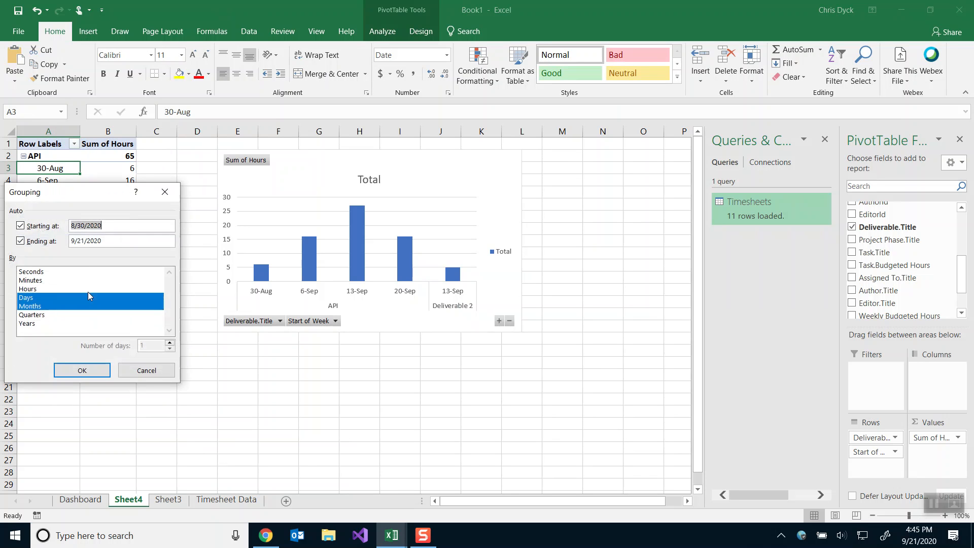
pyautogui.click(40, 308)
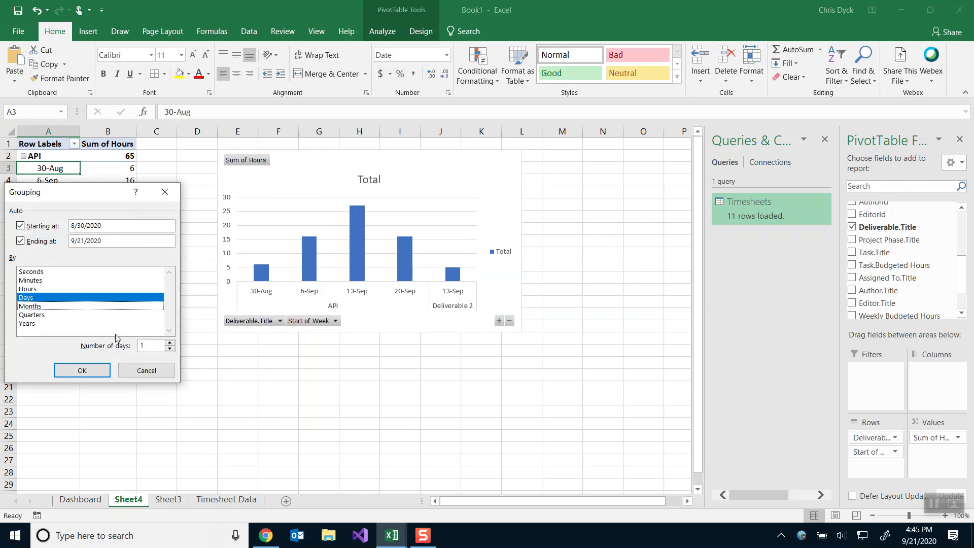
pyautogui.click(152, 346)
pyautogui.write('7')
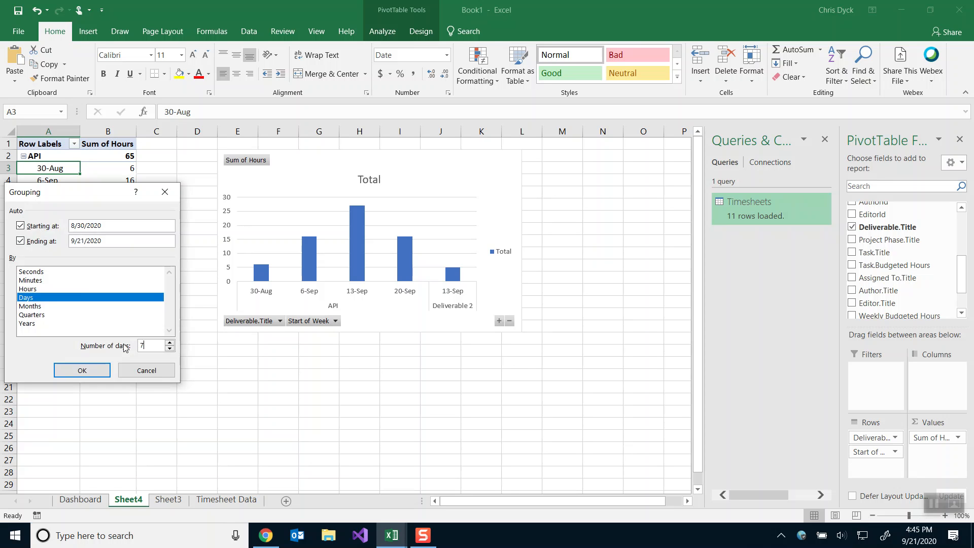
pyautogui.moveTo(95, 194); pyautogui.dragTo(117, 232)
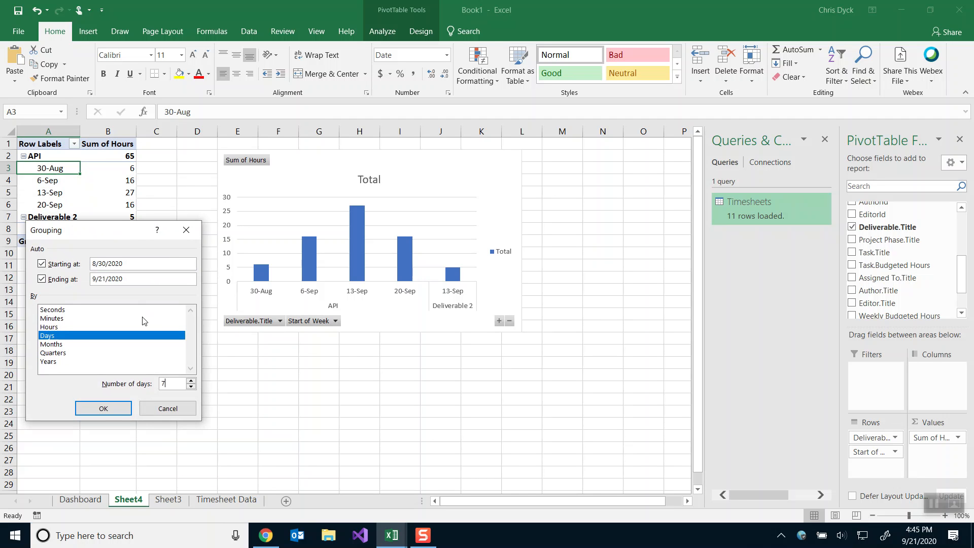
pyautogui.click(119, 411)
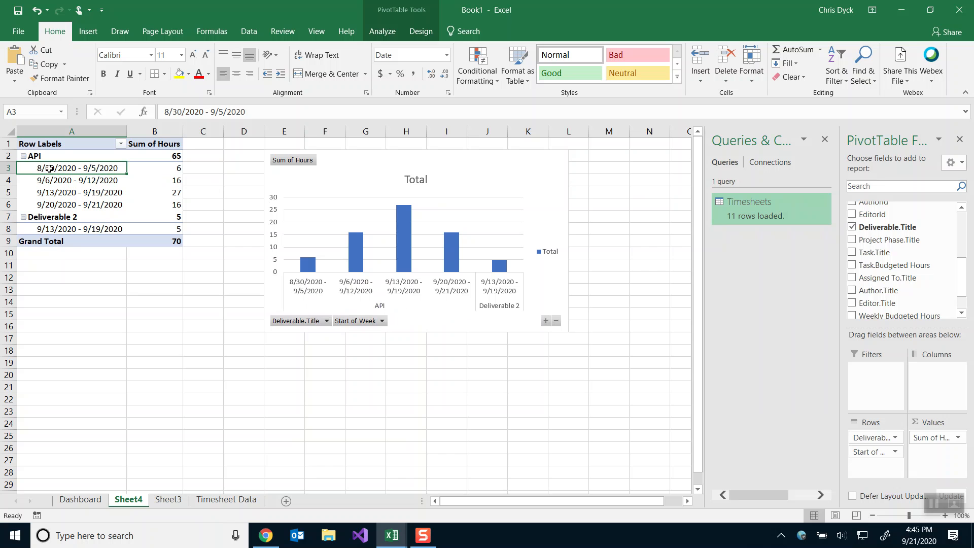
# Verify the API total of 65 hours and Deliverable 2's 5 hours, then go to SharePoint's Timesheets list.
pyautogui.click(45, 155)
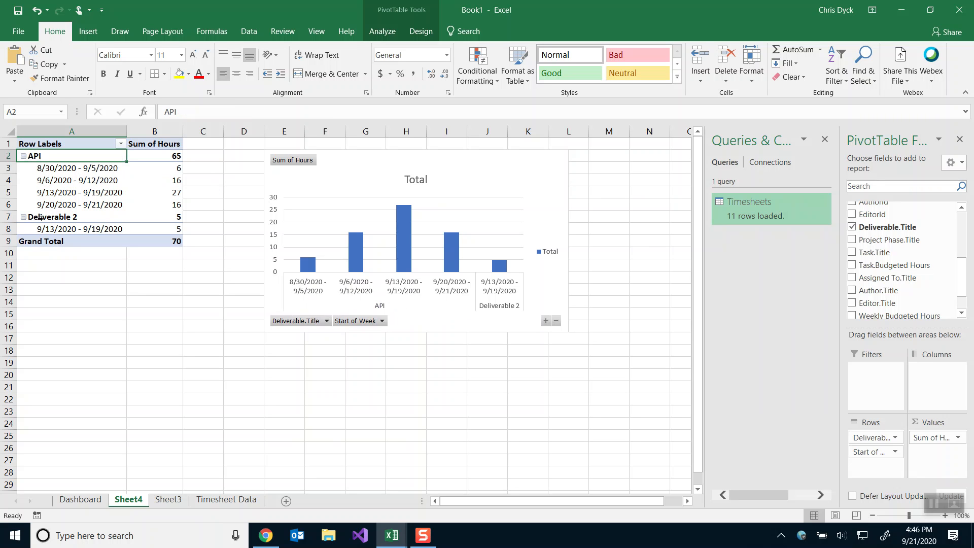
pyautogui.click(50, 218)
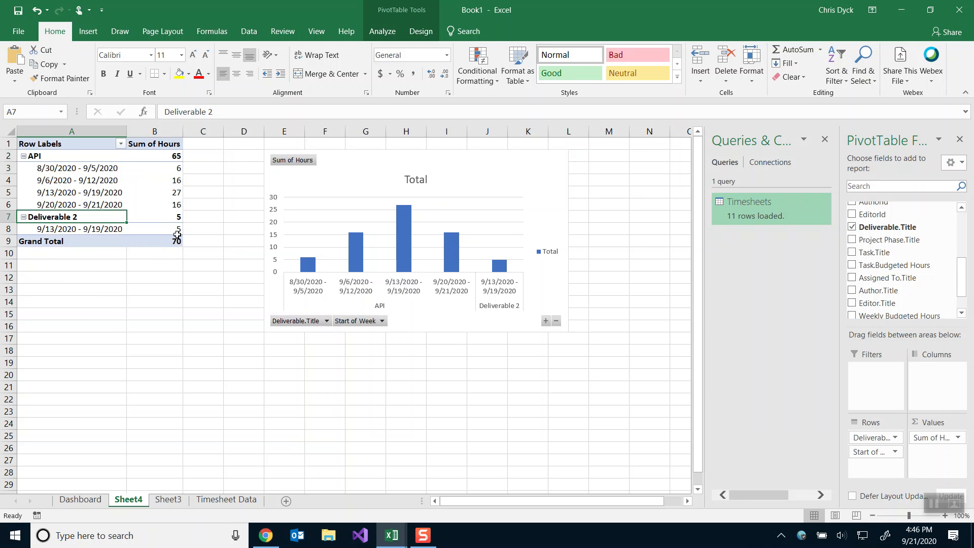
pyautogui.moveTo(176, 229)
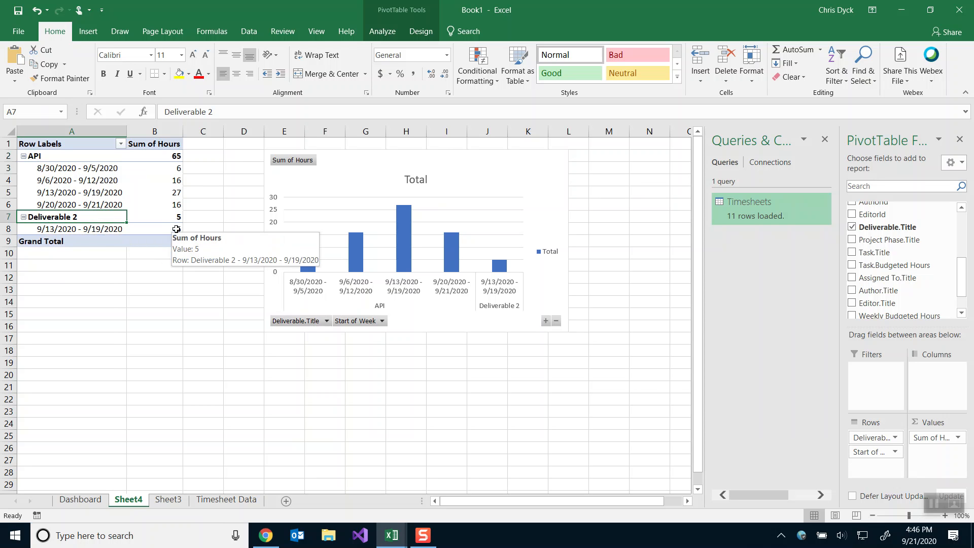
pyautogui.click(176, 230)
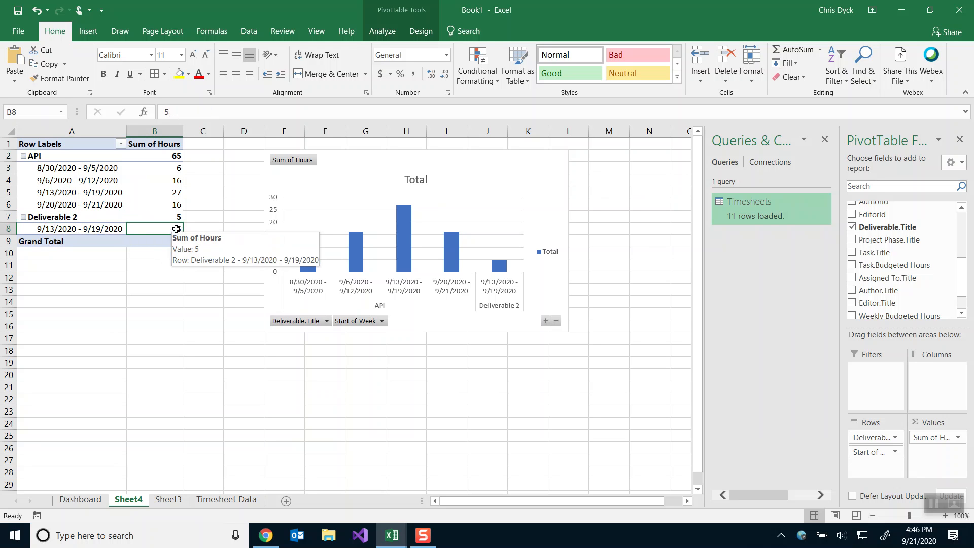
pyautogui.click(167, 155)
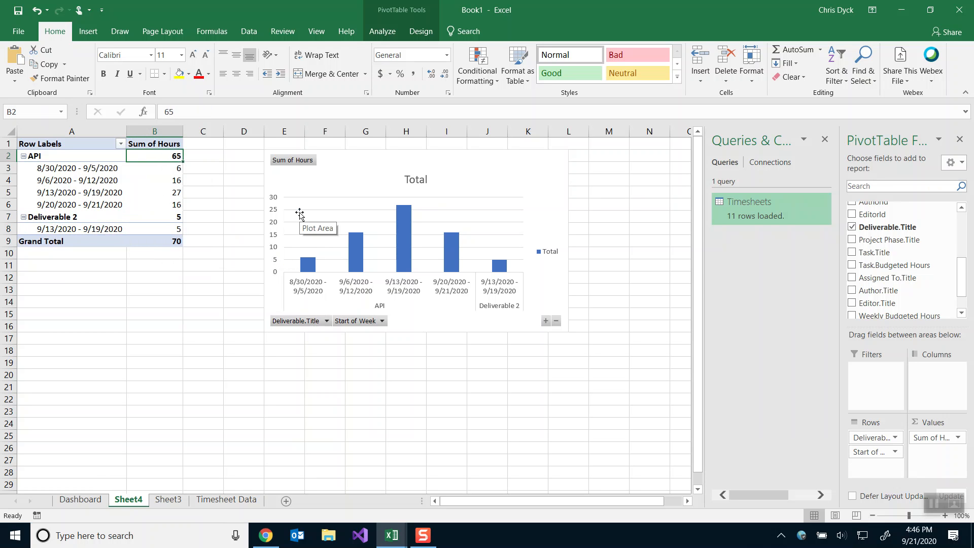
pyautogui.click(266, 535)
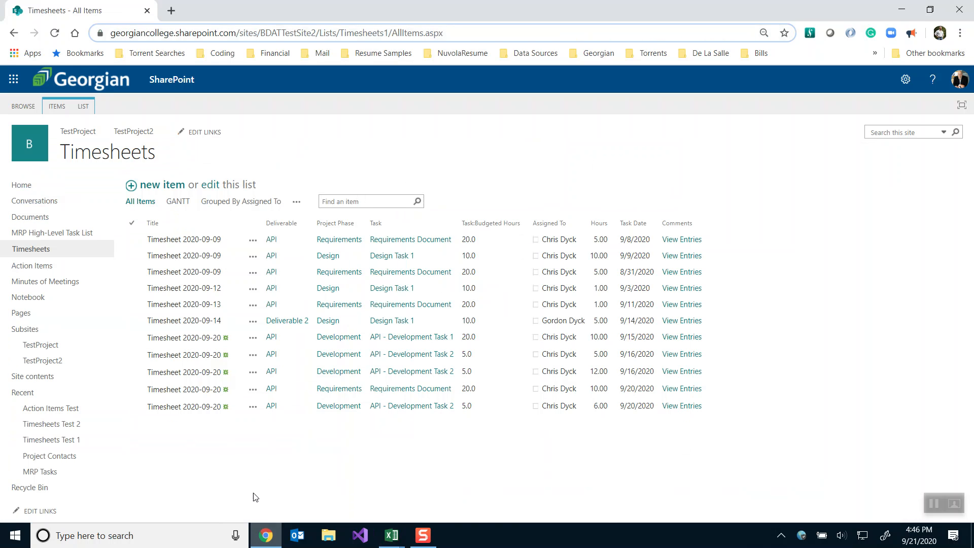
# Switch the SharePoint Timesheets list to the view grouped by week and review it.
pyautogui.click(296, 201)
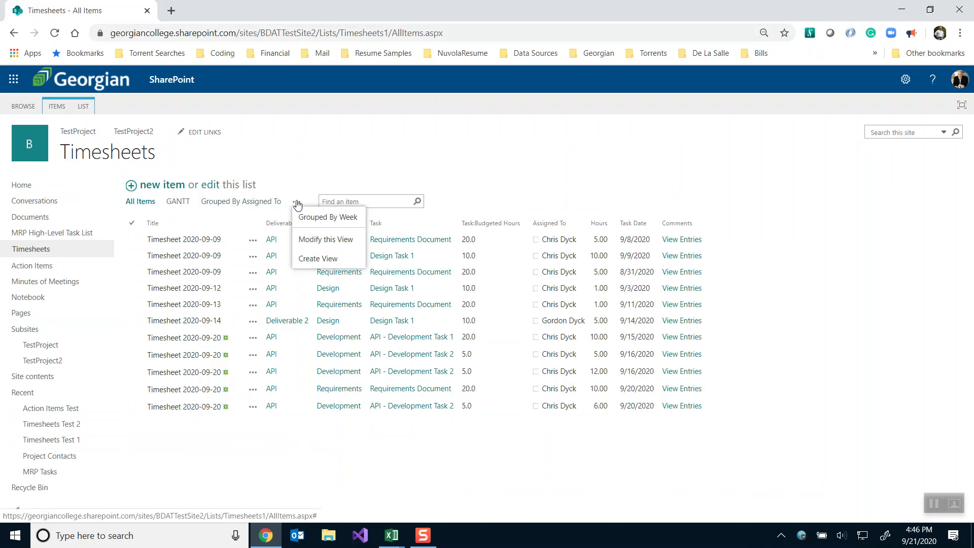
pyautogui.click(308, 217)
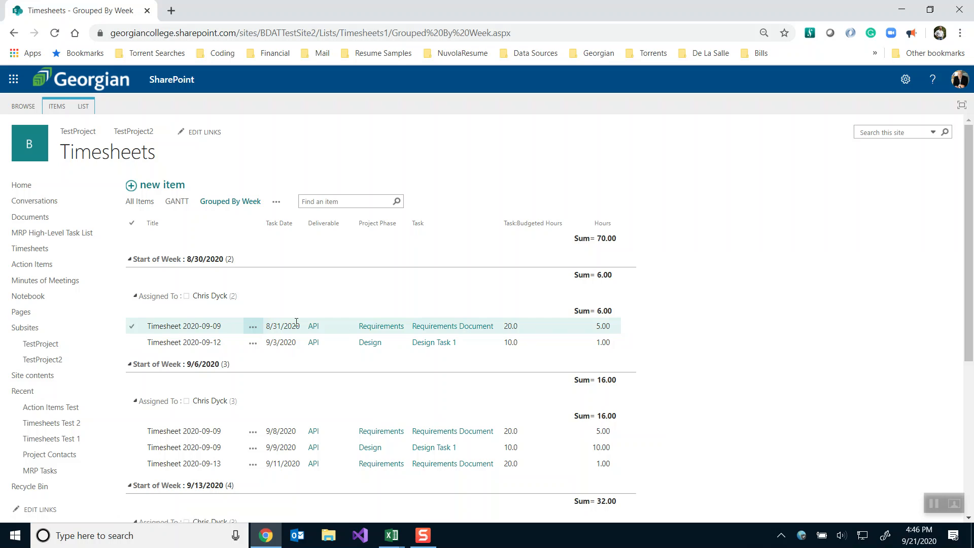
pyautogui.scroll(-1, 297, 326)
pyautogui.scroll(-3, 297, 326)
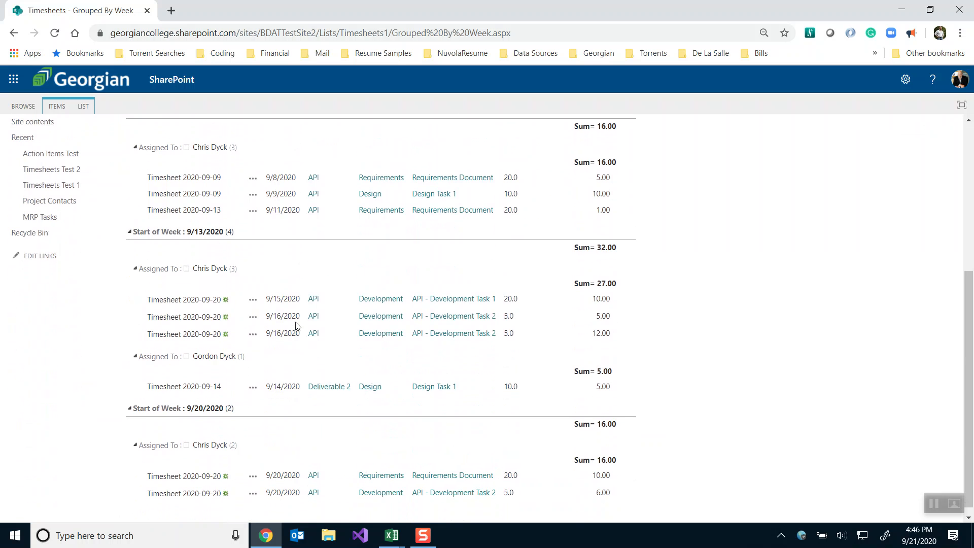
pyautogui.scroll(4, 297, 327)
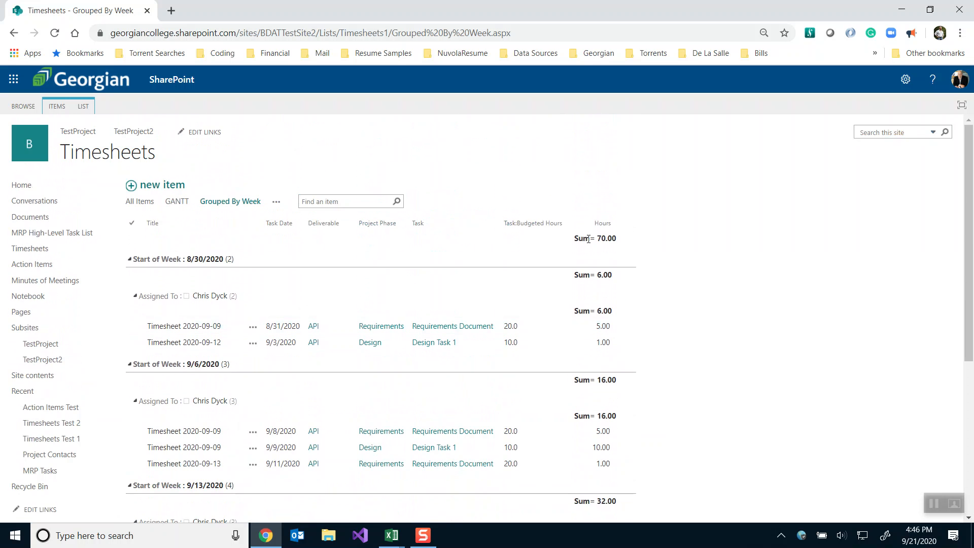
# Compare the Excel pivot's 70-hour grand total against the SharePoint weekly groups.
pyautogui.hotkey('alt', 'Tab')
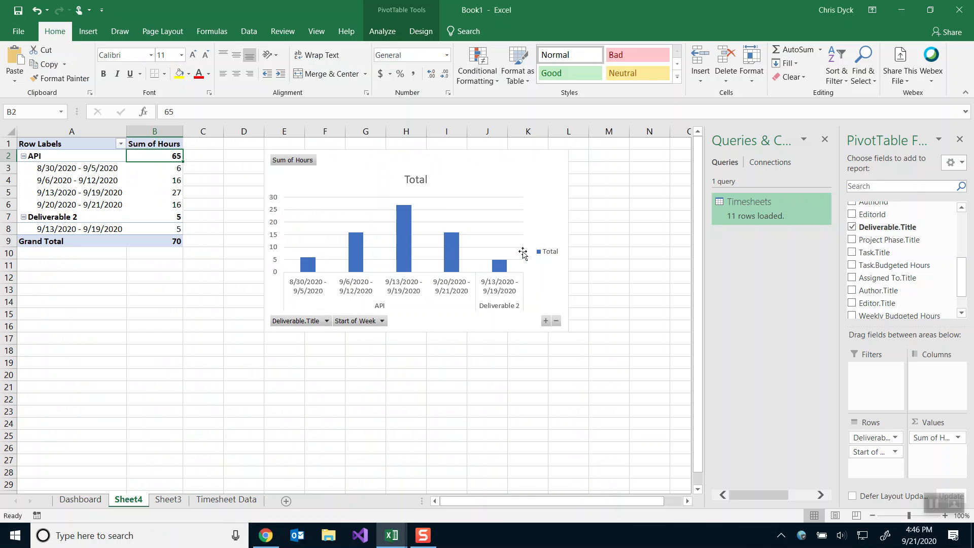
pyautogui.click(170, 242)
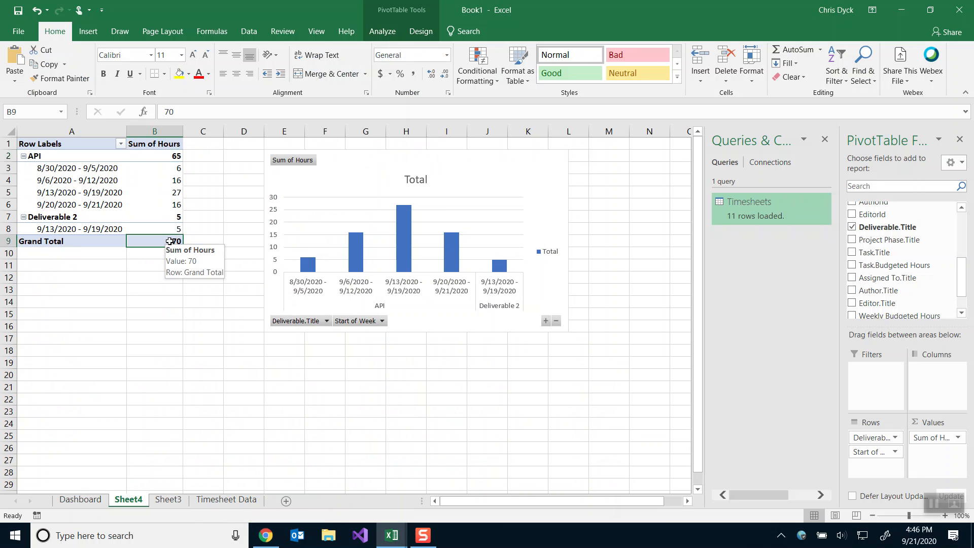
pyautogui.hotkey('alt', 'Tab')
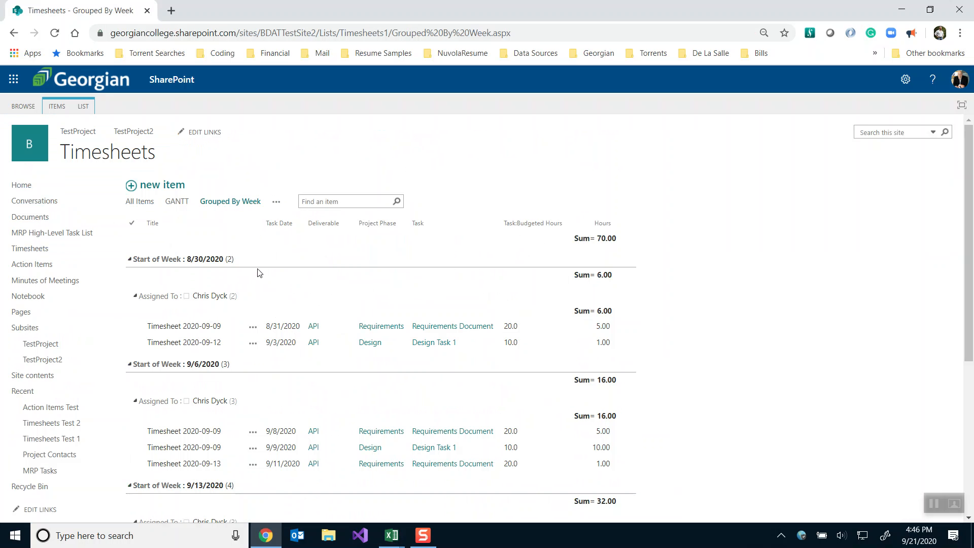
pyautogui.scroll(-5, 257, 272)
pyautogui.scroll(-2, 258, 273)
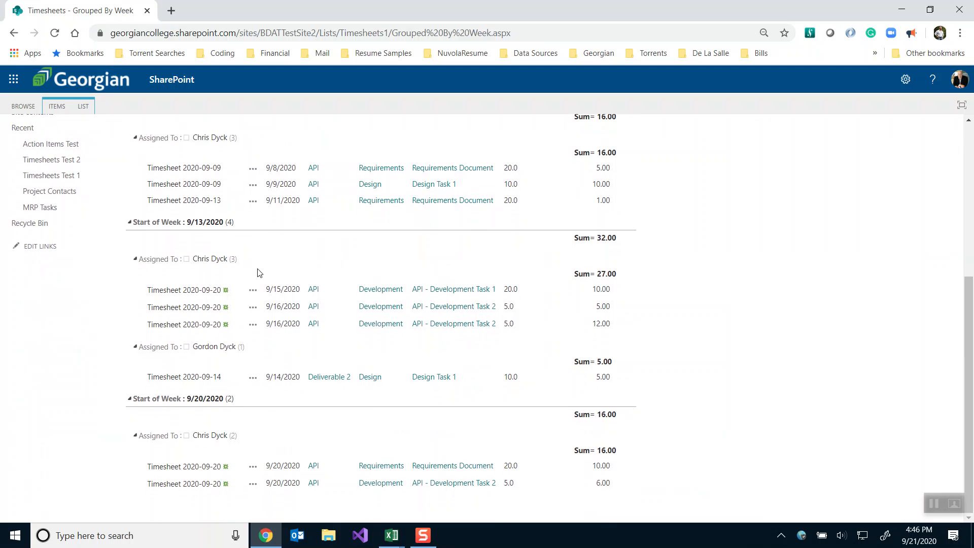
pyautogui.scroll(5, 258, 272)
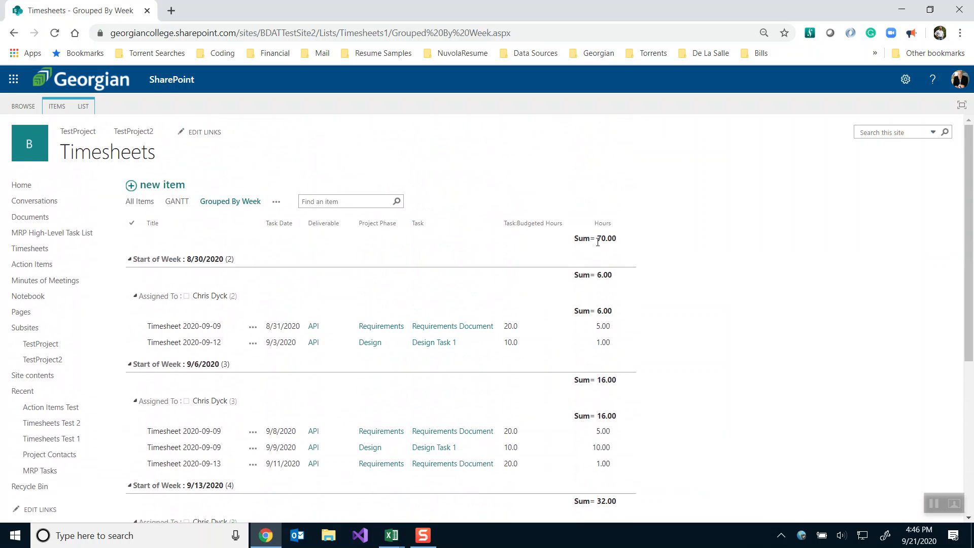
# Bring the Timesheet Data 3 workbook window to the front in Excel.
pyautogui.hotkey('alt', 'Tab')
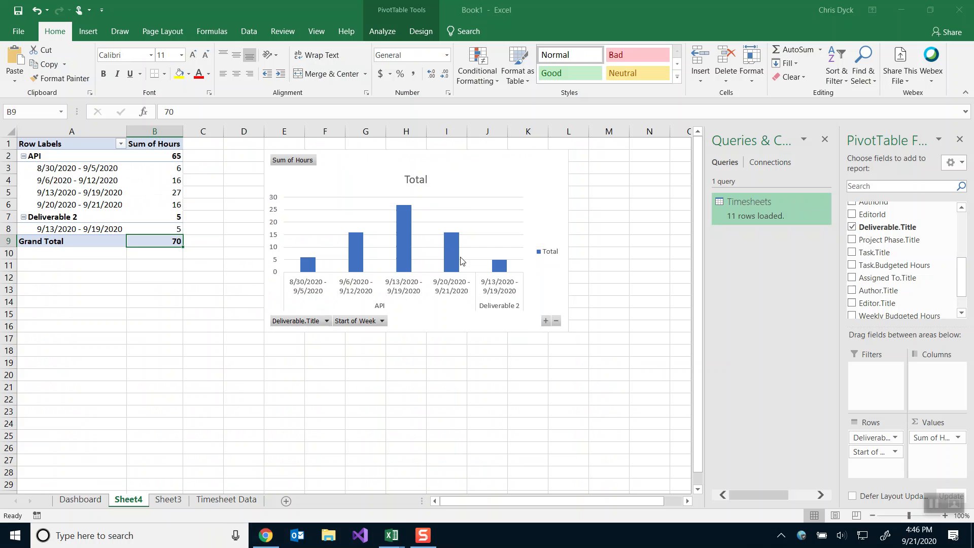
pyautogui.moveTo(148, 181)
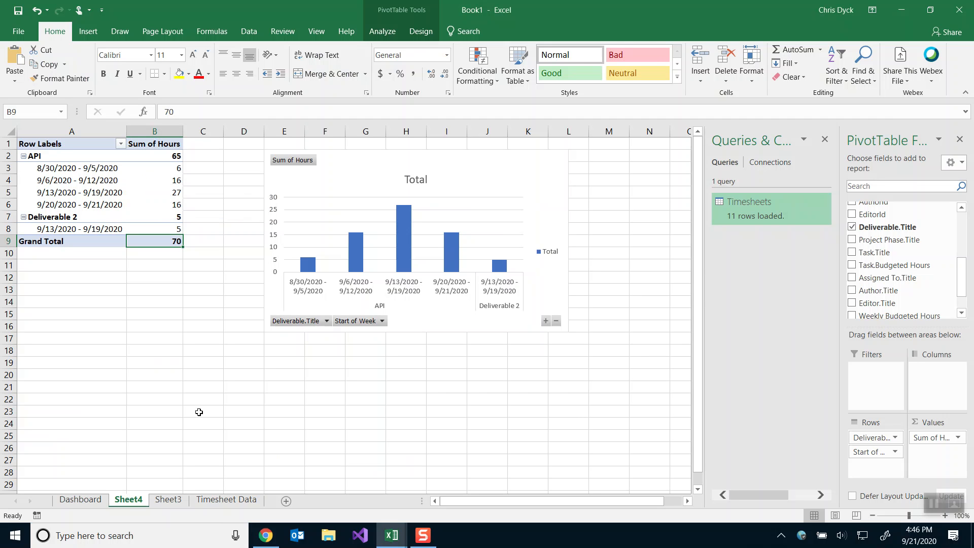
pyautogui.hotkey('alt', 'Tab')
pyautogui.press('Tab')
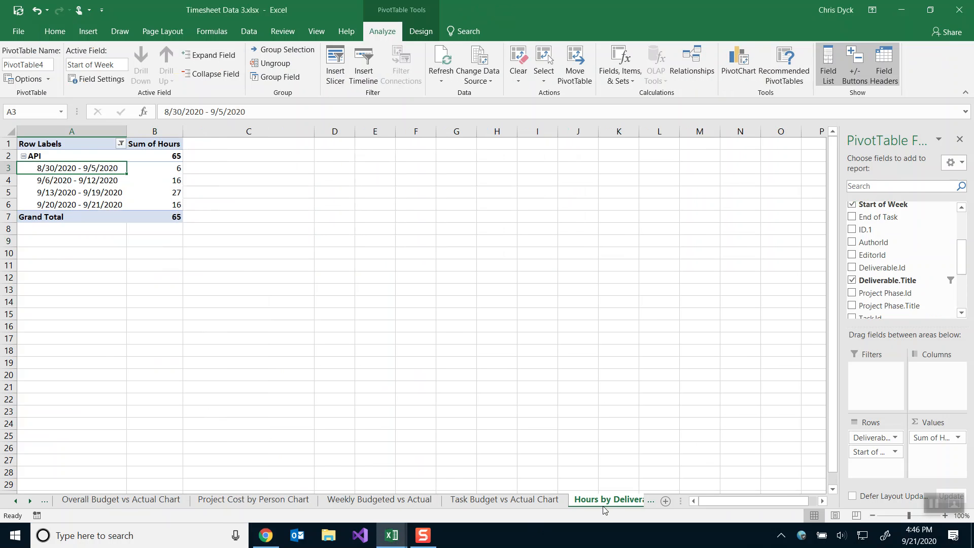
# Copy the 'Hours by Deliverable by Week' sheet name from Timesheet Data 3, then return to Book1.
pyautogui.click(607, 500)
pyautogui.click(608, 499)
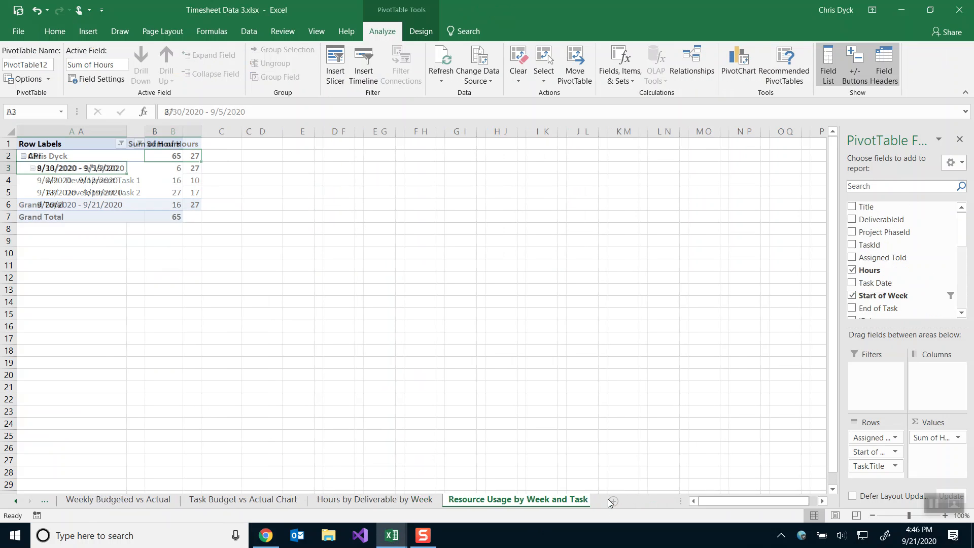
pyautogui.click(392, 502)
pyautogui.doubleClick(390, 501)
pyautogui.hotkey('ctrl', 'c')
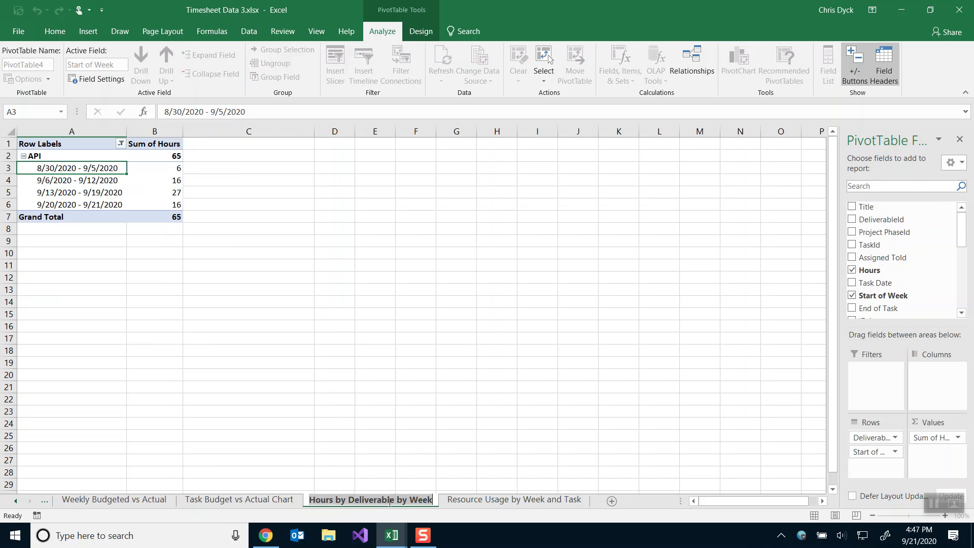
pyautogui.hotkey('alt', 'Tab')
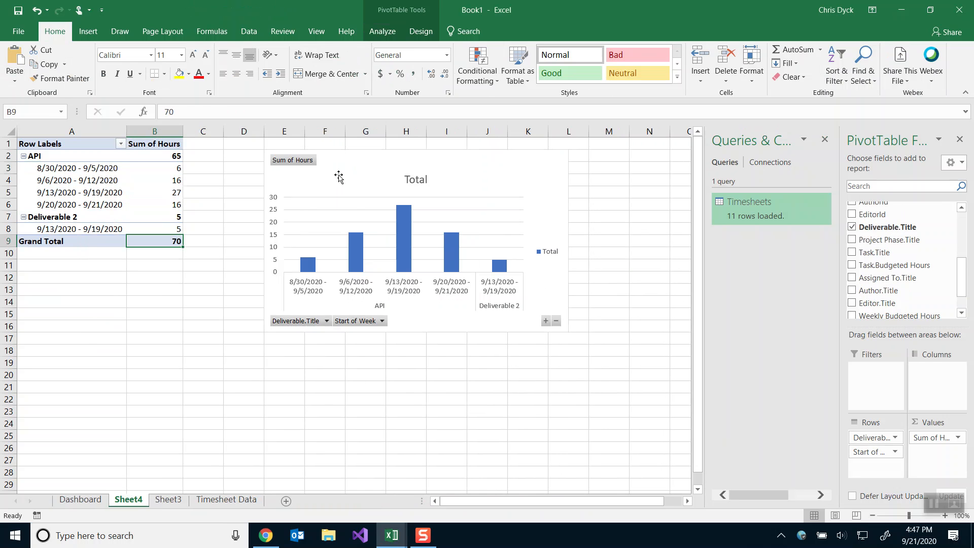
# Rename both the pivot chart (Chart 1) and Sheet4 to 'Hours by Deliverable by Week'.
pyautogui.click(338, 177)
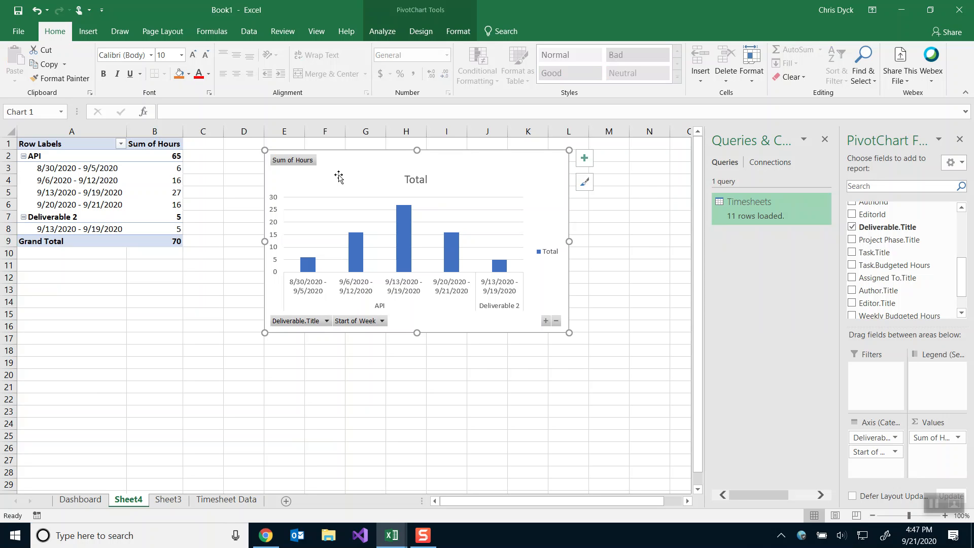
pyautogui.click(40, 111)
pyautogui.hotkey('ctrl', 'v')
pyautogui.press('Return')
pyautogui.doubleClick(122, 499)
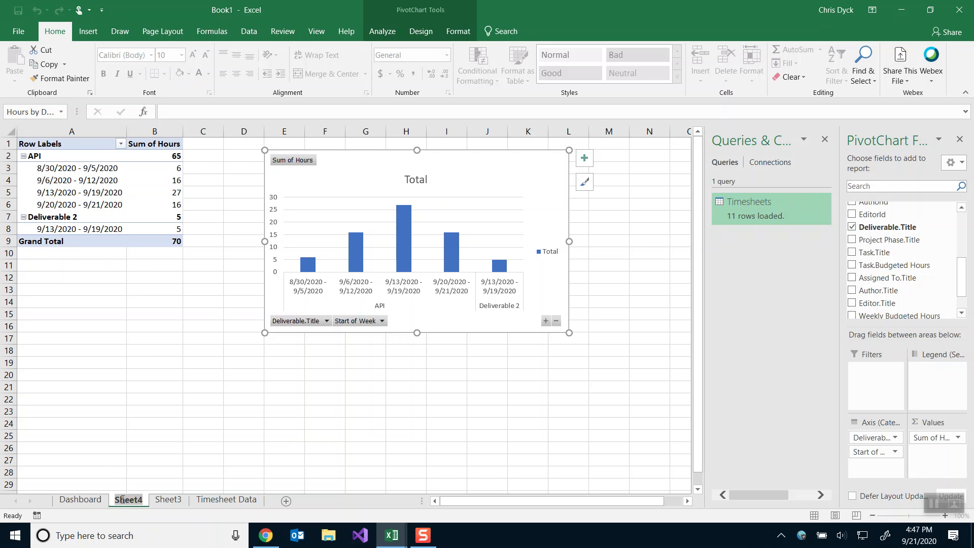
pyautogui.hotkey('ctrl', 'v')
pyautogui.press('Return')
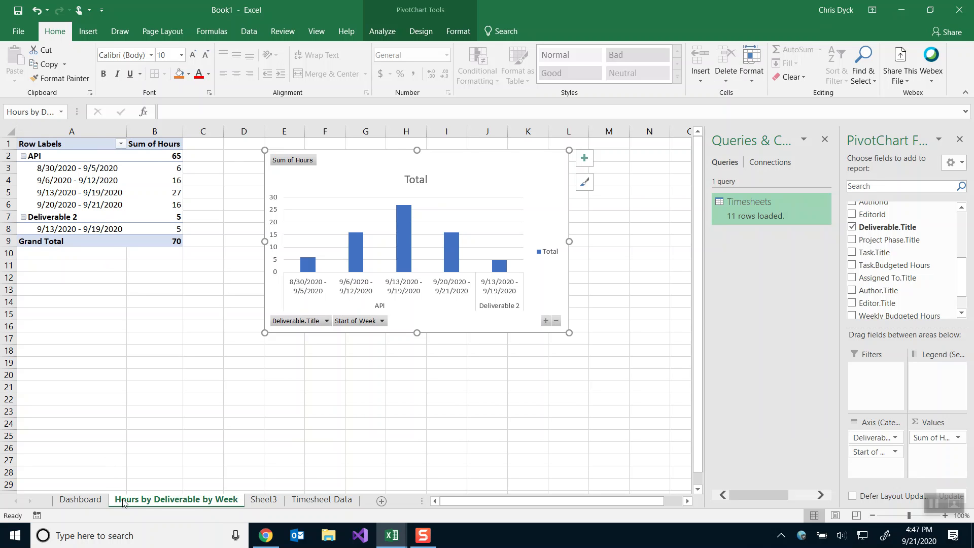
# Delete the empty Timesheet Data sheet.
pyautogui.click(259, 500)
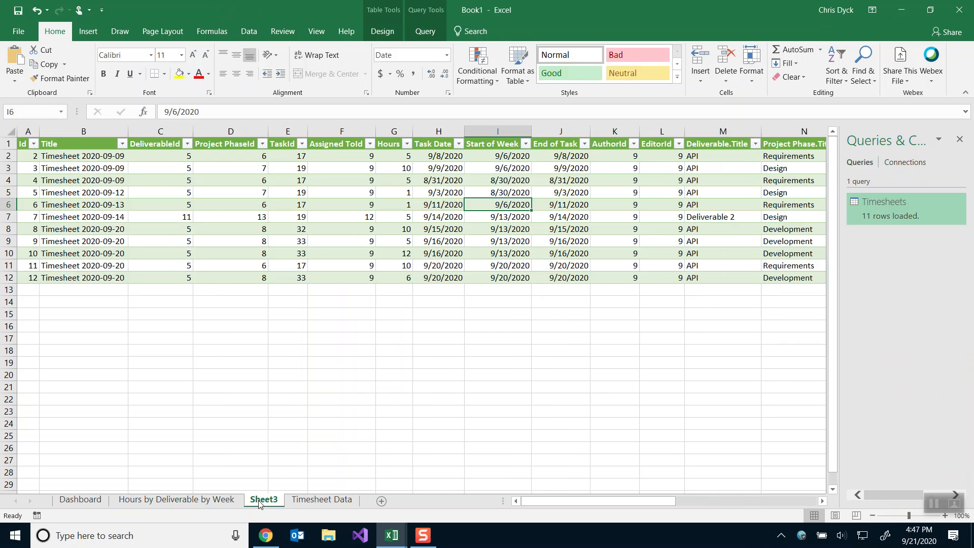
pyautogui.click(310, 500)
pyautogui.doubleClick(310, 501)
pyautogui.hotkey('ctrl', 'c')
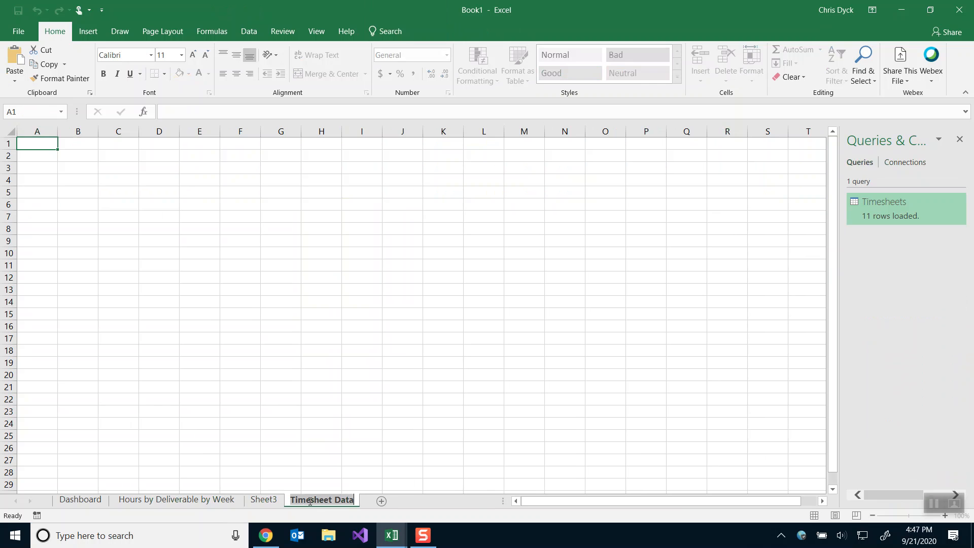
pyautogui.press('Return')
pyautogui.rightClick(311, 501)
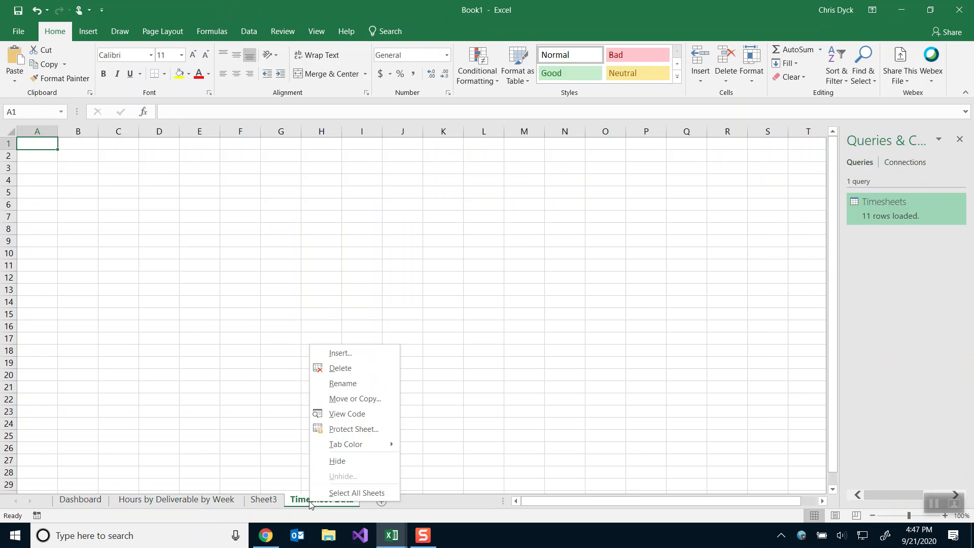
pyautogui.click(341, 368)
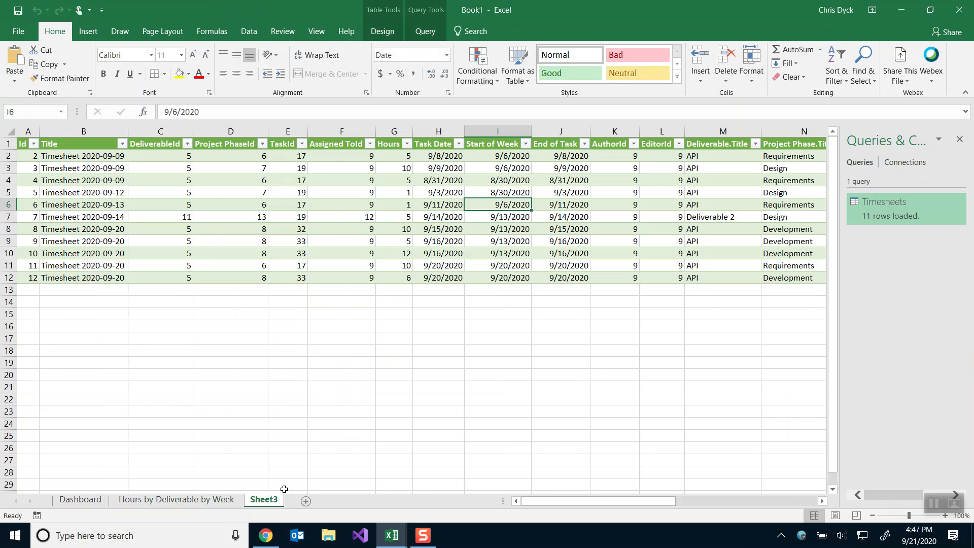
# Rename Sheet3 to 'Timesheet Data' and move it before the chart sheet.
pyautogui.doubleClick(262, 501)
pyautogui.hotkey('ctrl', 'v')
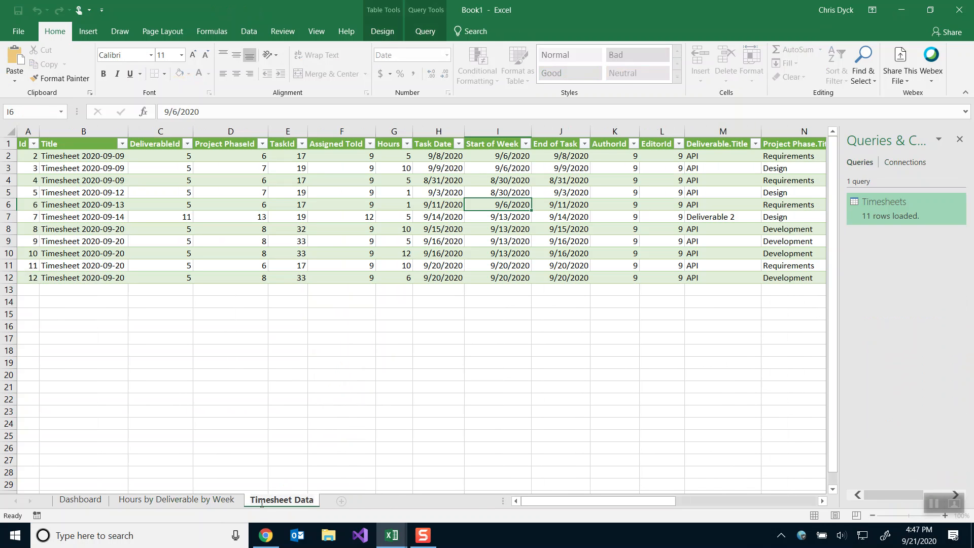
pyautogui.press('Return')
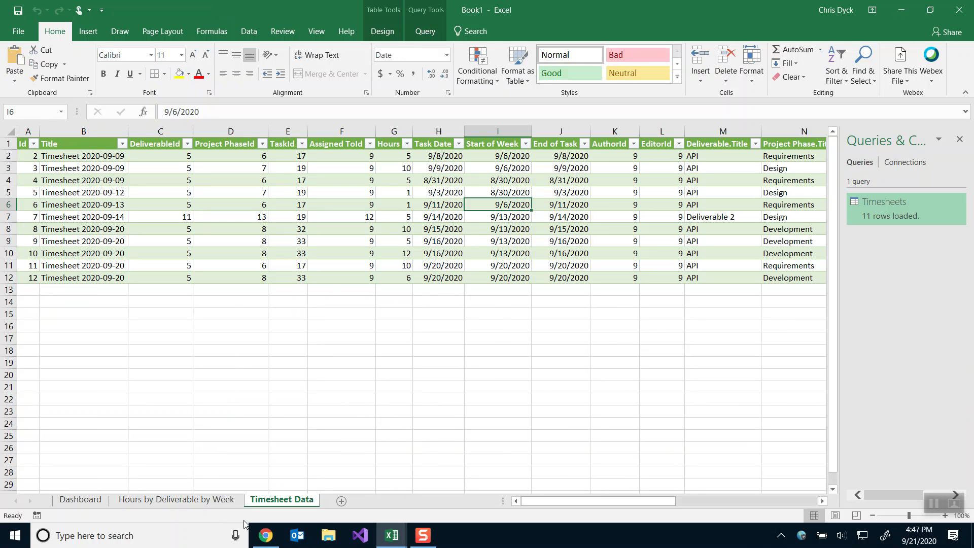
pyautogui.moveTo(297, 506); pyautogui.dragTo(157, 505)
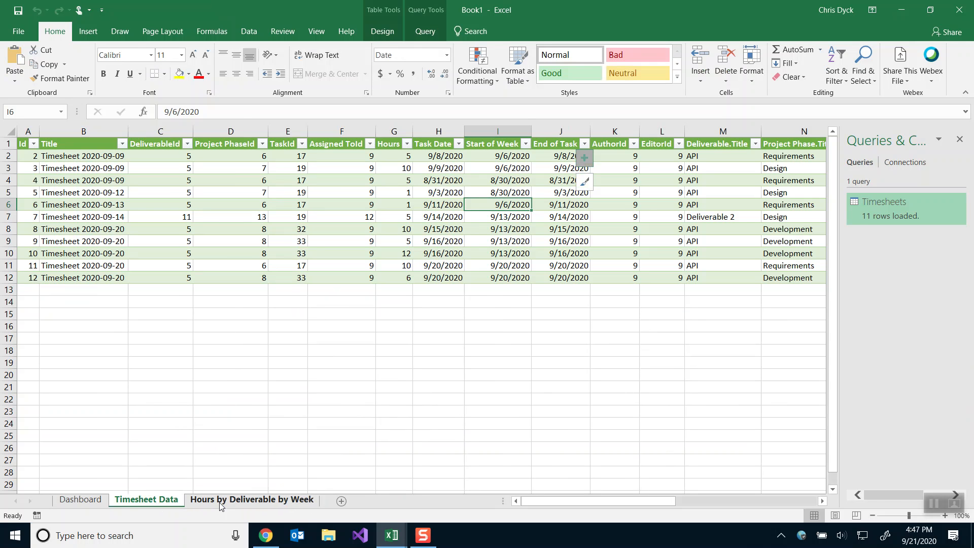
pyautogui.click(220, 500)
# Replace the chart title 'Total' with 'Hours by Deliverable by Week'.
pyautogui.click(421, 181)
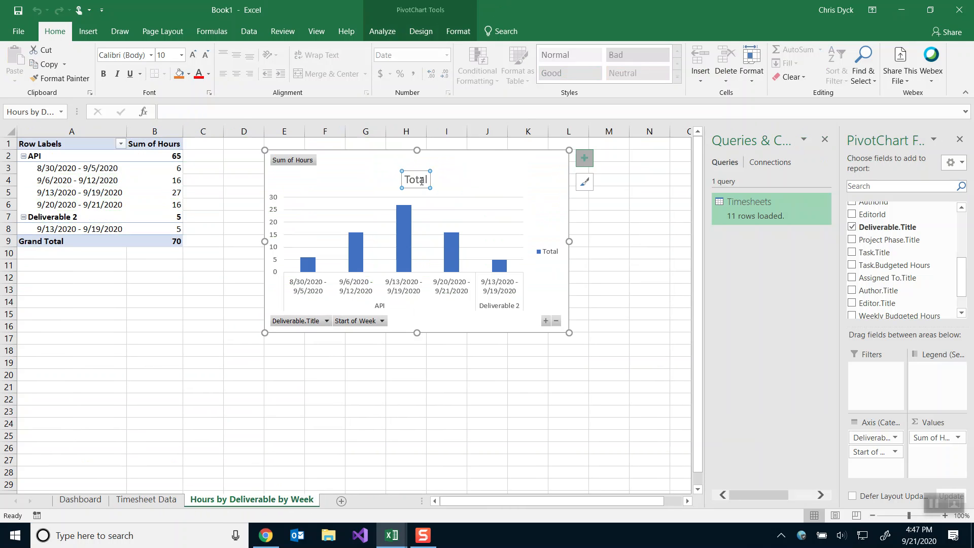
pyautogui.doubleClick(421, 181)
pyautogui.write('Timesheet Data')
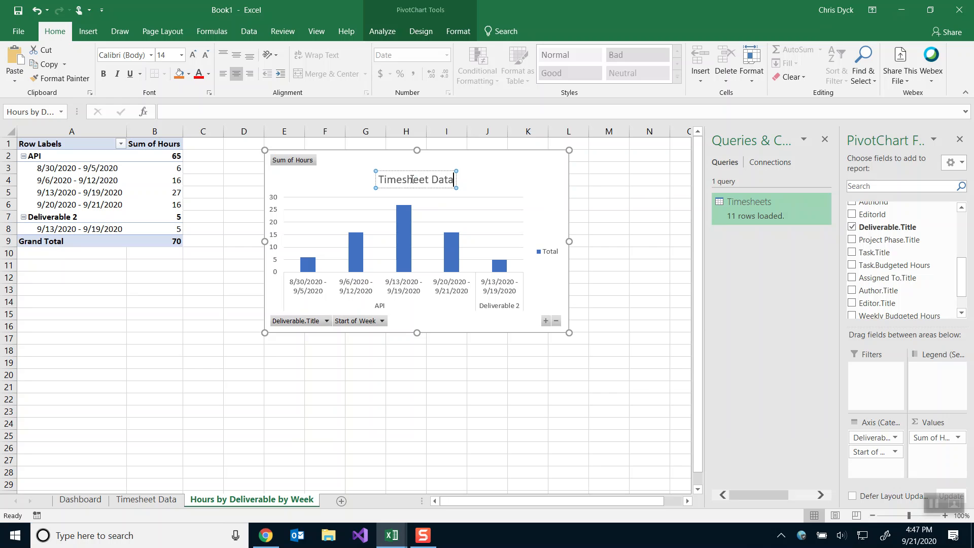
pyautogui.click(29, 112)
pyautogui.hotkey('ctrl', 'c')
pyautogui.press('Escape')
pyautogui.click(414, 179)
pyautogui.hotkey('ctrl', 'a')
pyautogui.hotkey('ctrl', 'v')
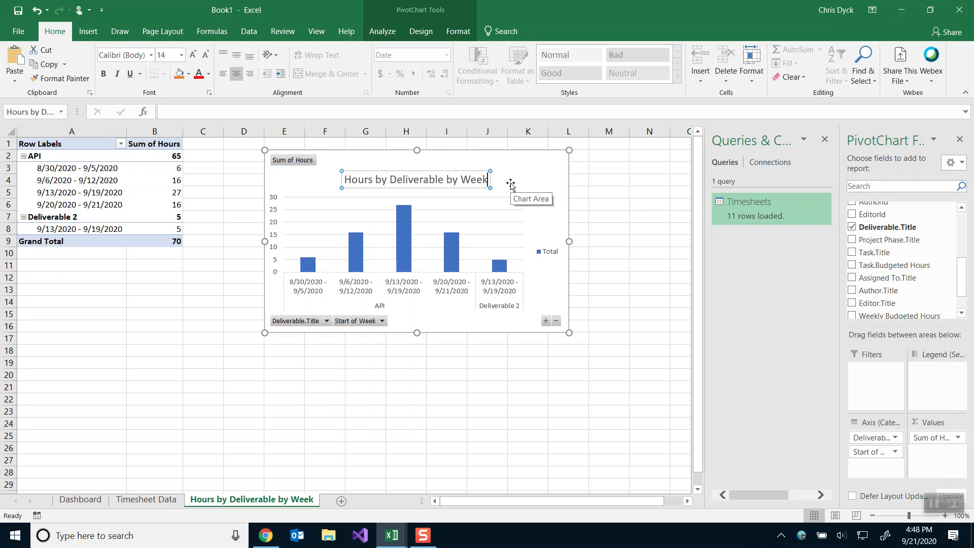
pyautogui.click(510, 185)
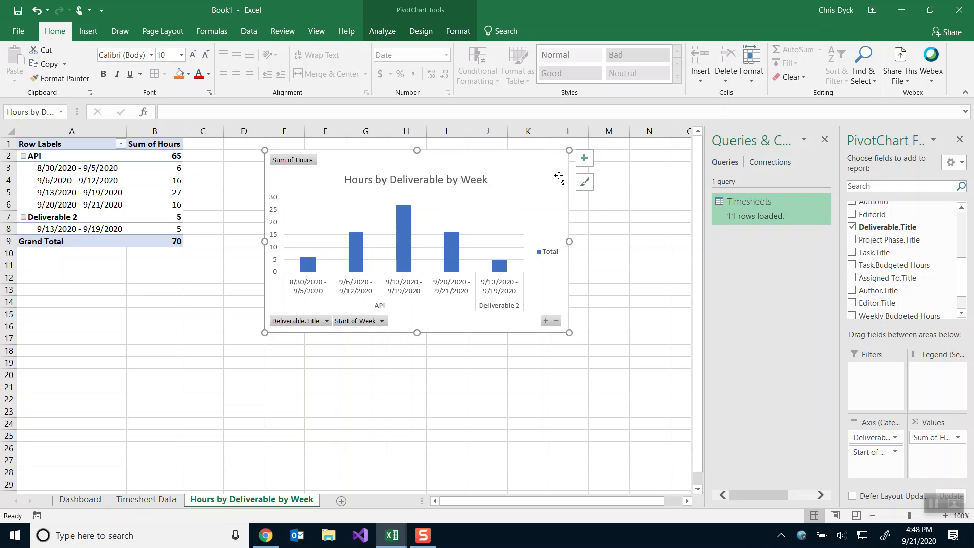
# Move the chart legend to the bottom.
pyautogui.click(584, 158)
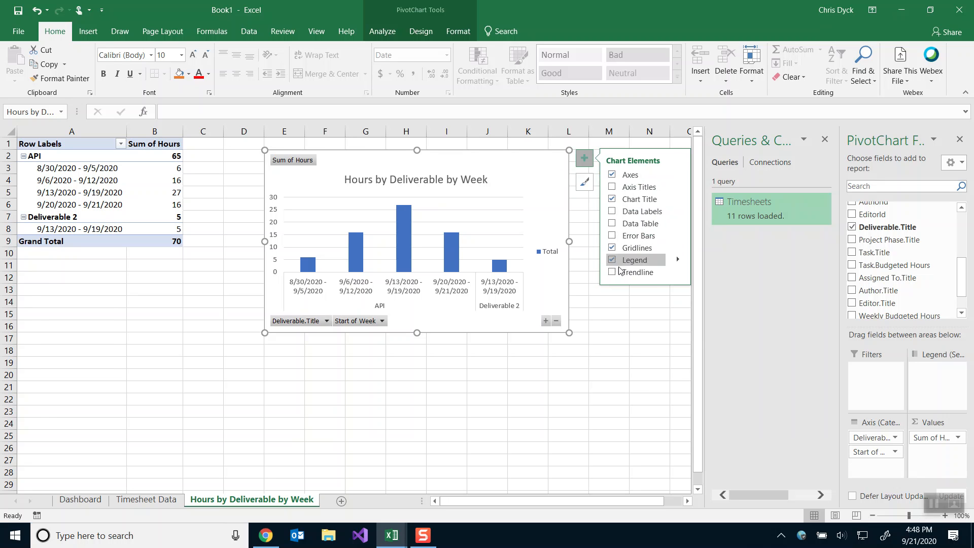
pyautogui.click(678, 259)
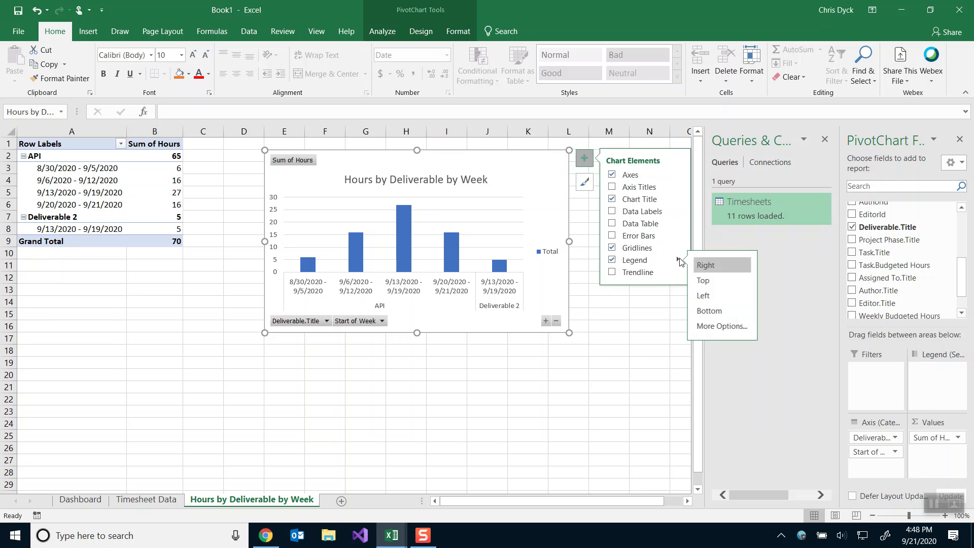
pyautogui.click(708, 313)
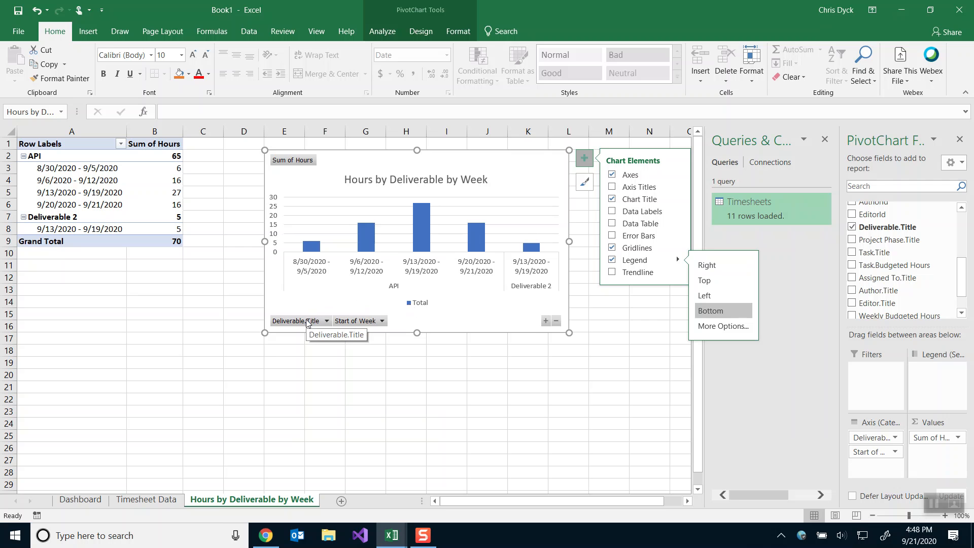
# Filter Start of Week to exclude 8/30–9/5, 9/20–9/21 and >9/21/2020 weeks.
pyautogui.click(363, 321)
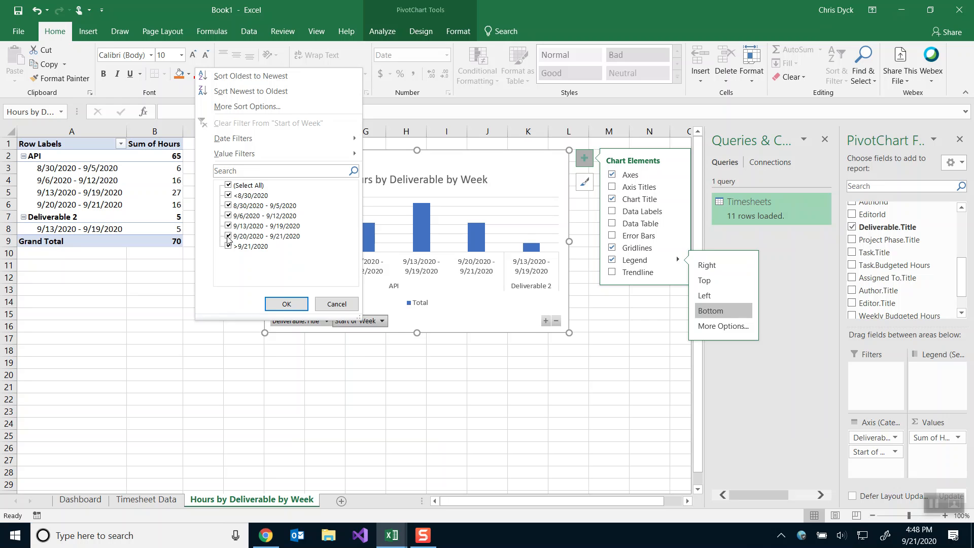
pyautogui.click(229, 205)
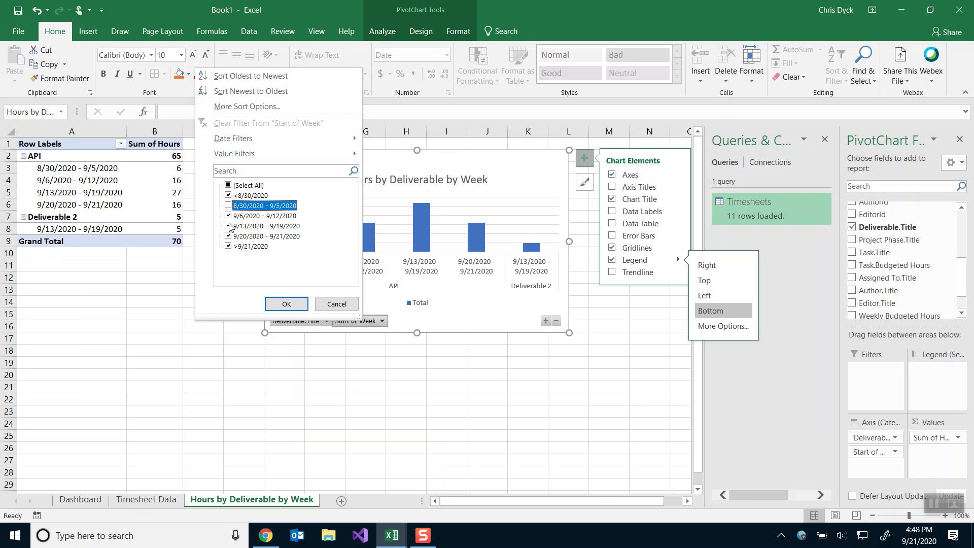
pyautogui.click(228, 236)
pyautogui.click(228, 246)
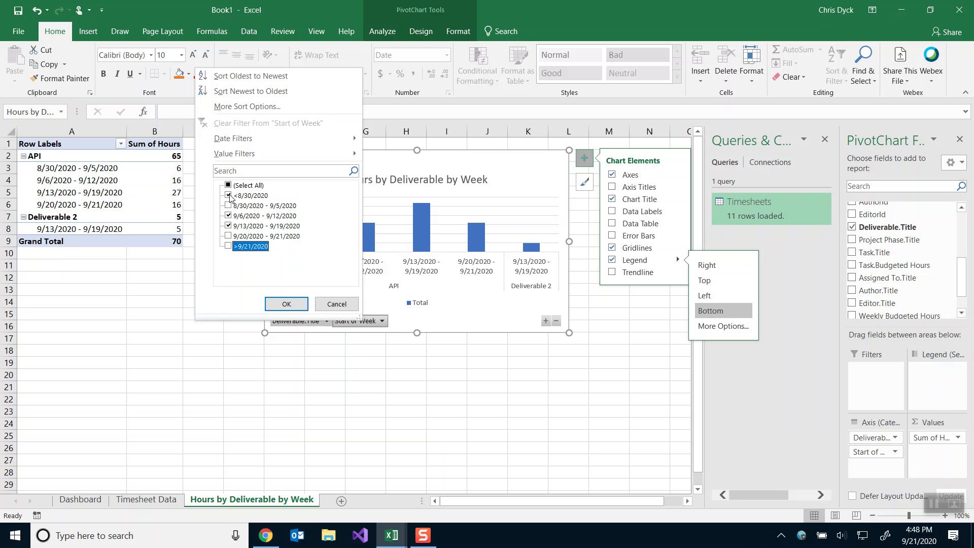
pyautogui.click(287, 303)
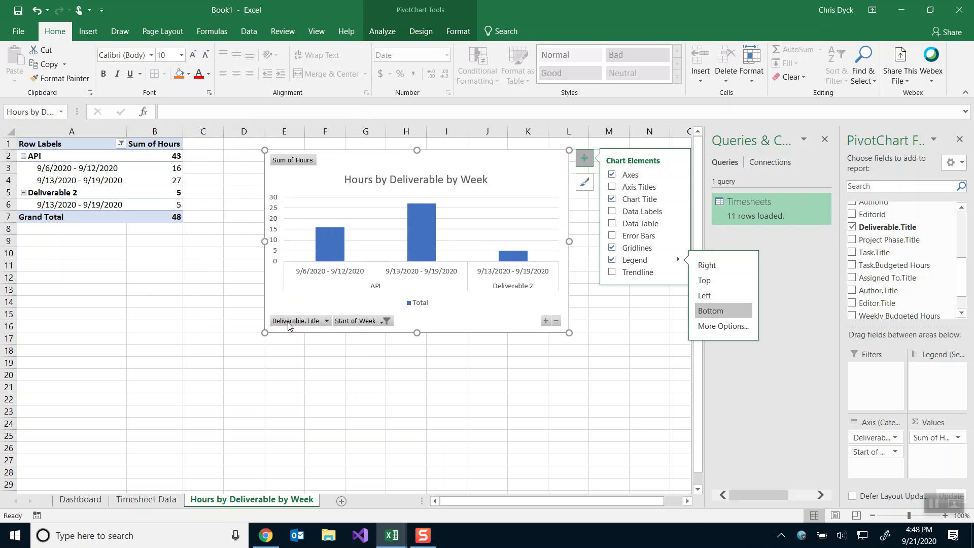
# Exclude Deliverable 2 from the chart and move the chart left toward the pivot table.
pyautogui.click(326, 320)
pyautogui.click(153, 207)
pyautogui.click(210, 305)
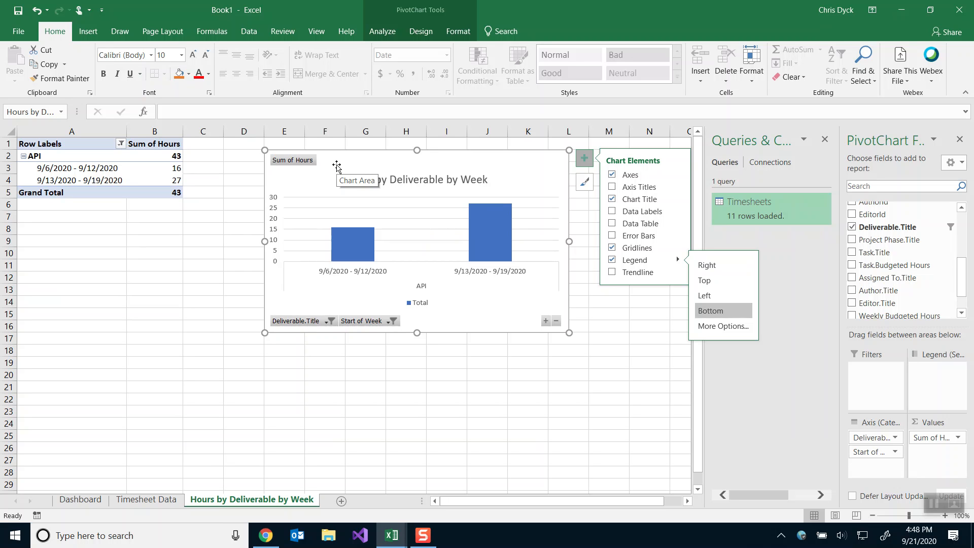
pyautogui.moveTo(336, 167); pyautogui.dragTo(271, 162)
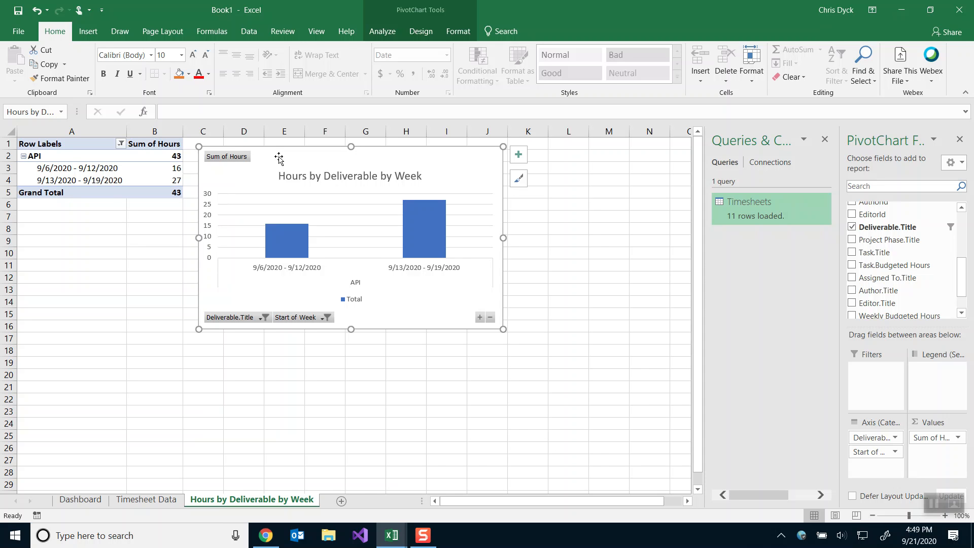
# Switch from Book1 to the Timesheet Data 3.xlsx workbook showing 65 API hours.
pyautogui.hotkey('alt', 'Tab')
pyautogui.hotkey('alt', 'Tab')
pyautogui.hotkey('alt', 'Tab')
pyautogui.hotkey('alt', 'shift', 'Tab')
pyautogui.hotkey('alt', 'Tab')
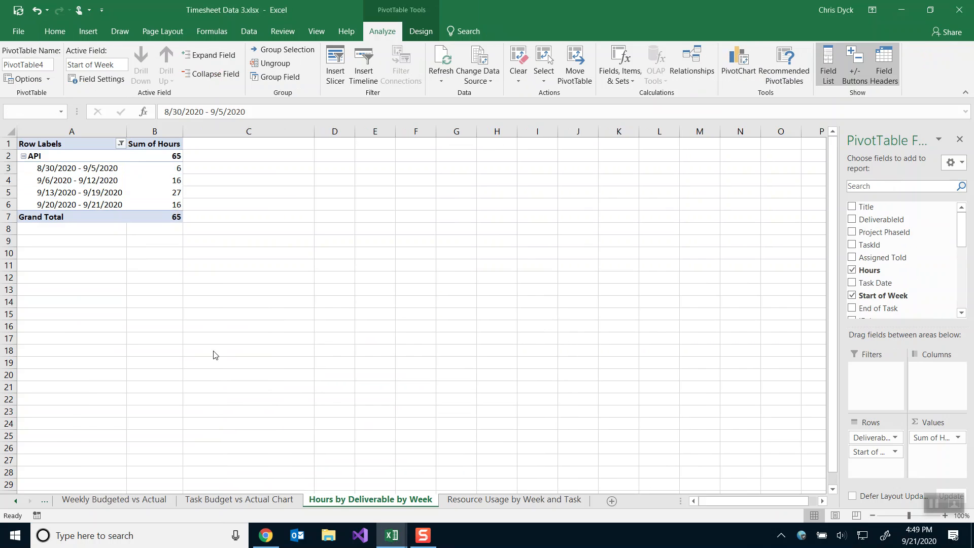
# Go to the Dashboard sheet and select the Project Cost by Person and Deliverable chart.
pyautogui.rightClick(15, 501)
pyautogui.click(26, 323)
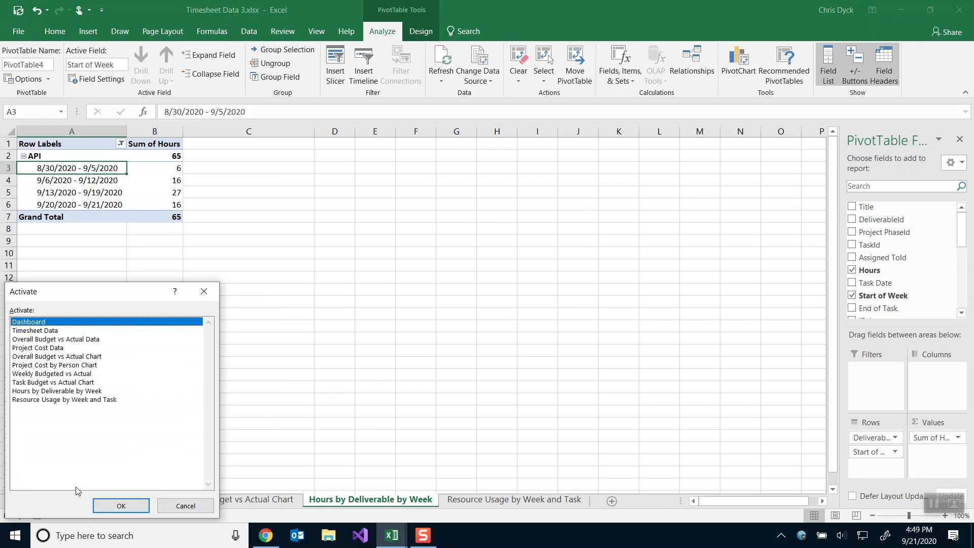
pyautogui.click(116, 505)
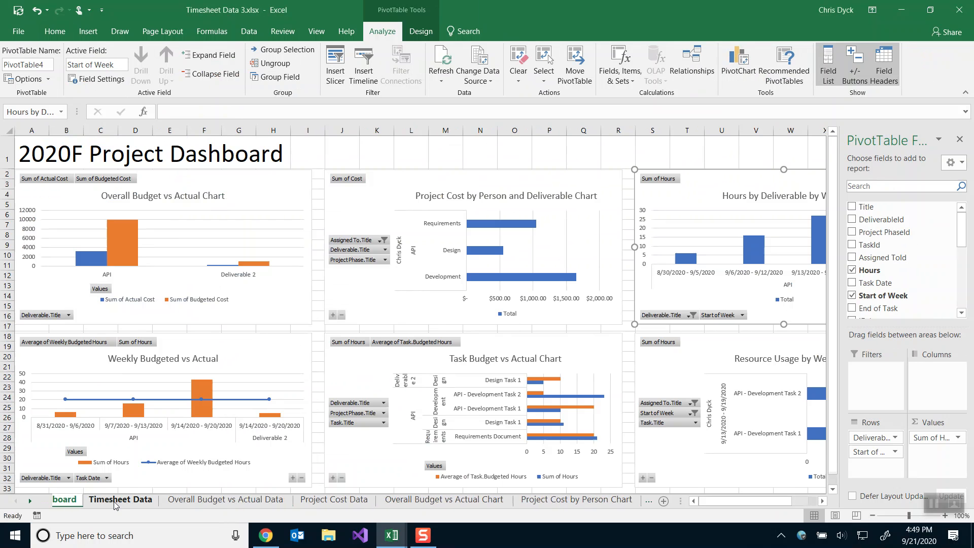
pyautogui.click(386, 179)
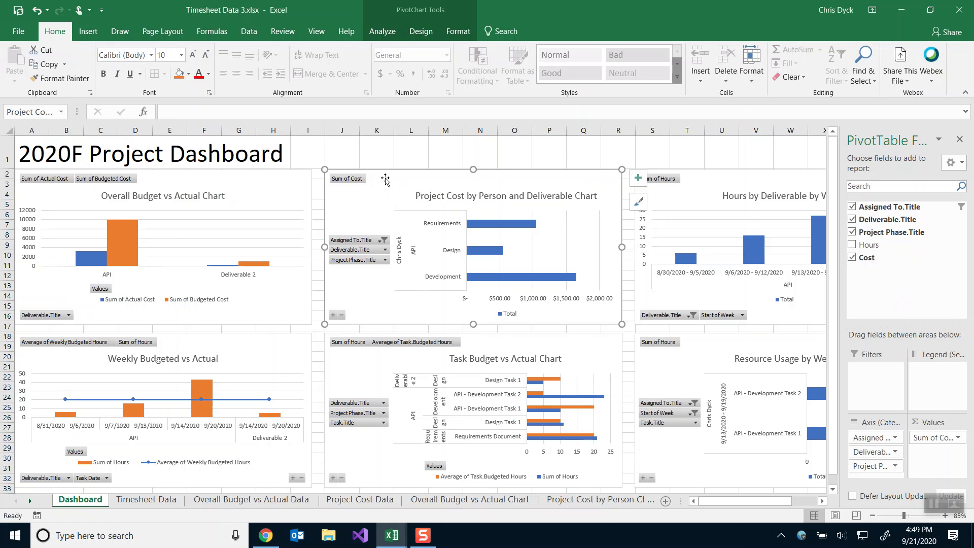
pyautogui.click(959, 139)
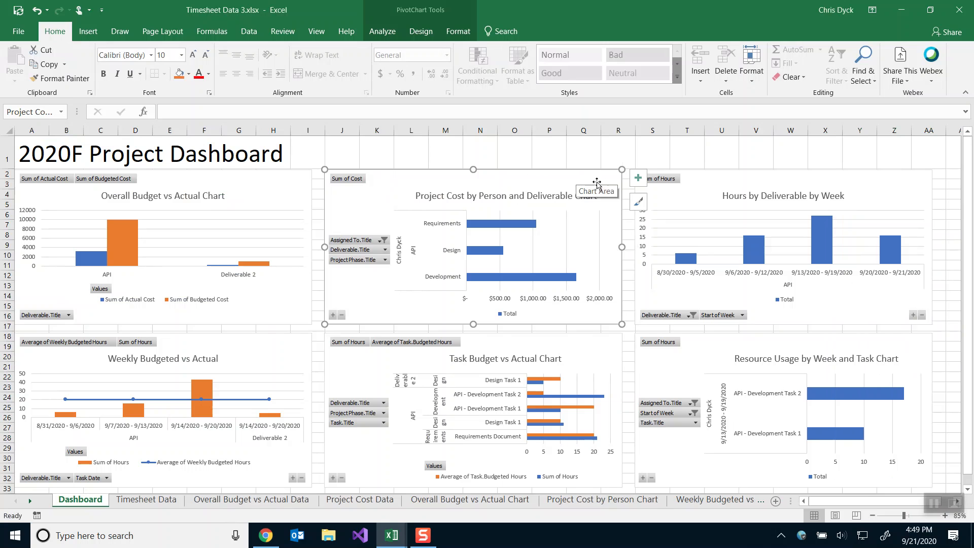
# Check the chart's size in Format Chart Area: 2.99" high by 5.75" wide.
pyautogui.click(637, 203)
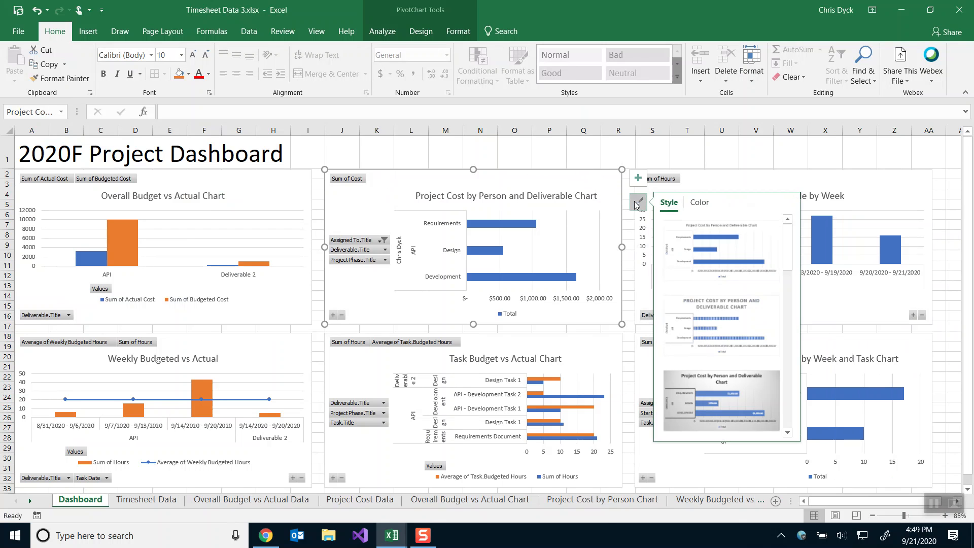
pyautogui.rightClick(594, 184)
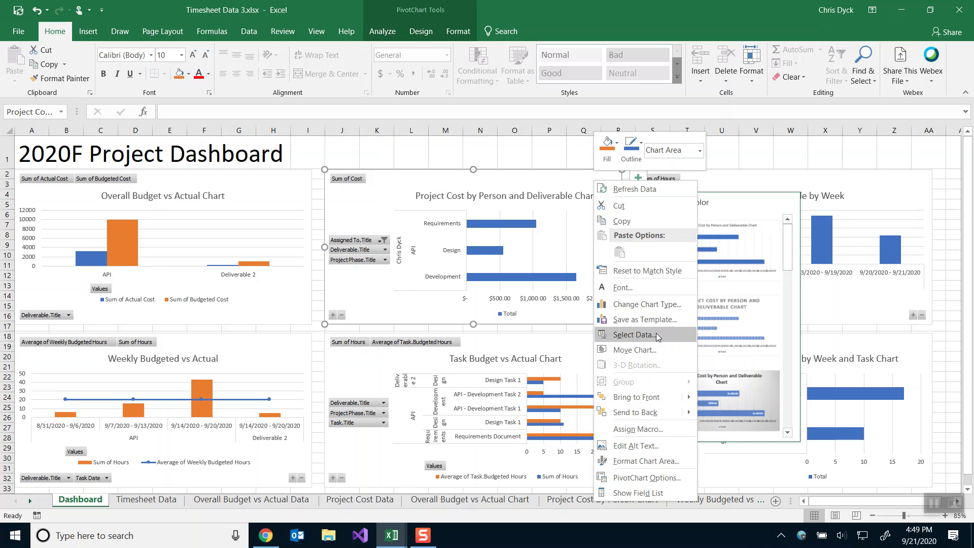
pyautogui.click(632, 460)
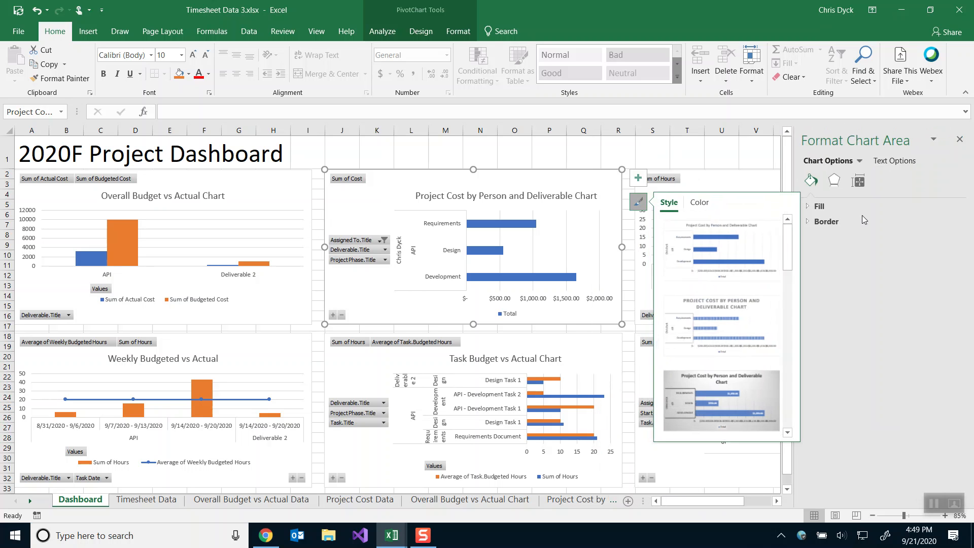
pyautogui.click(861, 181)
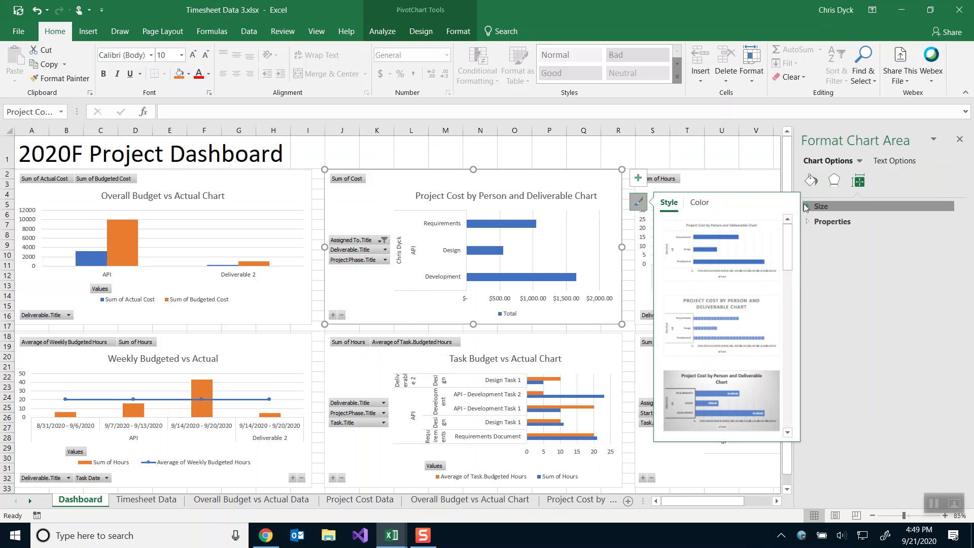
pyautogui.click(818, 207)
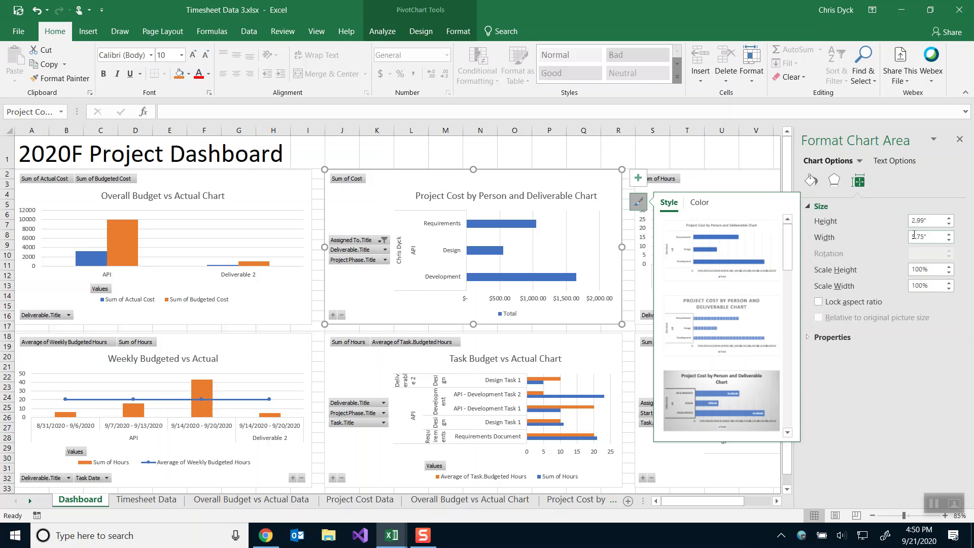
pyautogui.click(641, 204)
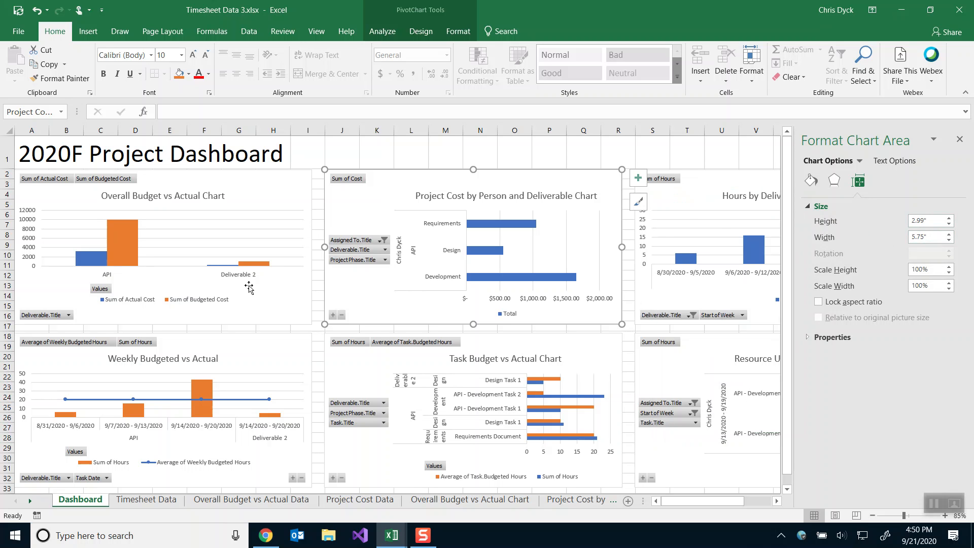
# In Book1, set the Hours by Deliverable by Week chart's width to 5.75".
pyautogui.hotkey('alt', 'Tab')
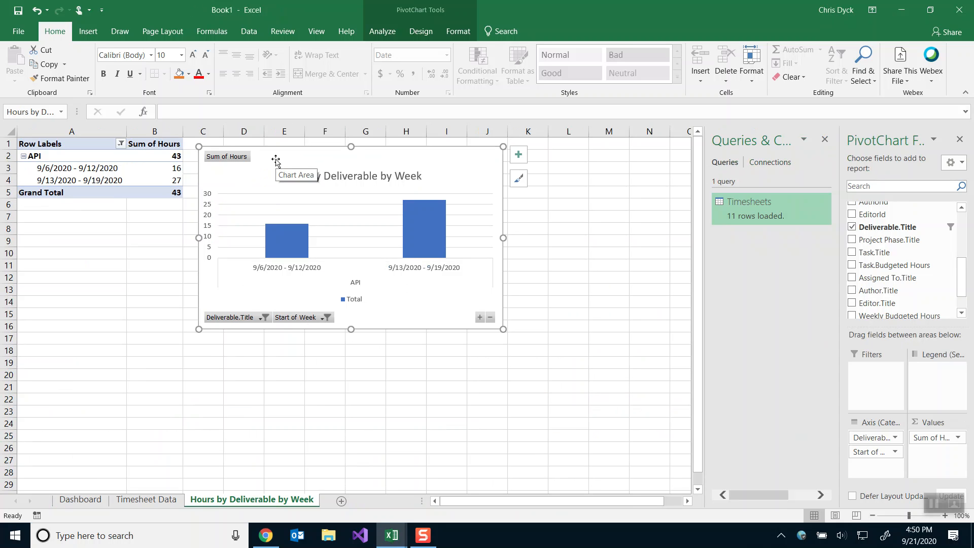
pyautogui.rightClick(432, 158)
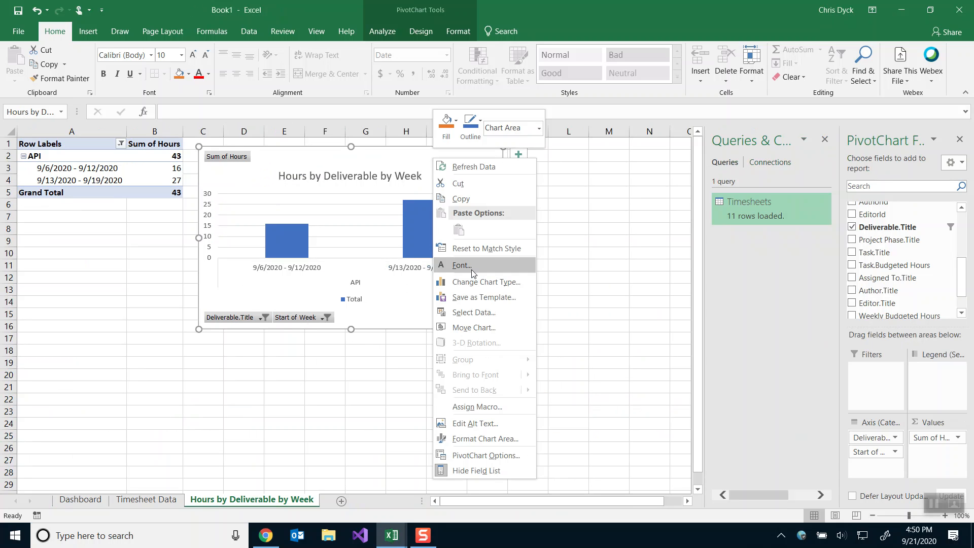
pyautogui.click(469, 437)
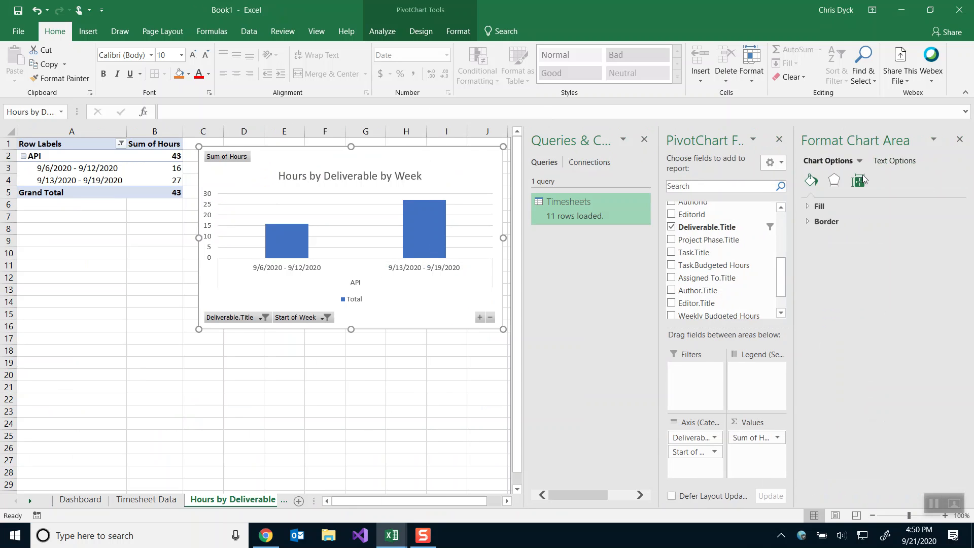
pyautogui.click(858, 180)
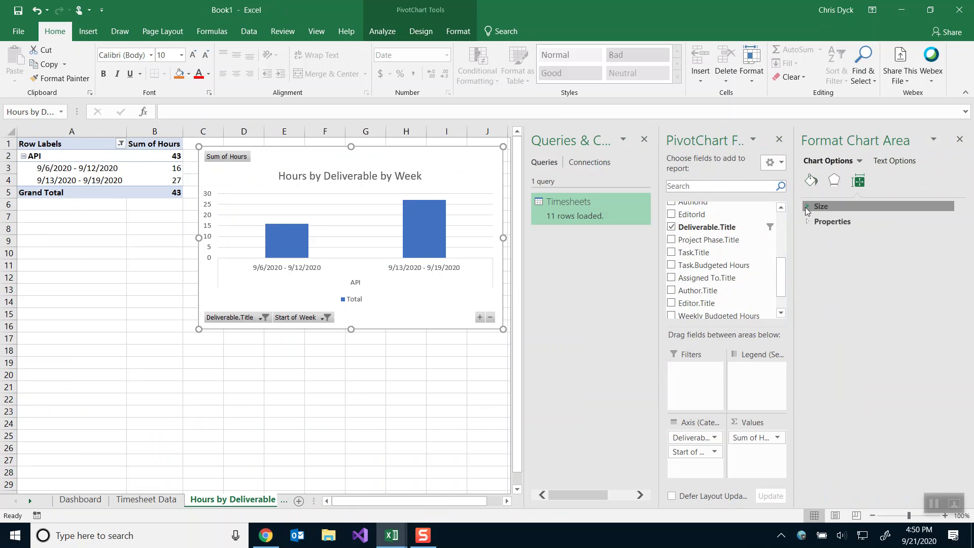
pyautogui.click(811, 206)
pyautogui.click(925, 239)
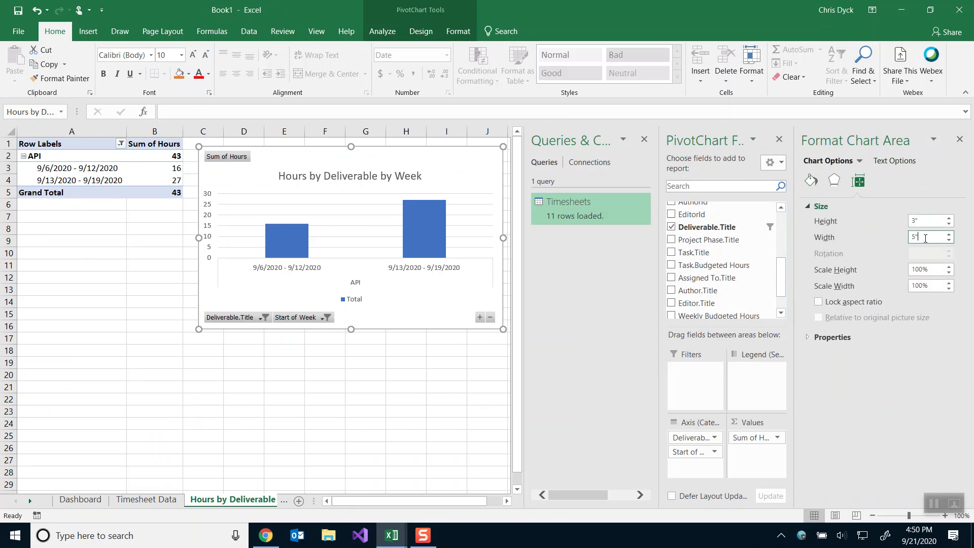
pyautogui.write('.785')
pyautogui.press('BackSpace')
pyautogui.press('BackSpace')
pyautogui.write('5')
pyautogui.press('Return')
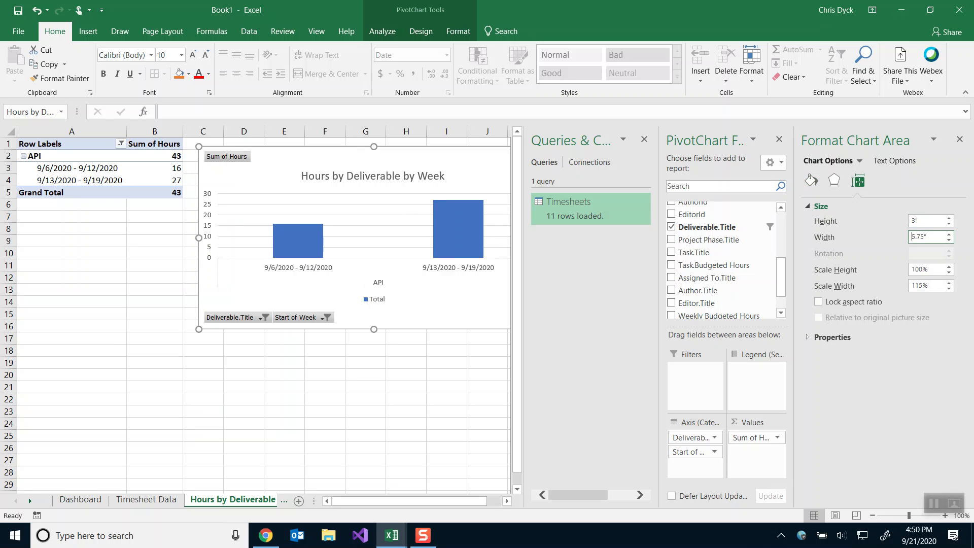
pyautogui.click(959, 140)
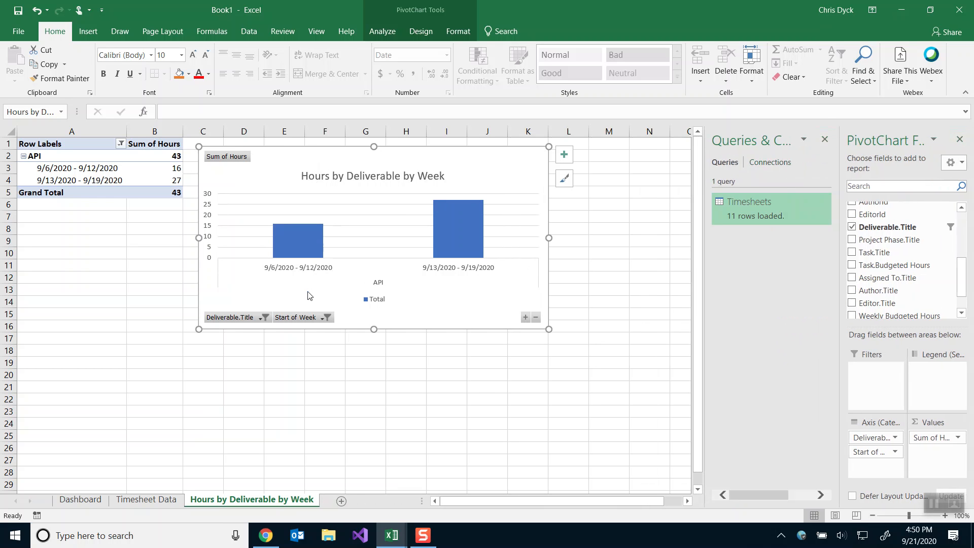
pyautogui.click(293, 411)
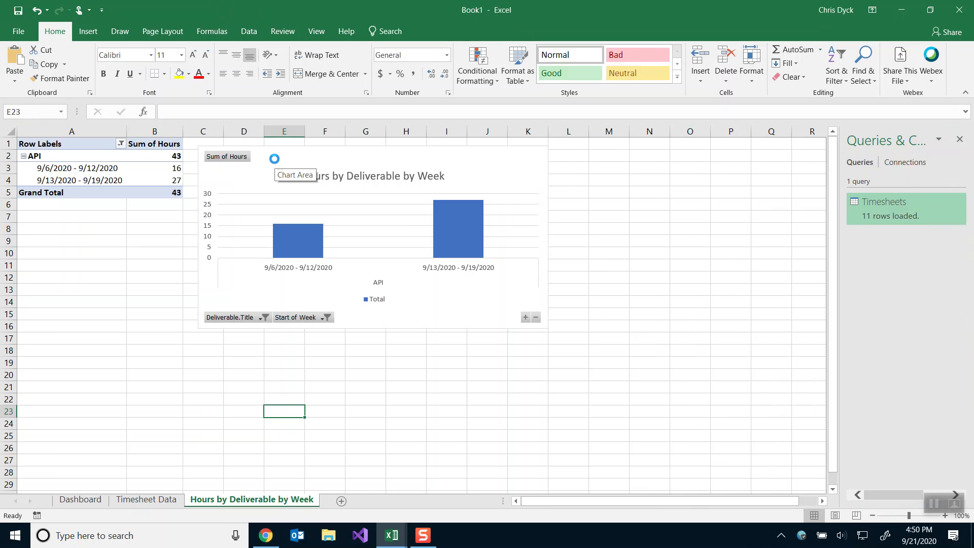
# Save Book1 to the team site's Shared Documents library as Timesheet Data Video.xlsx.
pyautogui.hotkey('ctrl', 's')
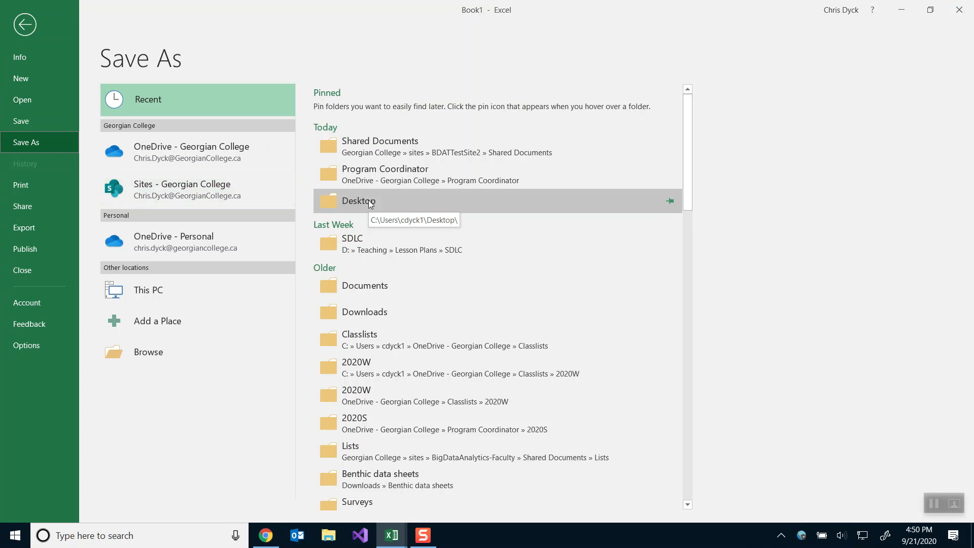
pyautogui.click(154, 186)
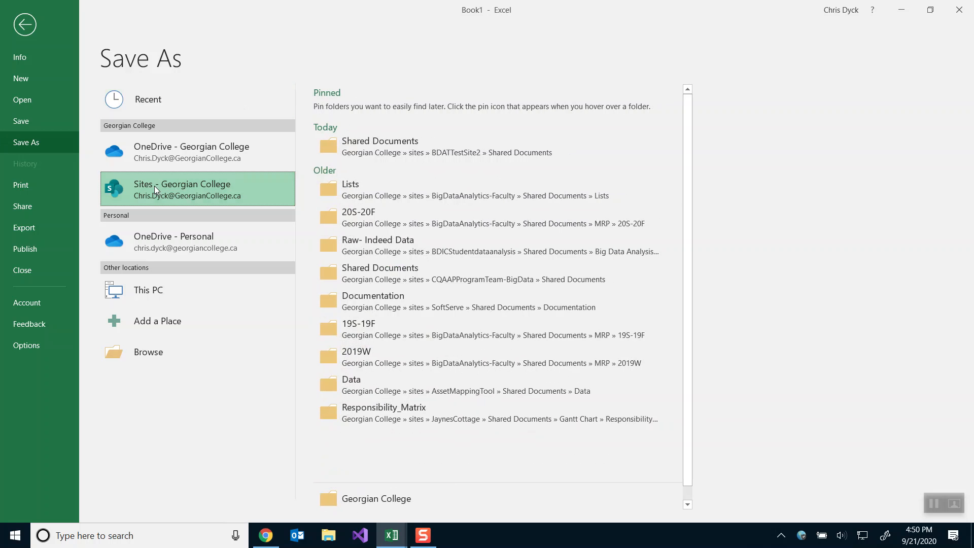
pyautogui.click(391, 140)
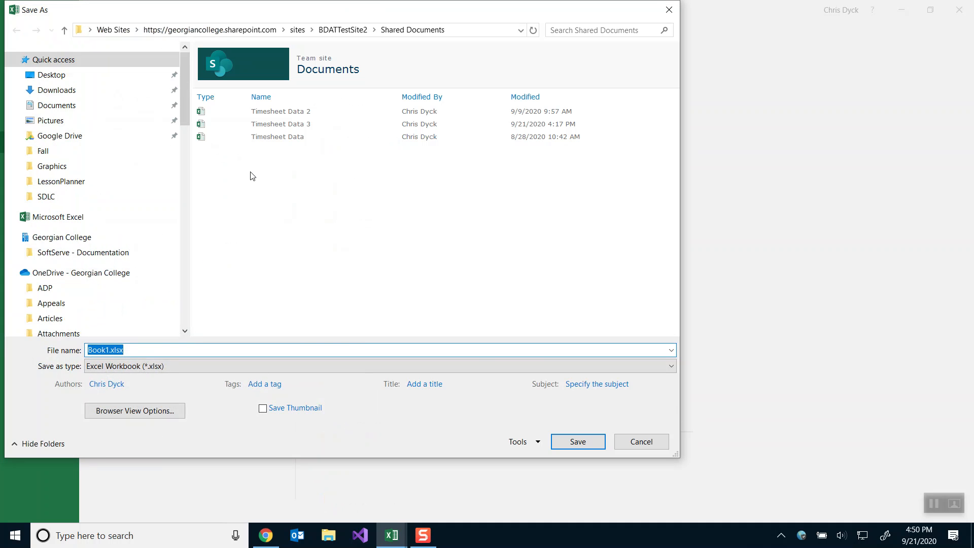
pyautogui.click(280, 137)
pyautogui.click(138, 349)
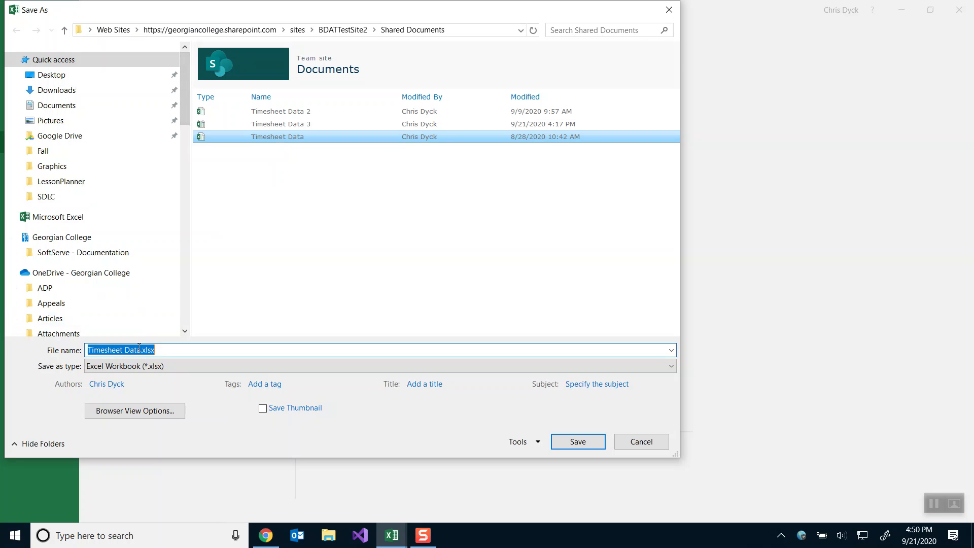
pyautogui.click(139, 349)
pyautogui.write('Video')
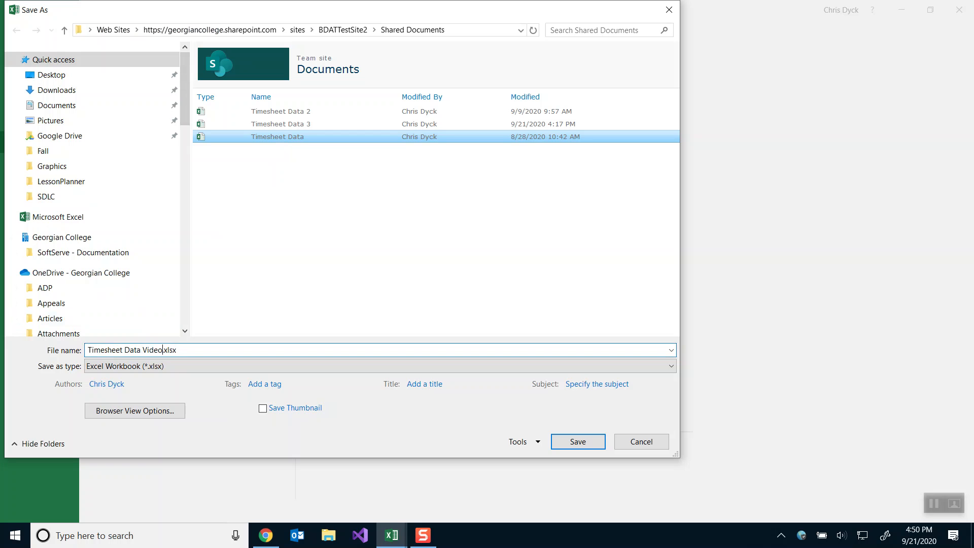
pyautogui.hotkey('ctrl', 'a')
pyautogui.press('Return')
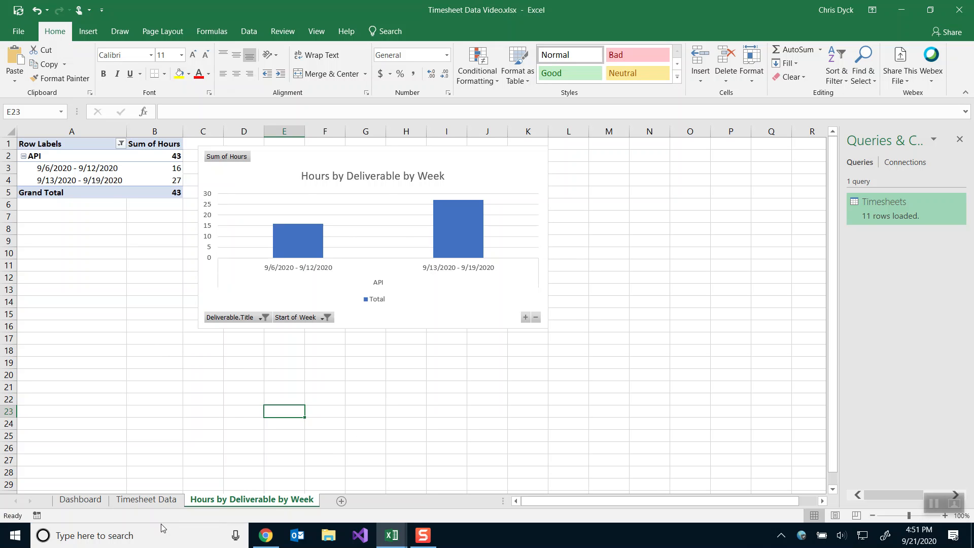
# In Timesheet Data 3.xlsx, select a cell in the Project Cost Data table and show its Query commands.
pyautogui.hotkey('alt', 'Tab')
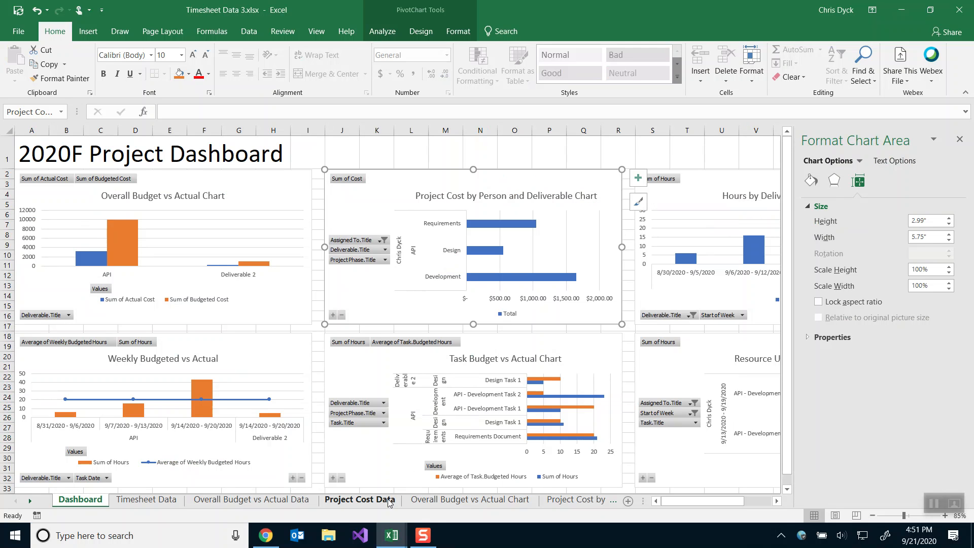
pyautogui.click(340, 502)
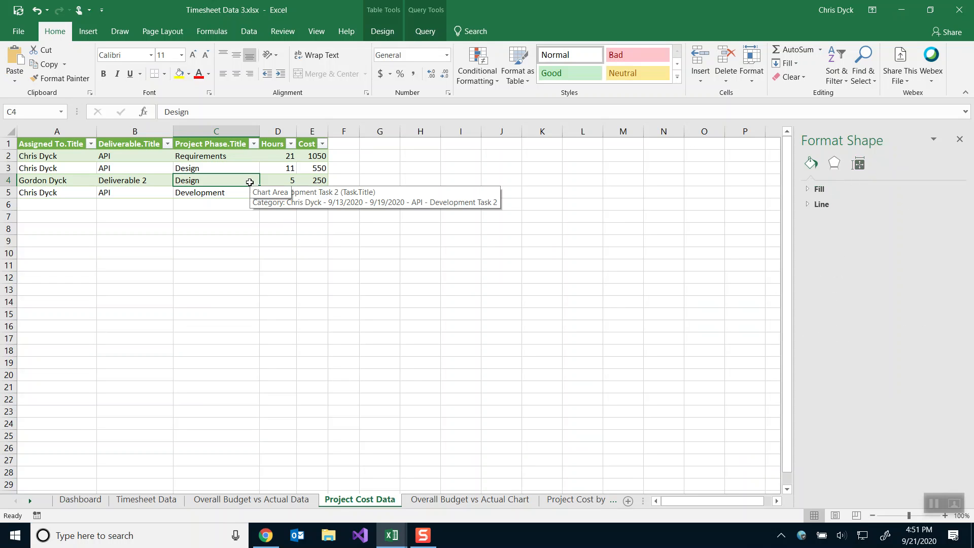
pyautogui.click(192, 159)
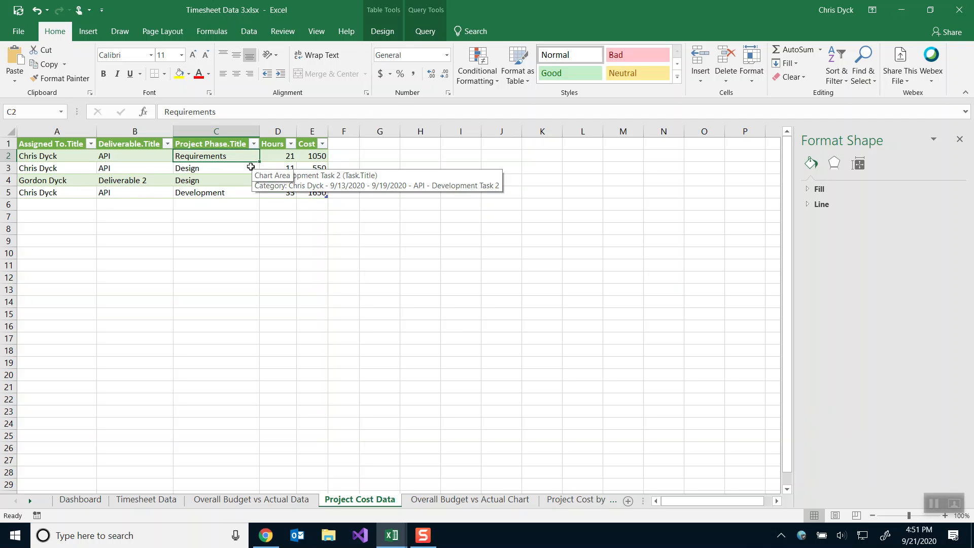
pyautogui.click(420, 31)
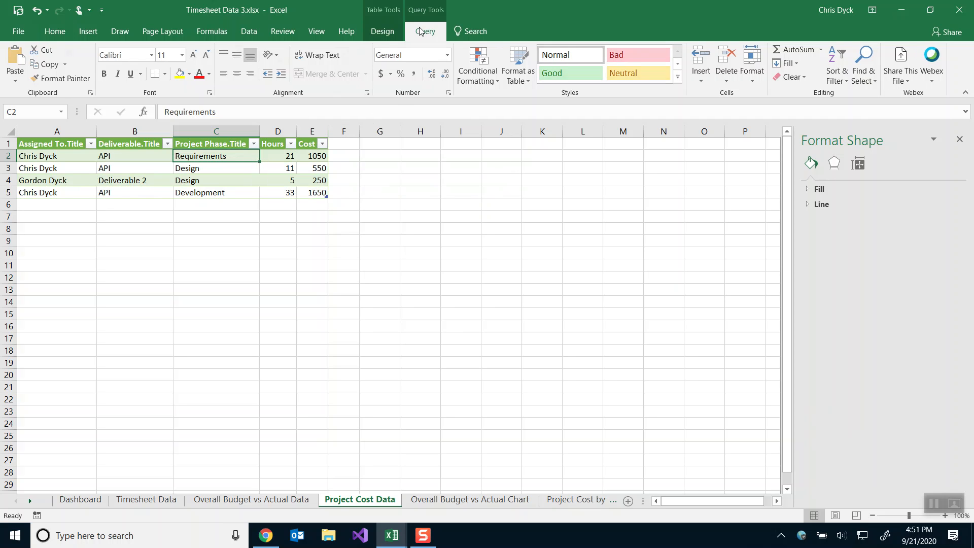
# Edit the query and review its Source and Grouped Rows steps without changing the grouping.
pyautogui.click(14, 60)
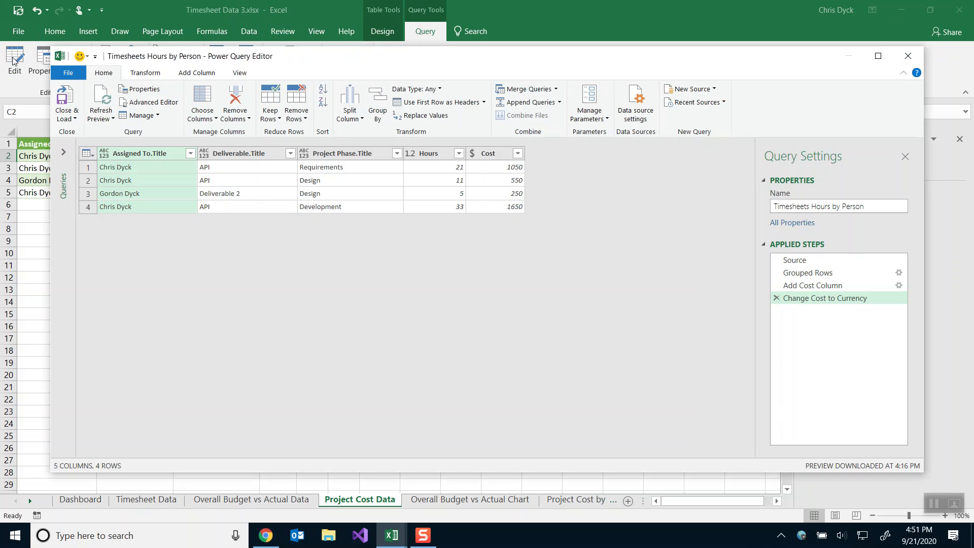
pyautogui.click(803, 260)
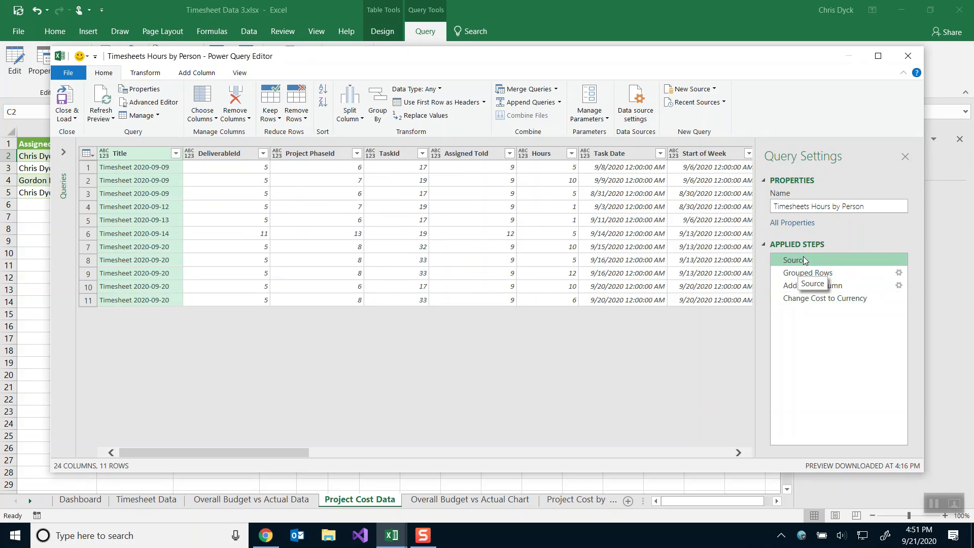
pyautogui.click(804, 274)
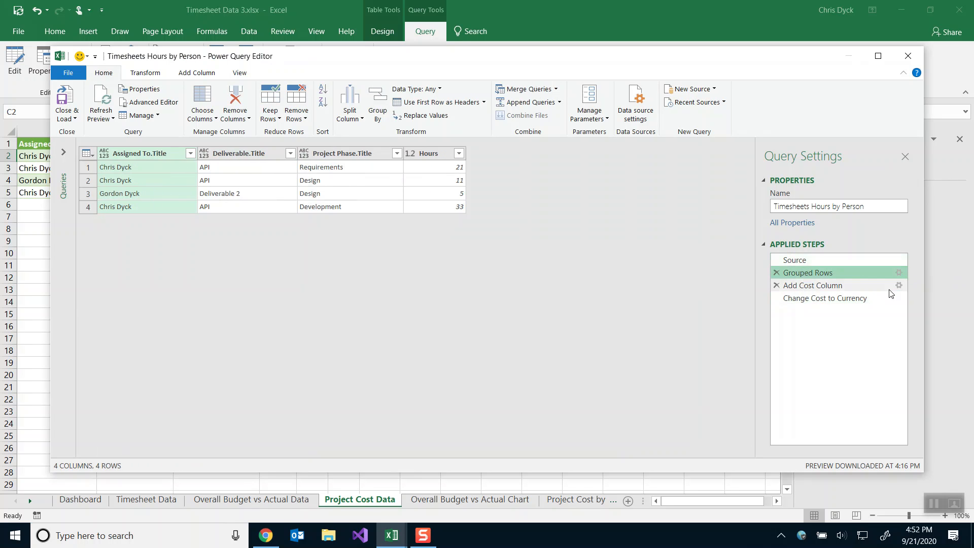
pyautogui.click(898, 273)
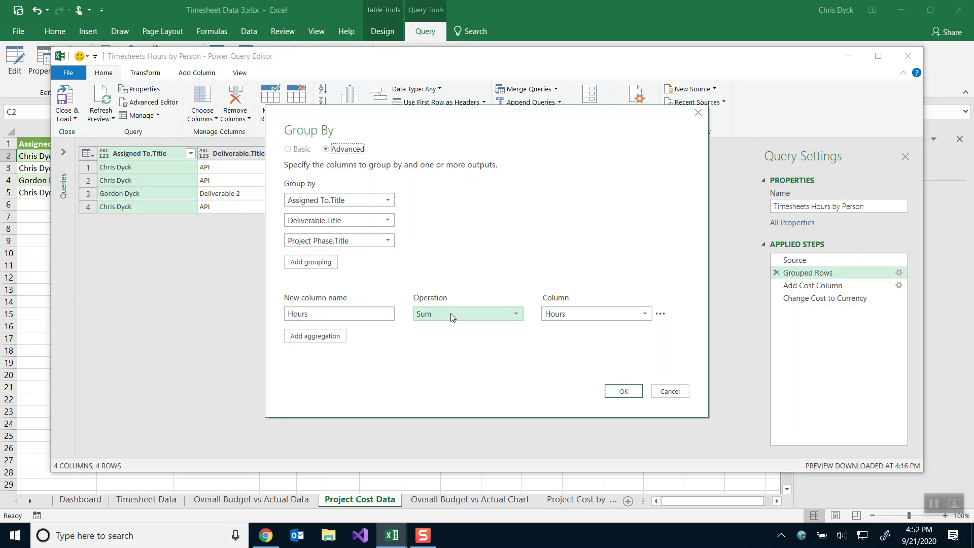
pyautogui.click(669, 391)
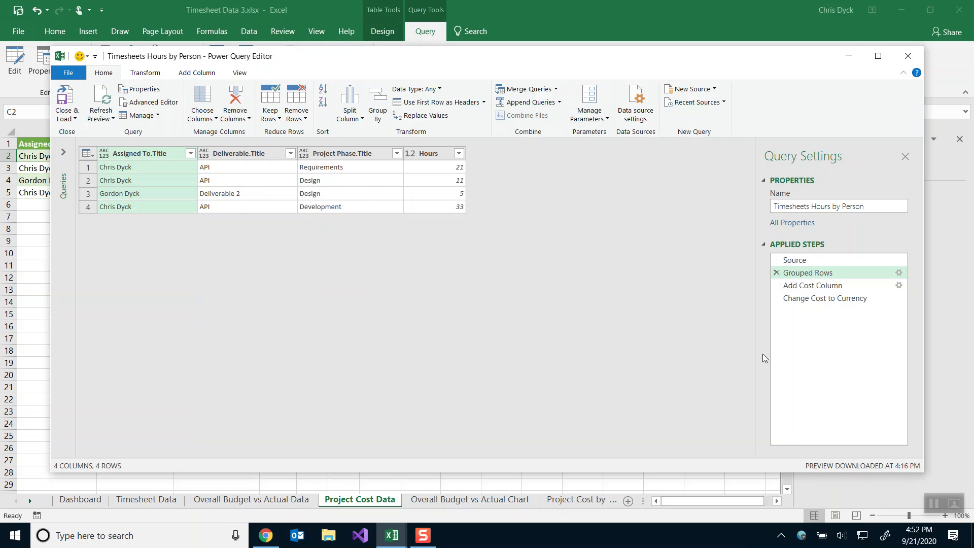
# Preview the Add Cost Column and Change Cost to Currency steps, then close the query editor.
pyautogui.click(807, 287)
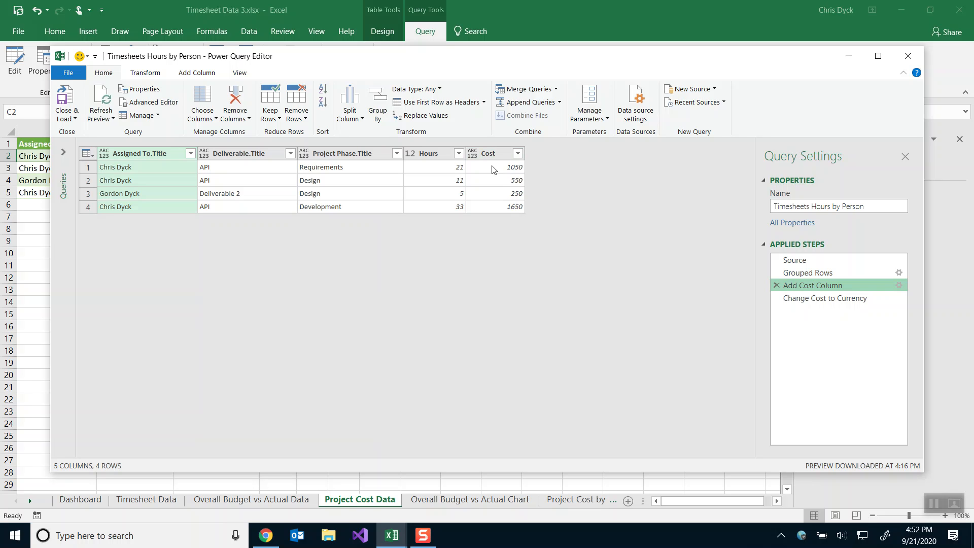
pyautogui.click(809, 299)
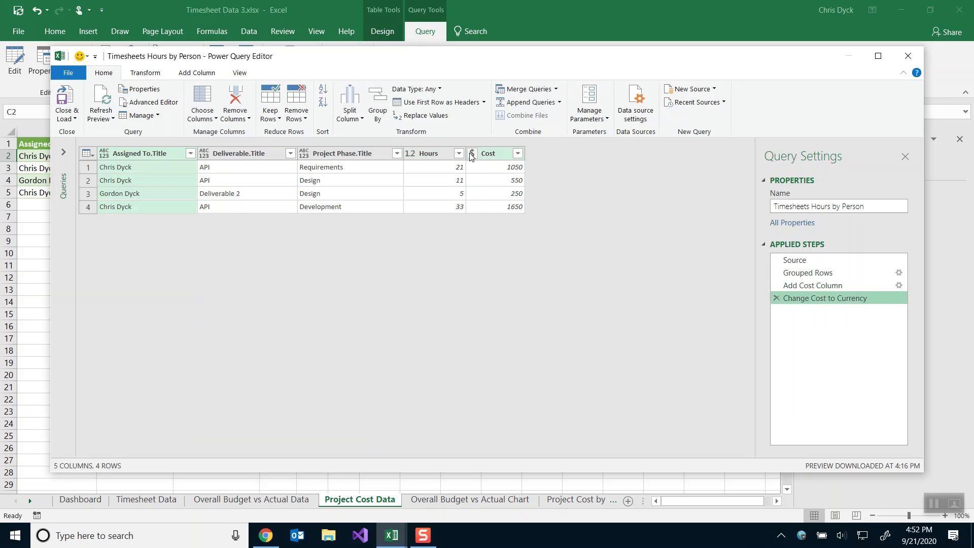
pyautogui.click(796, 284)
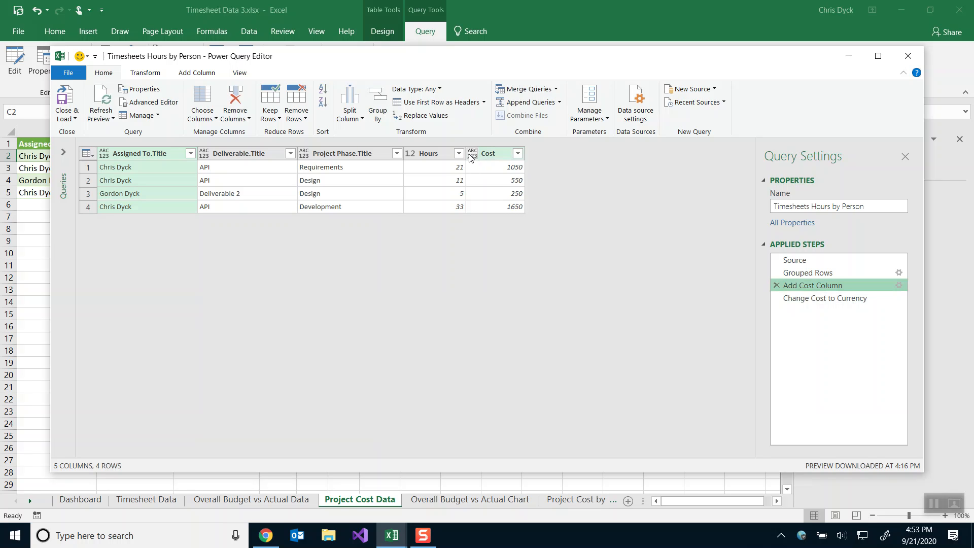
pyautogui.click(803, 297)
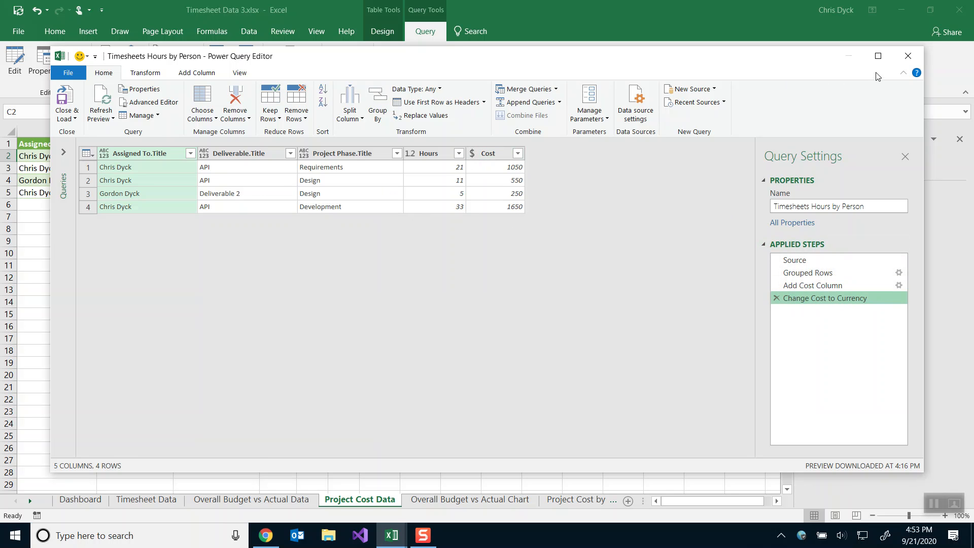
pyautogui.click(907, 54)
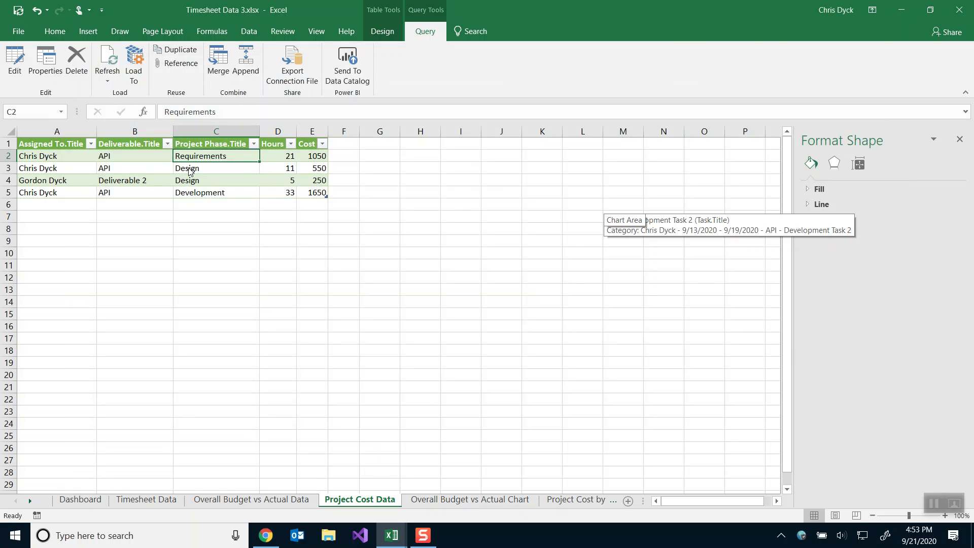
pyautogui.hotkey('alt', 'Tab')
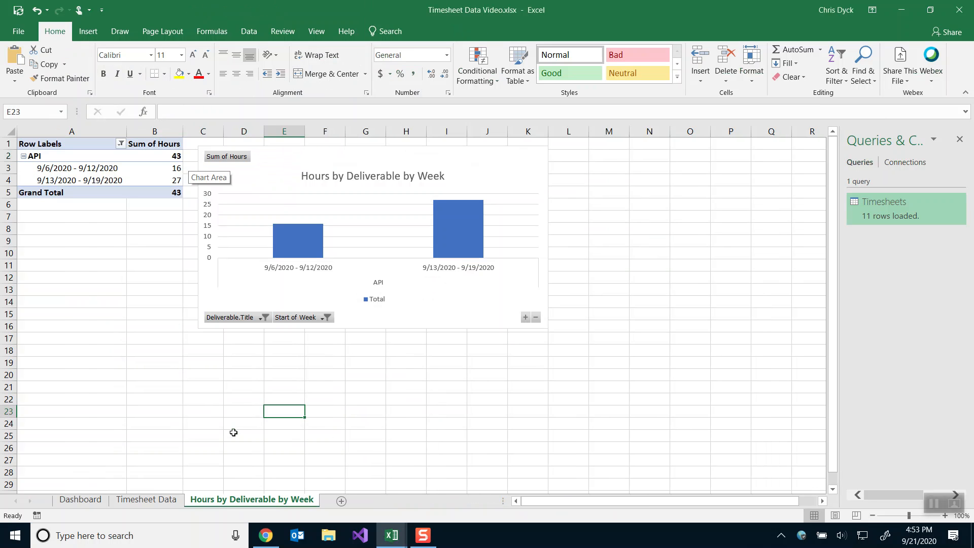
# Add a blank Sheet5, then select a cell in the Timesheet Data table.
pyautogui.click(341, 501)
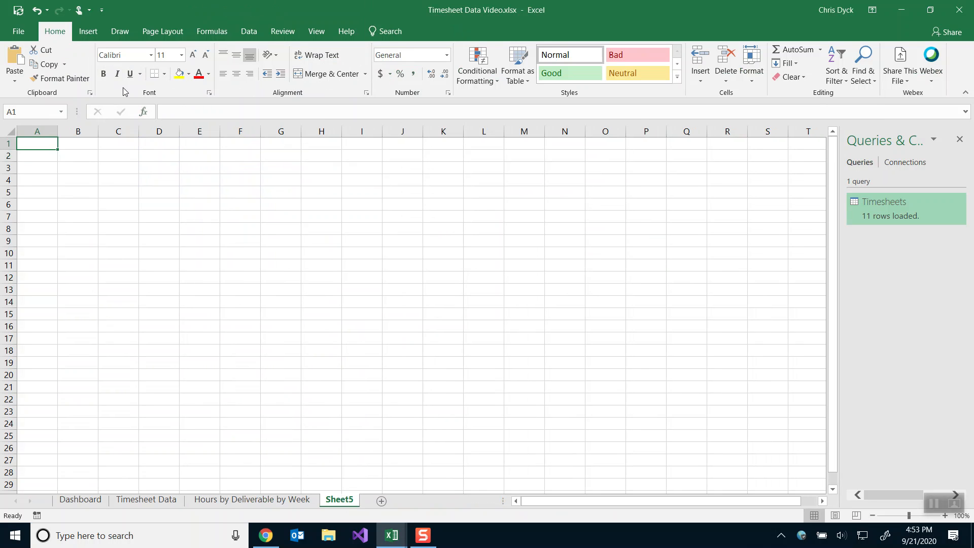
pyautogui.click(250, 32)
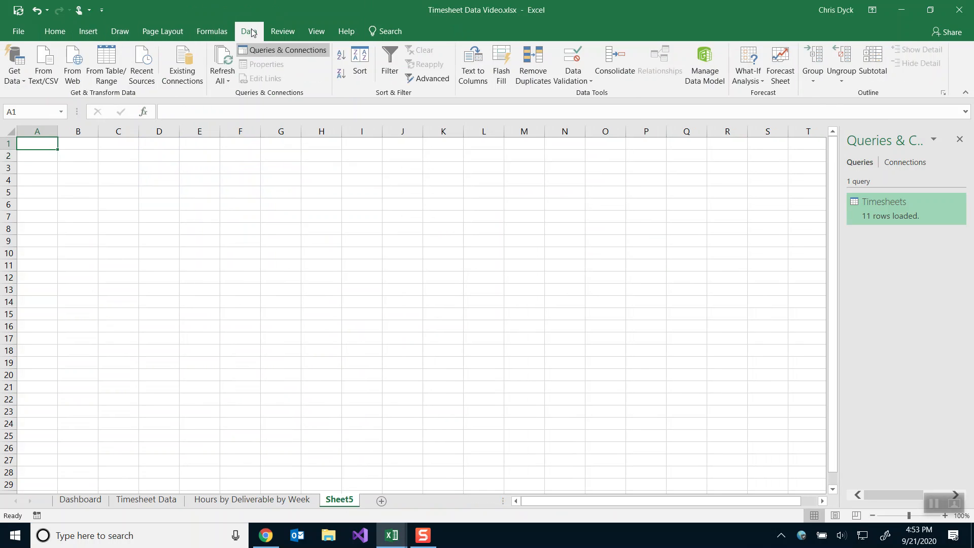
pyautogui.click(113, 58)
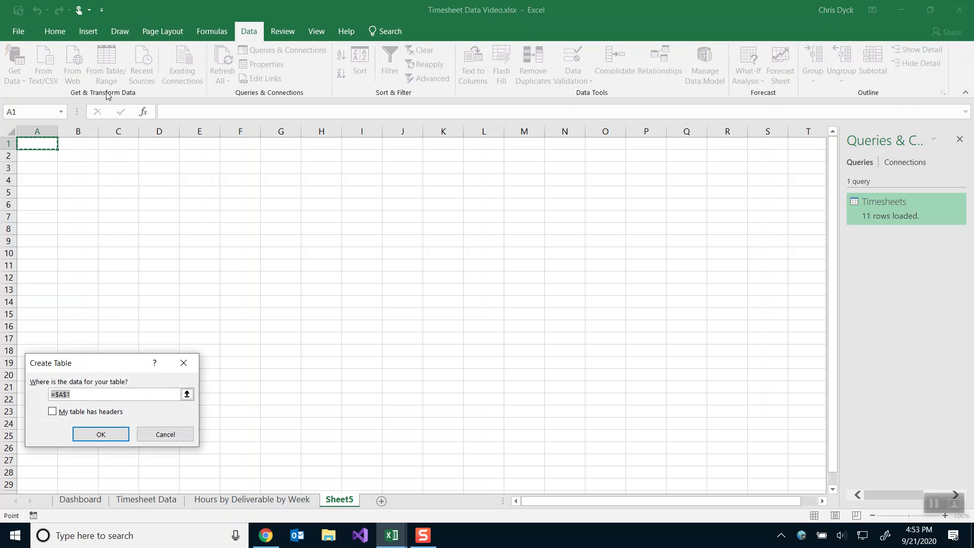
pyautogui.click(159, 435)
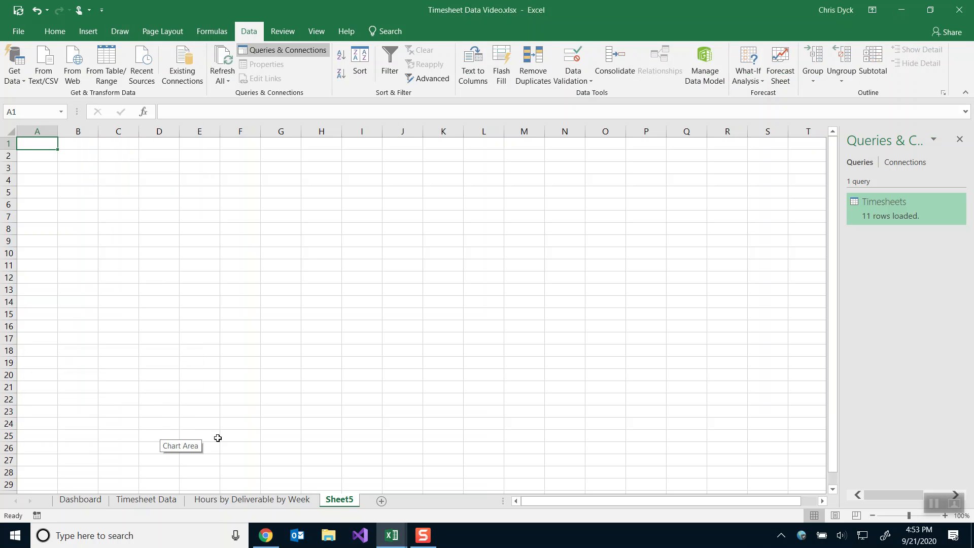
pyautogui.click(146, 501)
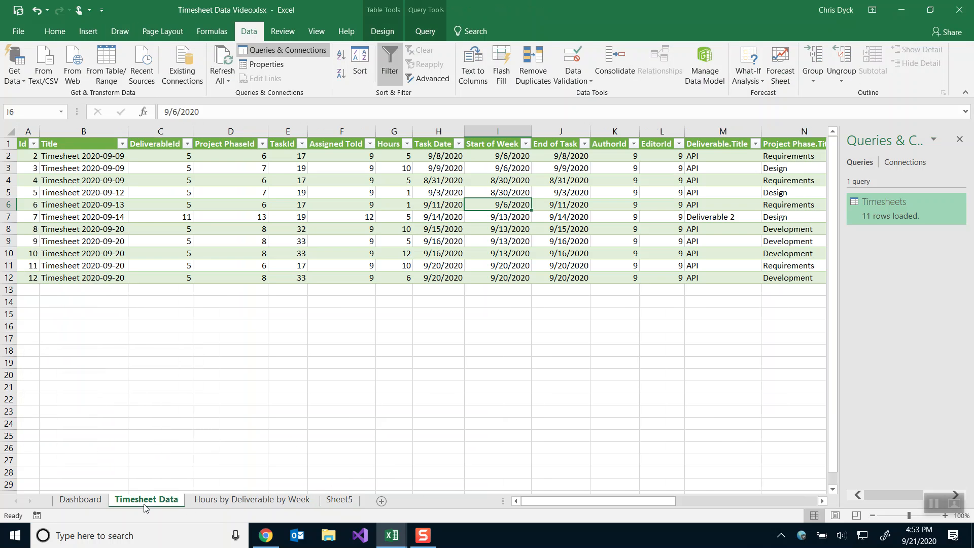
pyautogui.click(258, 226)
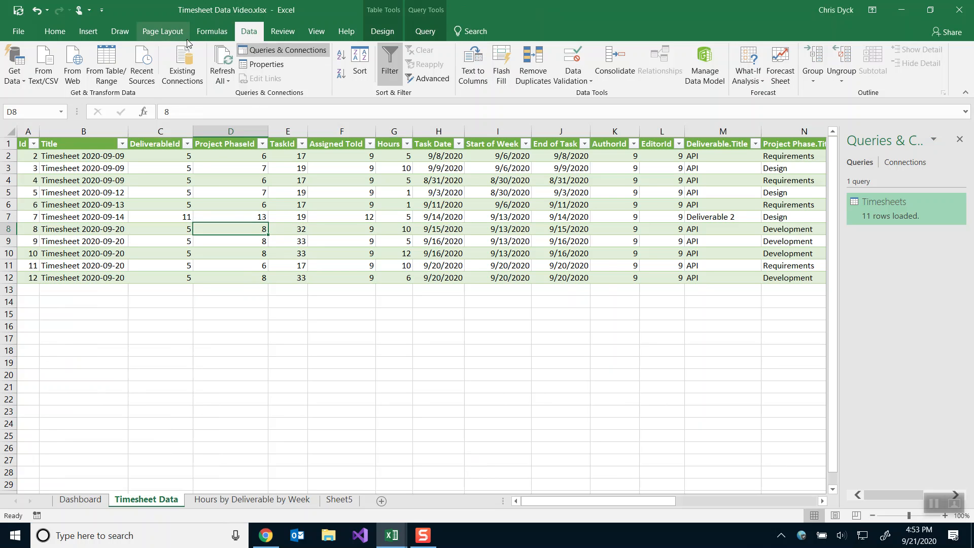
# Load the timesheet table into Power Query and rename the query Project Cost Data.
pyautogui.click(107, 62)
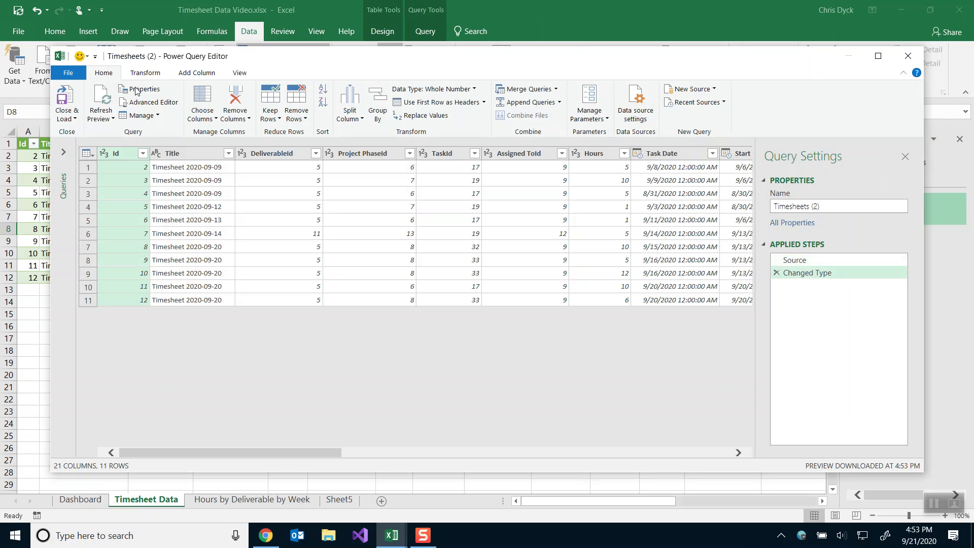
pyautogui.click(845, 206)
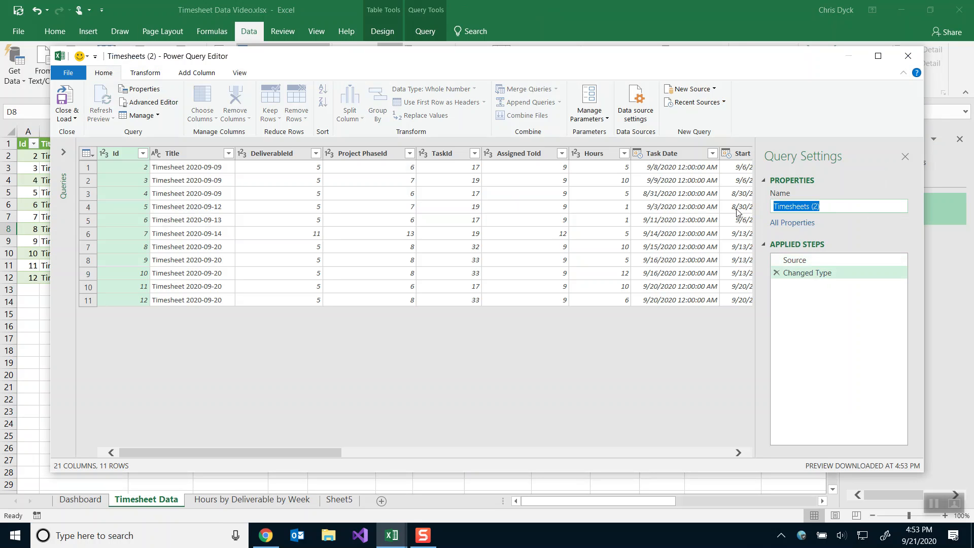
pyautogui.write('Project Cost Data')
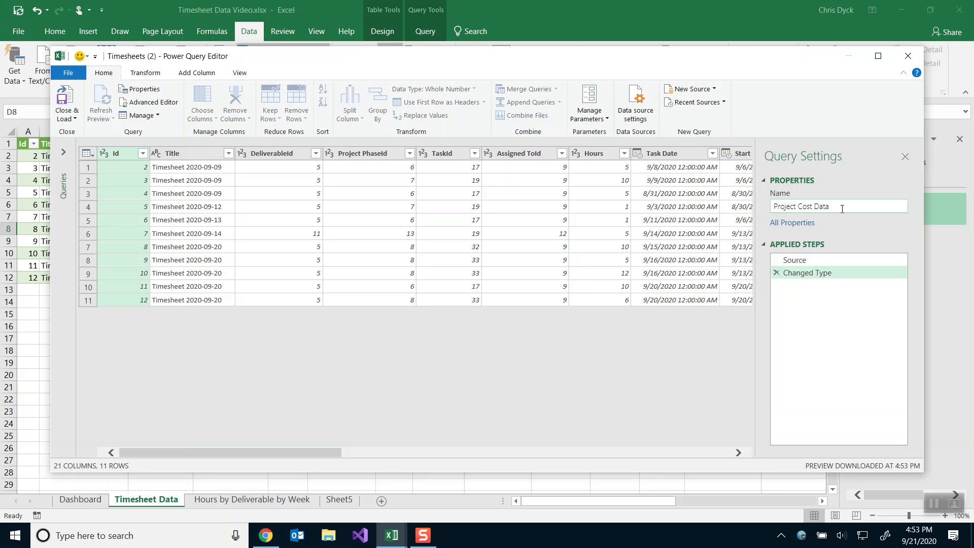
pyautogui.press('Return')
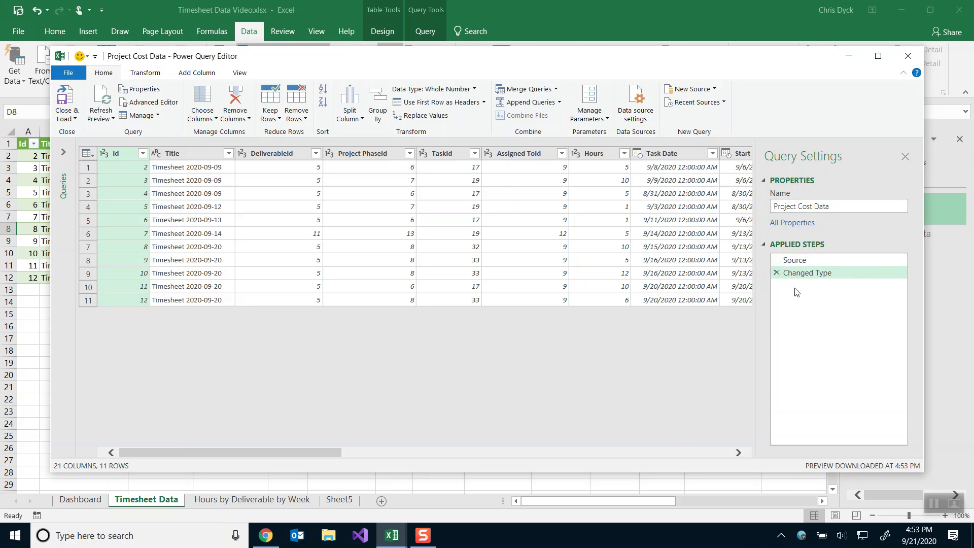
pyautogui.click(381, 111)
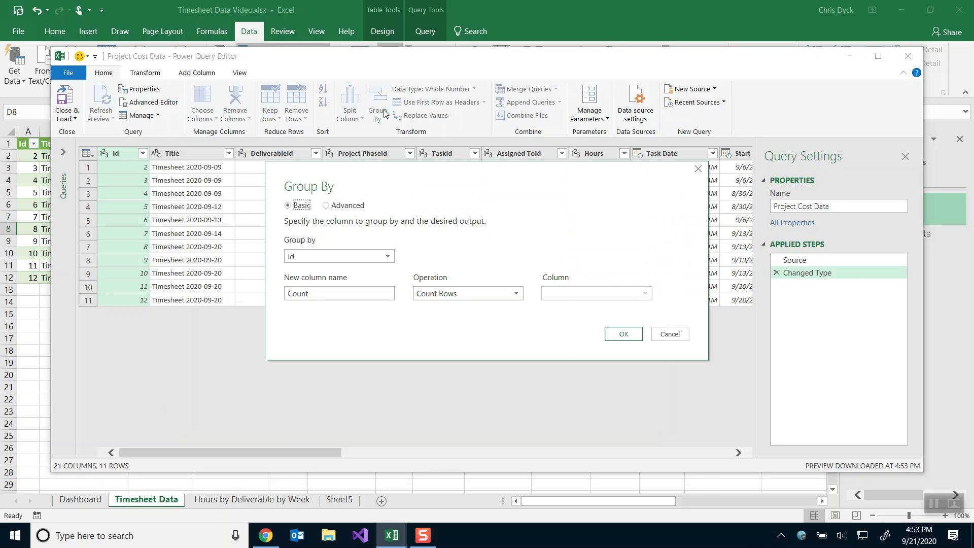
# Group by Assigned To.Title, Deliverable.Title and Project Phase.Title using advanced grouping.
pyautogui.click(344, 206)
pyautogui.click(335, 257)
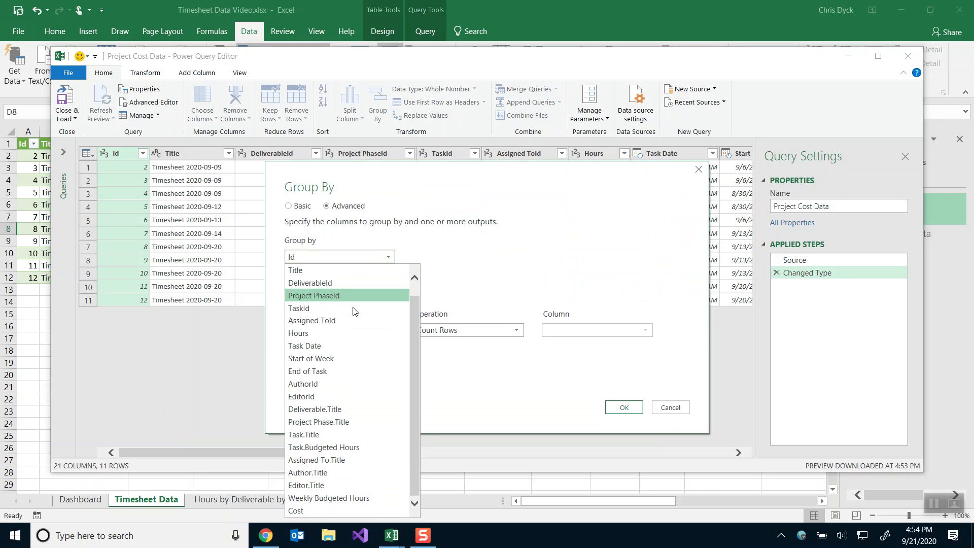
pyautogui.click(337, 466)
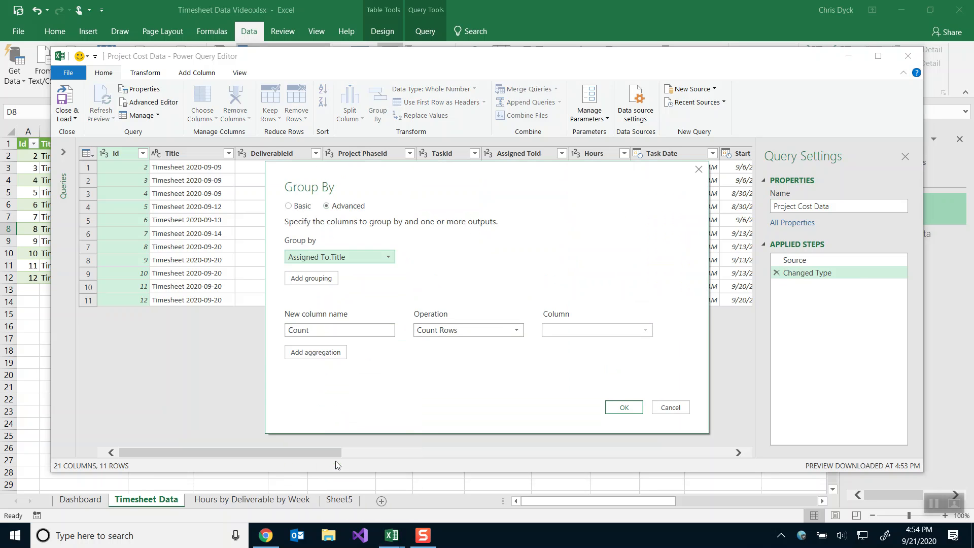
pyautogui.click(325, 281)
pyautogui.click(332, 278)
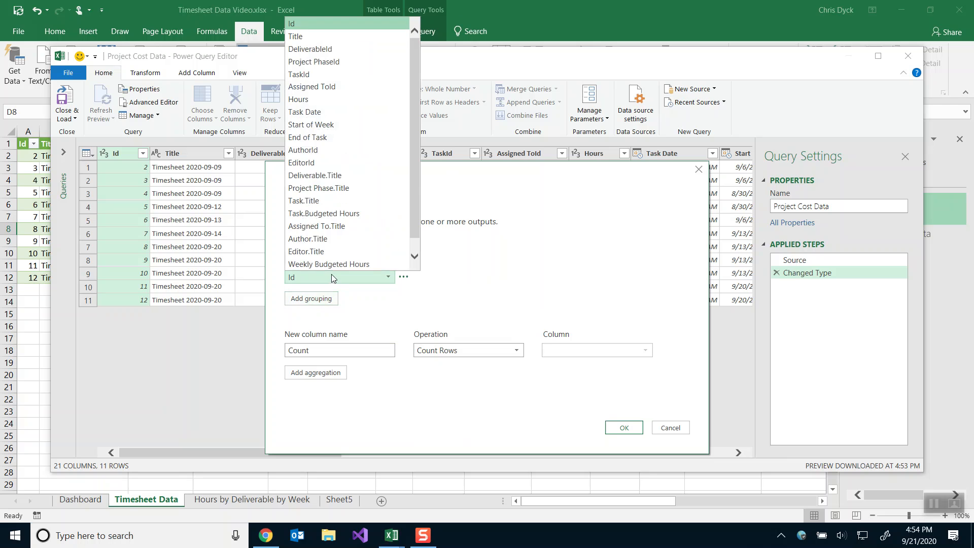
pyautogui.click(342, 174)
pyautogui.click(319, 299)
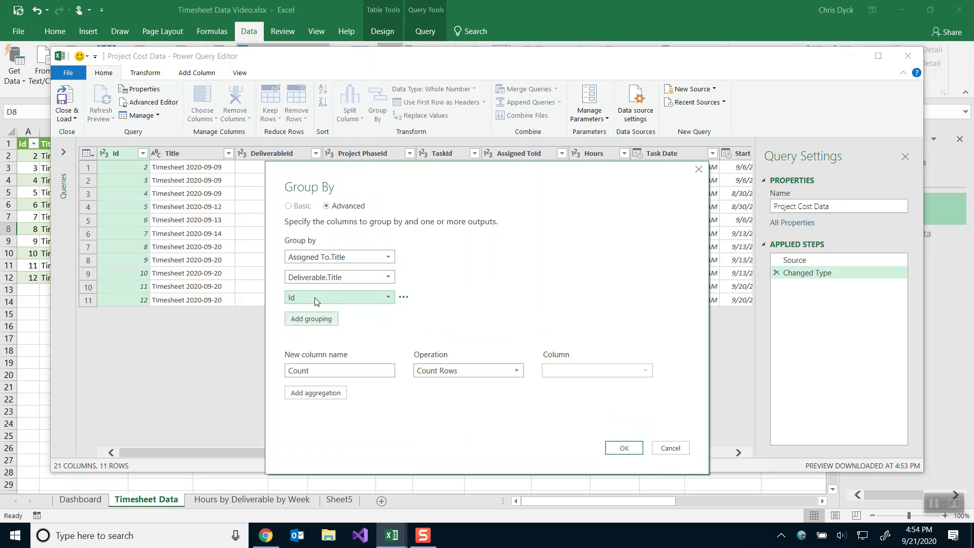
pyautogui.click(320, 299)
pyautogui.click(325, 208)
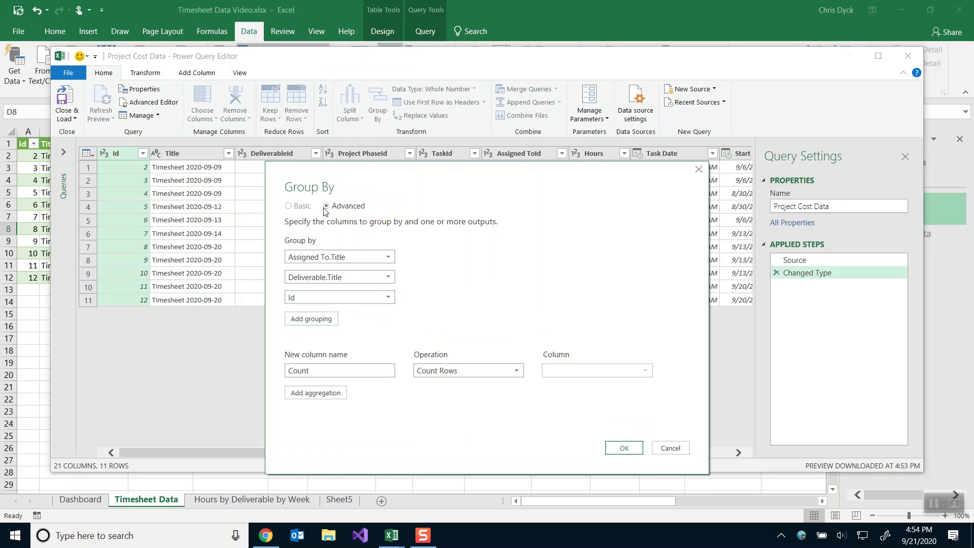
# Add an aggregation named Hours that sums the Hours column.
pyautogui.doubleClick(334, 370)
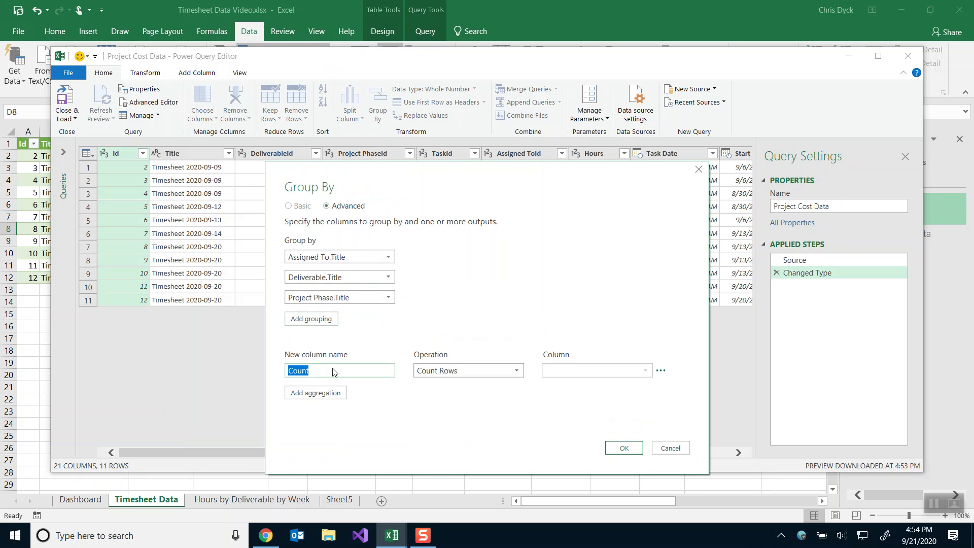
pyautogui.write('Hours')
pyautogui.click(453, 373)
pyautogui.click(446, 386)
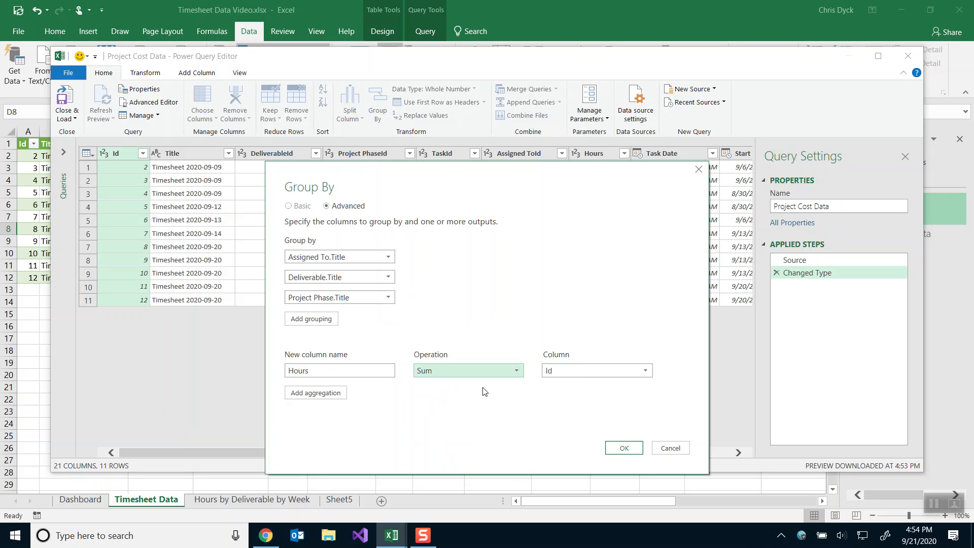
pyautogui.click(591, 370)
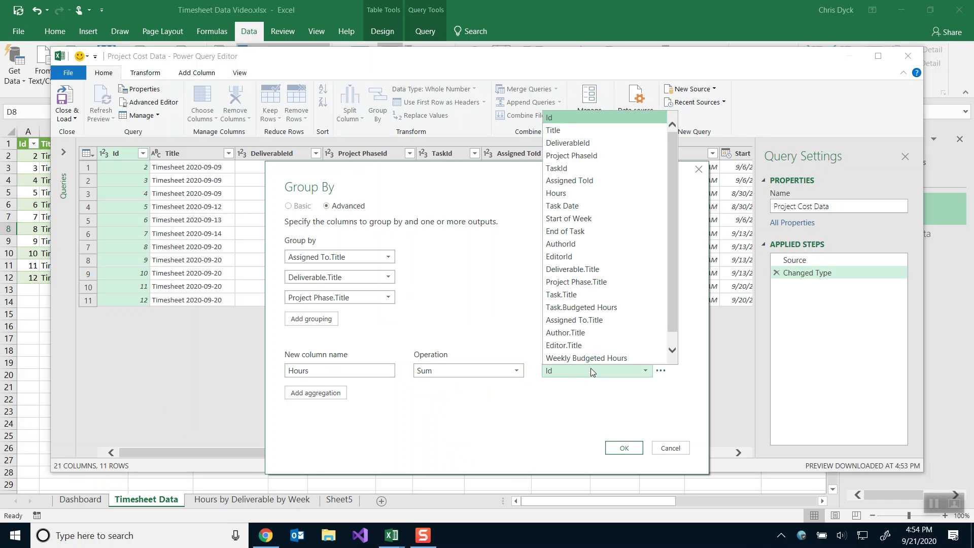
pyautogui.click(562, 195)
# Add a Cost aggregation summing the Cost column and apply the grouping.
pyautogui.click(315, 393)
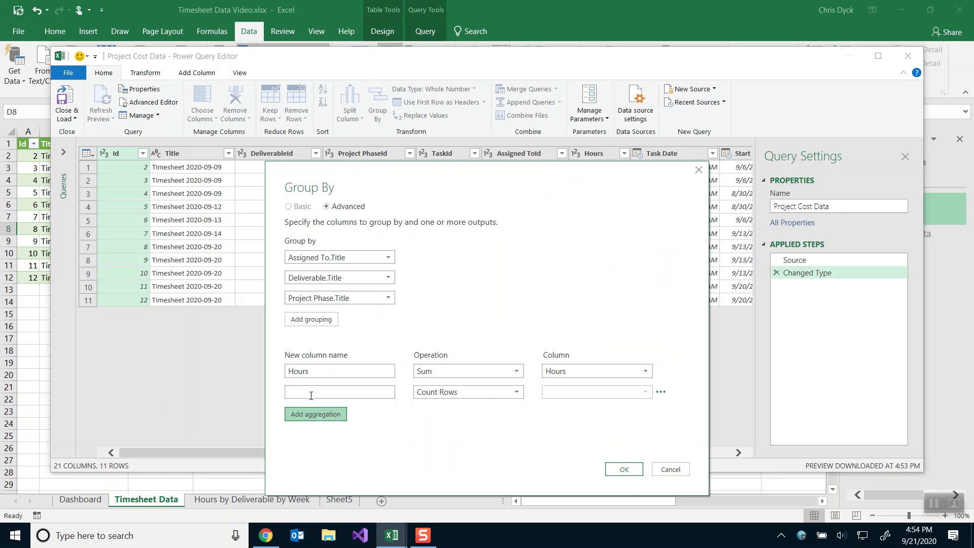
pyautogui.click(311, 395)
pyautogui.write('Cost')
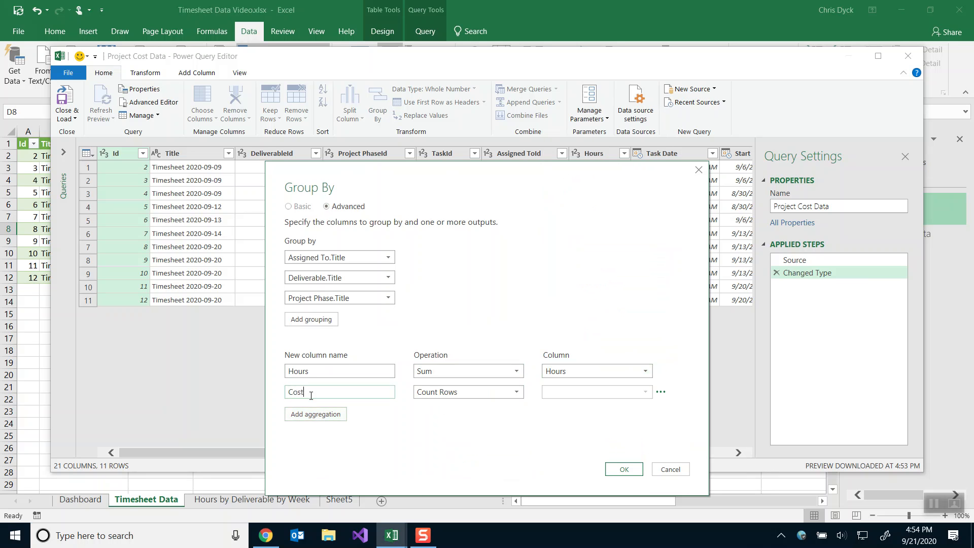
pyautogui.click(429, 393)
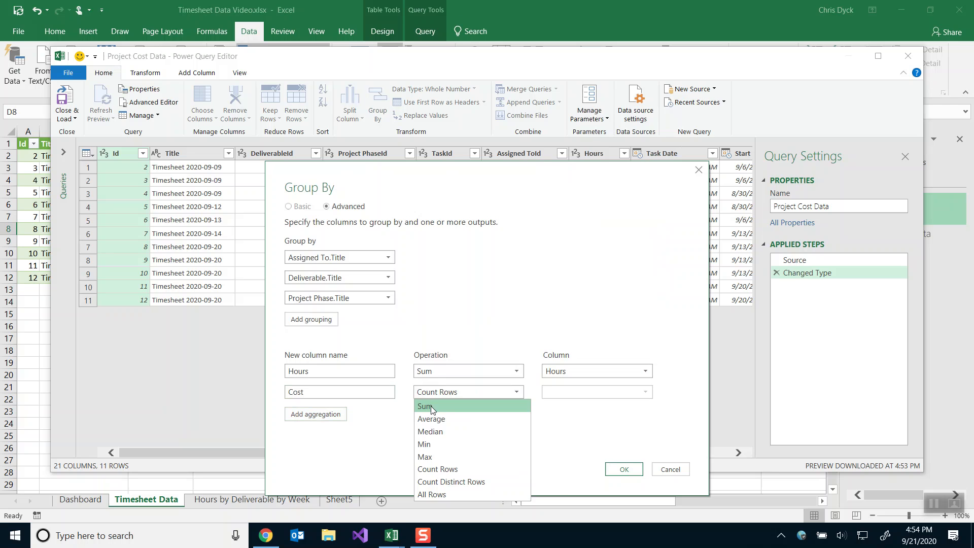
pyautogui.click(428, 405)
pyautogui.click(567, 393)
pyautogui.scroll(-1, 568, 386)
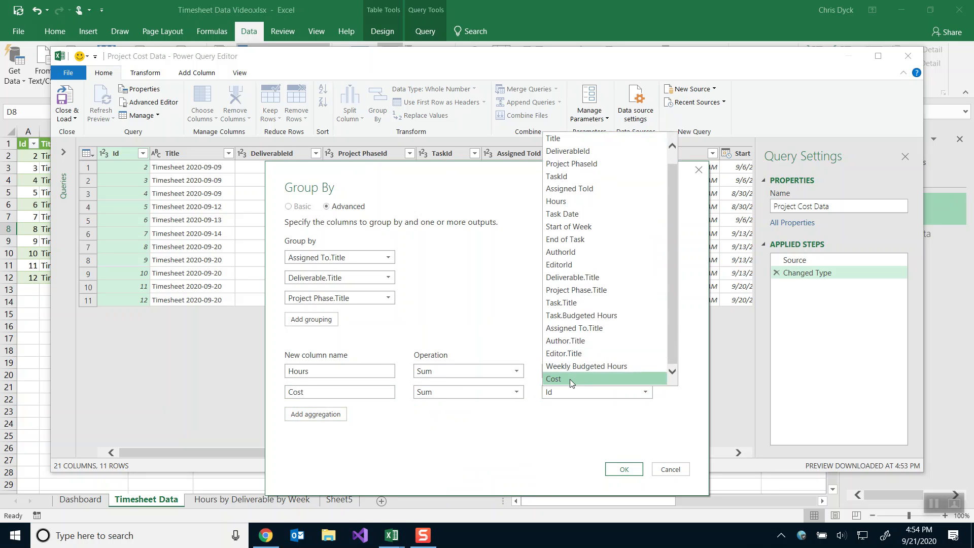
pyautogui.click(570, 379)
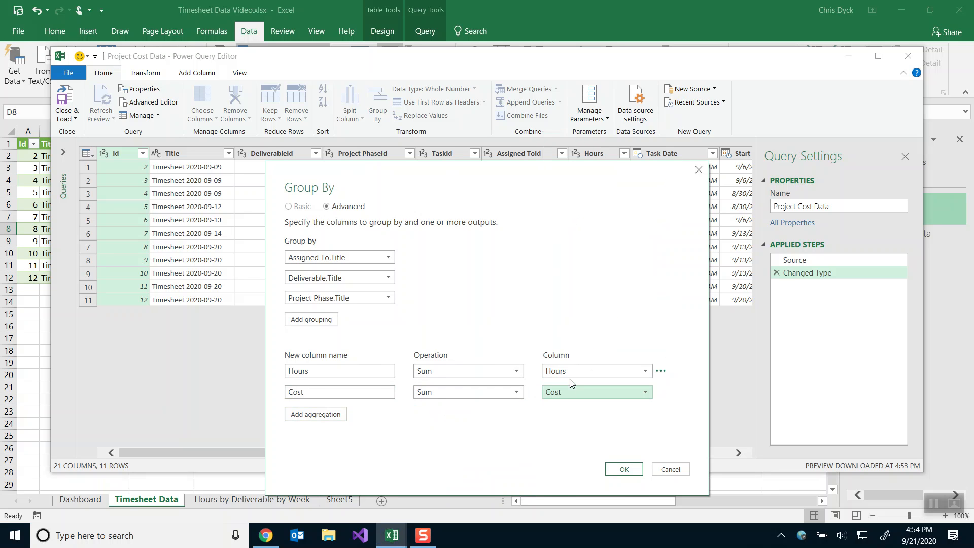
pyautogui.click(624, 470)
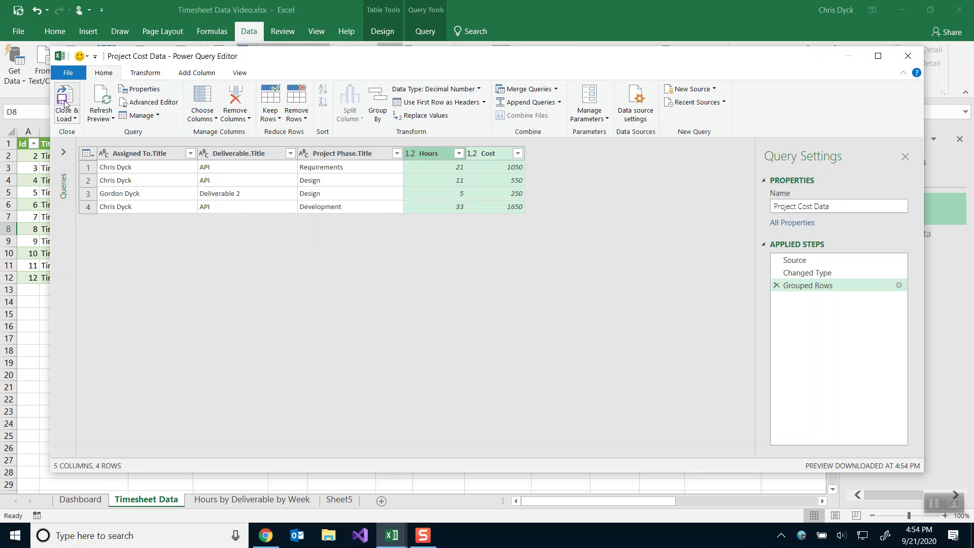
# Load the grouped query to a new sheet and rename Sheet6 to Project Cost Data.
pyautogui.click(65, 98)
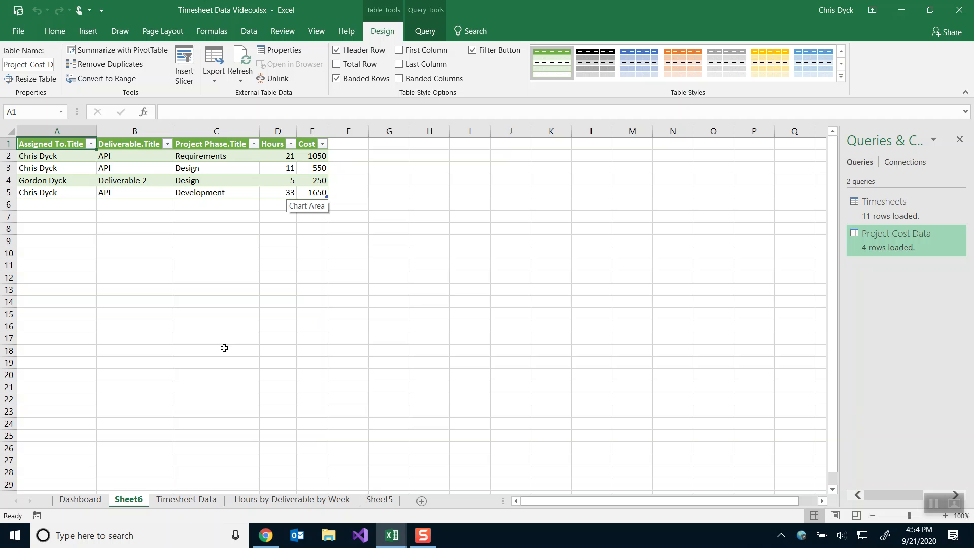
pyautogui.doubleClick(136, 501)
pyautogui.write('Proje')
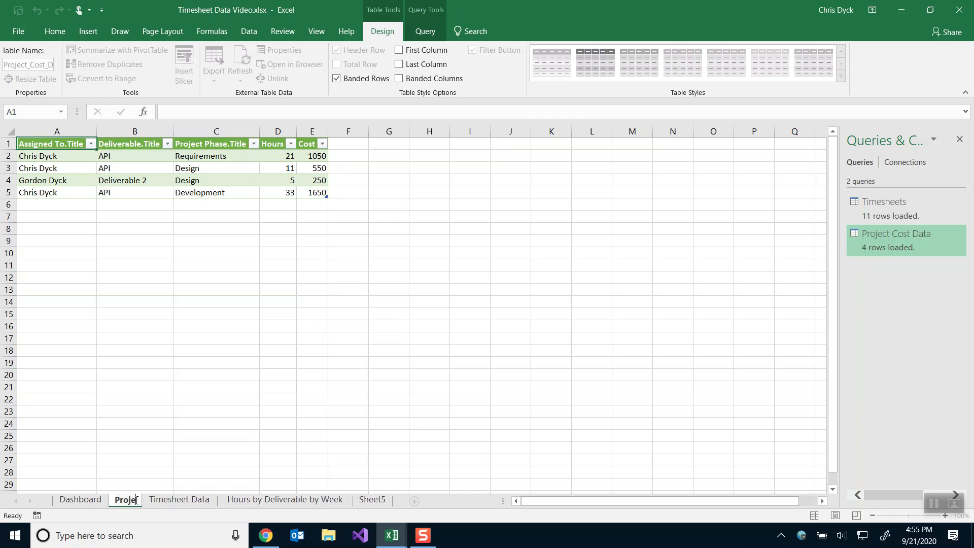
pyautogui.write('ct Cost Data')
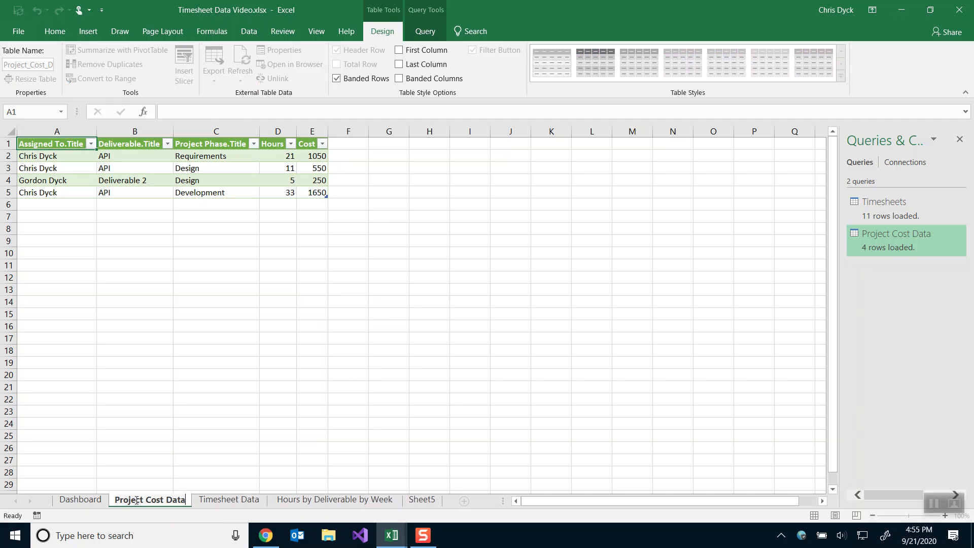
pyautogui.press('Return')
pyautogui.click(204, 176)
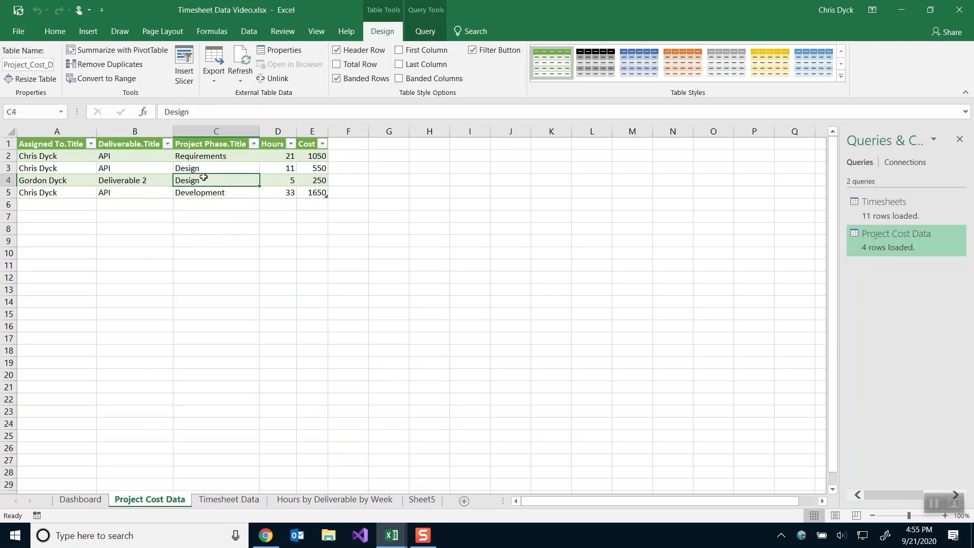
pyautogui.hotkey('alt', 'Tab')
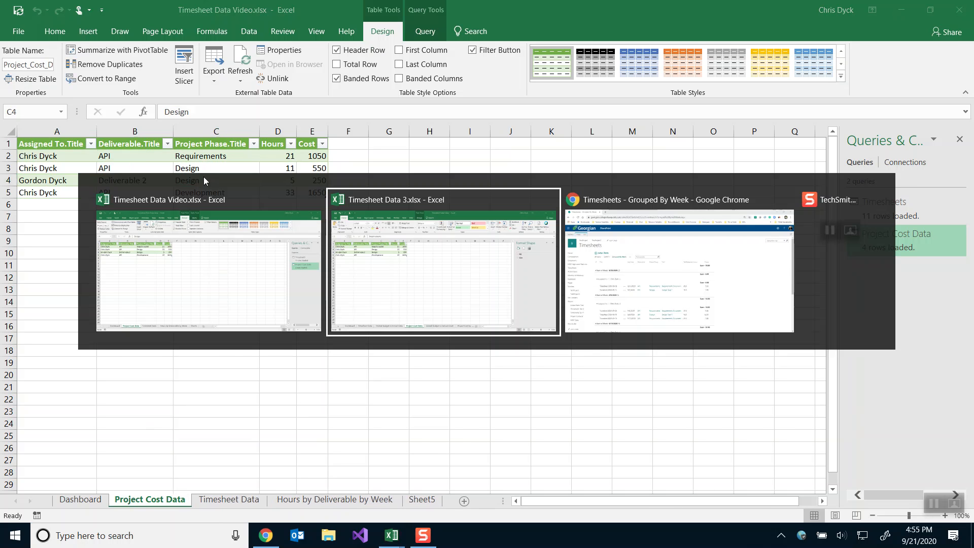
pyautogui.click(95, 501)
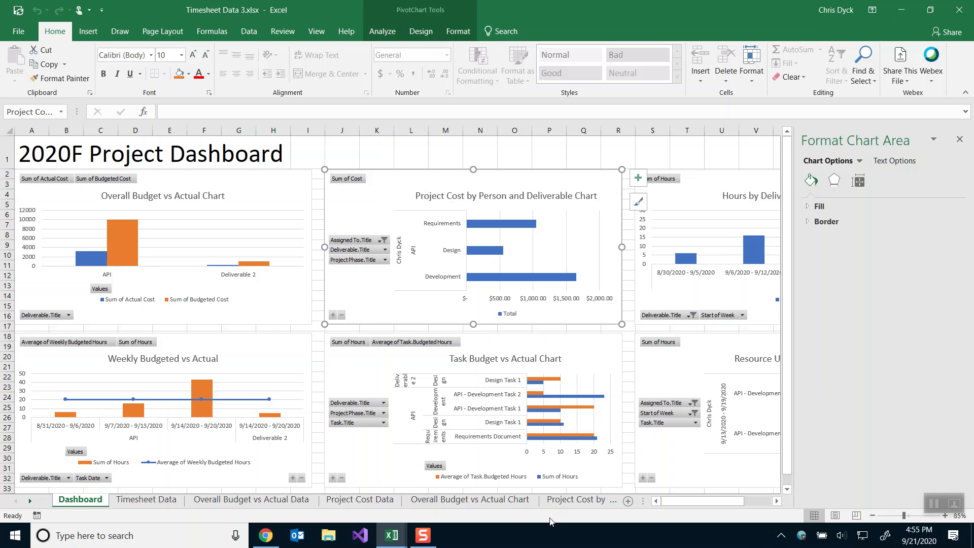
pyautogui.click(563, 501)
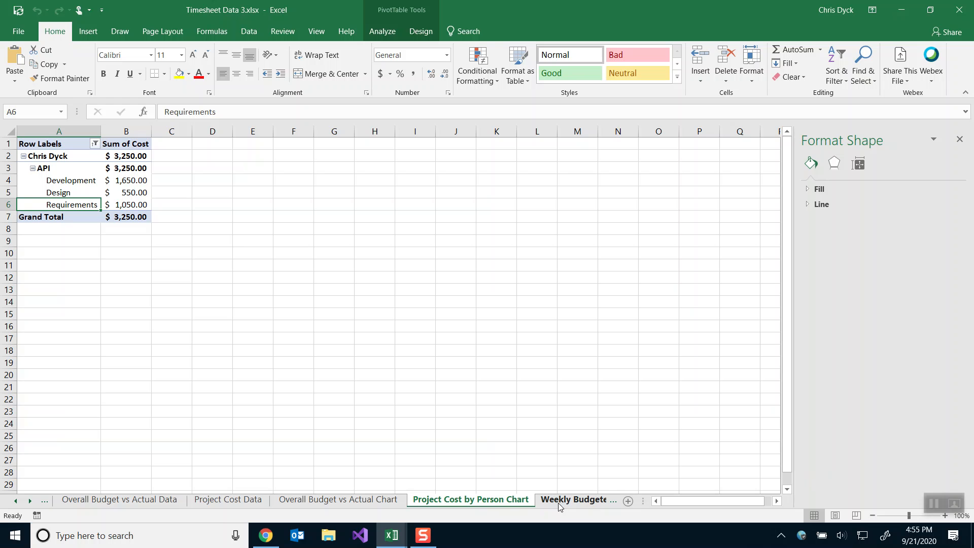
pyautogui.rightClick(13, 502)
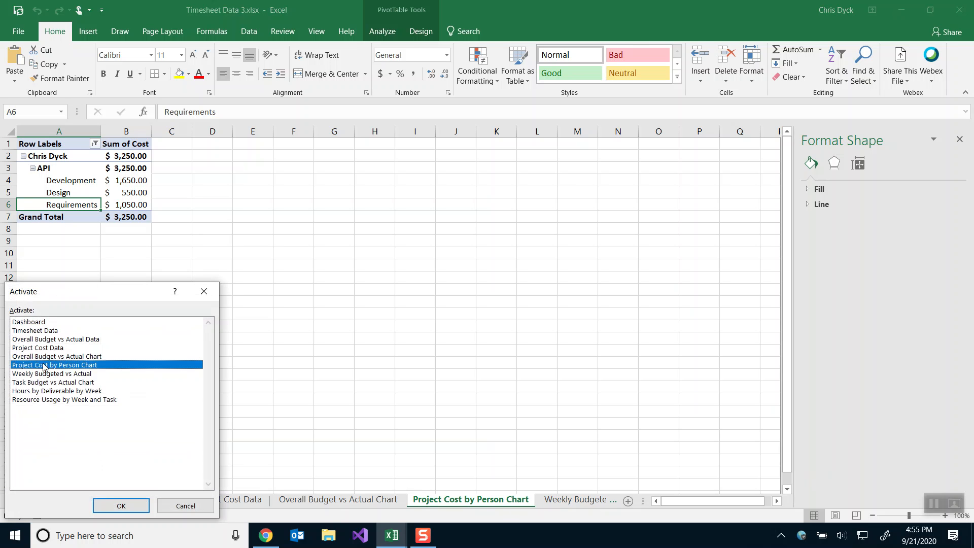
pyautogui.click(114, 507)
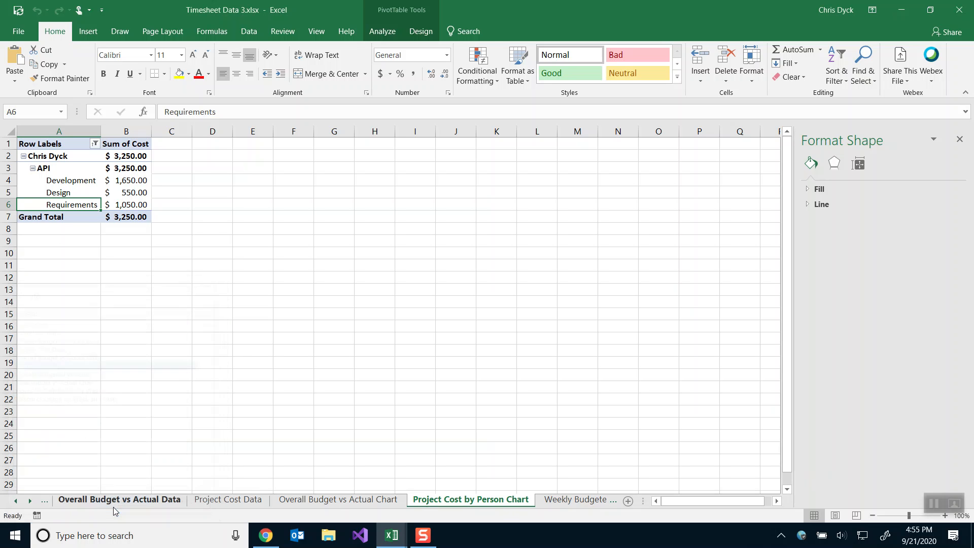
pyautogui.click(71, 171)
pyautogui.click(378, 34)
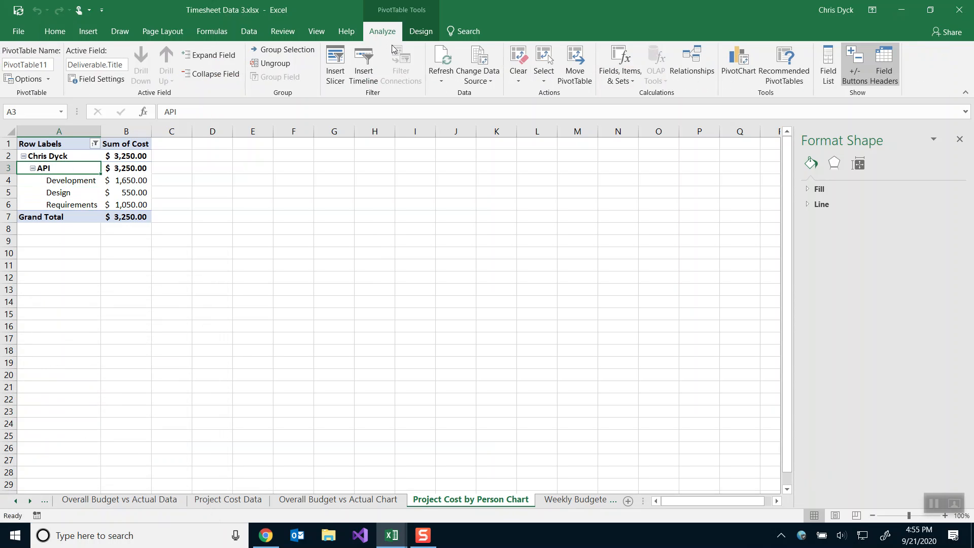
pyautogui.click(478, 57)
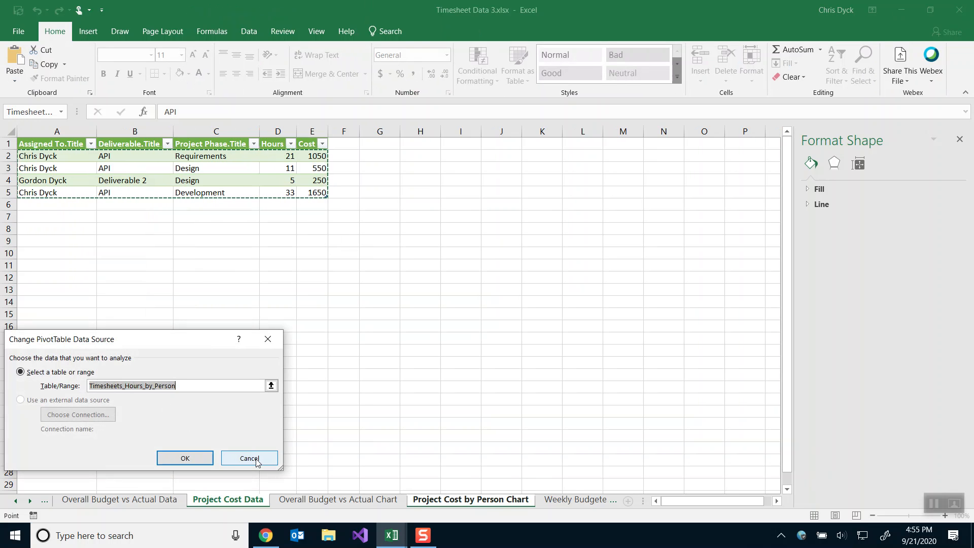
pyautogui.click(256, 459)
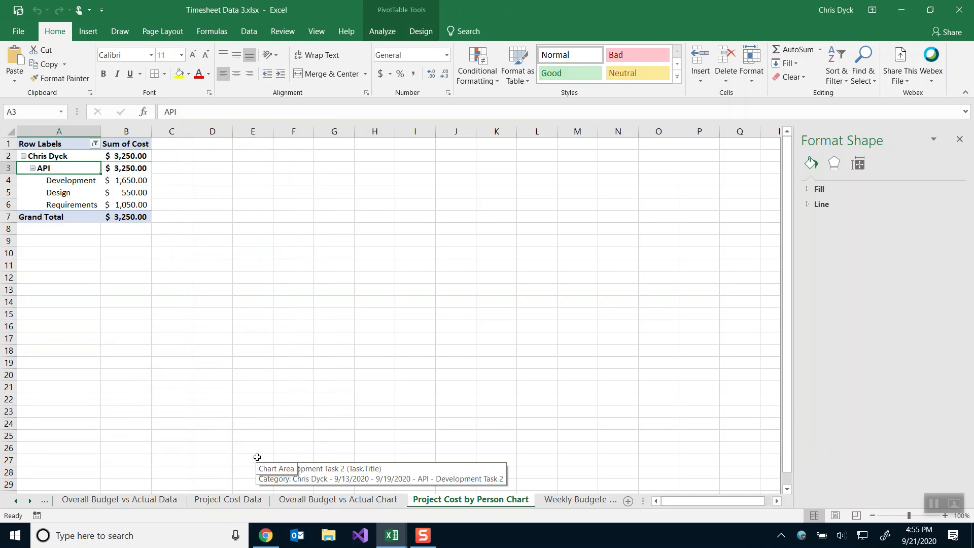
pyautogui.moveTo(391, 535)
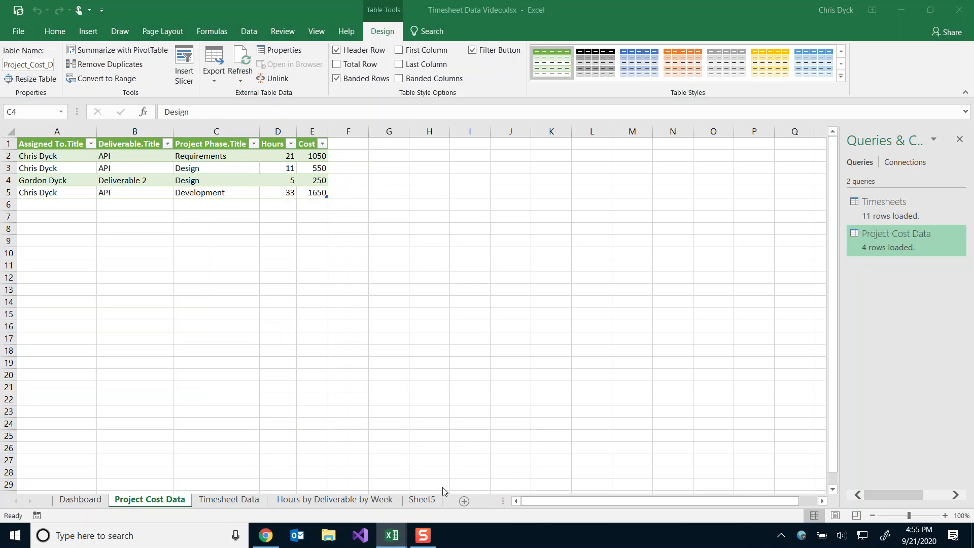
pyautogui.click(446, 487)
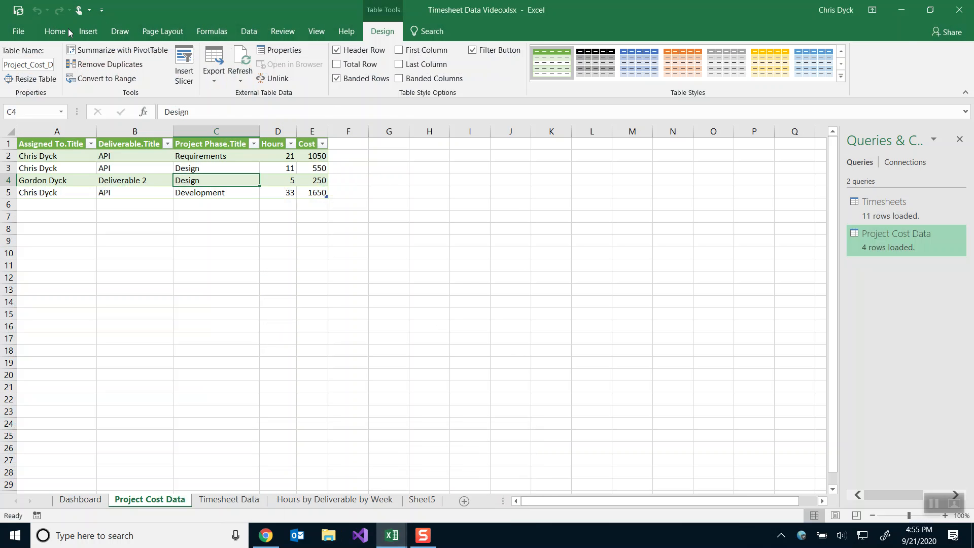
# Insert a PivotChart from the Project_Cost_Data table on a new worksheet.
pyautogui.click(88, 32)
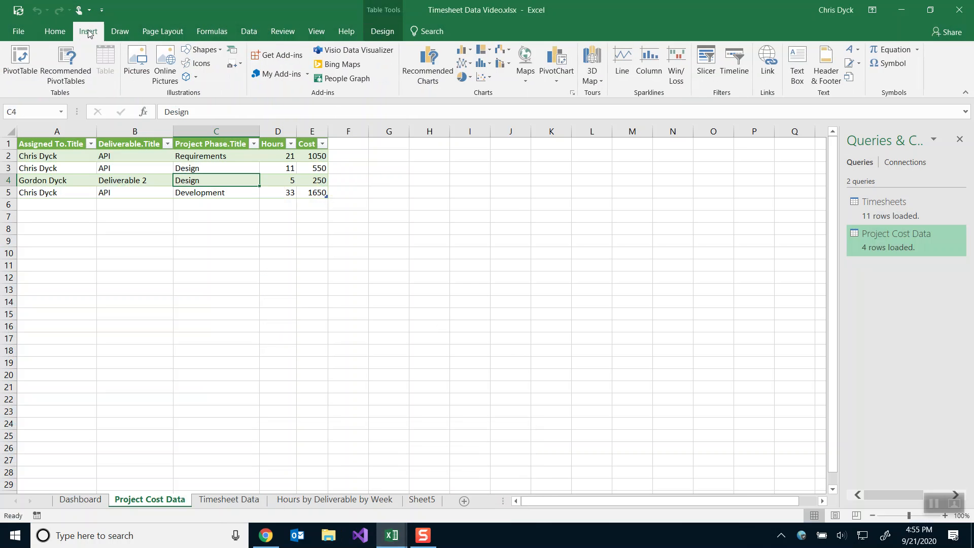
pyautogui.click(556, 58)
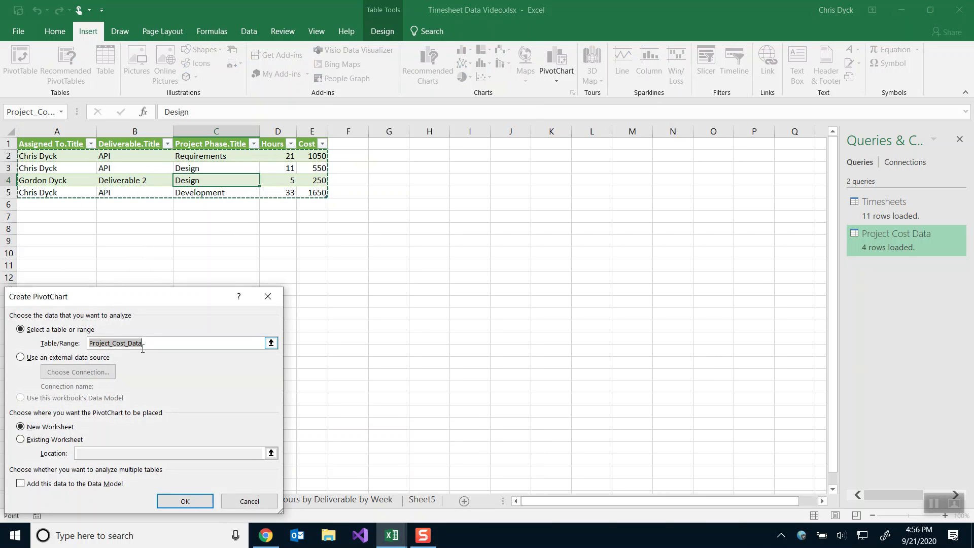
pyautogui.click(187, 501)
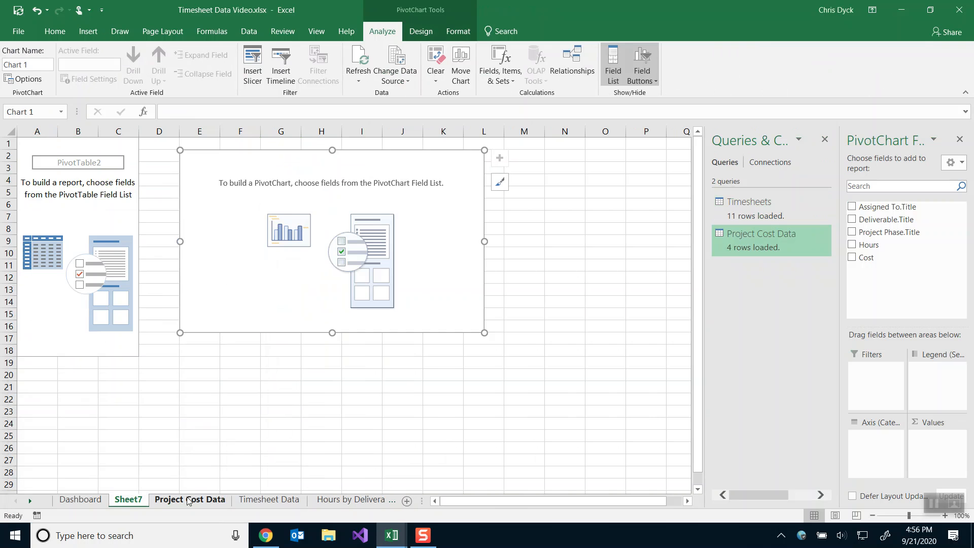
# Rename Sheet7 to 'Project Cost by Person Chart', copying the name from the reference workbook.
pyautogui.hotkey('alt', 'Tab')
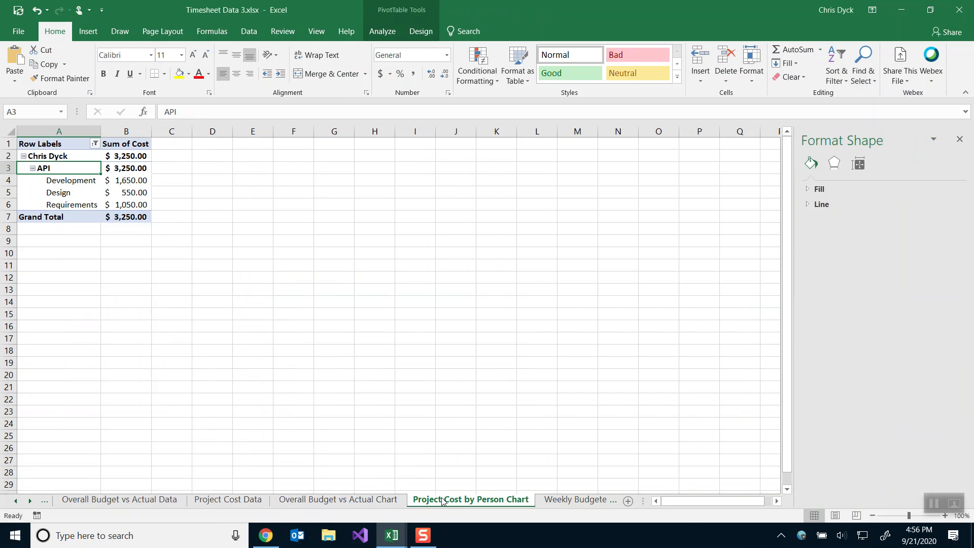
pyautogui.doubleClick(443, 500)
pyautogui.hotkey('ctrl', 'c')
pyautogui.hotkey('alt', 'Tab')
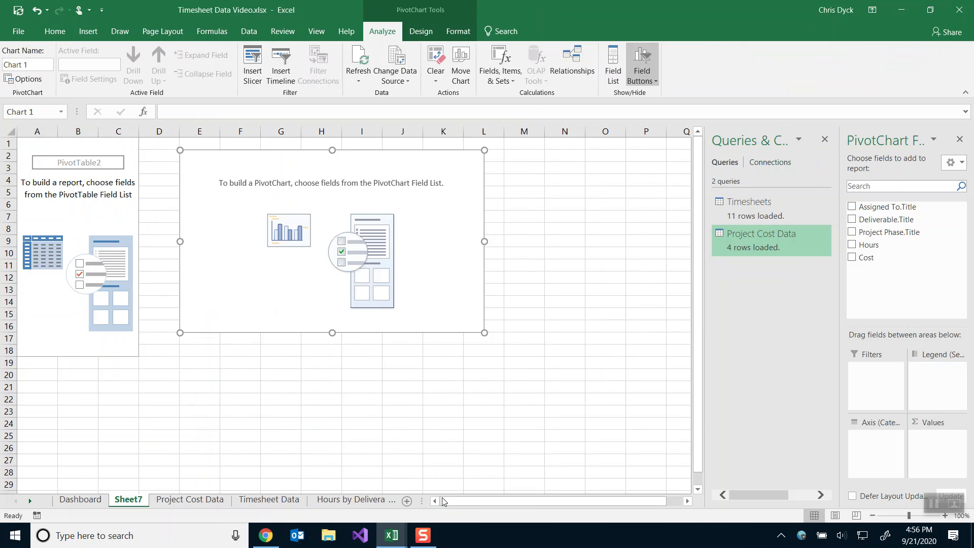
pyautogui.doubleClick(128, 500)
pyautogui.hotkey('ctrl', 'v')
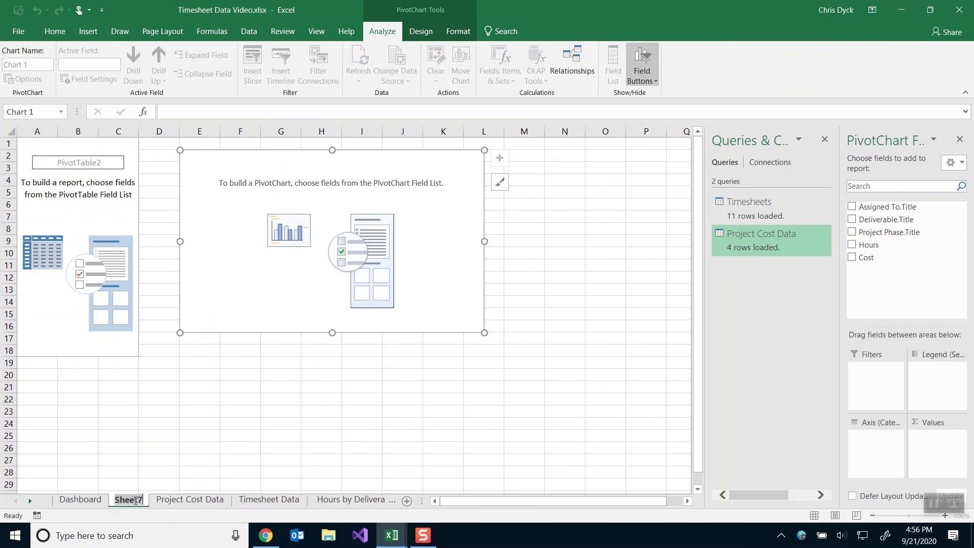
# Name the PivotChart 'Project Cost by Person Chart' via the Name Box.
pyautogui.click(196, 159)
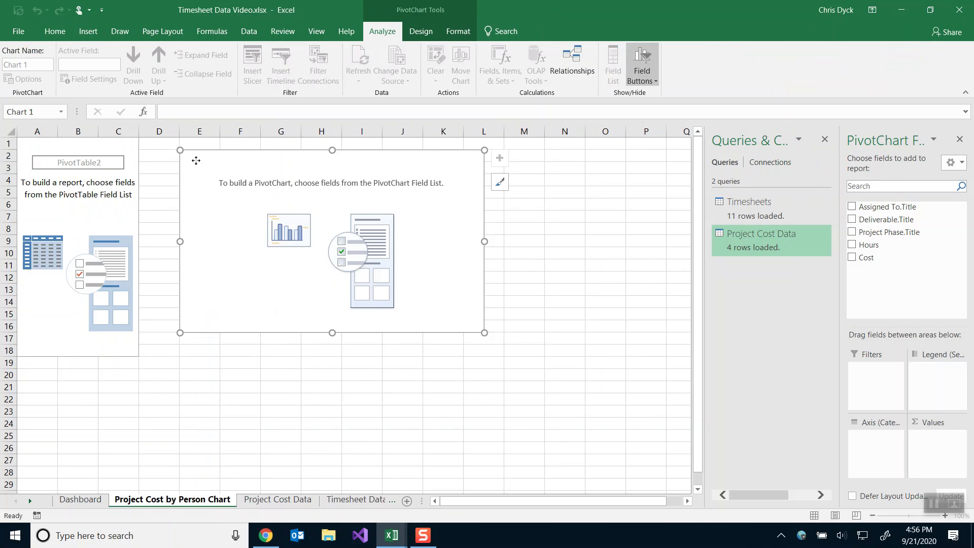
pyautogui.click(49, 112)
pyautogui.hotkey('ctrl', 'v')
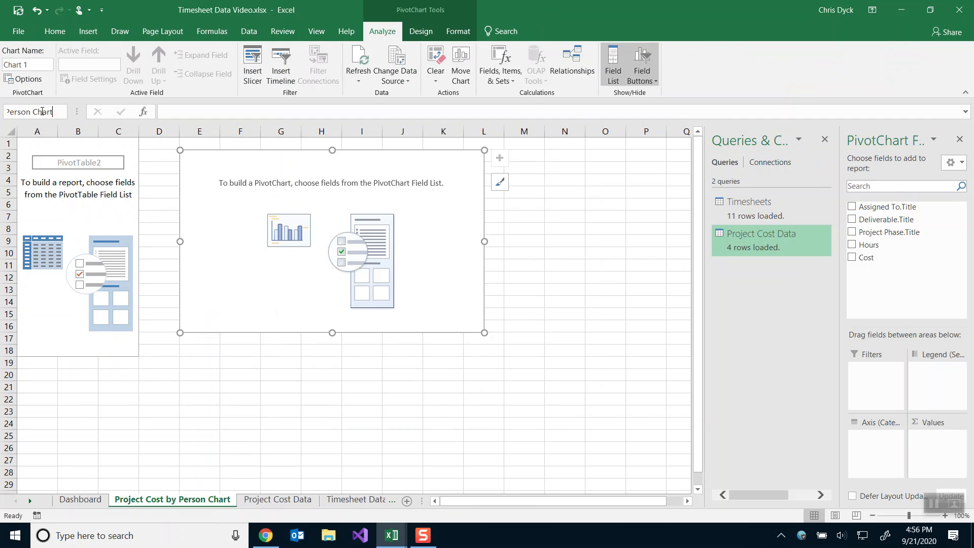
pyautogui.press('Return')
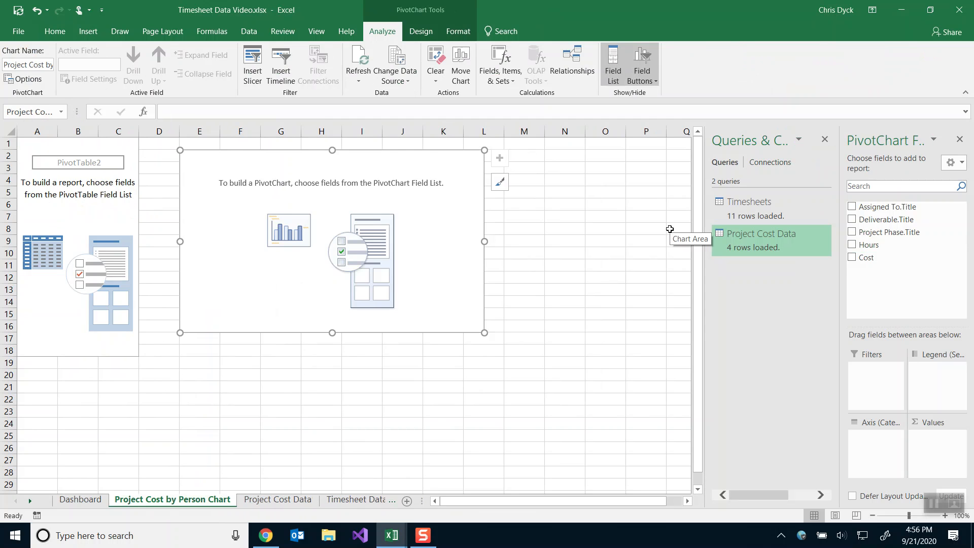
# Show the field list of the reference pivot table in the reference workbook.
pyautogui.hotkey('alt', 'Tab')
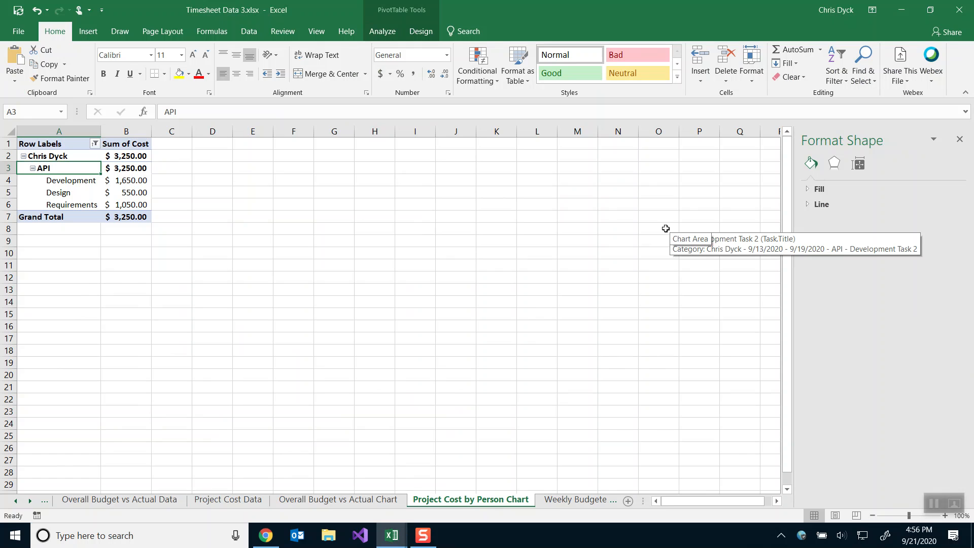
pyautogui.click(63, 156)
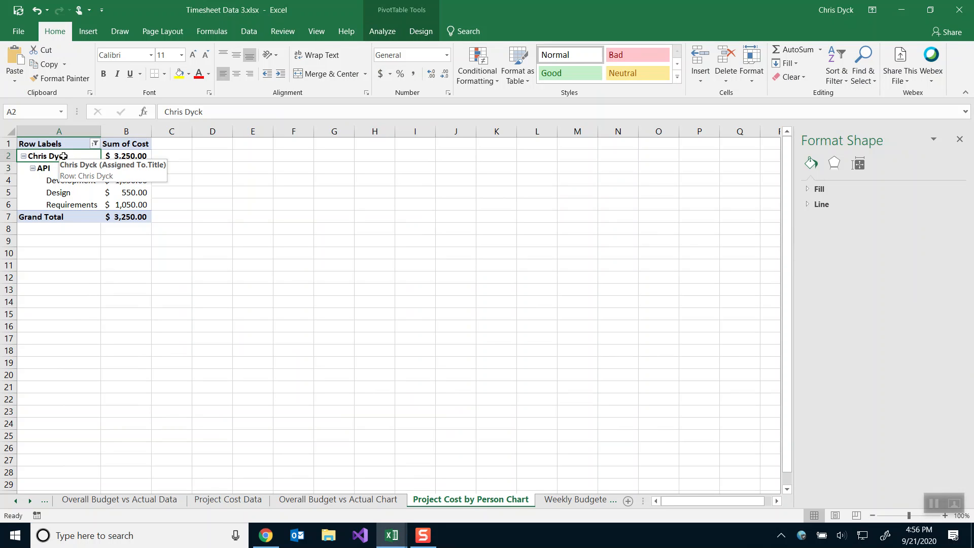
pyautogui.rightClick(77, 193)
pyautogui.click(121, 406)
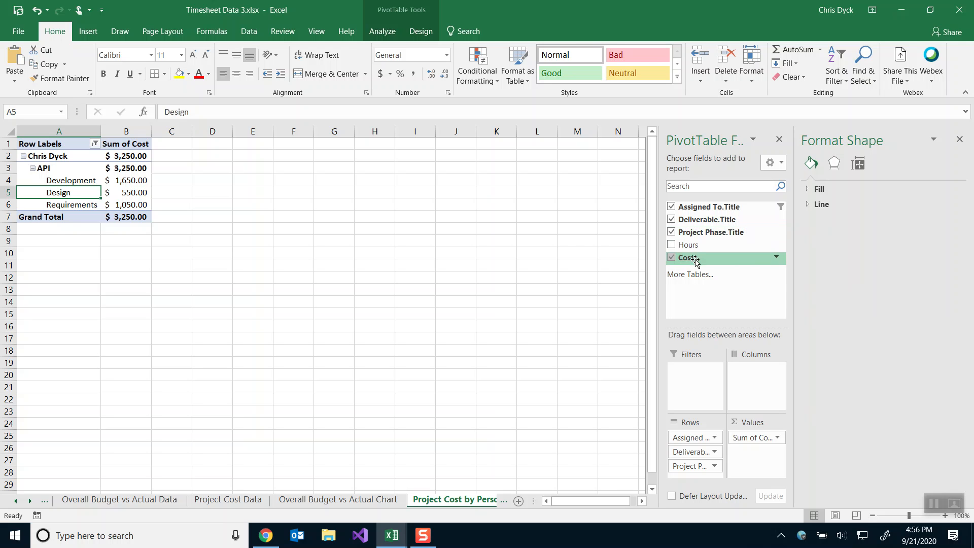
pyautogui.hotkey('alt', 'Tab')
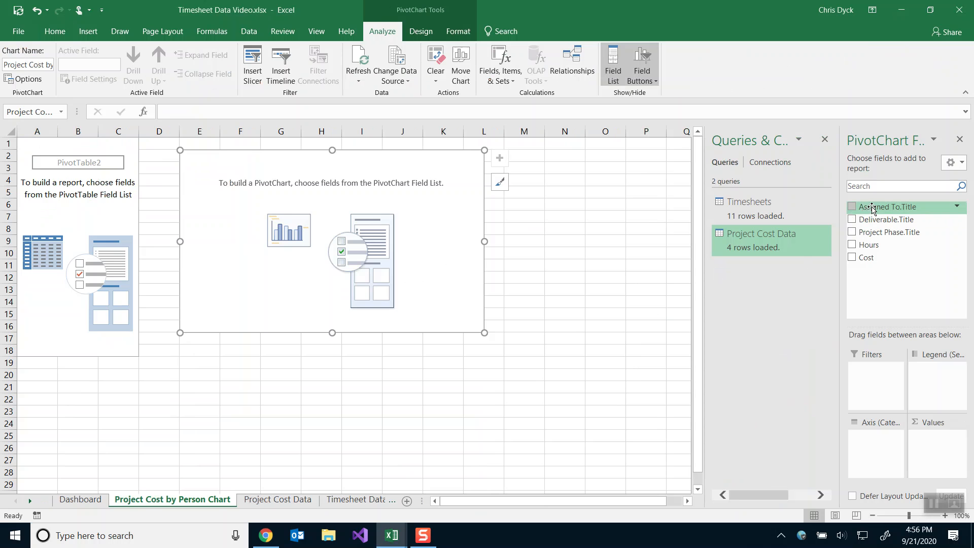
# Add Assigned To.Title, Deliverable.Title and Project Phase.Title to the axis and Sum of Cost to values.
pyautogui.moveTo(872, 208); pyautogui.dragTo(856, 439)
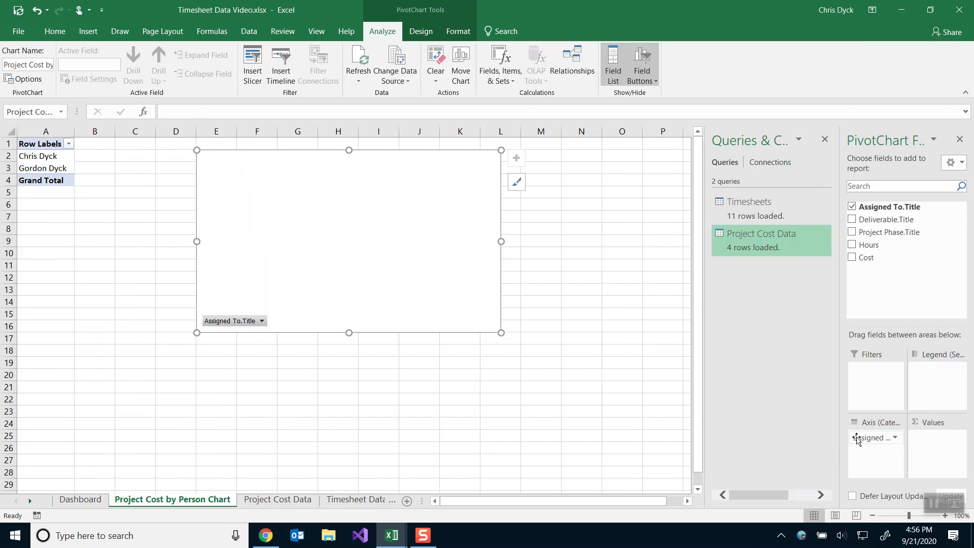
pyautogui.moveTo(868, 220); pyautogui.dragTo(868, 448)
pyautogui.moveTo(873, 232); pyautogui.dragTo(881, 460)
pyautogui.moveTo(863, 257); pyautogui.dragTo(921, 444)
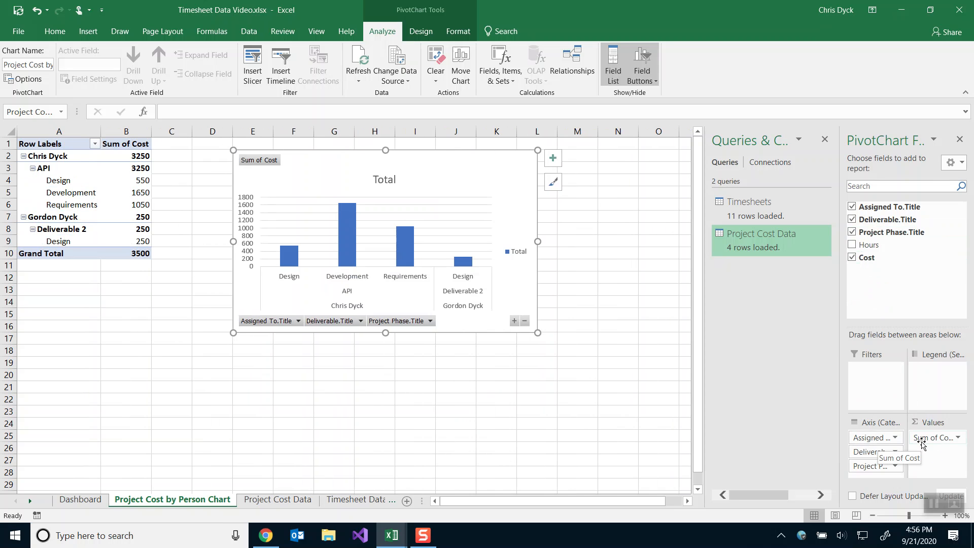
# Compare with Timesheet Data 3, then open the Sum of Cost field's dropdown menu.
pyautogui.hotkey('alt', 'Tab')
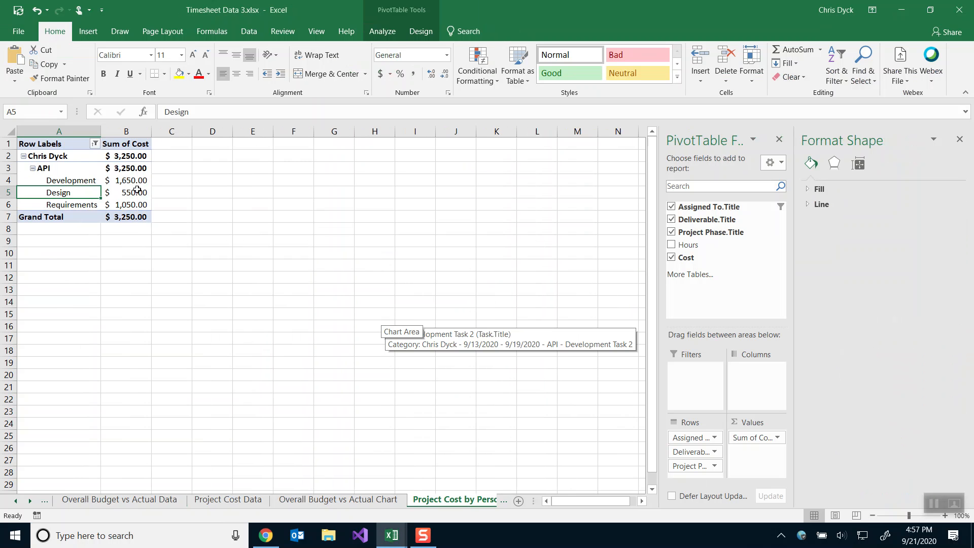
pyautogui.hotkey('alt', 'Tab')
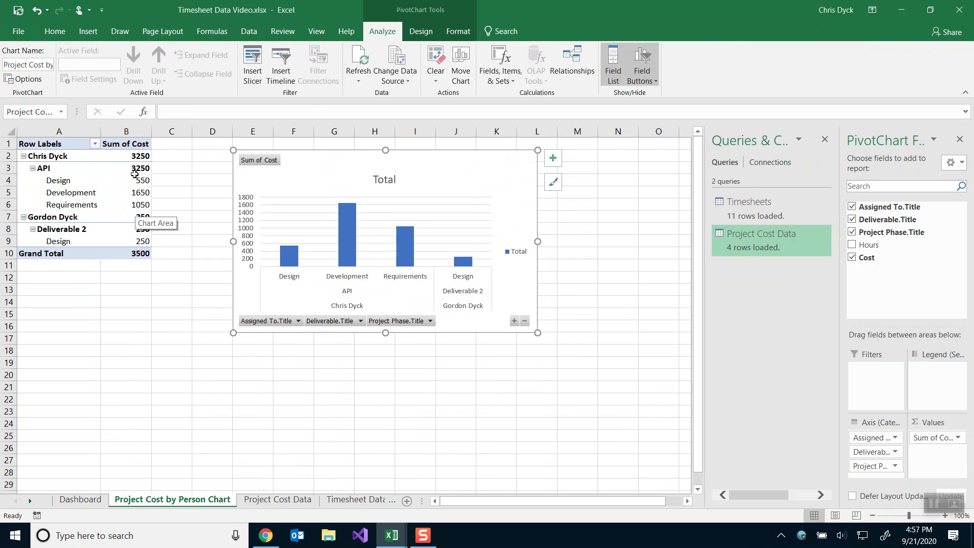
pyautogui.hotkey('alt', 'Tab')
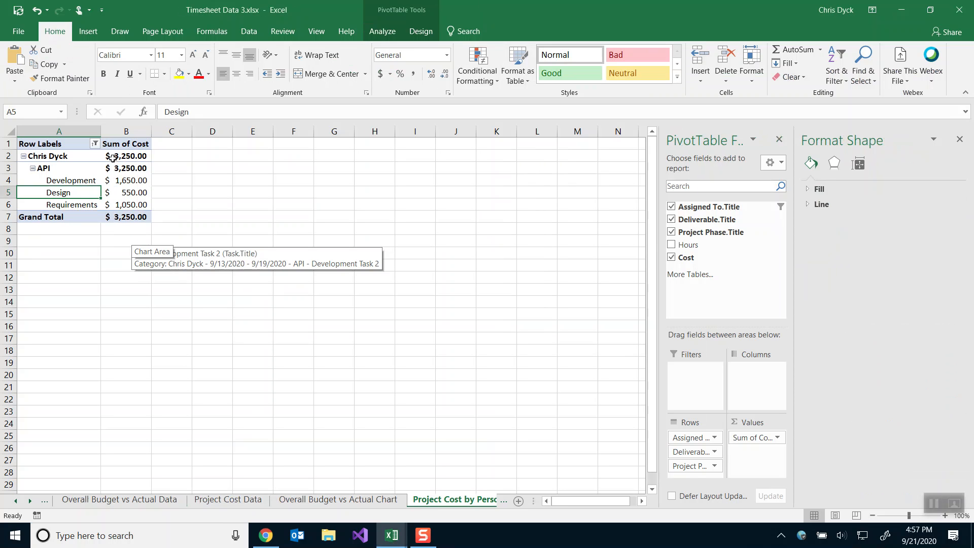
pyautogui.moveTo(114, 169)
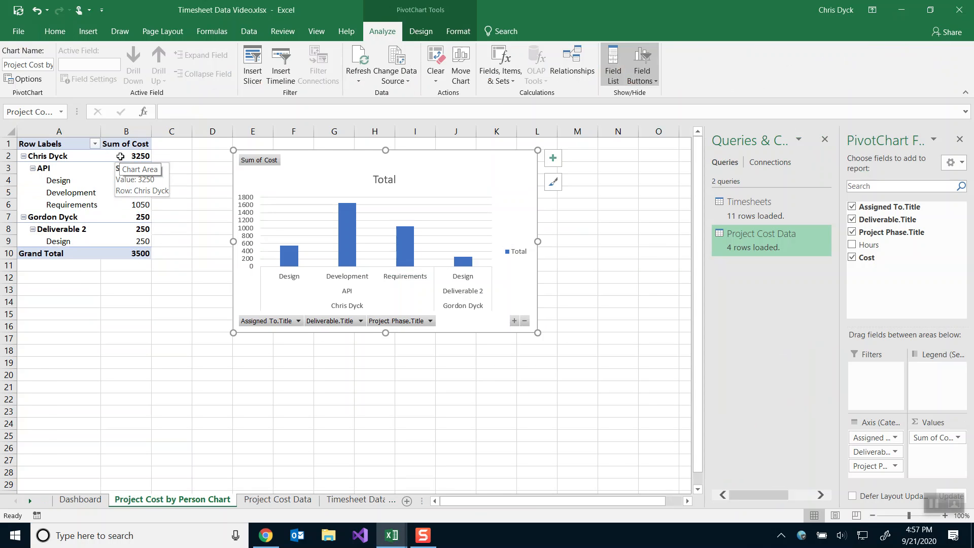
pyautogui.click(120, 156)
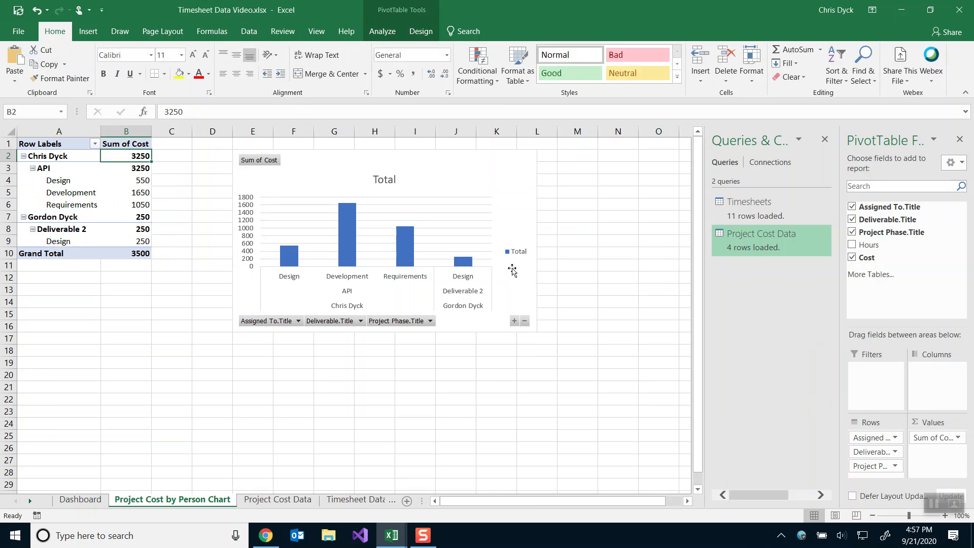
pyautogui.click(921, 440)
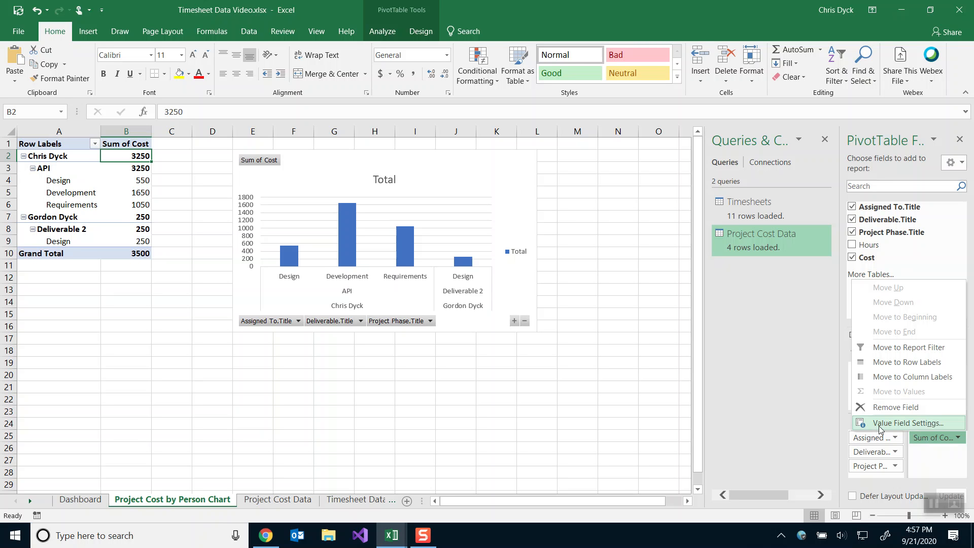
# Format the Sum of Cost values as Accounting with 0 decimal places.
pyautogui.click(907, 422)
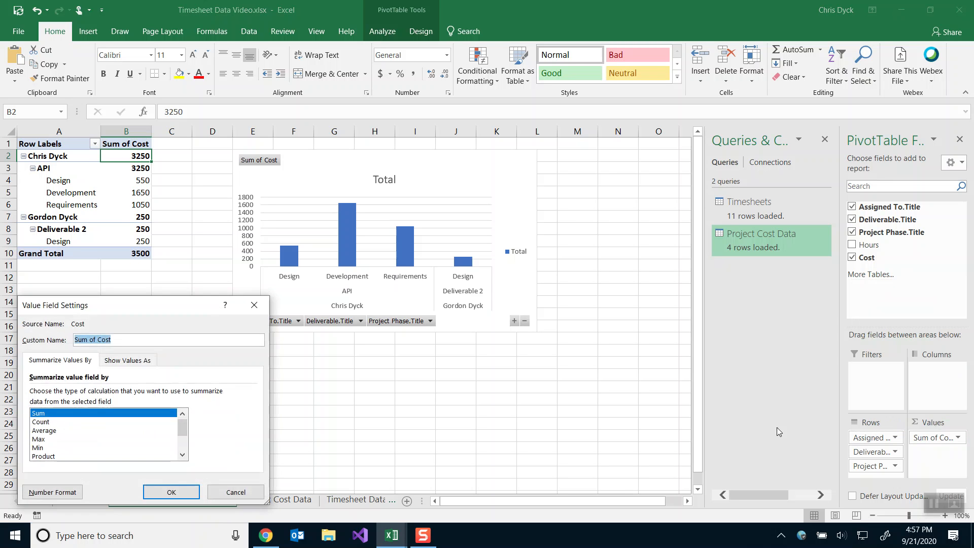
pyautogui.click(52, 492)
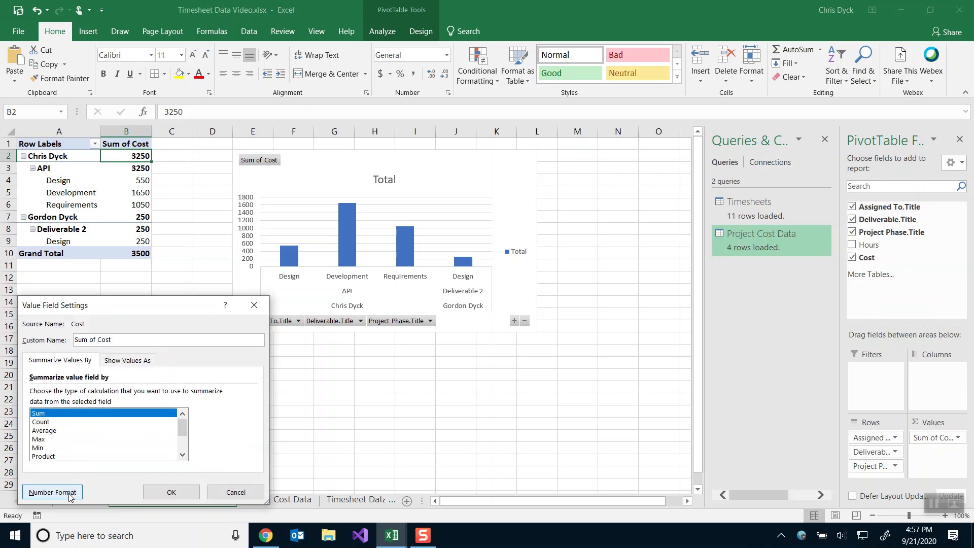
pyautogui.click(40, 299)
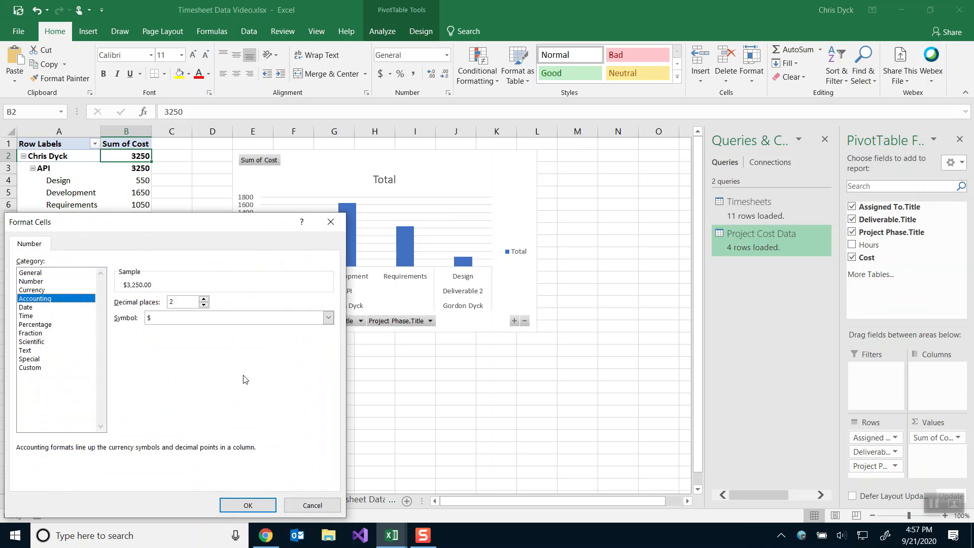
pyautogui.click(204, 305)
pyautogui.click(204, 304)
pyautogui.click(248, 507)
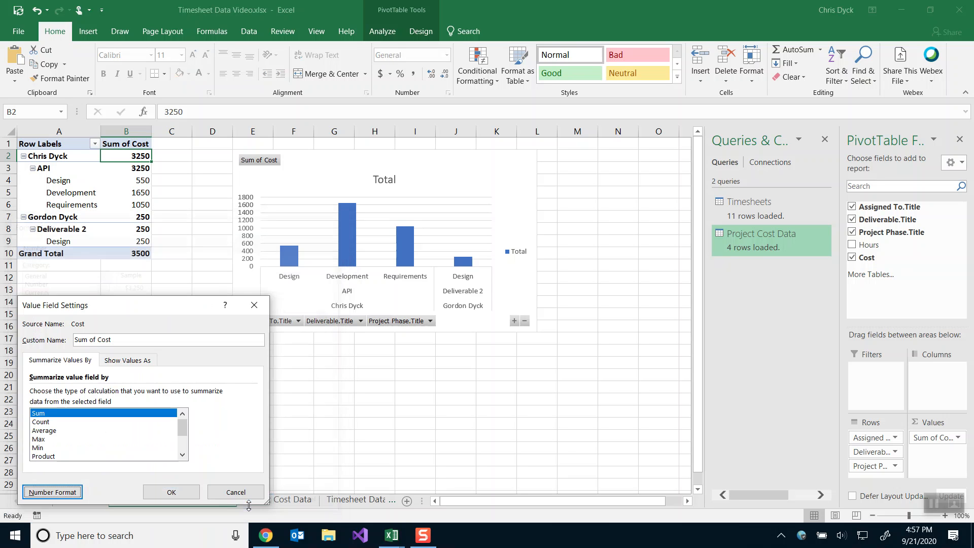
pyautogui.click(187, 498)
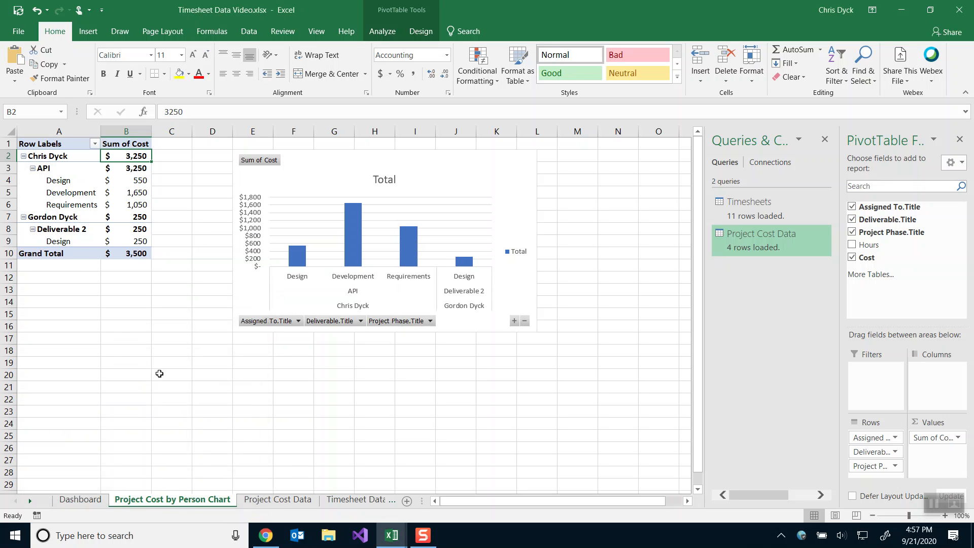
pyautogui.moveTo(123, 241)
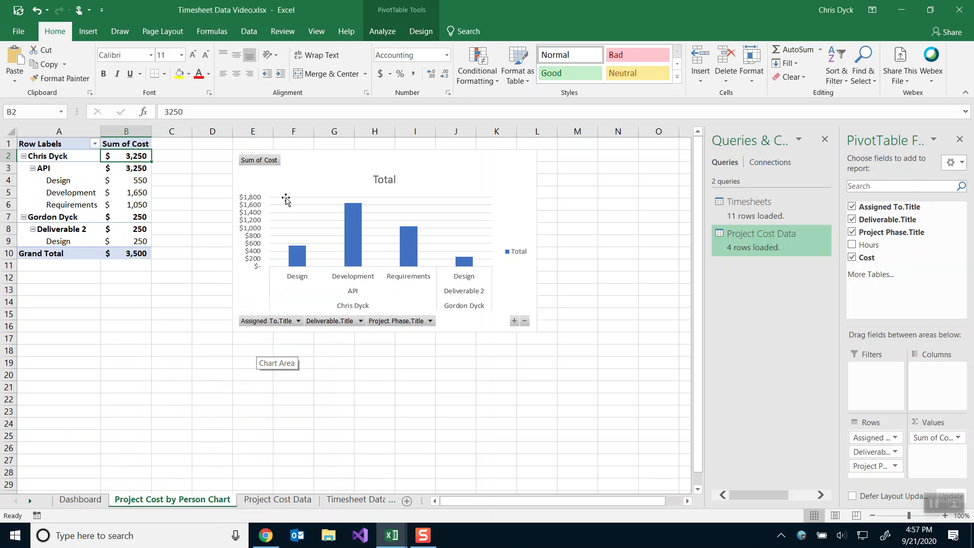
# Change the chart title from 'Total' to 'Project Cost by Person Chart'.
pyautogui.click(288, 171)
pyautogui.click(43, 113)
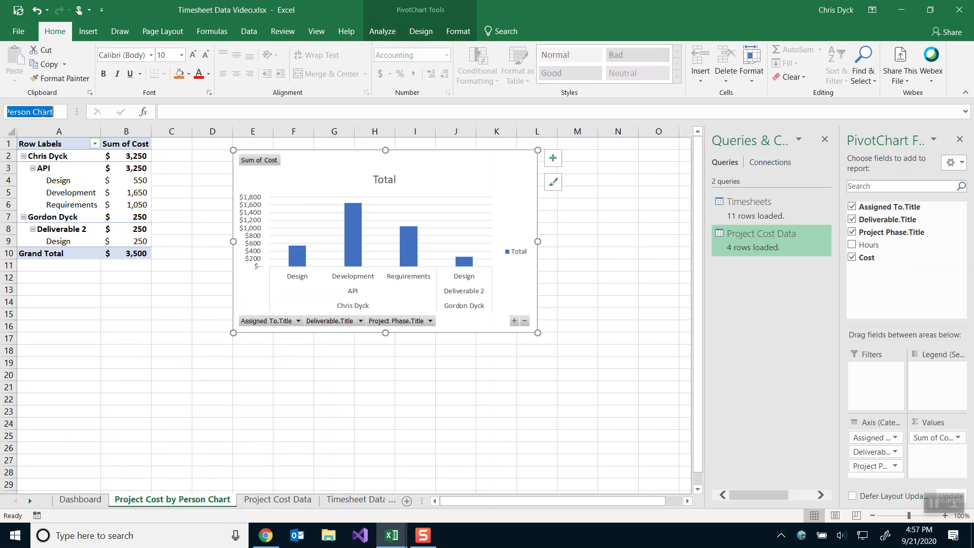
pyautogui.click(389, 183)
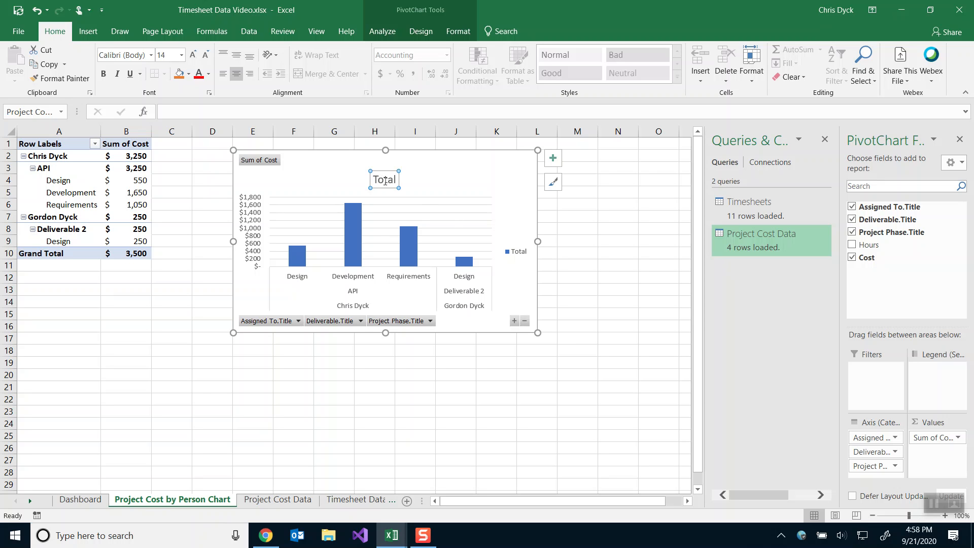
pyautogui.doubleClick(396, 182)
pyautogui.write('Project Cost by Person Chart')
pyautogui.click(472, 174)
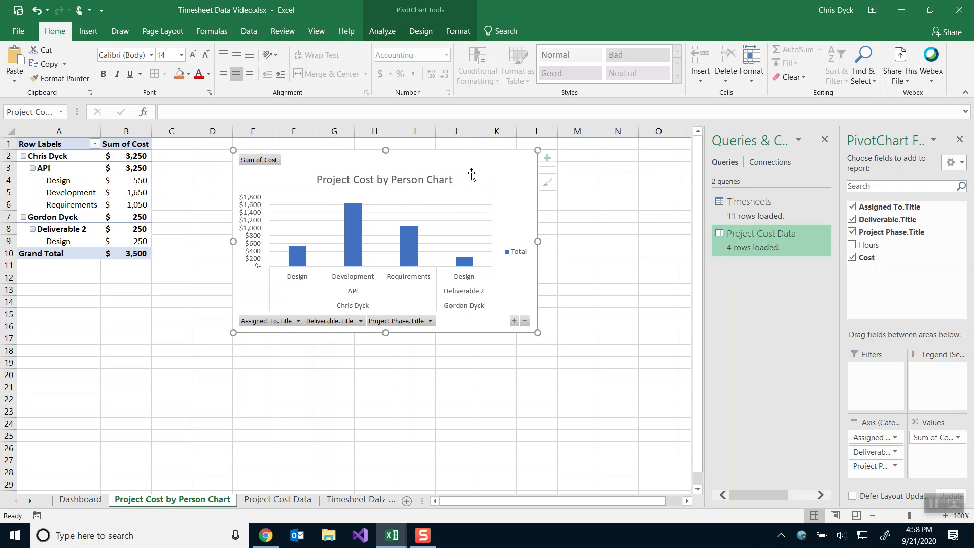
# Move the chart legend to the bottom.
pyautogui.click(553, 158)
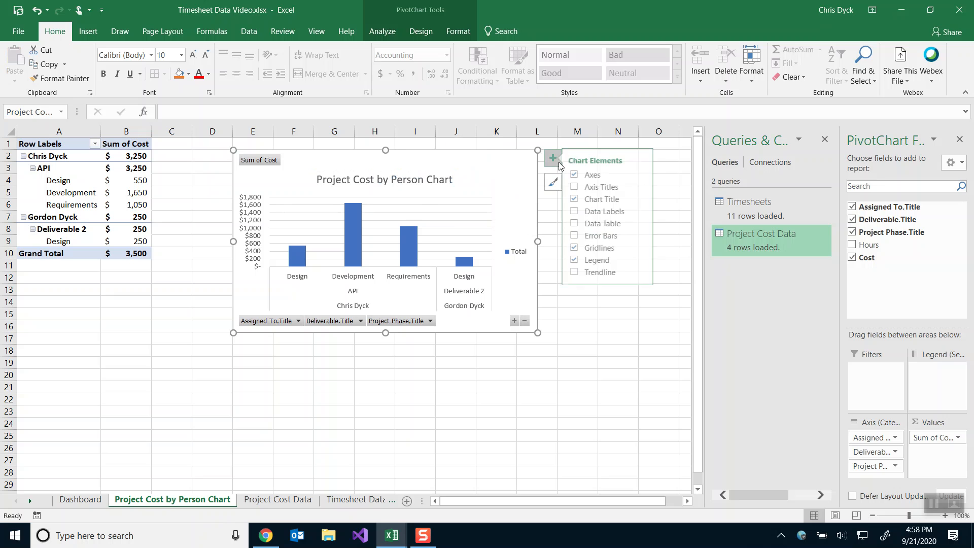
pyautogui.click(647, 261)
pyautogui.click(669, 311)
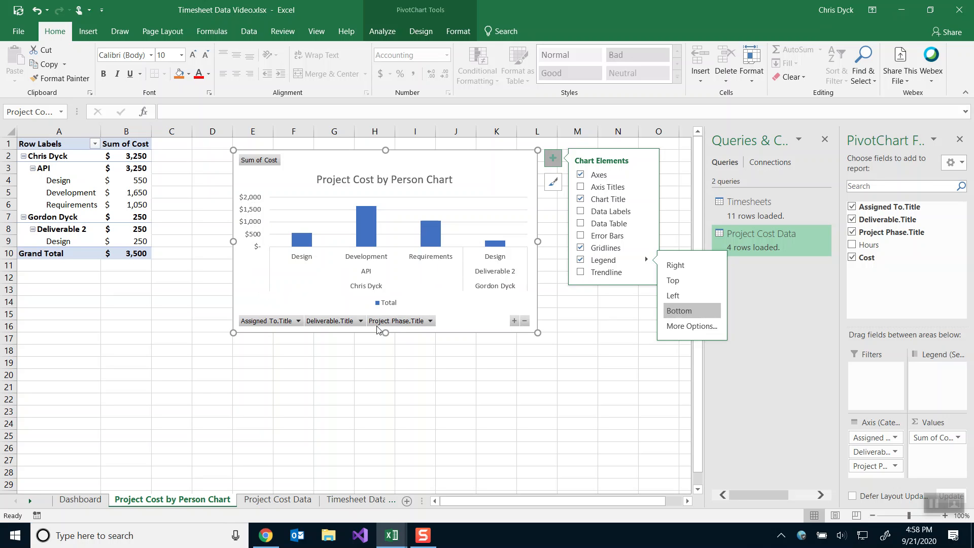
# Filter Assigned To.Title to show only the first person.
pyautogui.click(285, 322)
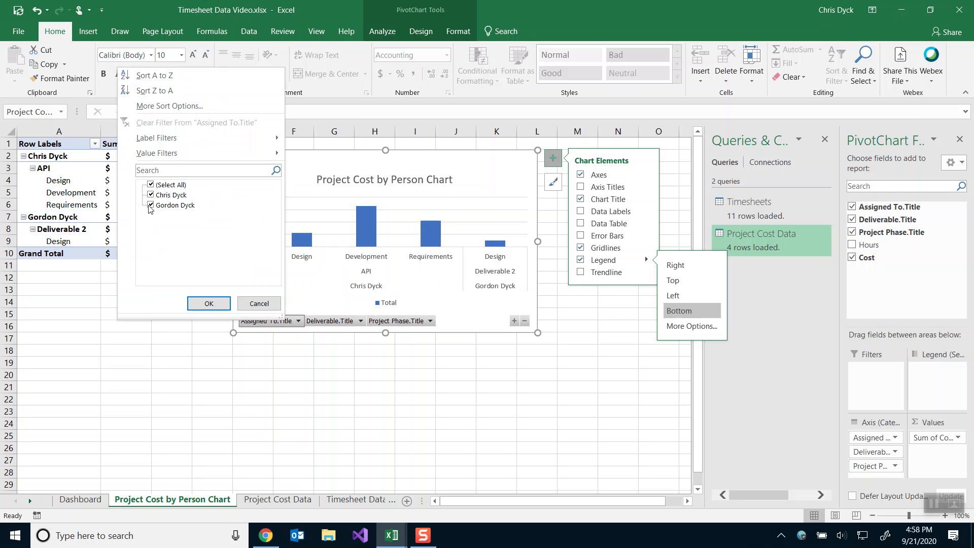
pyautogui.click(151, 185)
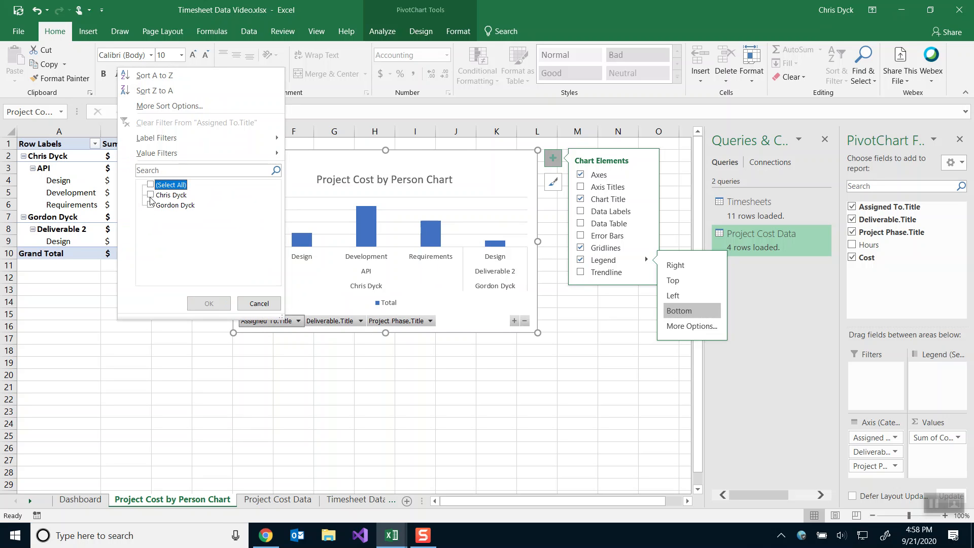
pyautogui.click(151, 196)
pyautogui.click(205, 303)
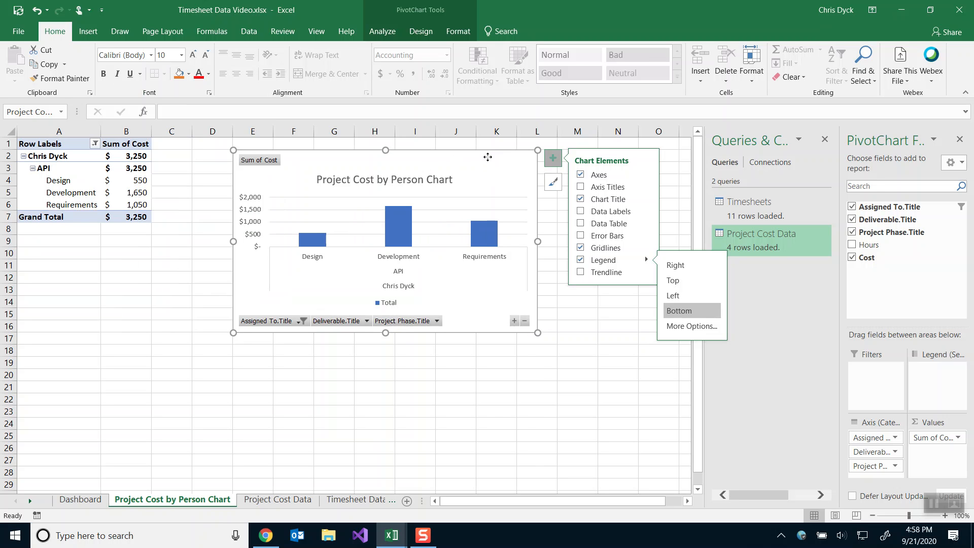
# Set the chart width to 5.75 inches in the Format Chart Area pane.
pyautogui.rightClick(488, 157)
pyautogui.click(527, 443)
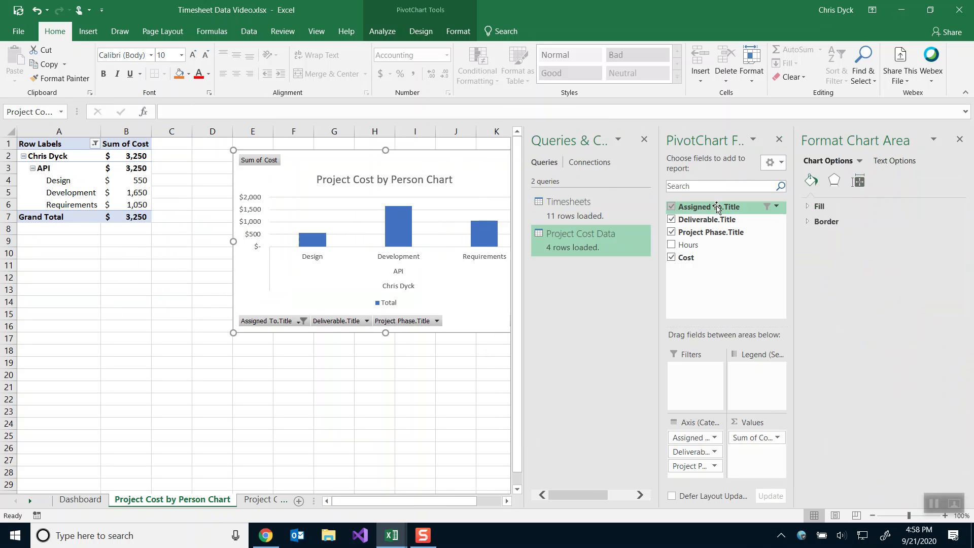
pyautogui.click(859, 182)
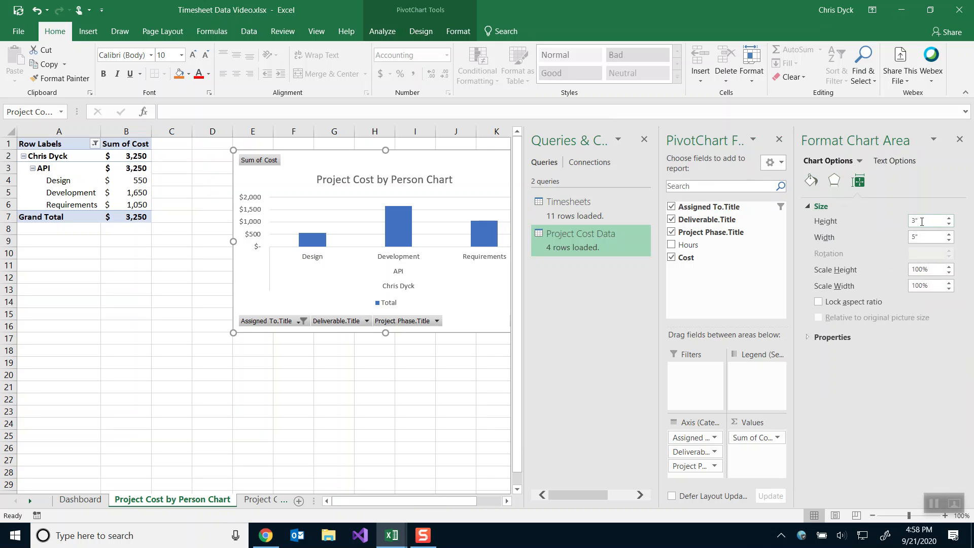
pyautogui.click(923, 237)
pyautogui.write('.75')
pyautogui.press('Return')
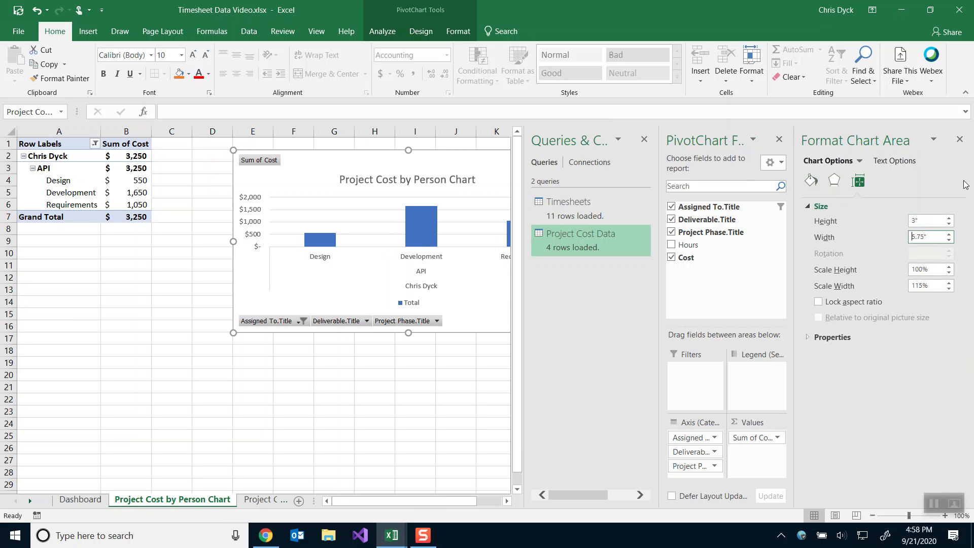
pyautogui.click(959, 139)
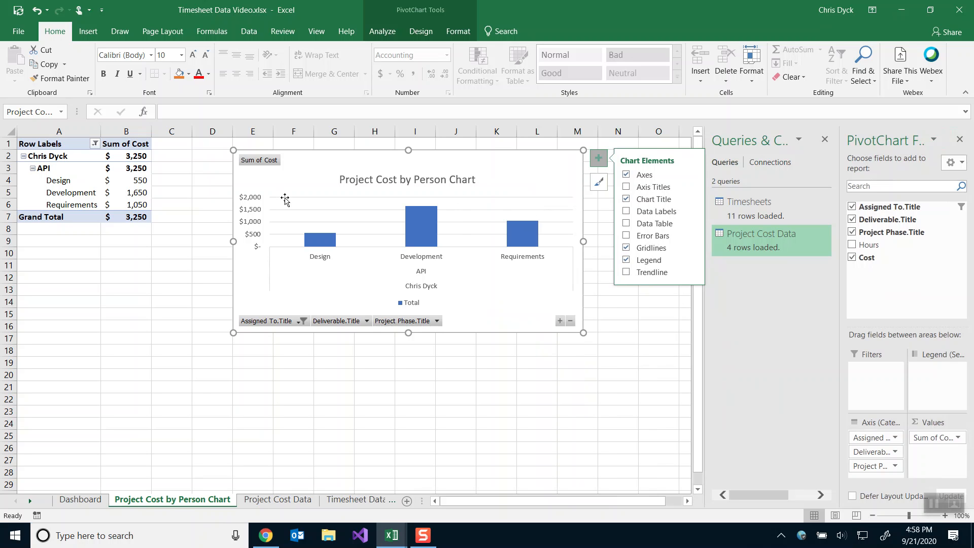
# Check the chart's name, then switch to the Timesheet Data 3 workbook.
pyautogui.click(36, 112)
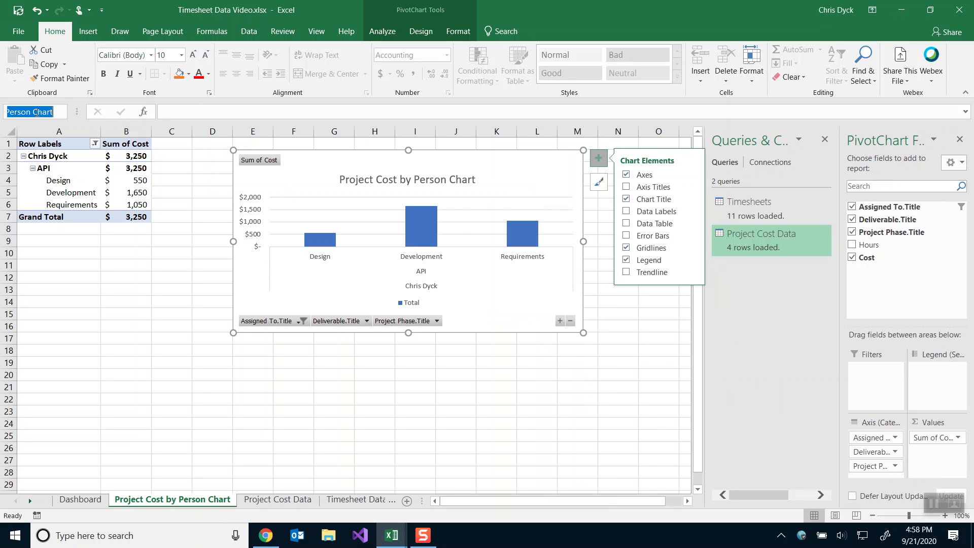
pyautogui.click(309, 170)
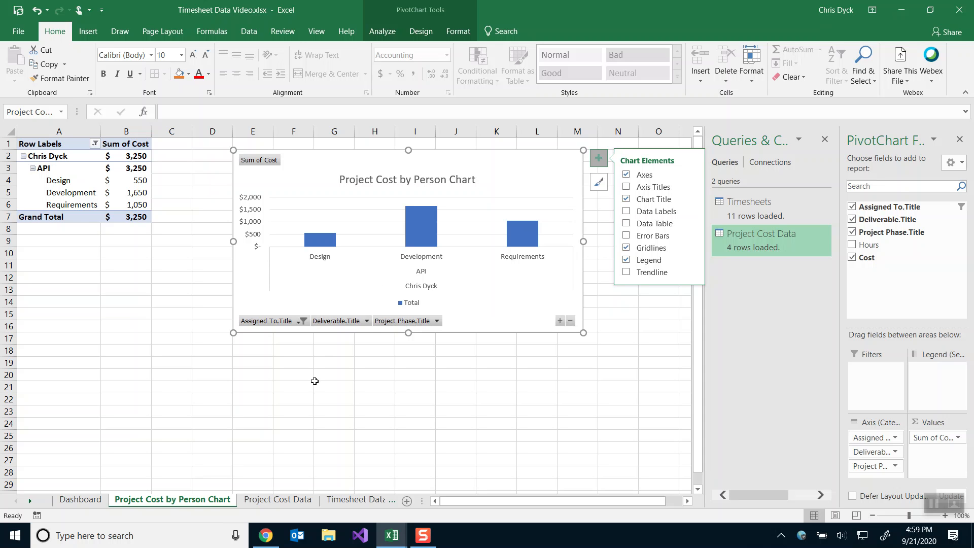
pyautogui.hotkey('alt', 'Tab')
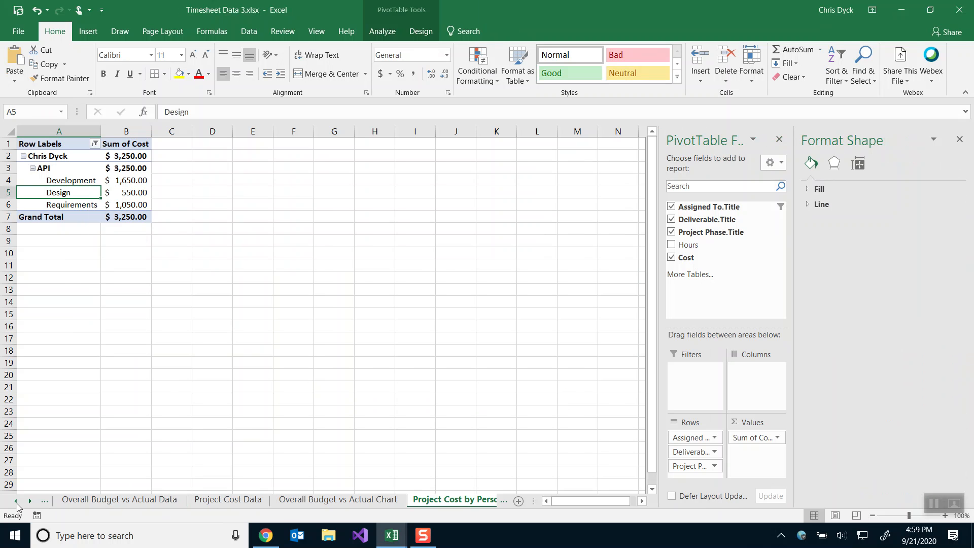
# Go to the reference Dashboard sheet and select the Resource Usage chart.
pyautogui.rightClick(17, 503)
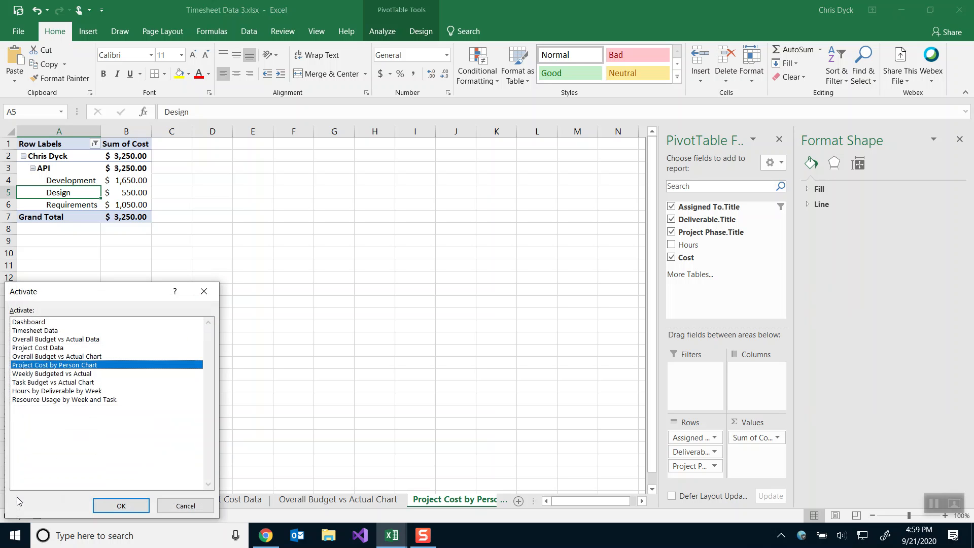
pyautogui.doubleClick(33, 325)
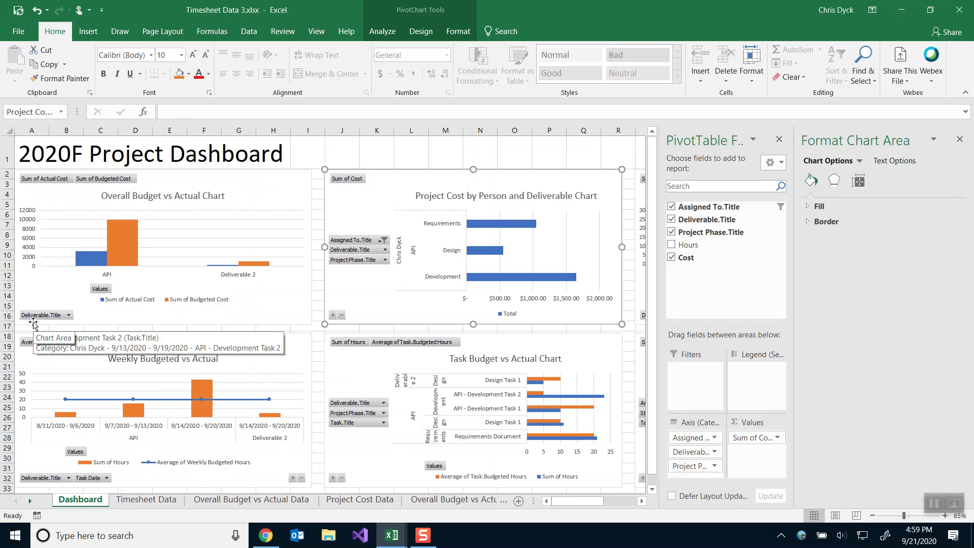
pyautogui.click(959, 139)
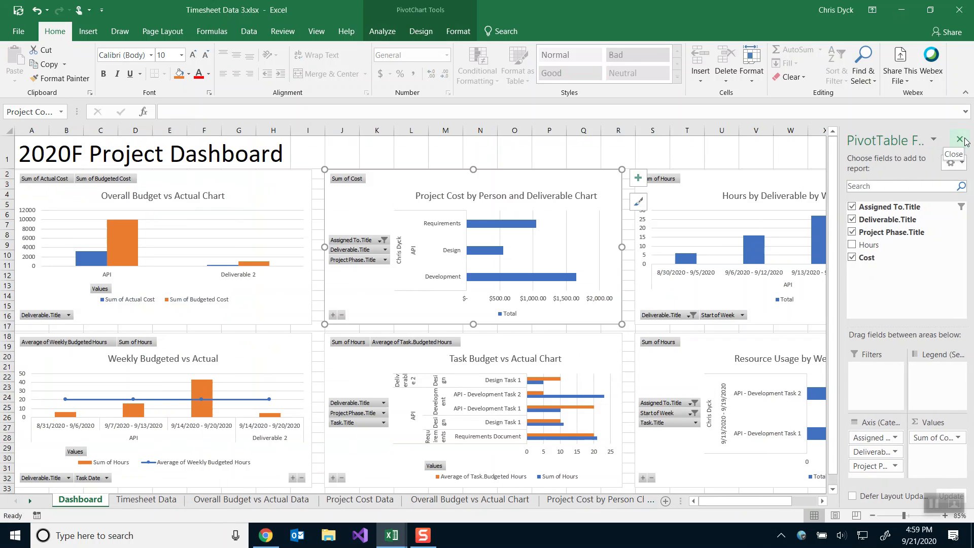
pyautogui.click(959, 139)
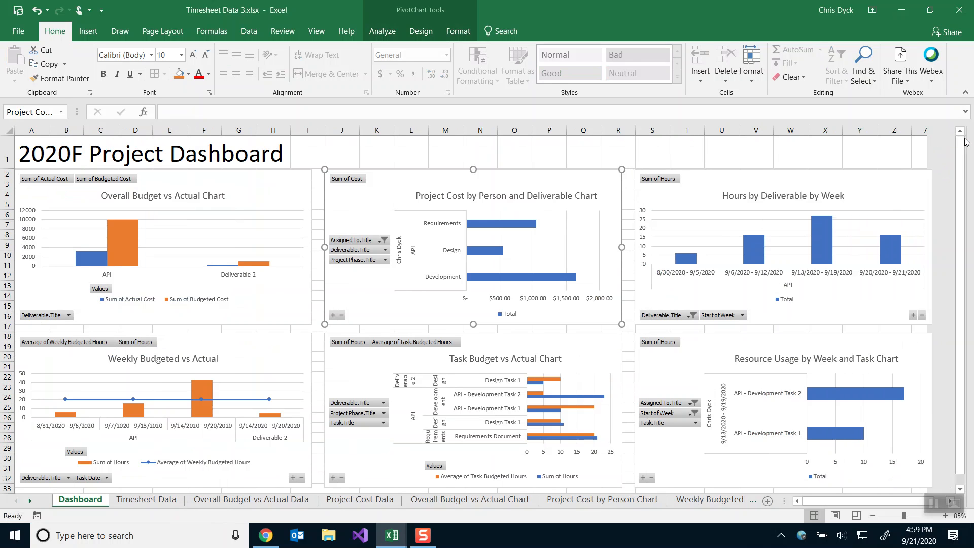
pyautogui.click(702, 347)
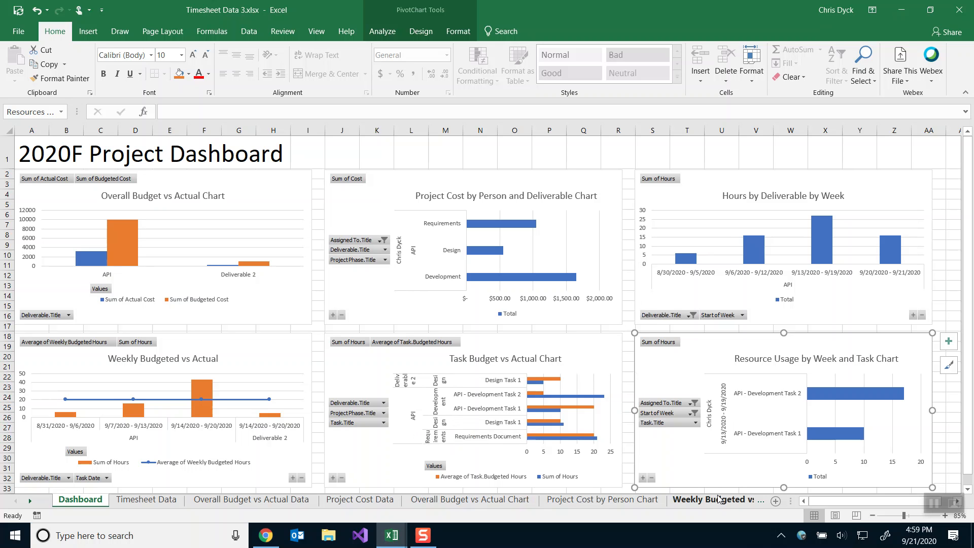
# Open the Resource Usage by Week and Task sheet, view its field list, and copy the sheet name.
pyautogui.rightClick(18, 503)
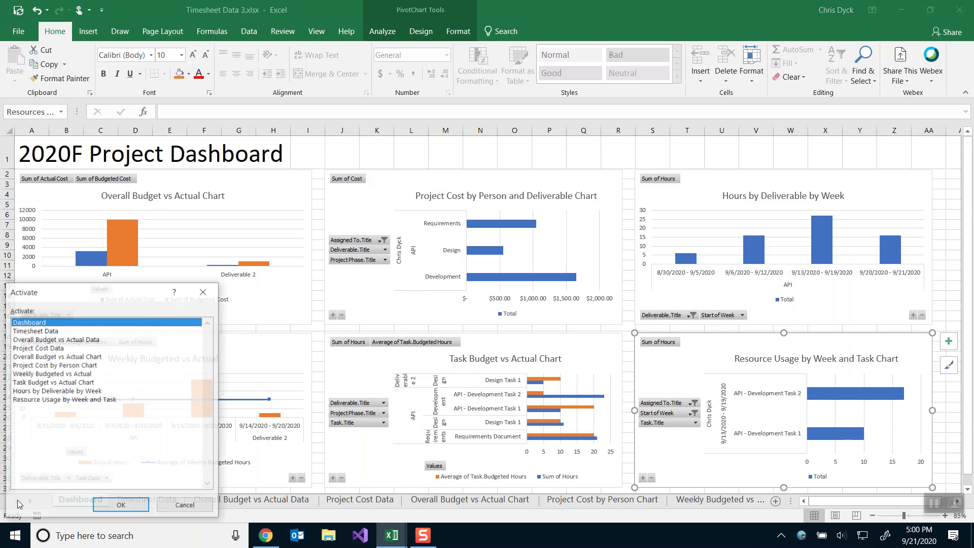
pyautogui.click(38, 401)
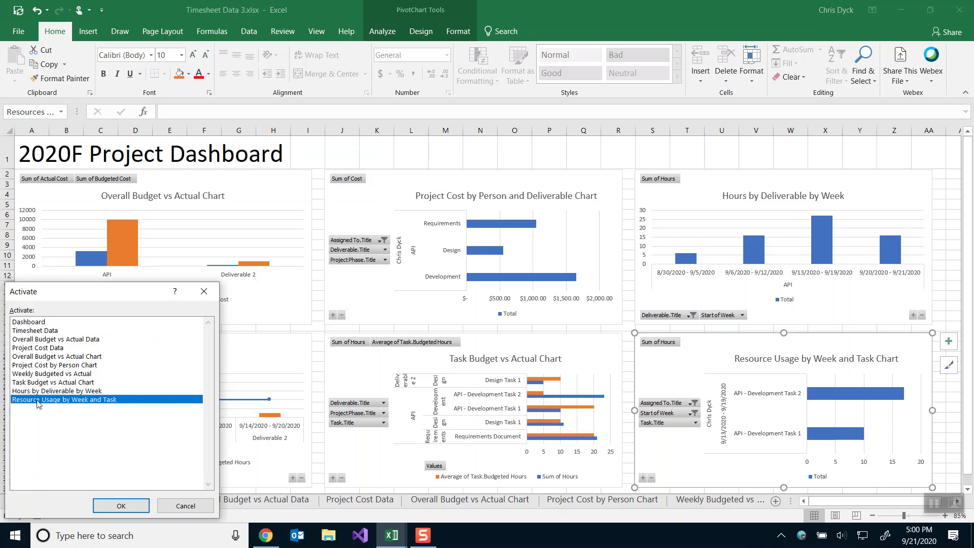
pyautogui.click(108, 506)
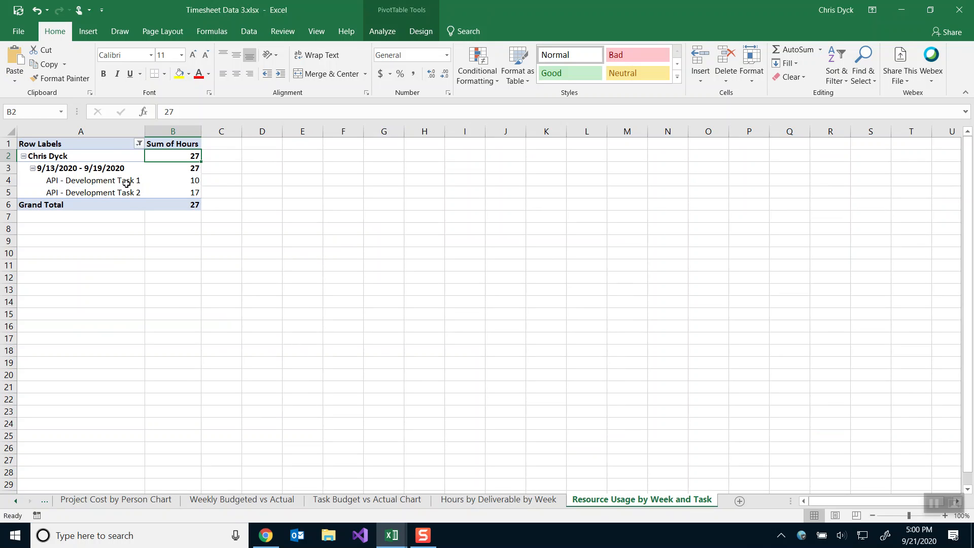
pyautogui.rightClick(127, 184)
pyautogui.click(151, 402)
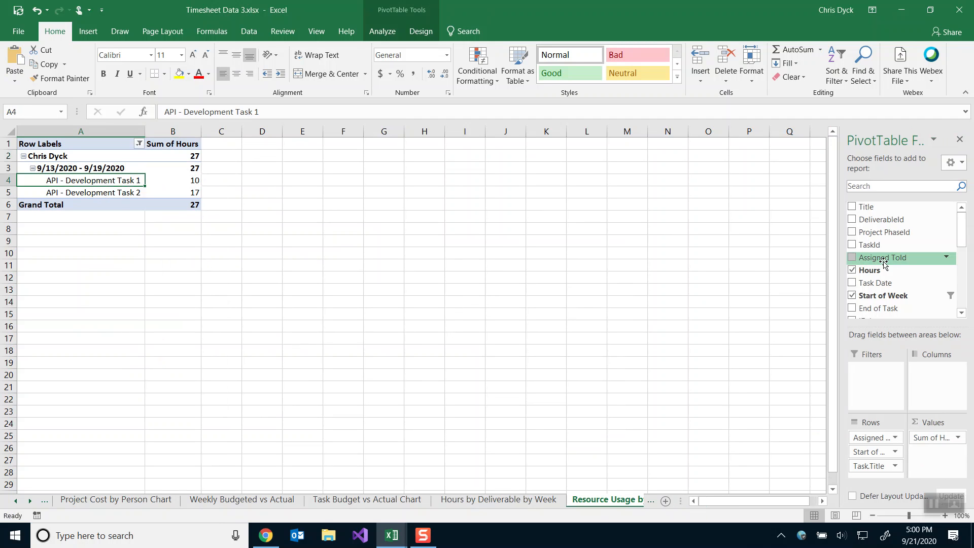
pyautogui.scroll(-2, 892, 259)
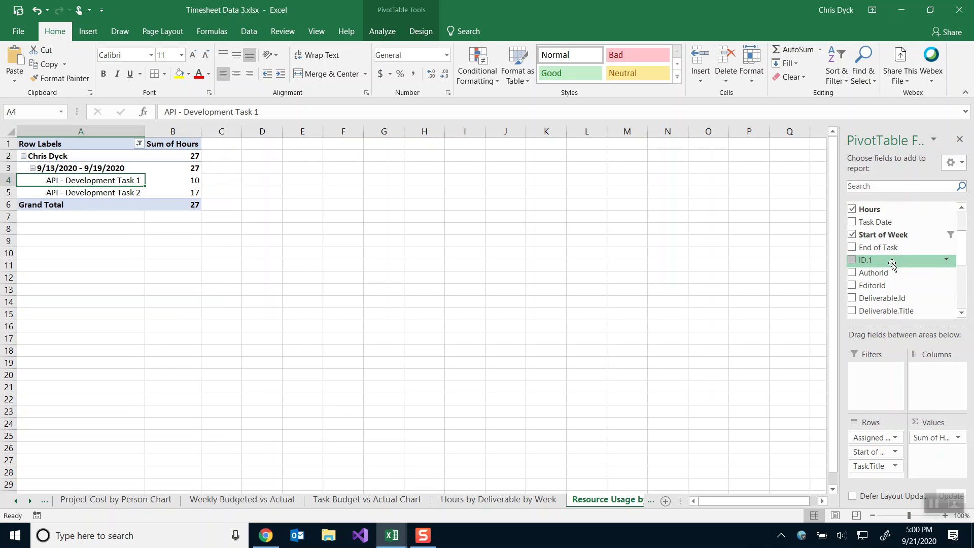
pyautogui.scroll(2, 892, 264)
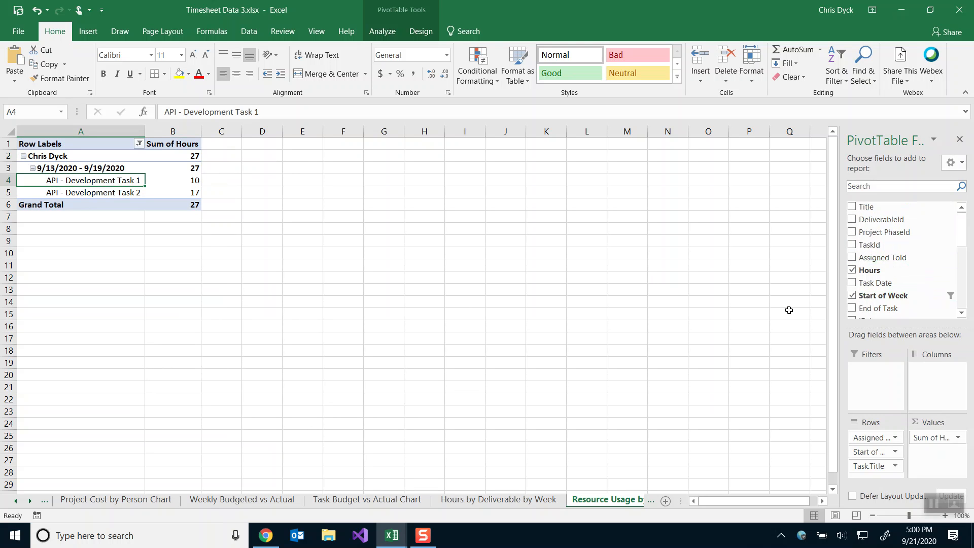
pyautogui.doubleClick(582, 504)
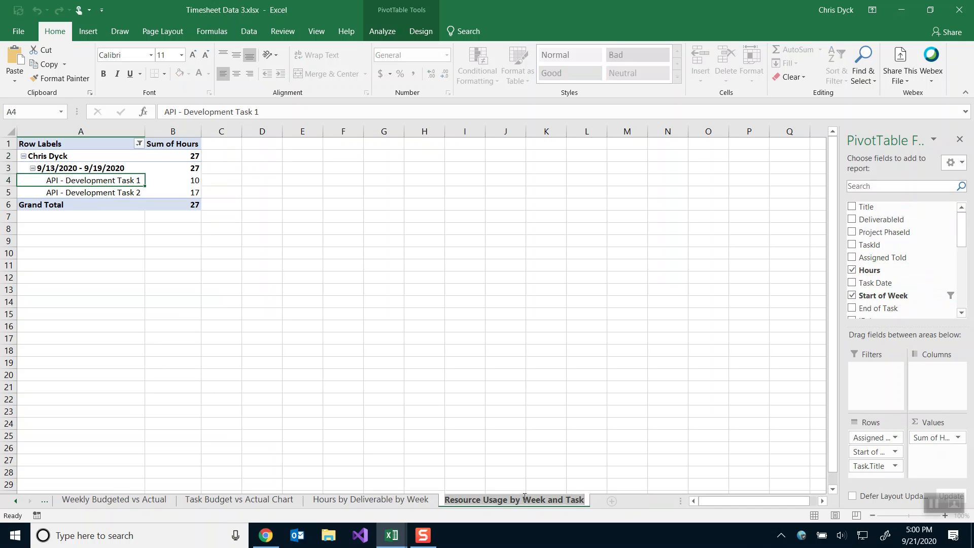
# In Timesheet Data Video, move the Timesheet Data sheet to the first position.
pyautogui.moveTo(391, 535)
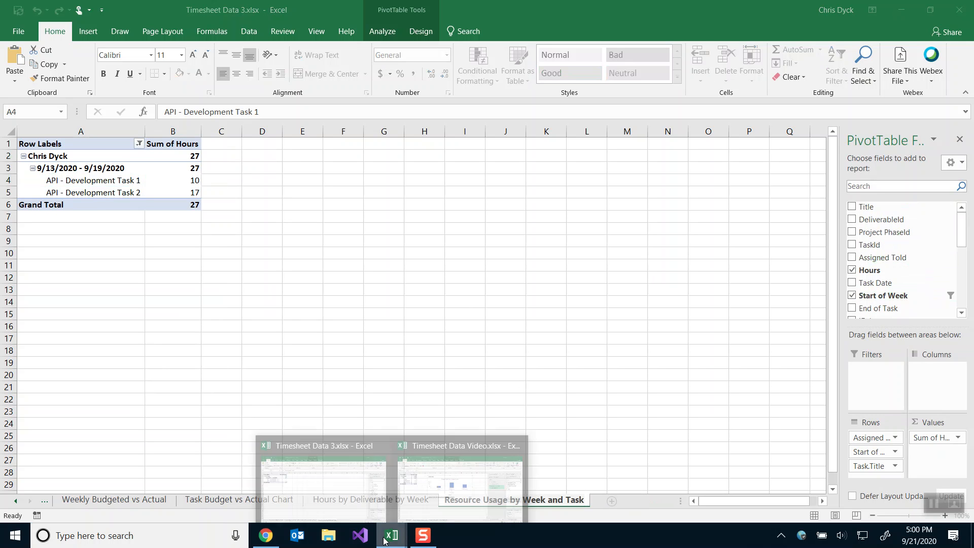
pyautogui.moveTo(425, 492)
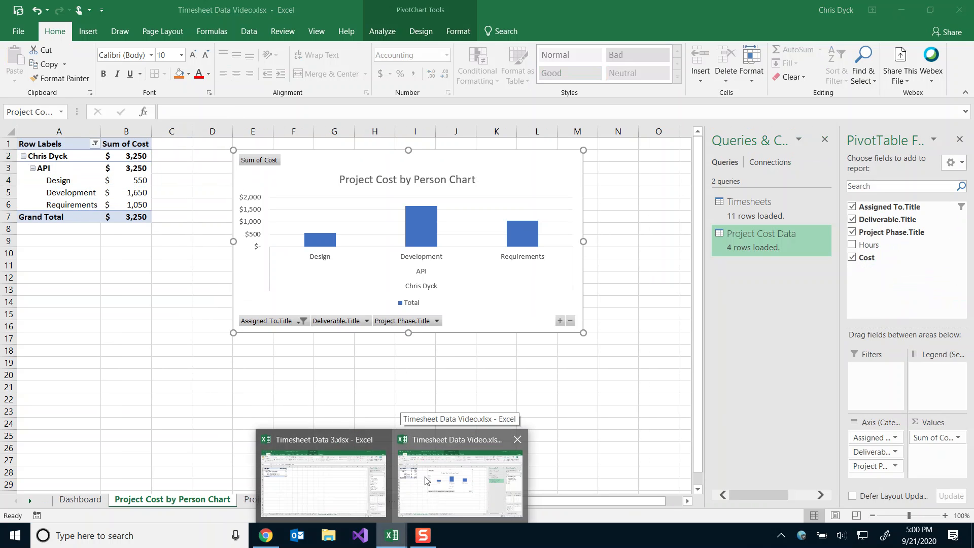
pyautogui.click(426, 490)
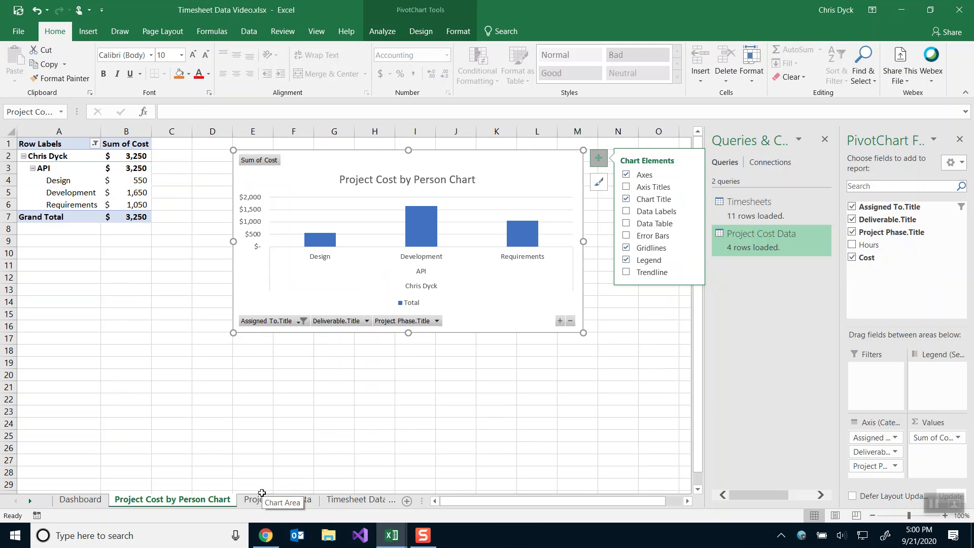
pyautogui.click(345, 500)
pyautogui.moveTo(296, 502); pyautogui.dragTo(96, 501)
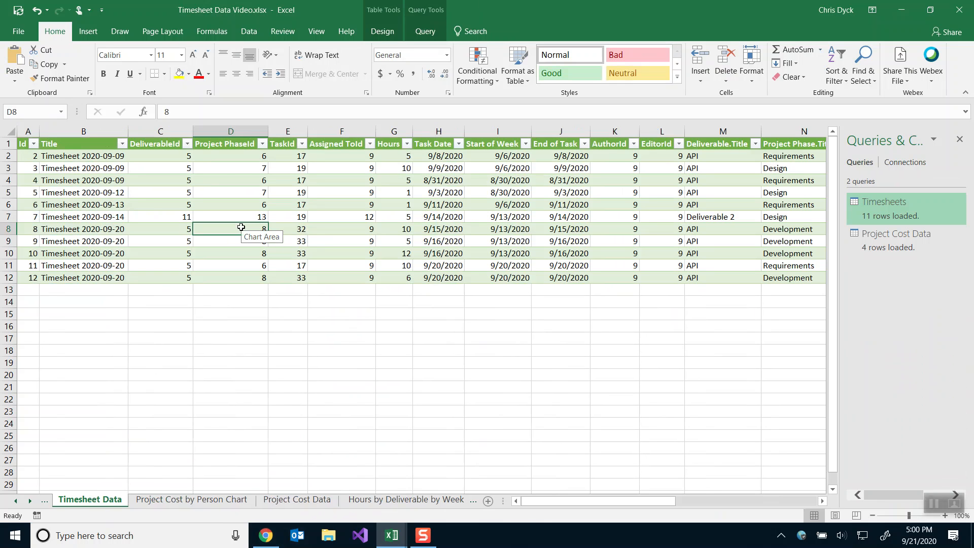
# Open the timesheet table in Power Query Editor, then close it discarding changes.
pyautogui.click(421, 31)
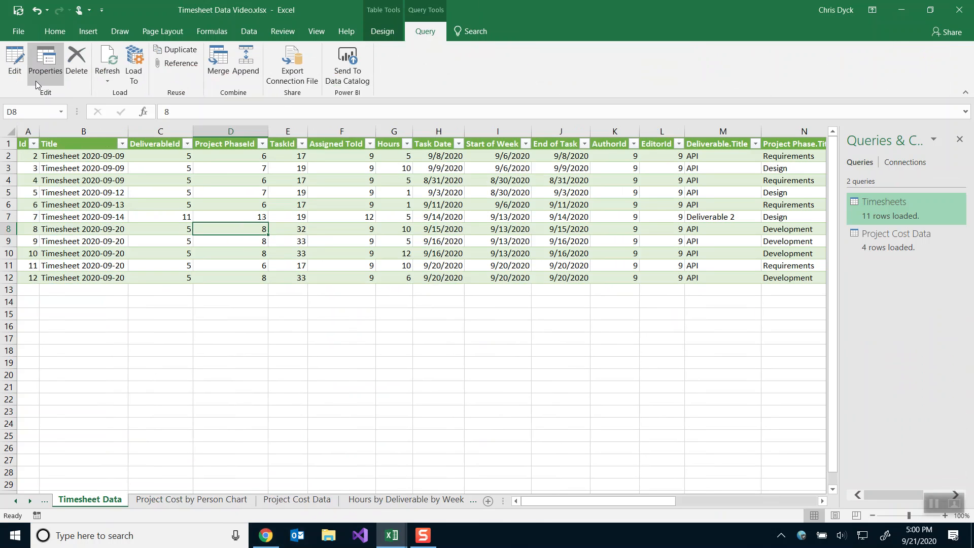
pyautogui.click(248, 31)
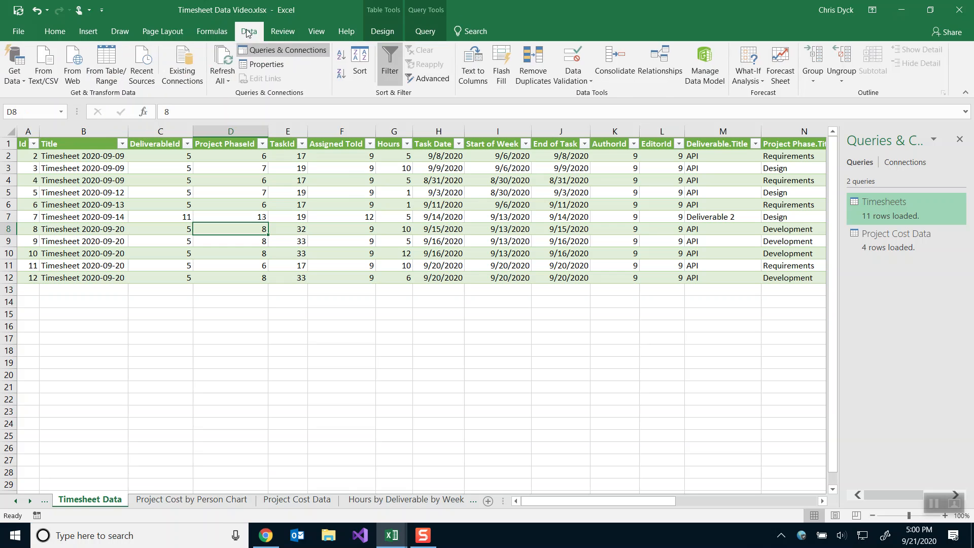
pyautogui.click(102, 75)
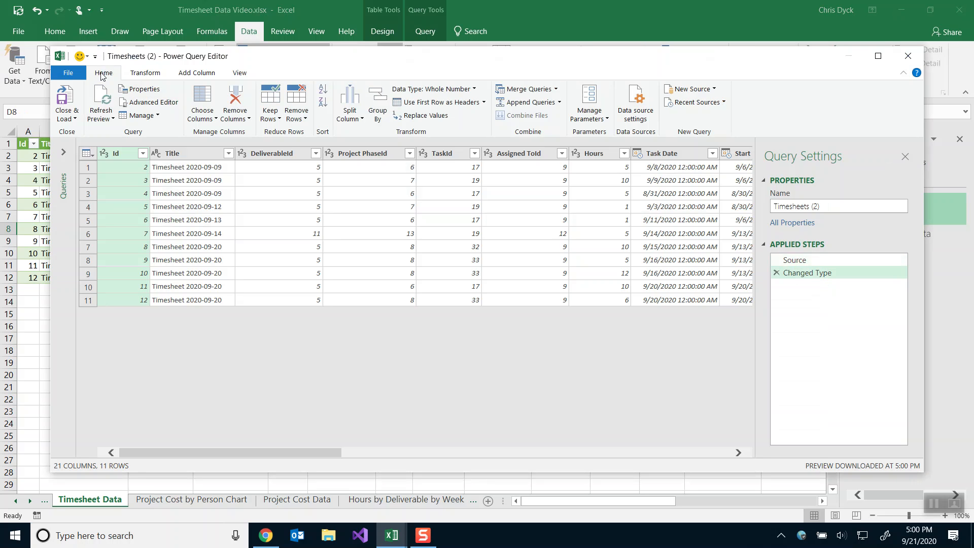
pyautogui.click(914, 59)
pyautogui.click(547, 286)
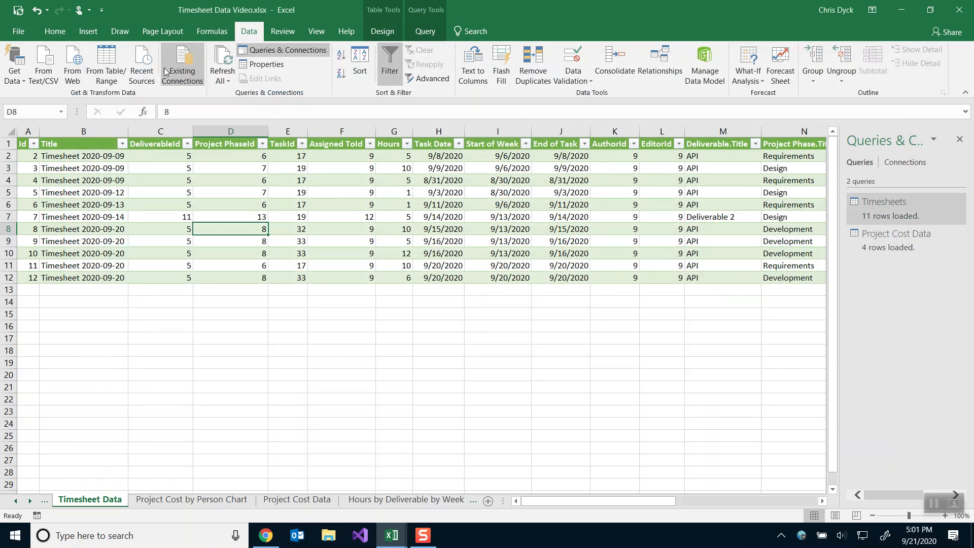
pyautogui.click(82, 32)
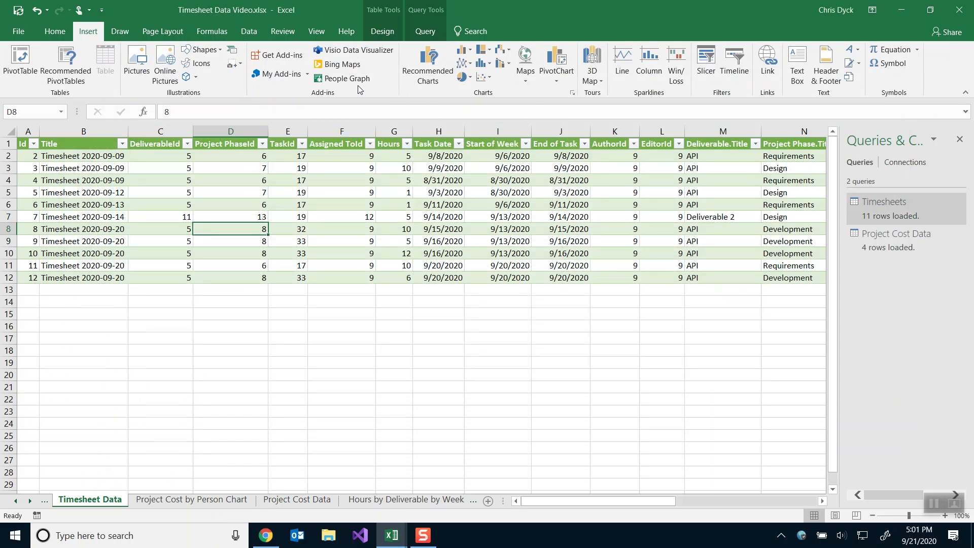
# Insert a Timesheets PivotChart on a new sheet named 'Resource Usage by Week and Task' after Timesheet Data.
pyautogui.click(556, 55)
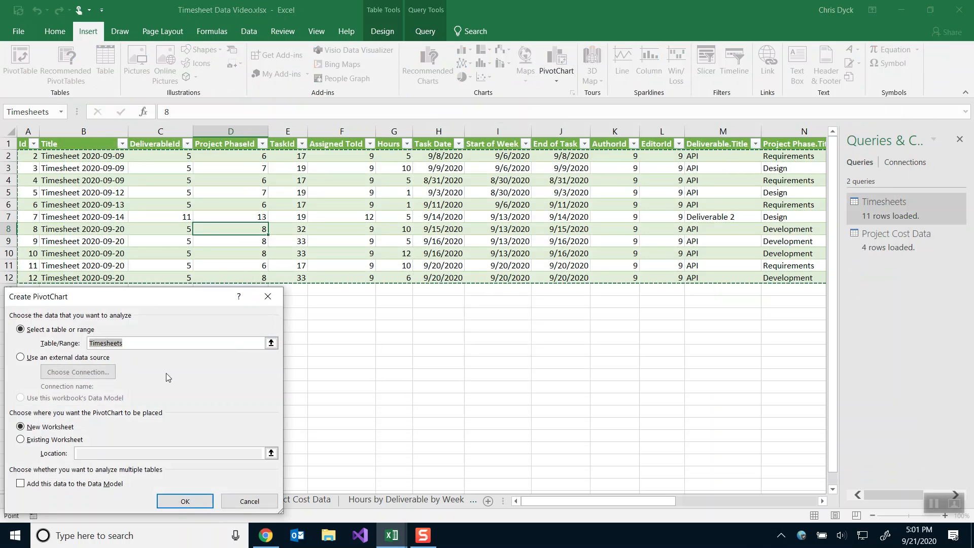
pyautogui.click(174, 503)
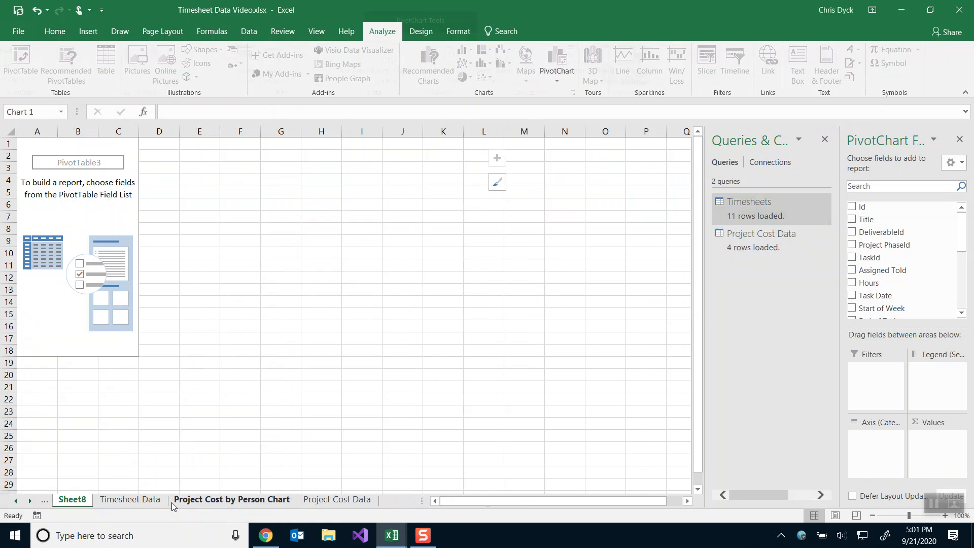
pyautogui.doubleClick(72, 499)
pyautogui.hotkey('ctrl', 'v')
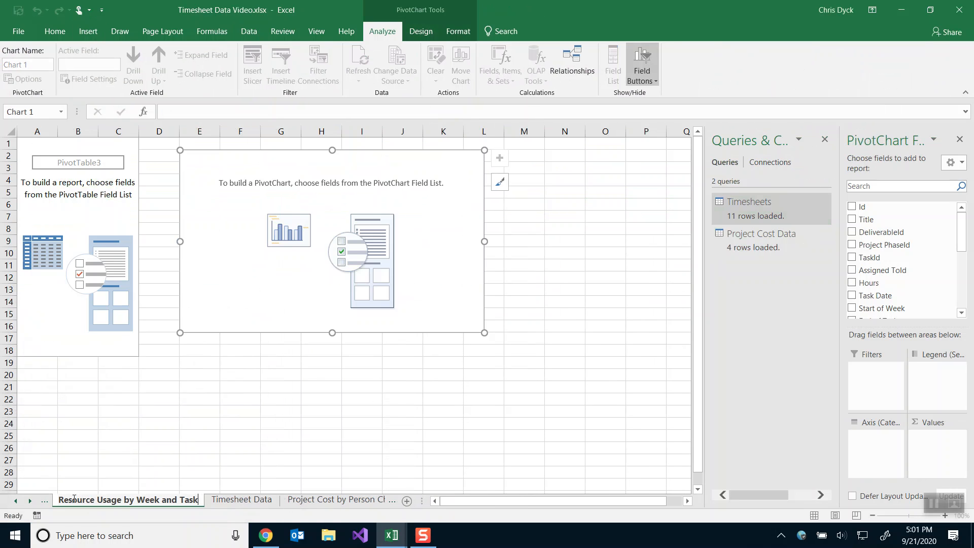
pyautogui.press('Return')
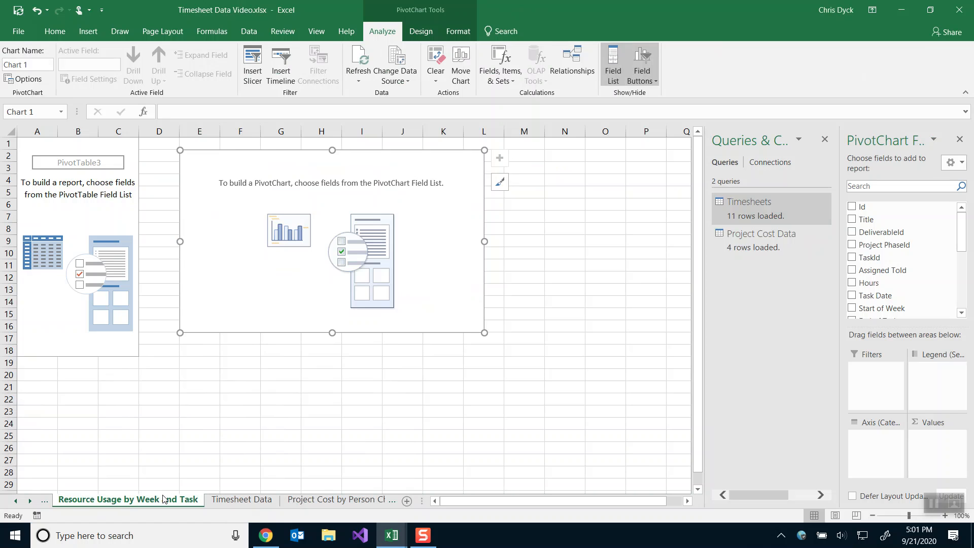
pyautogui.moveTo(142, 499); pyautogui.dragTo(282, 502)
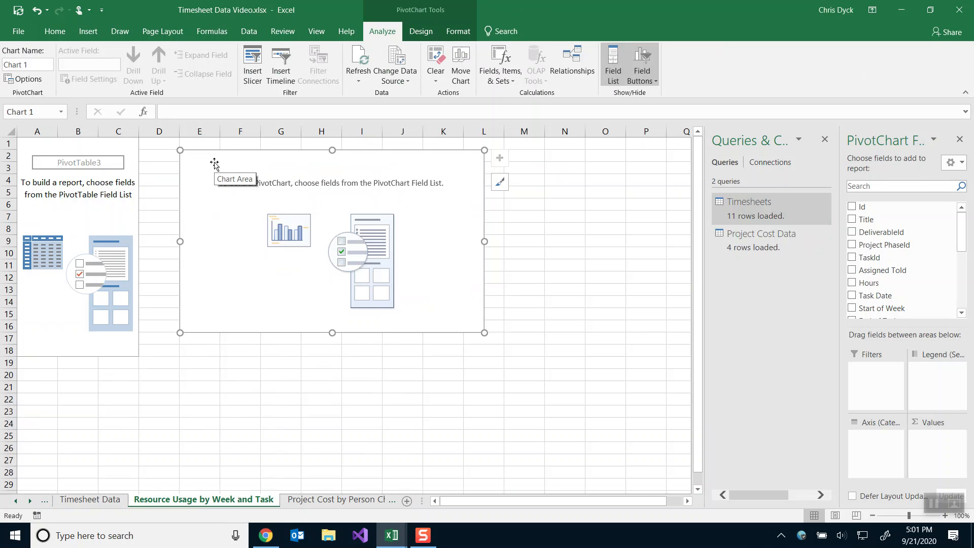
# Name the chart after its sheet via the Name Box, then switch to Timesheet Data 3.
pyautogui.click(52, 111)
pyautogui.hotkey('ctrl', 'v')
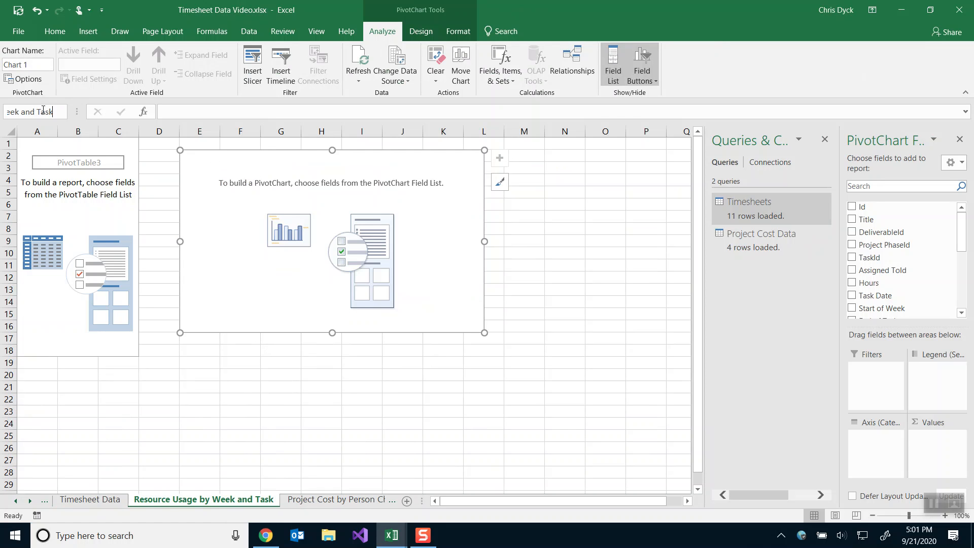
pyautogui.write('Chart')
pyautogui.press('Return')
pyautogui.click(39, 112)
pyautogui.hotkey('ctrl', 'v')
pyautogui.press('Return')
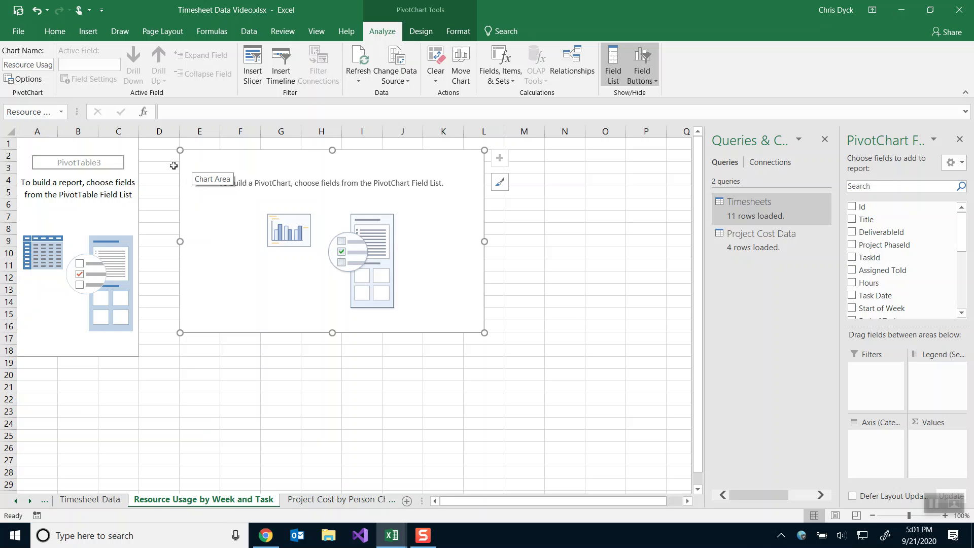
pyautogui.hotkey('alt', 'Tab')
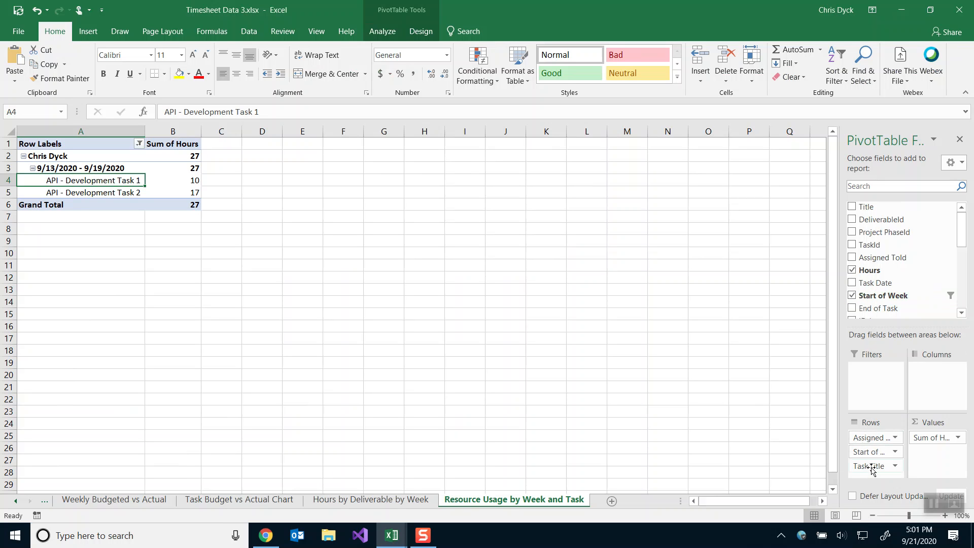
# Put Assigned To.Title and Task Date on the PivotChart axis.
pyautogui.hotkey('alt', 'Tab')
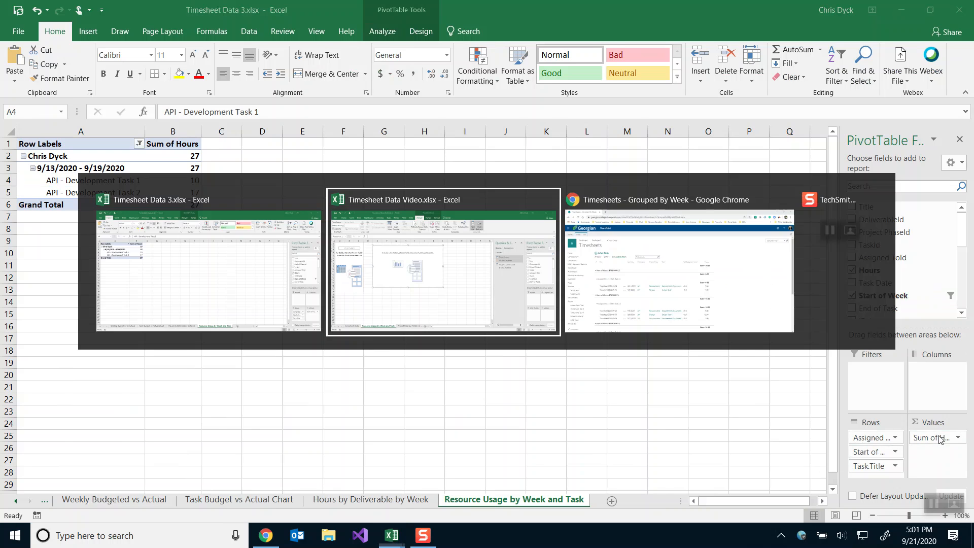
pyautogui.scroll(-5, 883, 285)
pyautogui.moveTo(880, 263); pyautogui.dragTo(877, 432)
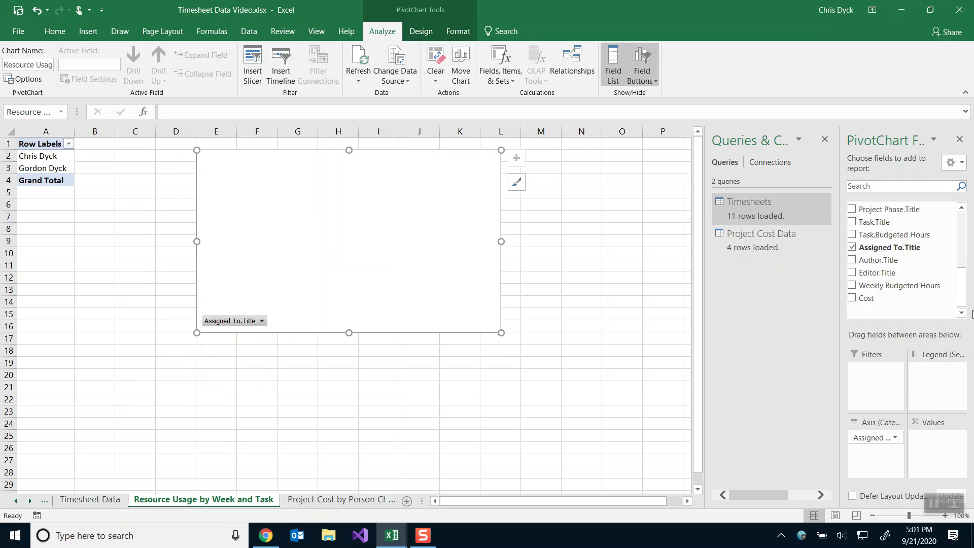
pyautogui.scroll(1, 906, 277)
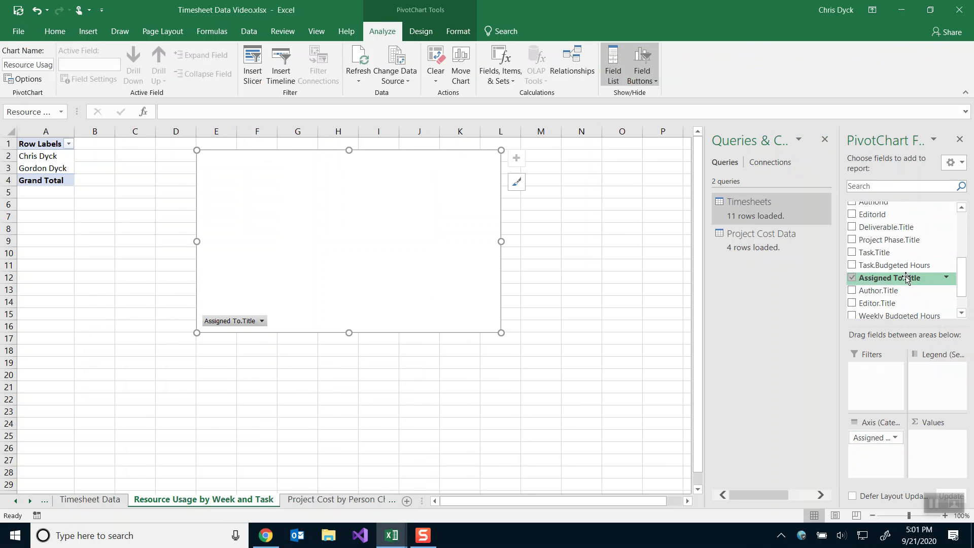
pyautogui.scroll(1, 906, 278)
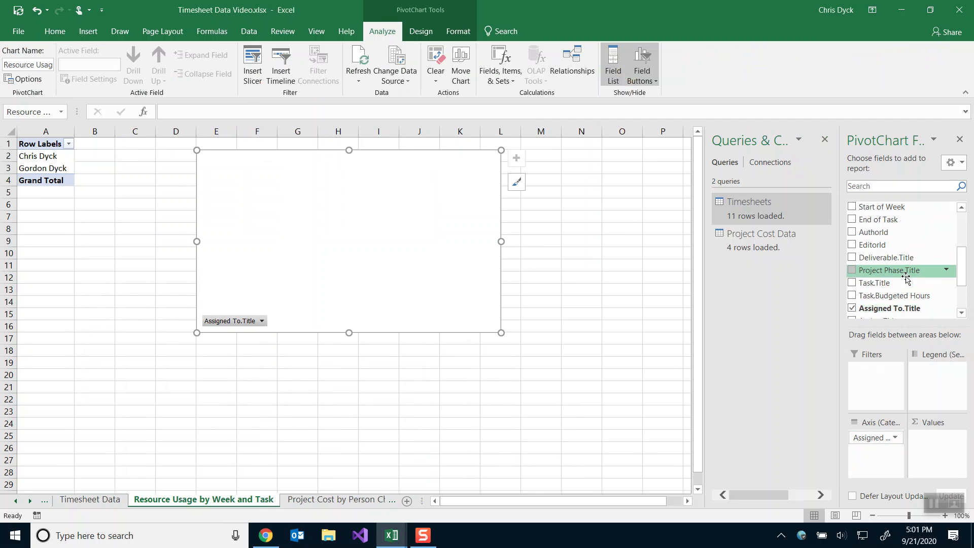
pyautogui.scroll(1, 906, 278)
pyautogui.scroll(1, 905, 278)
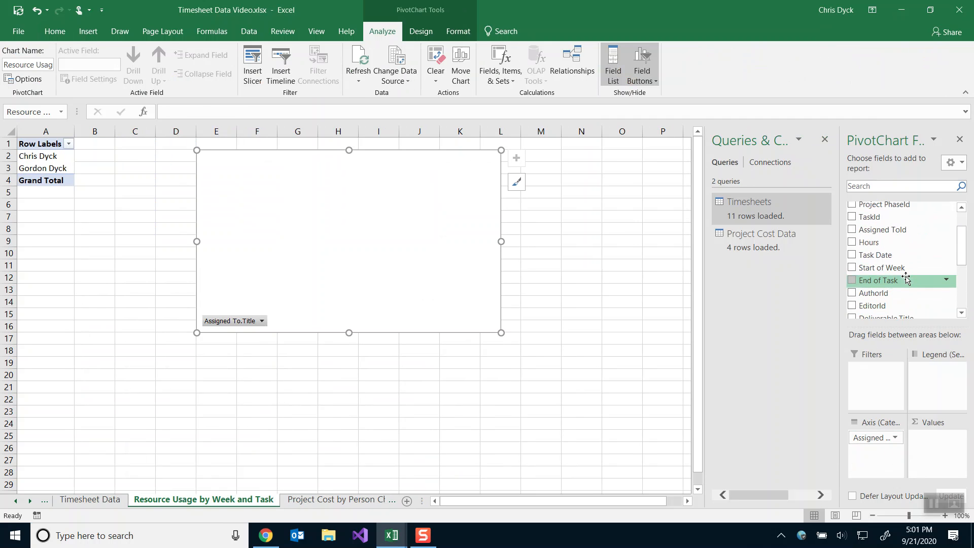
pyautogui.moveTo(870, 258); pyautogui.dragTo(867, 442)
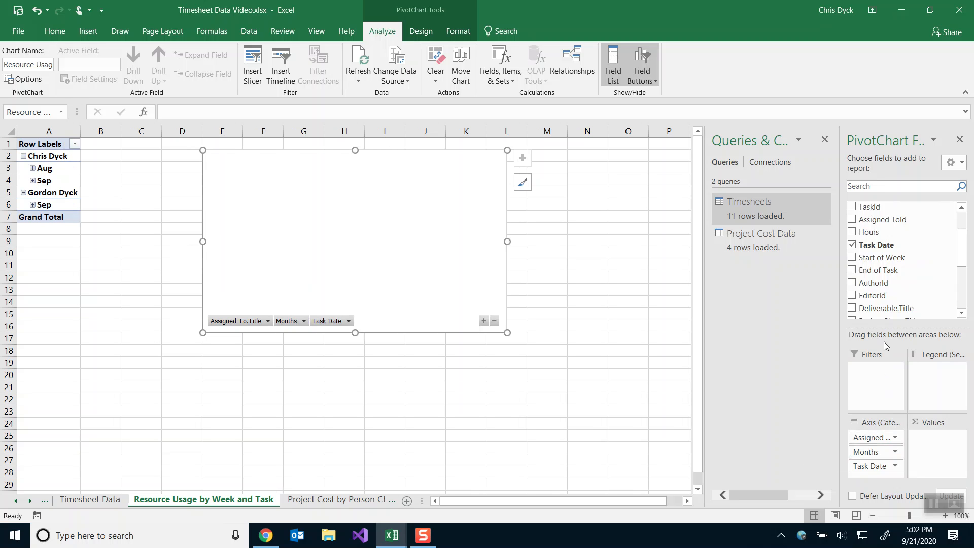
# Sum Hours as values, remove the Months grouping, and add Task.Title to the axis.
pyautogui.scroll(-1, 892, 296)
pyautogui.scroll(2, 872, 273)
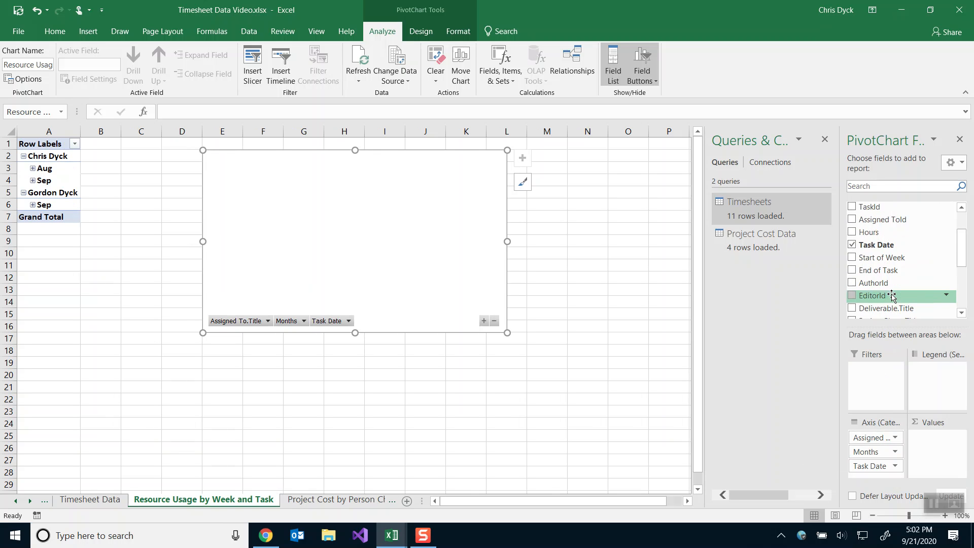
pyautogui.moveTo(869, 268); pyautogui.dragTo(926, 435)
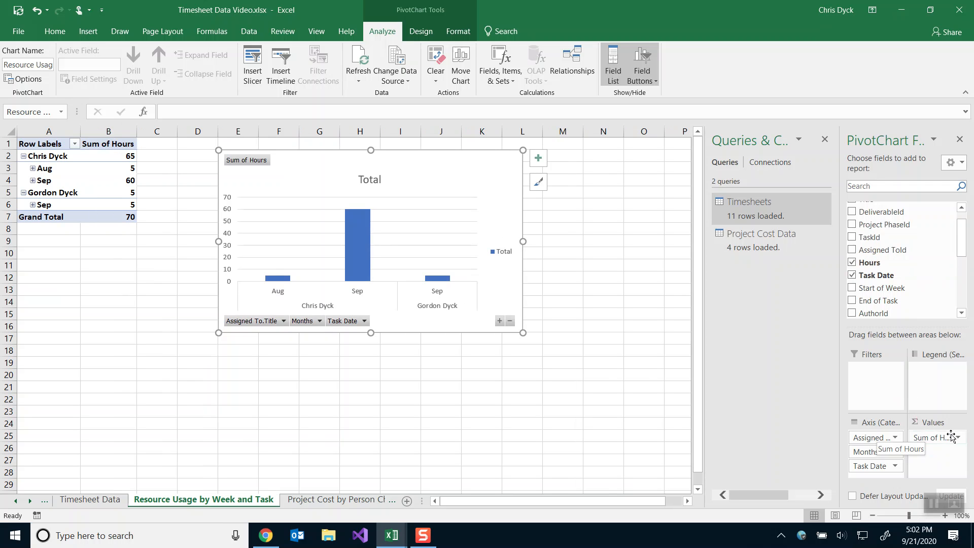
pyautogui.moveTo(871, 455); pyautogui.dragTo(815, 456)
pyautogui.scroll(-5, 950, 276)
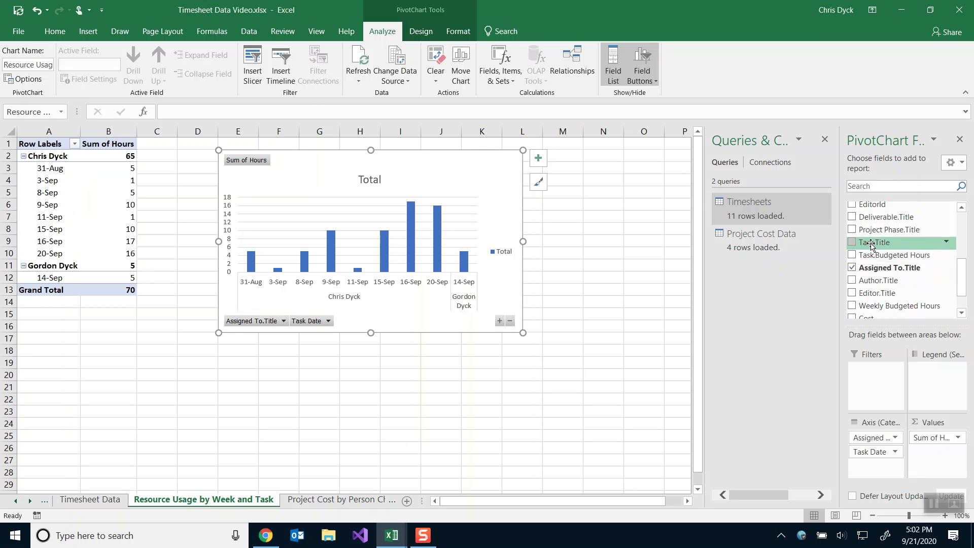
pyautogui.moveTo(870, 244); pyautogui.dragTo(868, 464)
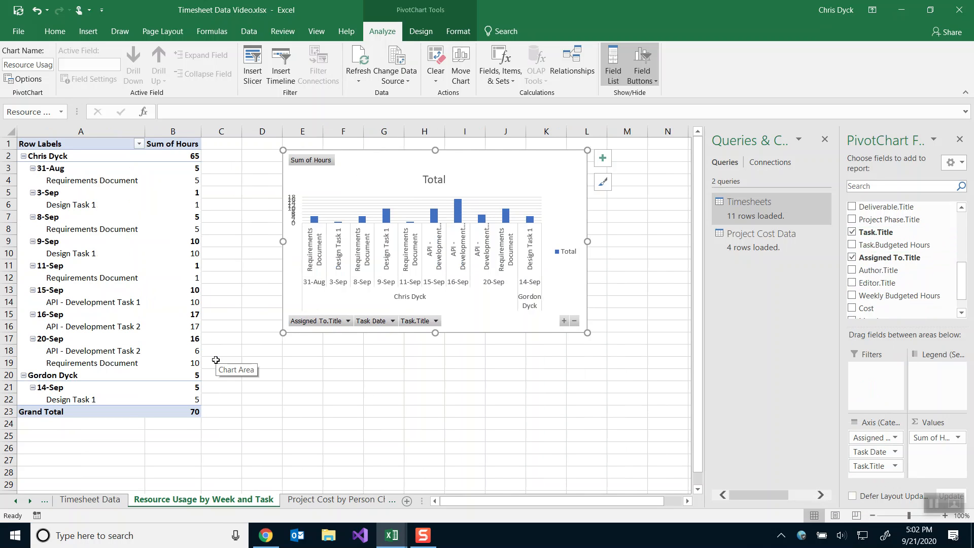
# Group the Task Date rows into 7-day ranges by days only, instead of by months.
pyautogui.rightClick(49, 169)
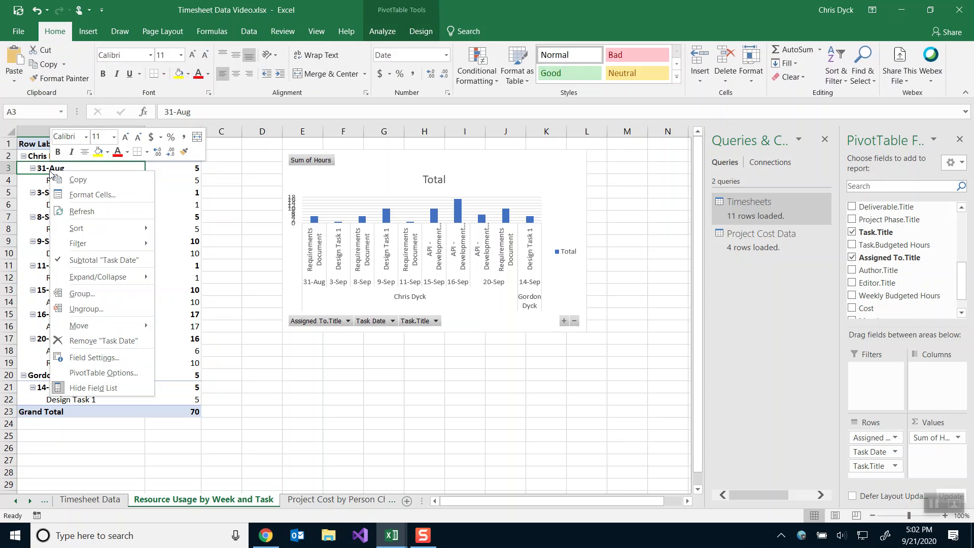
pyautogui.click(75, 292)
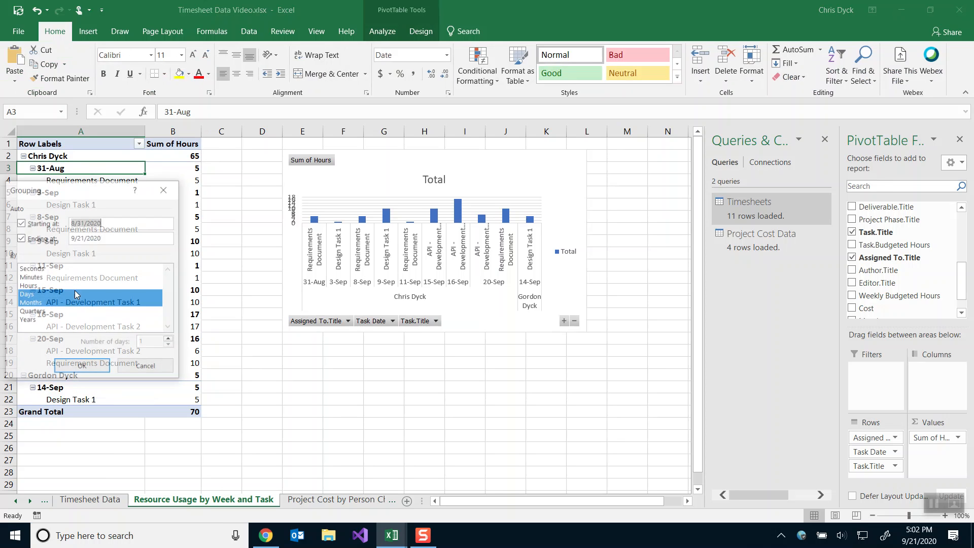
pyautogui.click(48, 303)
pyautogui.doubleClick(162, 343)
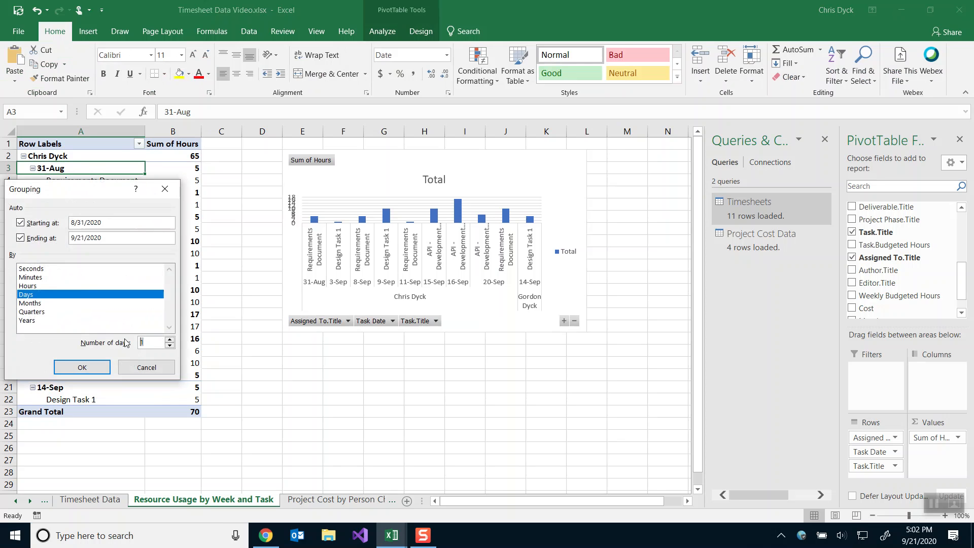
pyautogui.write('7')
pyautogui.click(84, 367)
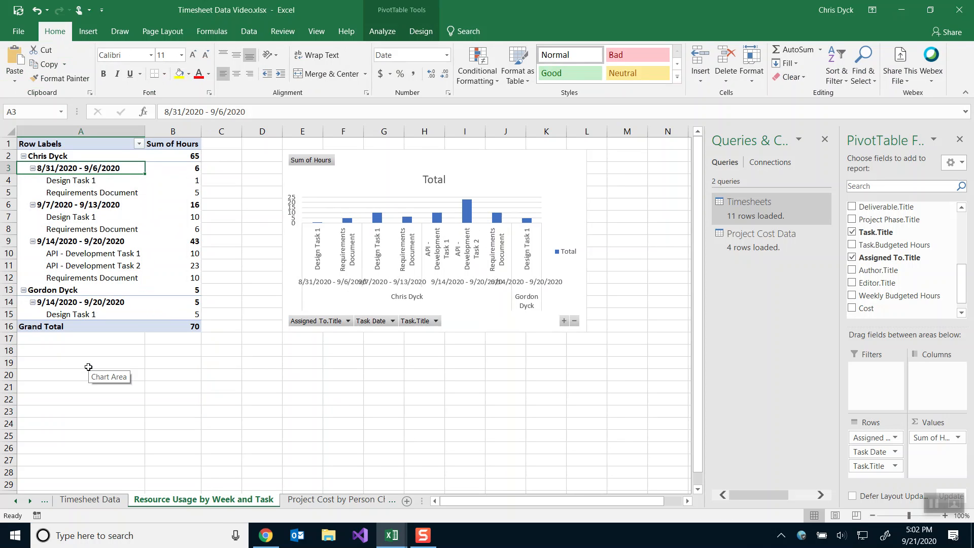
pyautogui.click(395, 161)
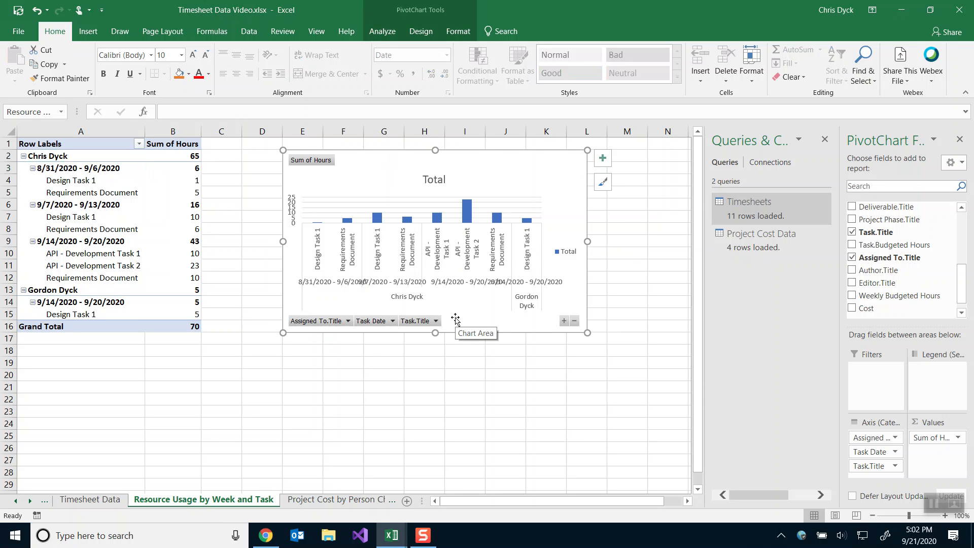
# Filter the chart's Task Date to the 9/7/2020 - 9/13/2020 and 9/14/2020 - 9/20/2020 weeks.
pyautogui.click(392, 321)
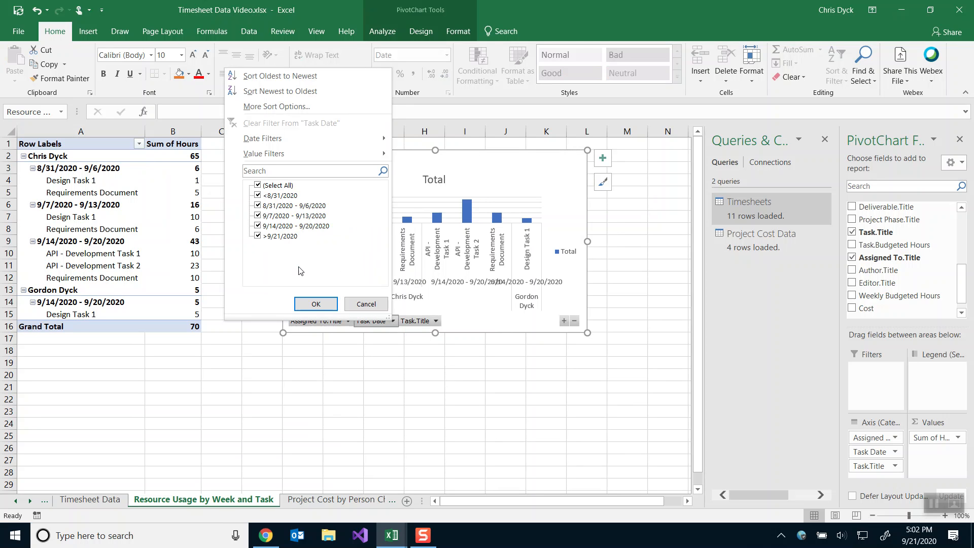
pyautogui.click(259, 185)
pyautogui.click(258, 215)
pyautogui.click(258, 225)
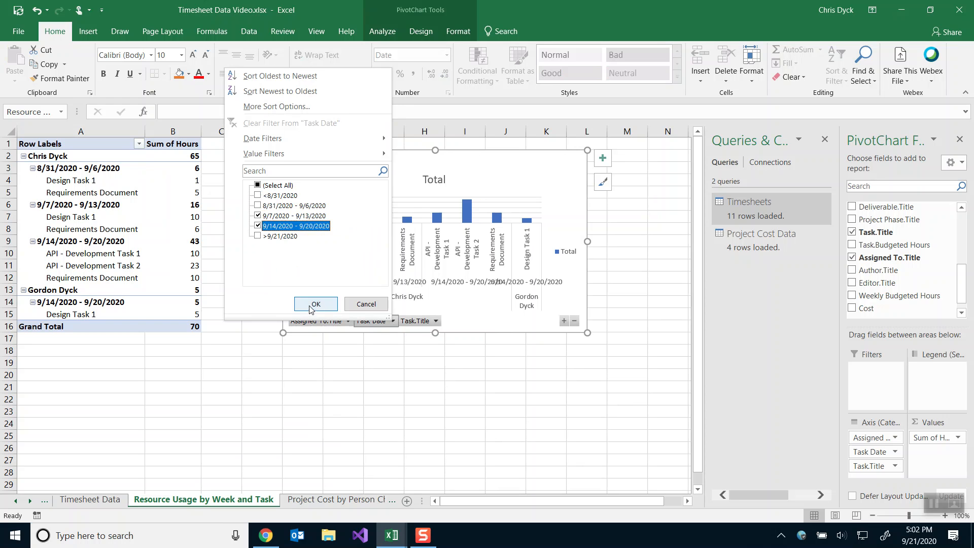
pyautogui.click(315, 303)
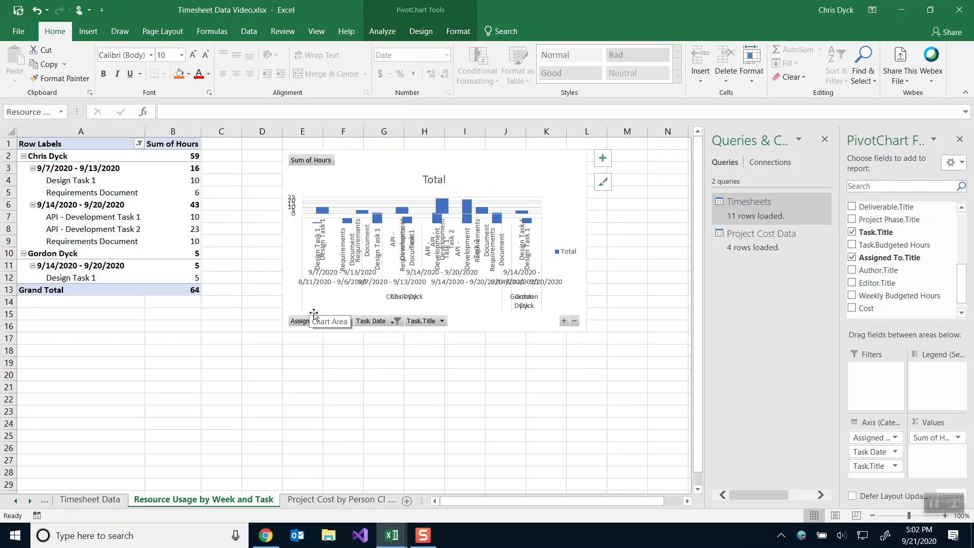
# Filter the chart's Assigned To.Title to only the first assignee.
pyautogui.click(309, 323)
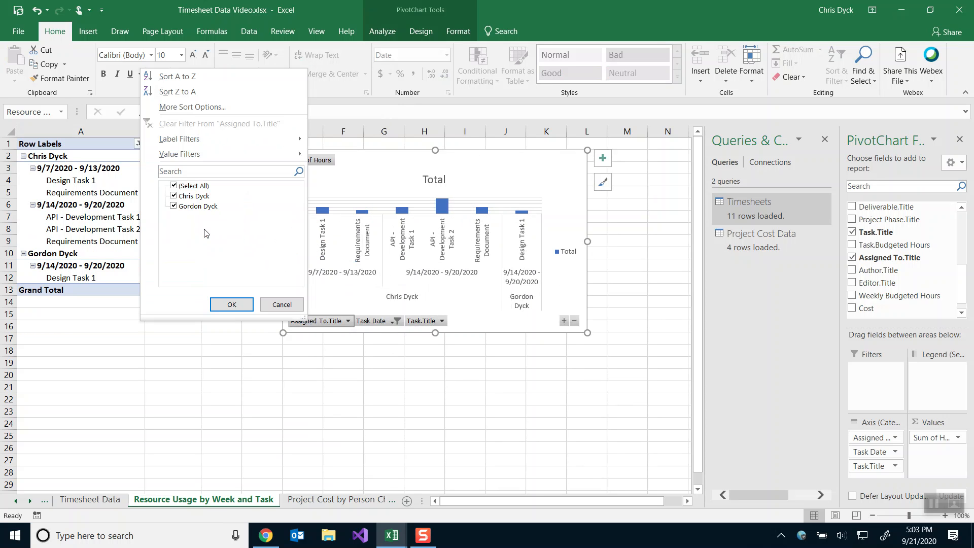
pyautogui.click(173, 185)
pyautogui.click(173, 195)
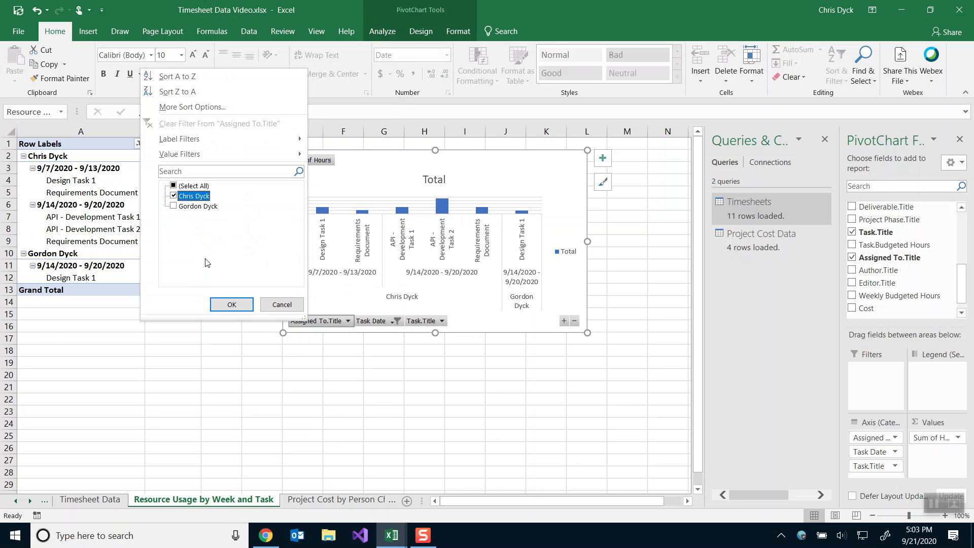
pyautogui.click(231, 304)
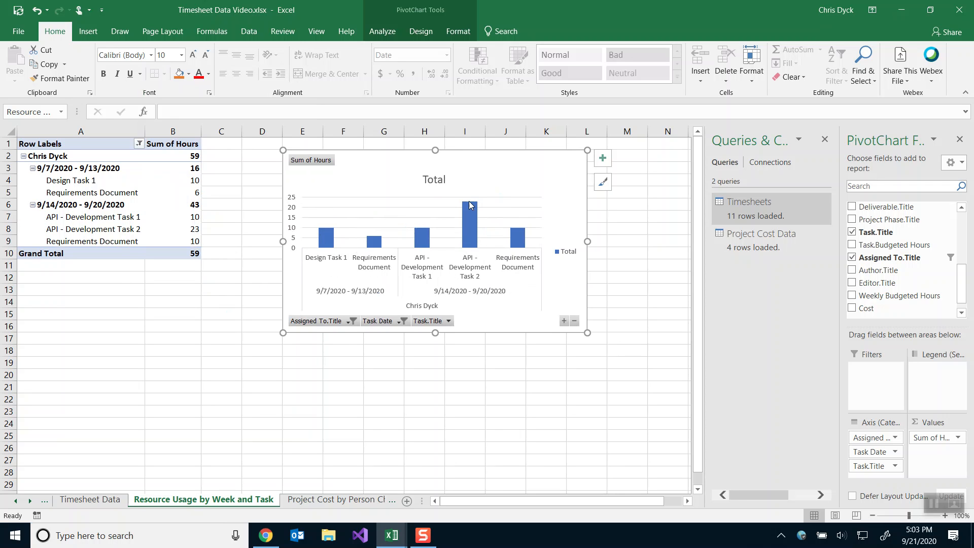
# Narrow the Task Date filter to just the 9/14/2020 - 9/20/2020 week.
pyautogui.moveTo(470, 207)
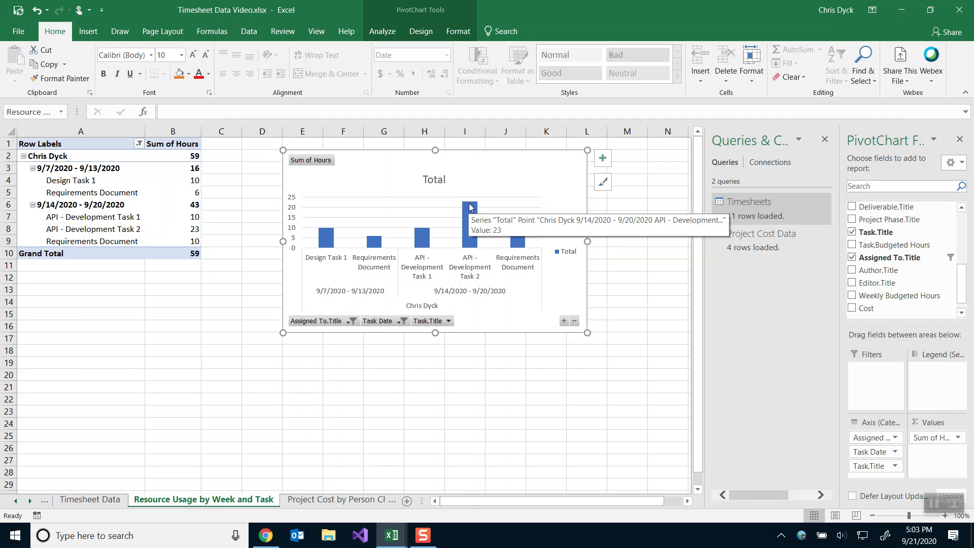
pyautogui.click(389, 321)
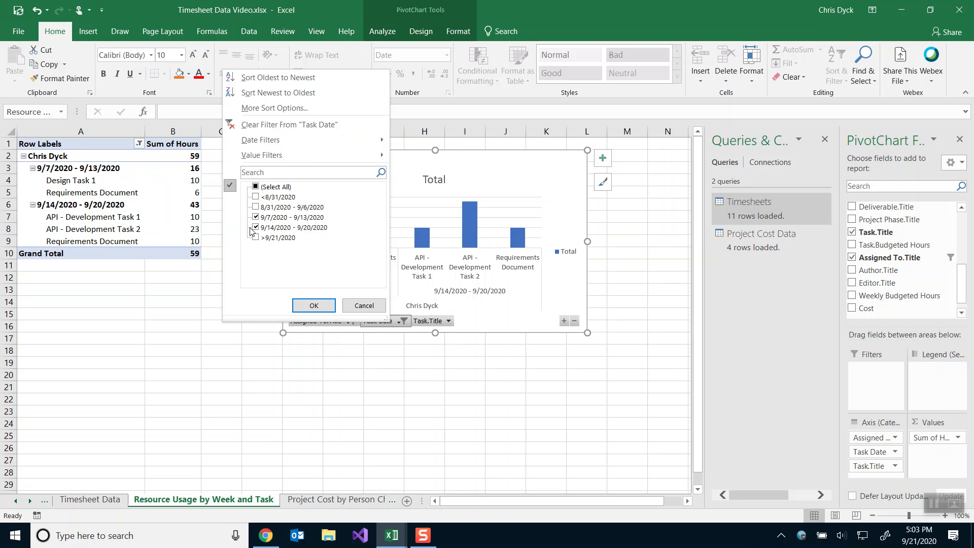
pyautogui.click(255, 227)
pyautogui.click(255, 217)
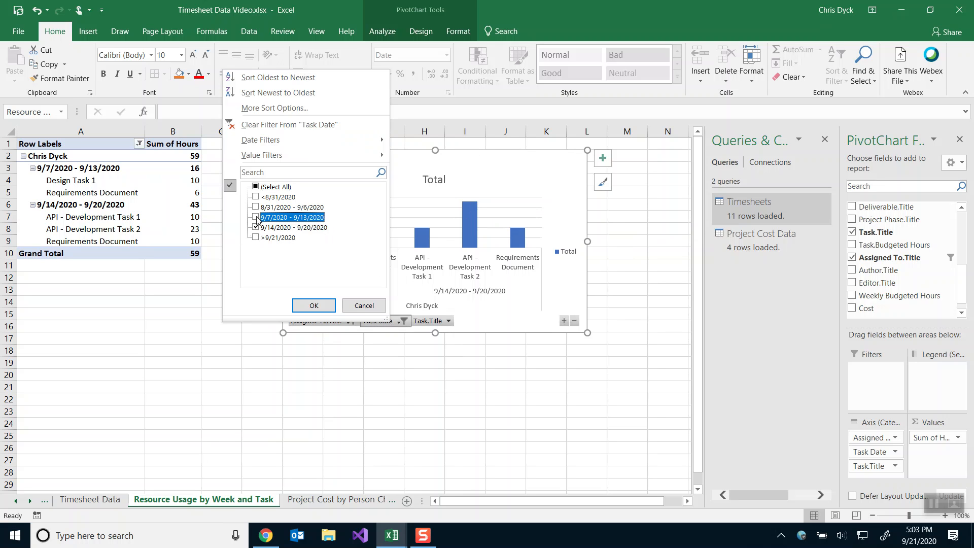
pyautogui.click(314, 306)
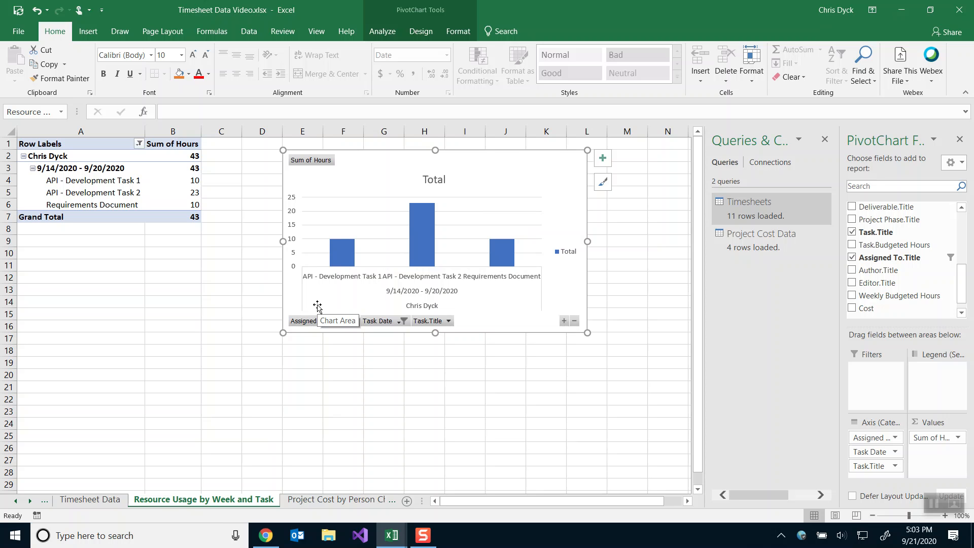
# Change the PivotChart type to Clustered Bar.
pyautogui.rightClick(369, 177)
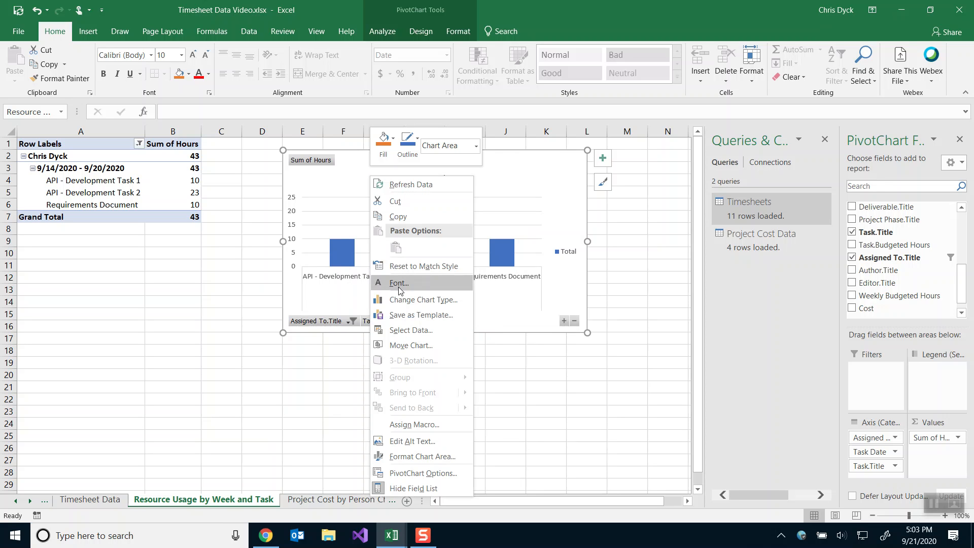
pyautogui.click(406, 300)
pyautogui.click(326, 189)
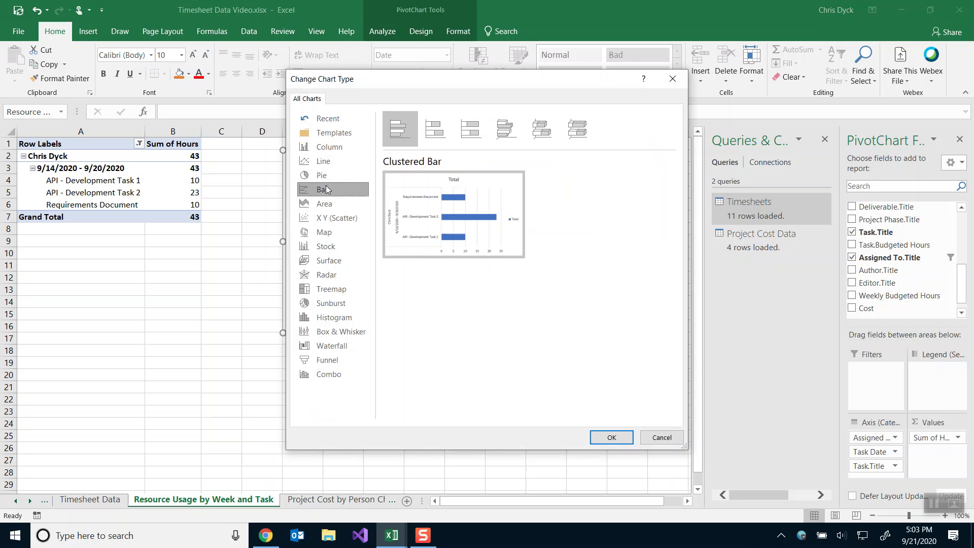
pyautogui.click(611, 438)
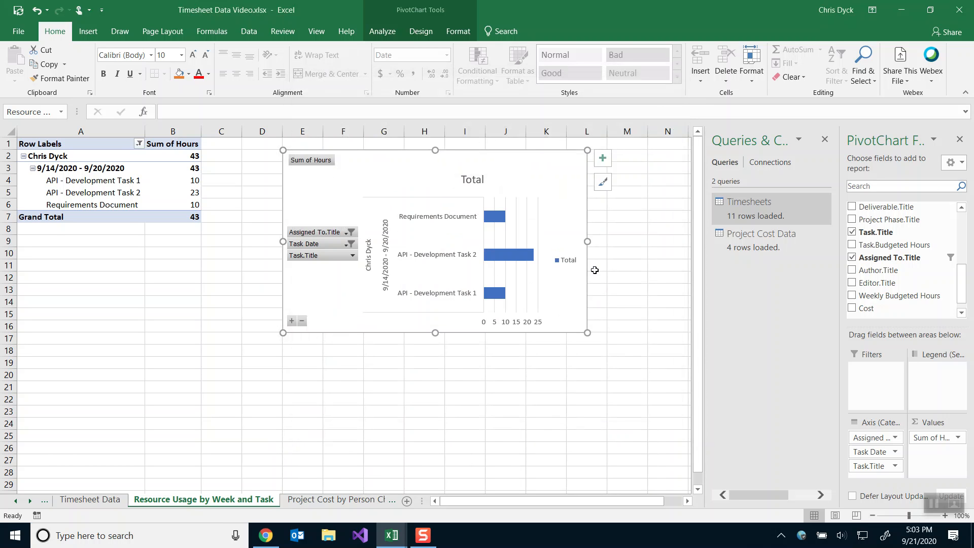
# Replace the chart title with the chart's name, Resource Usage by Week and Task.
pyautogui.click(42, 108)
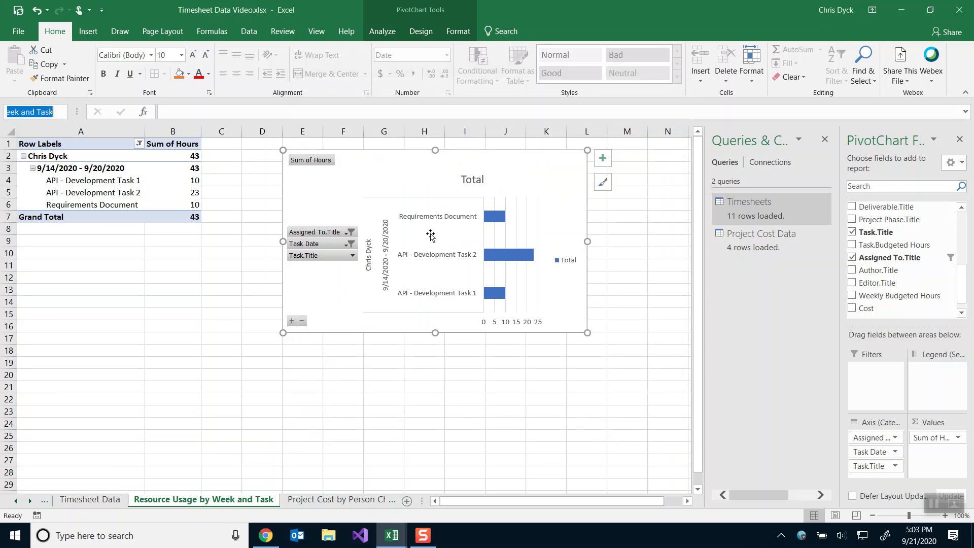
pyautogui.doubleClick(467, 181)
pyautogui.write('Resource Usage by Week and Task')
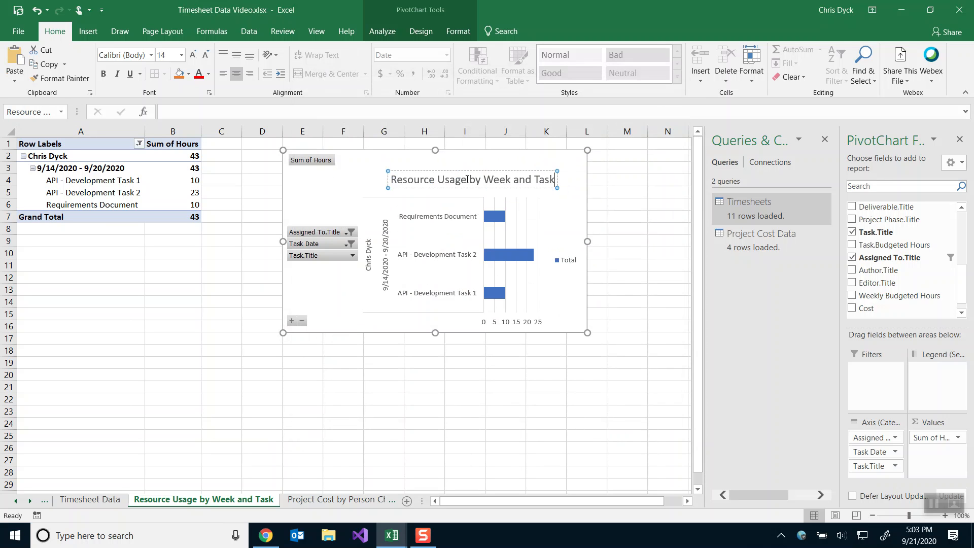
pyautogui.click(477, 169)
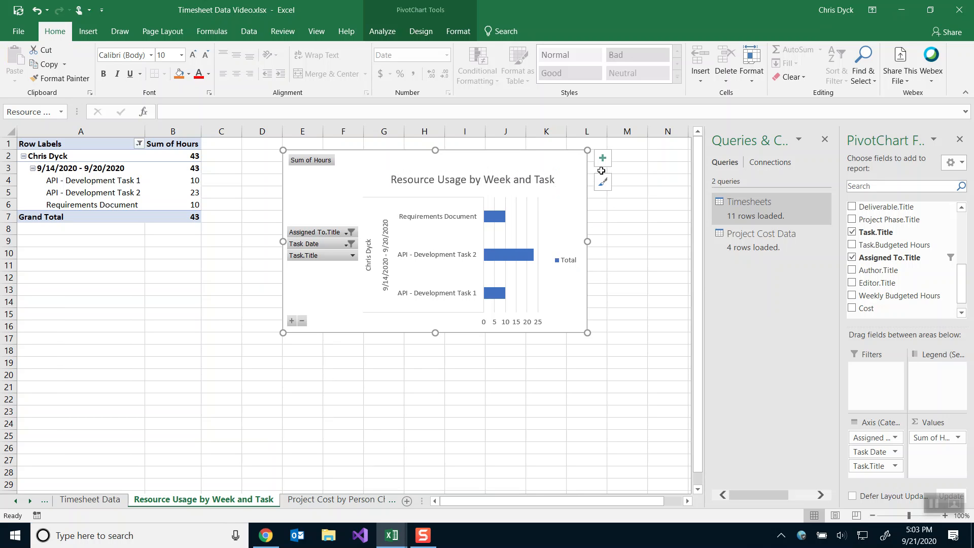
pyautogui.click(603, 159)
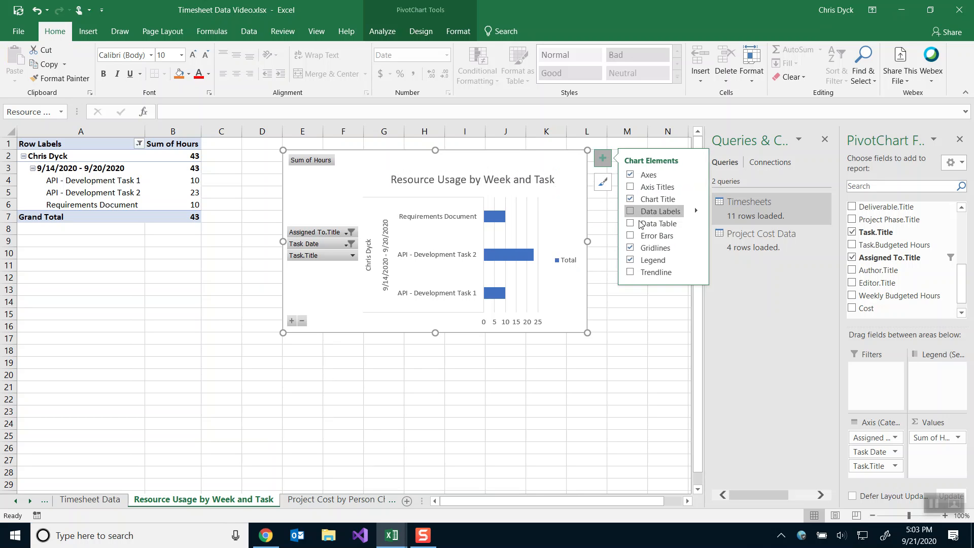
# Move the legend to the bottom and set the chart width to 5.75 inches.
pyautogui.click(696, 259)
pyautogui.click(730, 312)
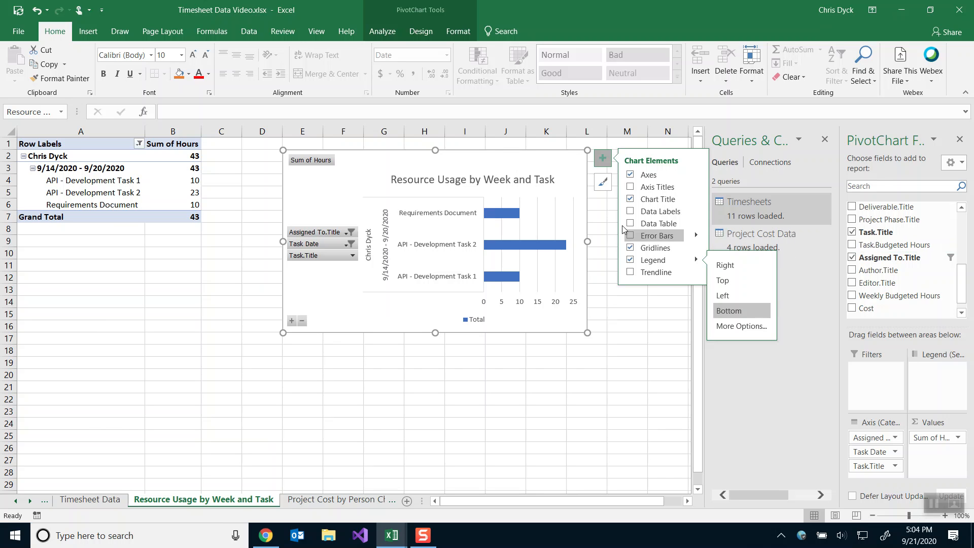
pyautogui.rightClick(553, 163)
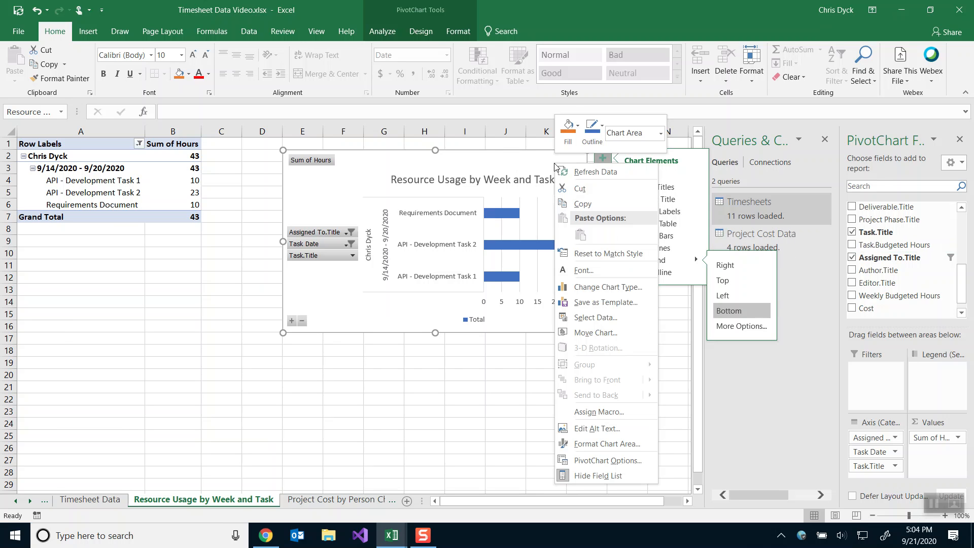
pyautogui.click(590, 444)
pyautogui.click(858, 180)
pyautogui.click(924, 235)
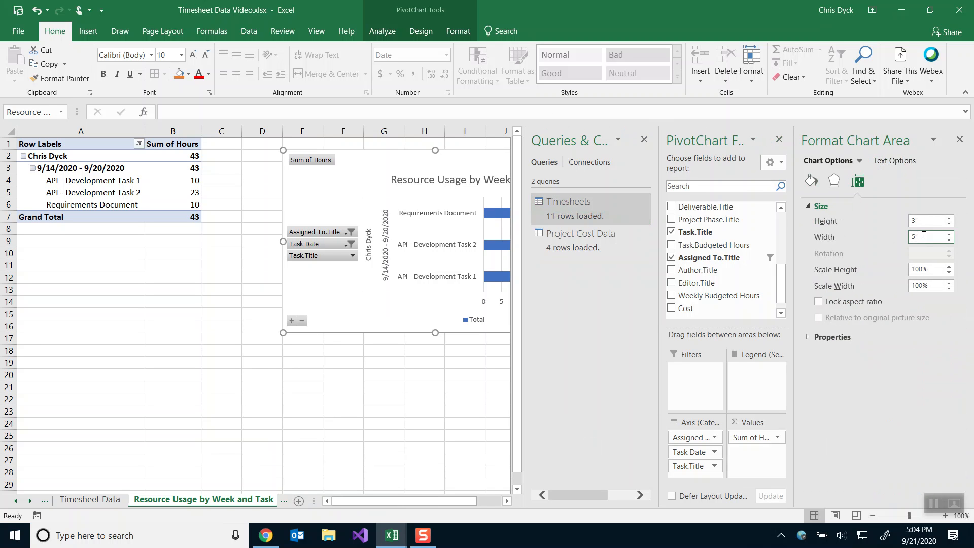
pyautogui.write('5.75')
pyautogui.press('Return')
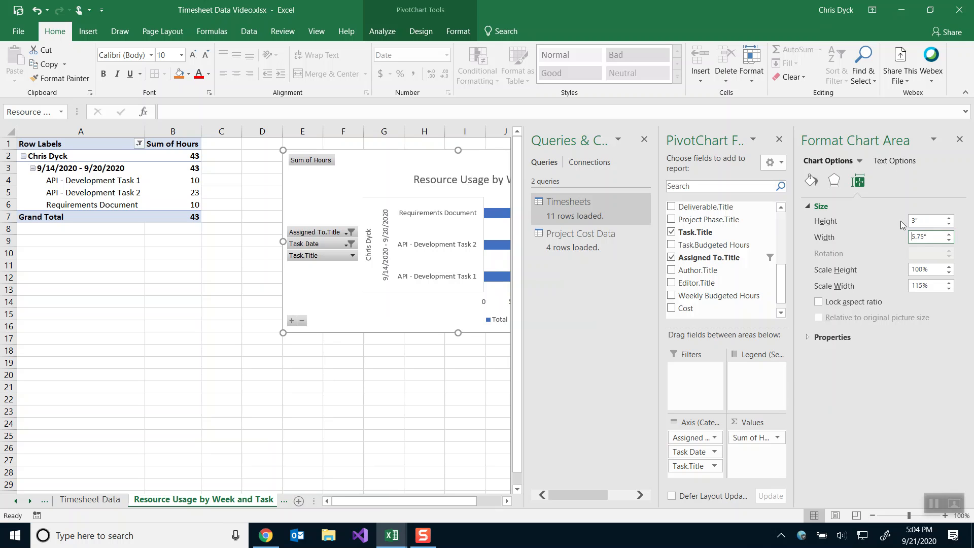
# Drag the chart left so it sits beside the pivot table.
pyautogui.click(960, 139)
pyautogui.click(648, 157)
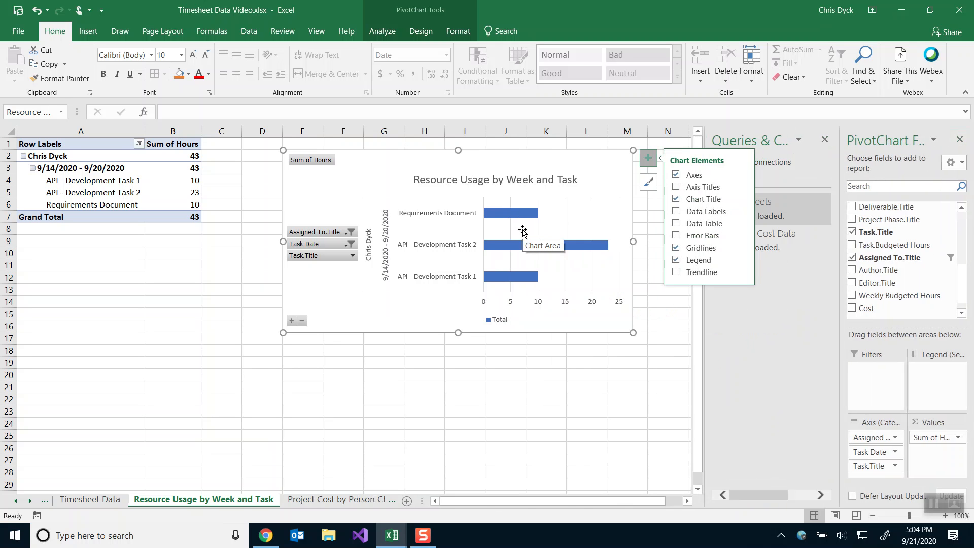
pyautogui.moveTo(418, 163); pyautogui.dragTo(345, 166)
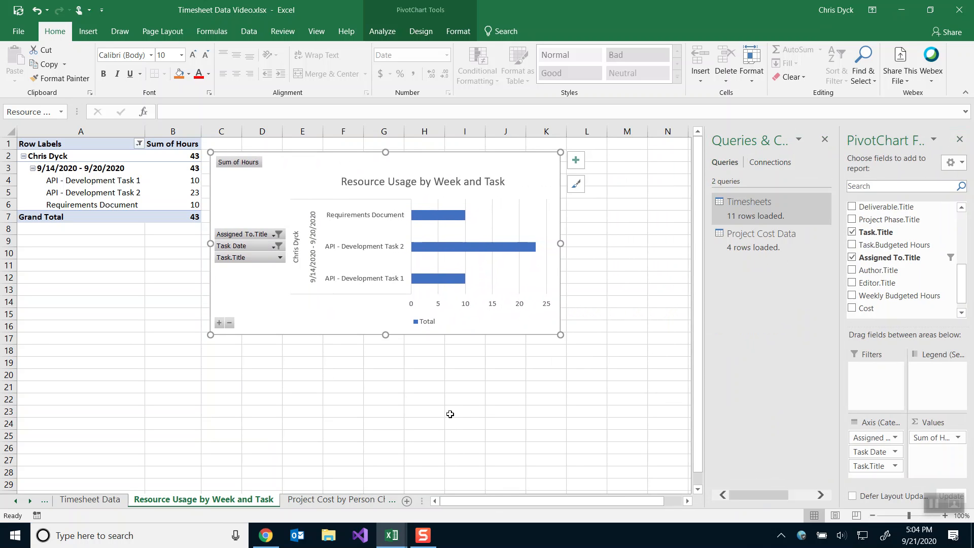
# Try renaming the Sum of Hours value field to Hours, abandoning it after the duplicate-name warning.
pyautogui.click(427, 325)
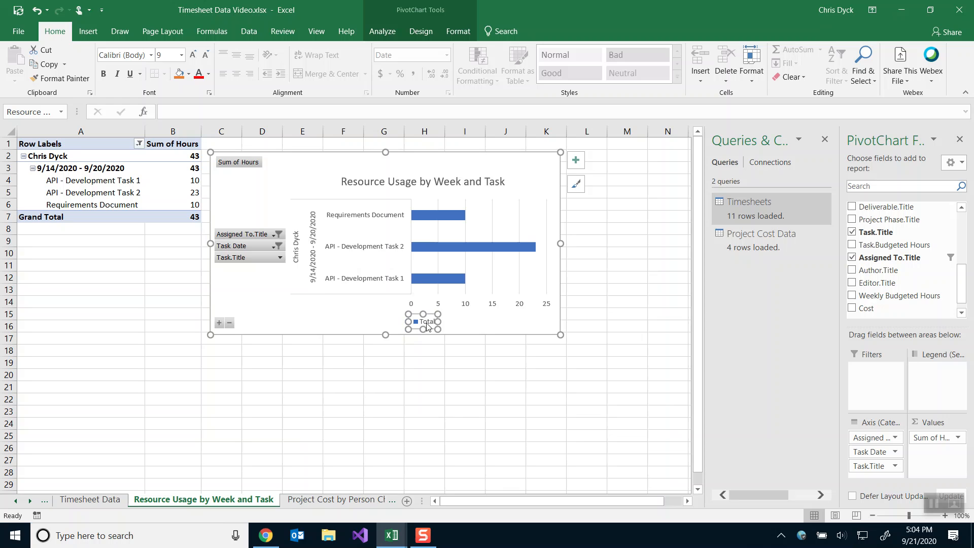
pyautogui.click(936, 439)
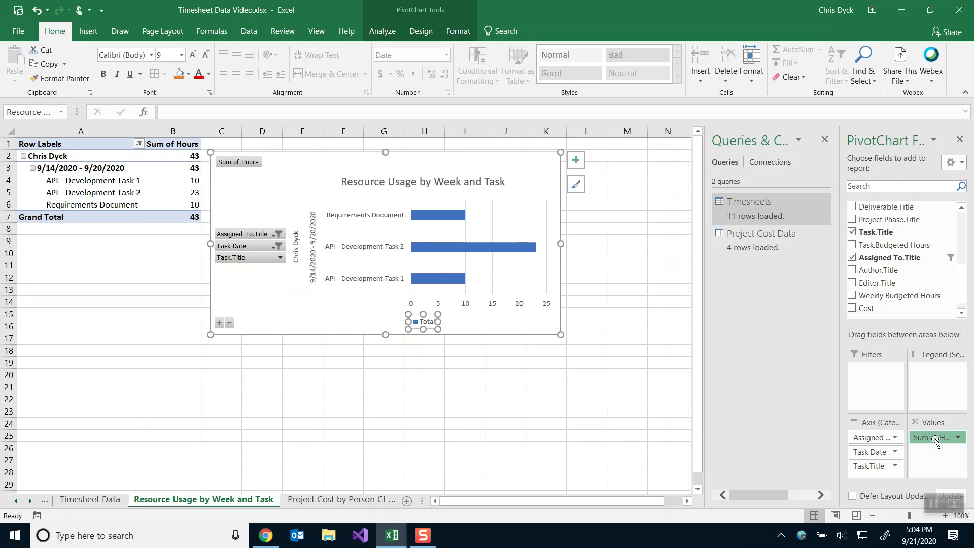
pyautogui.click(936, 439)
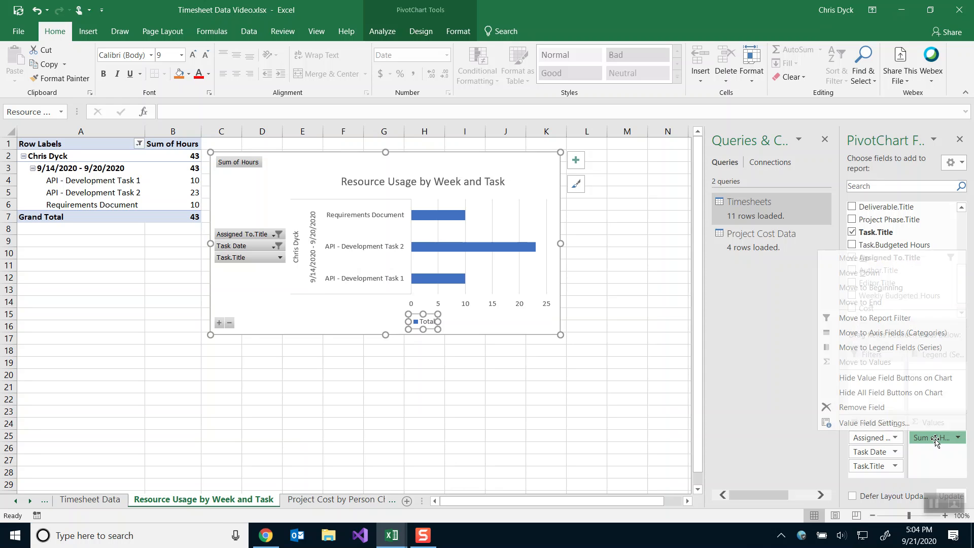
pyautogui.click(852, 422)
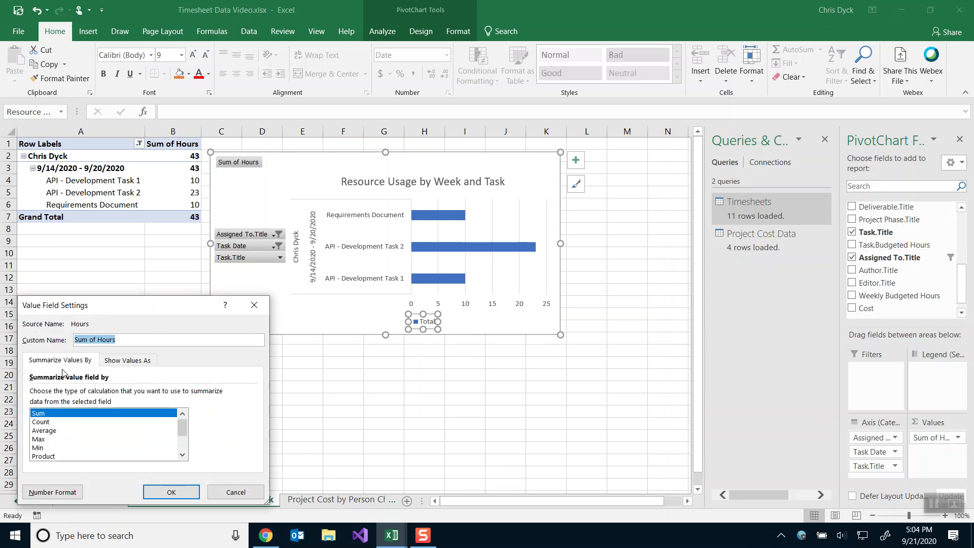
pyautogui.click(99, 339)
pyautogui.press('BackSpace')
pyautogui.press('BackSpace')
pyautogui.press('BackSpace')
pyautogui.press('BackSpace')
pyautogui.press('BackSpace')
pyautogui.press('BackSpace')
pyautogui.press('BackSpace')
pyautogui.click(170, 493)
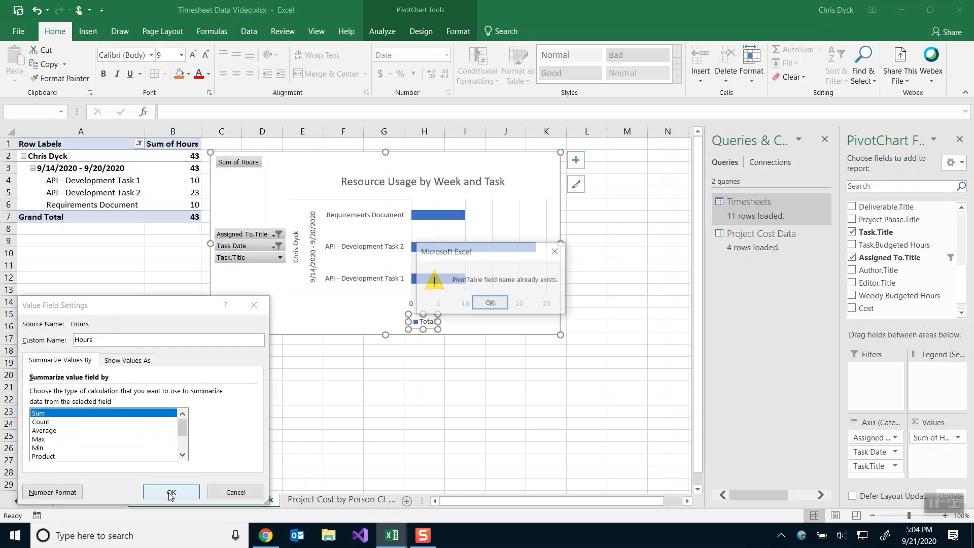
pyautogui.click(490, 304)
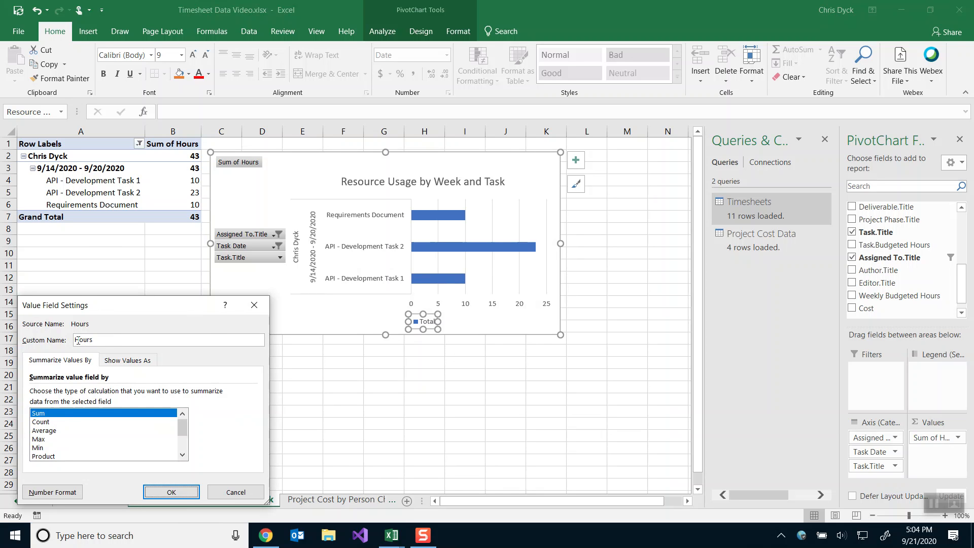
pyautogui.press('Escape')
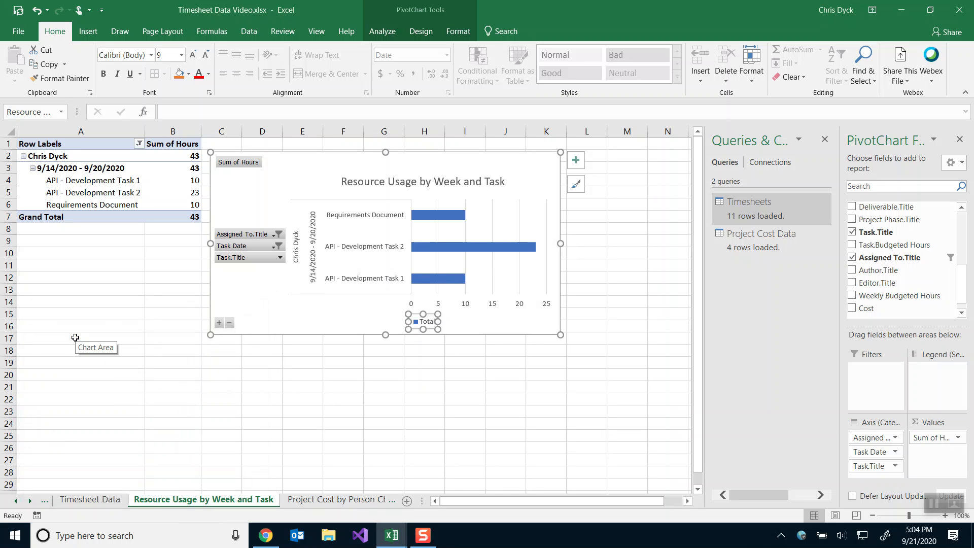
pyautogui.click(360, 320)
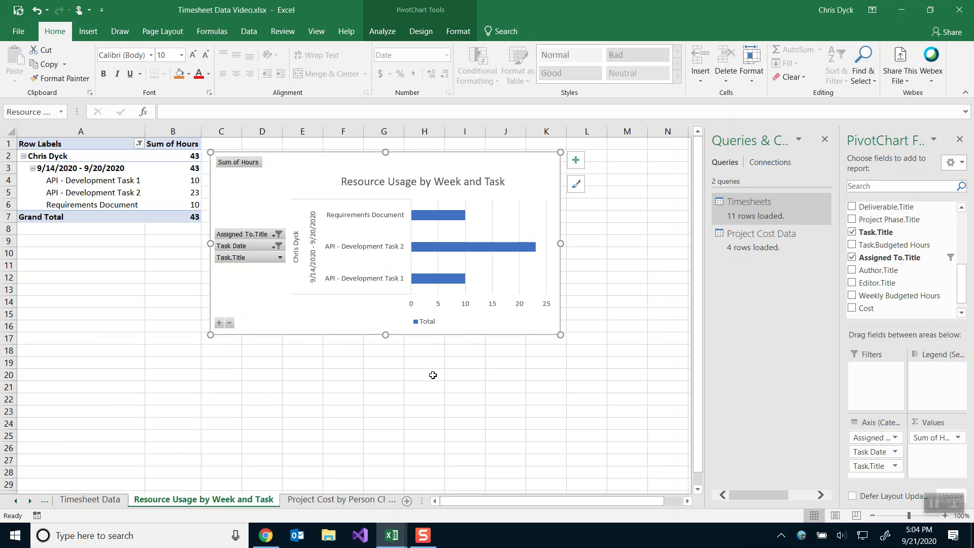
# Rename the value field to Total Hours in its Value Field Settings.
pyautogui.doubleClick(167, 144)
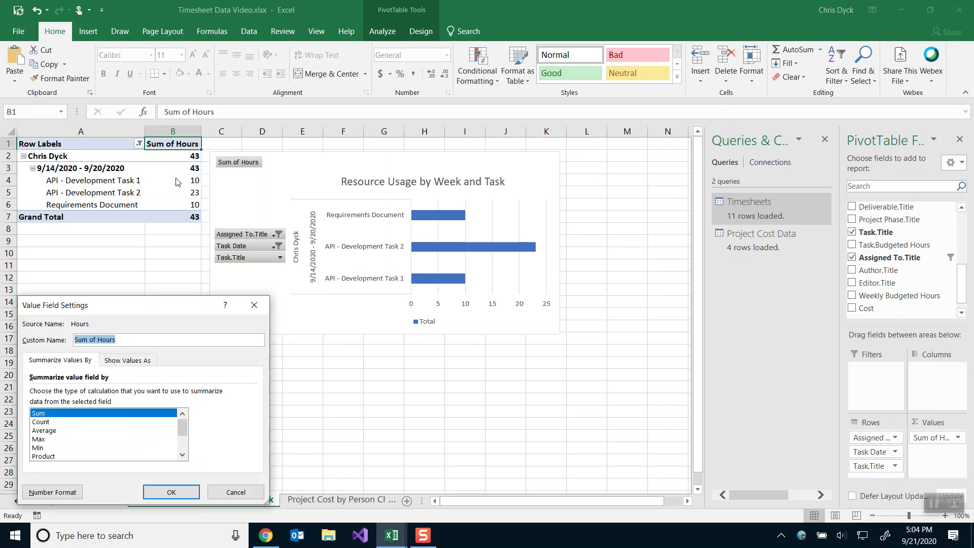
pyautogui.moveTo(96, 340); pyautogui.dragTo(75, 341)
pyautogui.write('Total')
pyautogui.click(172, 491)
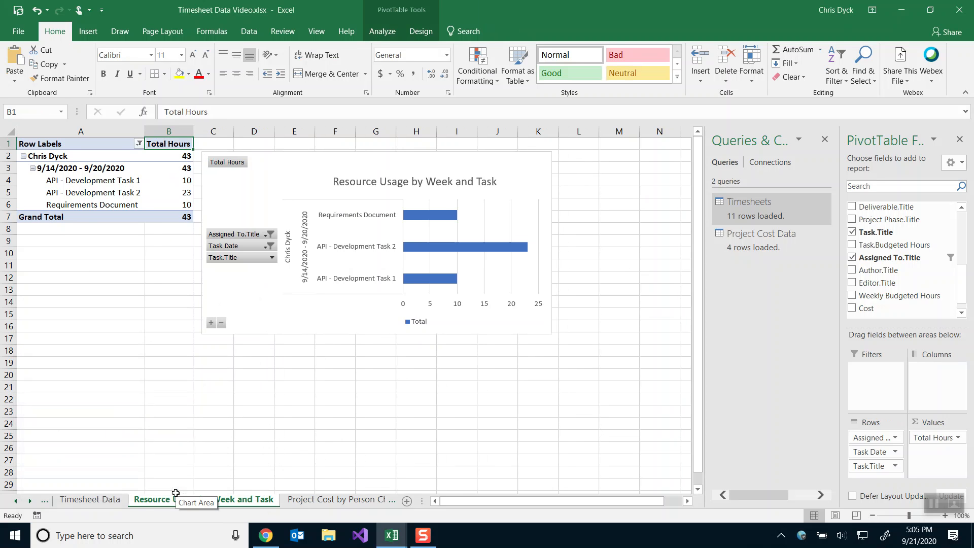
pyautogui.click(303, 320)
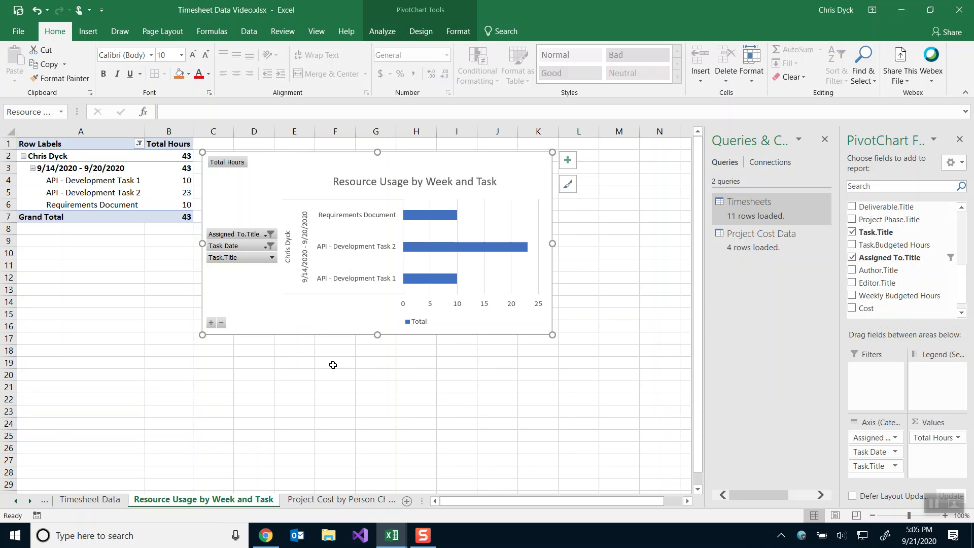
# Show the Dashboard sheet in both workbooks and select the reference Task Budget vs Actual Chart.
pyautogui.rightClick(20, 503)
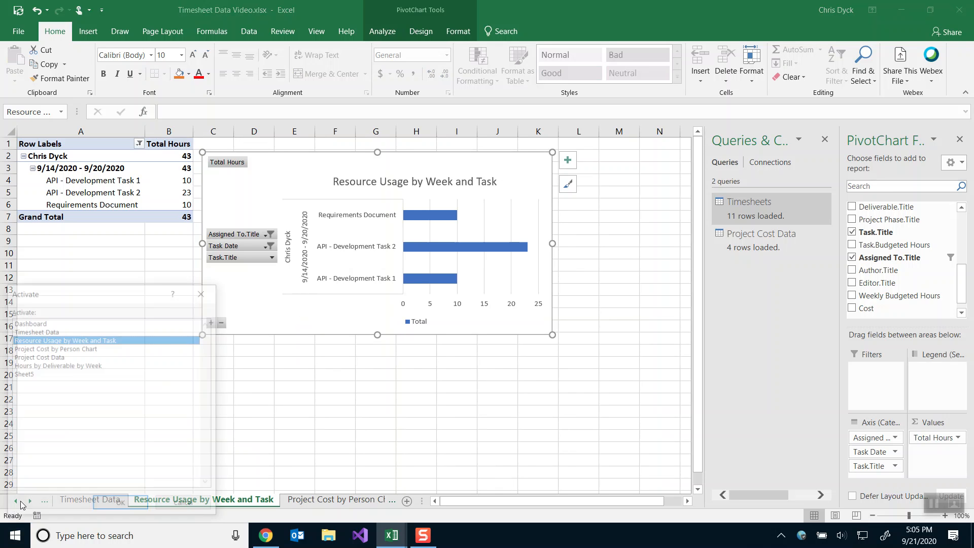
pyautogui.doubleClick(27, 322)
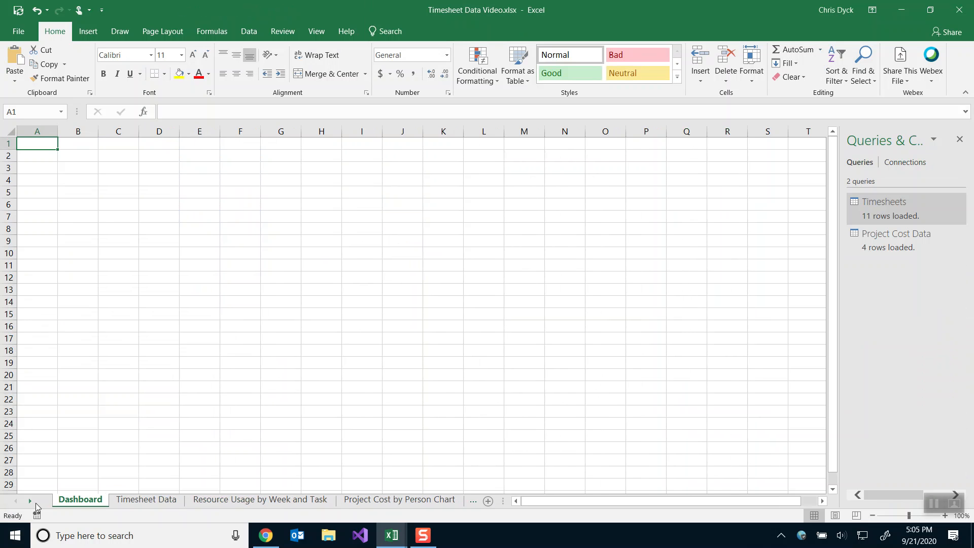
pyautogui.hotkey('alt', 'Tab')
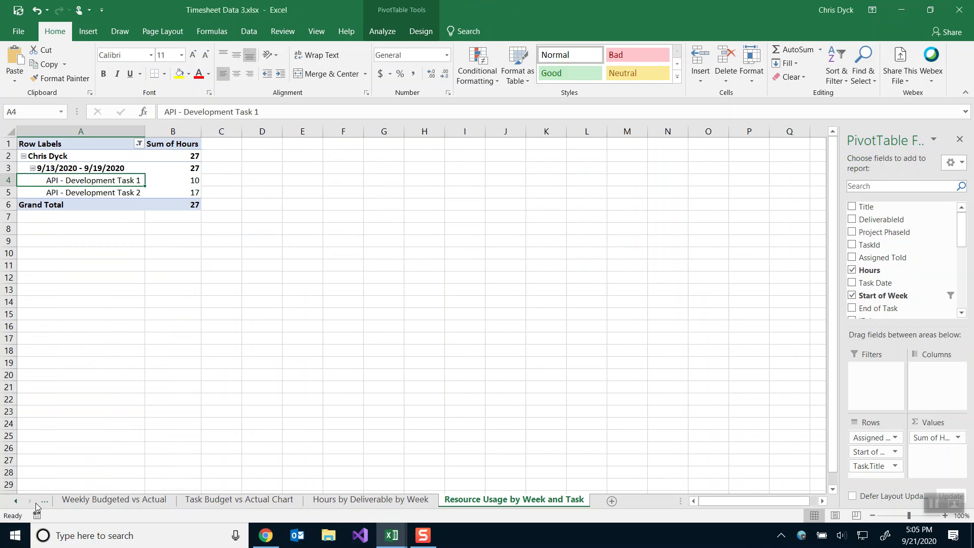
pyautogui.rightClick(33, 501)
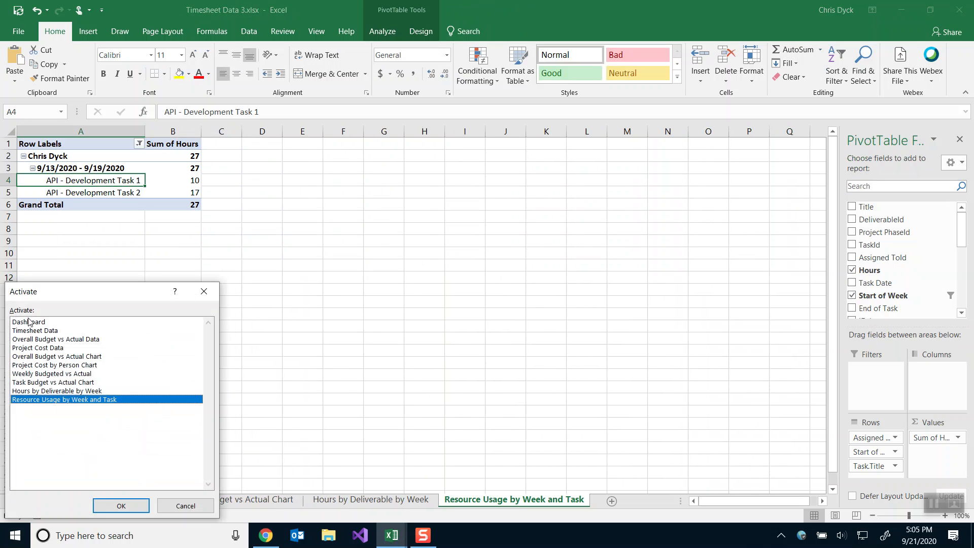
pyautogui.click(27, 323)
pyautogui.click(120, 506)
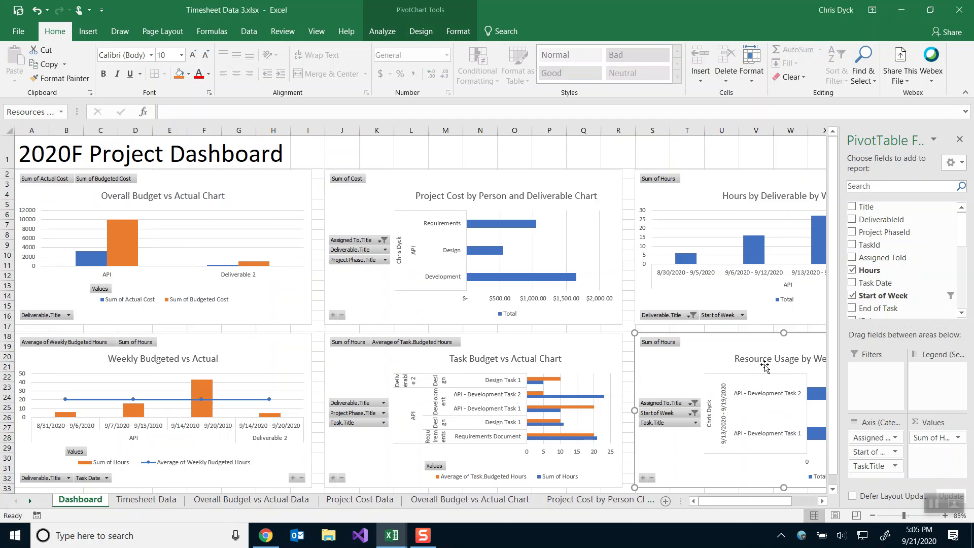
pyautogui.click(507, 345)
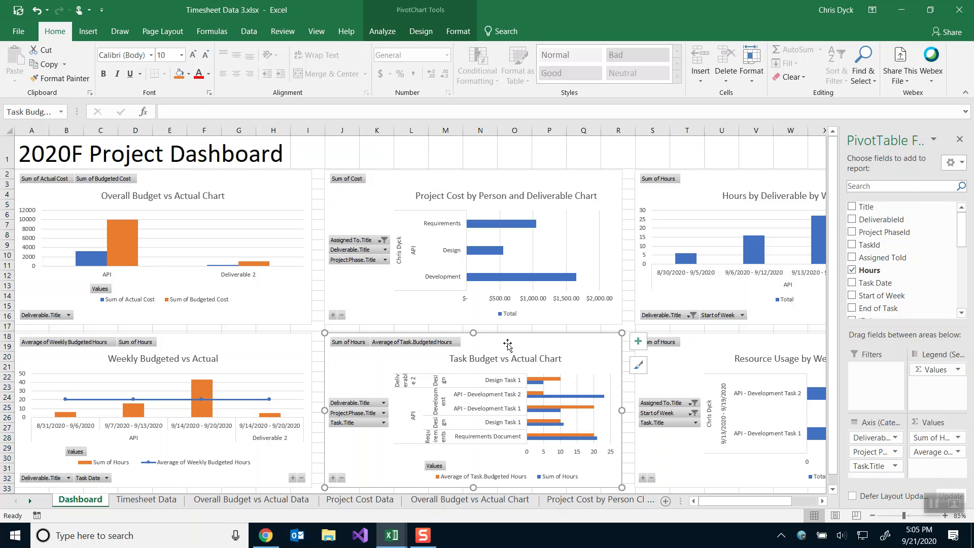
# Scroll through the reference chart's PivotChart Fields list to review its fields.
pyautogui.moveTo(965, 238); pyautogui.dragTo(965, 249)
pyautogui.scroll(1, 878, 255)
pyautogui.scroll(-3, 878, 255)
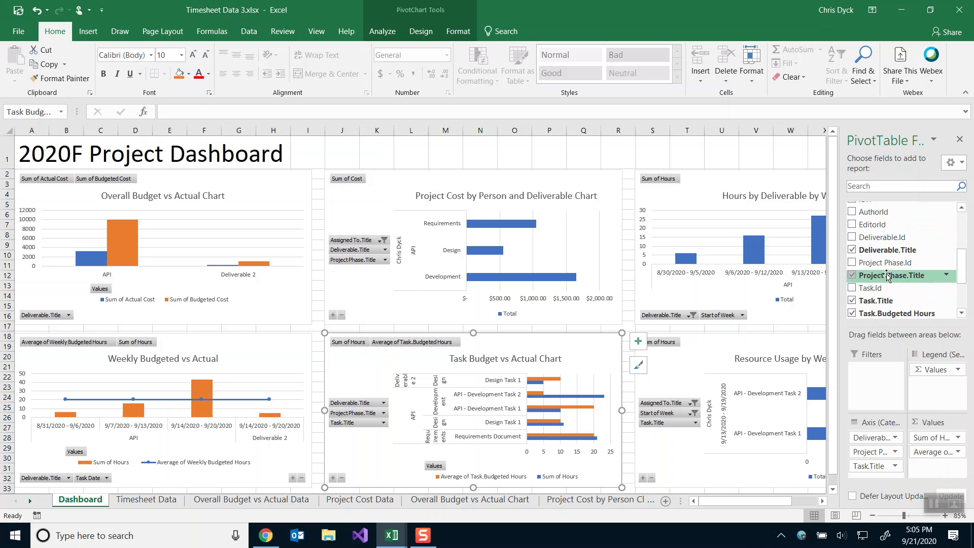
pyautogui.scroll(2, 887, 274)
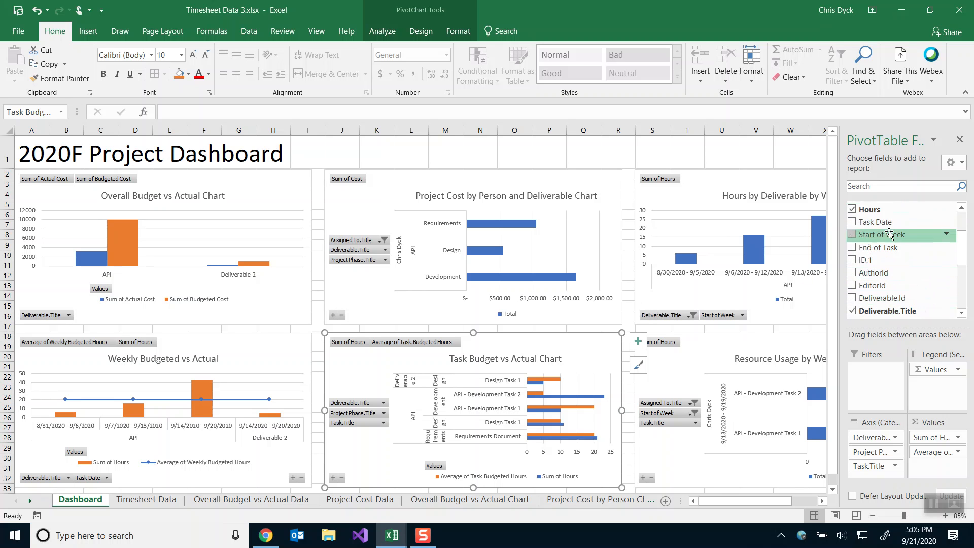
pyautogui.scroll(-3, 885, 299)
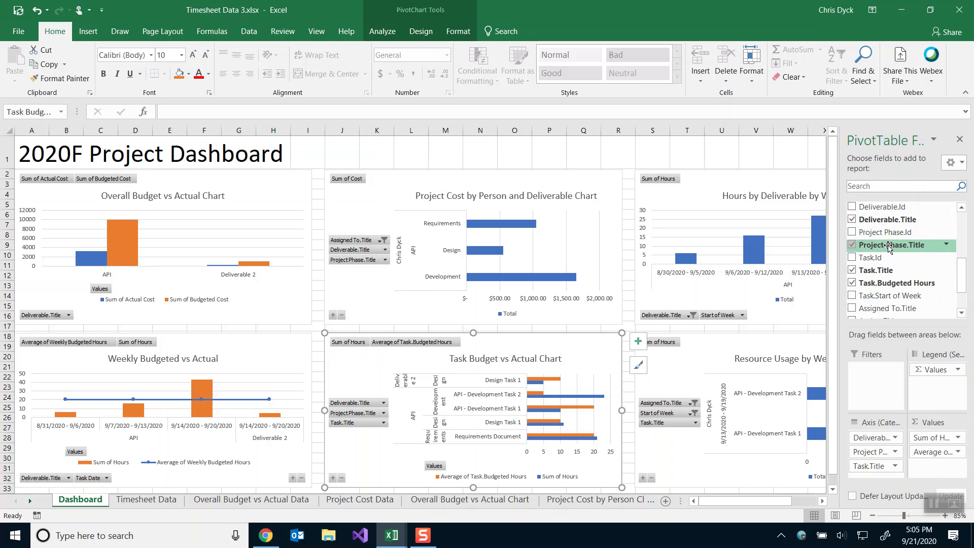
pyautogui.scroll(-2, 908, 279)
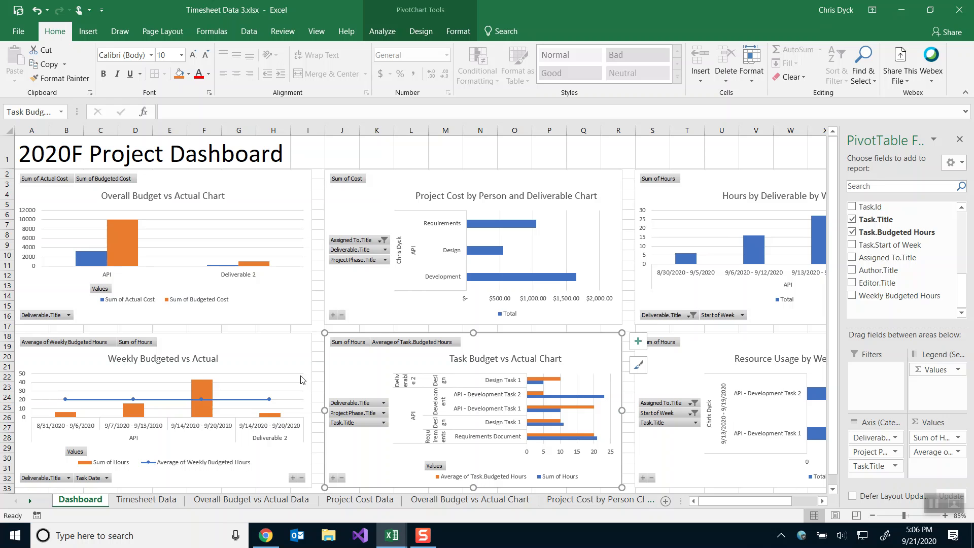
# Select the reference chart's title text to check its font size.
pyautogui.click(476, 360)
pyautogui.tripleClick(473, 360)
pyautogui.hotkey('ctrl', 'c')
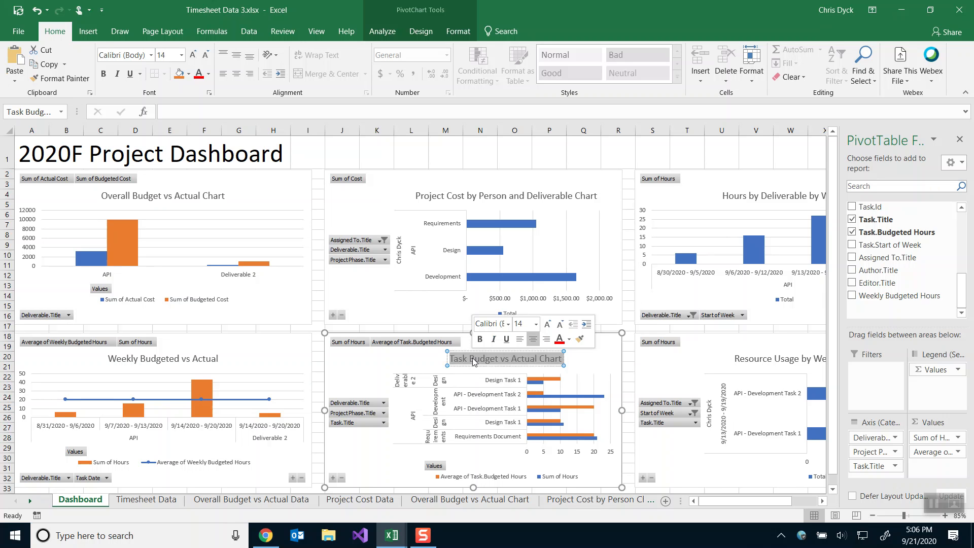
pyautogui.click(358, 359)
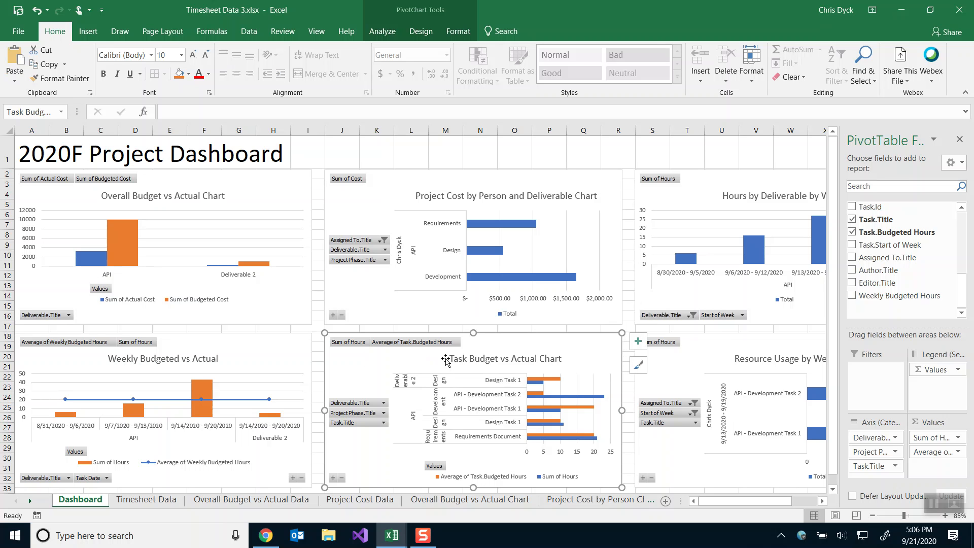
pyautogui.moveTo(391, 535)
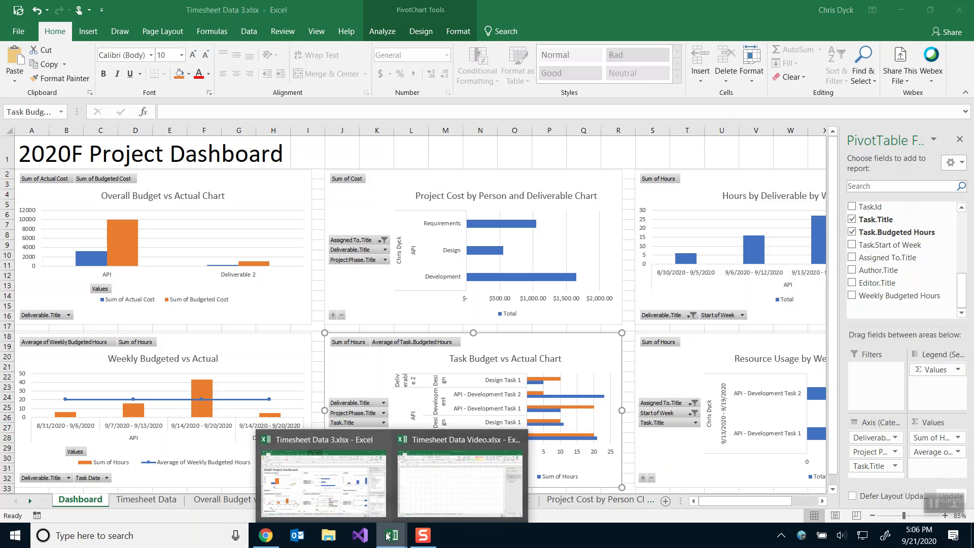
# In Timesheet Data Video, insert a PivotChart from the Timesheets table on a new worksheet.
pyautogui.click(417, 476)
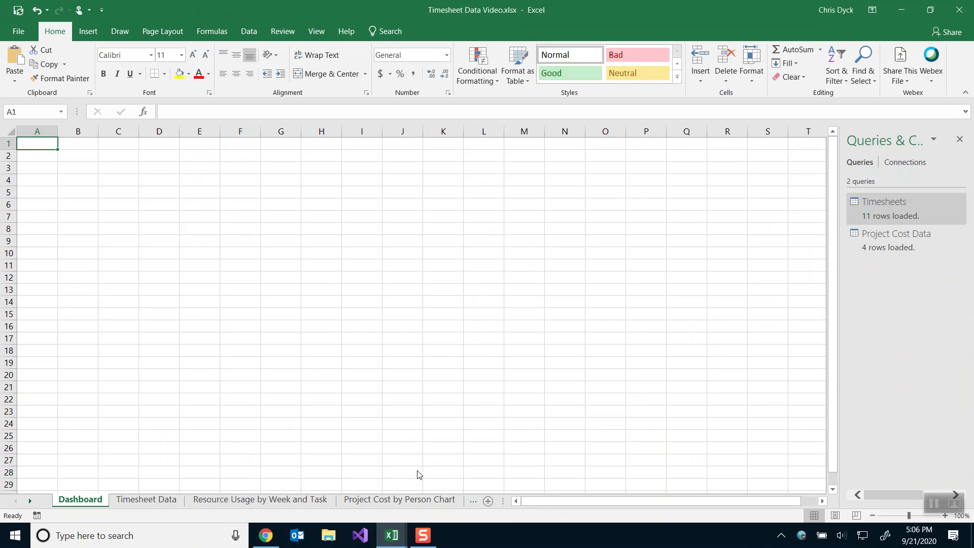
pyautogui.click(141, 500)
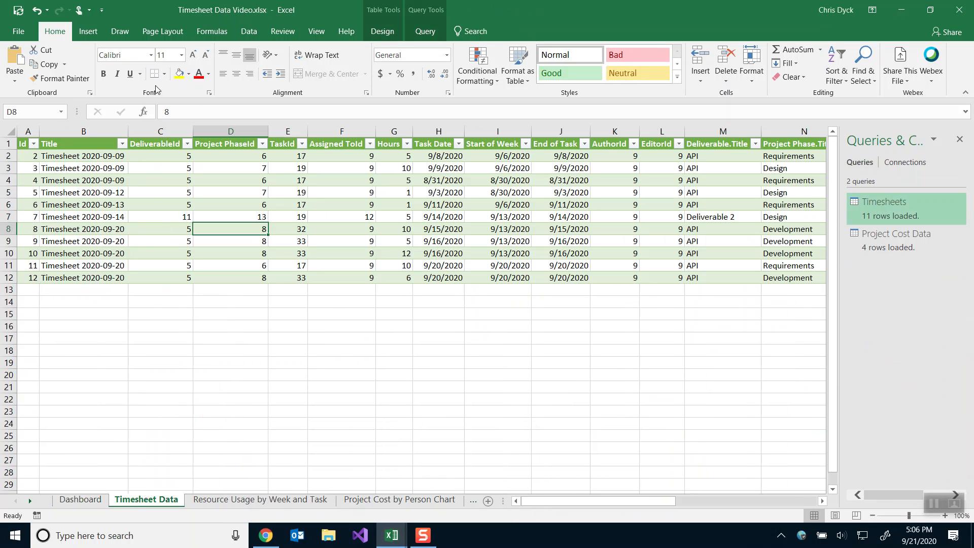
pyautogui.click(97, 34)
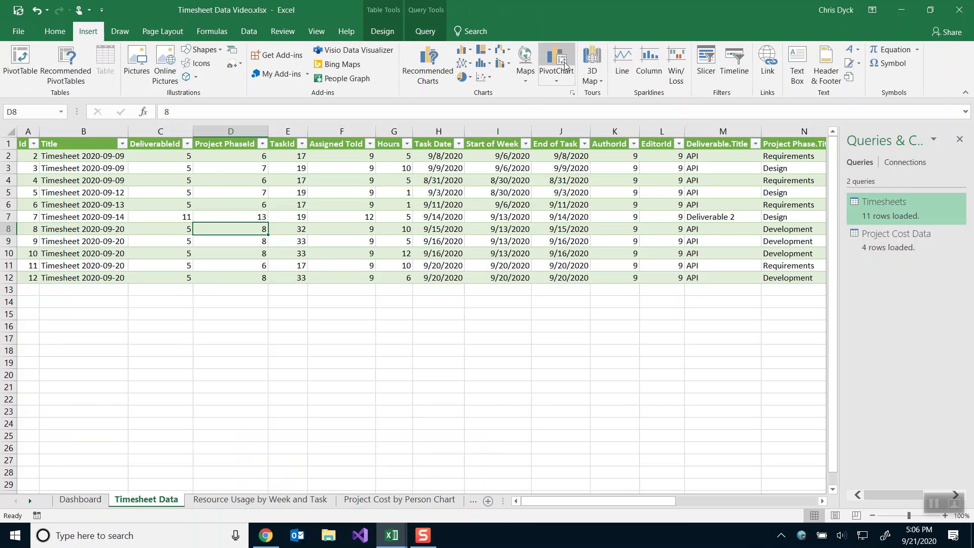
pyautogui.click(551, 56)
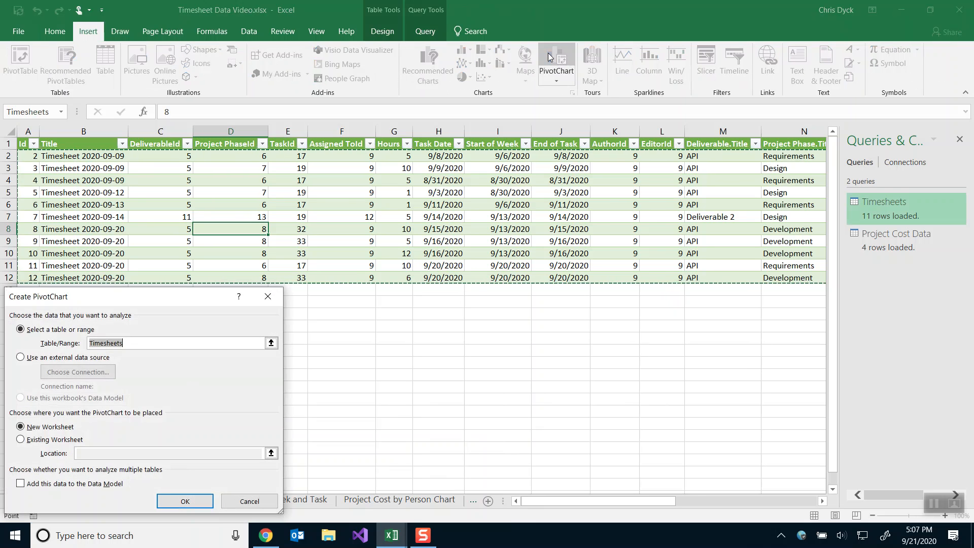
pyautogui.click(184, 500)
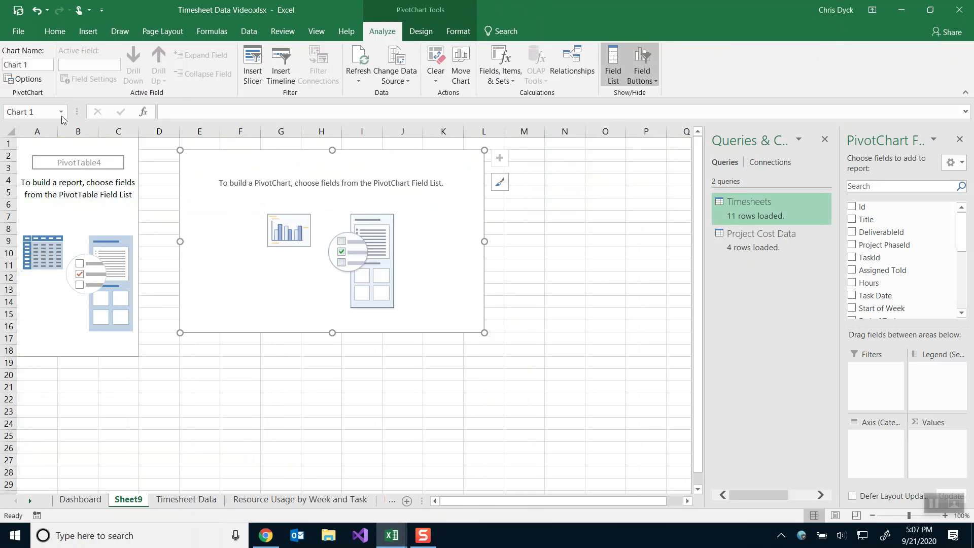
# Name the chart Task Budget vs Actual Chart in the Name Box.
pyautogui.click(34, 111)
pyautogui.write('Actual Chart')
pyautogui.press('Return')
pyautogui.click(54, 112)
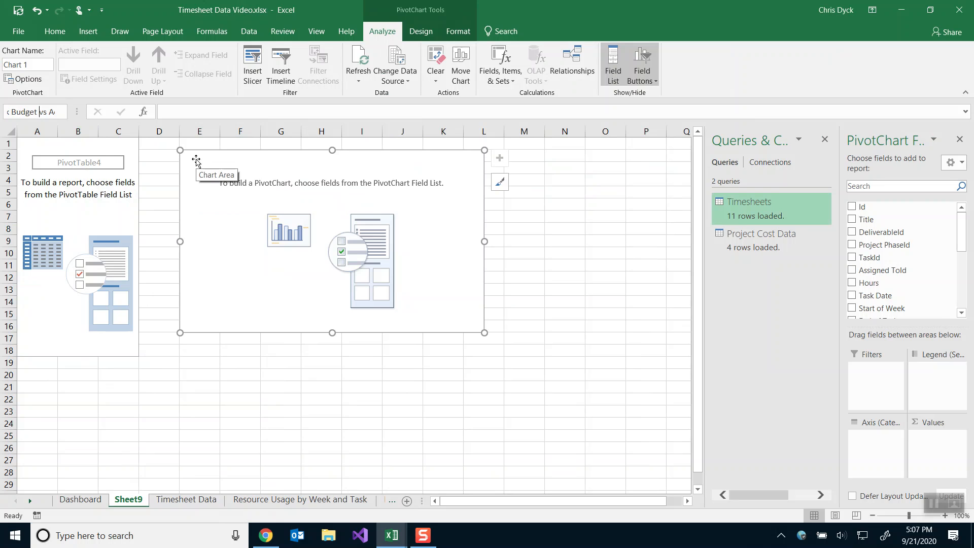
pyautogui.press('Return')
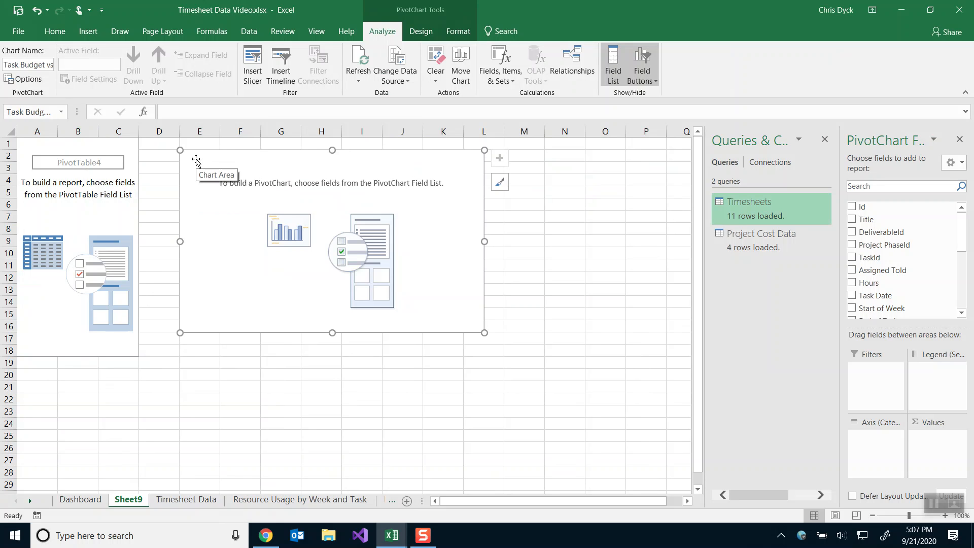
# Widen the chart to 5.75 inches and rename Sheet9 to Task Budget vs Actual Chart.
pyautogui.rightClick(196, 161)
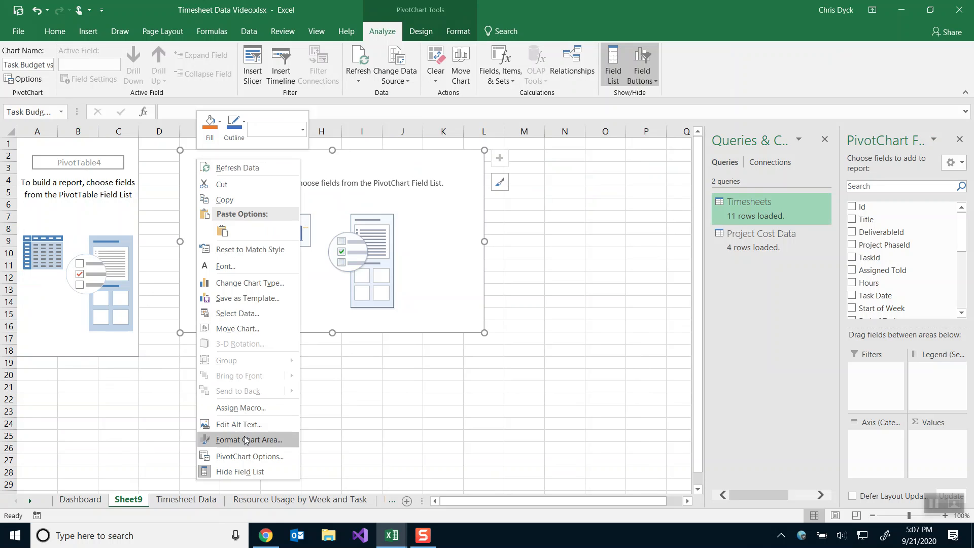
pyautogui.click(249, 439)
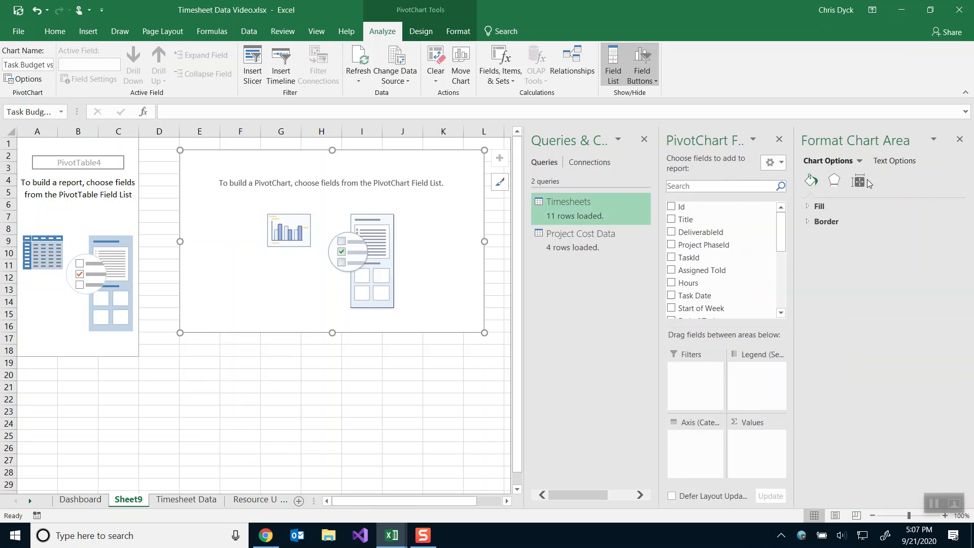
pyautogui.click(859, 181)
pyautogui.click(920, 236)
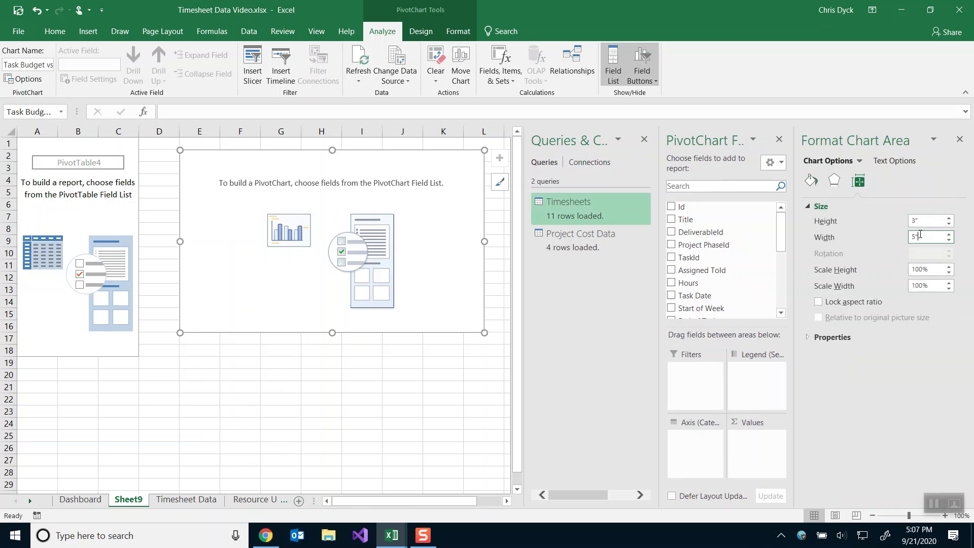
pyautogui.write('.75')
pyautogui.press('Return')
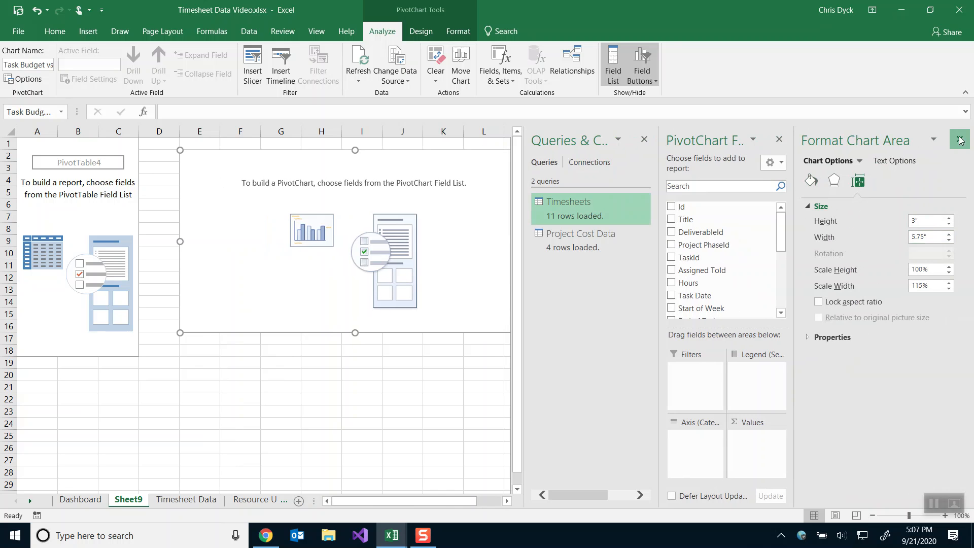
pyautogui.click(959, 139)
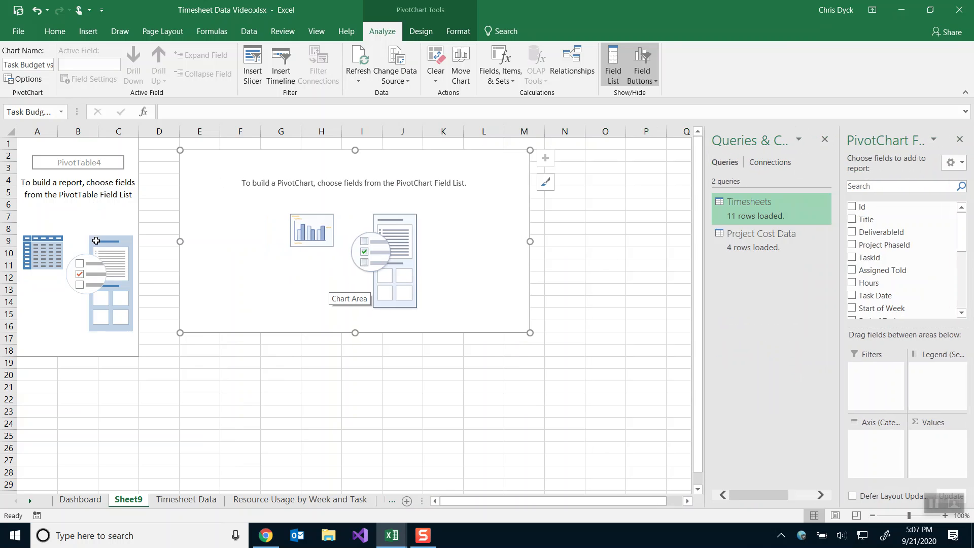
pyautogui.doubleClick(128, 500)
pyautogui.hotkey('ctrl', 'v')
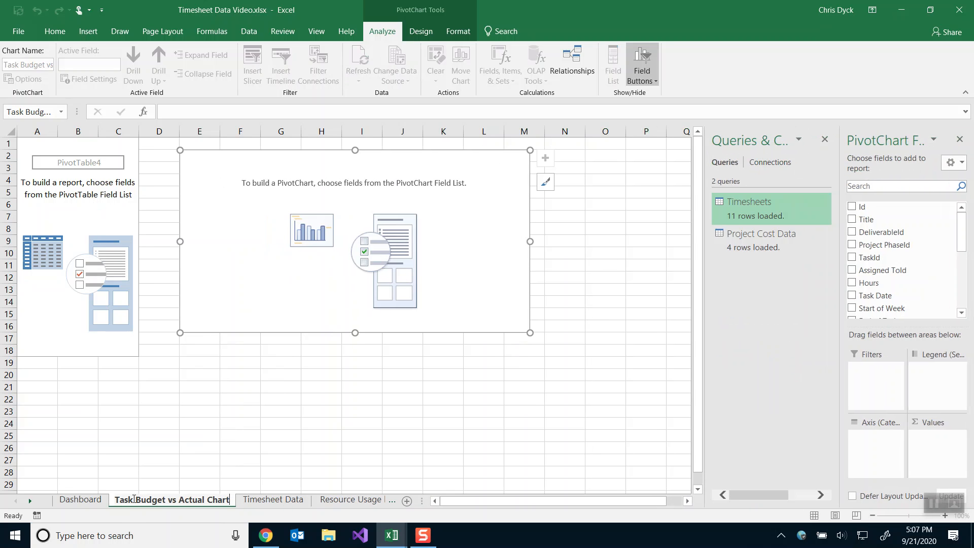
# Add Deliverable.Title, Project Phase.Title and Task.Title as axis categories, matching the reference chart.
pyautogui.press('Return')
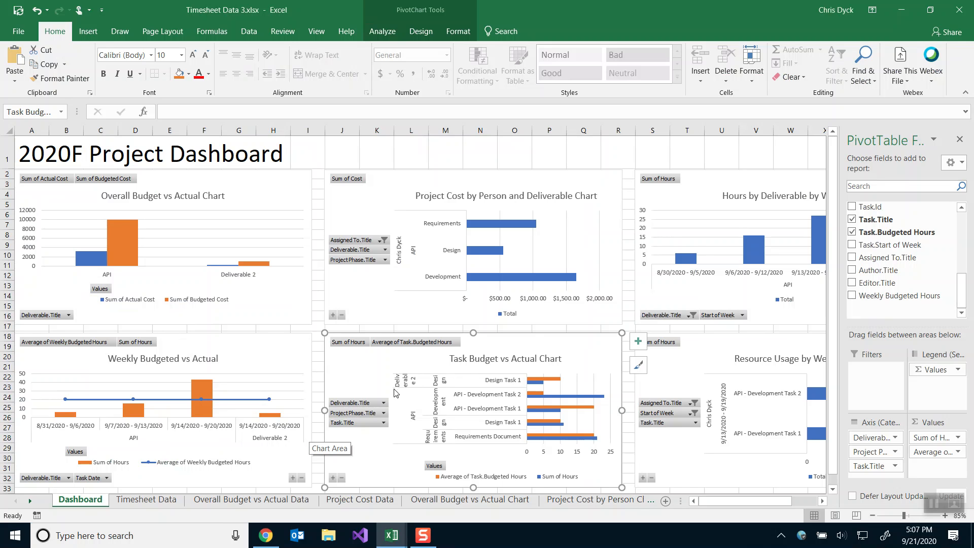
pyautogui.hotkey('alt', 'Tab')
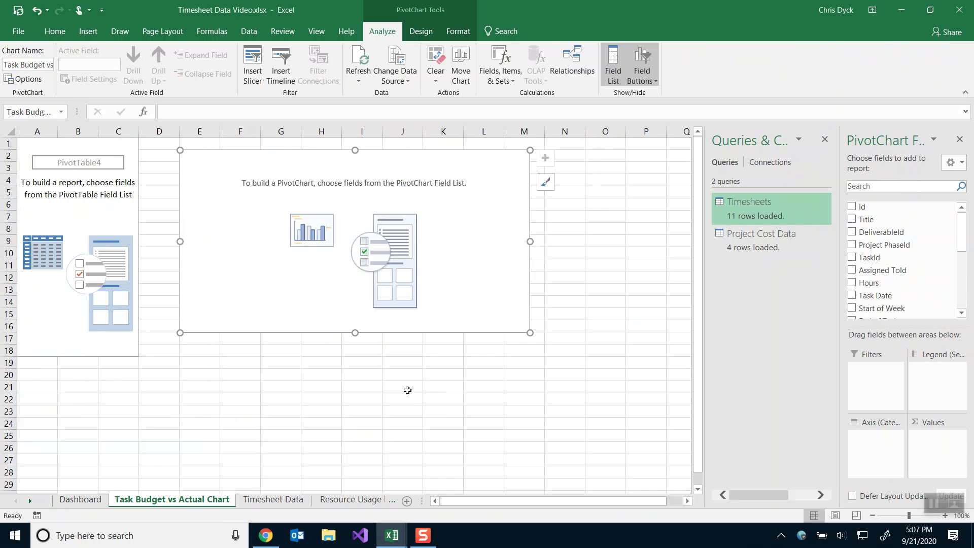
pyautogui.scroll(-5, 898, 311)
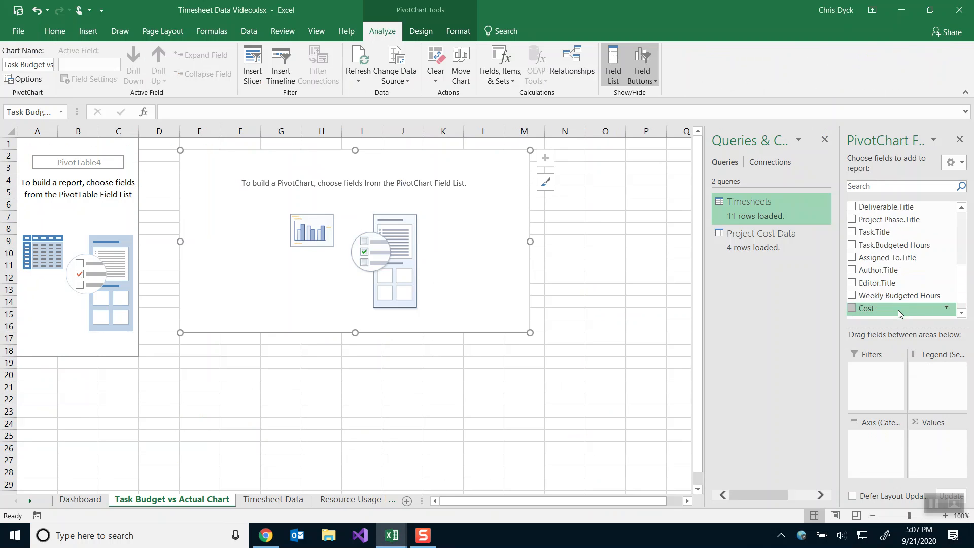
pyautogui.scroll(1, 891, 272)
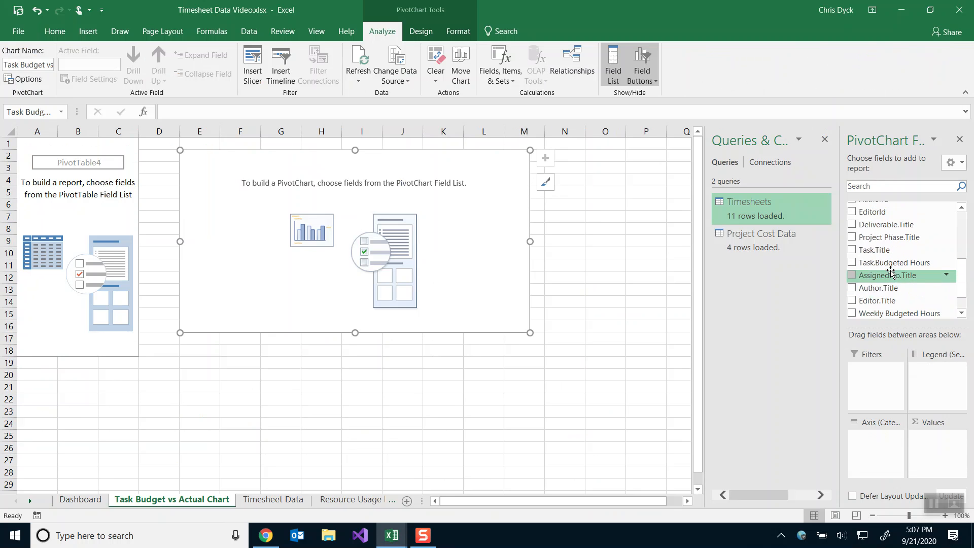
pyautogui.moveTo(886, 224); pyautogui.dragTo(890, 448)
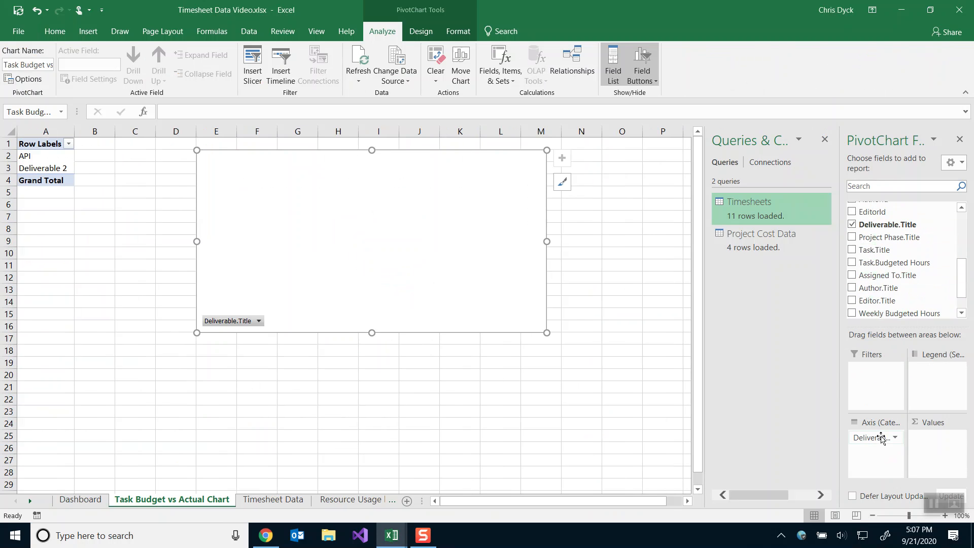
pyautogui.hotkey('alt', 'Tab')
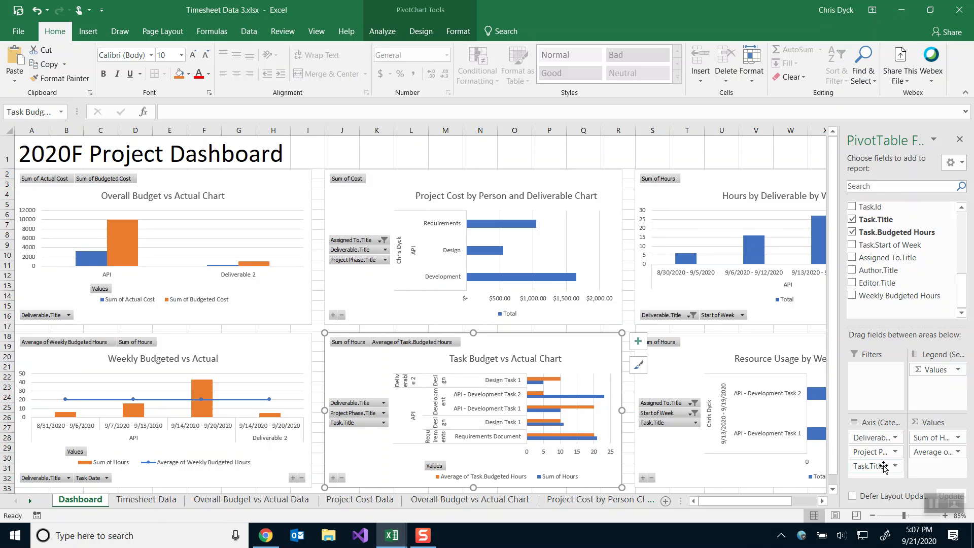
pyautogui.hotkey('alt', 'Tab')
pyautogui.click(852, 237)
pyautogui.click(853, 250)
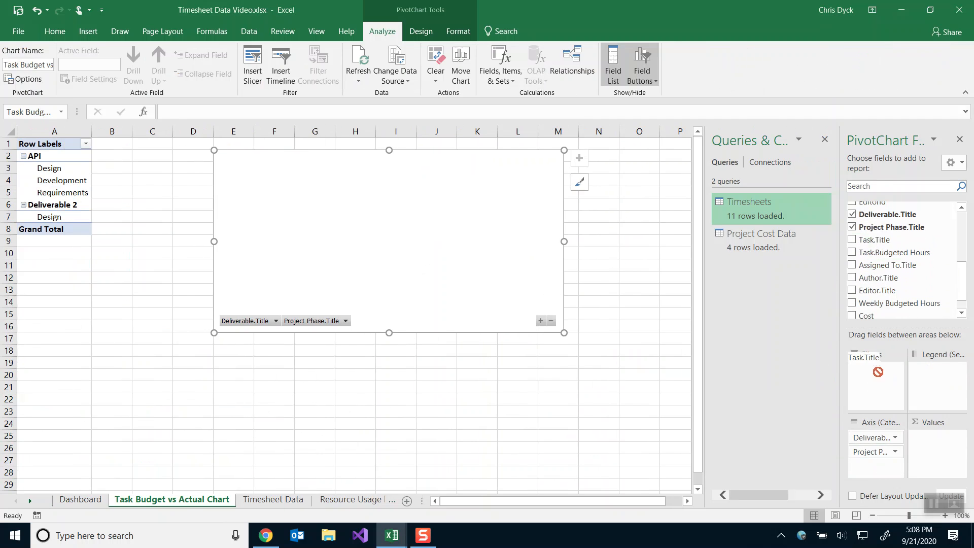
pyautogui.hotkey('alt', 'Tab')
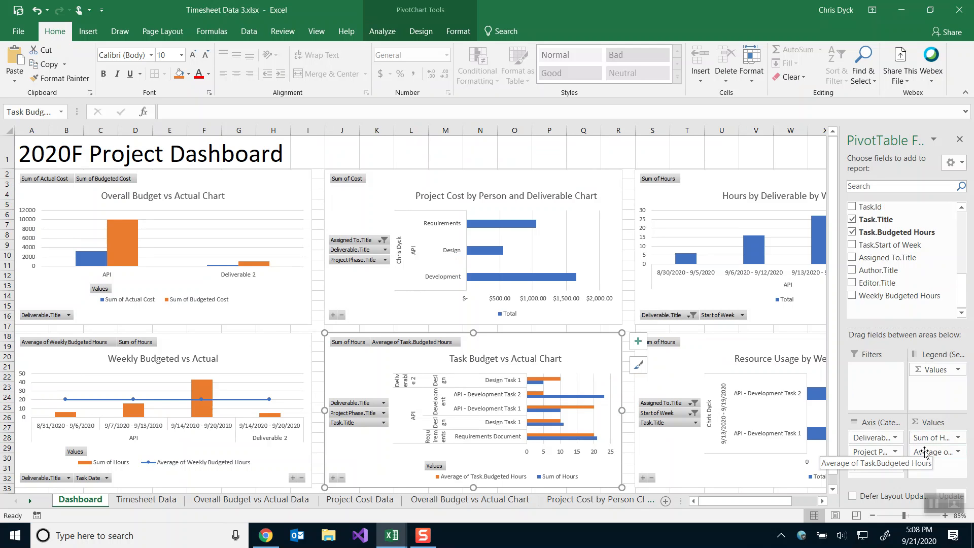
pyautogui.hotkey('alt', 'Tab')
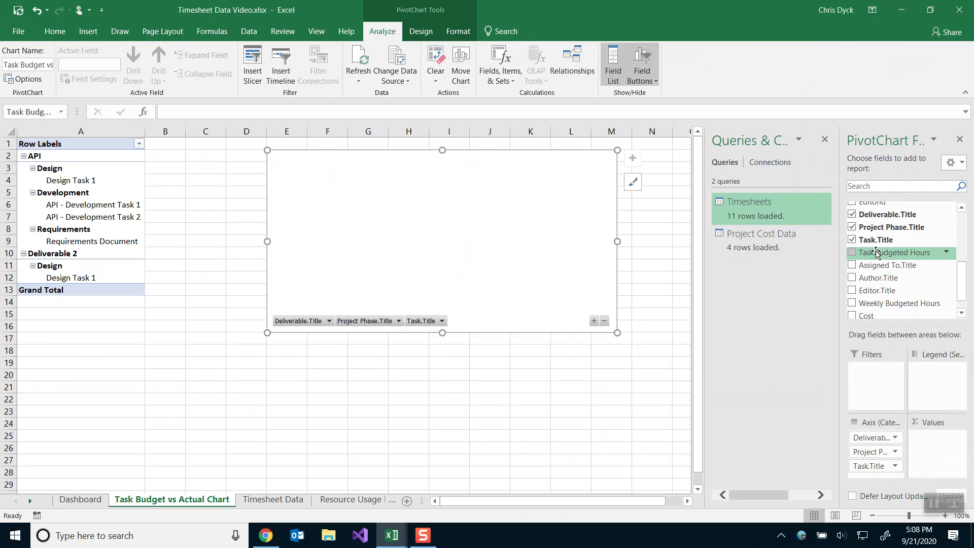
# Add Hours and Task.Budgeted Hours to the chart's Values.
pyautogui.scroll(5, 873, 281)
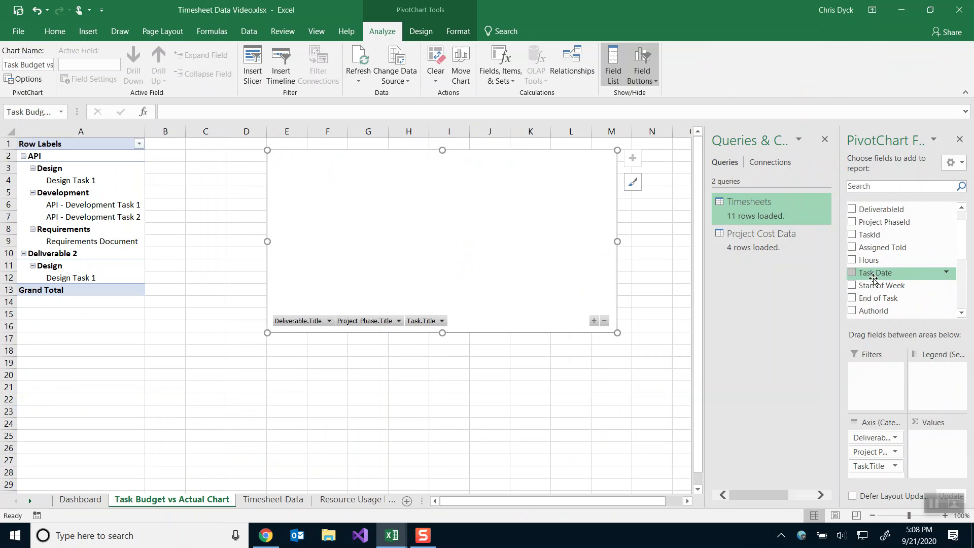
pyautogui.moveTo(864, 286); pyautogui.dragTo(918, 439)
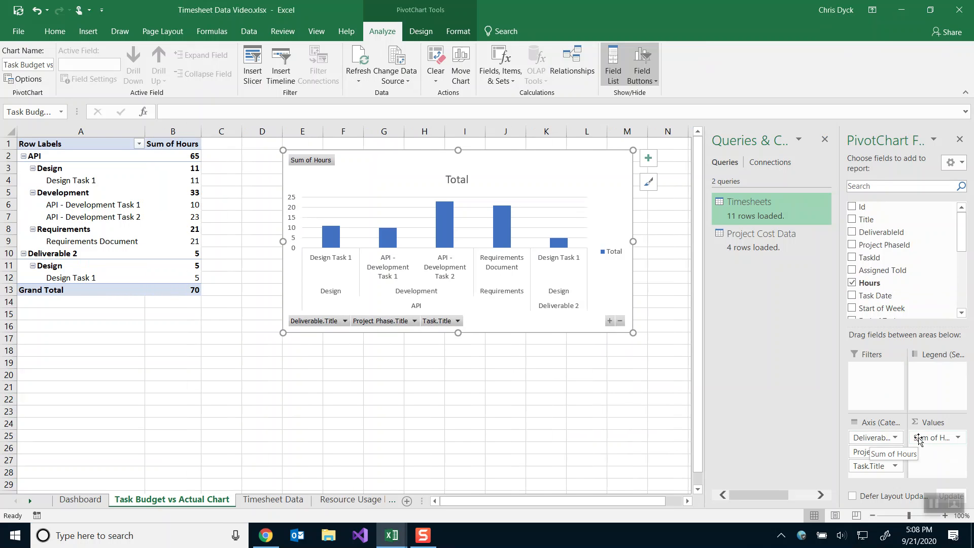
pyautogui.scroll(-4, 891, 281)
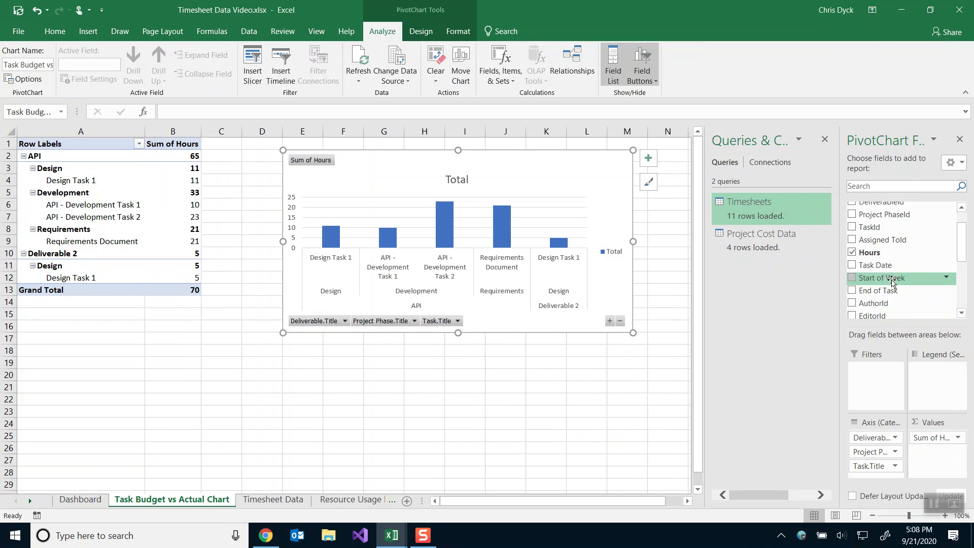
pyautogui.moveTo(891, 281); pyautogui.dragTo(916, 452)
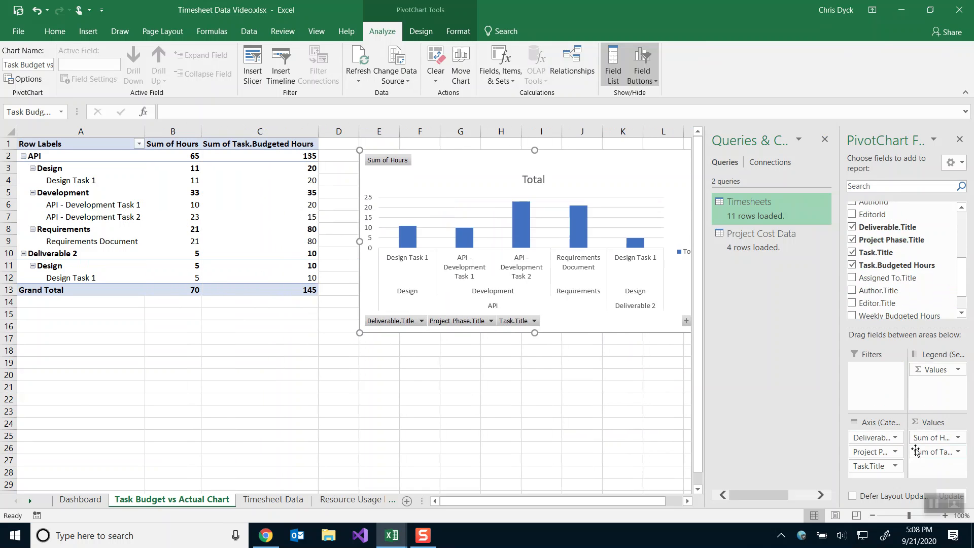
pyautogui.click(956, 451)
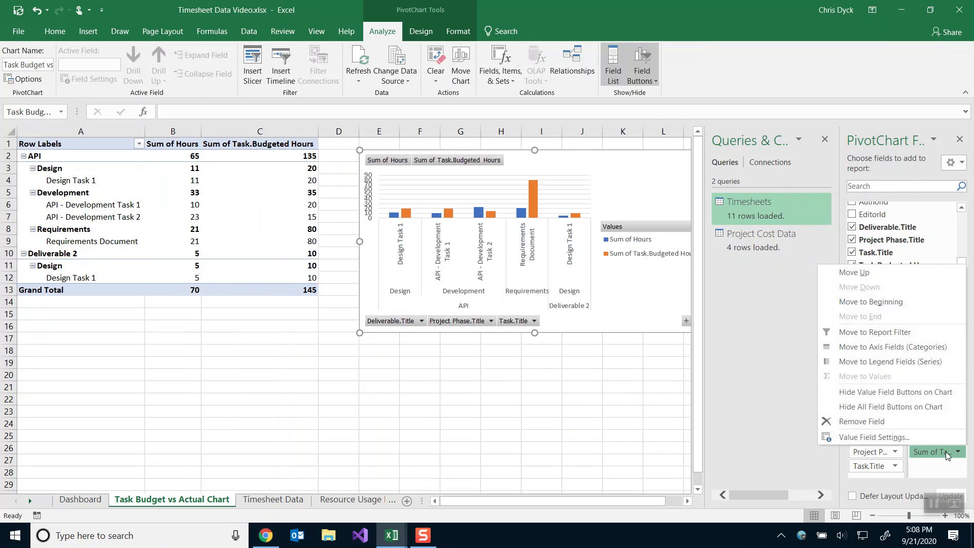
# Summarize Task.Budgeted Hours as Average instead of Sum, giving a grand total of 13.18.
pyautogui.click(857, 440)
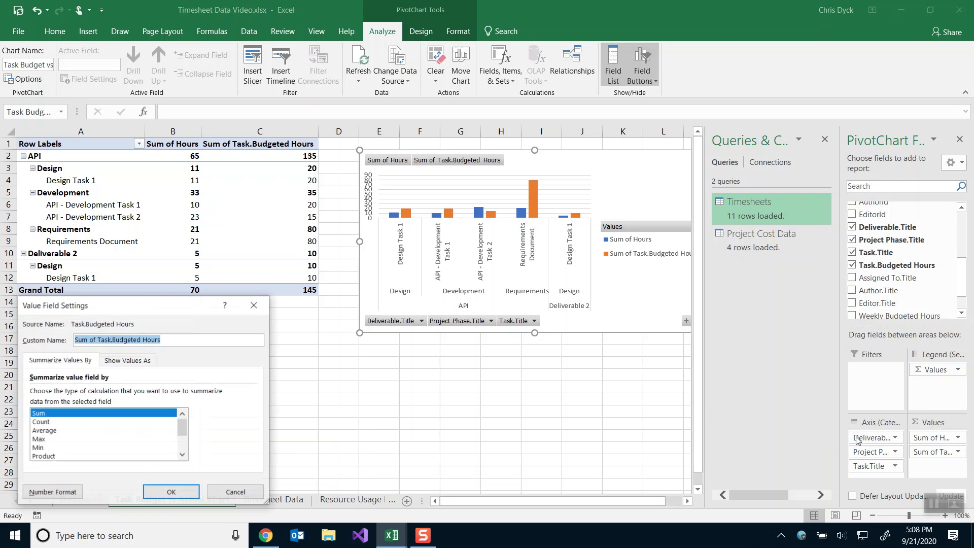
pyautogui.click(71, 431)
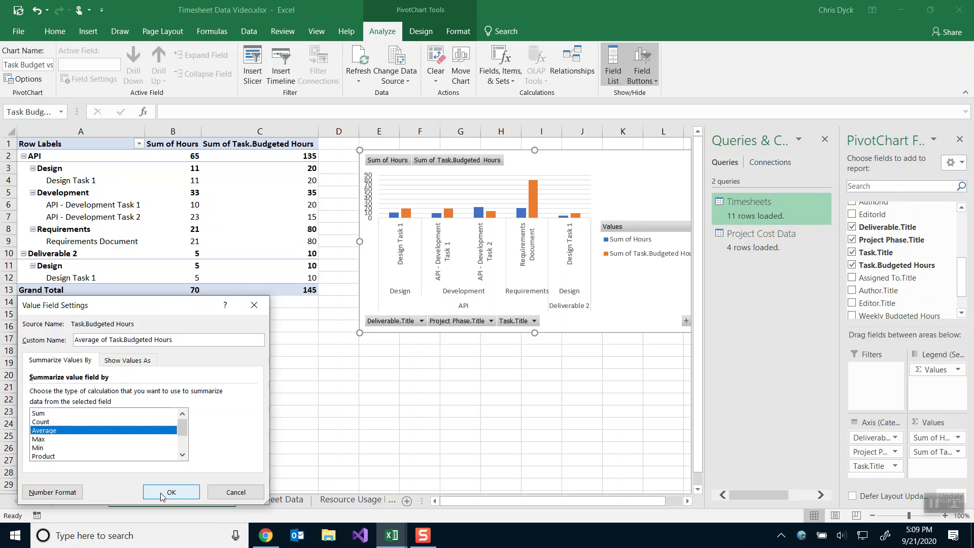
pyautogui.click(161, 493)
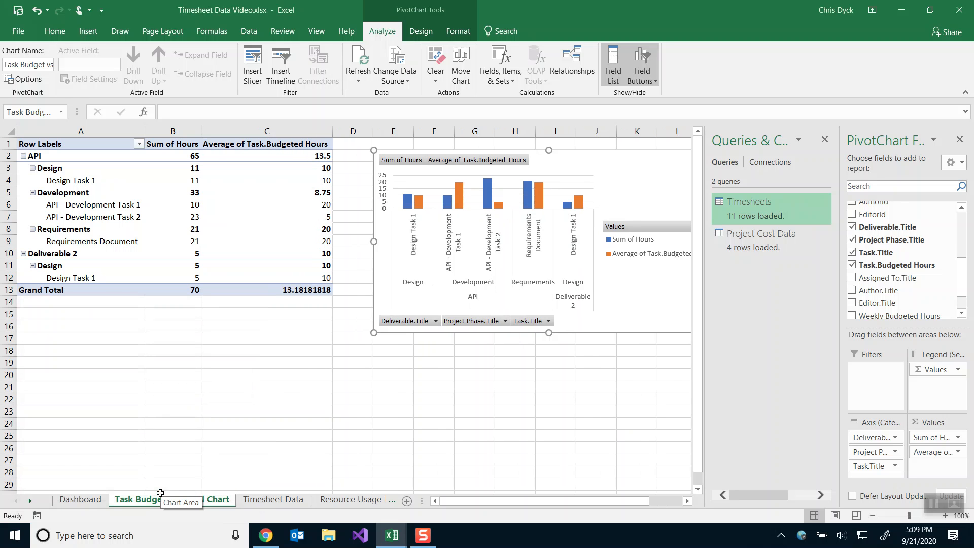
# Move the PivotChart down to rows 14–29 and place its legend at the bottom.
pyautogui.moveTo(560, 162); pyautogui.dragTo(380, 282)
pyautogui.click(550, 279)
pyautogui.click(529, 285)
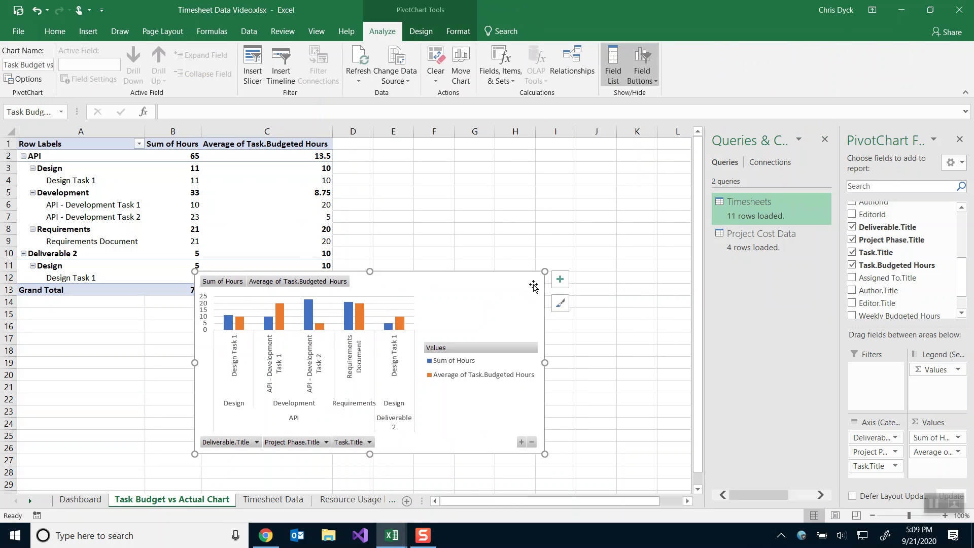
pyautogui.click(561, 281)
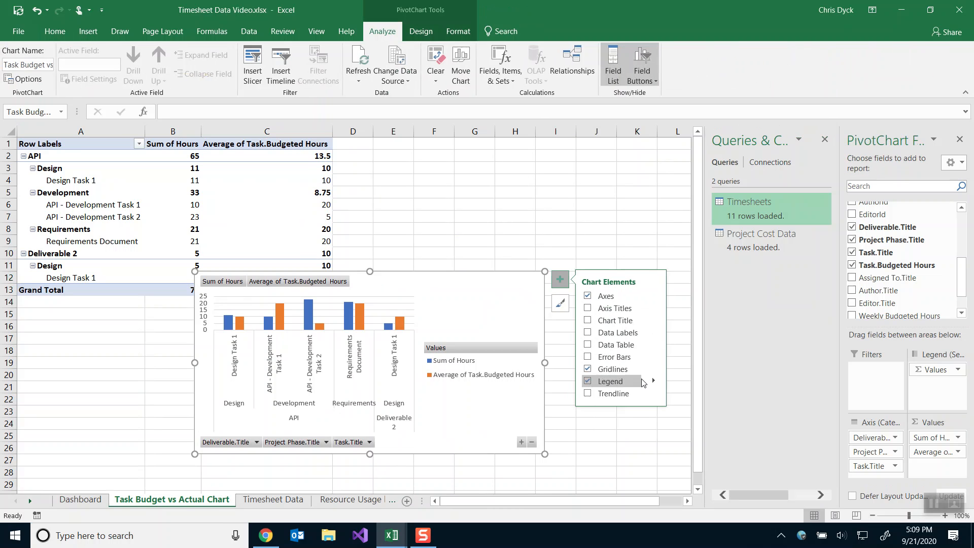
pyautogui.click(653, 381)
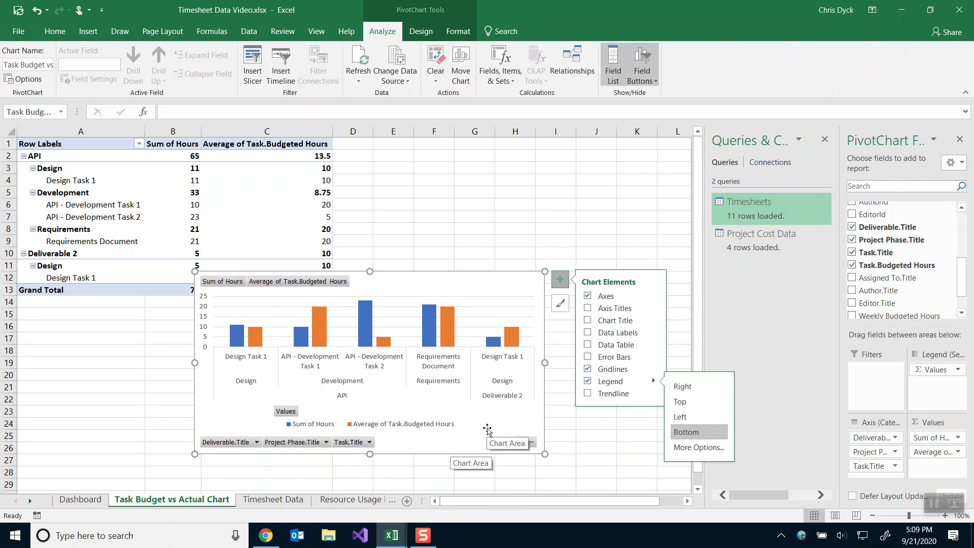
pyautogui.click(558, 282)
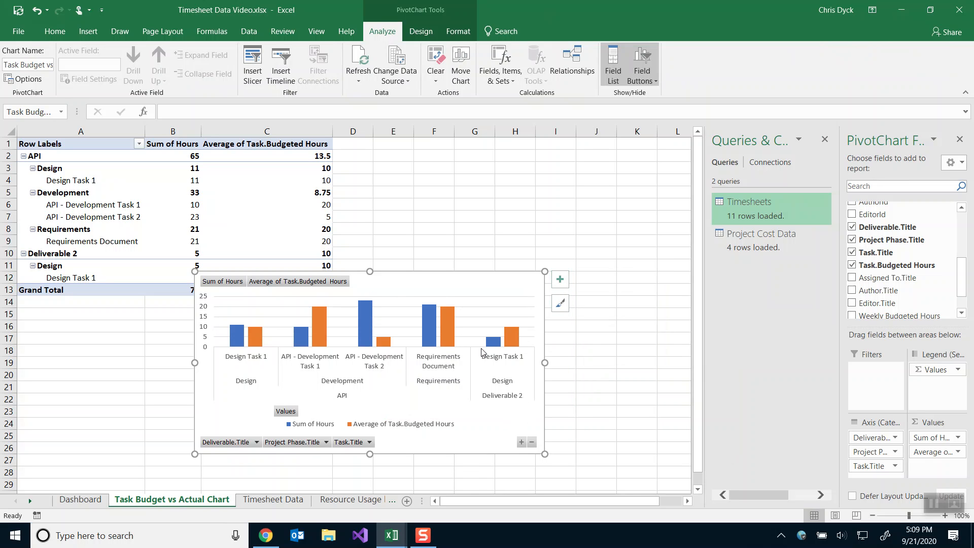
# Add the title 'Task Budget vs Actual Chart' above the chart, then view the reference dashboard.
pyautogui.click(560, 278)
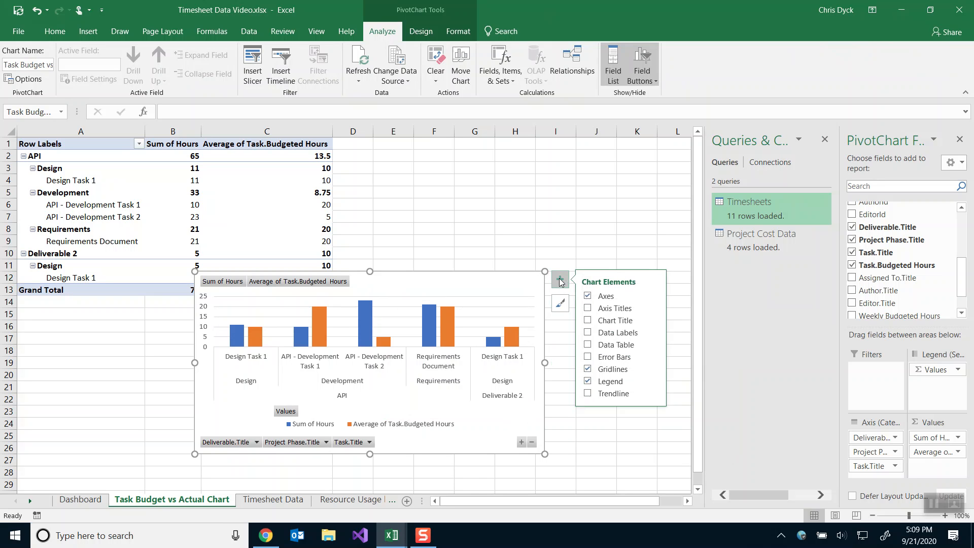
pyautogui.click(654, 320)
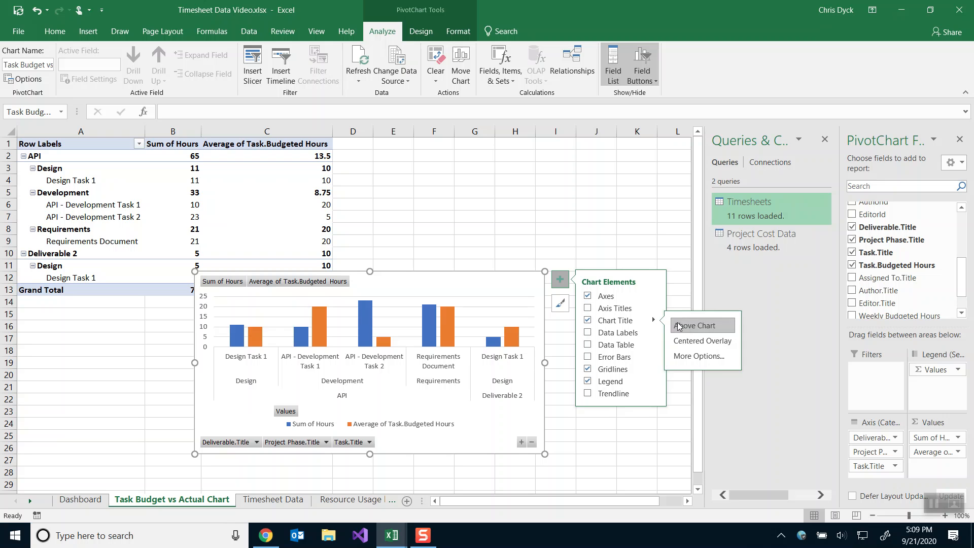
pyautogui.click(367, 303)
pyautogui.doubleClick(368, 303)
pyautogui.write('Task Budget vs Actual Chart')
pyautogui.press('Delete')
pyautogui.press('Delete')
pyautogui.press('Delete')
pyautogui.press('Delete')
pyautogui.press('Delete')
pyautogui.press('BackSpace')
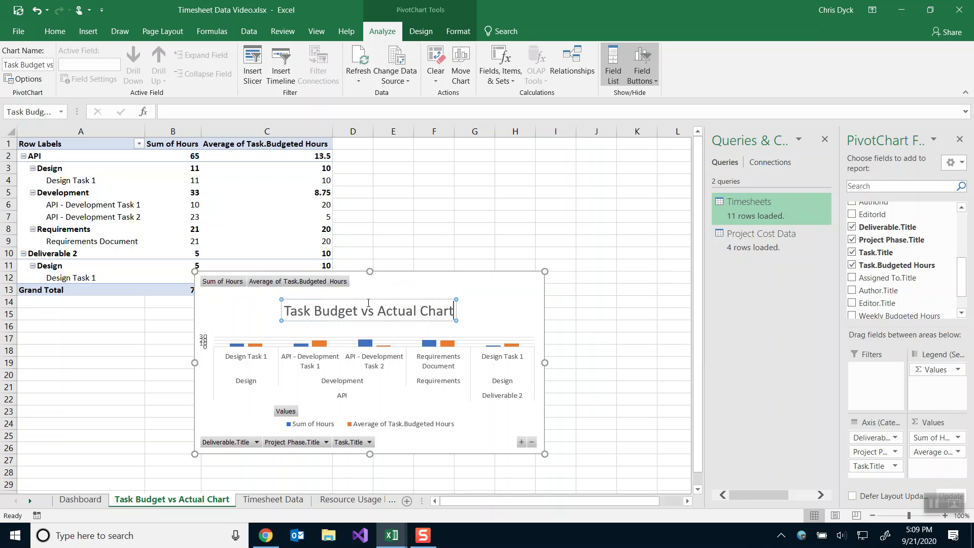
pyautogui.click(400, 292)
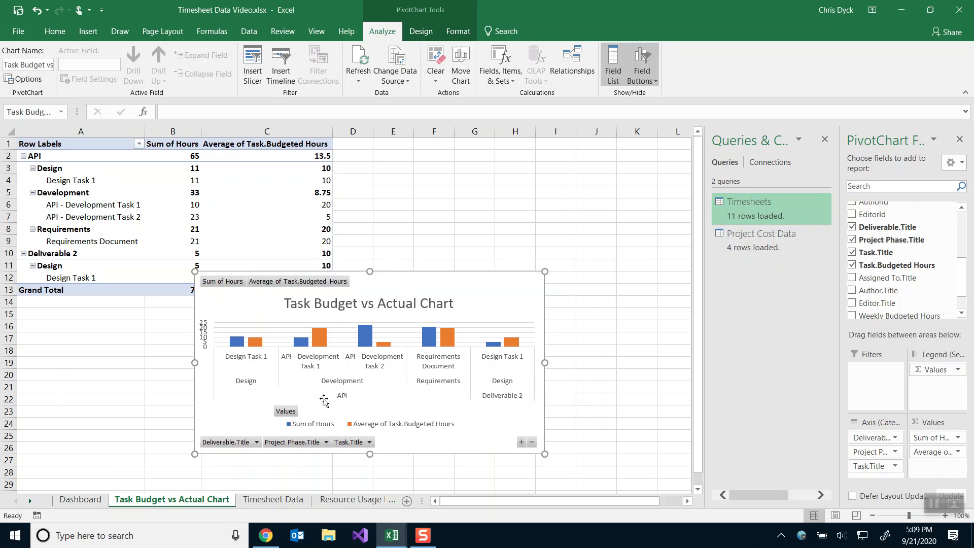
pyautogui.hotkey('alt', 'Tab')
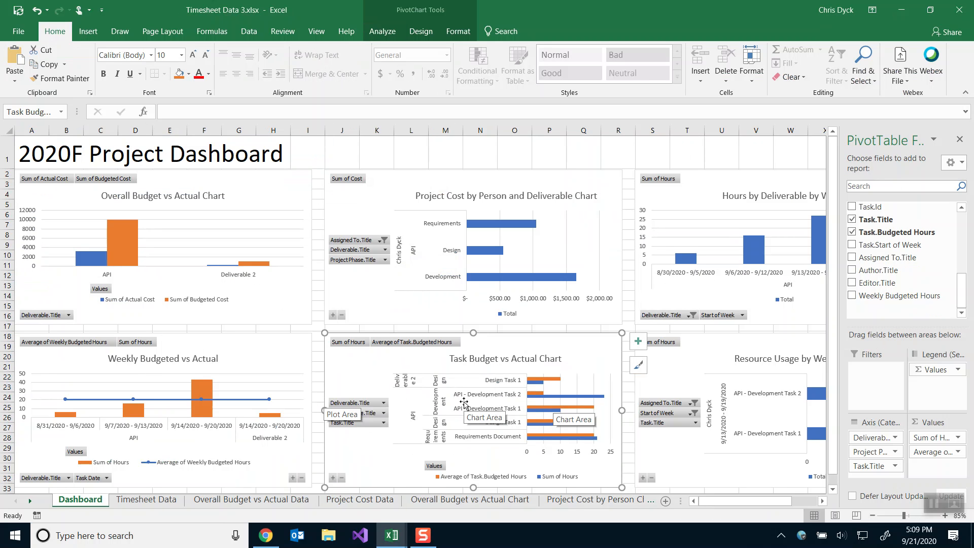
# Change the Task Budget vs Actual PivotChart to a Clustered Bar chart type.
pyautogui.hotkey('alt', 'Tab')
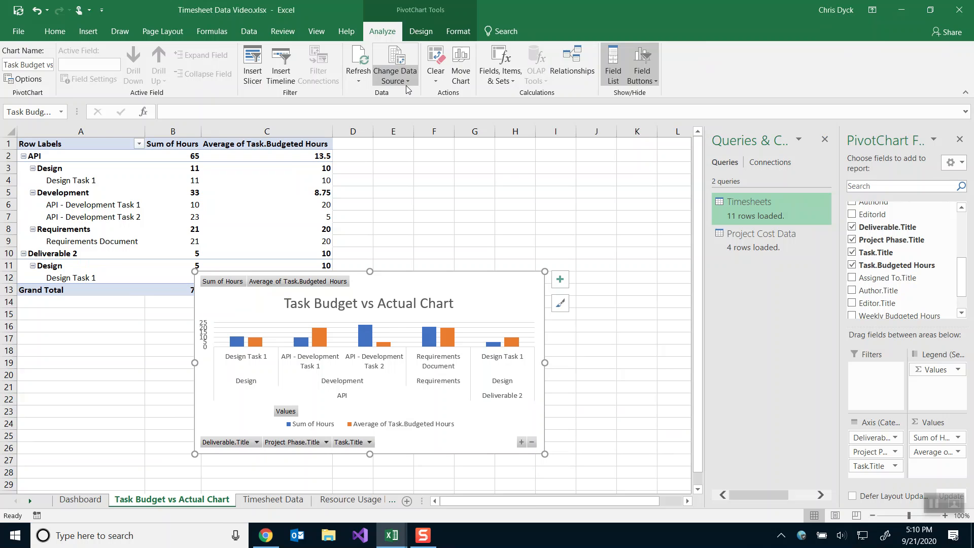
pyautogui.rightClick(432, 288)
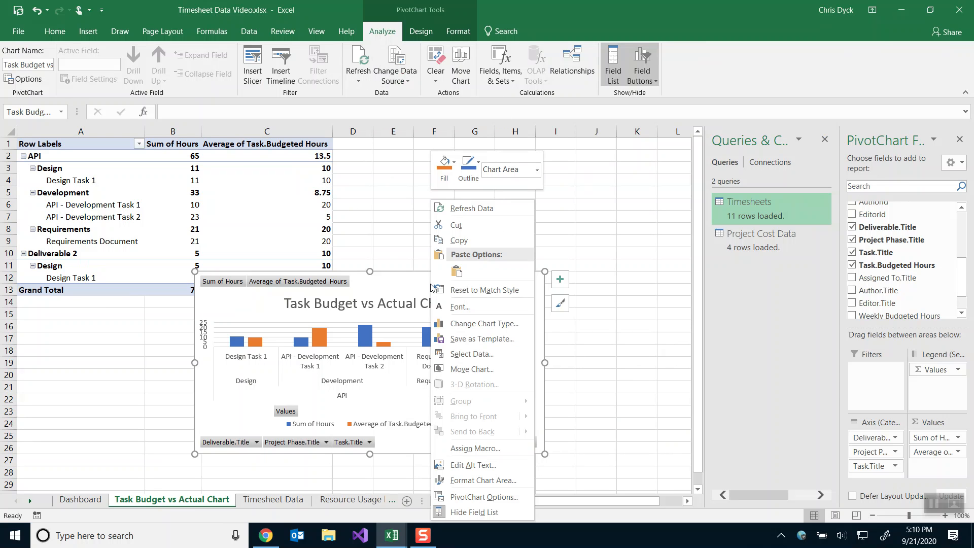
pyautogui.click(446, 325)
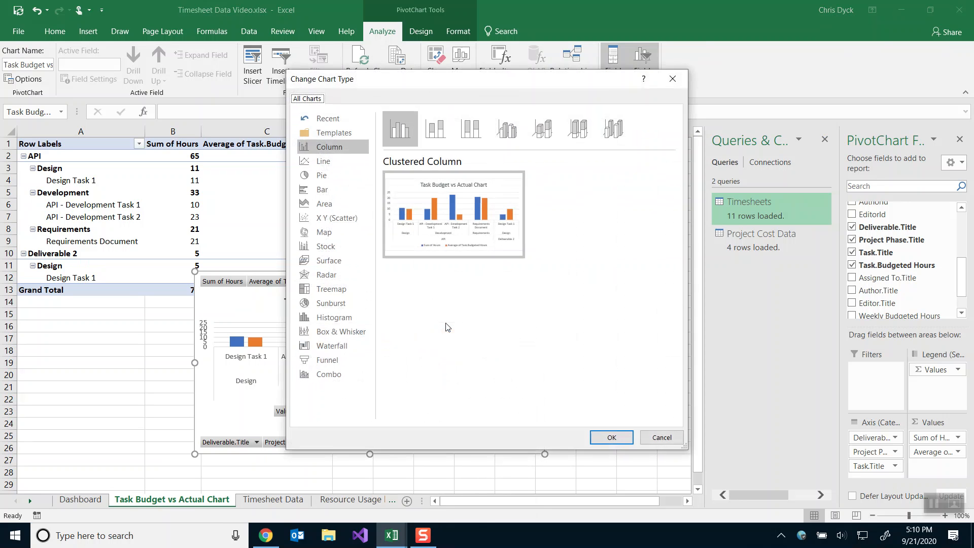
pyautogui.click(322, 190)
pyautogui.moveTo(422, 211)
pyautogui.click(611, 438)
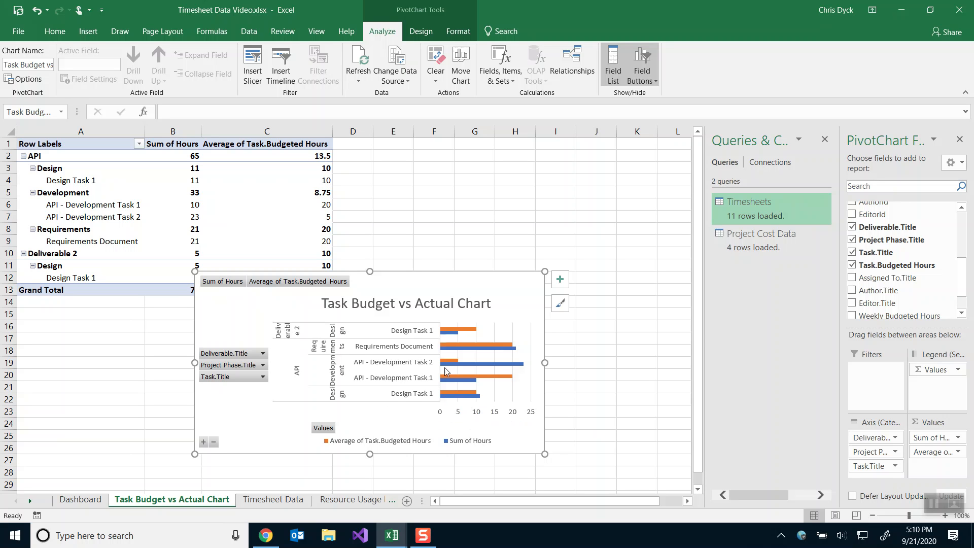
# Try reordering the Sum of Hours and Average of Task.Budgeted Hours value fields.
pyautogui.moveTo(458, 379)
pyautogui.moveTo(918, 455); pyautogui.dragTo(929, 436)
pyautogui.moveTo(932, 451)
pyautogui.mouseDown()
pyautogui.moveTo(945, 442)
pyautogui.moveTo(934, 435)
pyautogui.mouseUp()
pyautogui.moveTo(447, 330)
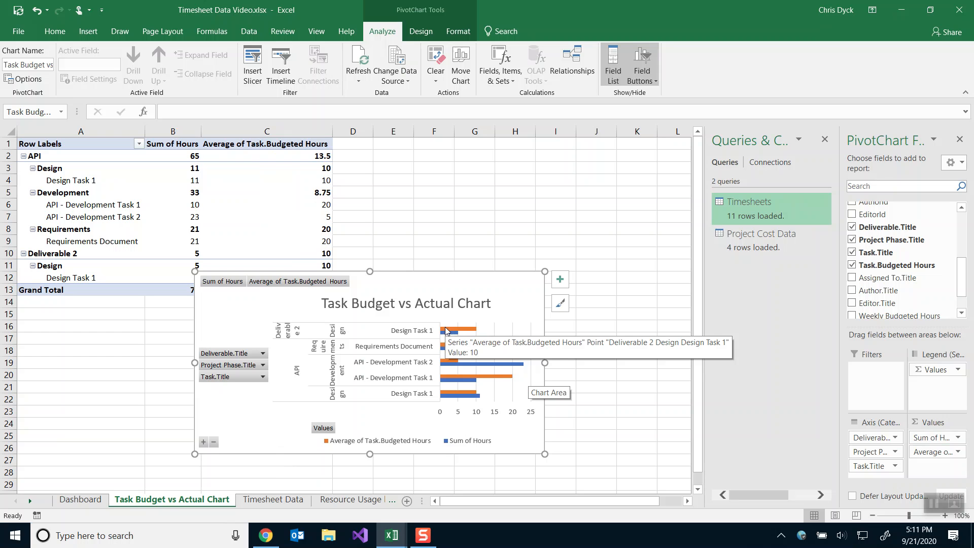
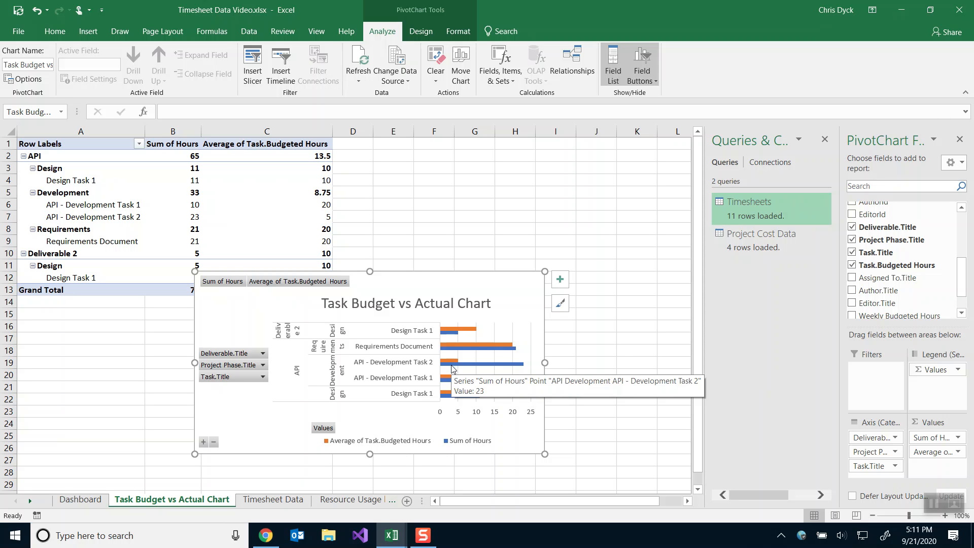
# Move the Task Budget vs Actual chart up beside its pivot table, then switch to Timesheet Data 3.xlsx.
pyautogui.moveTo(385, 279); pyautogui.dragTo(526, 164)
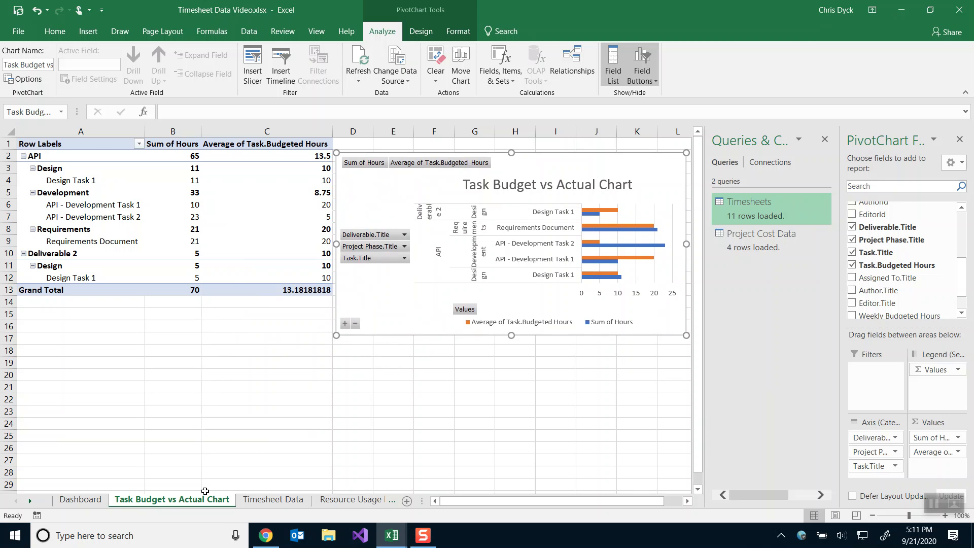
pyautogui.hotkey('alt', 'Tab')
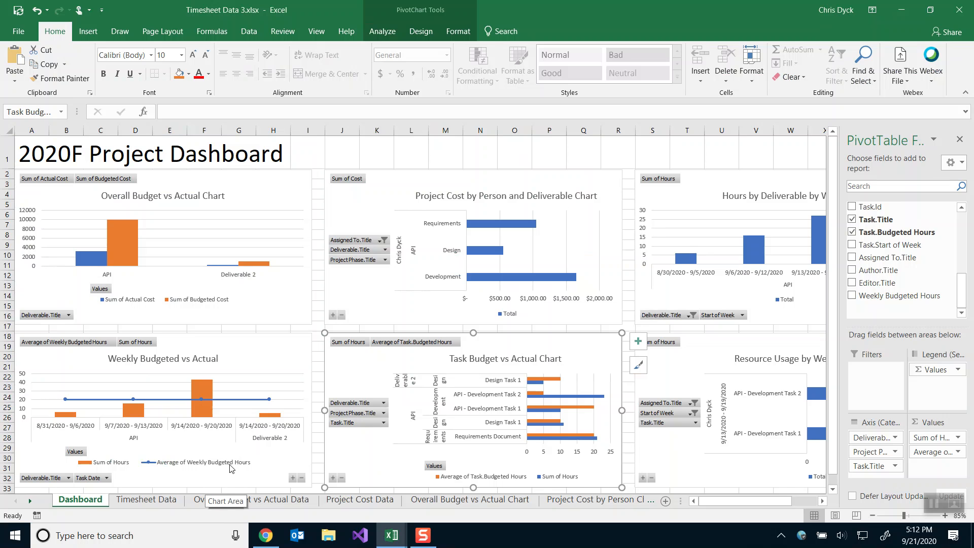
# Check which fields the dashboard's Weekly Budgeted vs Actual chart uses, then return to Timesheet Data Video.
pyautogui.click(240, 356)
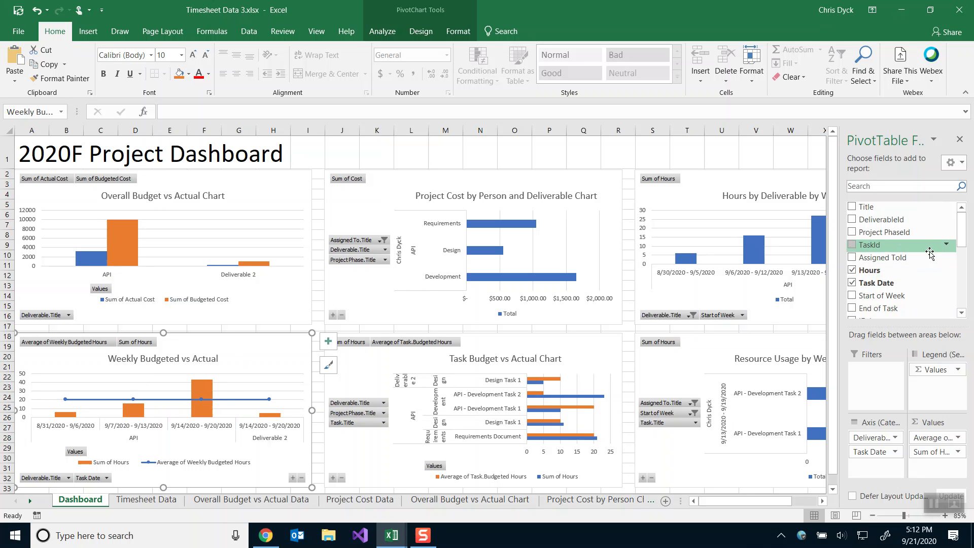
pyautogui.moveTo(961, 233)
pyautogui.mouseDown()
pyautogui.moveTo(959, 295)
pyautogui.moveTo(964, 220)
pyautogui.mouseUp()
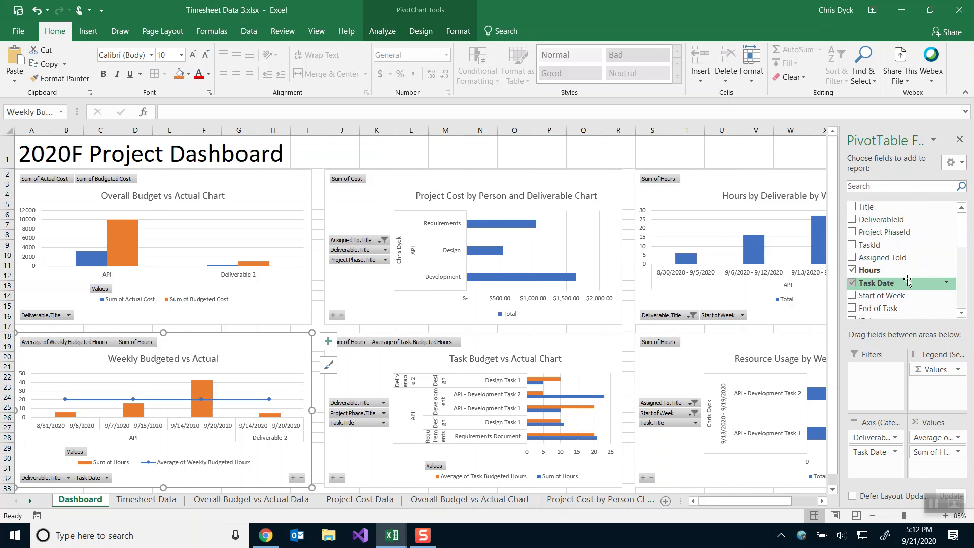
pyautogui.hotkey('alt', 'Tab')
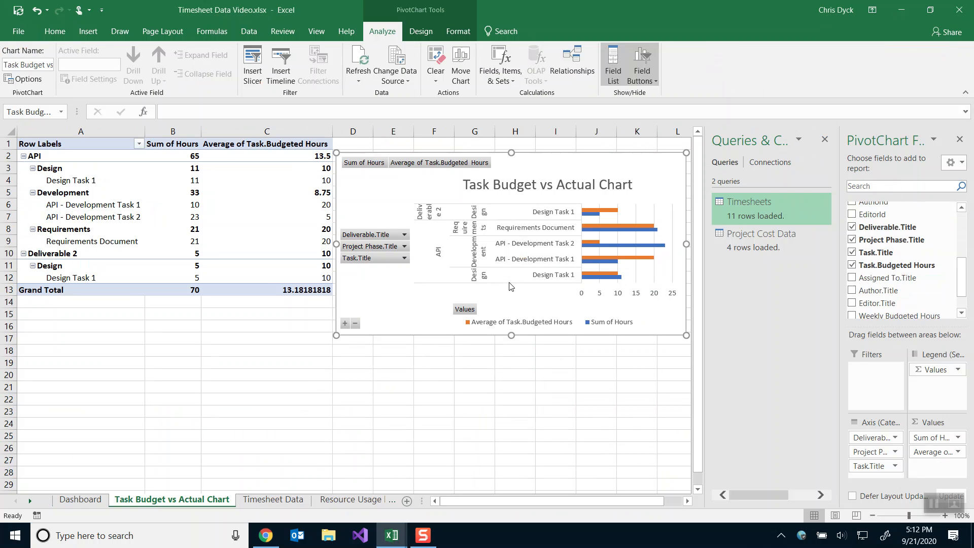
# Insert a PivotChart from the Timesheets table on a new worksheet.
pyautogui.click(277, 500)
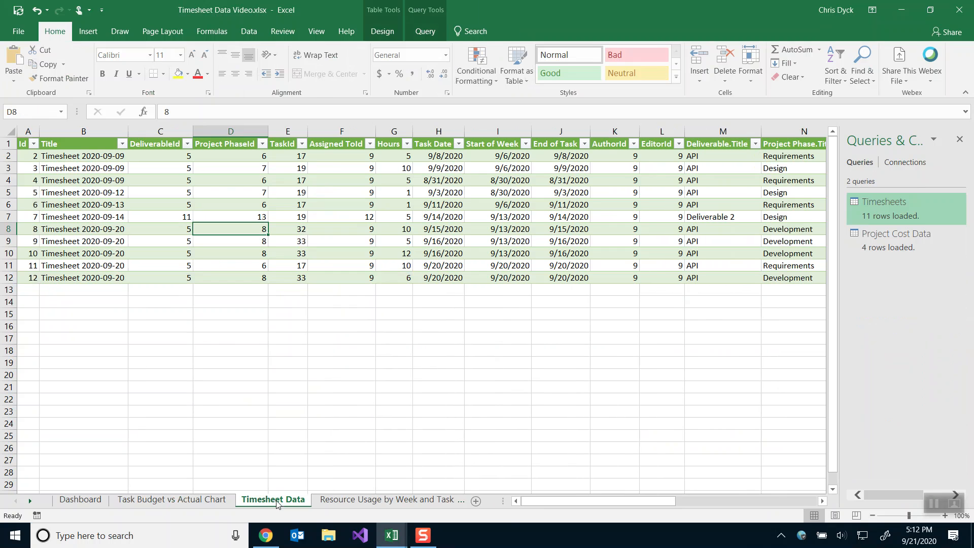
pyautogui.click(88, 32)
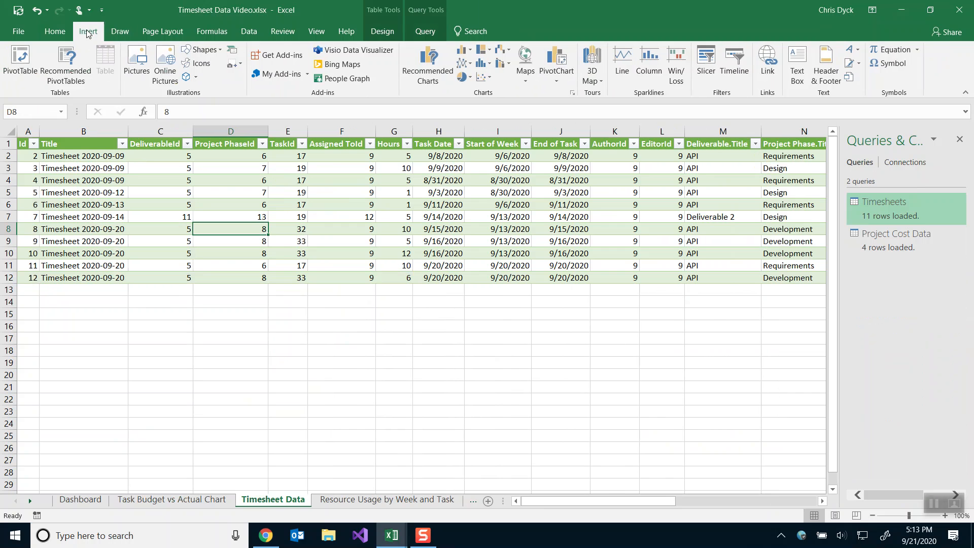
pyautogui.click(549, 48)
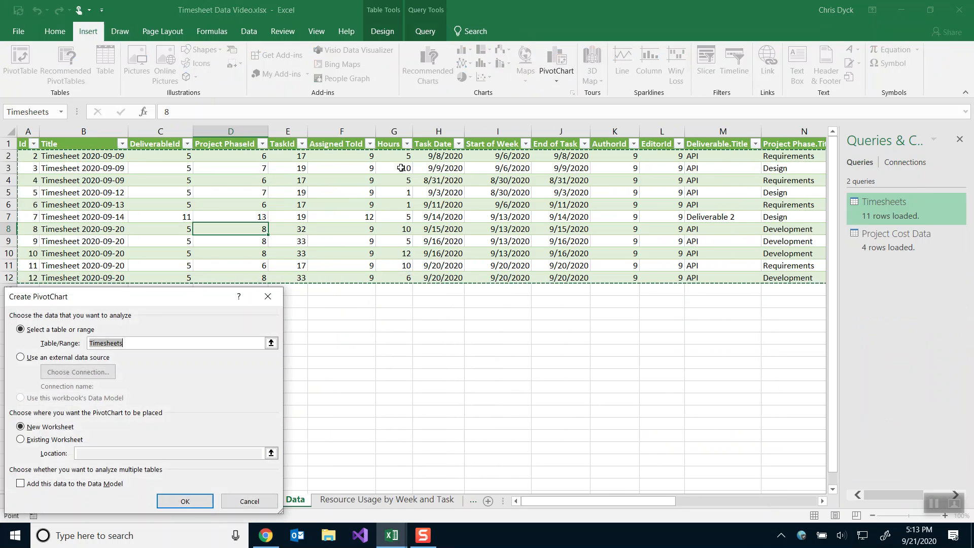
pyautogui.click(187, 501)
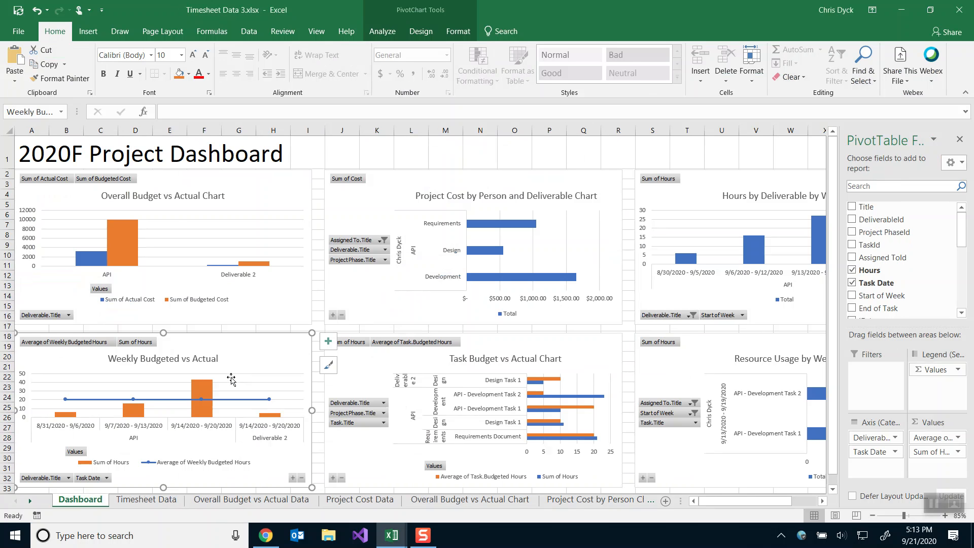
# Select the full 'Weekly Budgeted vs Actual' title text on the dashboard chart.
pyautogui.click(162, 360)
pyautogui.doubleClick(153, 359)
pyautogui.tripleClick(152, 358)
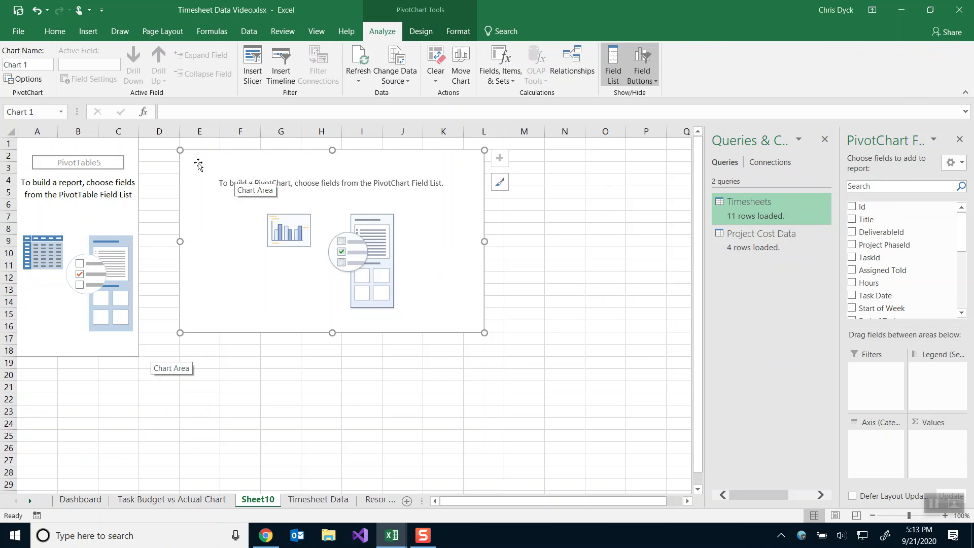
# Name the new PivotChart and Sheet10 'Weekly Budgeted vs Actual', then select the reference dashboard chart.
pyautogui.click(30, 110)
pyautogui.hotkey('ctrl', 'v')
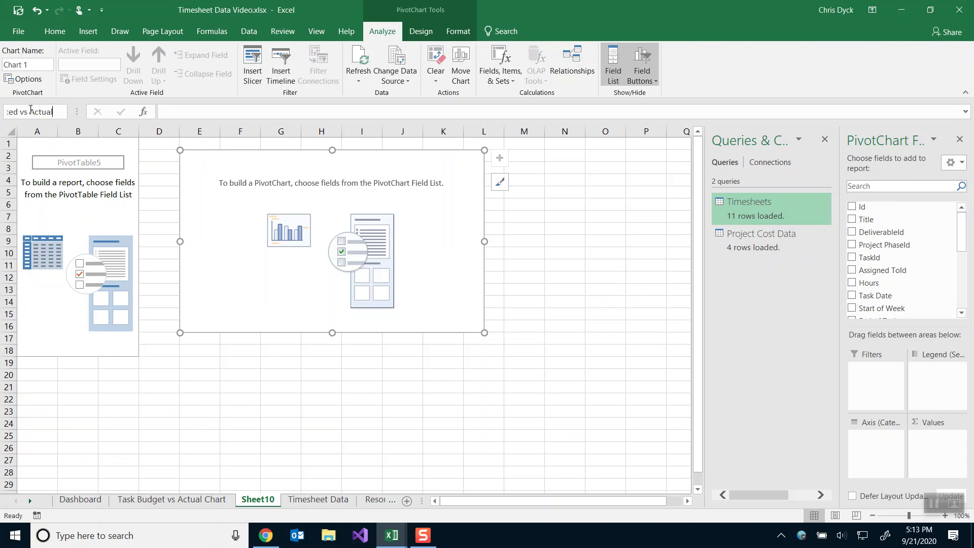
pyautogui.press('Return')
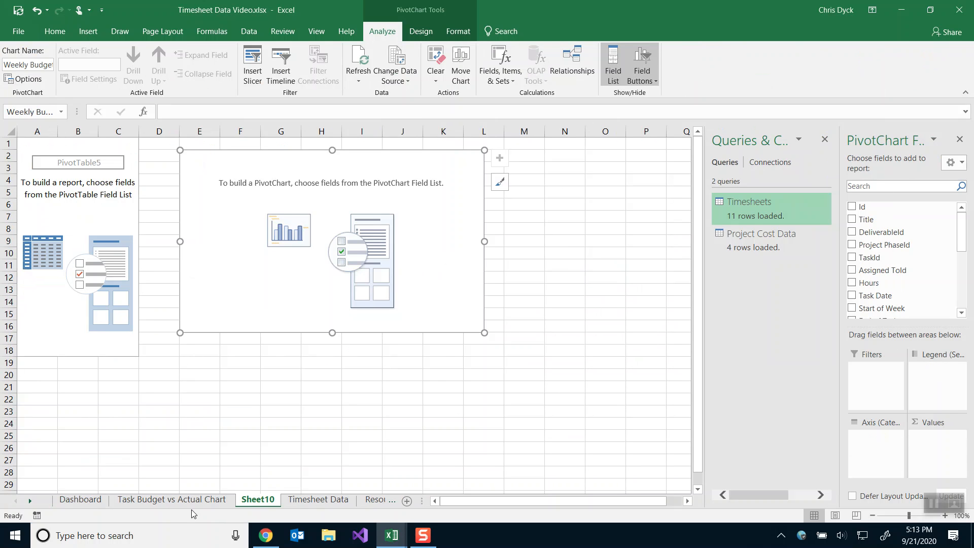
pyautogui.doubleClick(258, 499)
pyautogui.hotkey('ctrl', 'v')
pyautogui.press('Return')
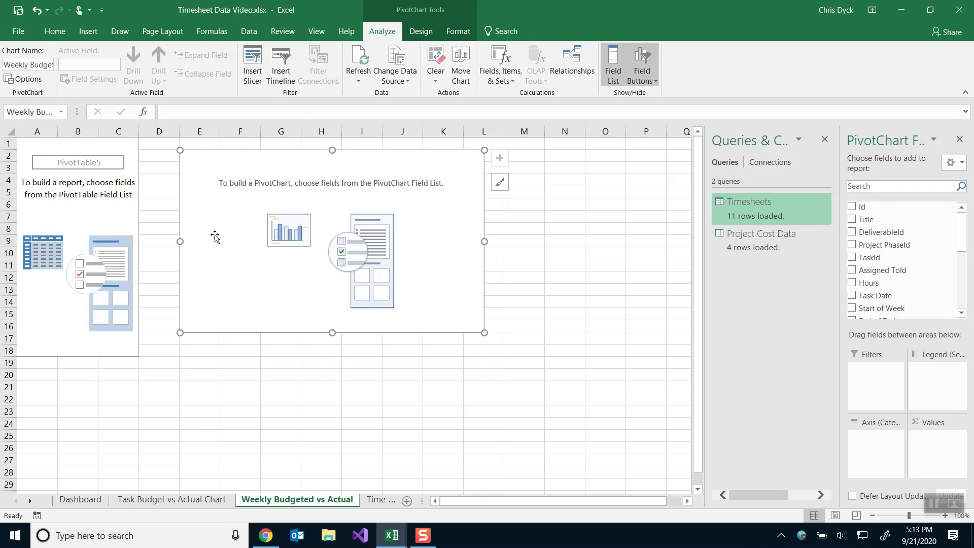
pyautogui.hotkey('alt', 'Tab')
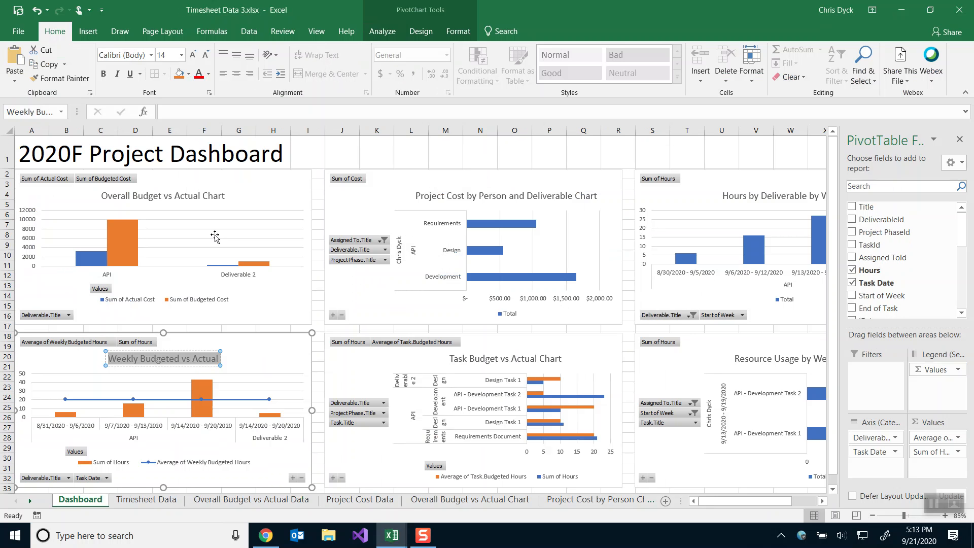
pyautogui.click(257, 350)
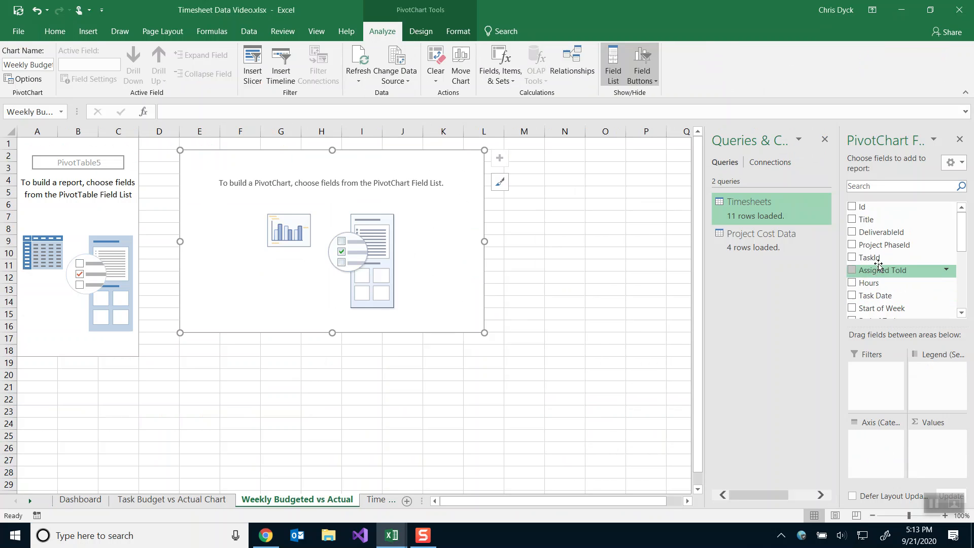
# Add Deliverable.Title and Task Date to the chart's Axis area.
pyautogui.scroll(-2, 878, 265)
pyautogui.moveTo(875, 299); pyautogui.dragTo(882, 437)
pyautogui.moveTo(875, 234); pyautogui.dragTo(873, 455)
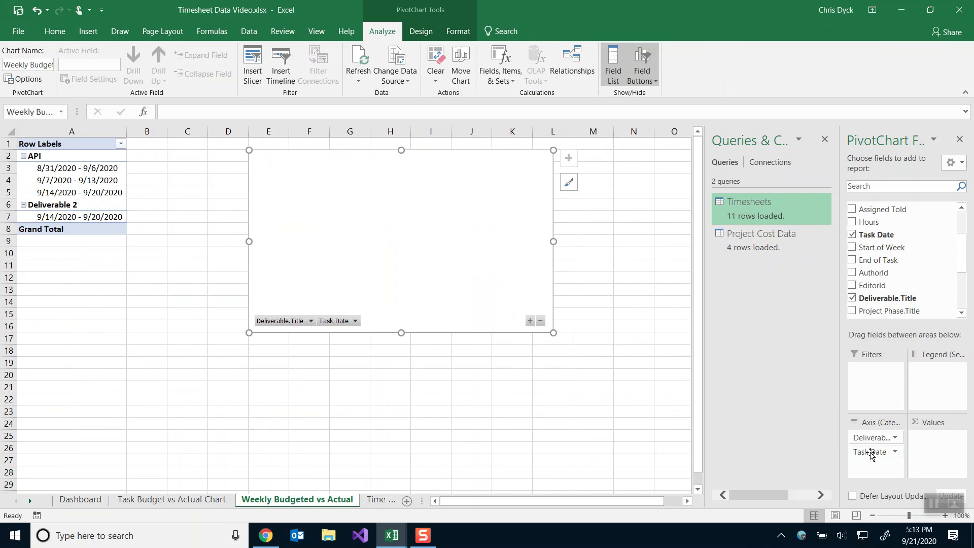
# Group the Task Date values into 7-day weeks starting 8/30/2020.
pyautogui.rightClick(59, 168)
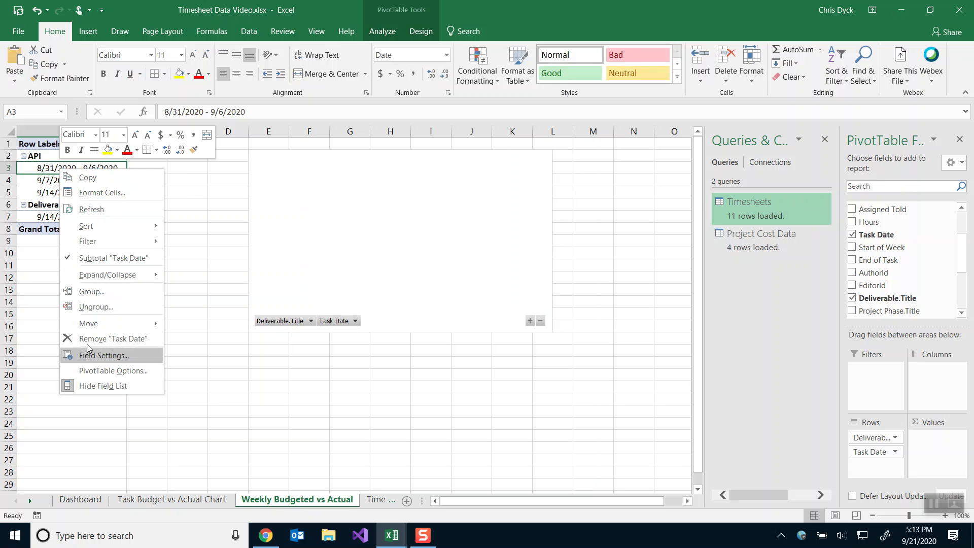
pyautogui.click(90, 291)
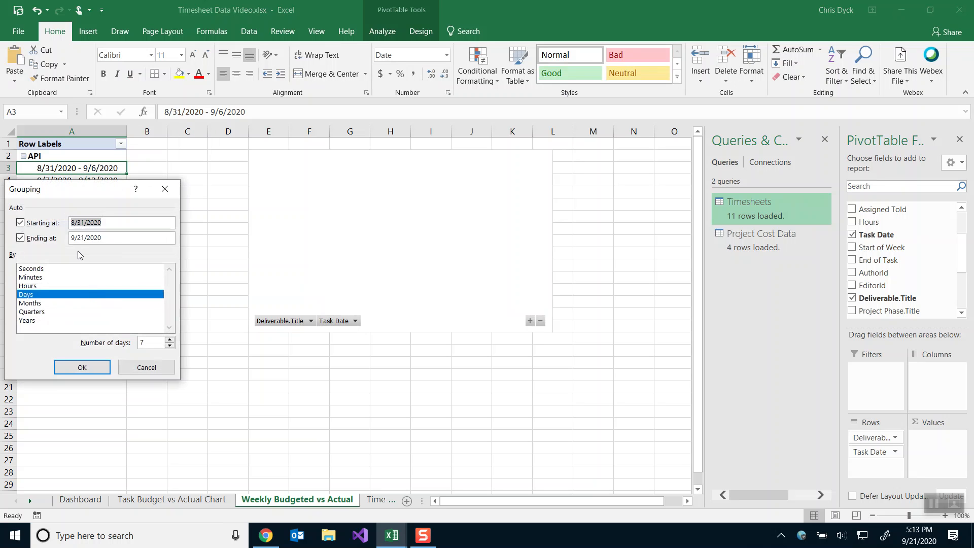
pyautogui.click(80, 221)
pyautogui.press('Delete')
pyautogui.write('0')
pyautogui.click(89, 372)
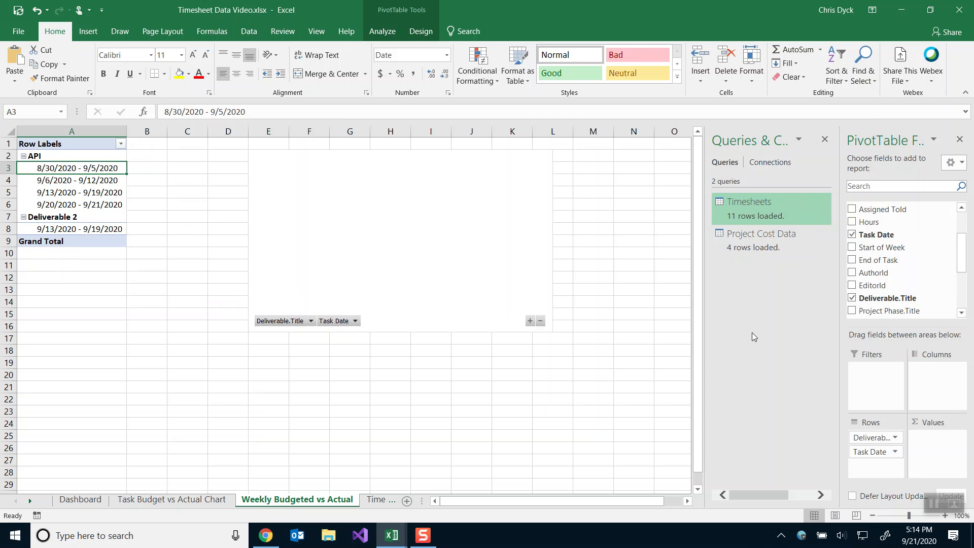
pyautogui.scroll(-3, 890, 295)
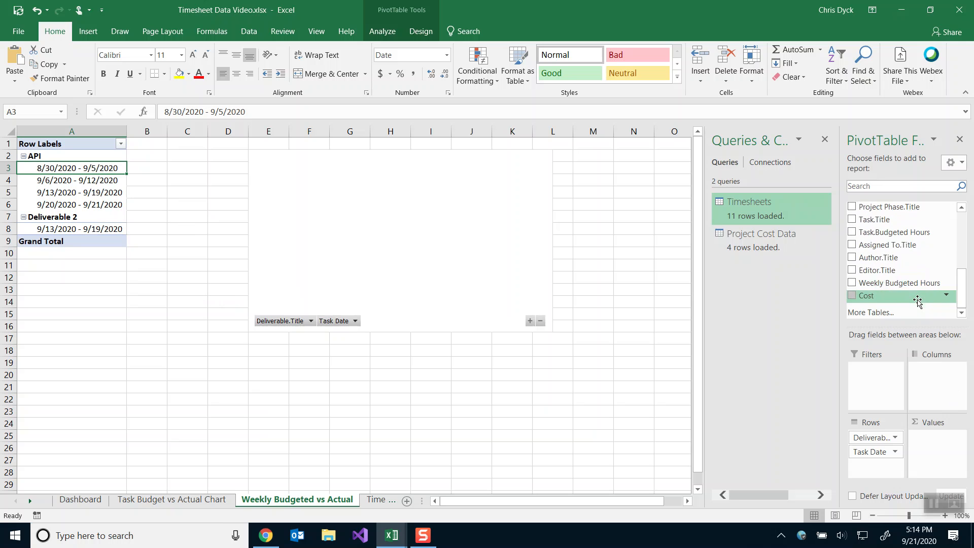
pyautogui.moveTo(893, 283); pyautogui.dragTo(933, 446)
pyautogui.click(926, 437)
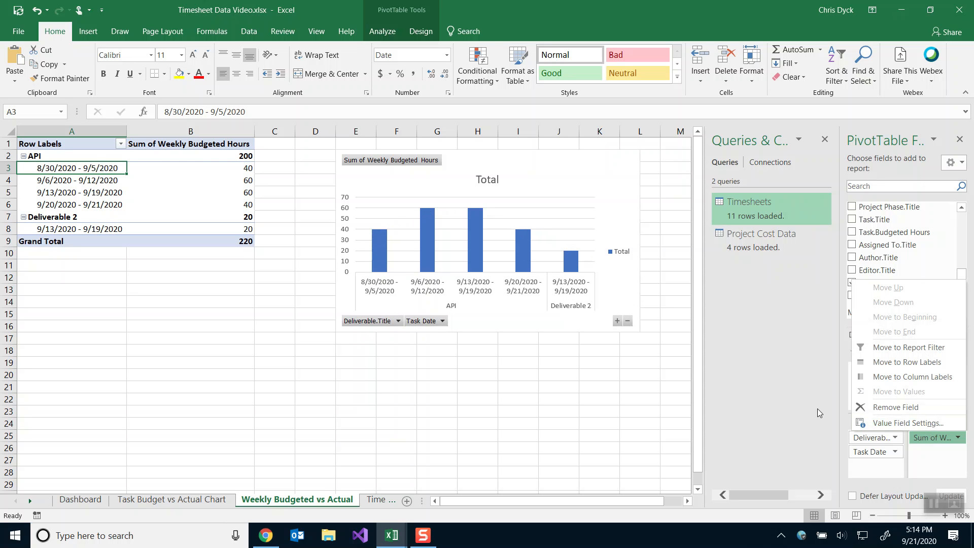
pyautogui.click(894, 424)
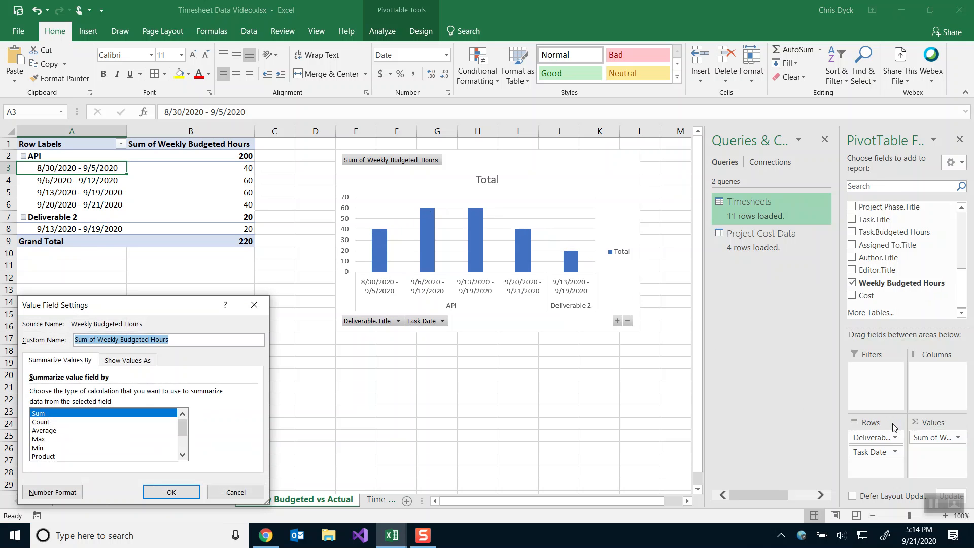
pyautogui.click(52, 430)
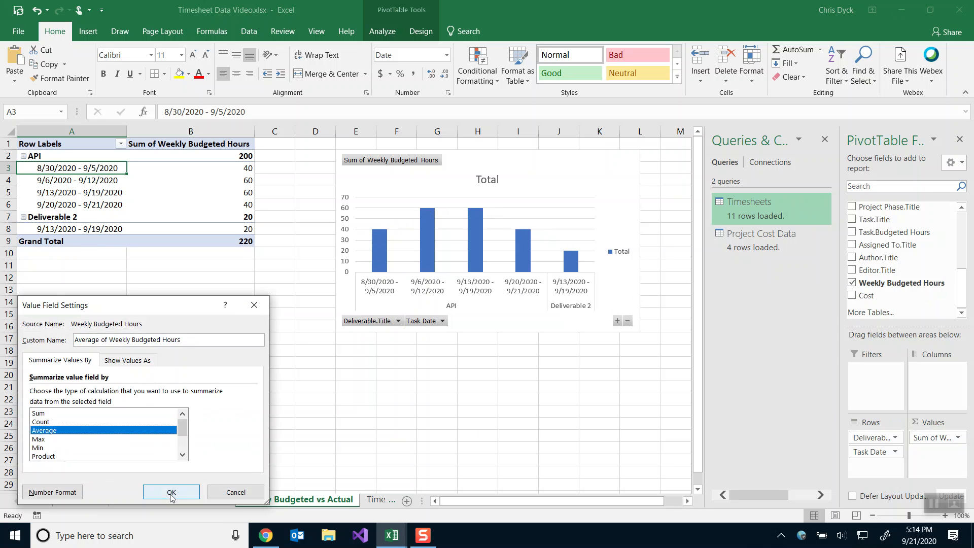
pyautogui.click(171, 493)
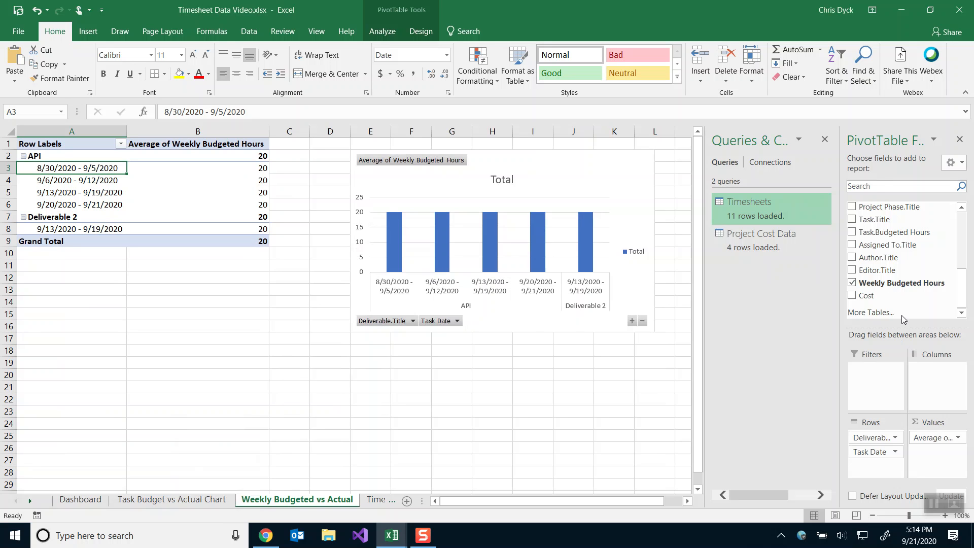
pyautogui.scroll(2, 882, 279)
pyautogui.scroll(1, 880, 274)
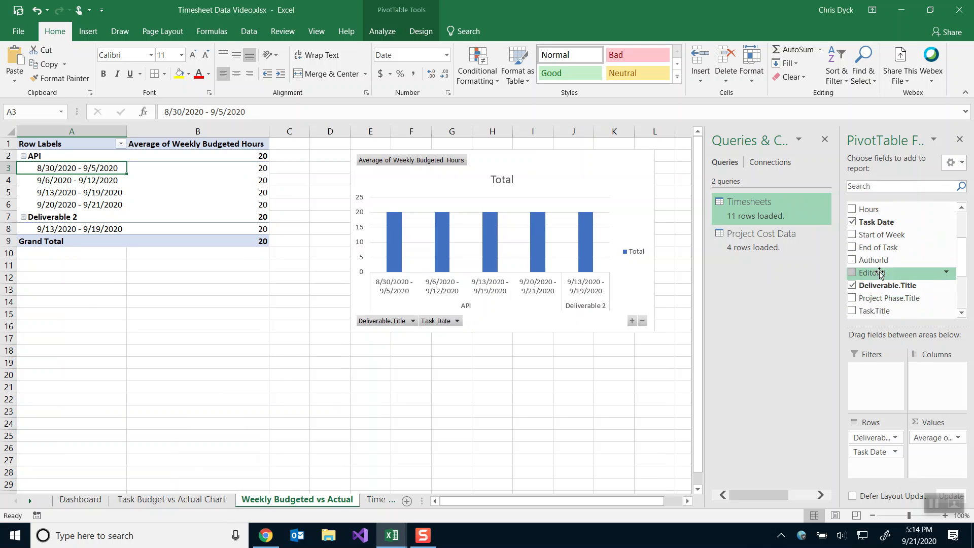
pyautogui.moveTo(868, 209); pyautogui.dragTo(928, 450)
pyautogui.click(929, 452)
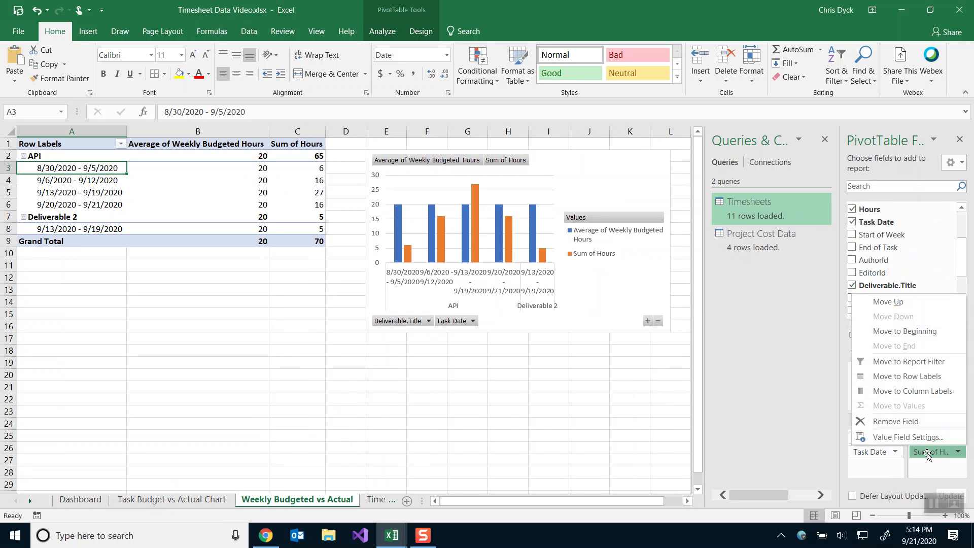
pyautogui.click(896, 437)
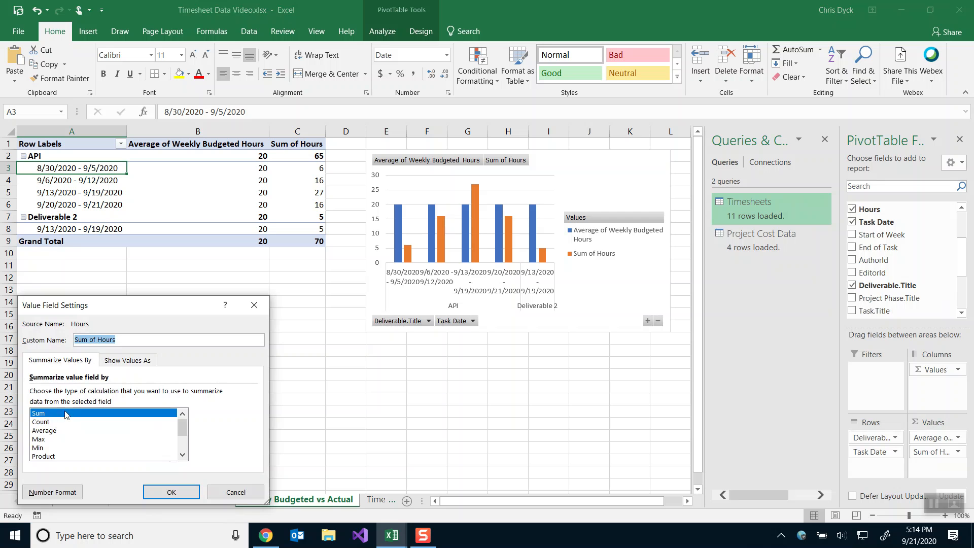
pyautogui.click(173, 492)
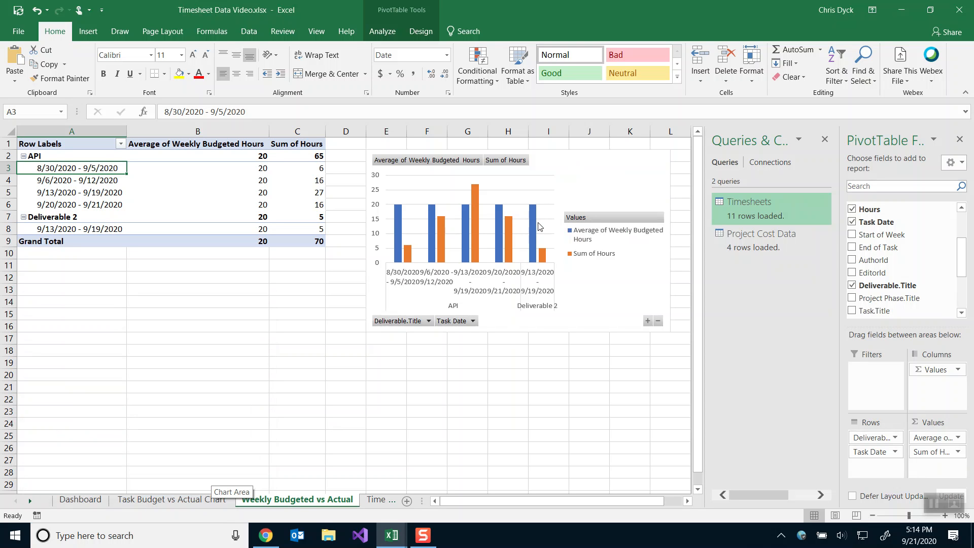
pyautogui.moveTo(533, 227)
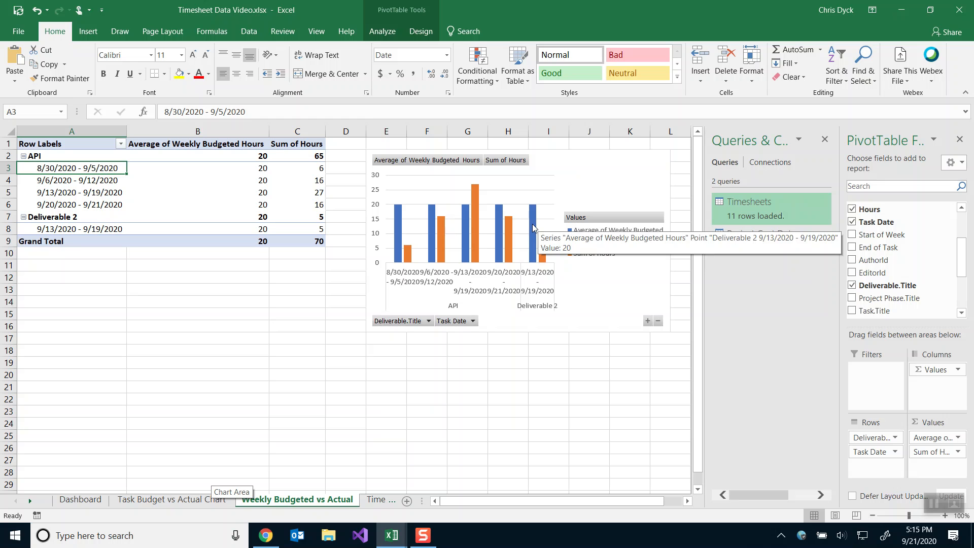
# Make Average of Weekly Budgeted Hours a Stacked Line with Markers, then move and enlarge the chart.
pyautogui.rightClick(533, 227)
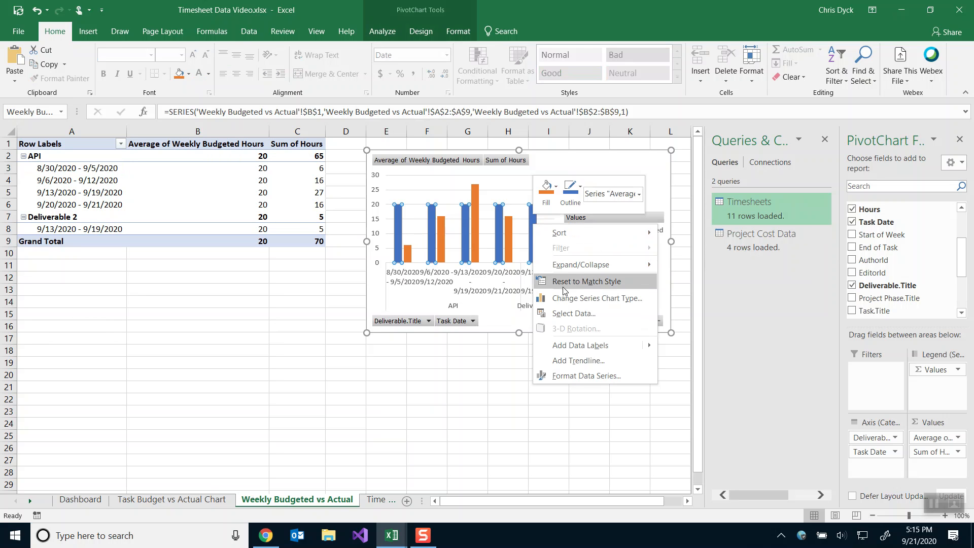
pyautogui.click(565, 300)
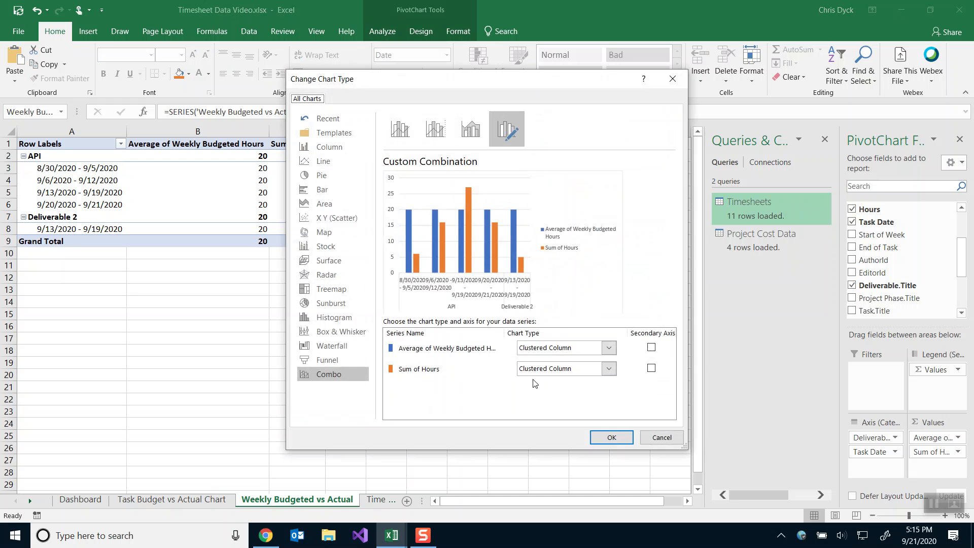
pyautogui.click(541, 348)
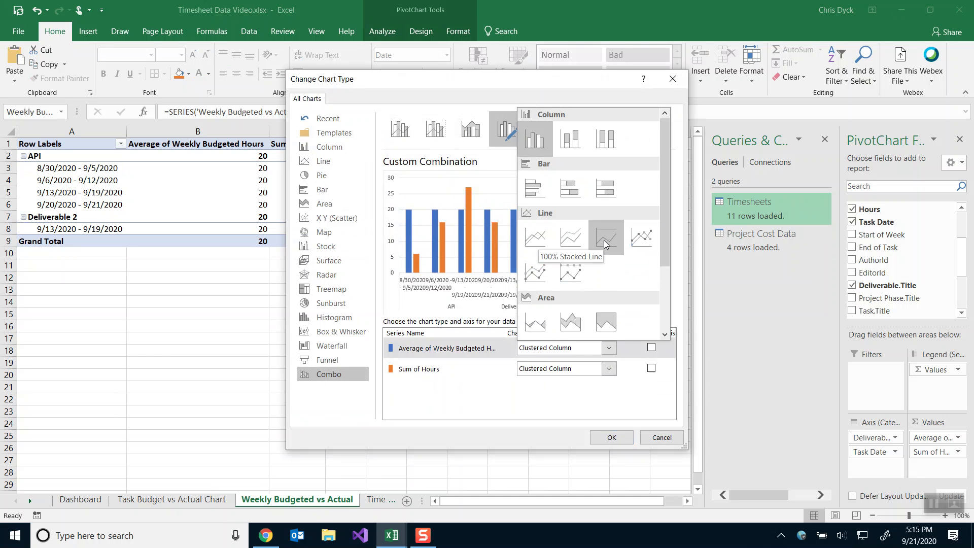
pyautogui.click(536, 247)
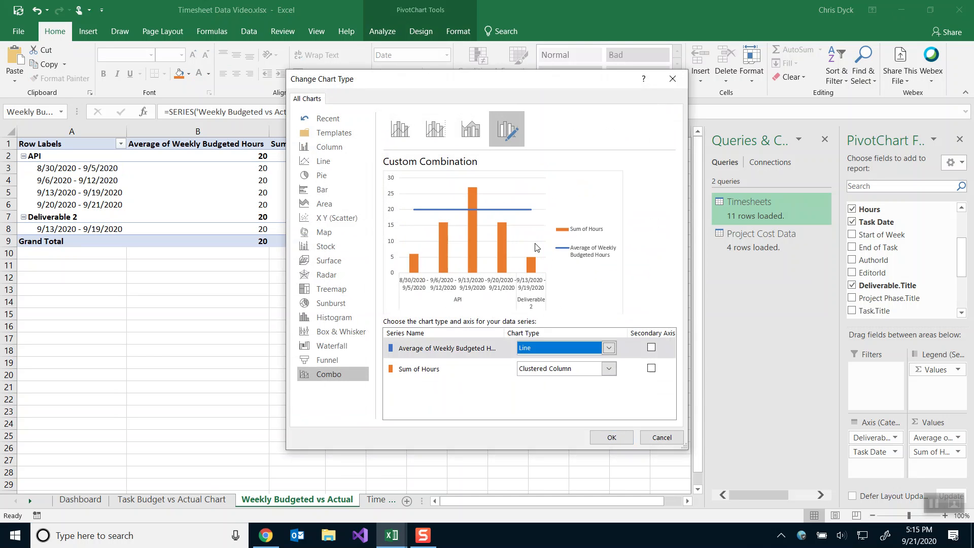
pyautogui.click(568, 349)
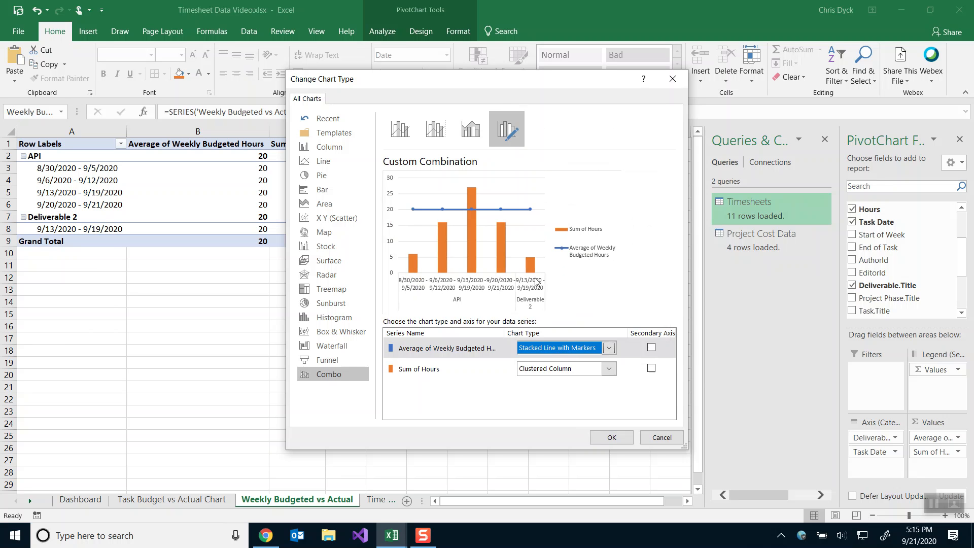
pyautogui.click(608, 435)
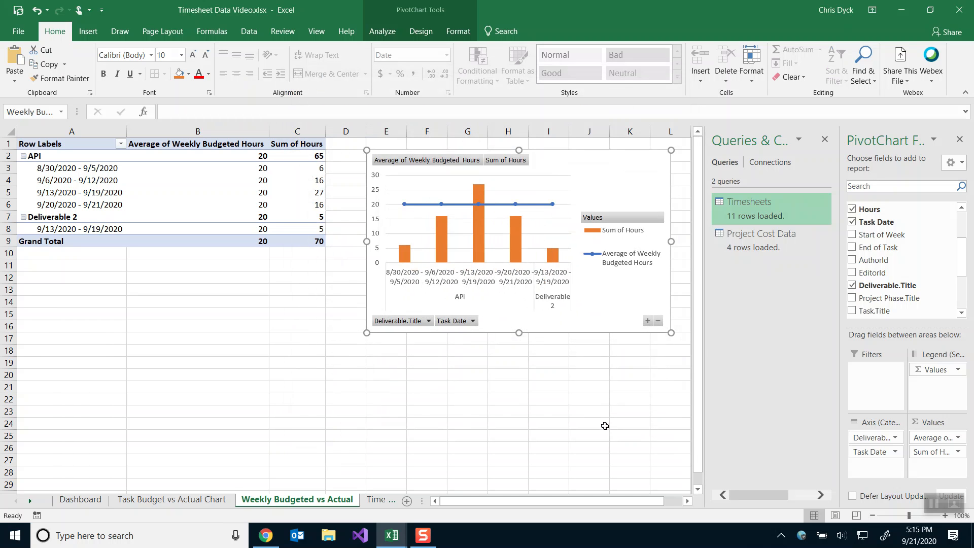
pyautogui.moveTo(560, 162); pyautogui.dragTo(382, 207)
pyautogui.moveTo(493, 379); pyautogui.dragTo(613, 438)
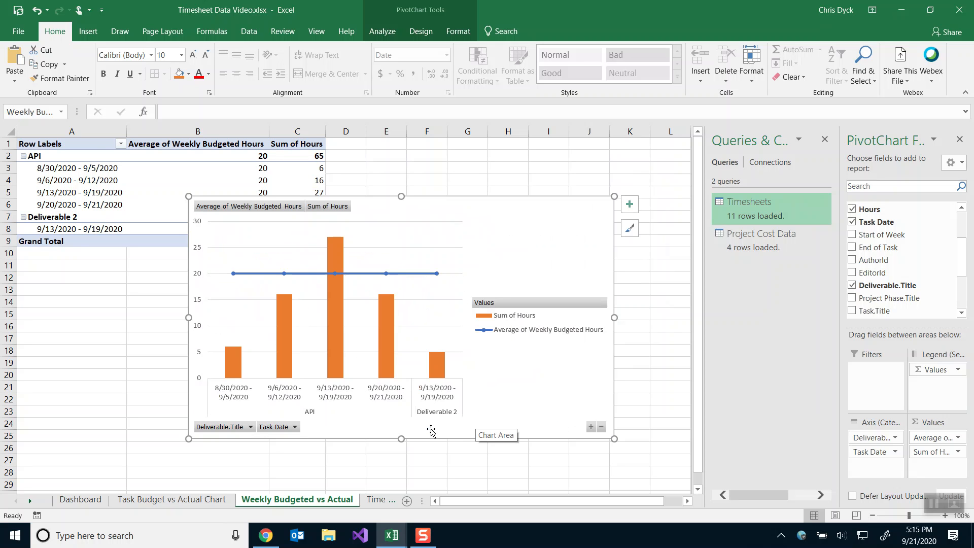
# Inspect the date axis and bars of the Weekly Budgeted vs Actual chart in Timesheet Data 3.xlsx.
pyautogui.hotkey('alt', 'Tab')
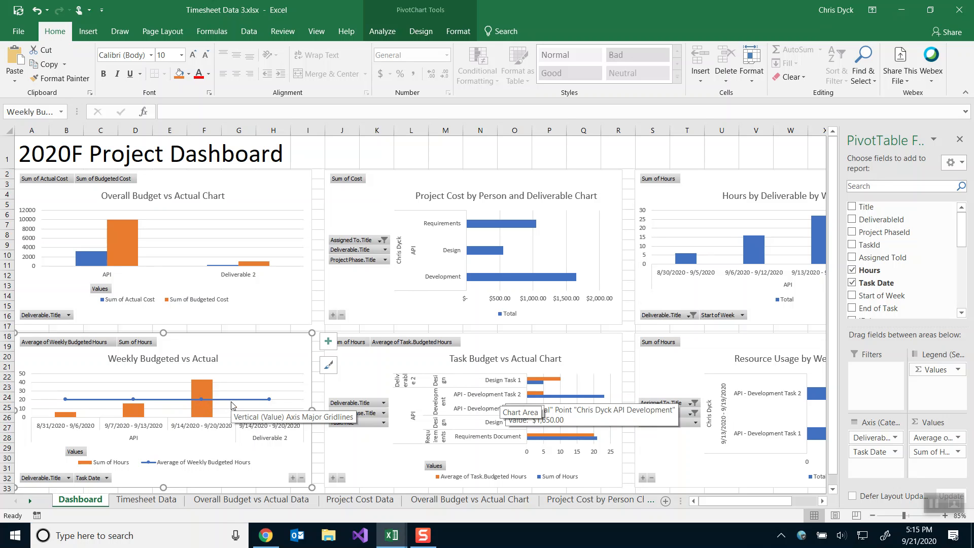
pyautogui.rightClick(48, 429)
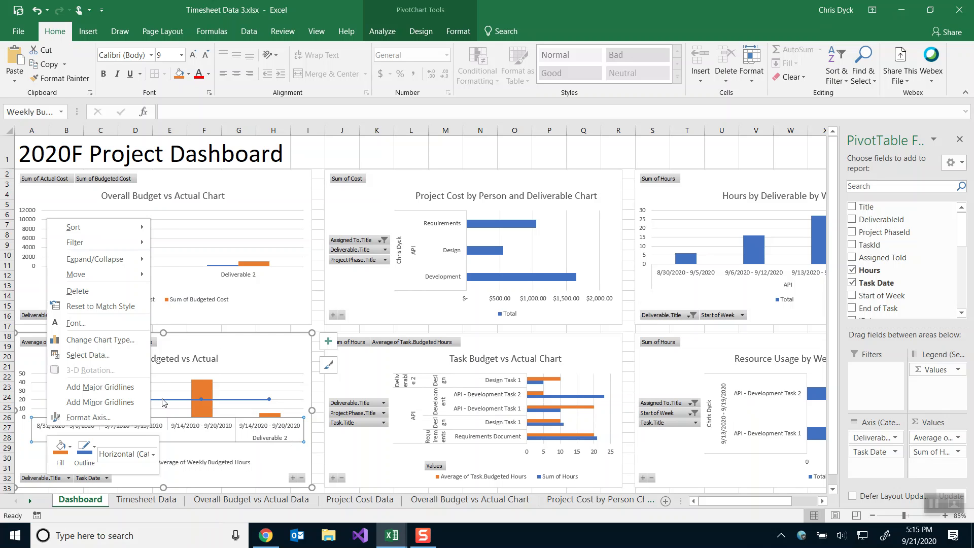
pyautogui.click(205, 343)
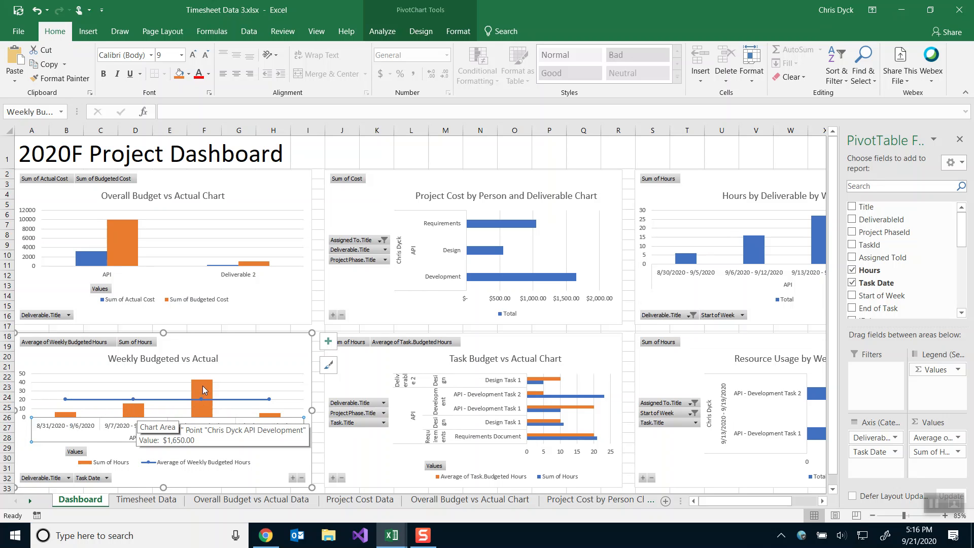
pyautogui.moveTo(278, 417)
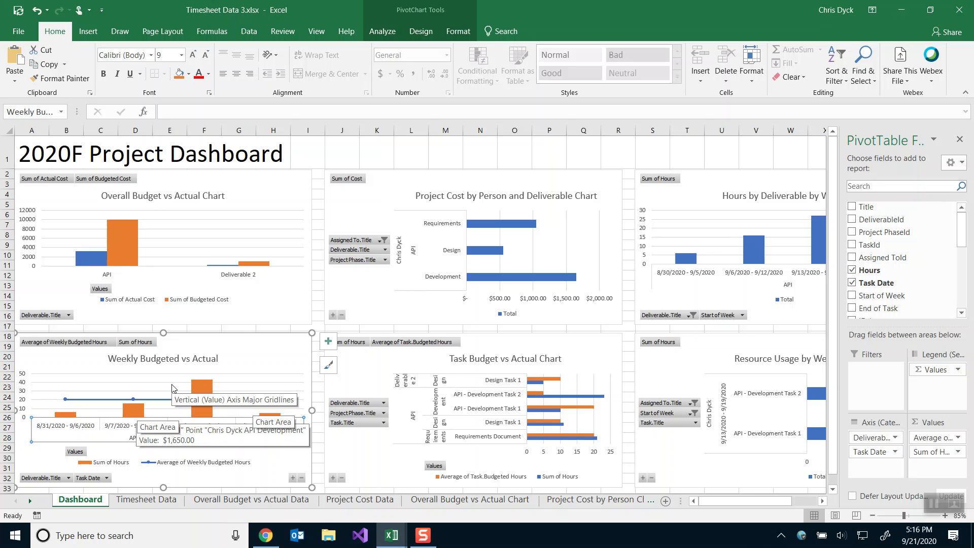
pyautogui.moveTo(211, 392)
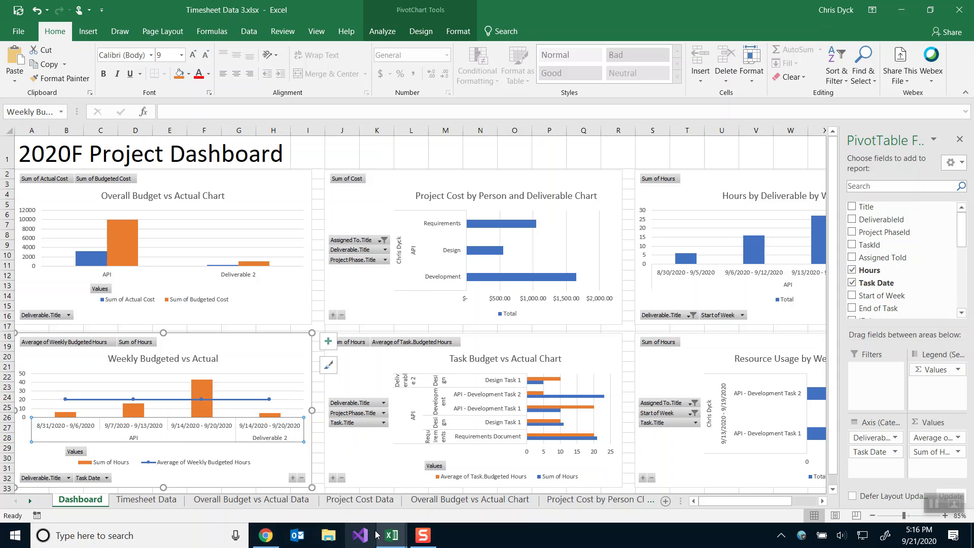
# Back in Timesheet Data Video, move the combo chart's legend to the bottom.
pyautogui.moveTo(391, 535)
pyautogui.click(434, 470)
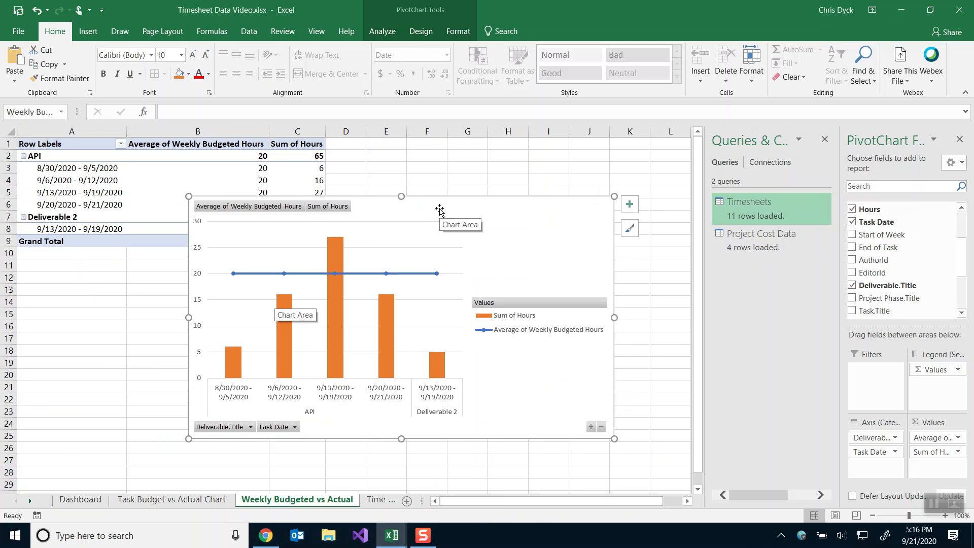
pyautogui.click(623, 201)
pyautogui.click(610, 208)
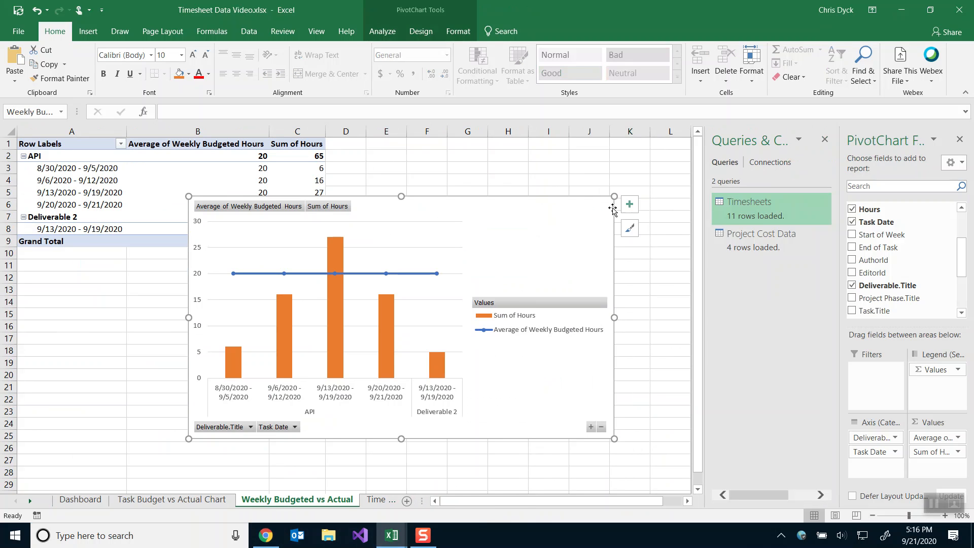
pyautogui.click(628, 204)
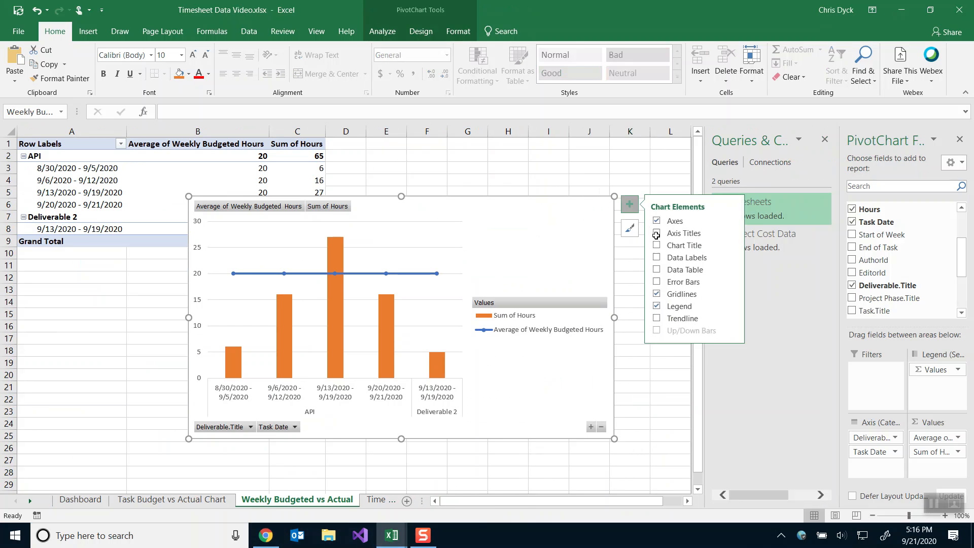
pyautogui.click(732, 307)
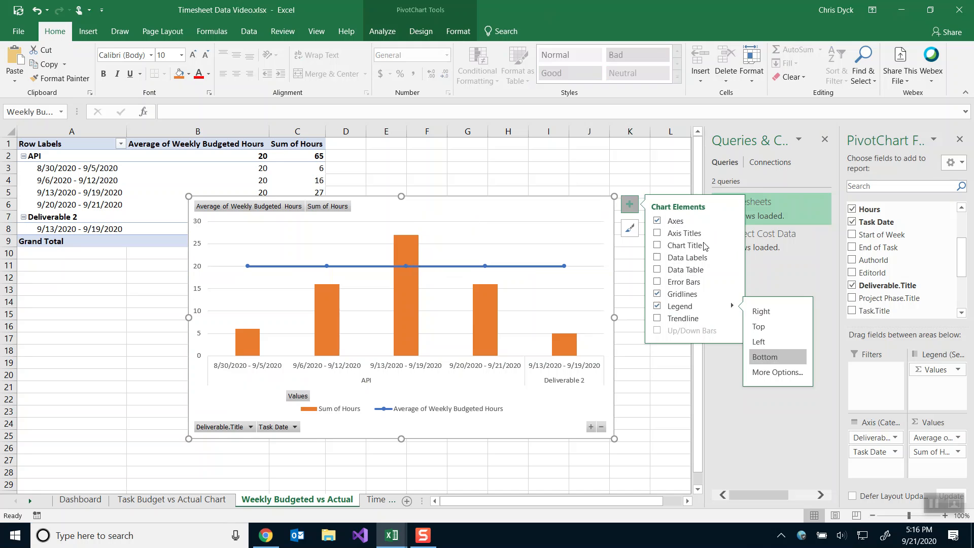
pyautogui.click(732, 245)
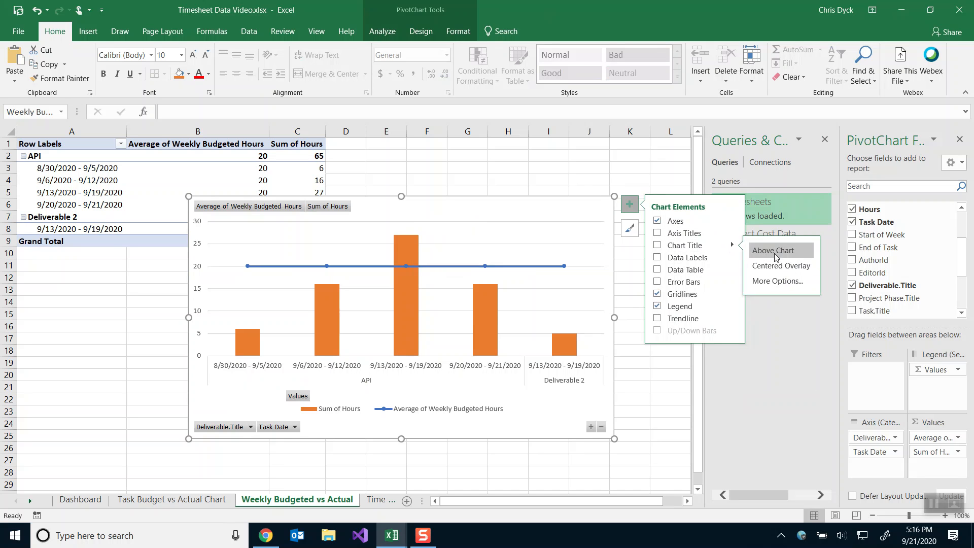
# Add an above-chart title reading 'Weekly Budgeted vs Actual'.
pyautogui.click(775, 251)
pyautogui.tripleClick(400, 226)
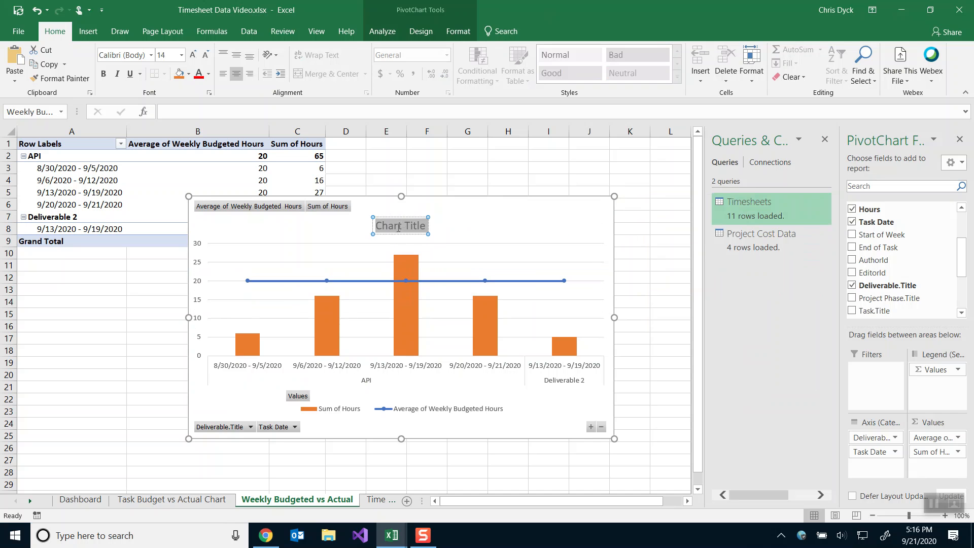
pyautogui.write('Weekly Budgeted vs Actual')
pyautogui.click(555, 236)
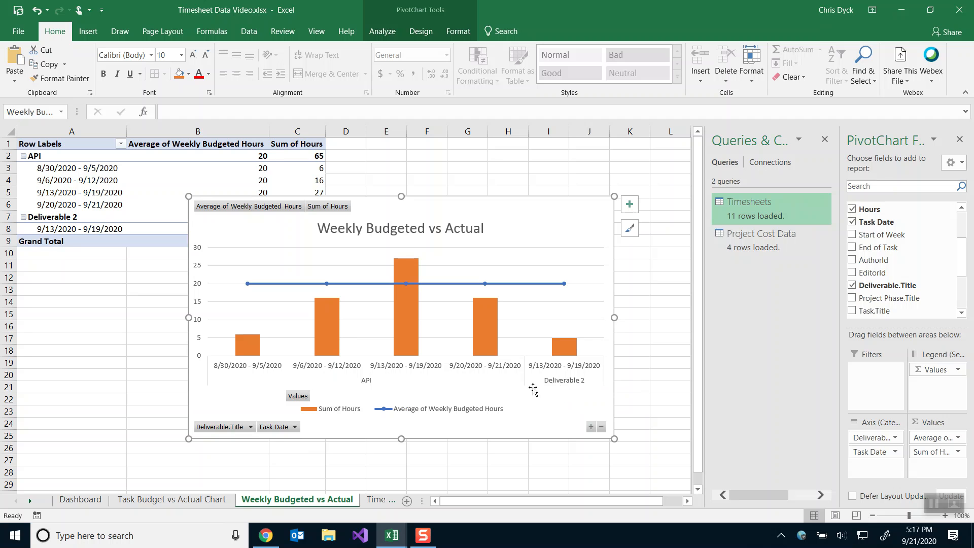
pyautogui.click(234, 432)
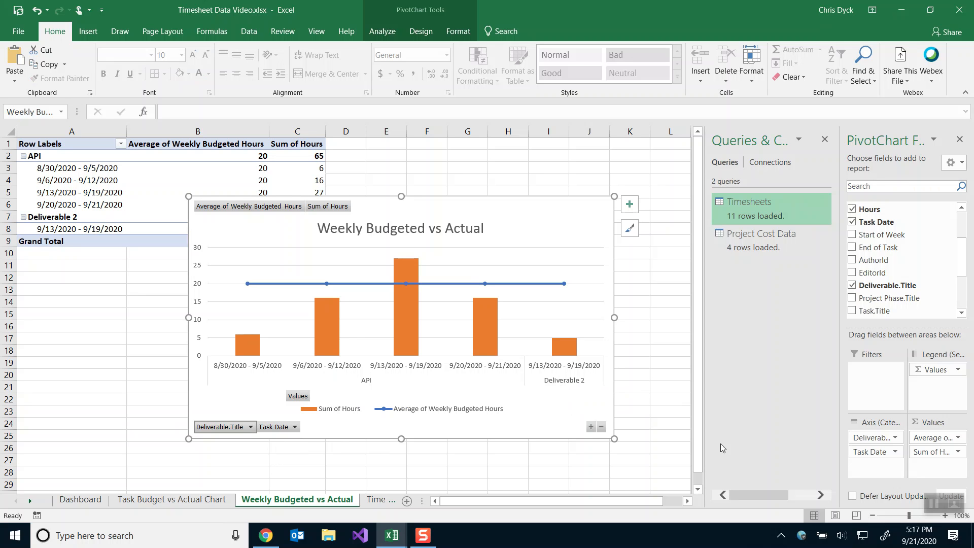
pyautogui.moveTo(874, 439); pyautogui.dragTo(704, 449)
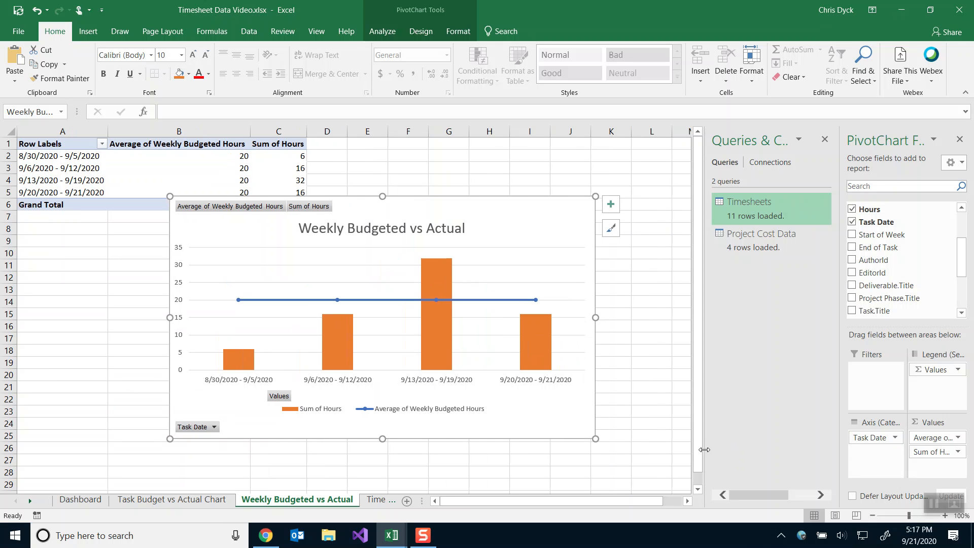
pyautogui.scroll(-2, 880, 299)
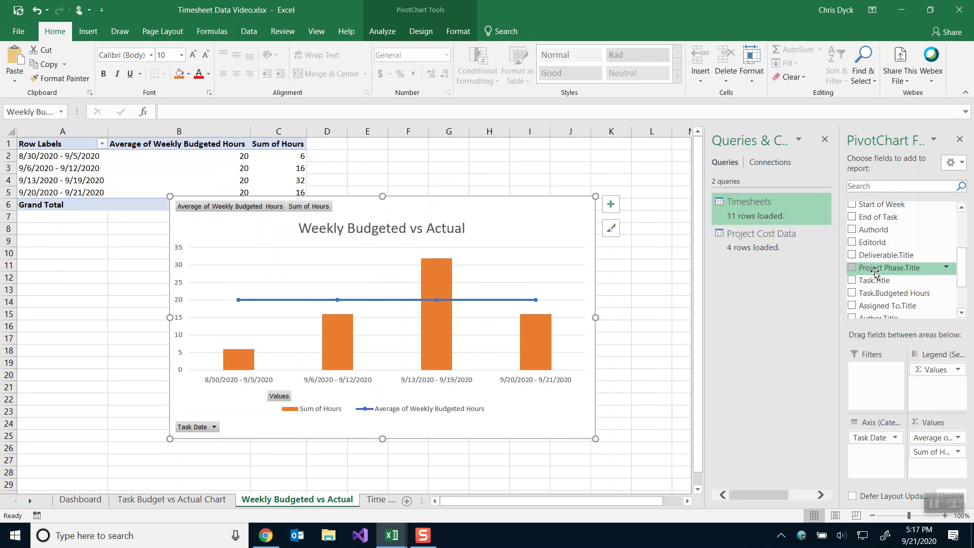
pyautogui.moveTo(874, 259); pyautogui.dragTo(859, 437)
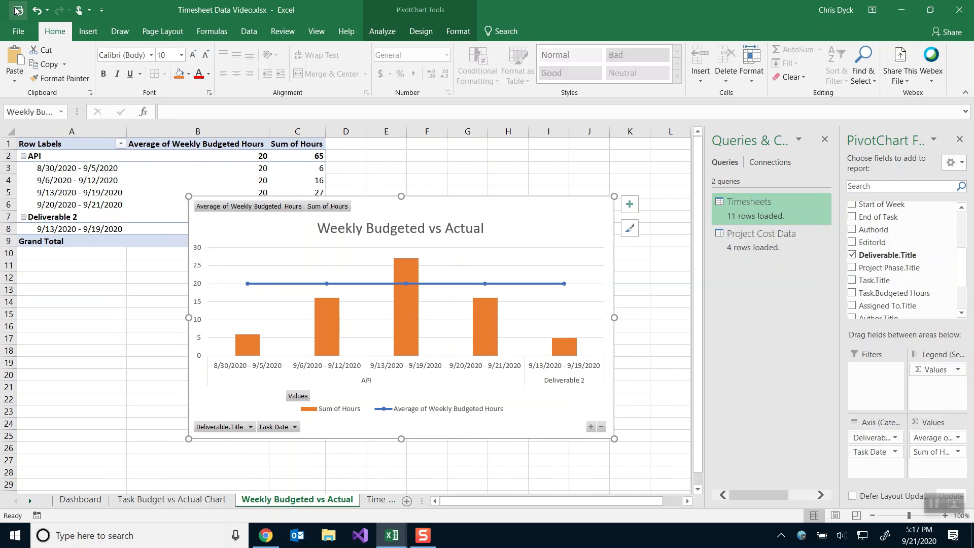
# Resize the chart to 3" tall by 5.75" wide, then switch to the Timesheet Data 3 dashboard.
pyautogui.rightClick(487, 203)
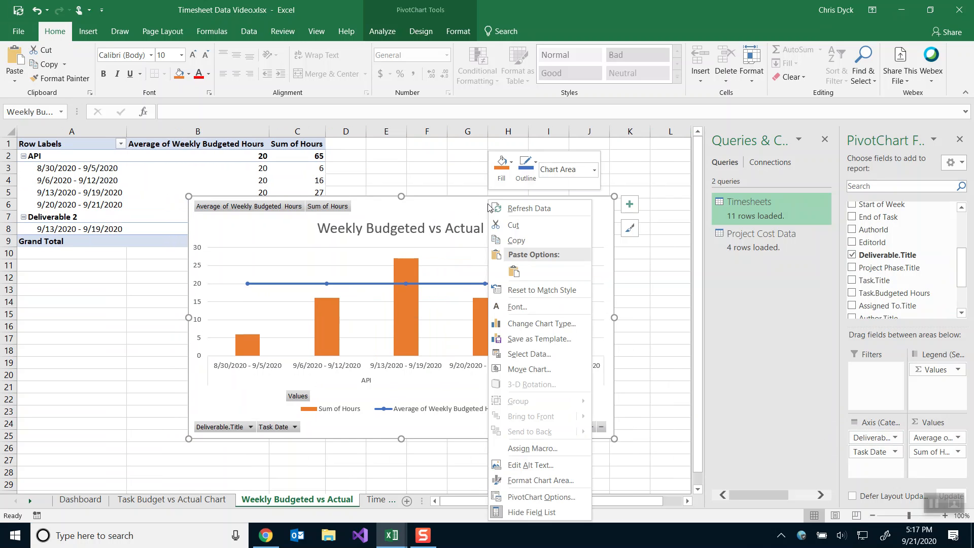
pyautogui.click(462, 205)
pyautogui.rightClick(588, 218)
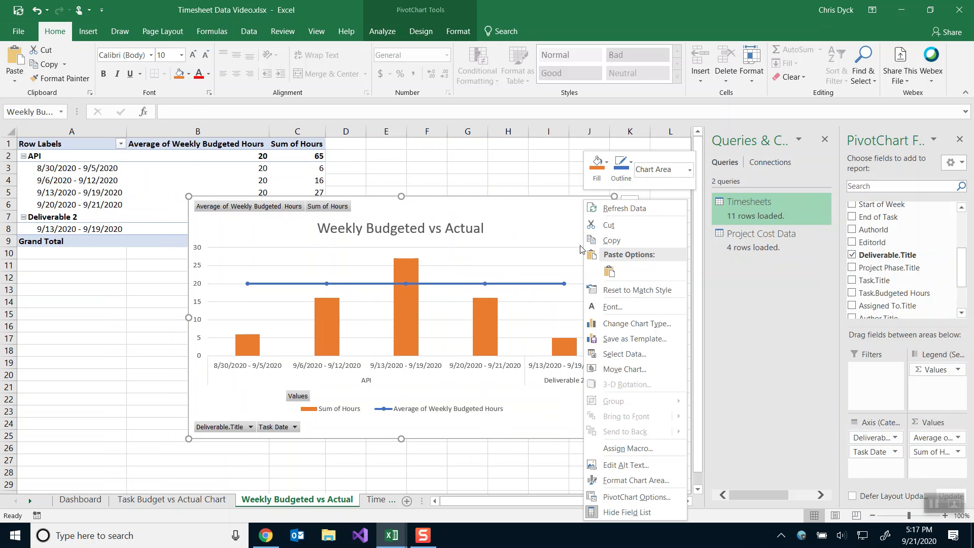
pyautogui.click(614, 482)
pyautogui.click(860, 182)
pyautogui.click(934, 219)
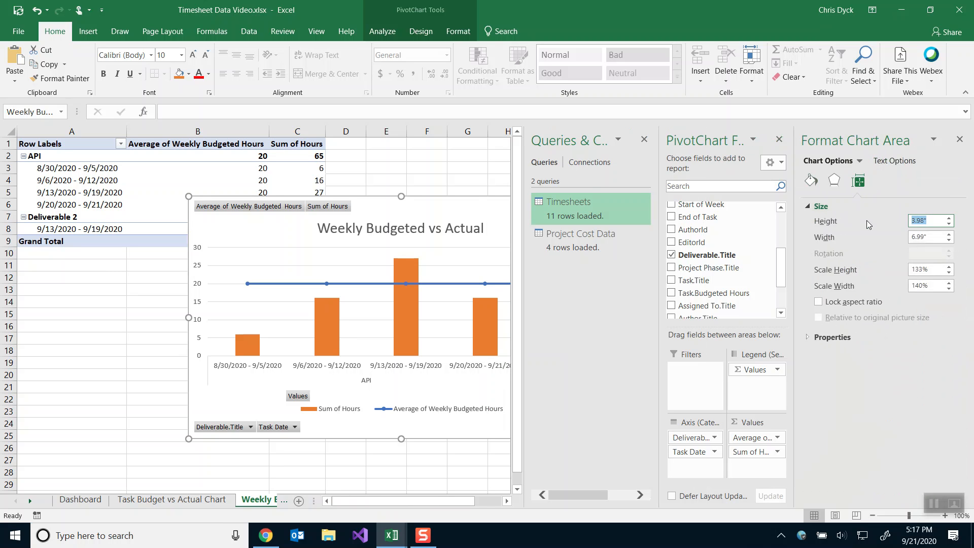
pyautogui.write('3')
pyautogui.press('Tab')
pyautogui.write('5.75')
pyautogui.press('Return')
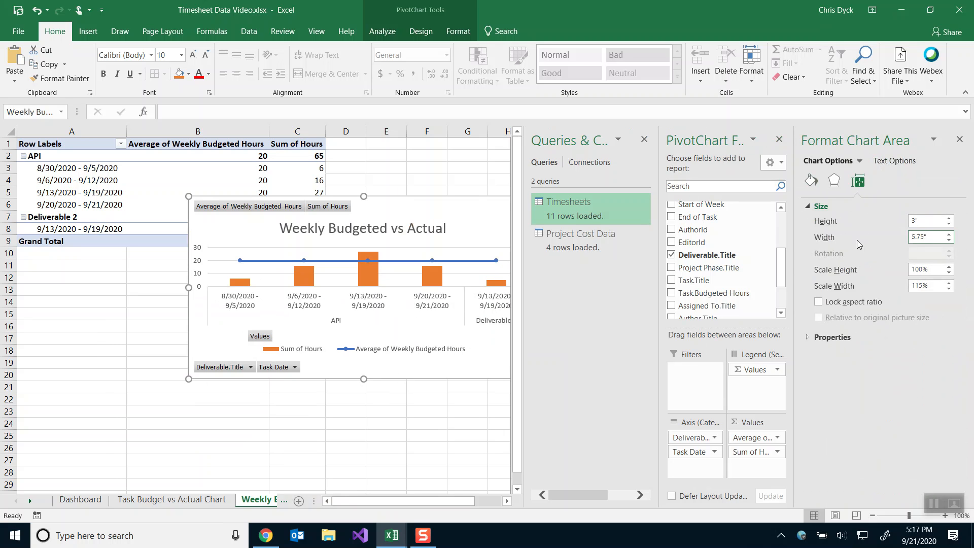
pyautogui.click(959, 139)
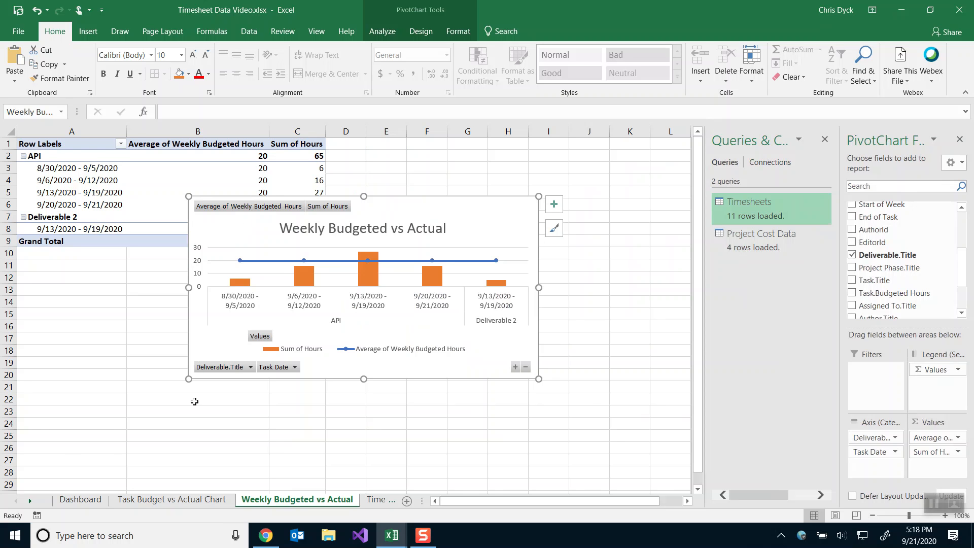
pyautogui.hotkey('alt', 'Tab')
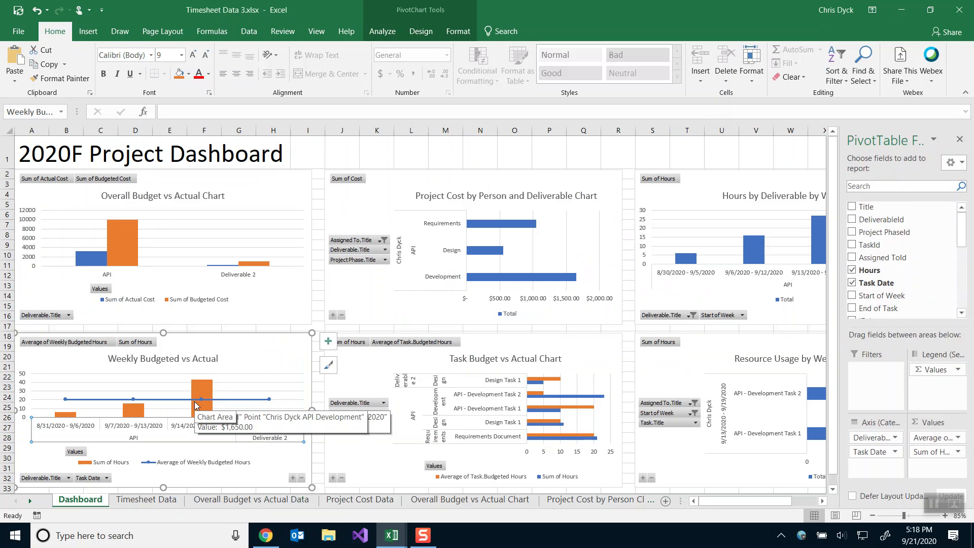
# Select the Overall Budget vs Actual chart and go to its Overall Budget vs Actual Data sheet.
pyautogui.click(280, 300)
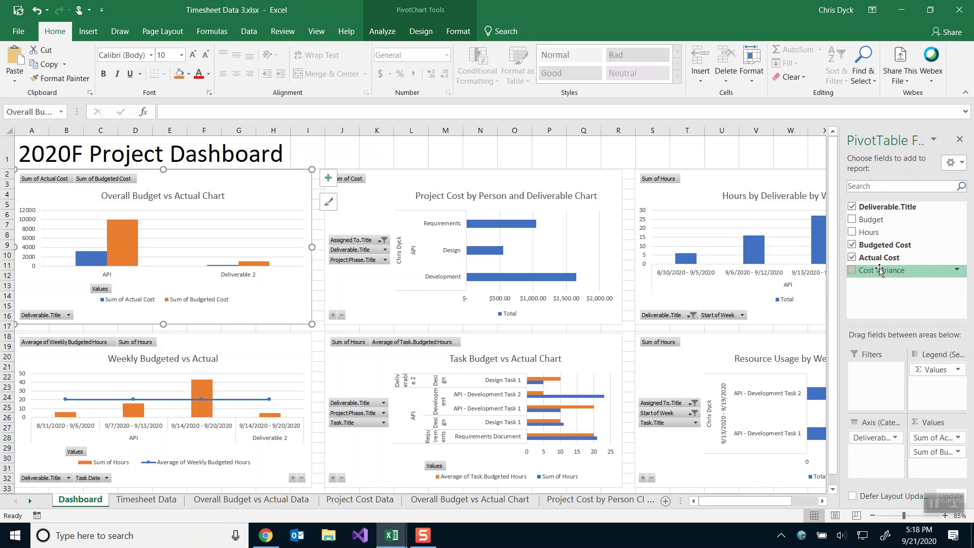
pyautogui.click(246, 503)
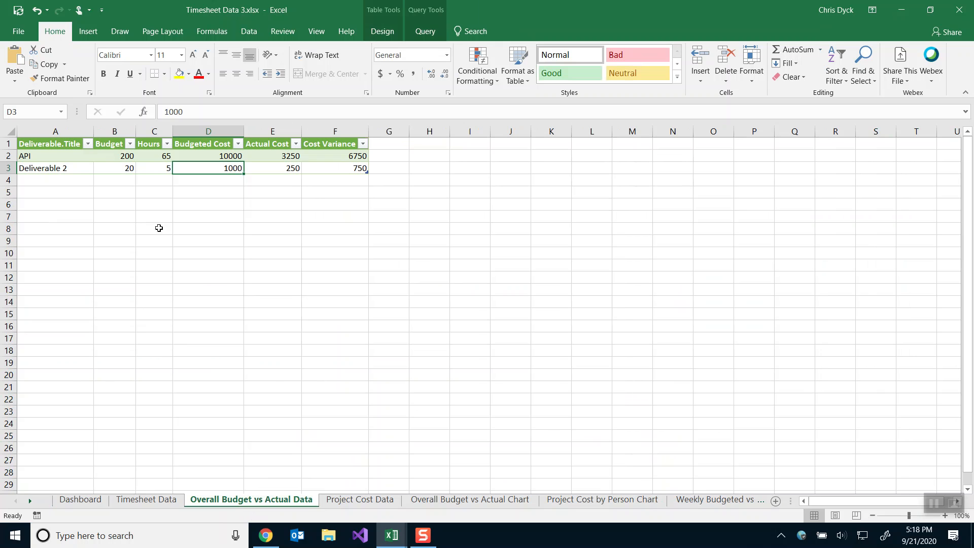
# From cell D2 of the Overall Budget vs Actual Data table, open its query in Power Query Editor.
pyautogui.click(213, 157)
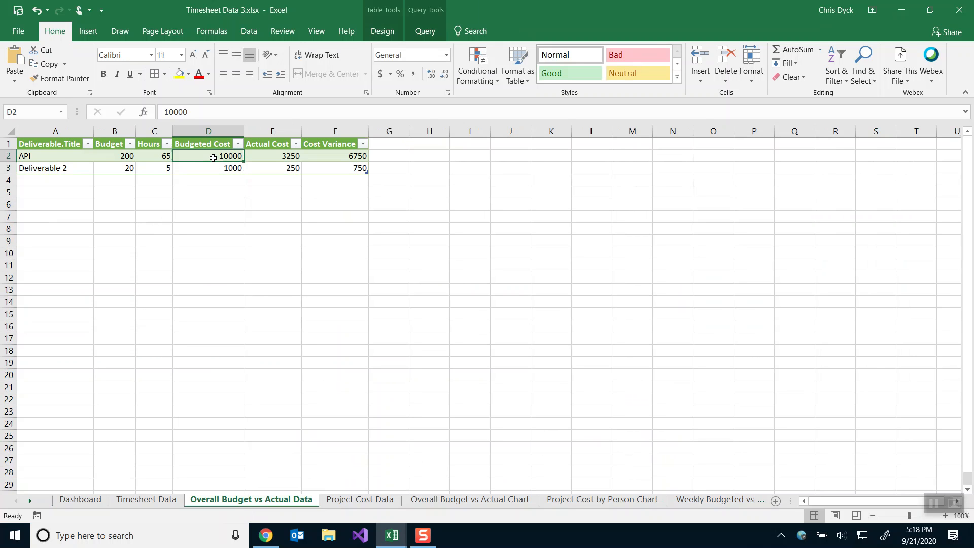
pyautogui.click(419, 35)
pyautogui.click(15, 67)
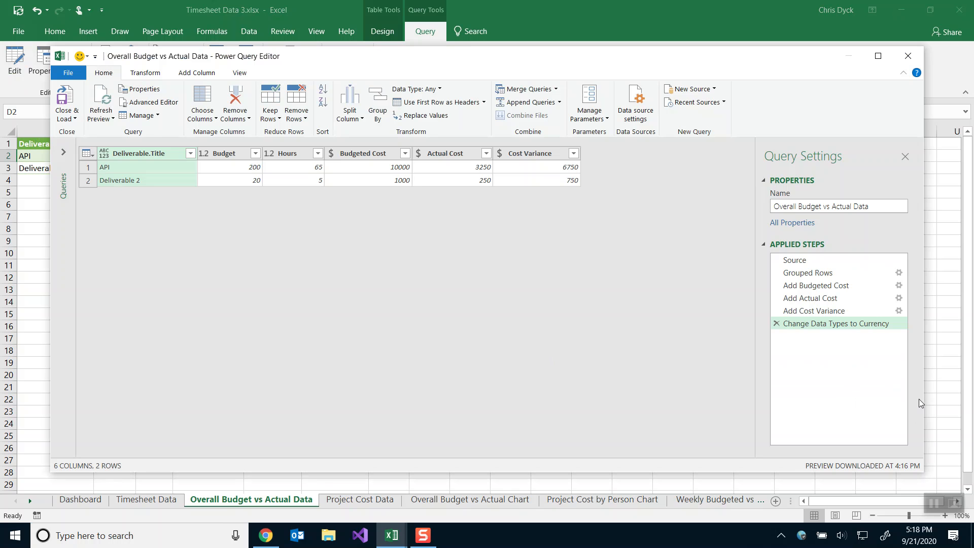
# Preview the Source data, then the Grouped Rows step summing hours per Deliverable.Title.
pyautogui.click(815, 260)
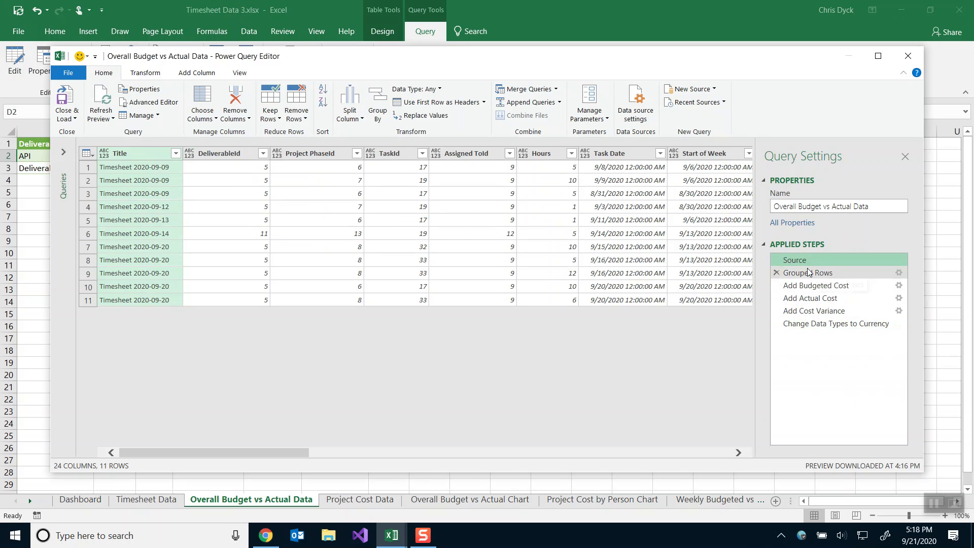
pyautogui.click(897, 274)
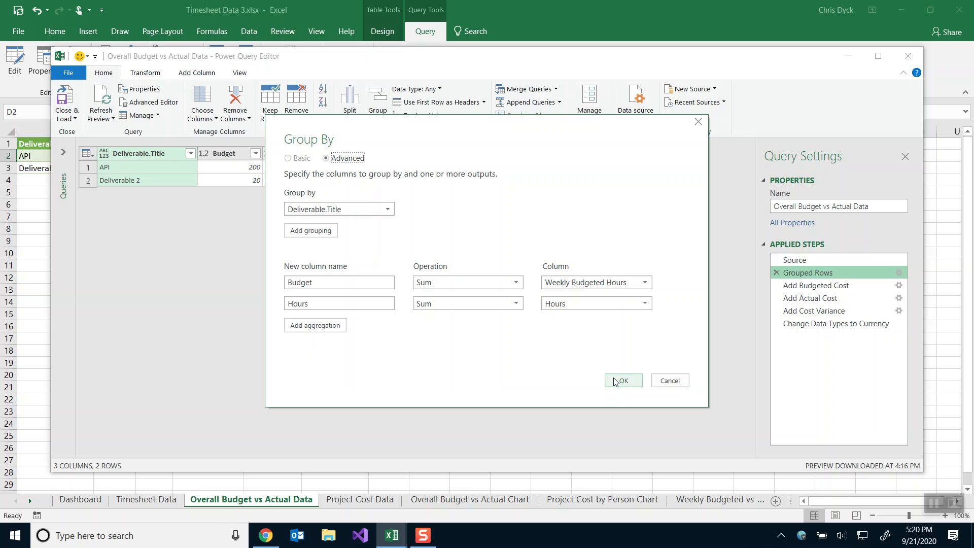
# Cancel Group By and review the Add Budgeted Cost formula at 50 per hour.
pyautogui.click(661, 381)
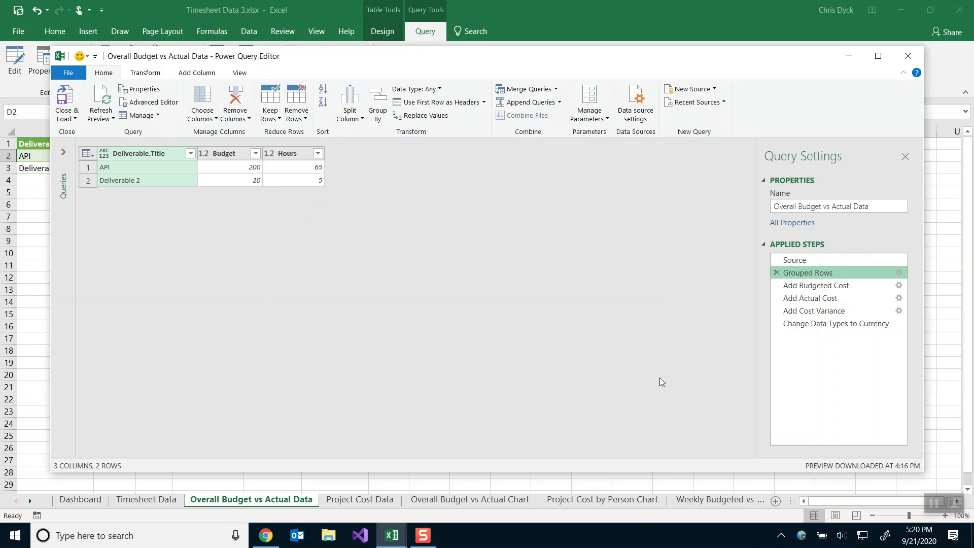
pyautogui.click(800, 288)
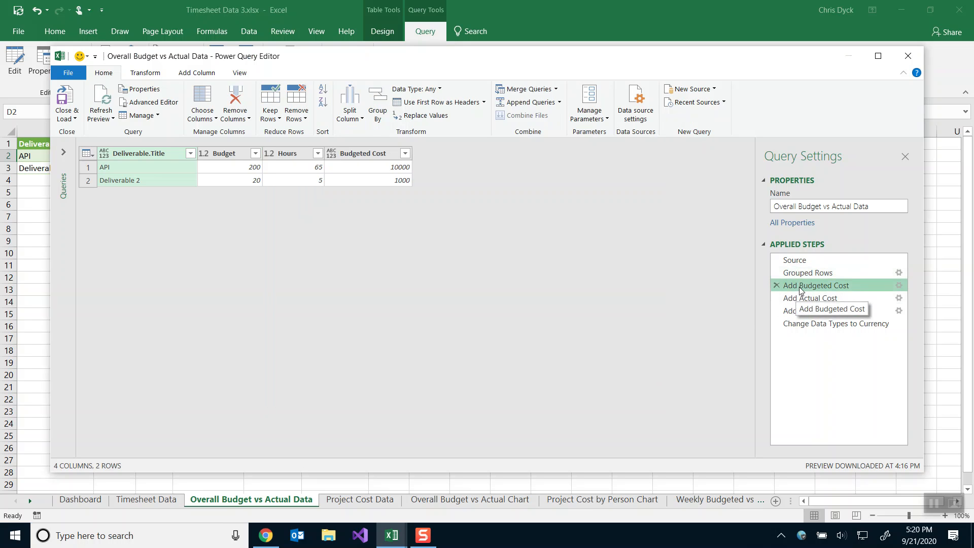
pyautogui.click(899, 286)
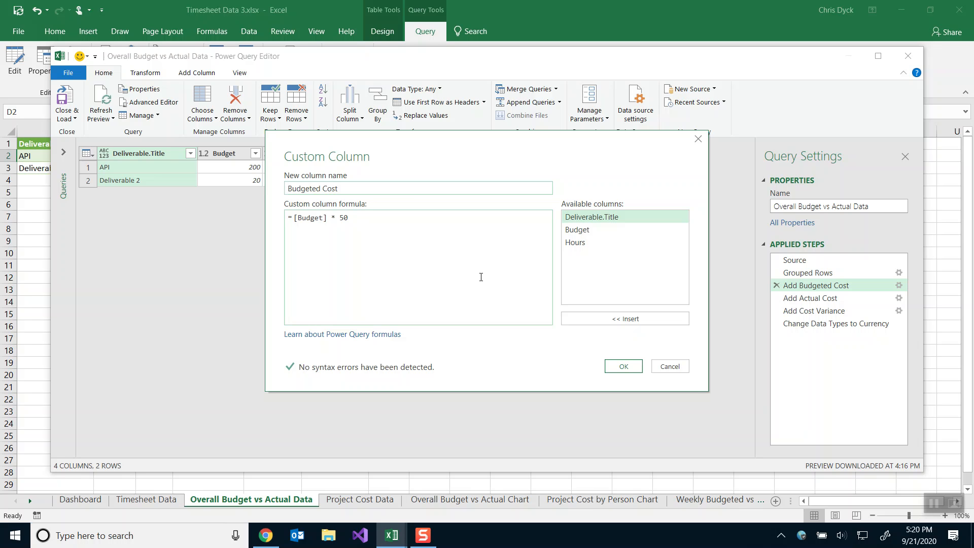
pyautogui.click(684, 369)
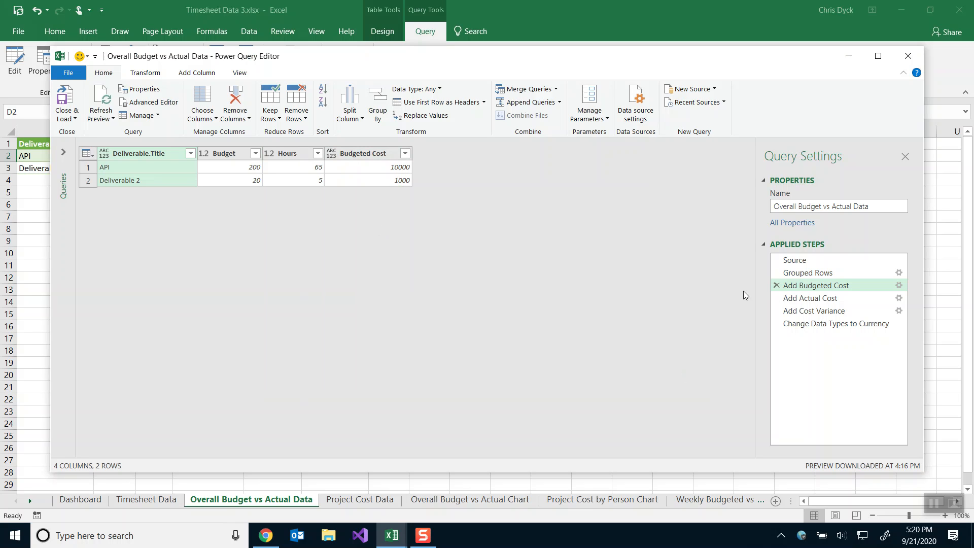
# Review the Actual Cost formula, preview the final currency step, and close the editor.
pyautogui.click(898, 298)
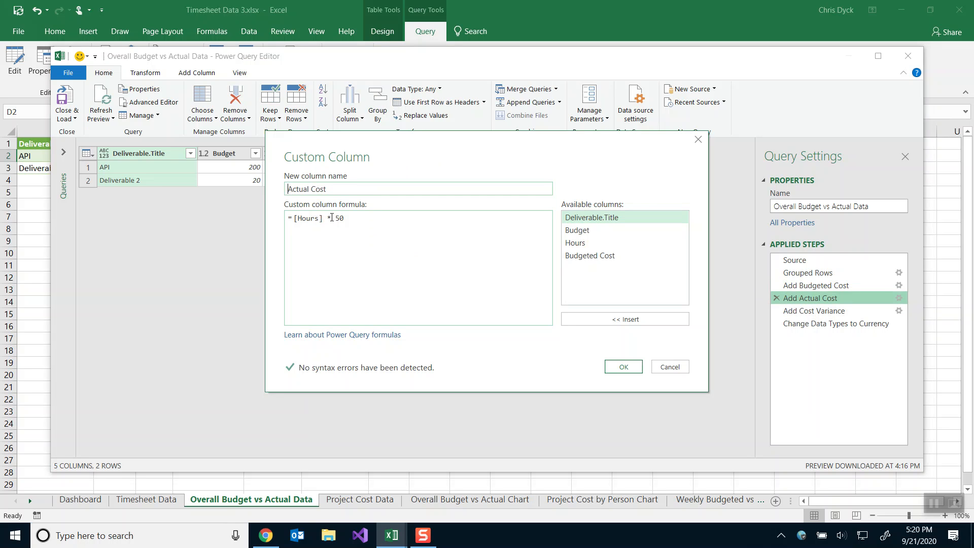
pyautogui.click(680, 370)
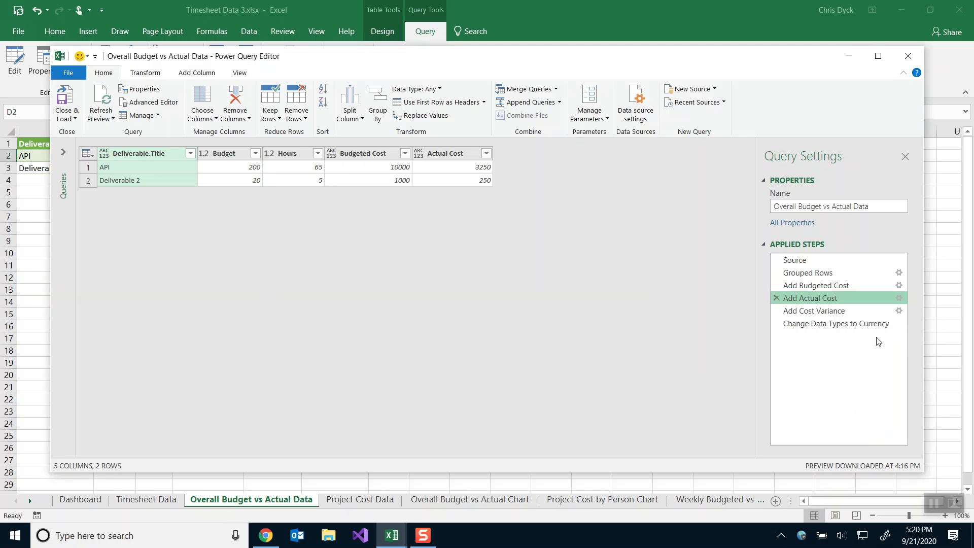
pyautogui.click(839, 324)
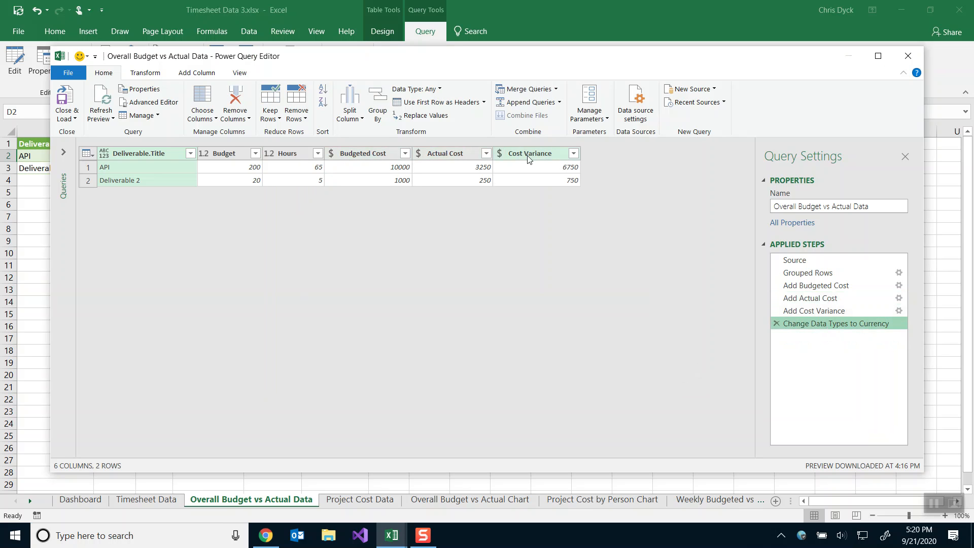
pyautogui.click(908, 56)
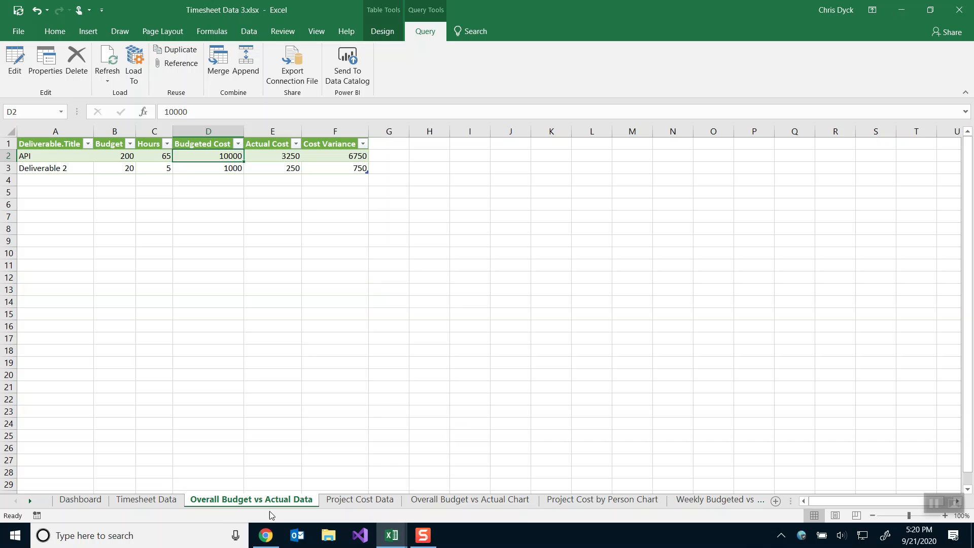
pyautogui.click(396, 533)
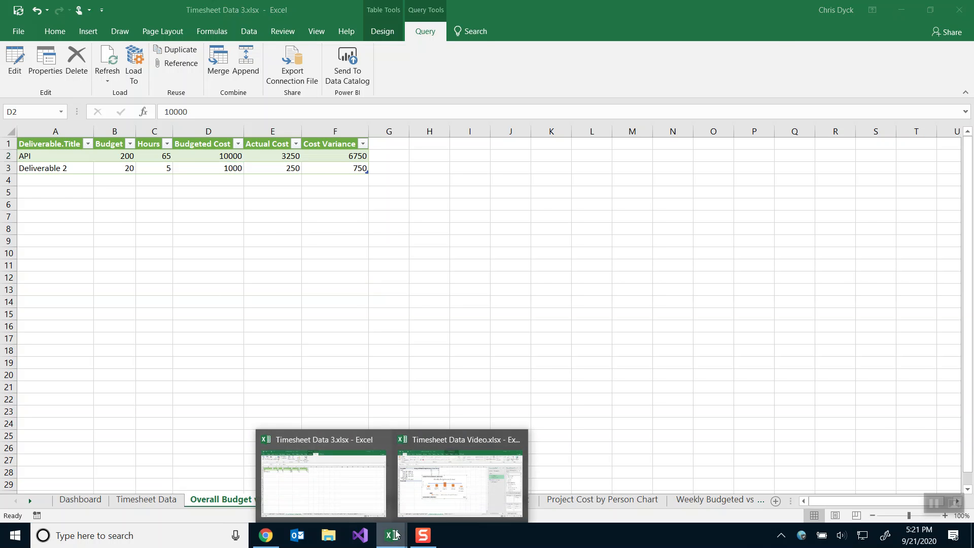
# In Timesheet Data Video, move the Timesheet Data tab first and create a query from its table.
pyautogui.click(438, 486)
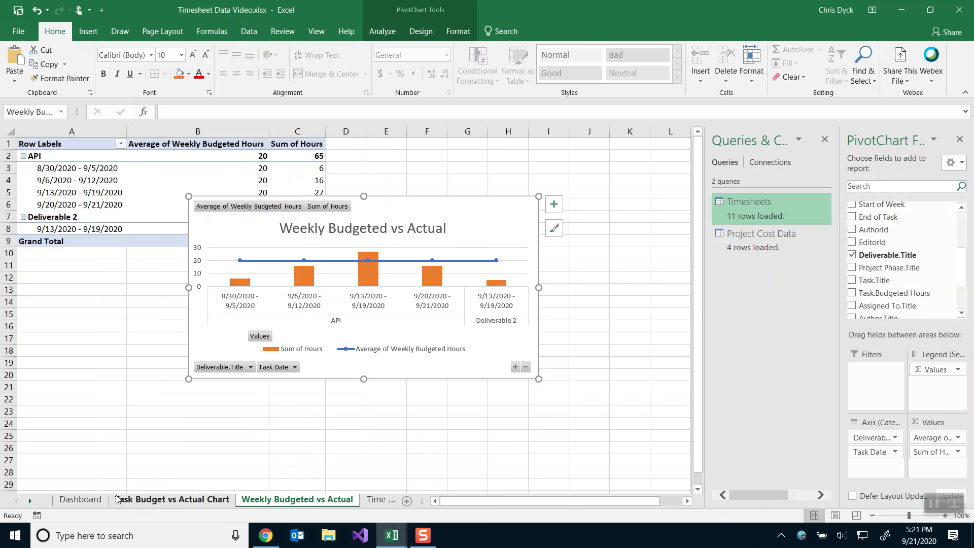
pyautogui.click(377, 502)
pyautogui.moveTo(256, 501); pyautogui.dragTo(101, 496)
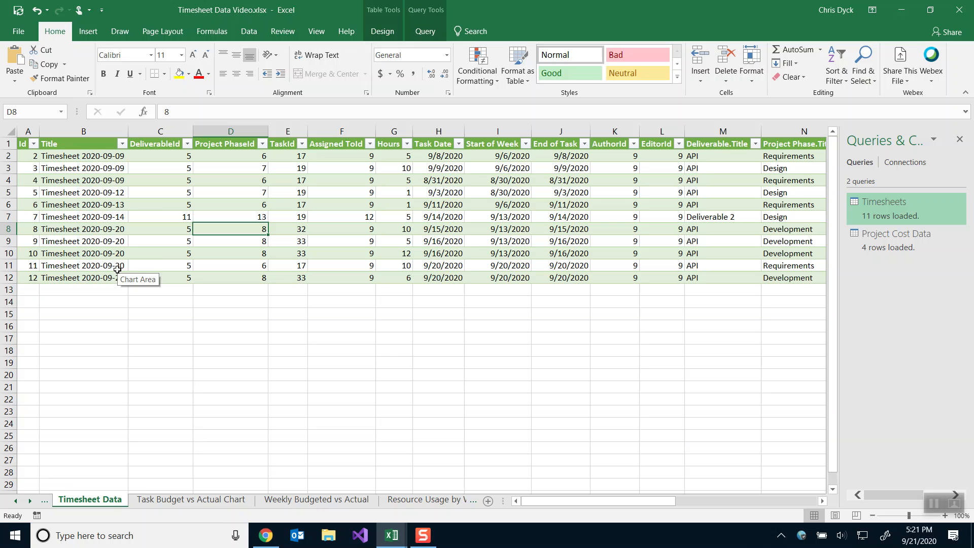
pyautogui.click(248, 33)
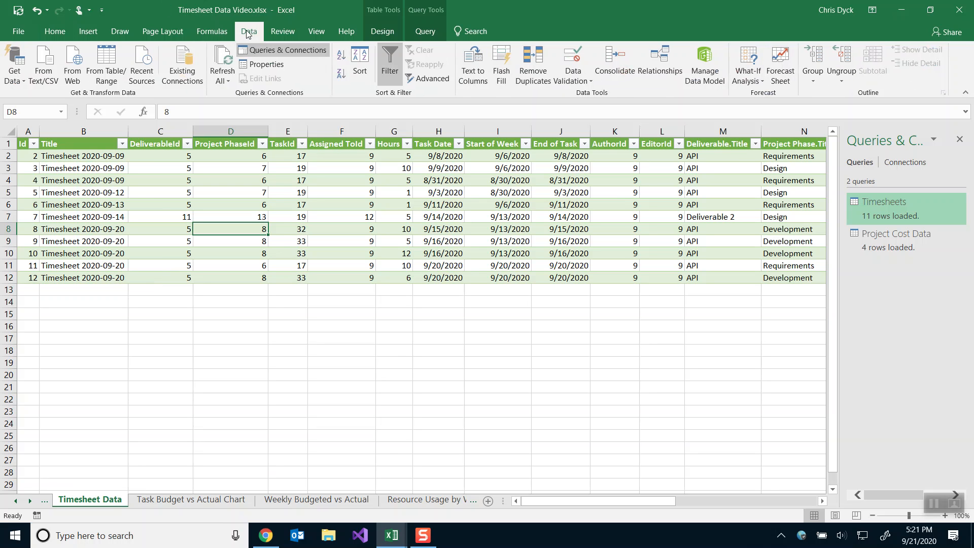
pyautogui.click(105, 67)
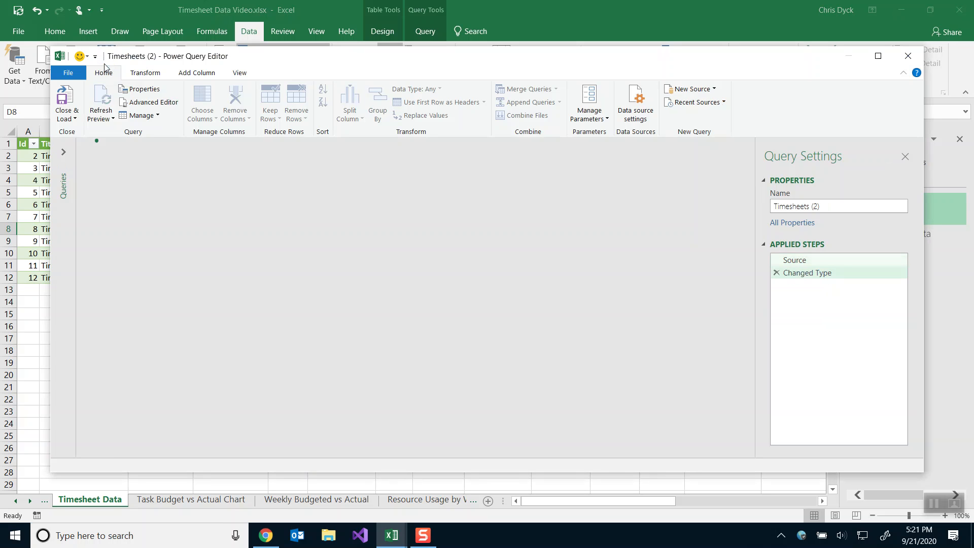
# Discard the first new query without keeping its changes.
pyautogui.click(832, 206)
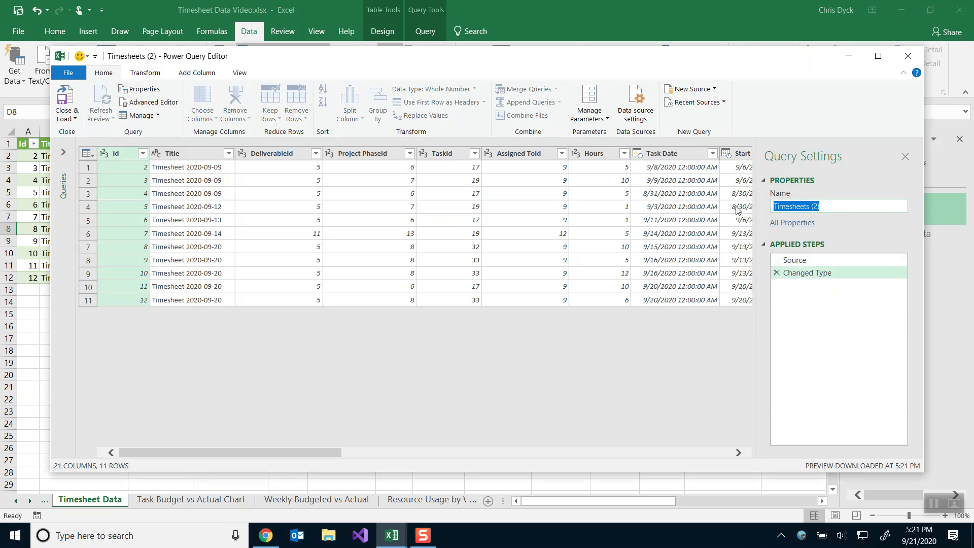
pyautogui.hotkey('alt', 'Tab')
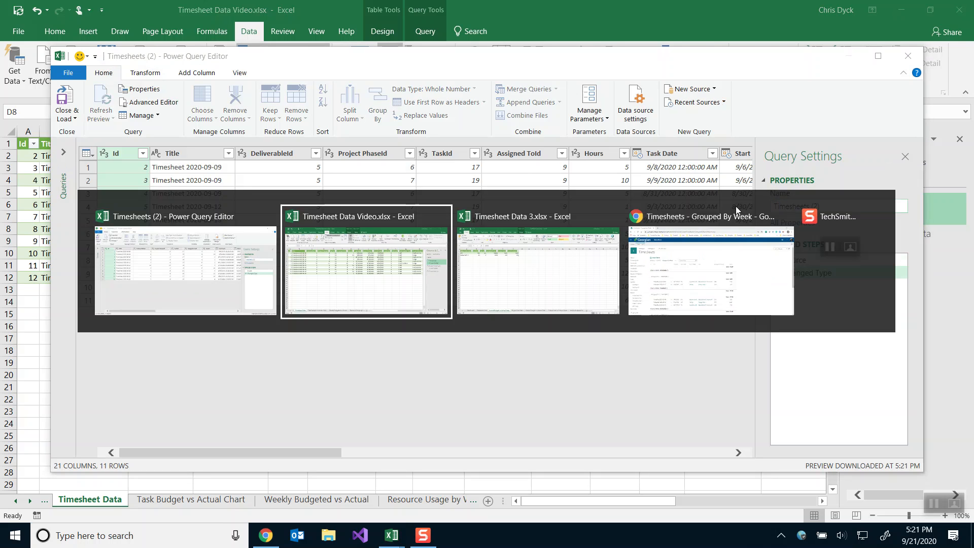
pyautogui.hotkey('alt', 'Tab')
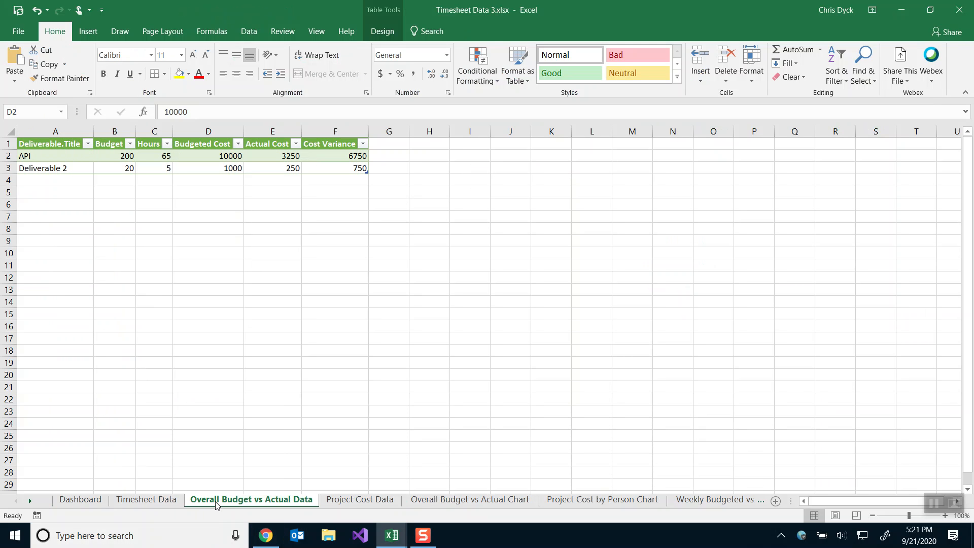
pyautogui.hotkey('alt', 'Tab')
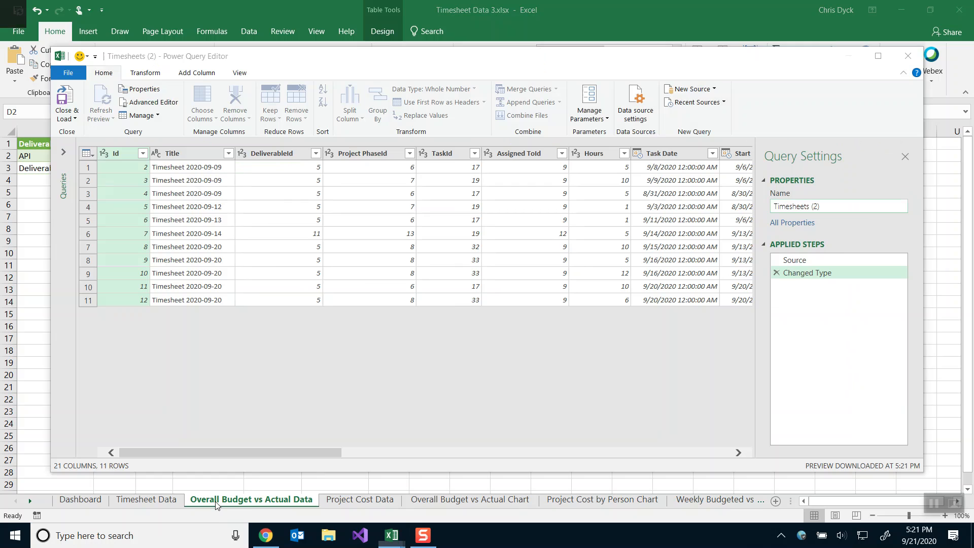
pyautogui.click(919, 57)
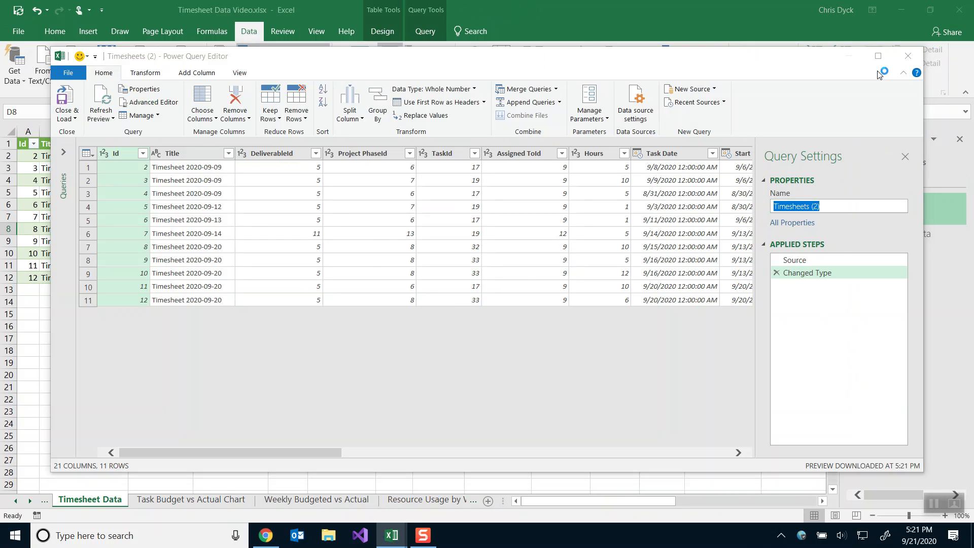
pyautogui.click(546, 287)
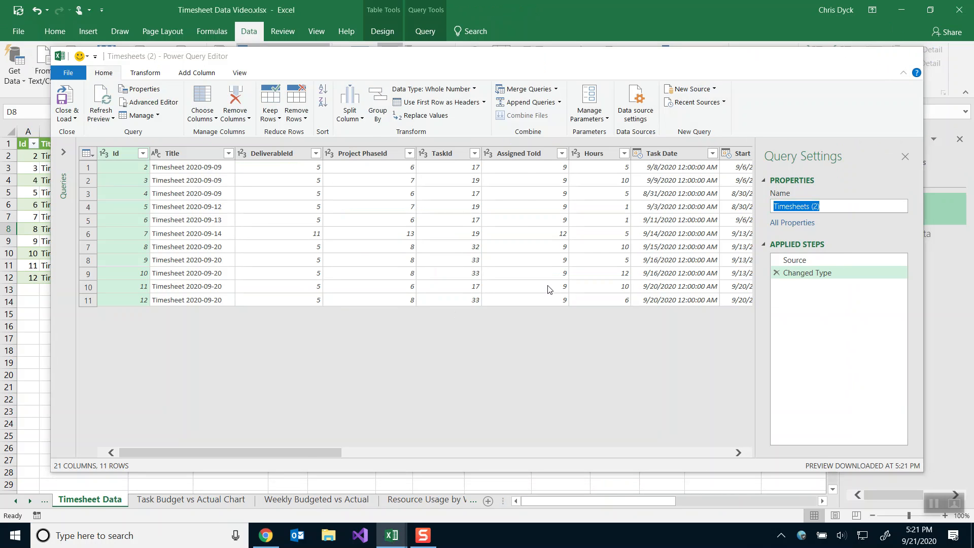
# Check the Timesheet Data 3 workbook, then start a new query from the timesheet table again.
pyautogui.hotkey('alt', 'Tab')
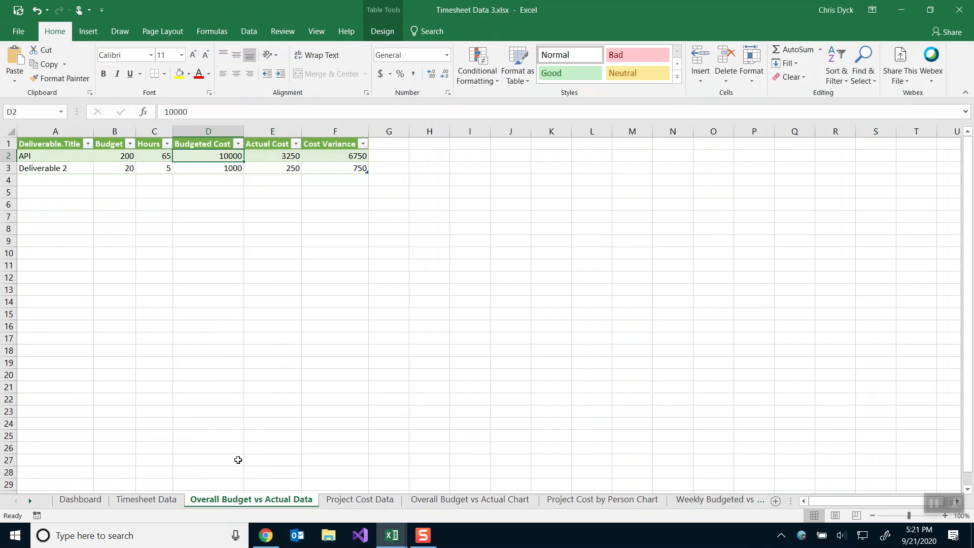
pyautogui.click(233, 501)
pyautogui.hotkey('alt', 'Tab')
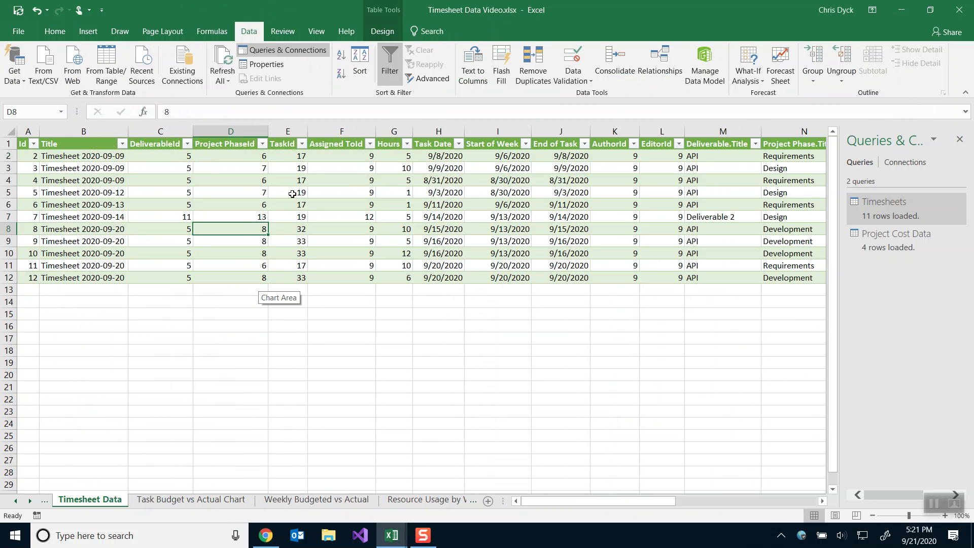
pyautogui.click(114, 61)
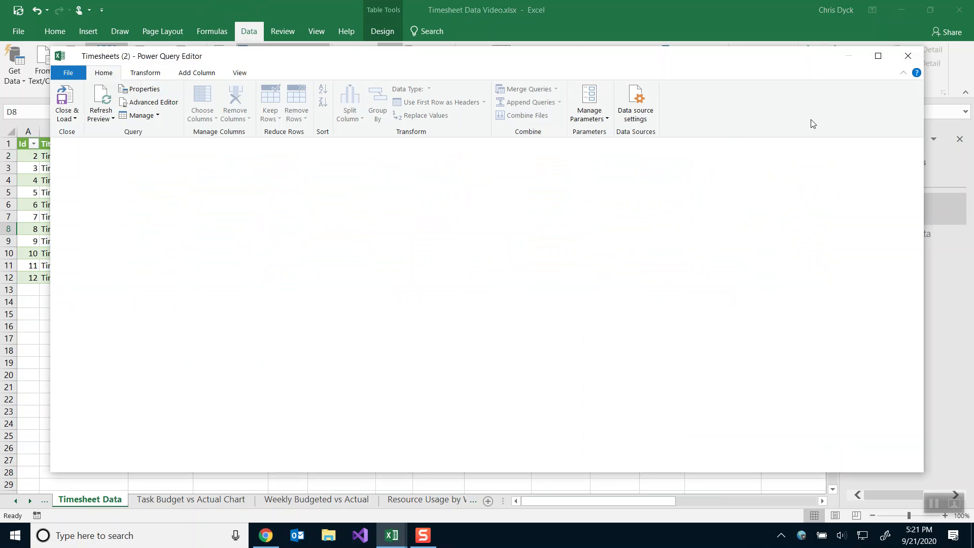
# Rename the query to Overall Budget vs Actual Data and open its Group By settings.
pyautogui.write('Overall Budget vs Actual Data')
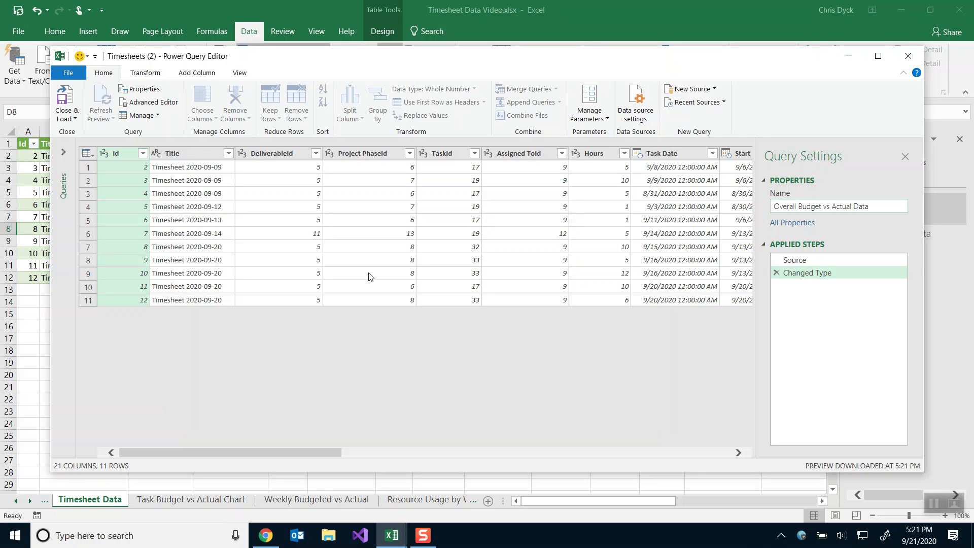
pyautogui.click(214, 308)
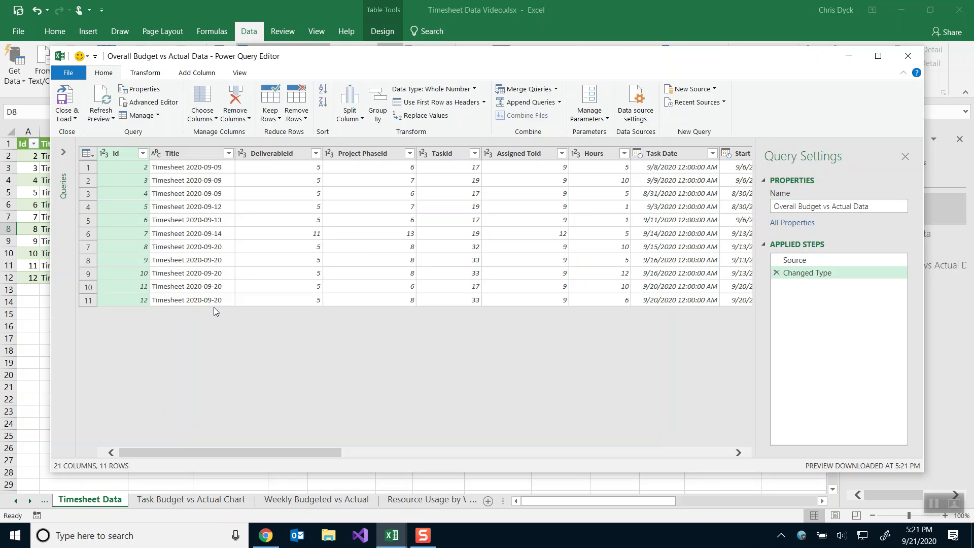
pyautogui.click(378, 107)
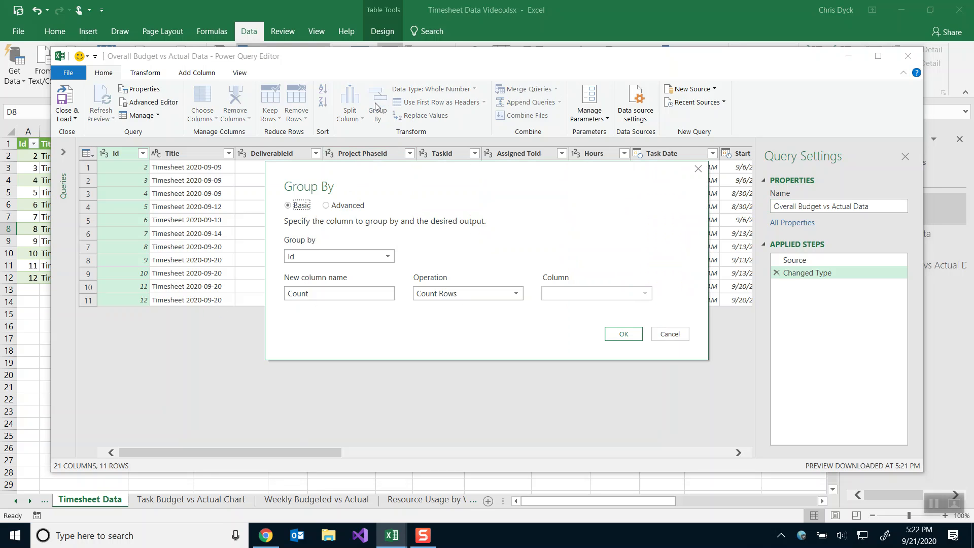
# Group by Deliverable.Title with a Budget Hours output summing Weekly Budgeted Hours.
pyautogui.click(356, 256)
pyautogui.scroll(-1, 361, 355)
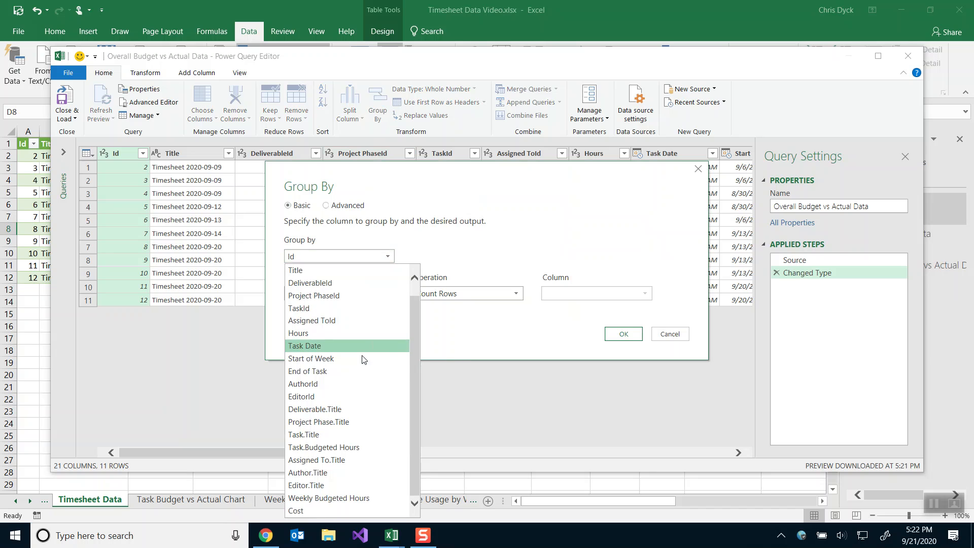
pyautogui.click(336, 411)
pyautogui.moveTo(385, 293); pyautogui.dragTo(268, 298)
pyautogui.write('Budget')
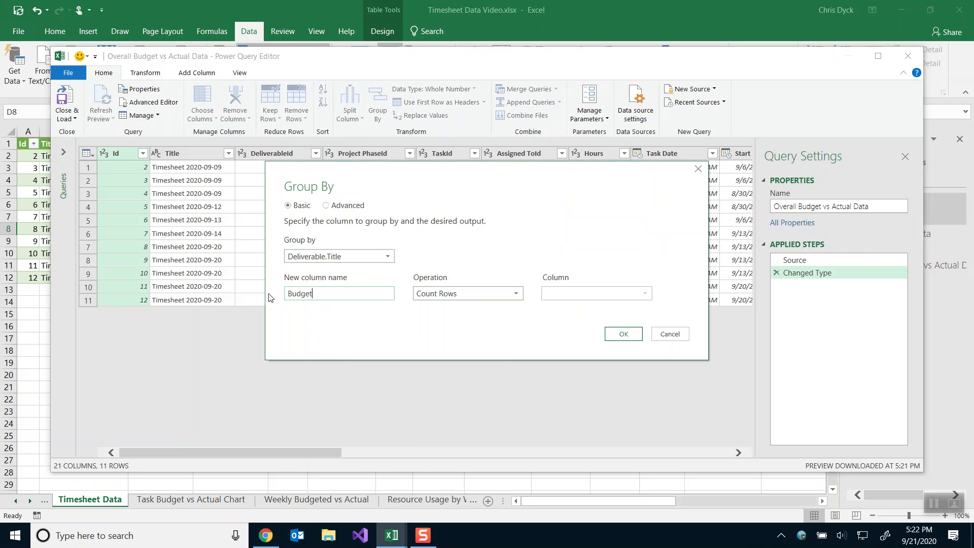
pyautogui.write(' Hours')
pyautogui.click(462, 294)
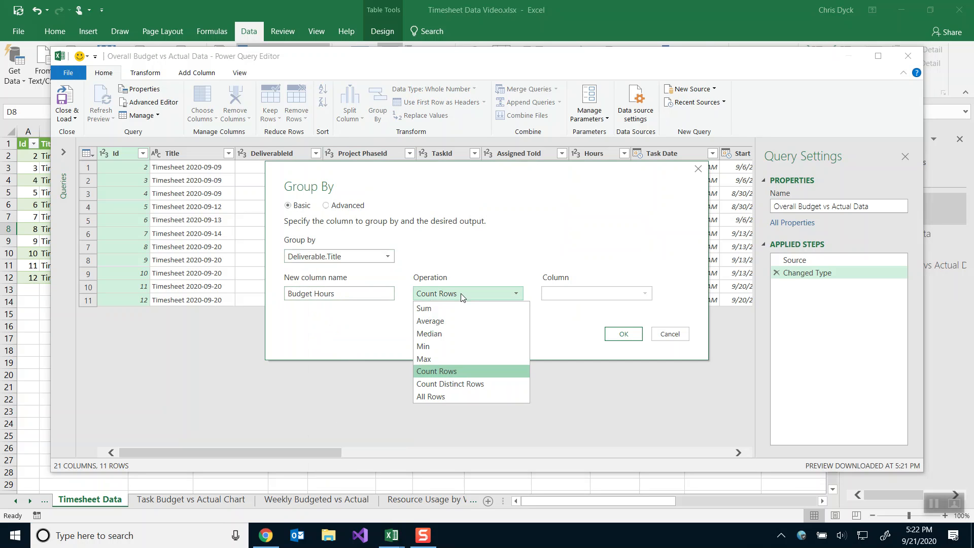
pyautogui.click(452, 308)
pyautogui.click(574, 296)
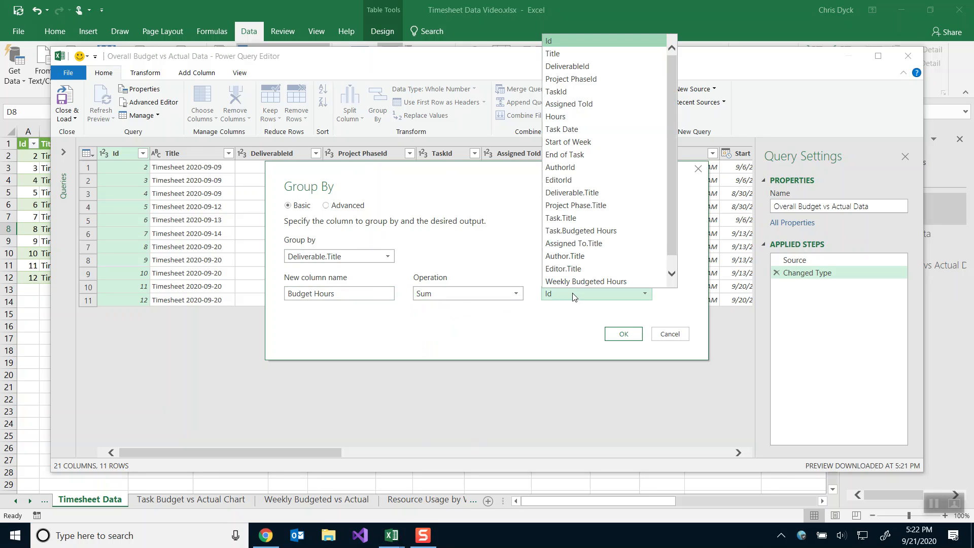
pyautogui.click(579, 281)
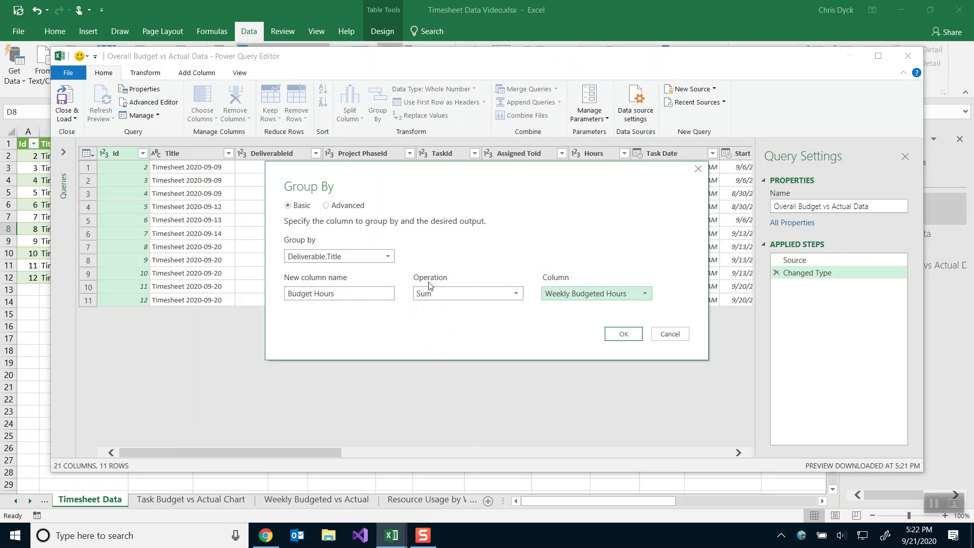
# Add a second aggregation, Hours, summing the Hours column, and apply the grouping.
pyautogui.click(339, 206)
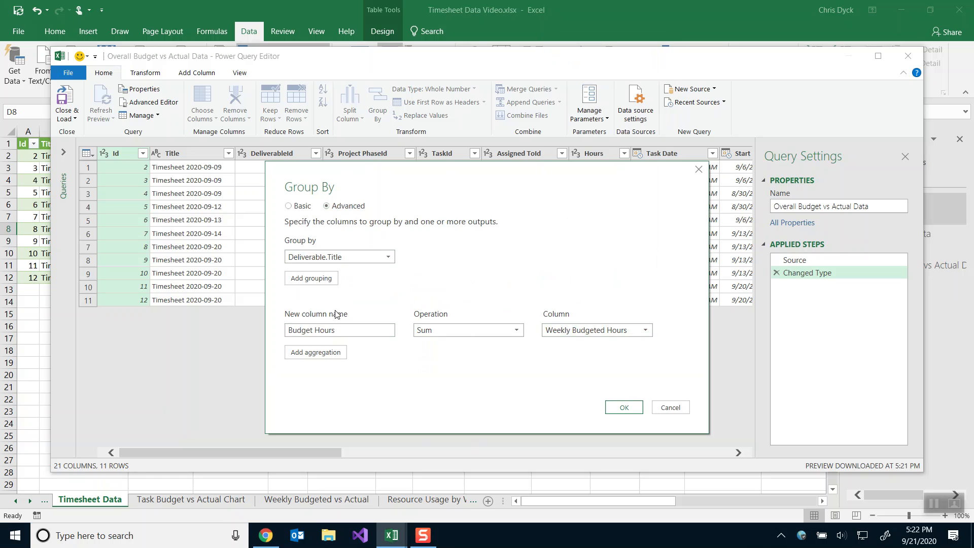
pyautogui.click(333, 354)
pyautogui.write('Hours')
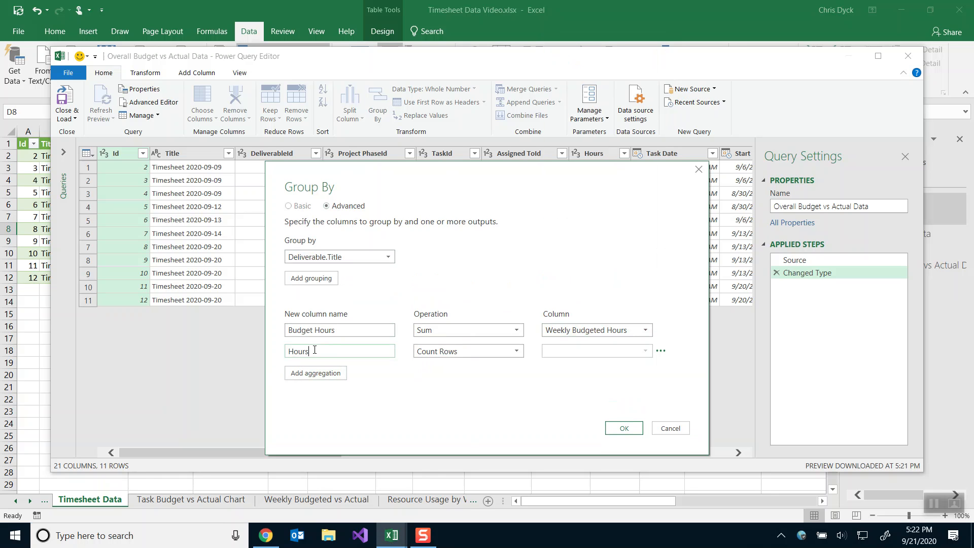
pyautogui.click(440, 353)
pyautogui.click(434, 365)
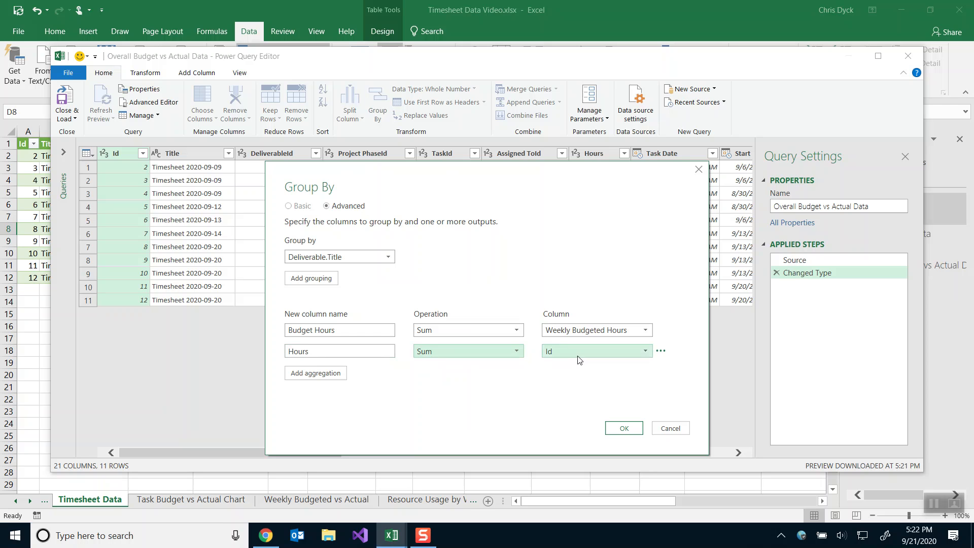
pyautogui.click(578, 353)
pyautogui.scroll(-1, 590, 327)
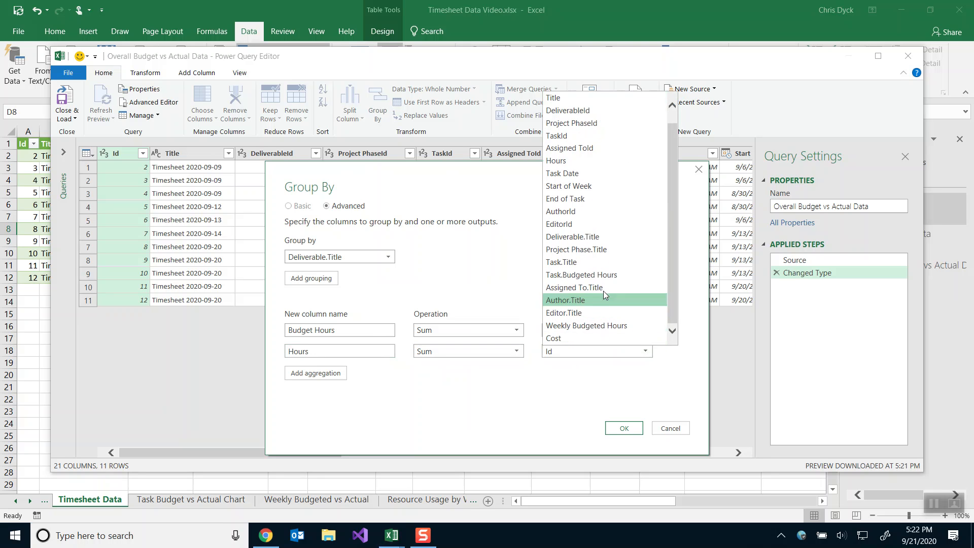
pyautogui.click(589, 160)
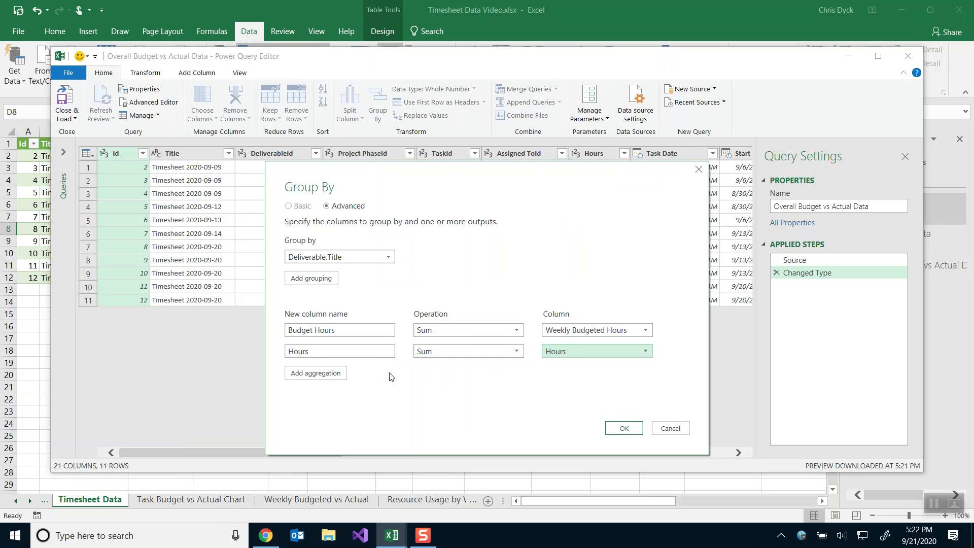
pyautogui.click(624, 428)
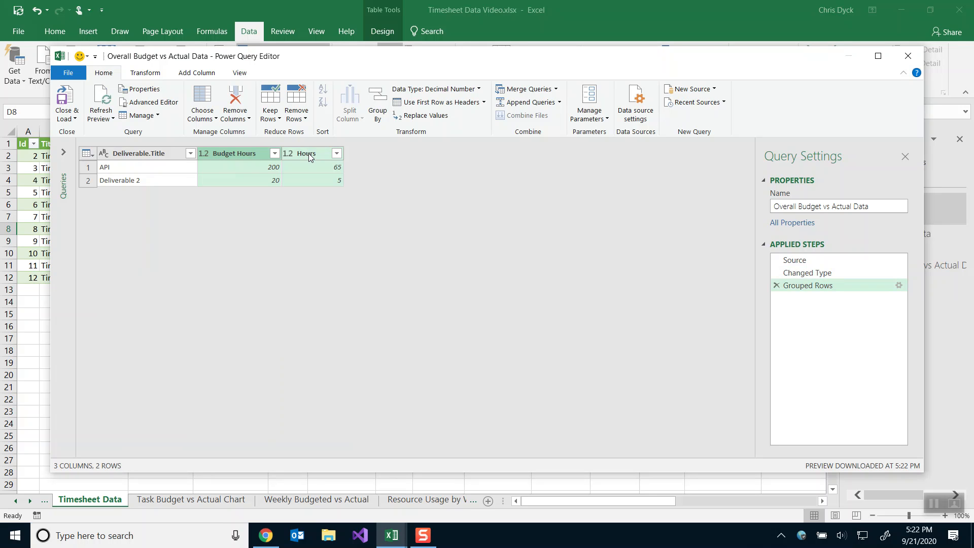
pyautogui.click(197, 73)
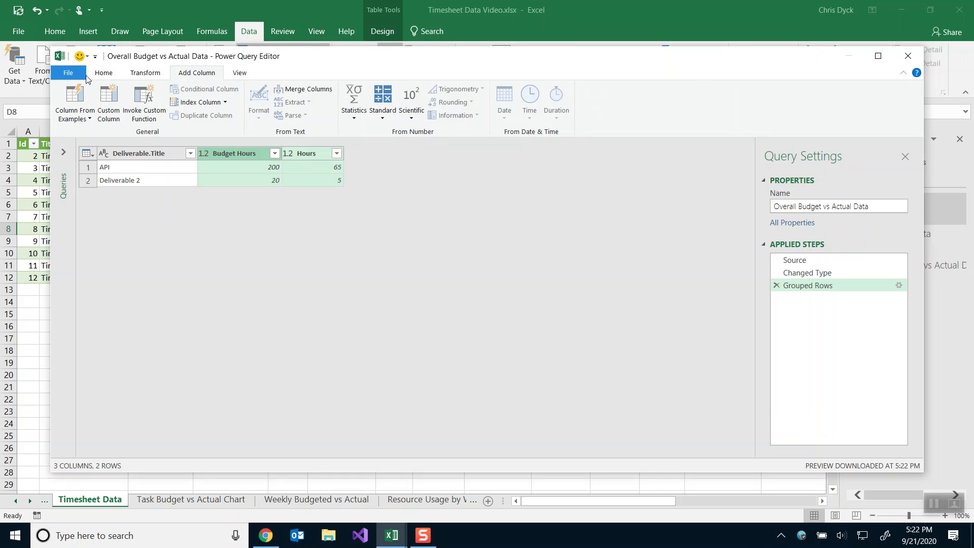
# Create a custom column named Budget Cost with the formula [Budget Hours] * 50.
pyautogui.click(111, 101)
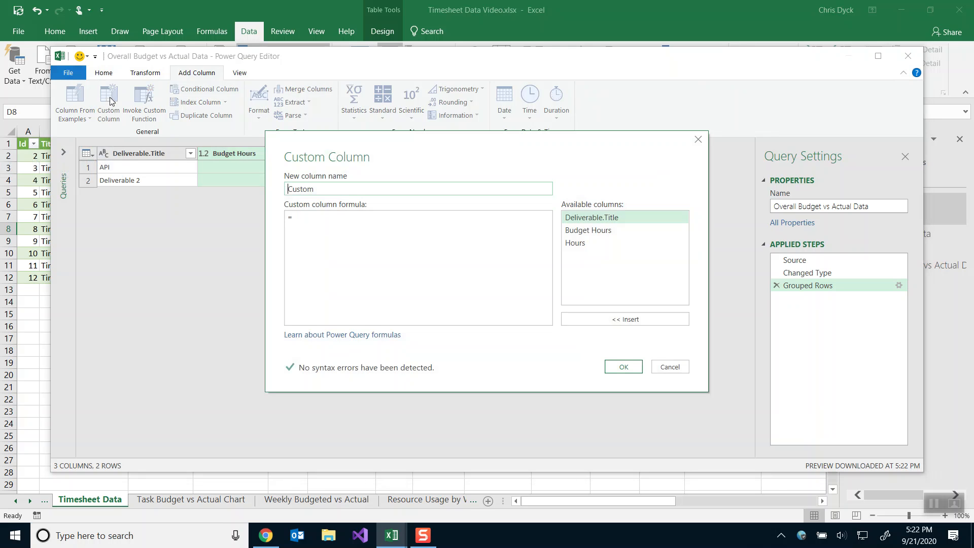
pyautogui.moveTo(316, 188); pyautogui.dragTo(260, 186)
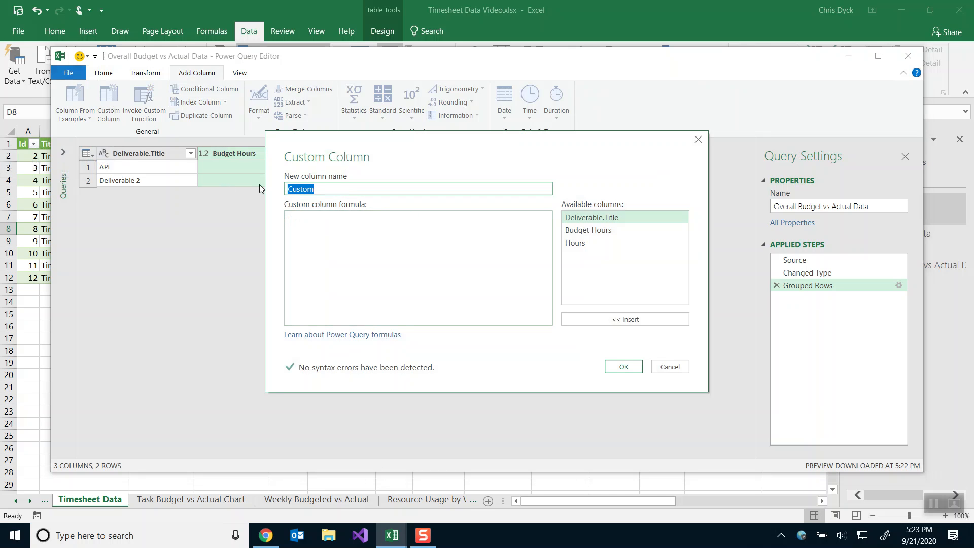
pyautogui.write('BUdget Cost')
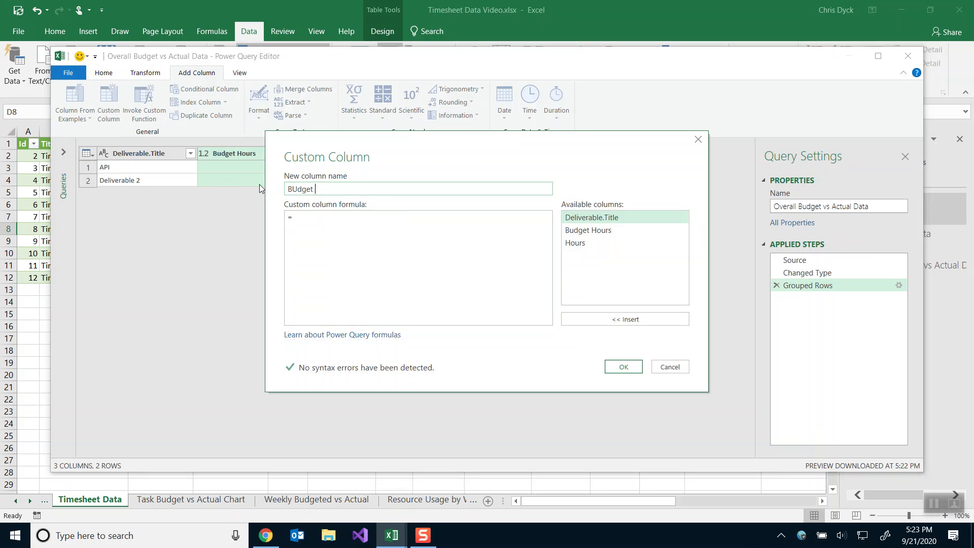
pyautogui.click(297, 188)
pyautogui.press('BackSpace')
pyautogui.write('u')
pyautogui.click(343, 226)
pyautogui.doubleClick(621, 228)
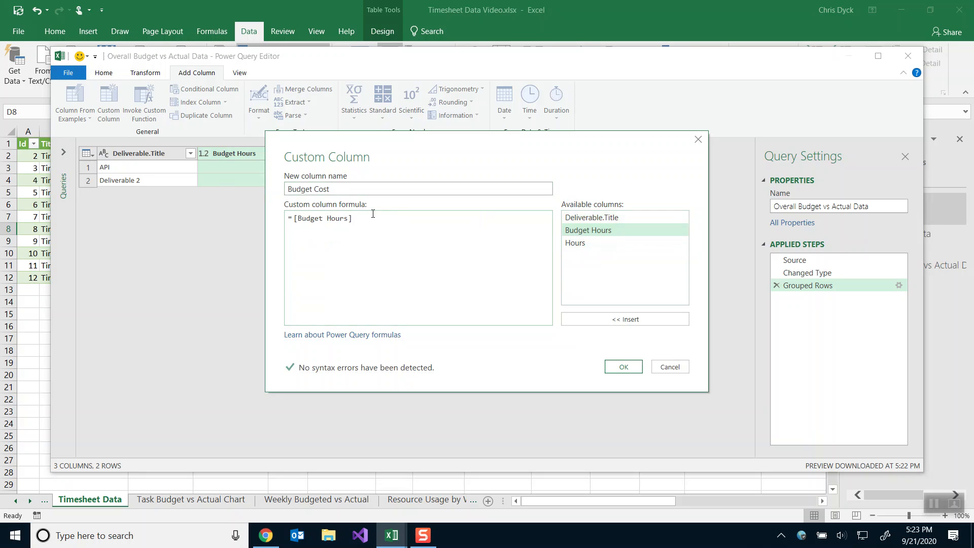
pyautogui.write('* 50')
pyautogui.click(623, 367)
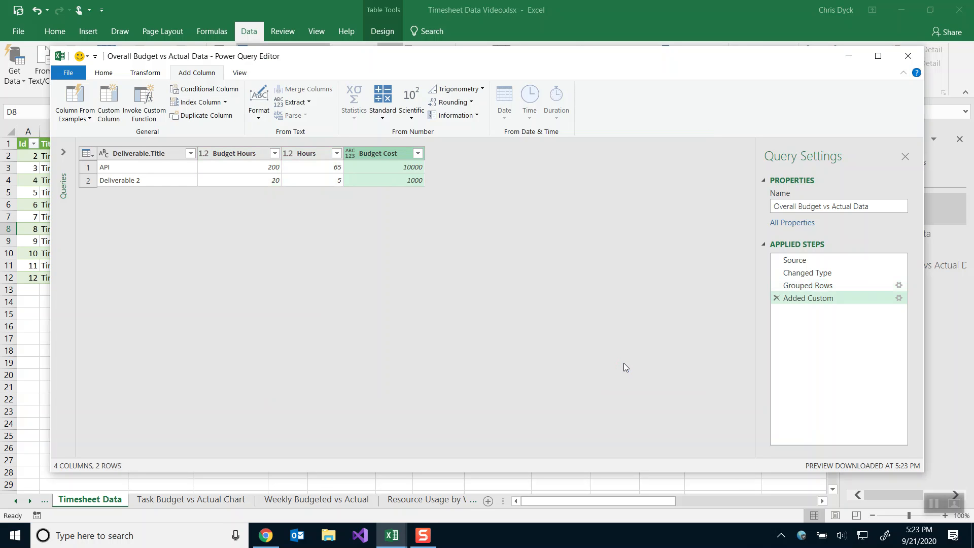
# Create a custom column named Actual Cost with the formula [Hours] * 50.
pyautogui.click(108, 104)
pyautogui.doubleClick(362, 194)
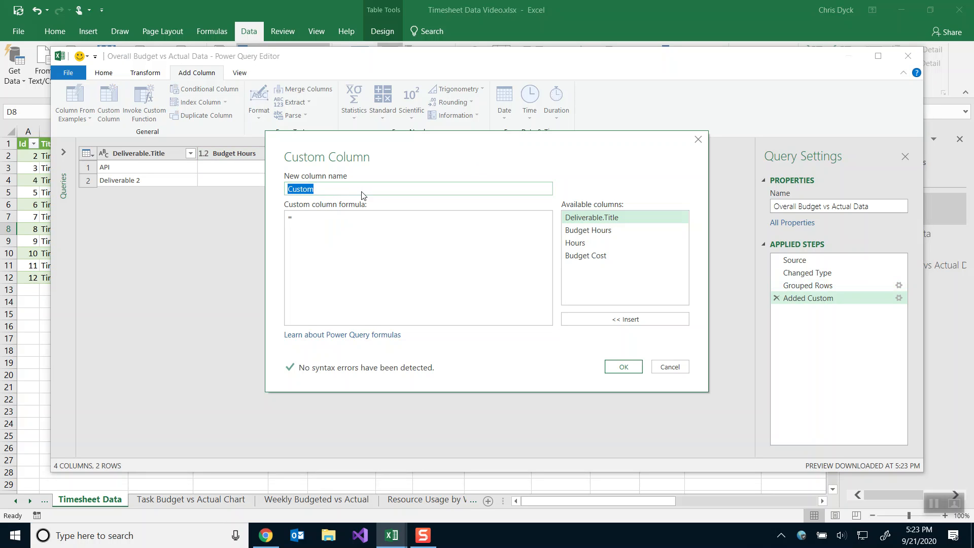
pyautogui.write('Actual Cost')
pyautogui.doubleClick(576, 243)
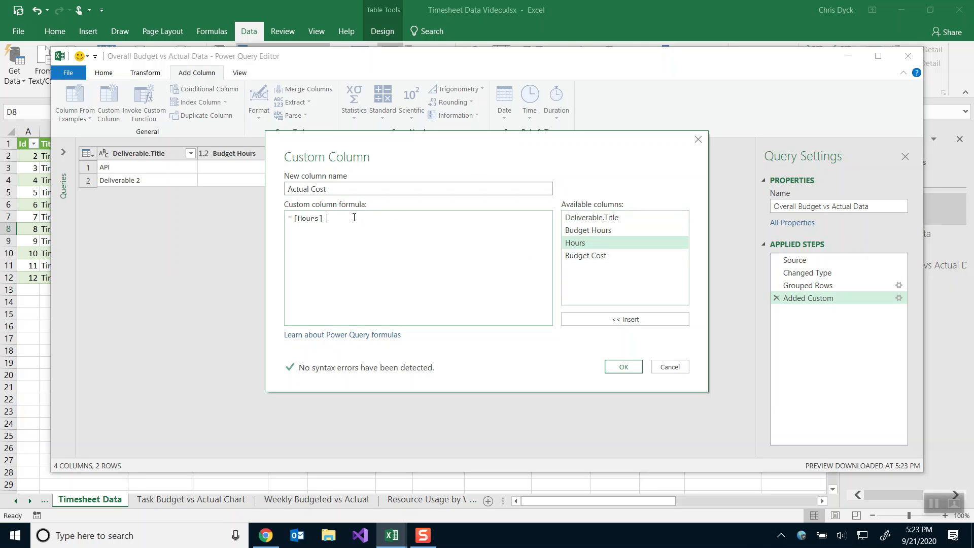
pyautogui.write('* 50')
pyautogui.click(628, 366)
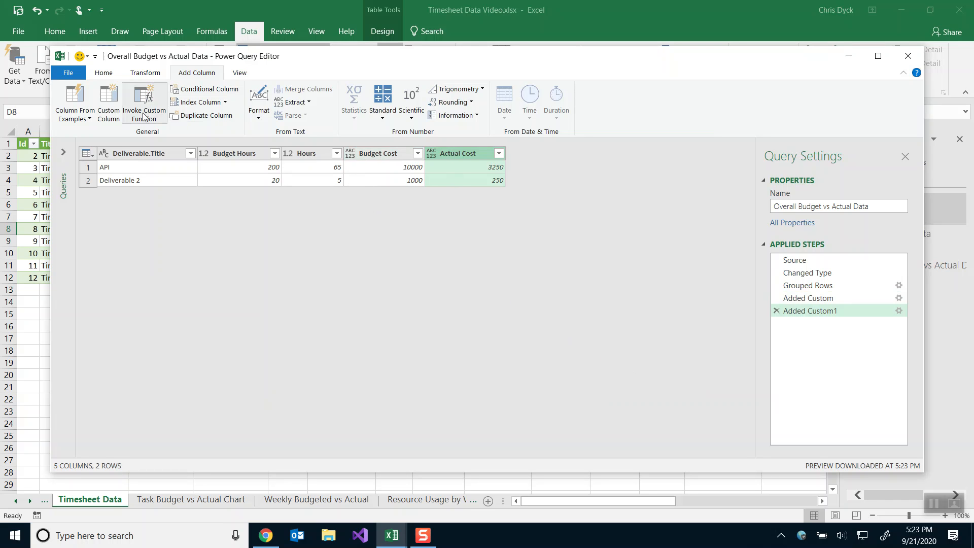
# Close & Load the query, rename its sheet Overall Budget vs Actual Data, and switch to Timesheet Data 3.
pyautogui.click(103, 74)
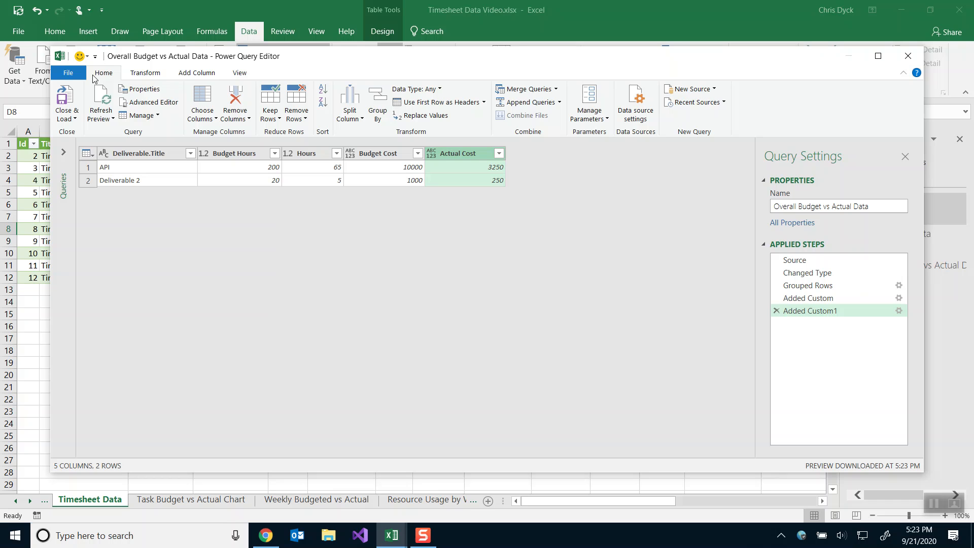
pyautogui.click(65, 96)
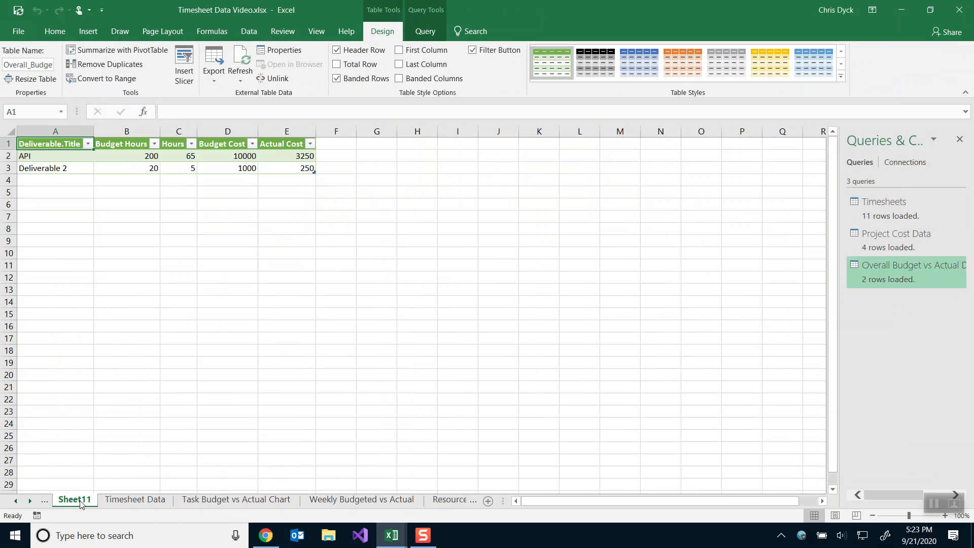
pyautogui.doubleClick(80, 502)
pyautogui.write('Overall Budget vs Actual Data')
pyautogui.press('Return')
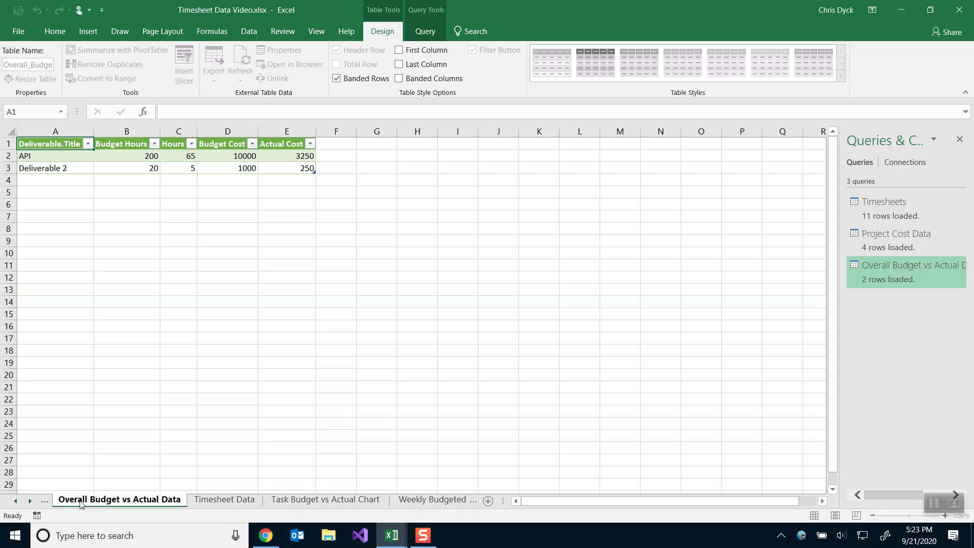
pyautogui.hotkey('alt', 'Tab')
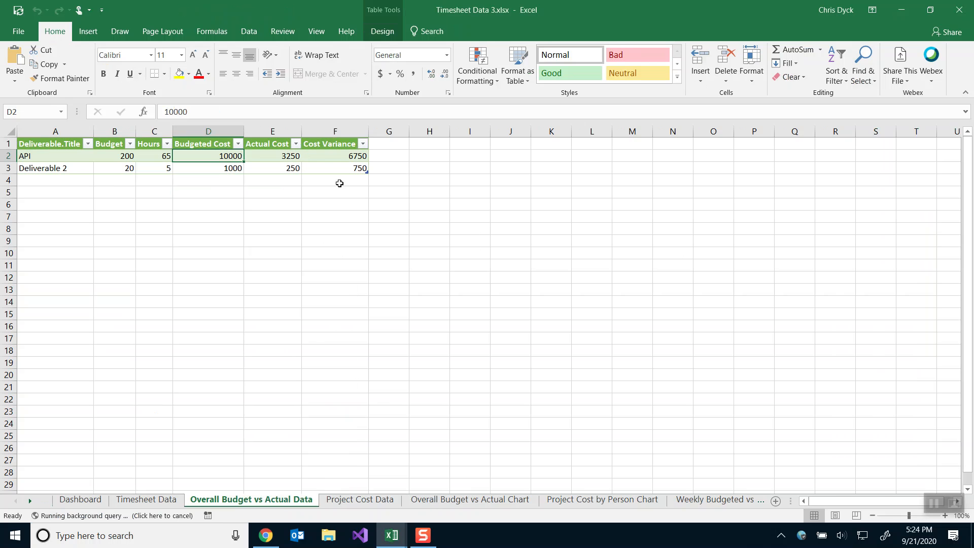
# Open the finished workbook's query and check its Cost Variance formula, [Budgeted Cost]-[Actual Cost], without changes.
pyautogui.click(338, 155)
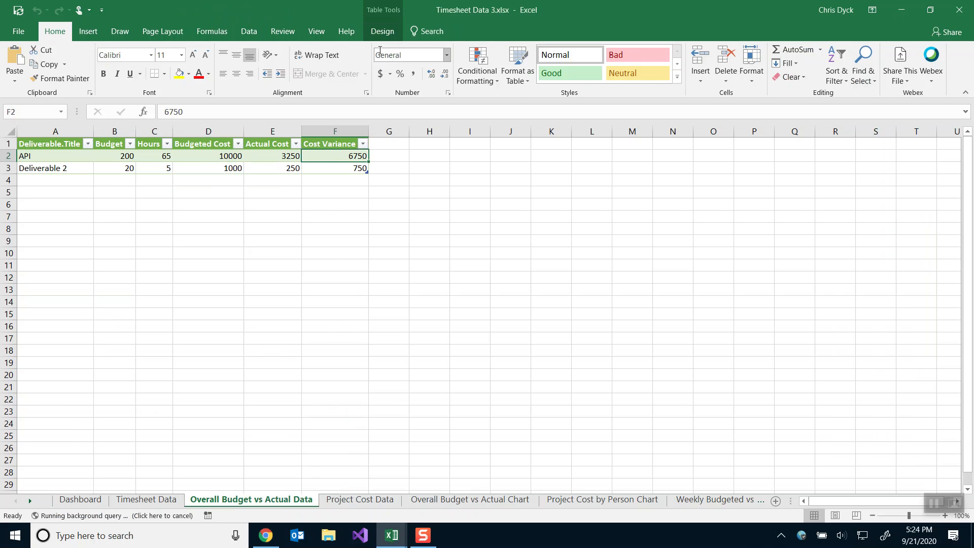
pyautogui.click(249, 30)
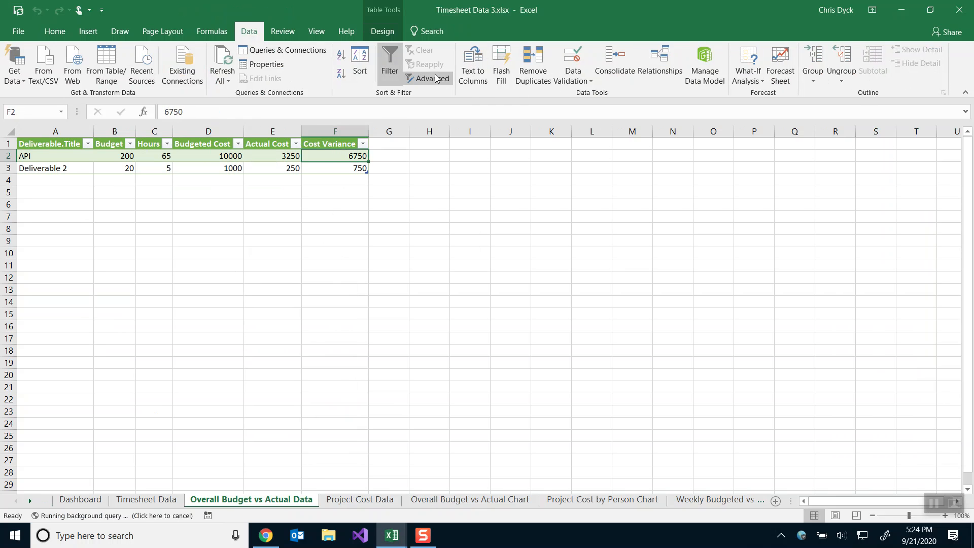
pyautogui.click(382, 30)
pyautogui.click(237, 159)
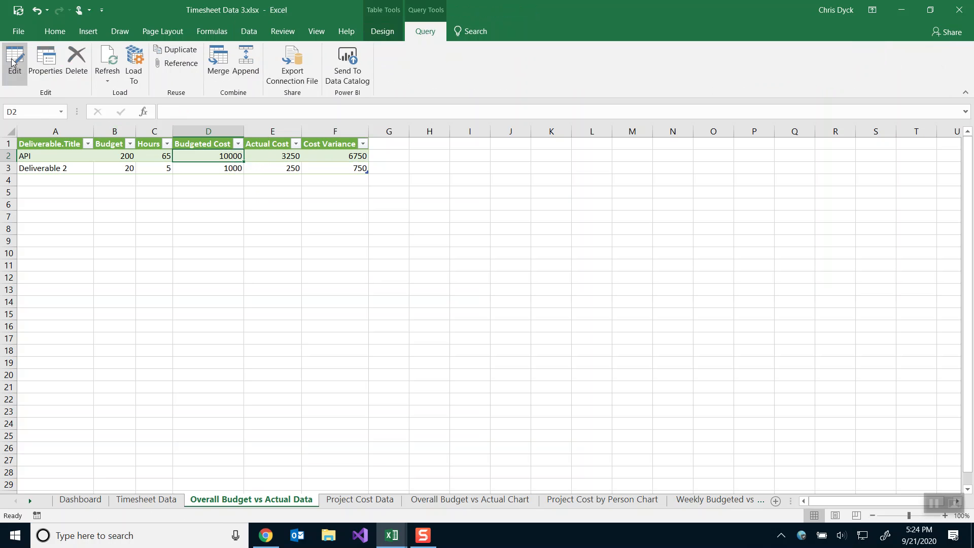
pyautogui.click(13, 61)
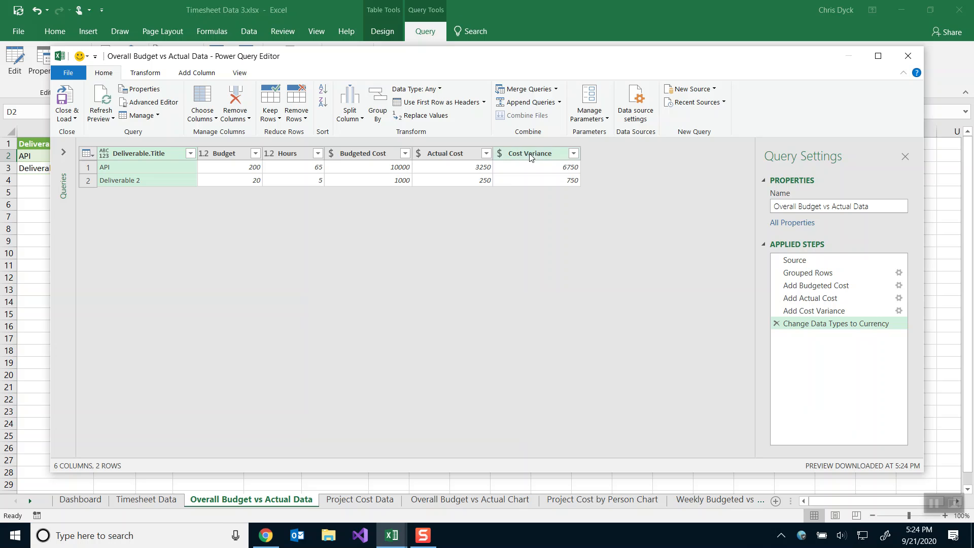
pyautogui.click(899, 313)
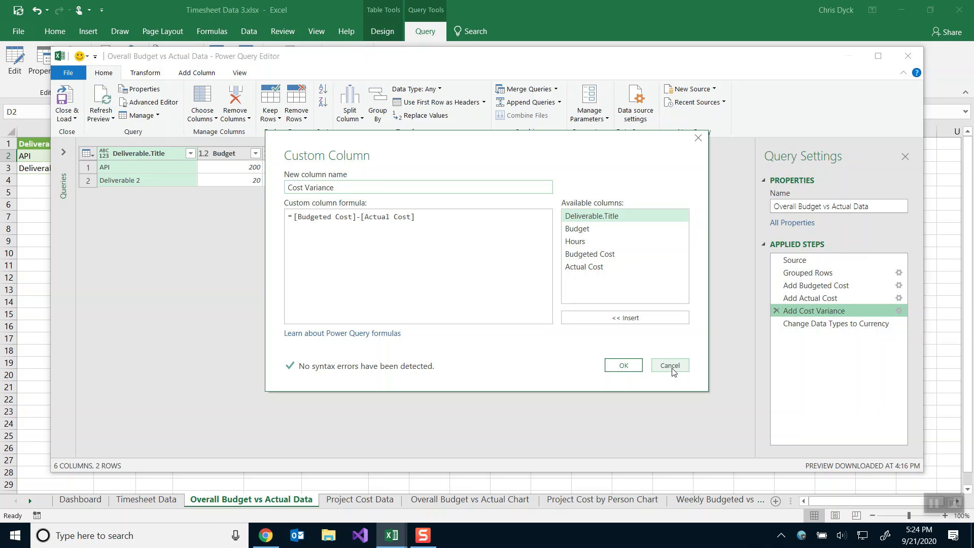
pyautogui.click(670, 366)
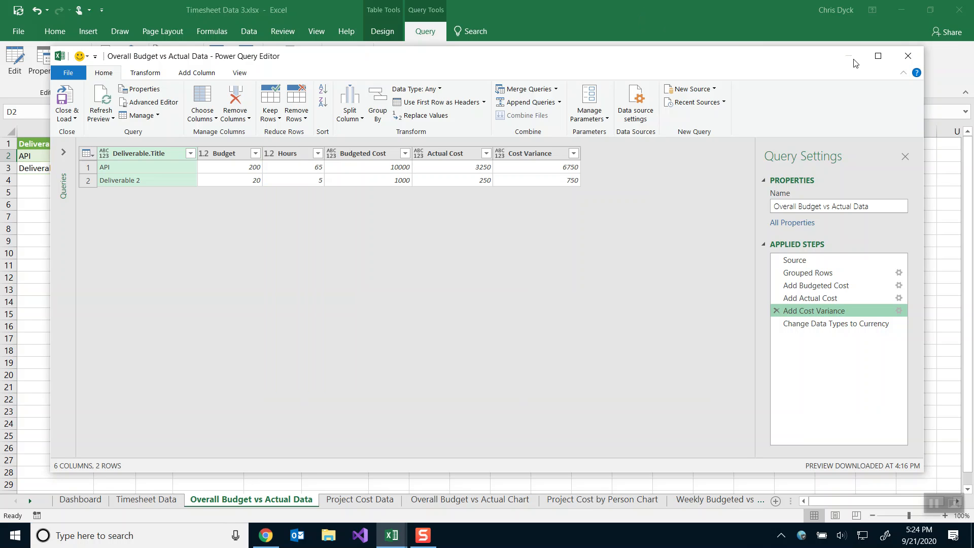
pyautogui.click(907, 57)
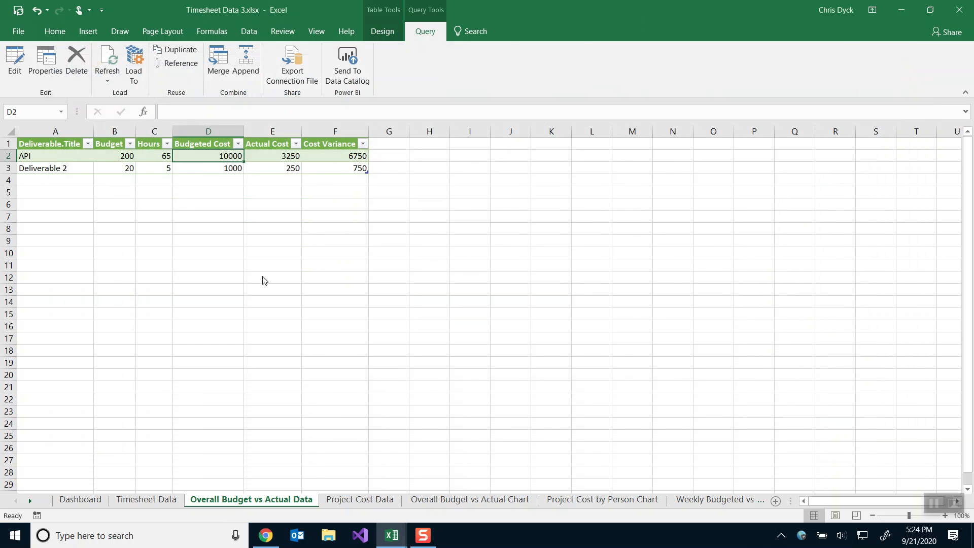
# Minimize the reference workbook, refresh the Overall Budget vs Actual Data table, and edit its query.
pyautogui.click(901, 11)
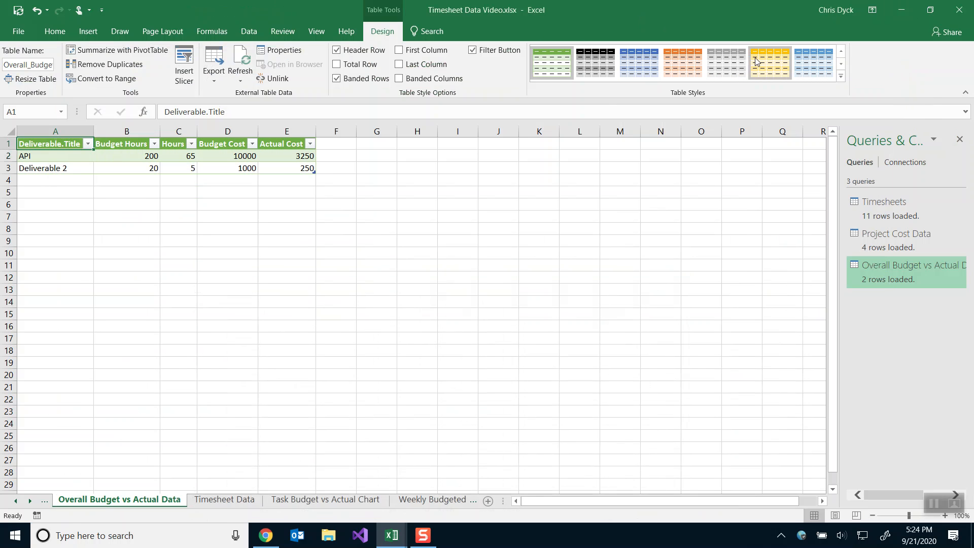
pyautogui.click(147, 157)
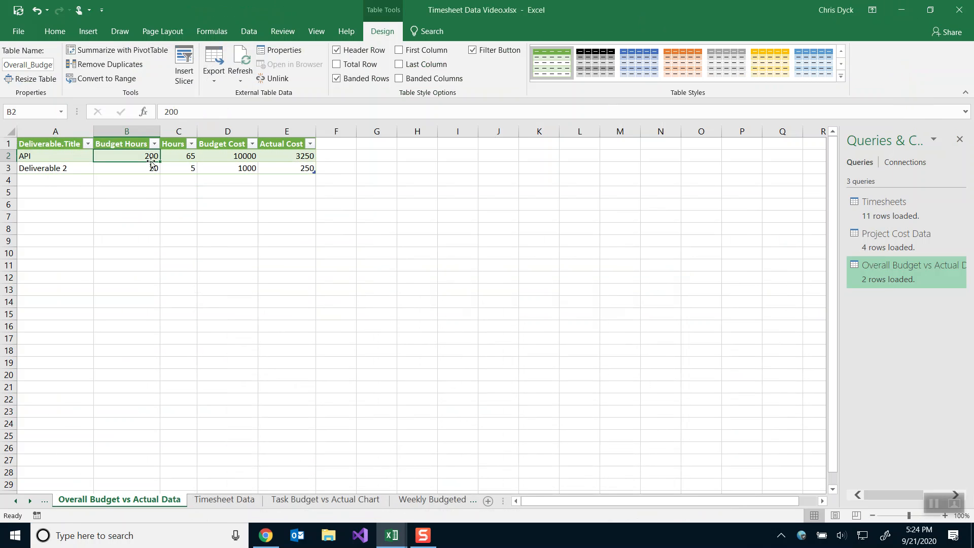
pyautogui.click(240, 58)
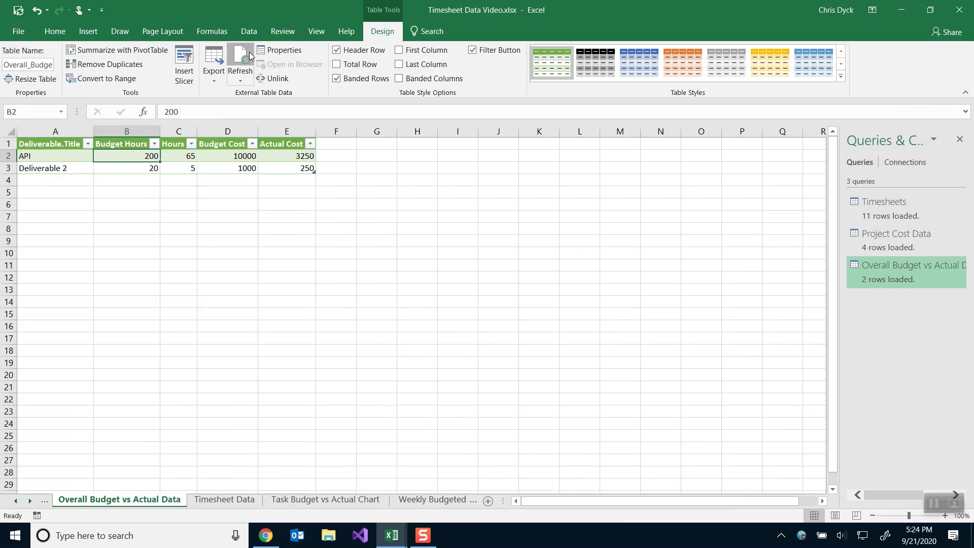
pyautogui.click(409, 35)
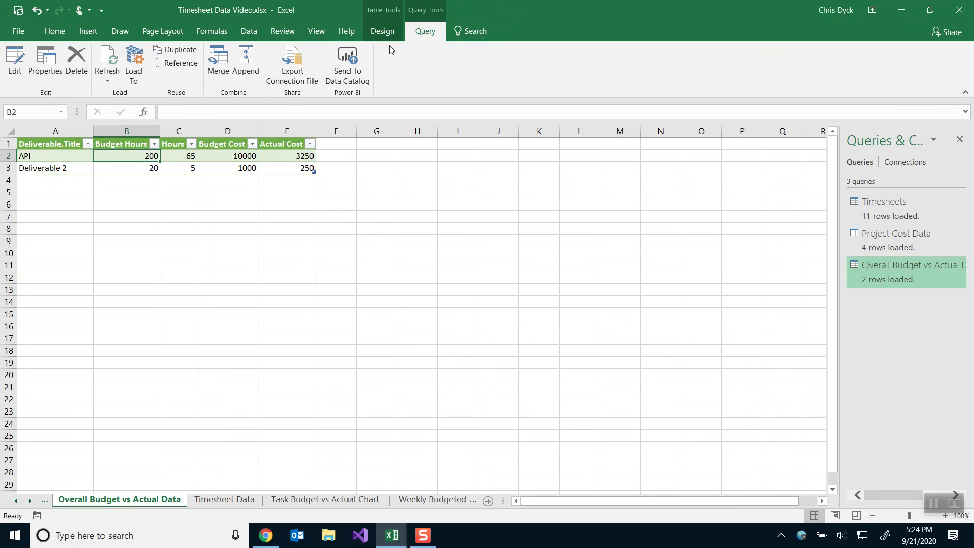
pyautogui.click(16, 66)
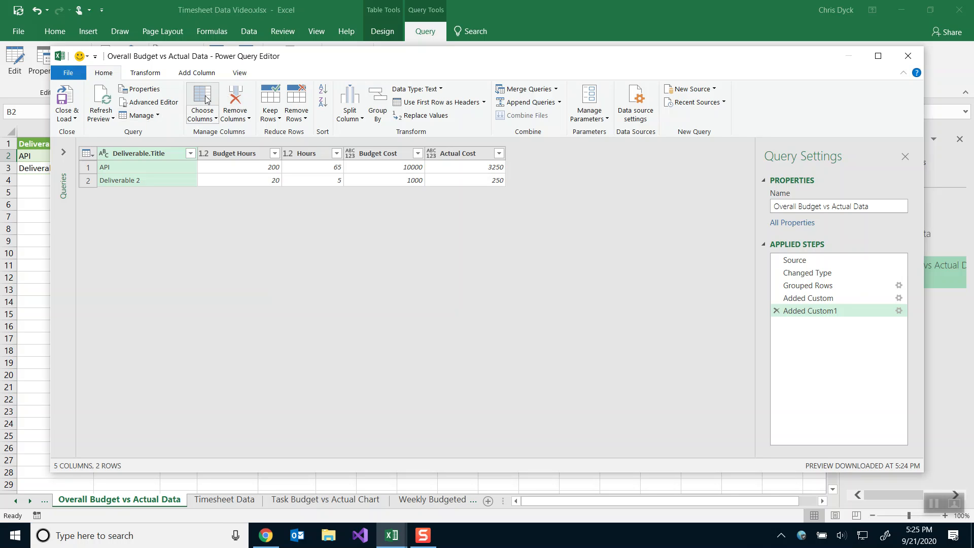
pyautogui.click(203, 74)
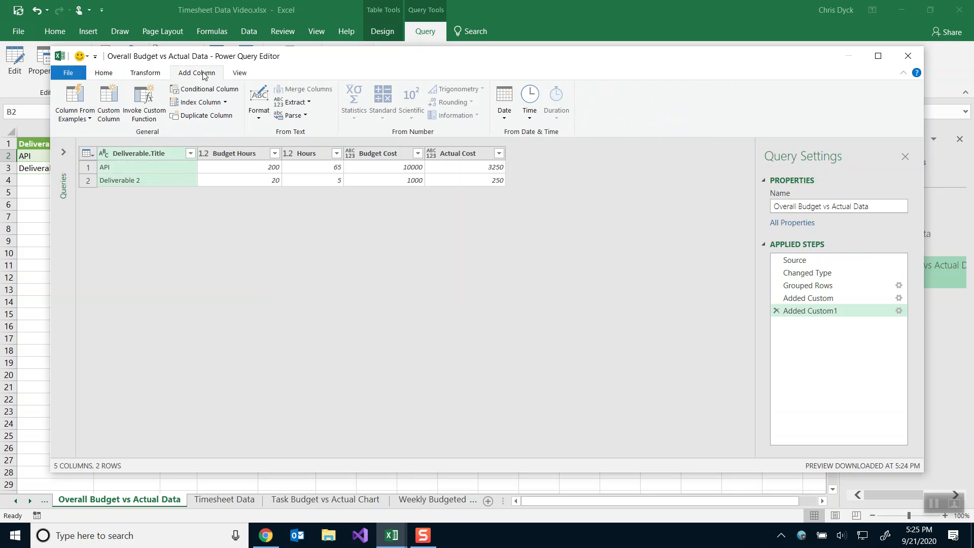
# Add a custom column named Cost Variance with the formula [Budget Cost]-[Actual Cost].
pyautogui.click(109, 104)
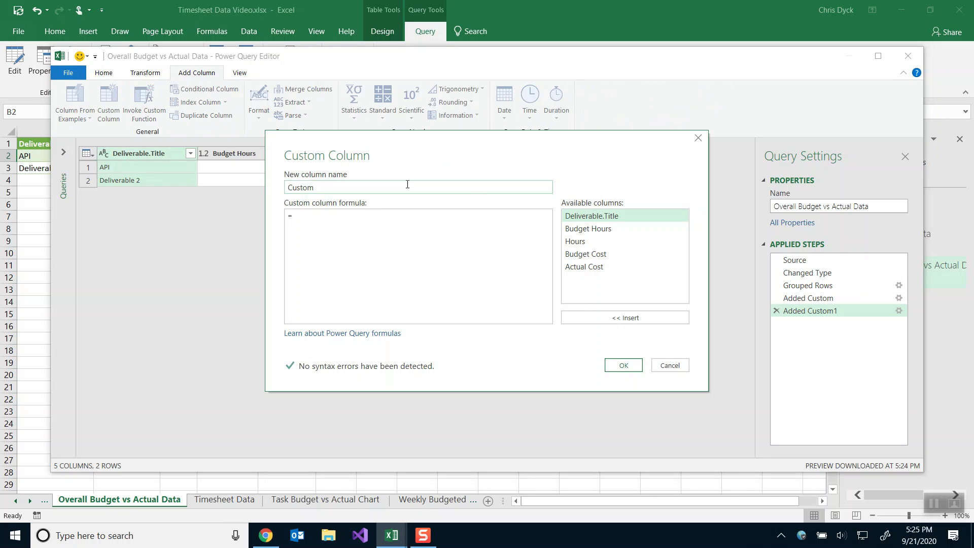
pyautogui.doubleClick(371, 189)
pyautogui.write('Cost Variance')
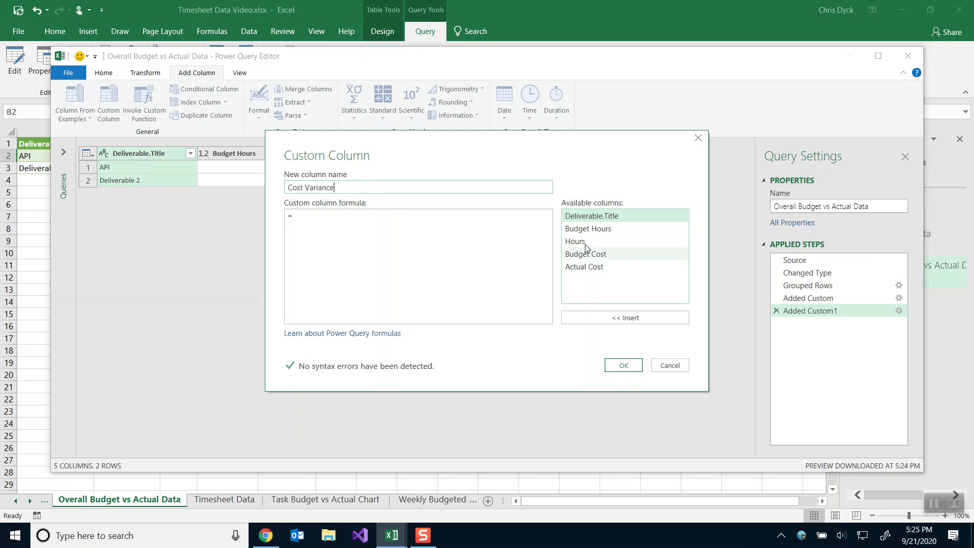
pyautogui.doubleClick(601, 254)
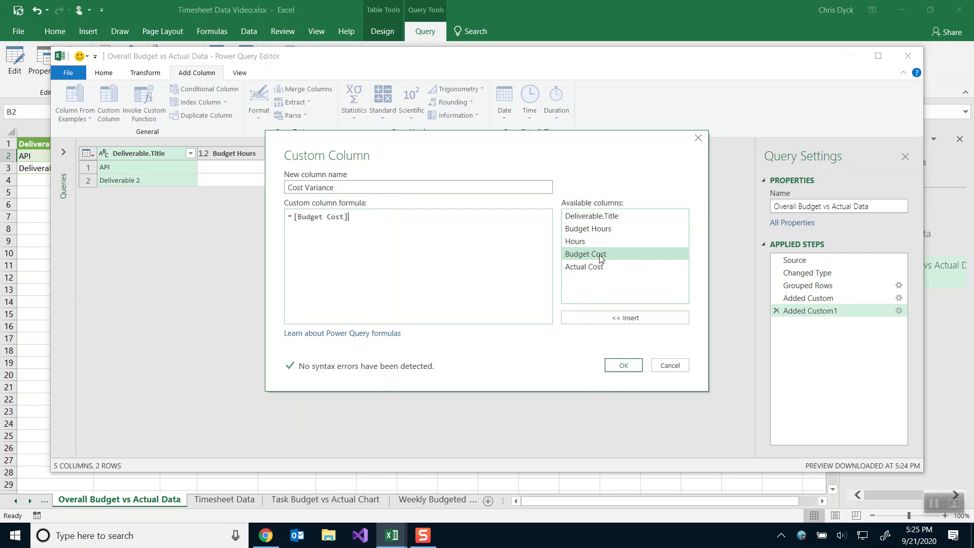
pyautogui.write('-')
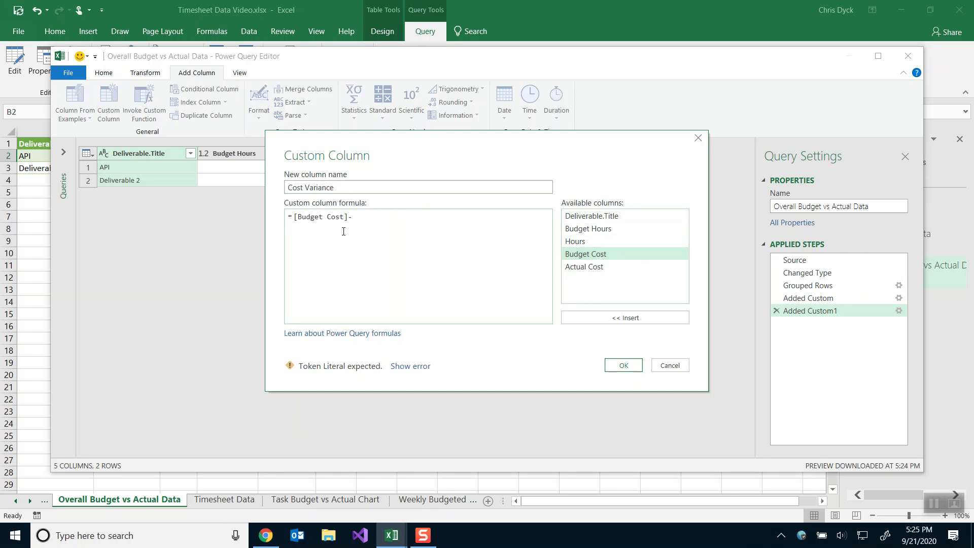
pyautogui.click(577, 267)
pyautogui.doubleClick(577, 268)
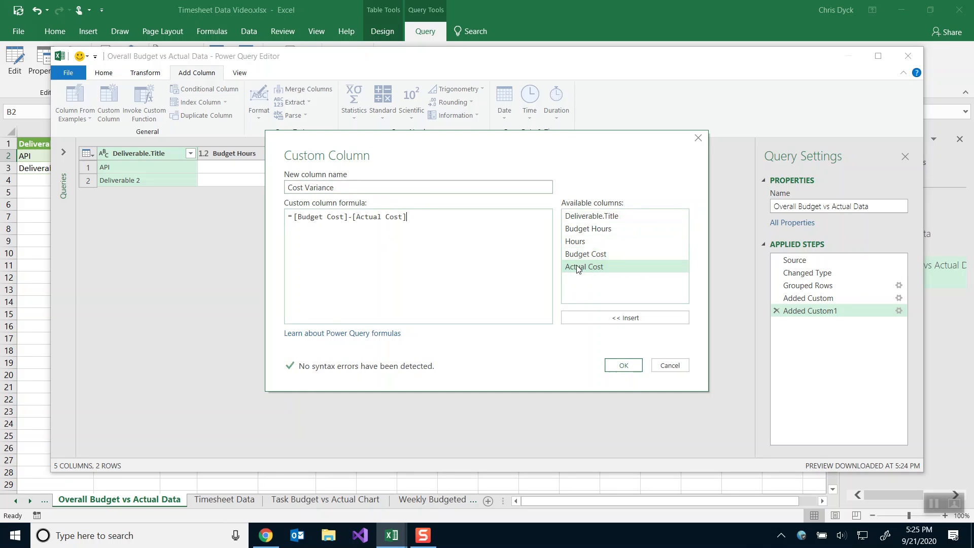
pyautogui.click(624, 366)
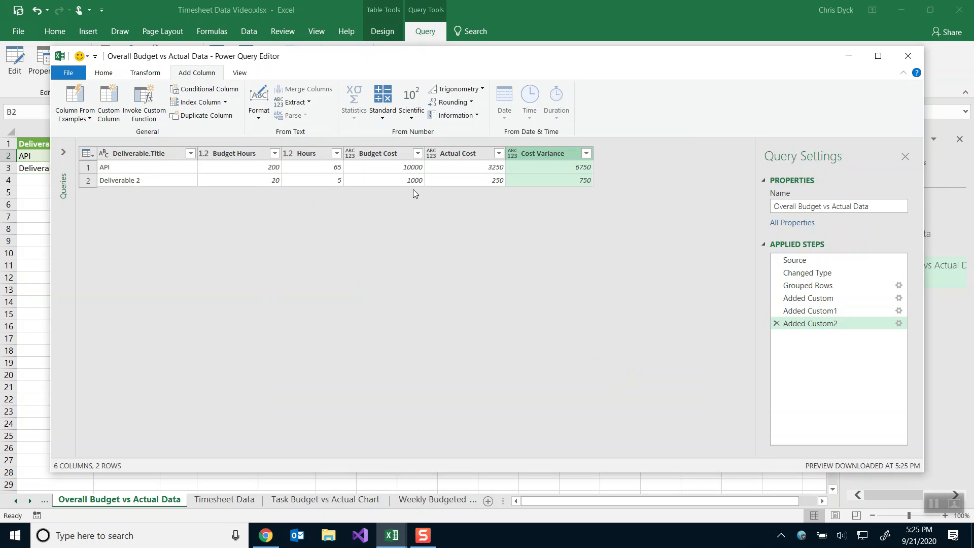
# Set Budget Cost, Actual Cost and Cost Variance to Currency, then Close & Load the query.
pyautogui.click(349, 157)
pyautogui.click(349, 157)
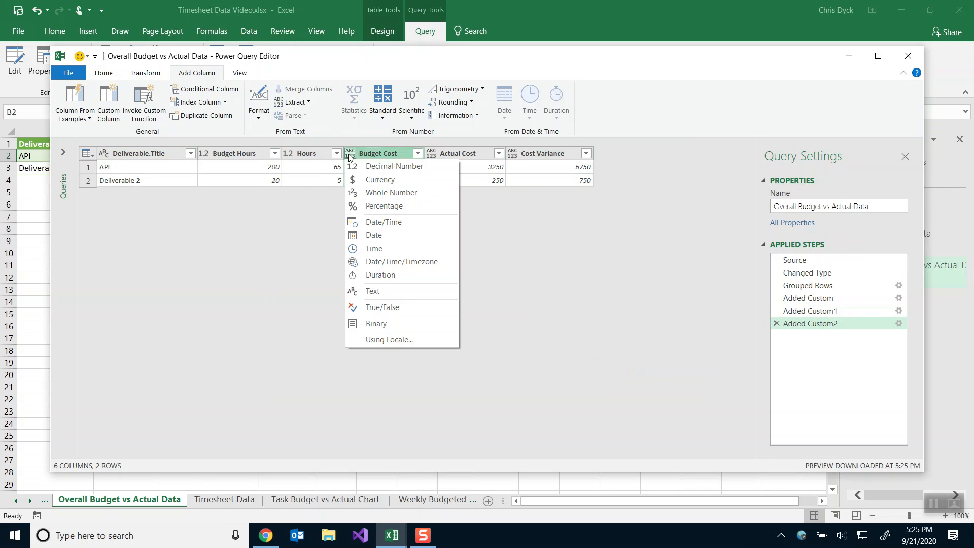
pyautogui.click(369, 180)
pyautogui.click(430, 153)
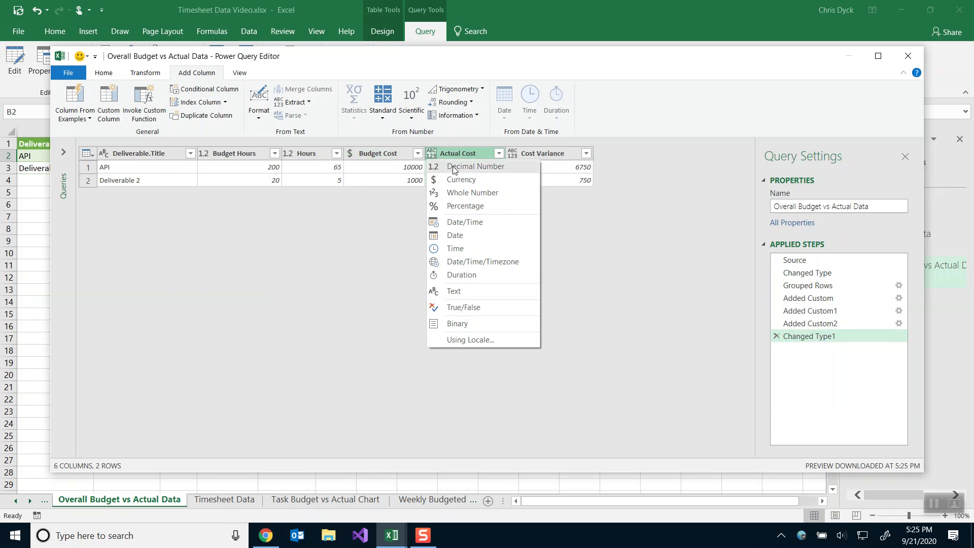
pyautogui.click(460, 179)
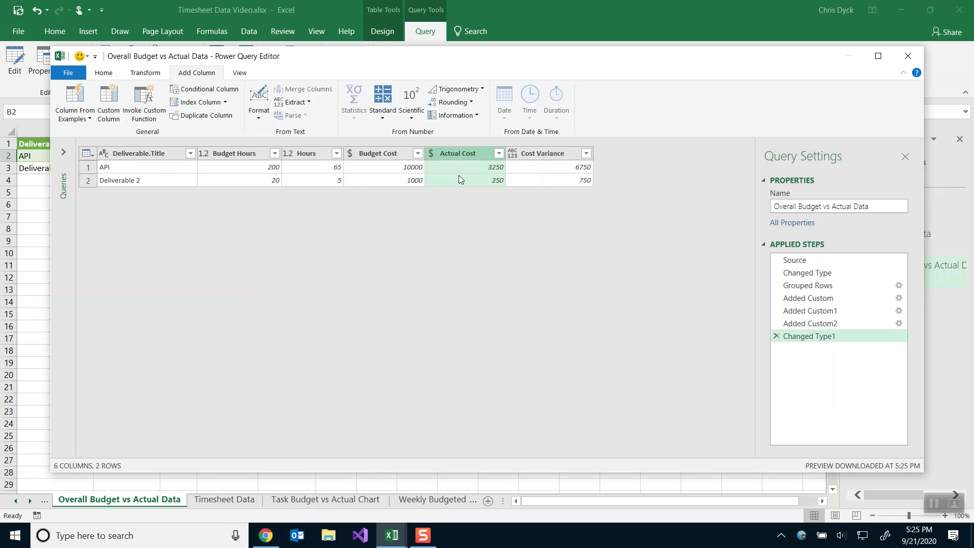
pyautogui.click(513, 154)
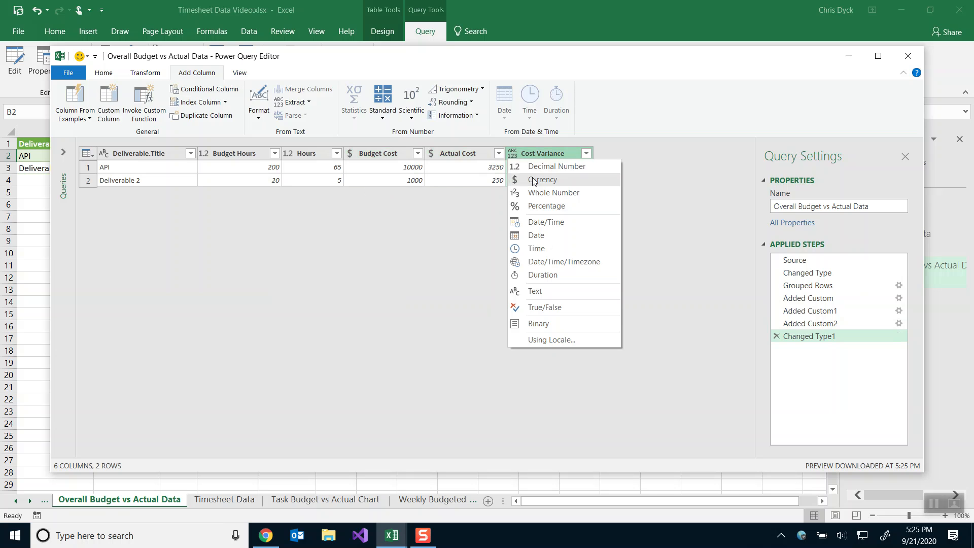
pyautogui.click(534, 181)
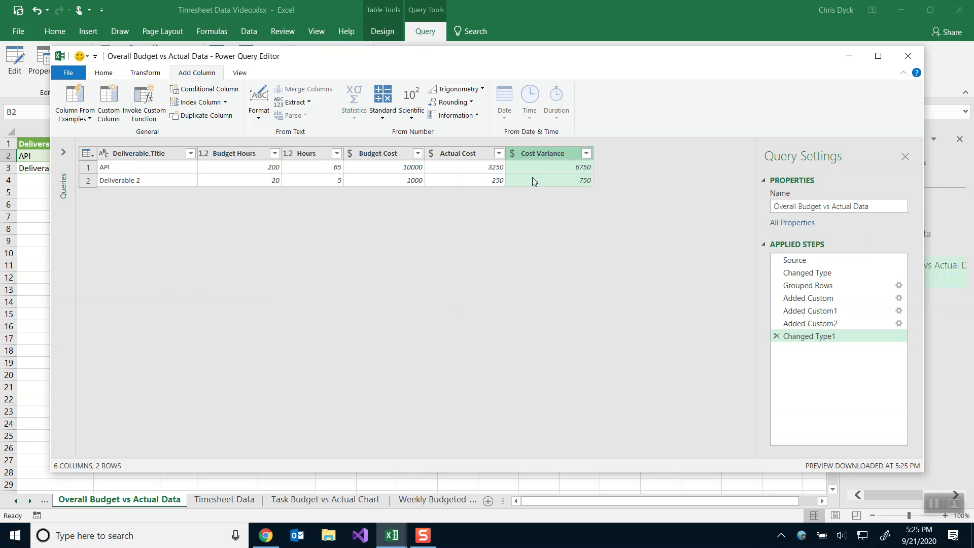
pyautogui.click(103, 73)
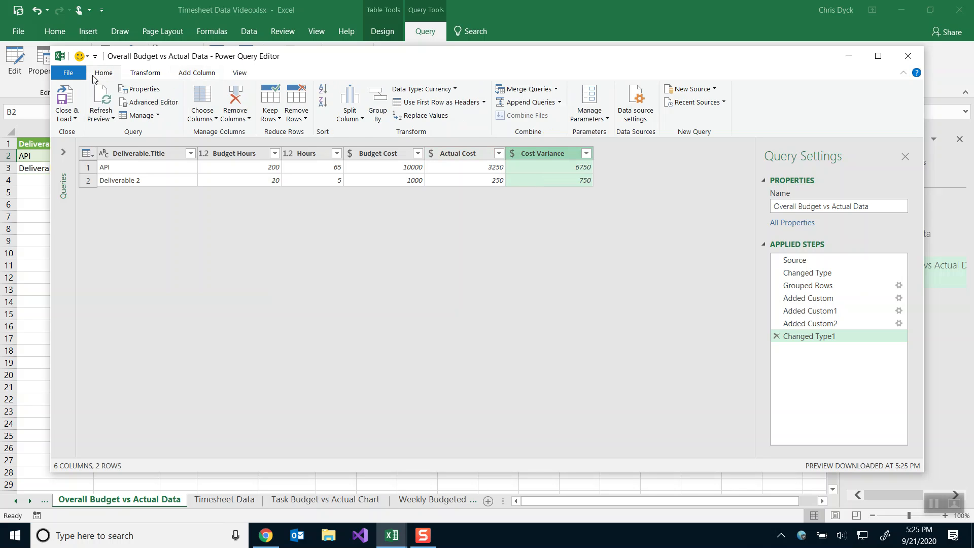
pyautogui.click(63, 97)
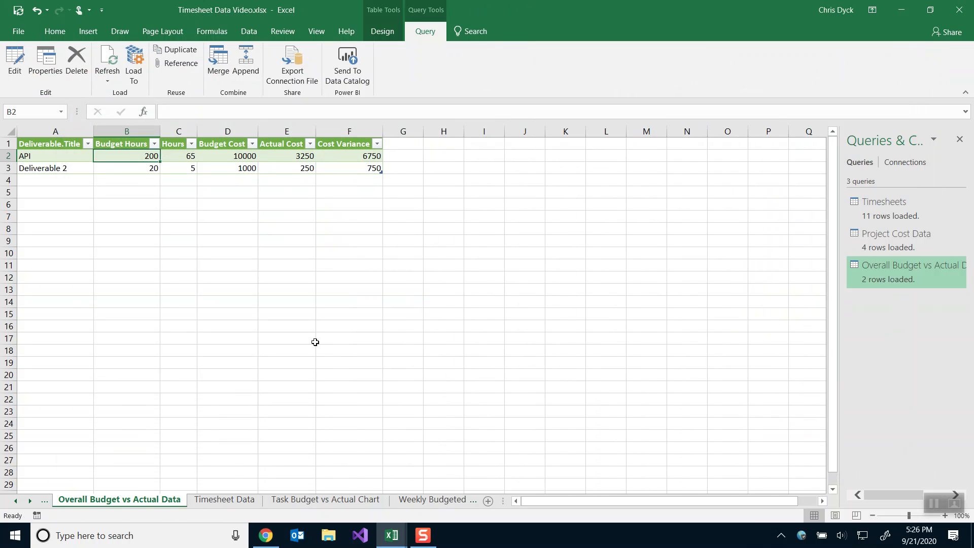
# Return to Timesheet Data 3 and view its Dashboard and Overall Budget vs Actual Chart sheets.
pyautogui.hotkey('alt', 'Tab')
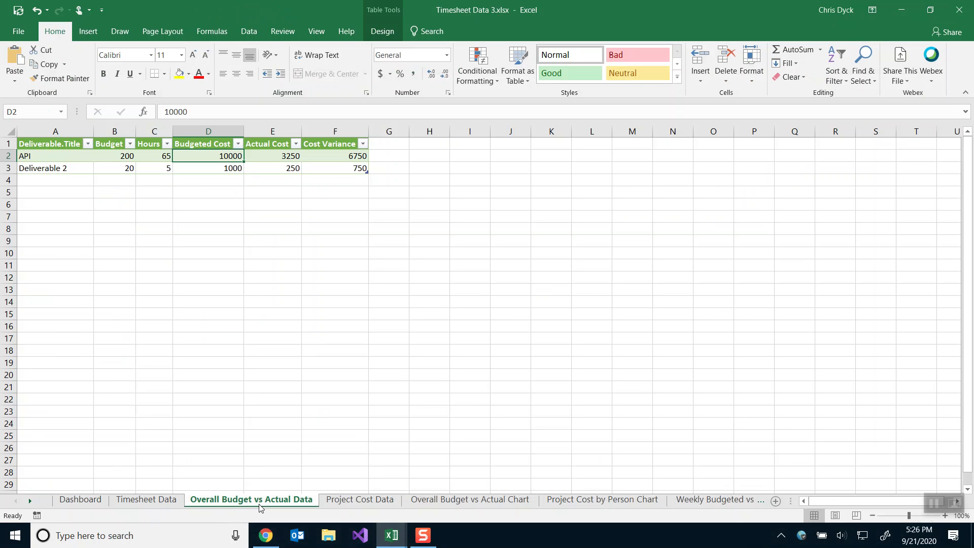
pyautogui.click(71, 501)
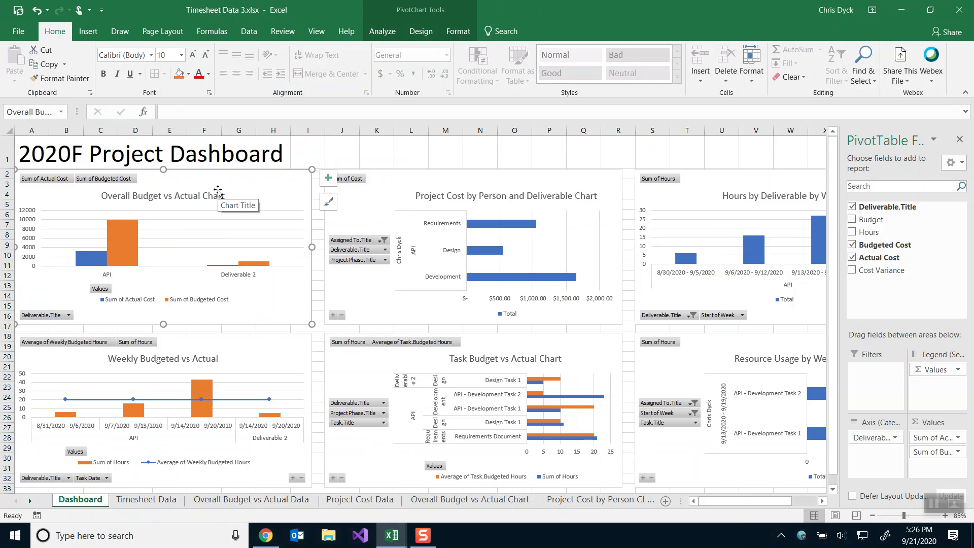
pyautogui.click(434, 500)
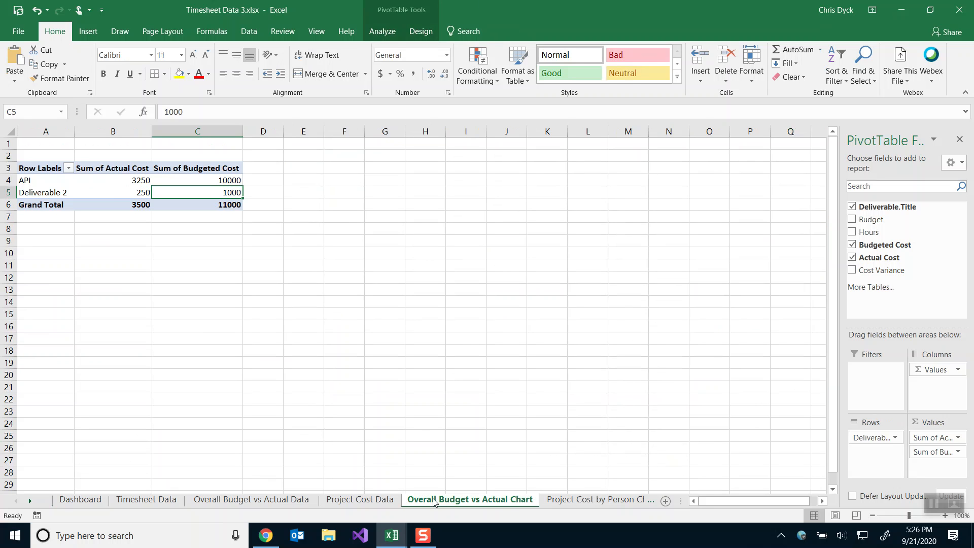
pyautogui.doubleClick(434, 500)
pyautogui.hotkey('ctrl', 'c')
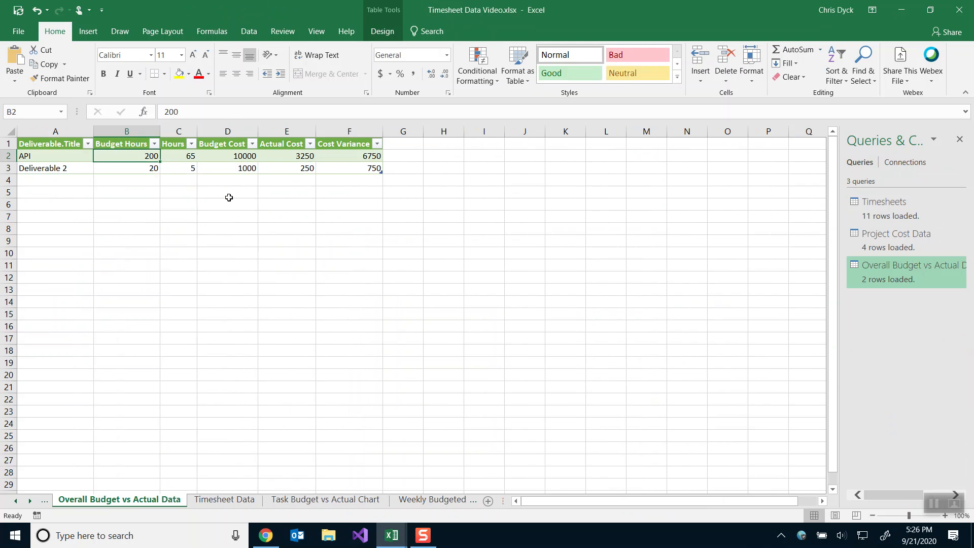
# Insert a PivotChart from the table on a new worksheet.
pyautogui.click(88, 32)
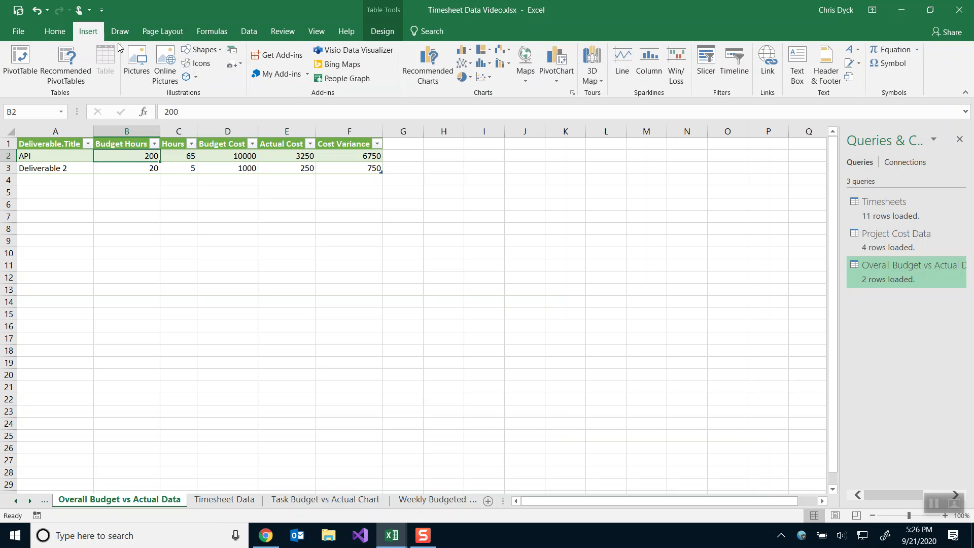
pyautogui.click(556, 57)
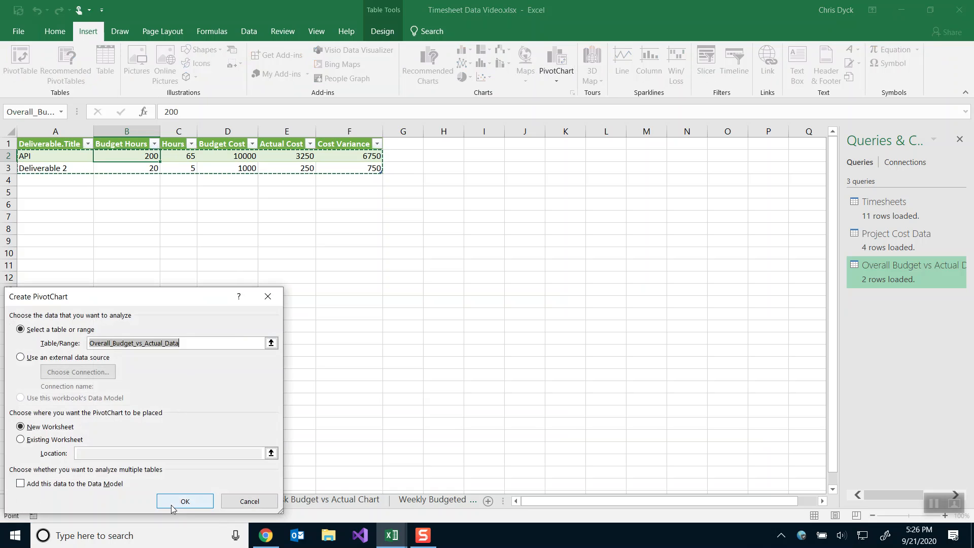
pyautogui.click(183, 504)
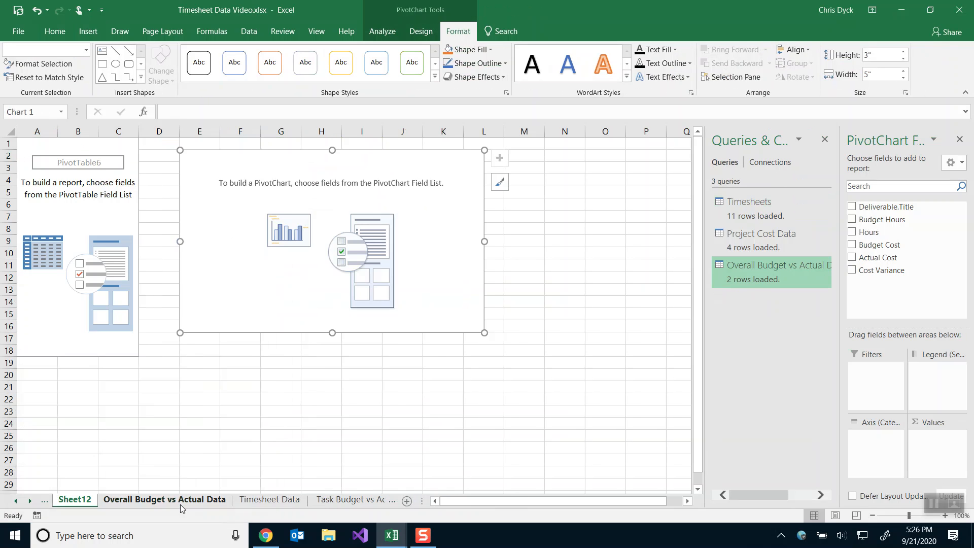
# Name both the new sheet and the chart 'Overall Budget vs Actual Chart'.
pyautogui.doubleClick(75, 500)
pyautogui.hotkey('ctrl', 'v')
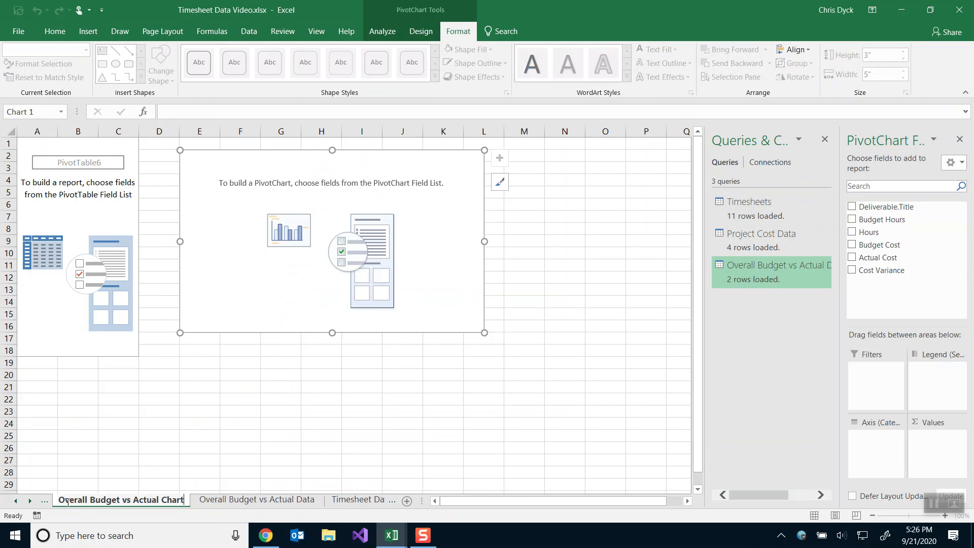
pyautogui.press('Return')
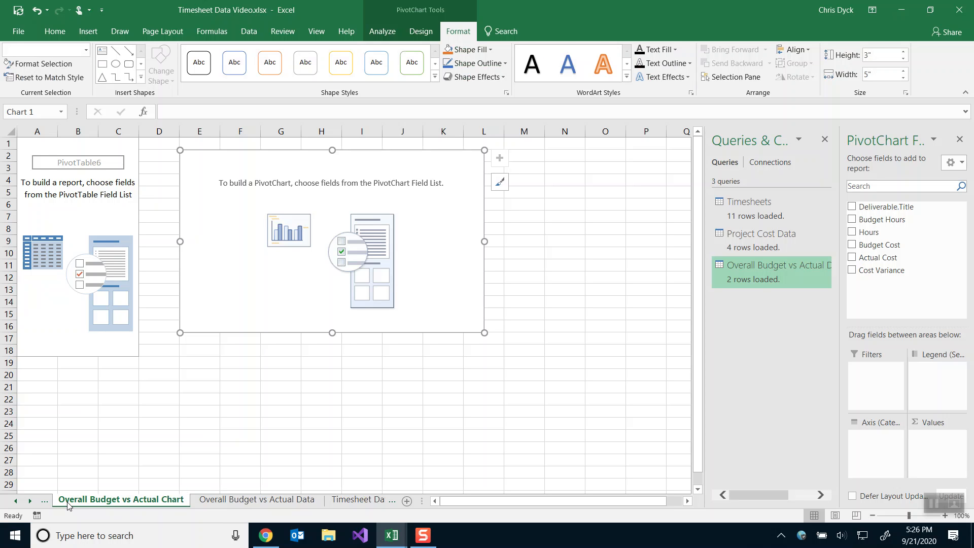
pyautogui.click(45, 114)
pyautogui.hotkey('ctrl', 'v')
pyautogui.press('Return')
# Set the chart area width to 5.75 inches.
pyautogui.rightClick(438, 165)
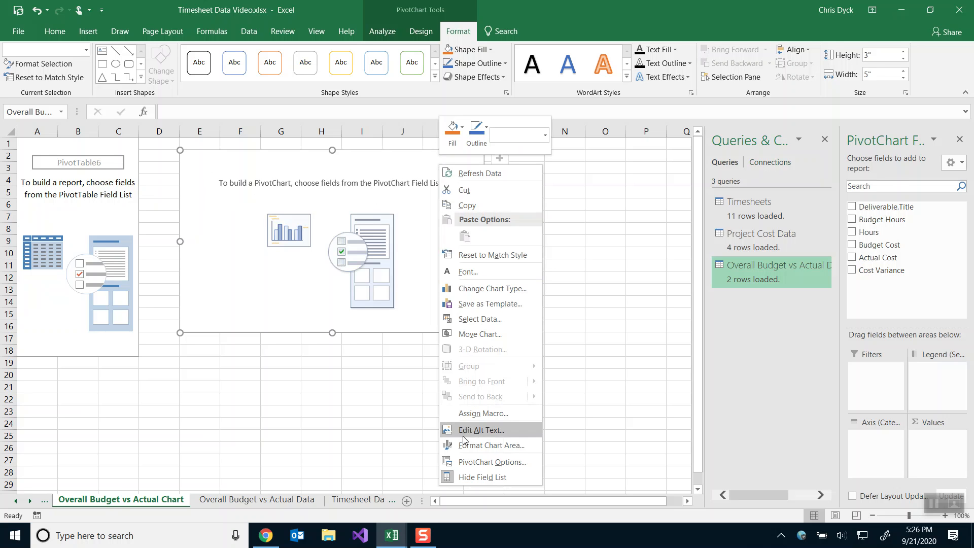
pyautogui.click(465, 445)
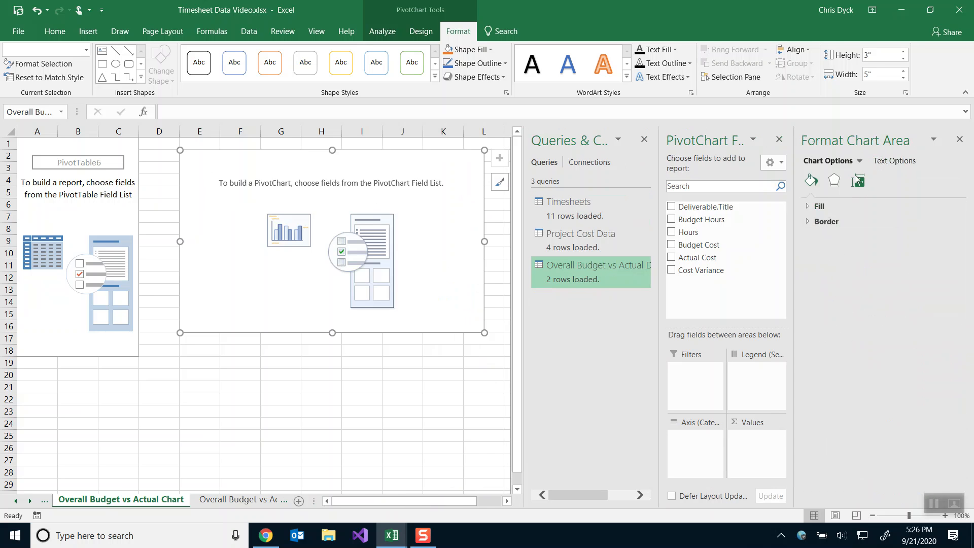
pyautogui.click(857, 181)
pyautogui.click(922, 243)
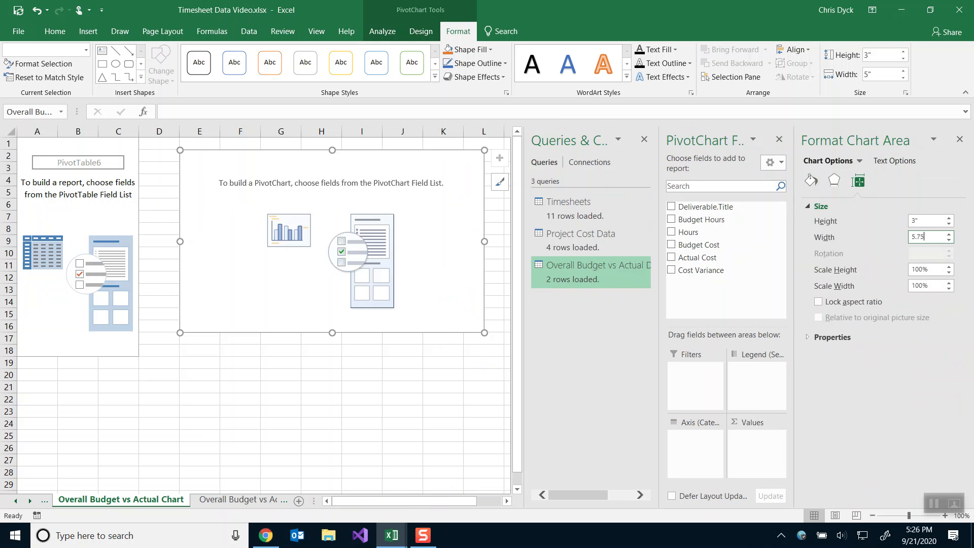
pyautogui.press('Return')
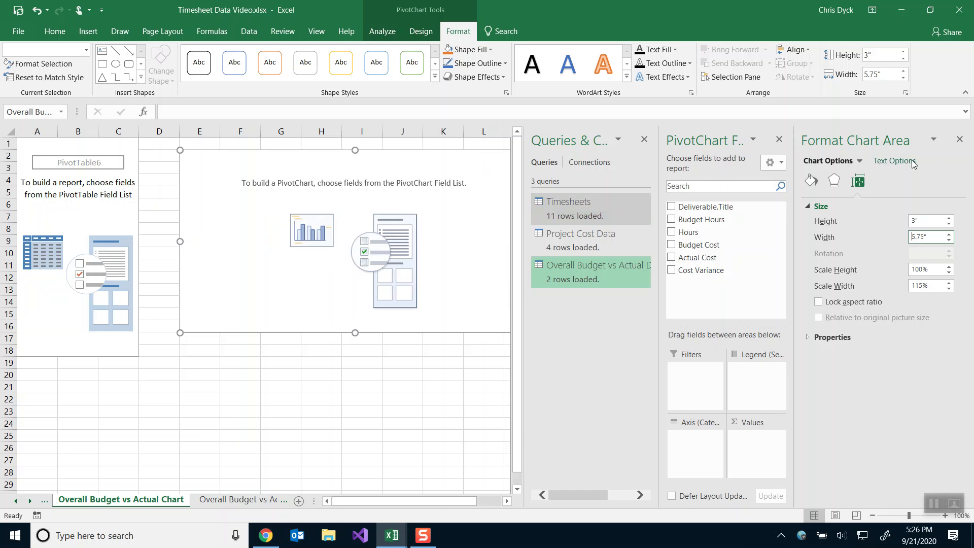
pyautogui.click(960, 139)
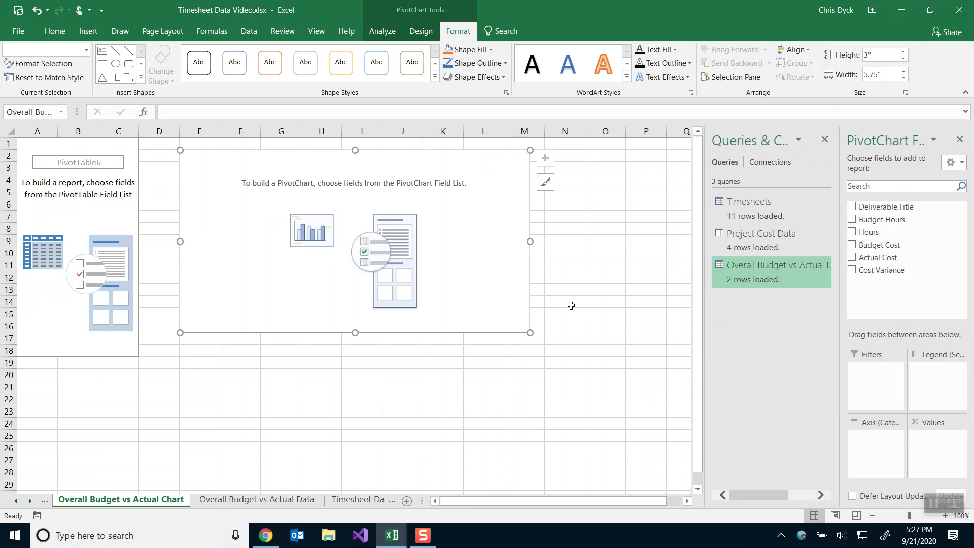
pyautogui.hotkey('alt', 'Tab')
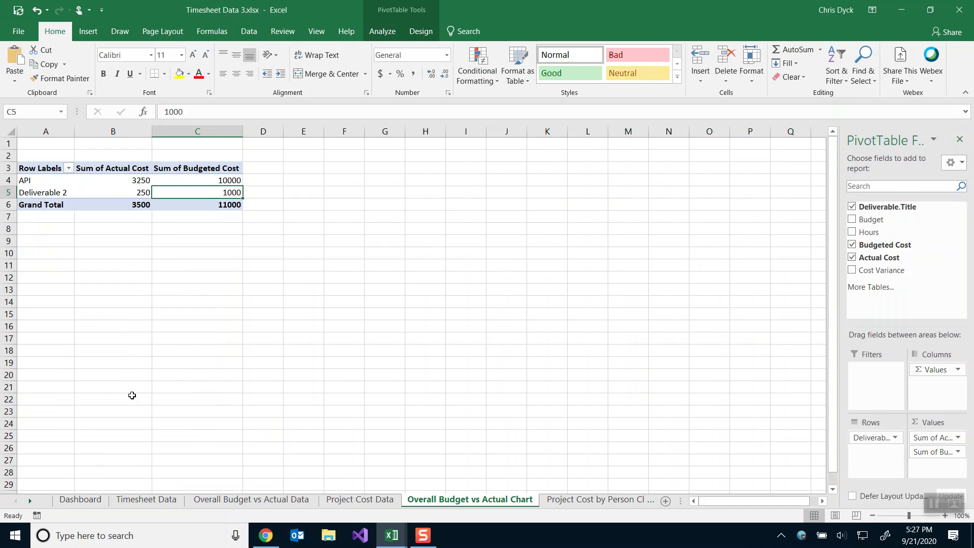
# After checking the reference dashboard, chart summed Budget Cost and Actual Cost by Deliverable.Title.
pyautogui.click(92, 503)
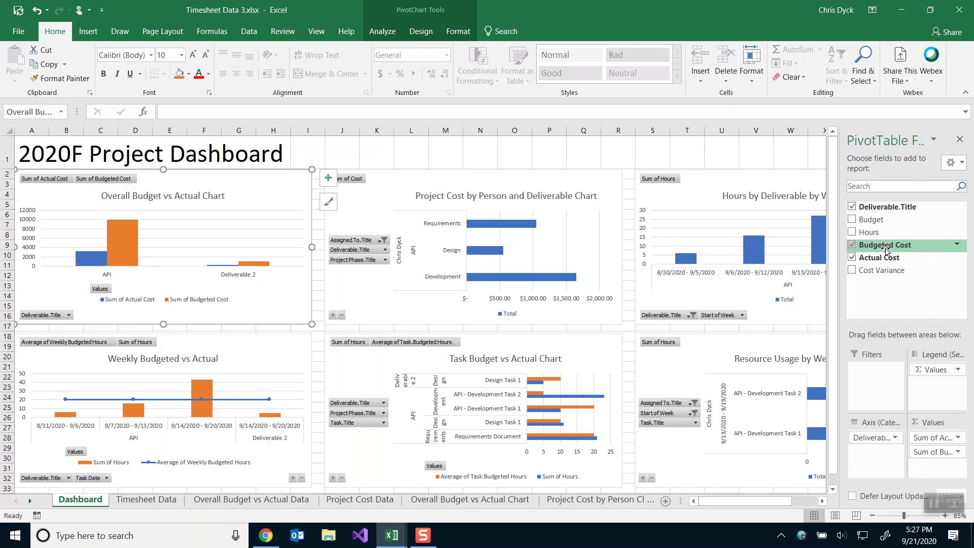
pyautogui.hotkey('alt', 'Tab')
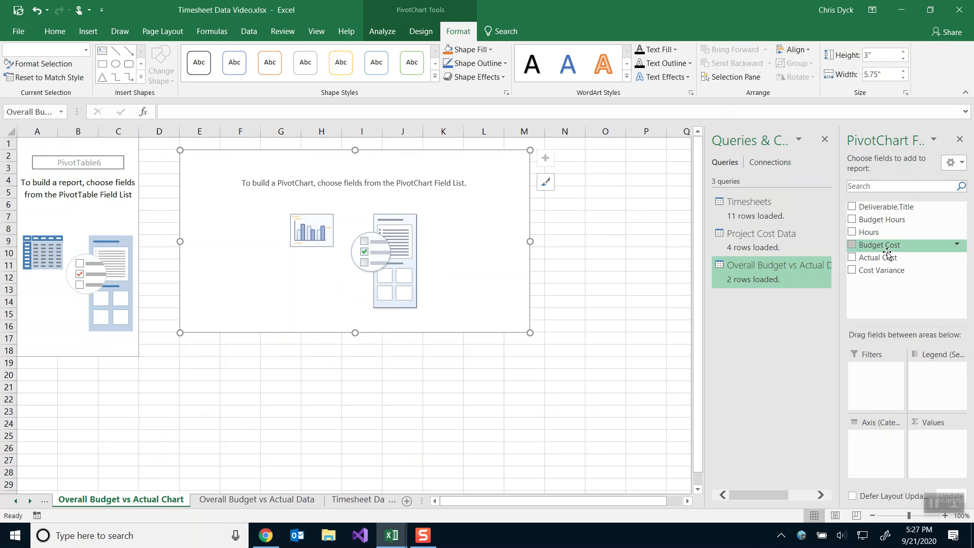
pyautogui.moveTo(878, 207); pyautogui.dragTo(876, 437)
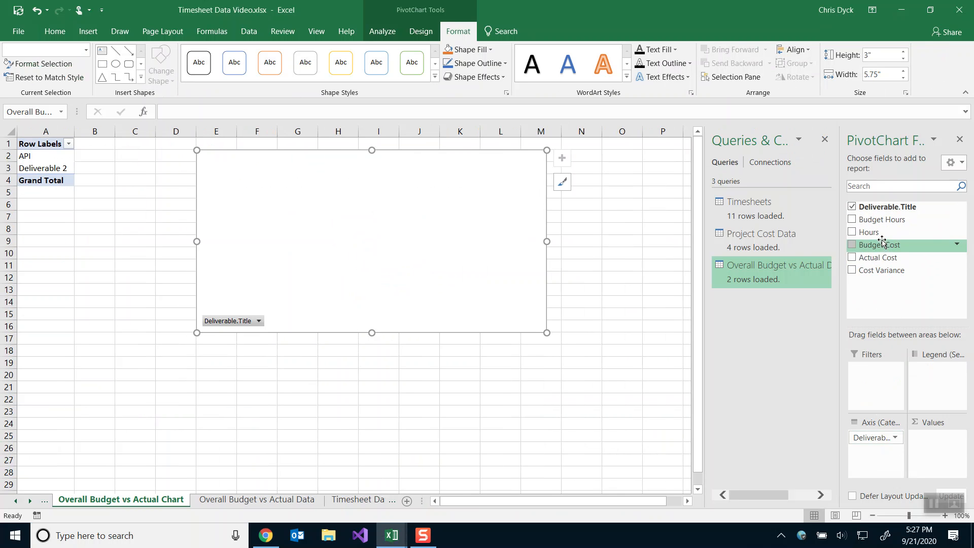
pyautogui.moveTo(880, 246); pyautogui.dragTo(942, 450)
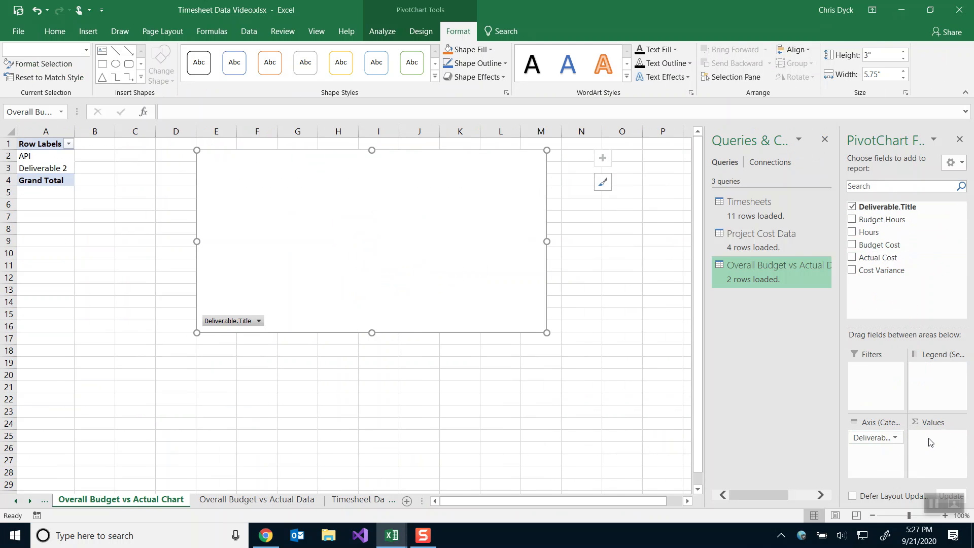
pyautogui.moveTo(877, 257); pyautogui.dragTo(923, 453)
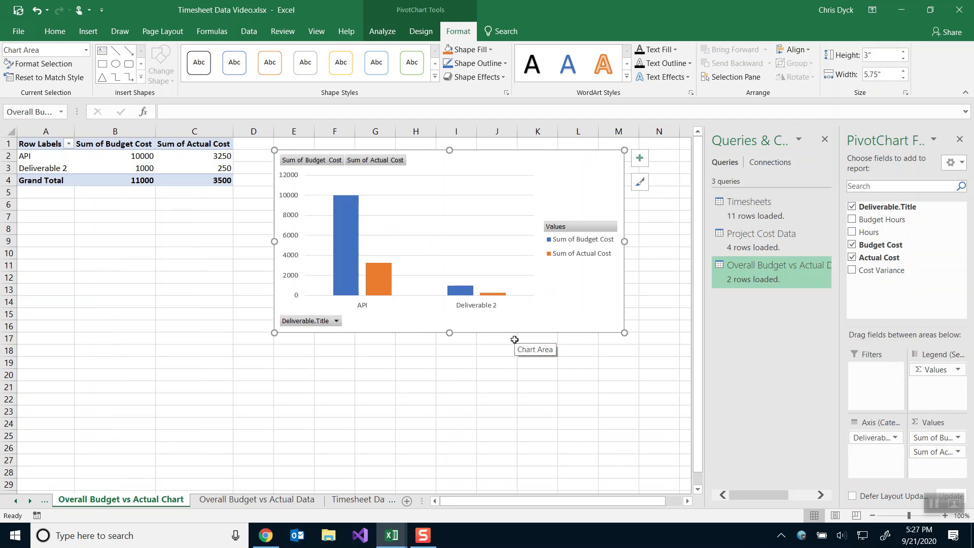
# Move Sum of Actual Cost above Sum of Budget Cost and give it Accounting number format.
pyautogui.moveTo(933, 452); pyautogui.dragTo(929, 434)
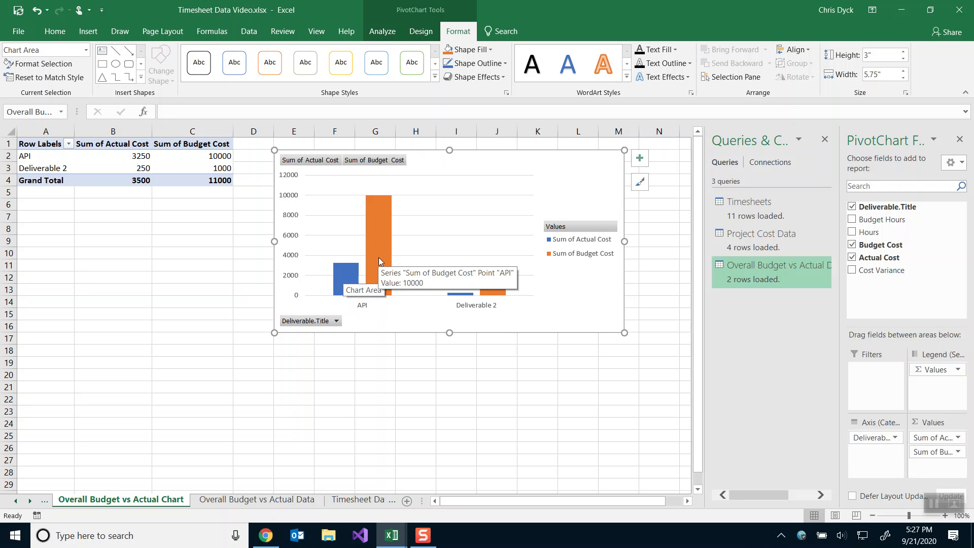
pyautogui.moveTo(935, 439); pyautogui.dragTo(935, 439)
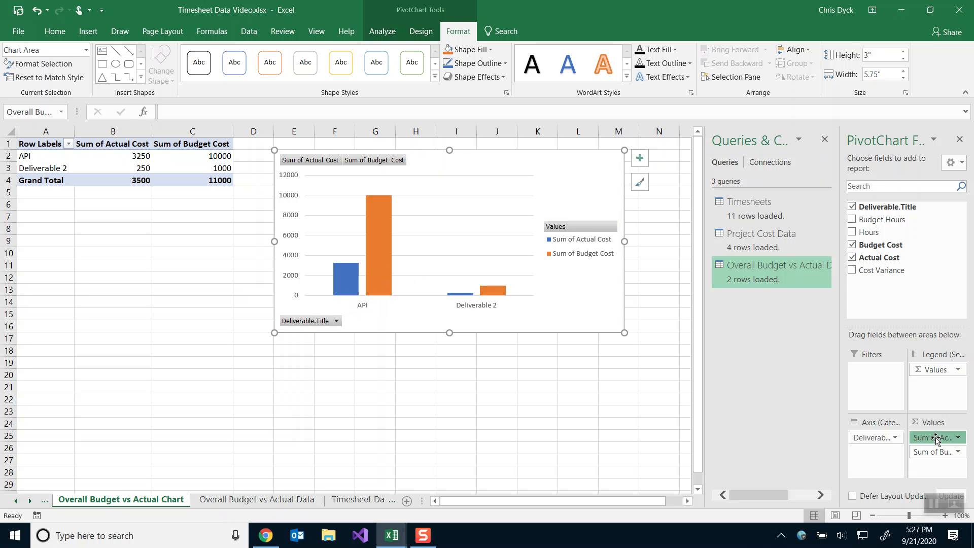
pyautogui.click(860, 422)
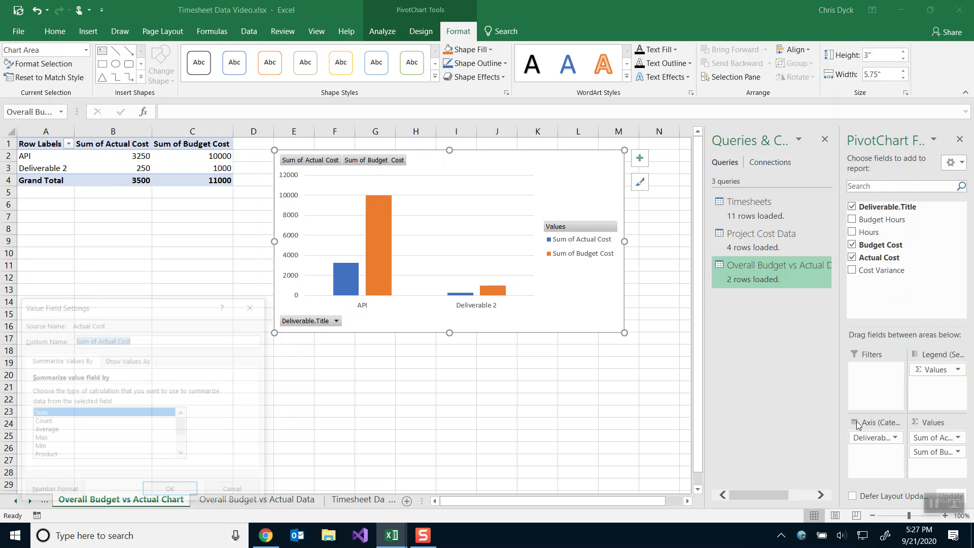
pyautogui.click(52, 492)
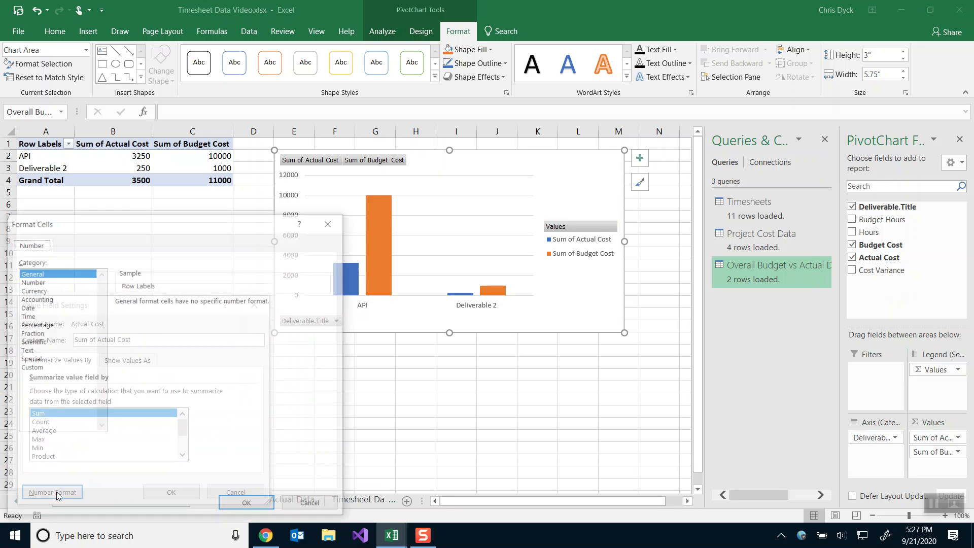
pyautogui.click(33, 299)
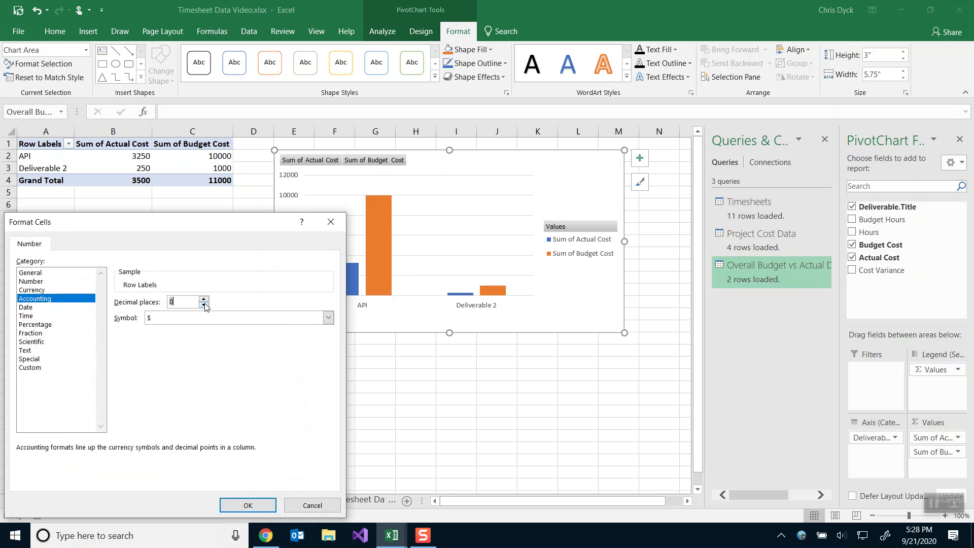
pyautogui.click(248, 505)
pyautogui.click(172, 492)
# Format Sum of Budget Cost as Accounting with 0 decimal places.
pyautogui.click(931, 453)
pyautogui.click(835, 437)
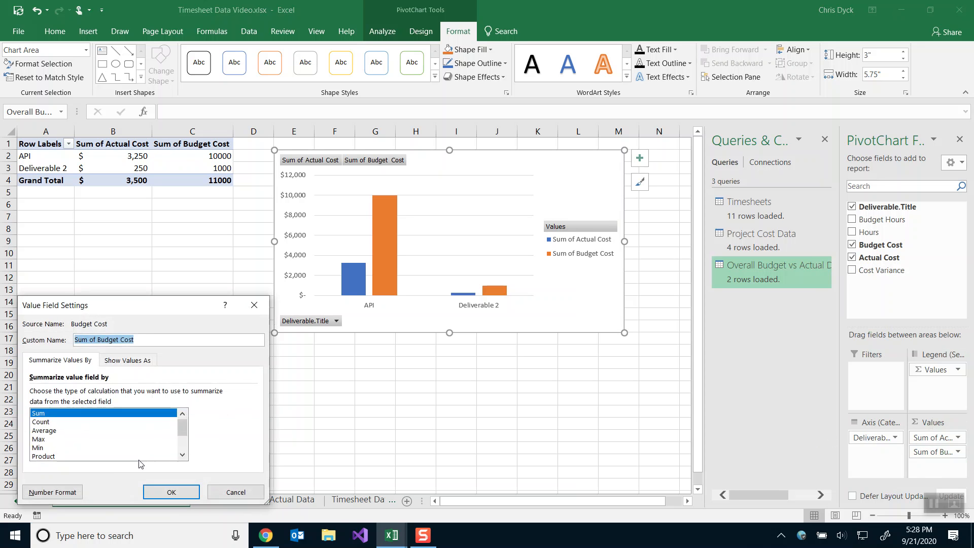
pyautogui.click(51, 490)
pyautogui.click(58, 299)
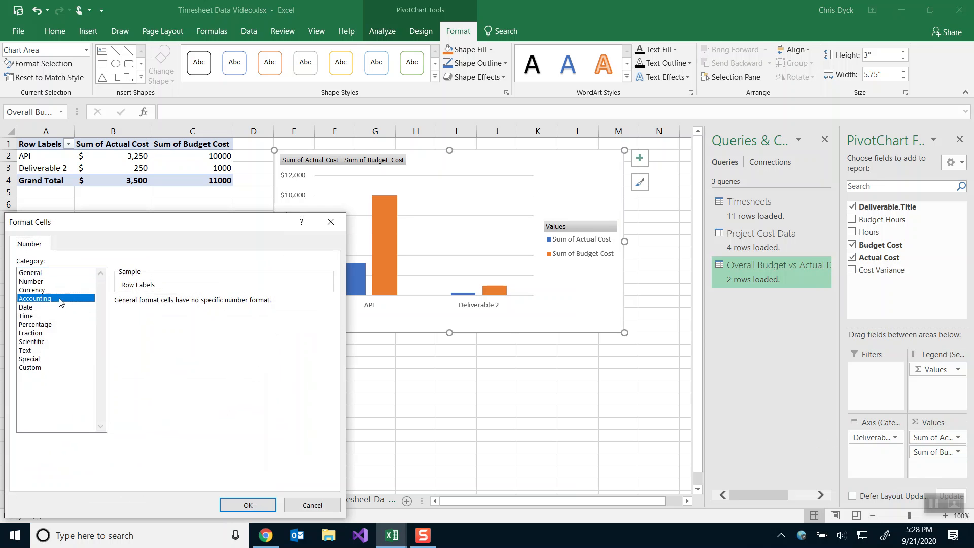
pyautogui.click(204, 304)
pyautogui.click(206, 306)
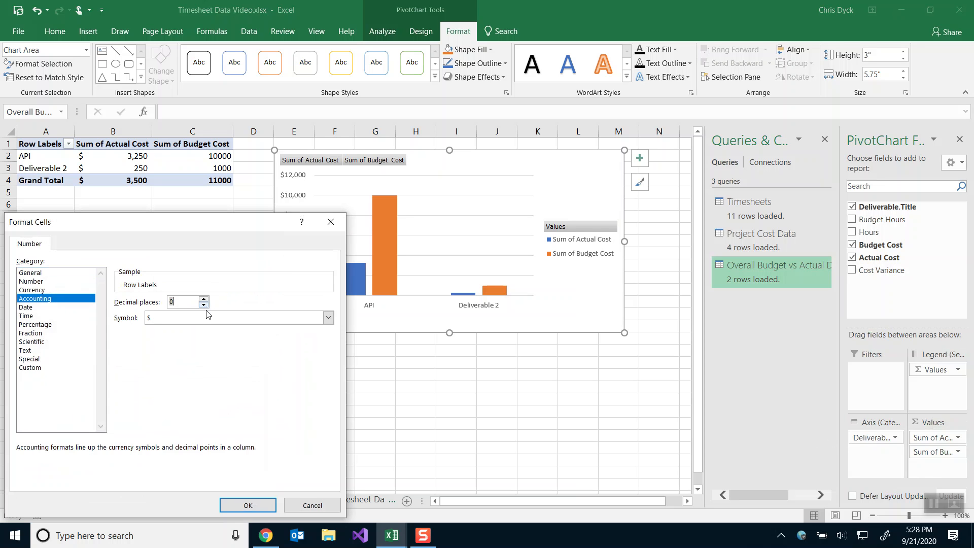
pyautogui.click(247, 504)
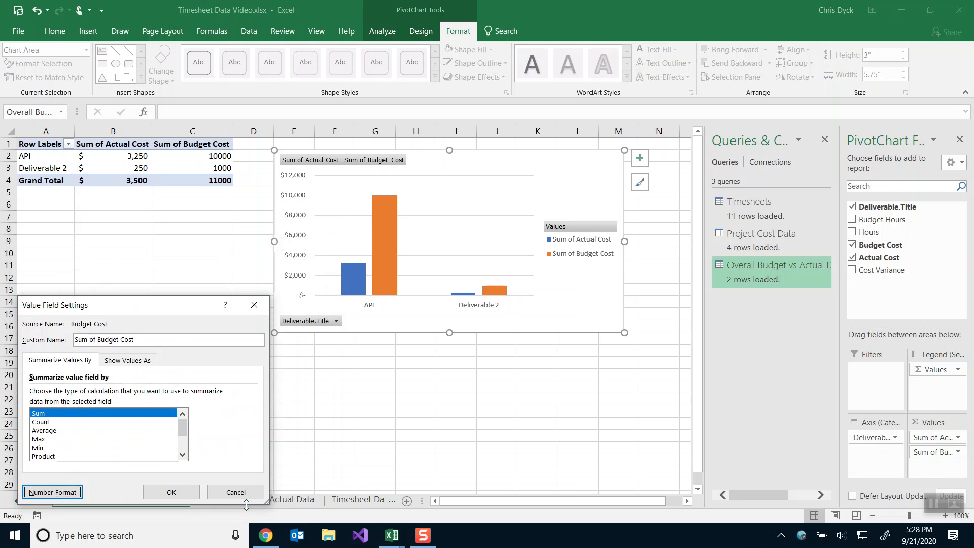
pyautogui.click(169, 491)
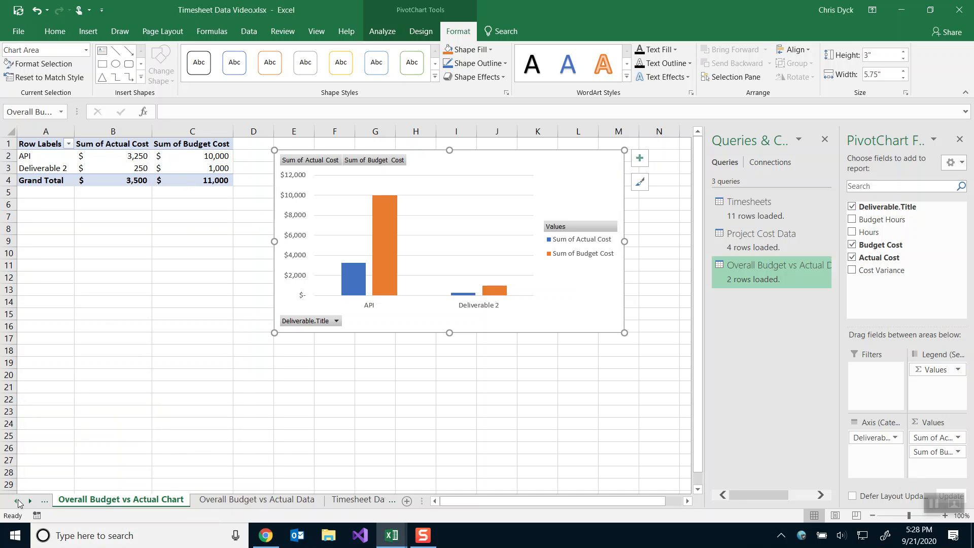
# Add the title 'Overall Budget vs Actual Chart' above the chart.
pyautogui.click(18, 501)
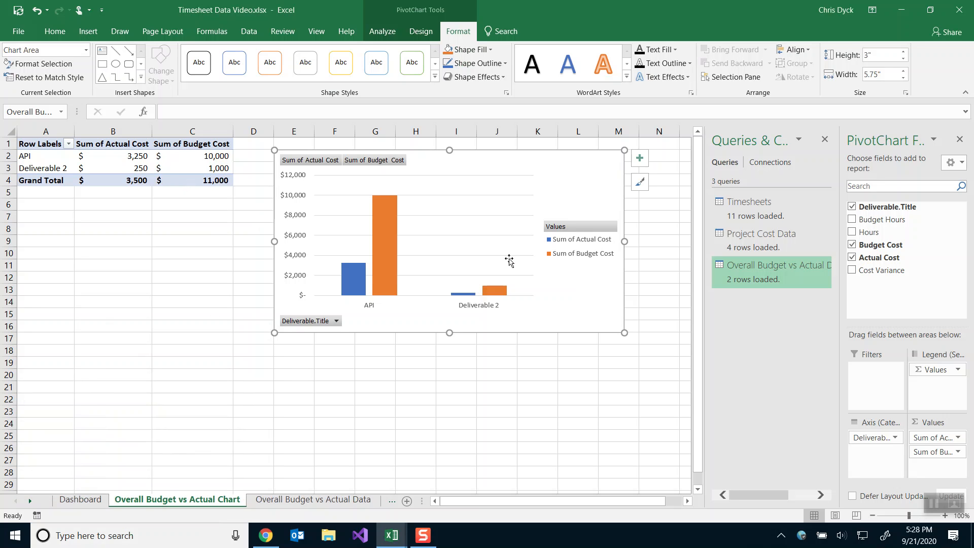
pyautogui.click(640, 158)
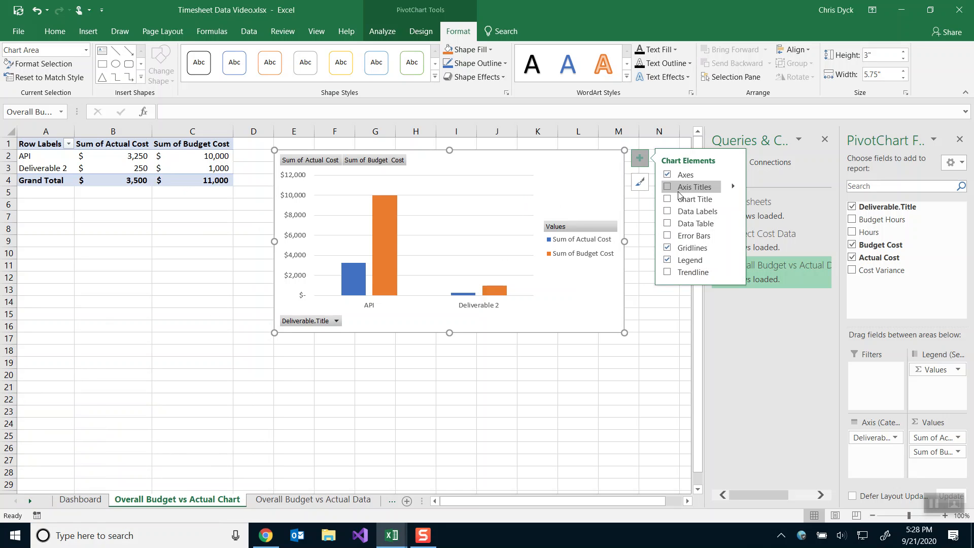
pyautogui.click(733, 199)
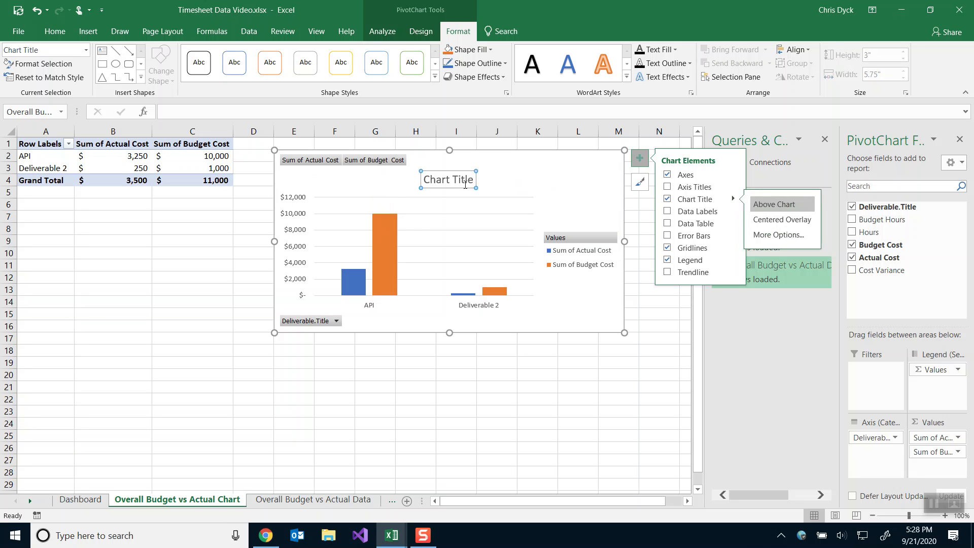
pyautogui.click(774, 204)
pyautogui.tripleClick(449, 183)
pyautogui.write('Overall Budget vs Actual Chart')
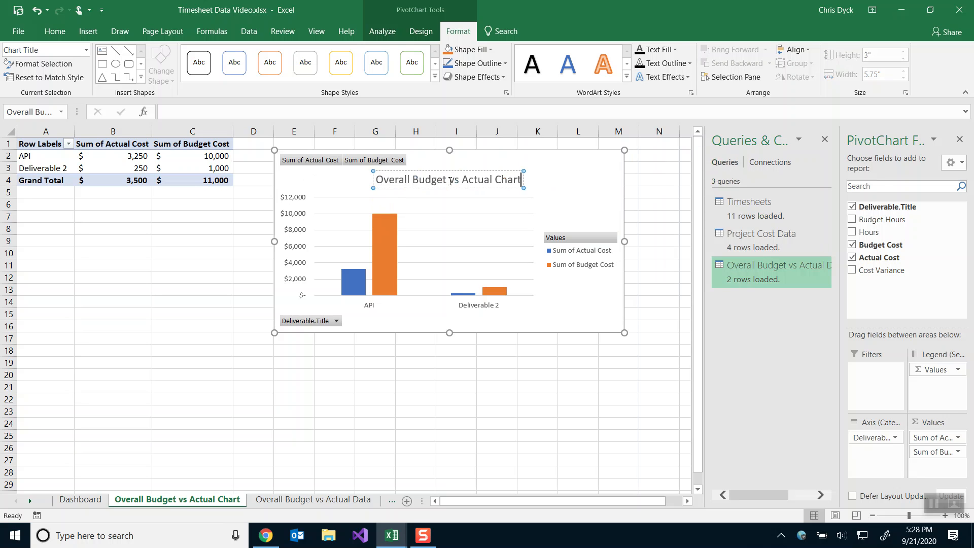
# Move the chart legend to the bottom.
pyautogui.click(596, 195)
pyautogui.click(638, 160)
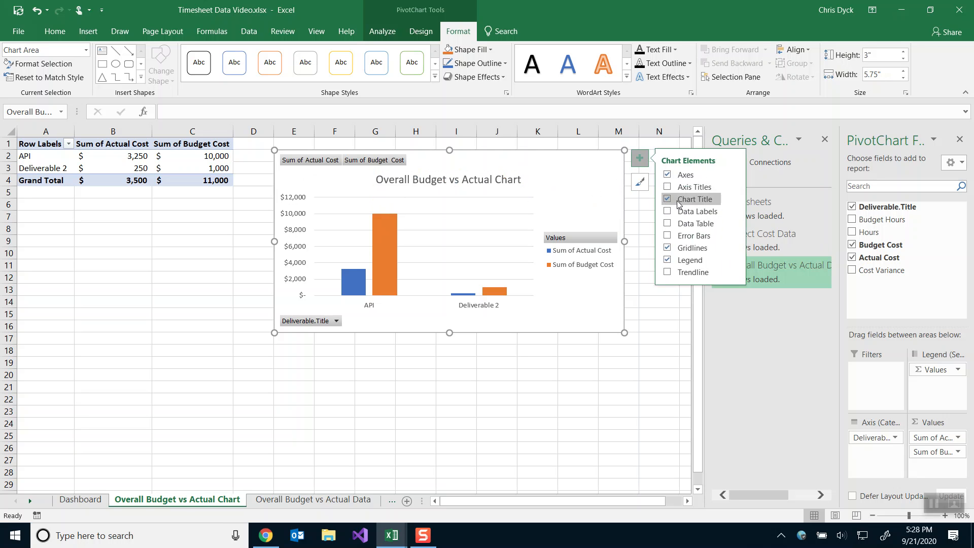
pyautogui.click(734, 260)
pyautogui.click(759, 310)
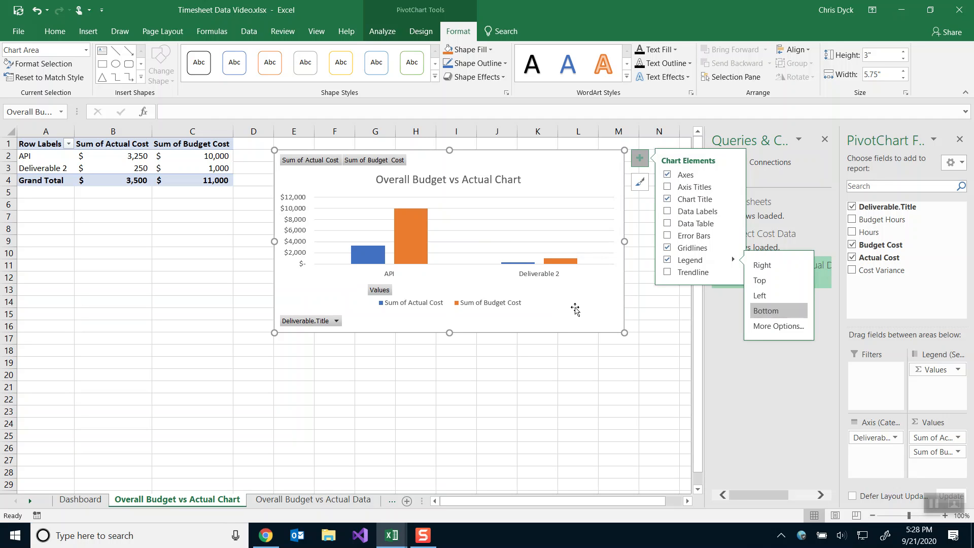
pyautogui.click(583, 258)
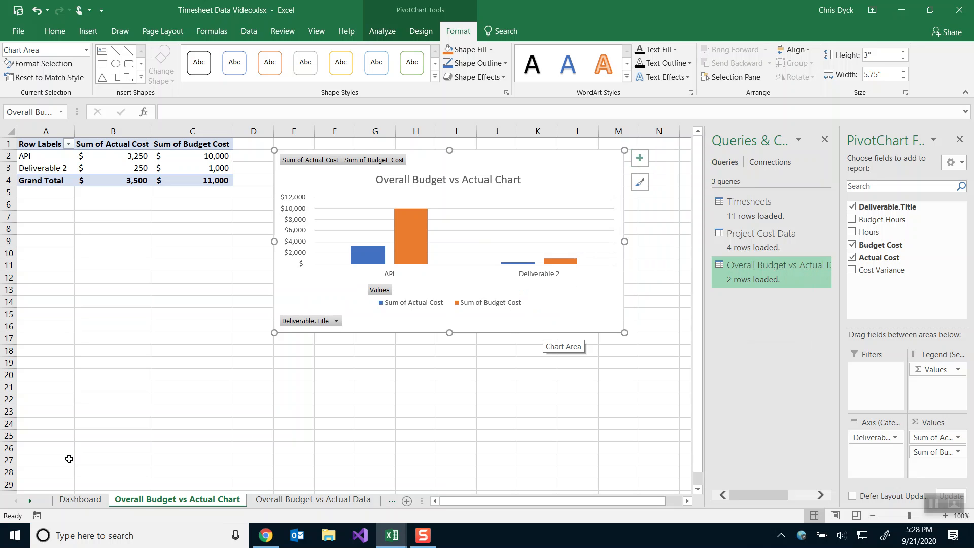
# Enter '2020F Project Dashboard' in cell A1 of the Dashboard sheet.
pyautogui.click(81, 500)
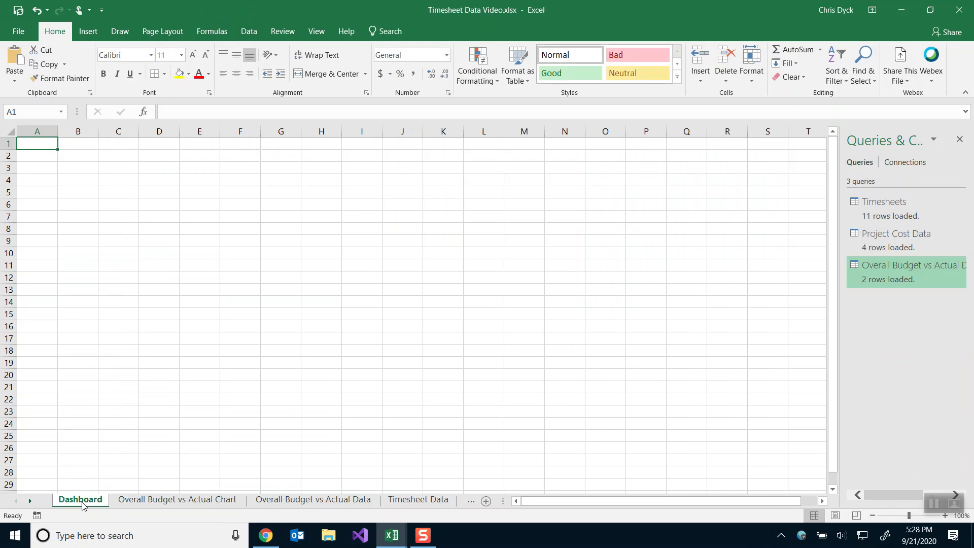
pyautogui.write('2020')
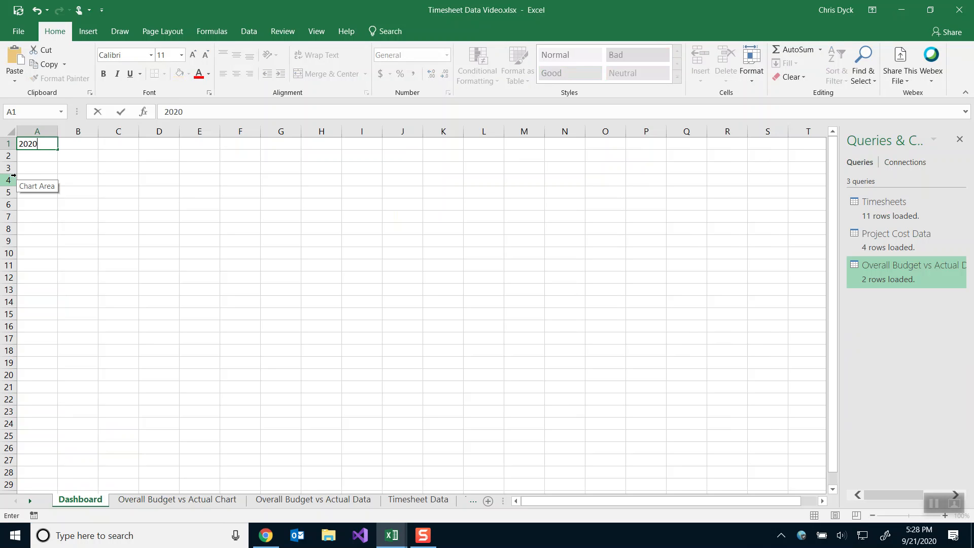
pyautogui.write('F Project Dashboard')
pyautogui.press('Return')
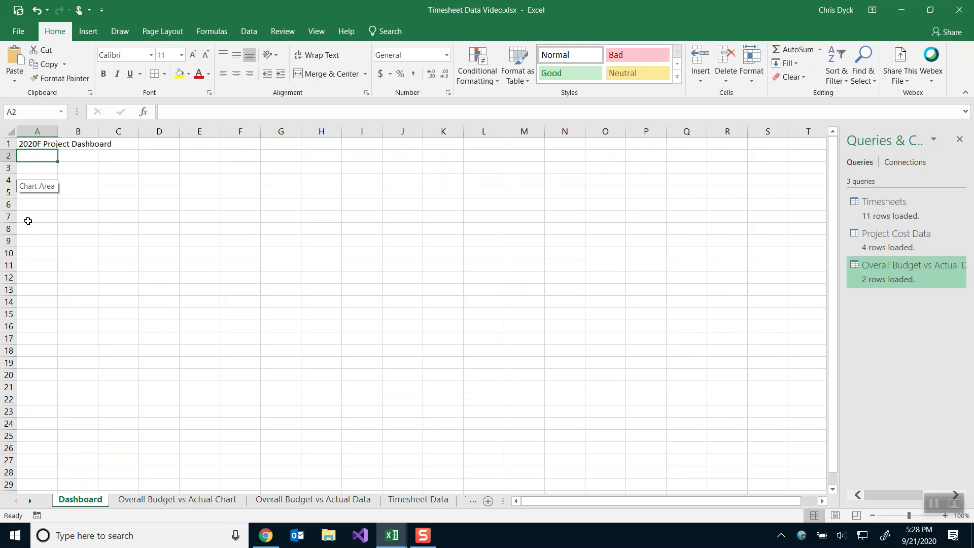
# Enlarge the heading to 28 pt, then return to the Overall Budget vs Actual Chart sheet.
pyautogui.click(51, 145)
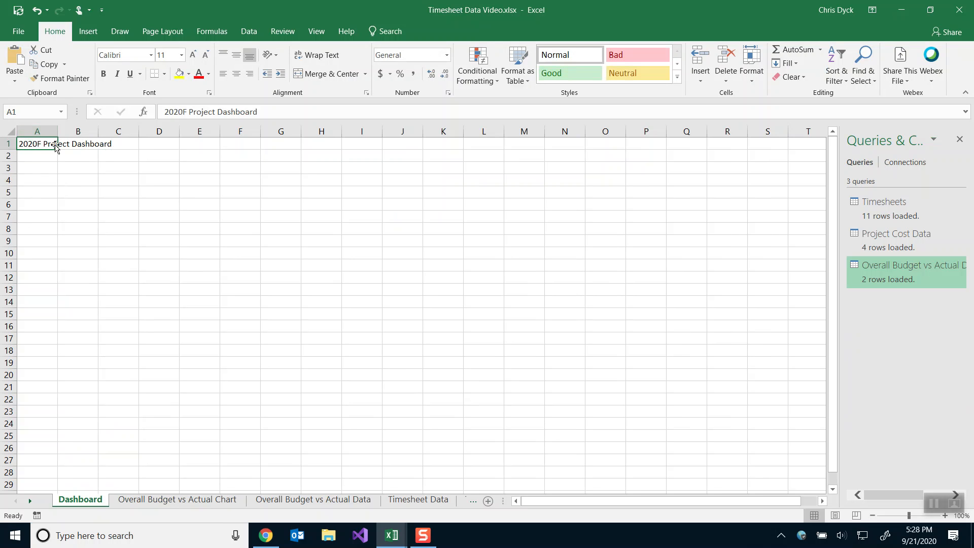
pyautogui.click(192, 55)
pyautogui.click(193, 55)
pyautogui.click(192, 54)
pyautogui.click(192, 55)
pyautogui.click(192, 55)
pyautogui.click(193, 54)
pyautogui.click(192, 54)
pyautogui.click(192, 55)
pyautogui.click(193, 55)
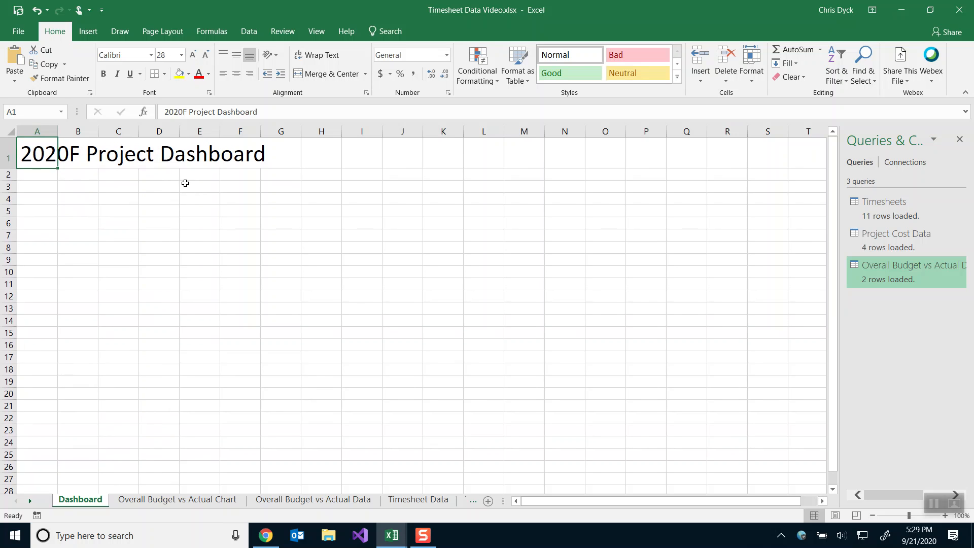
pyautogui.press('Return')
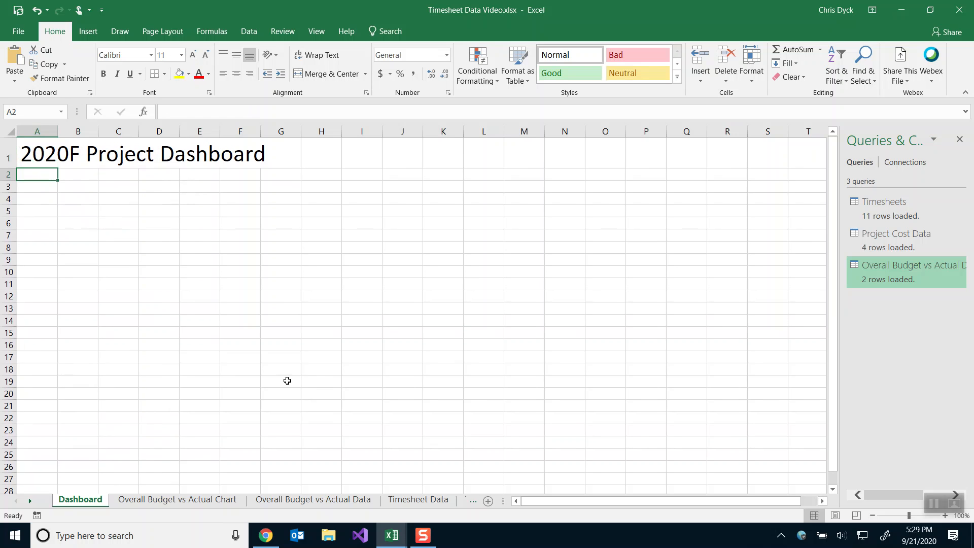
pyautogui.click(202, 499)
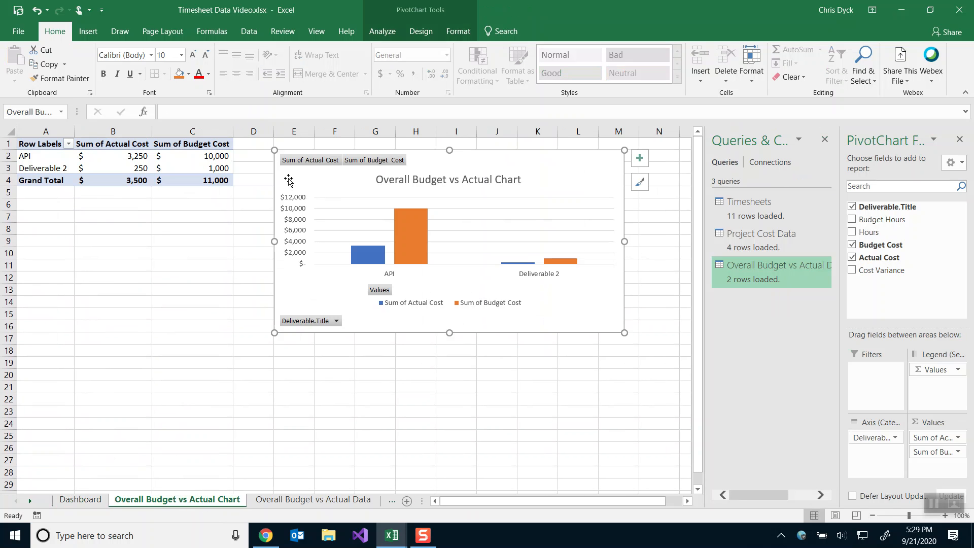
# Cut the Overall Budget vs Actual chart and paste it onto the Dashboard sheet below the heading.
pyautogui.press('Delete')
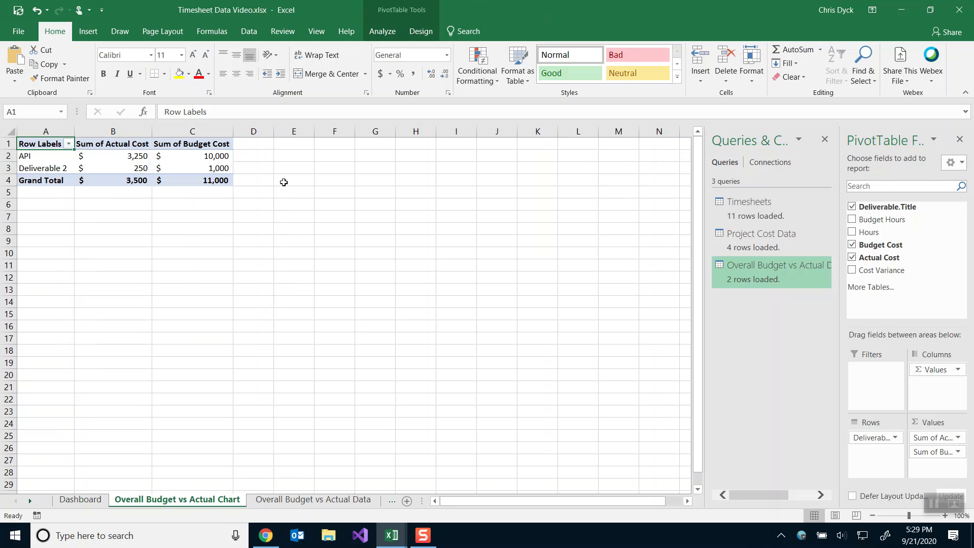
pyautogui.click(76, 501)
pyautogui.hotkey('ctrl', 'v')
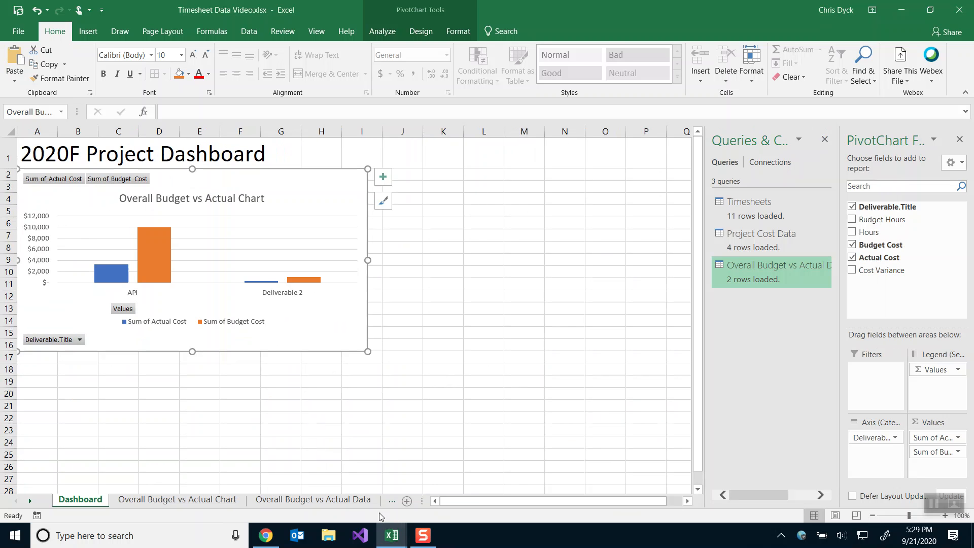
# Cut the chart from the Project Cost by Person Chart sheet and paste it at Dashboard cell J2.
pyautogui.rightClick(18, 501)
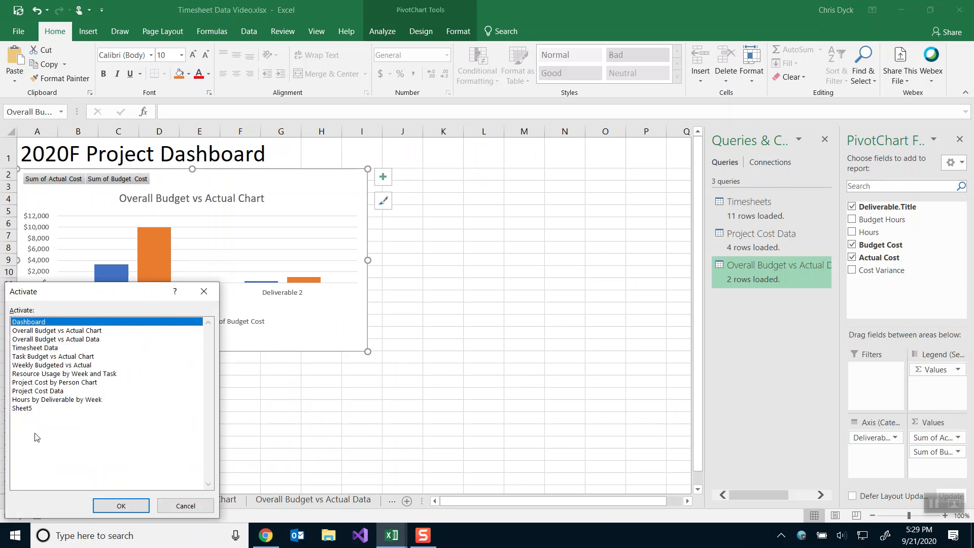
pyautogui.click(39, 383)
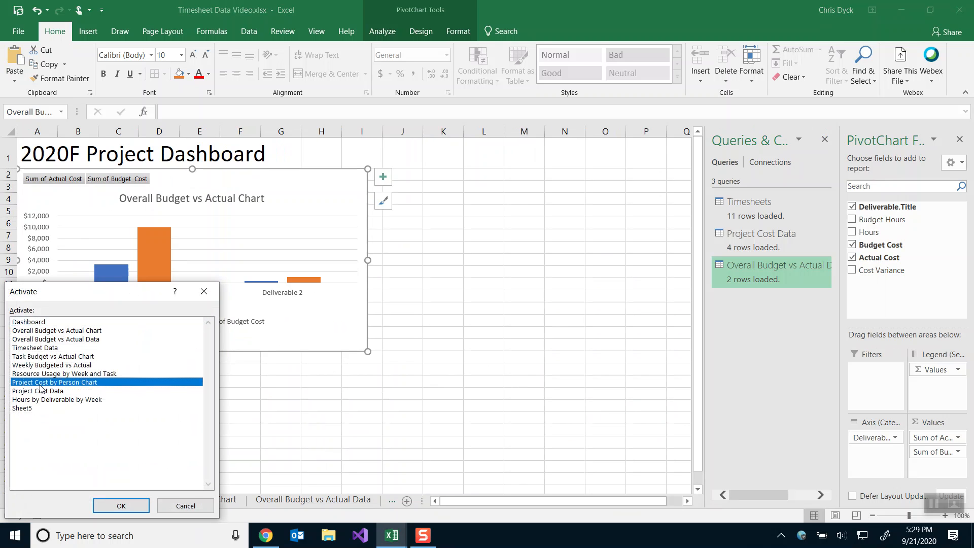
pyautogui.click(117, 512)
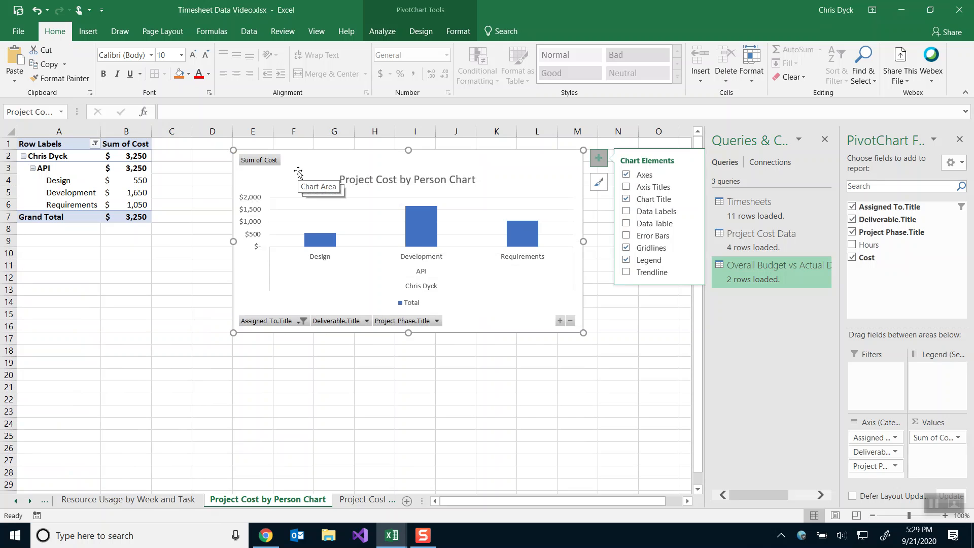
pyautogui.press('Delete')
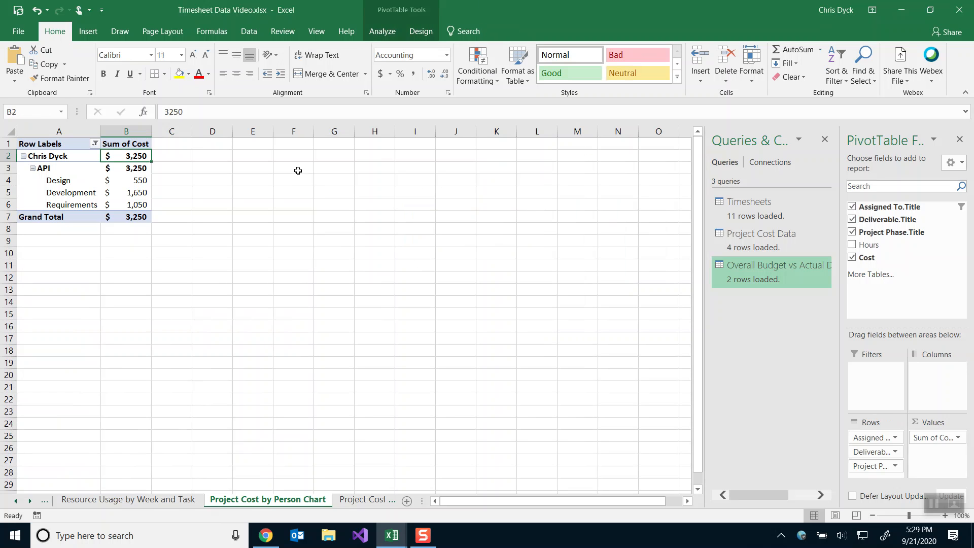
pyautogui.rightClick(15, 501)
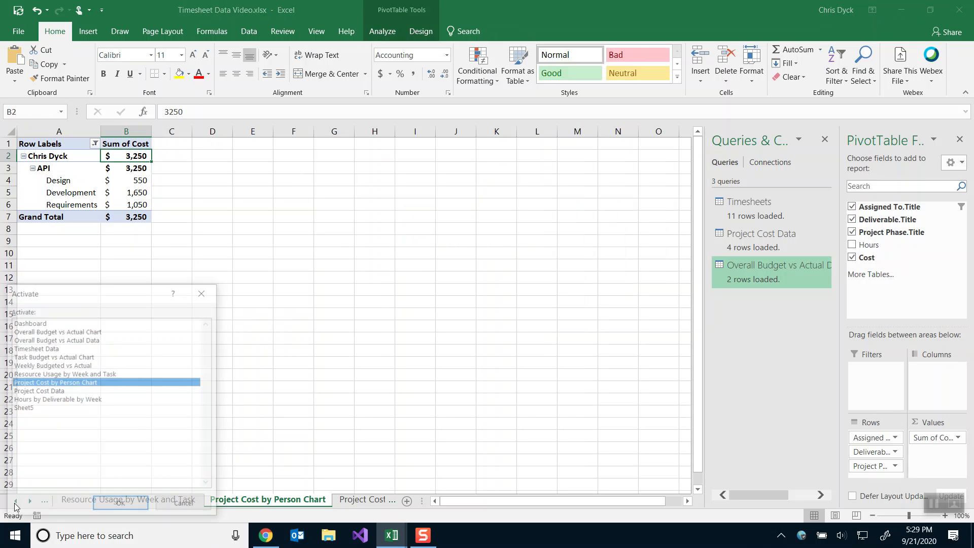
pyautogui.click(28, 322)
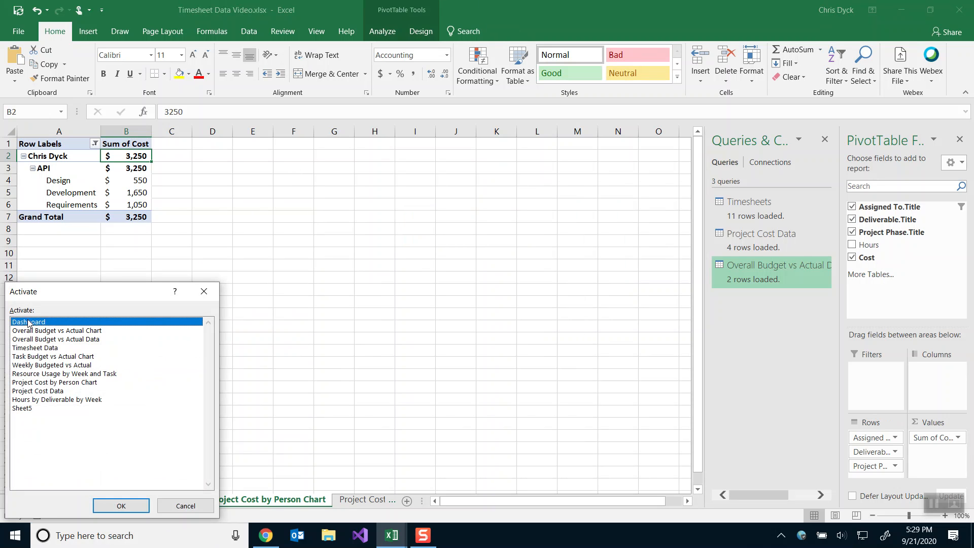
pyautogui.doubleClick(28, 322)
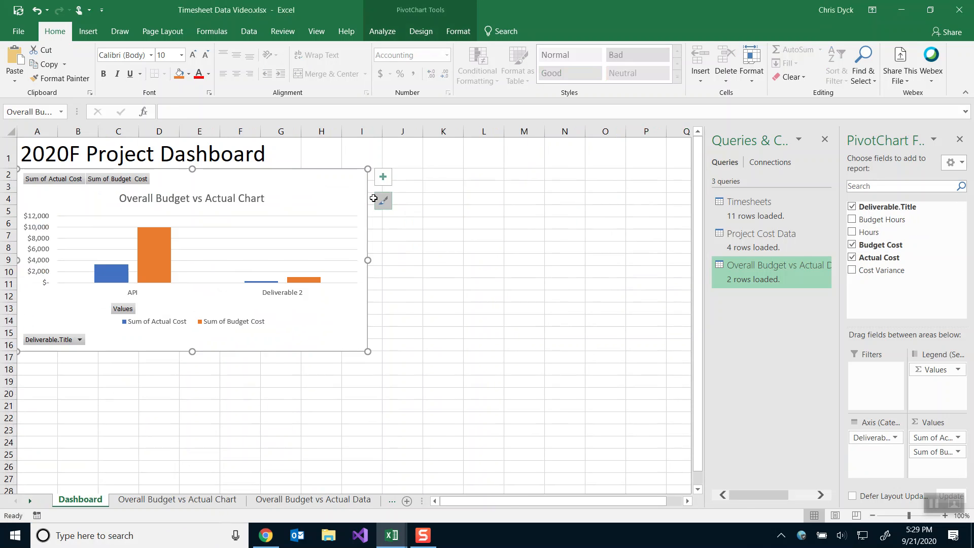
pyautogui.click(402, 175)
pyautogui.hotkey('ctrl', 'v')
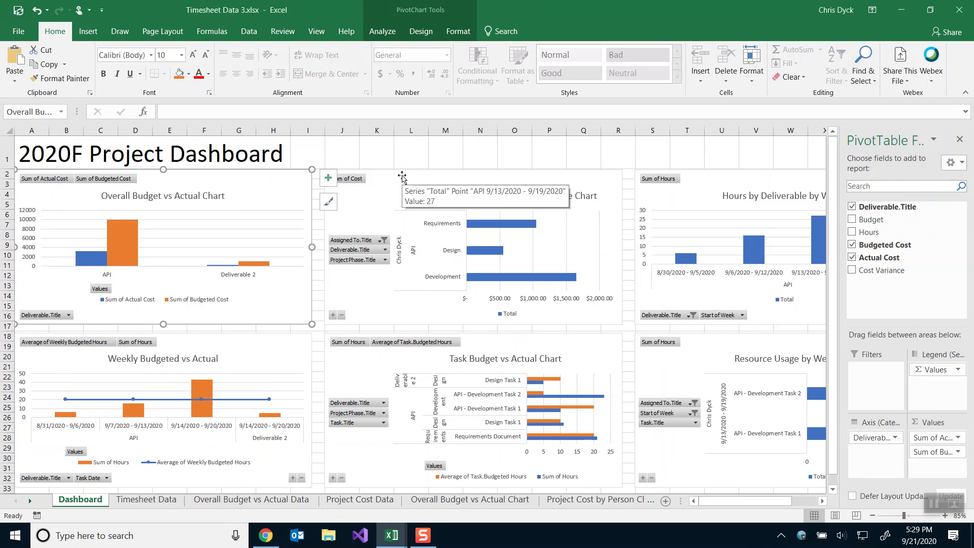
pyautogui.click(706, 195)
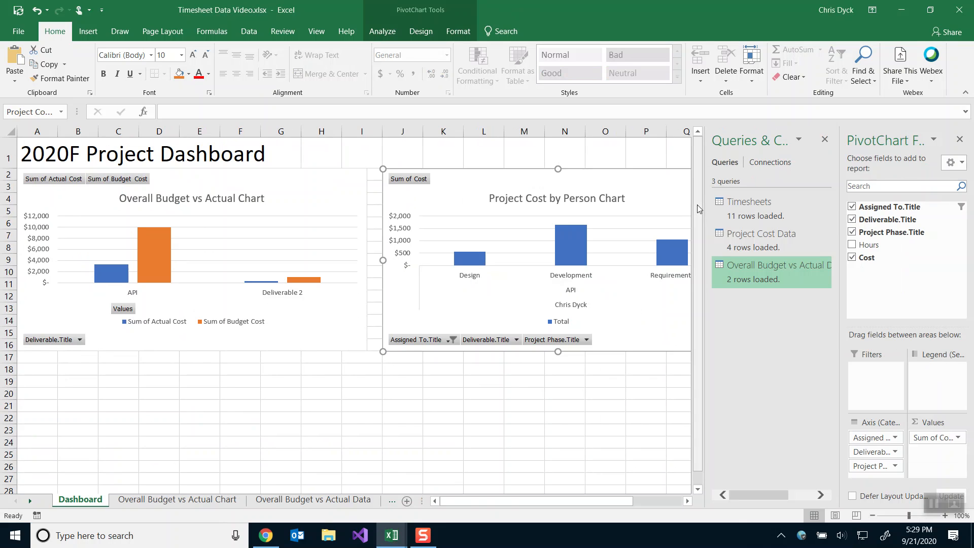
# Cut the chart from the Hours by Deliverable by Week sheet.
pyautogui.rightClick(21, 502)
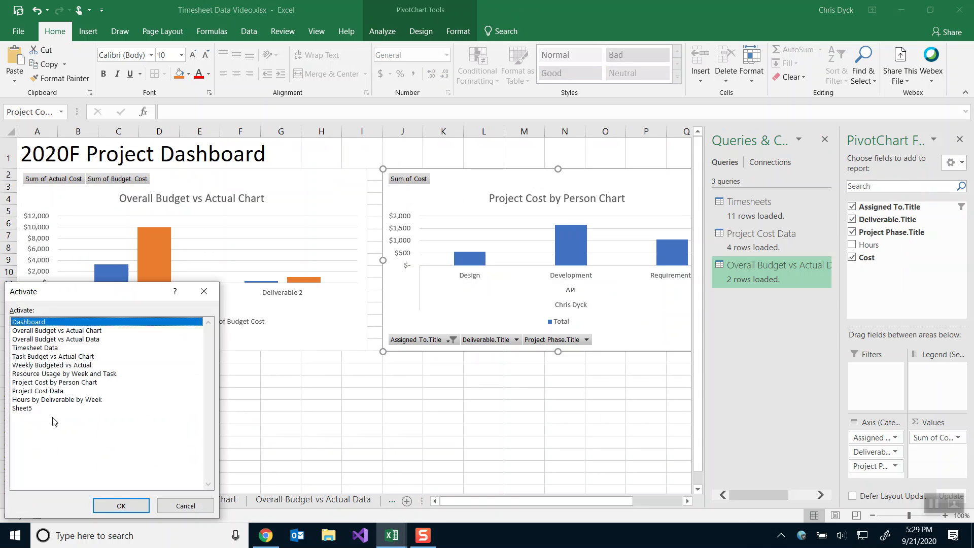
pyautogui.click(49, 399)
pyautogui.click(108, 505)
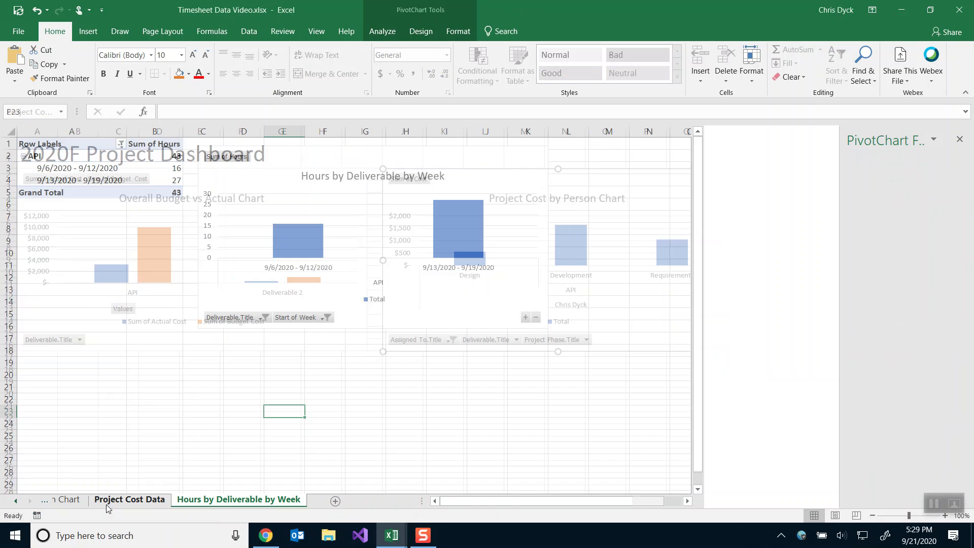
pyautogui.click(243, 167)
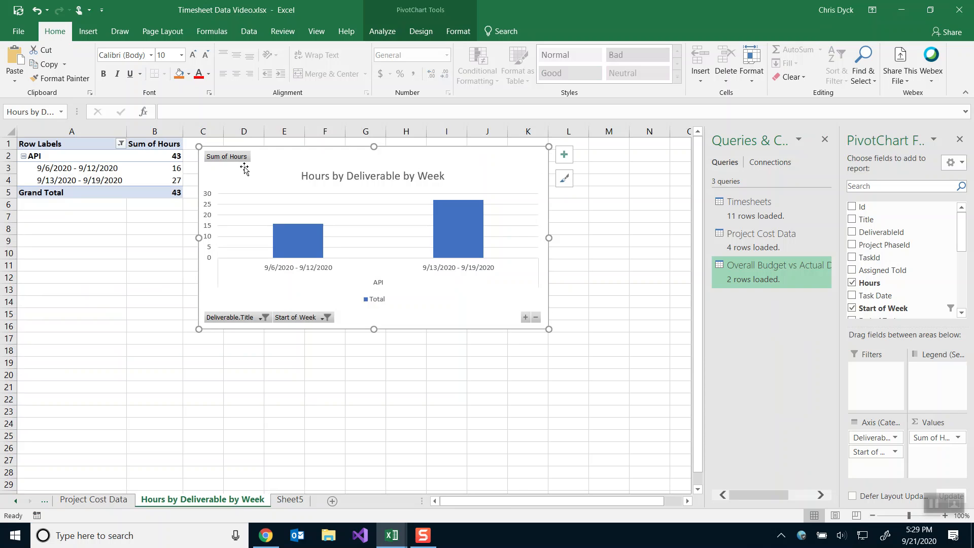
pyautogui.press('Delete')
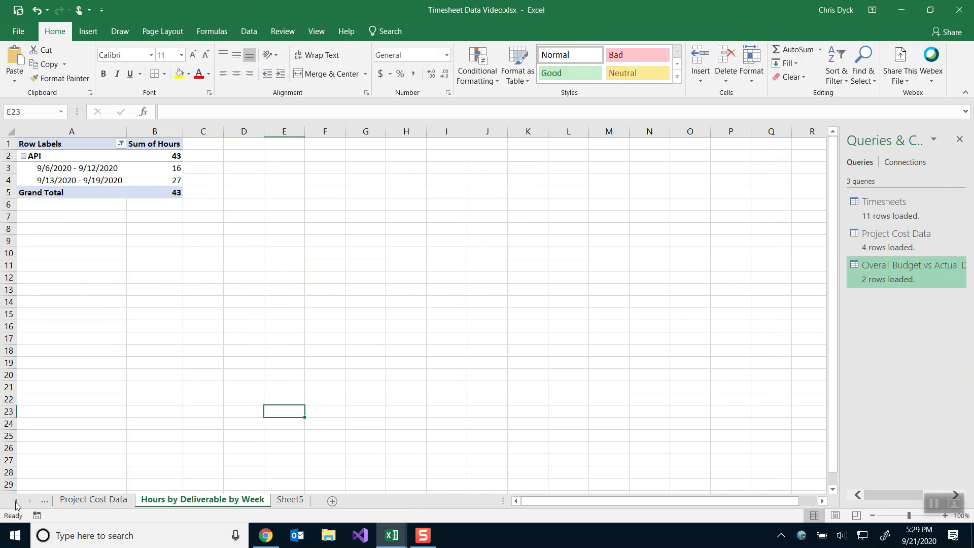
# Place the hours chart on the Dashboard beside the cost chart, then select cell A18.
pyautogui.rightClick(15, 503)
pyautogui.click(29, 321)
pyautogui.click(110, 507)
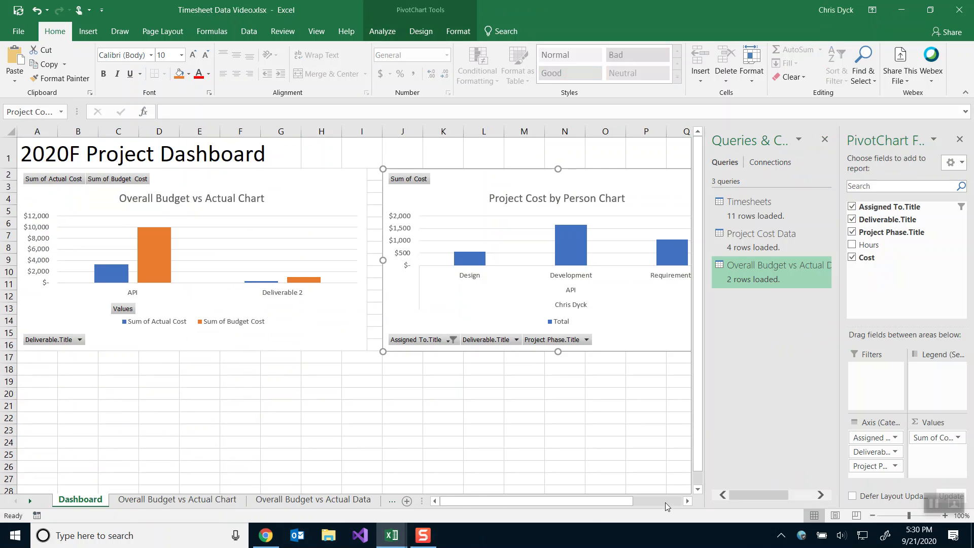
pyautogui.click(688, 501)
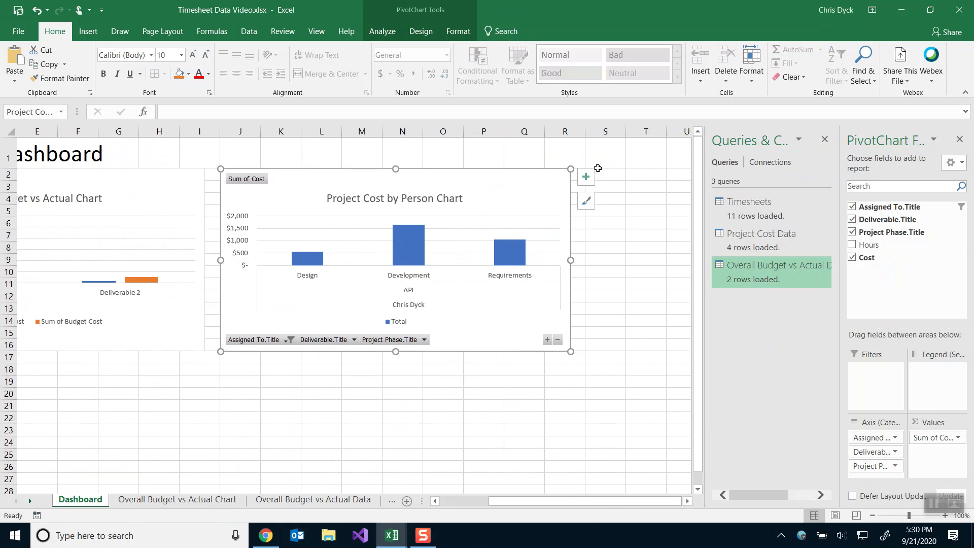
pyautogui.click(597, 168)
pyautogui.click(604, 177)
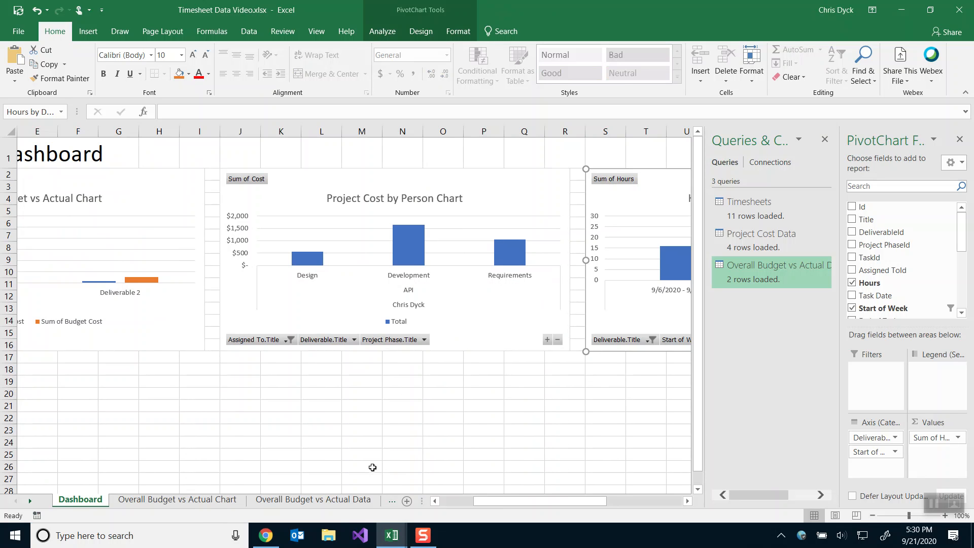
pyautogui.click(444, 505)
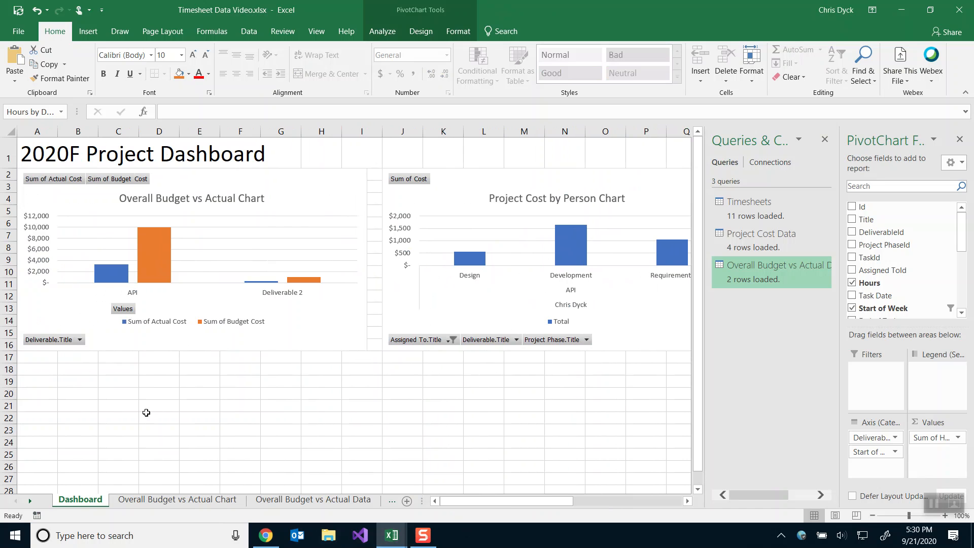
pyautogui.click(40, 371)
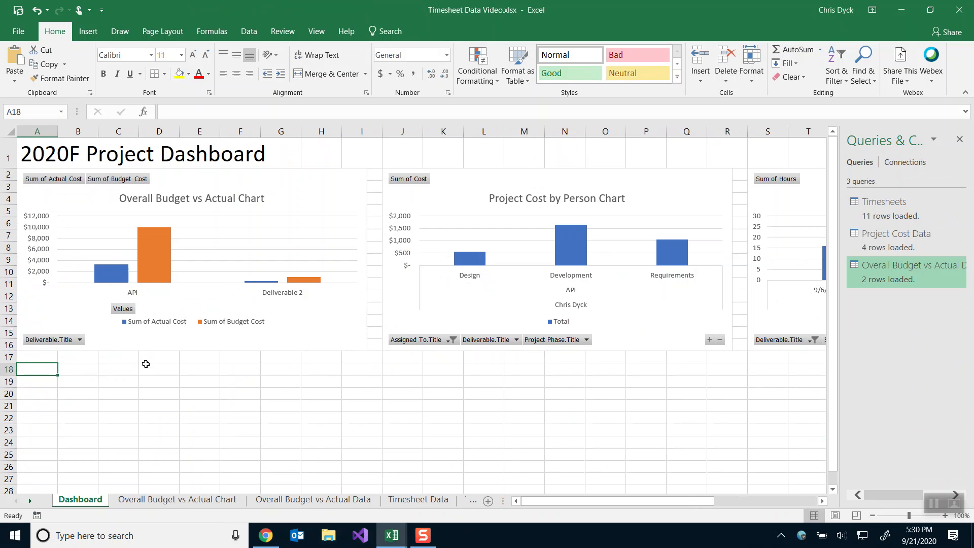
# Move the Weekly Budgeted vs Actual chart onto the Dashboard at cell A18.
pyautogui.rightClick(22, 501)
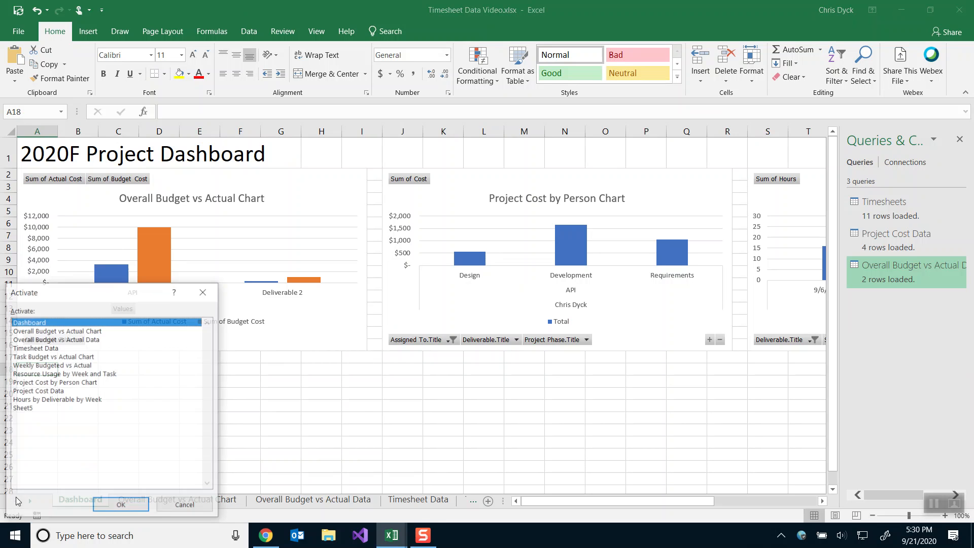
pyautogui.doubleClick(22, 364)
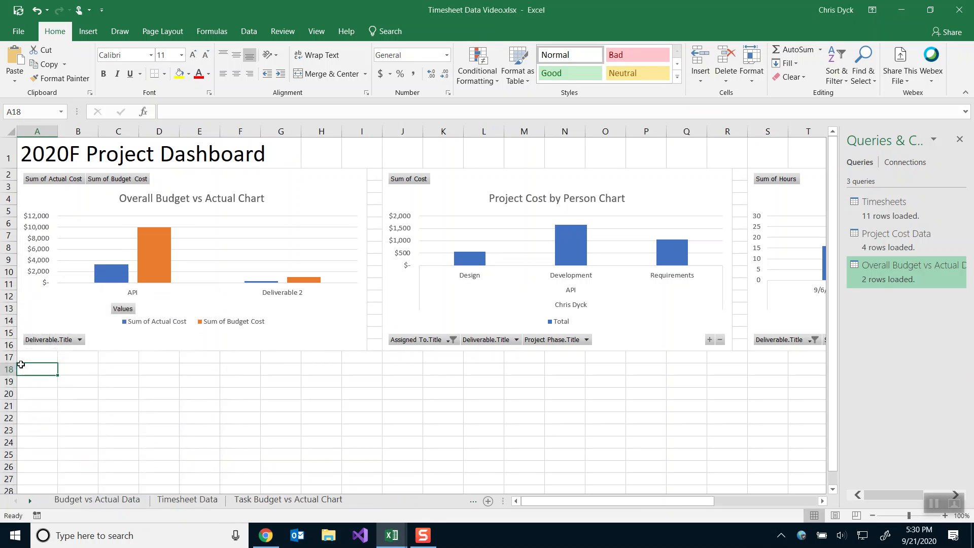
pyautogui.press('Delete')
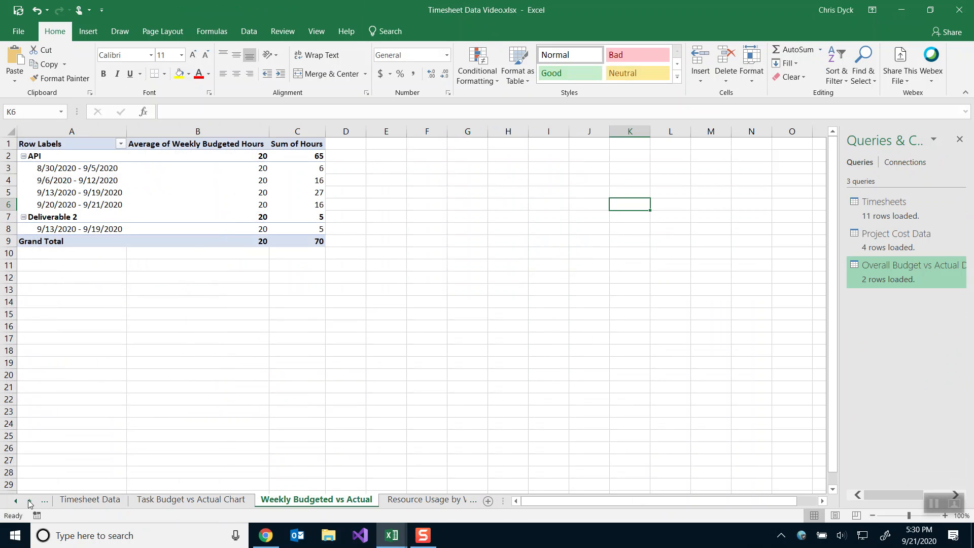
pyautogui.rightClick(29, 503)
pyautogui.doubleClick(33, 319)
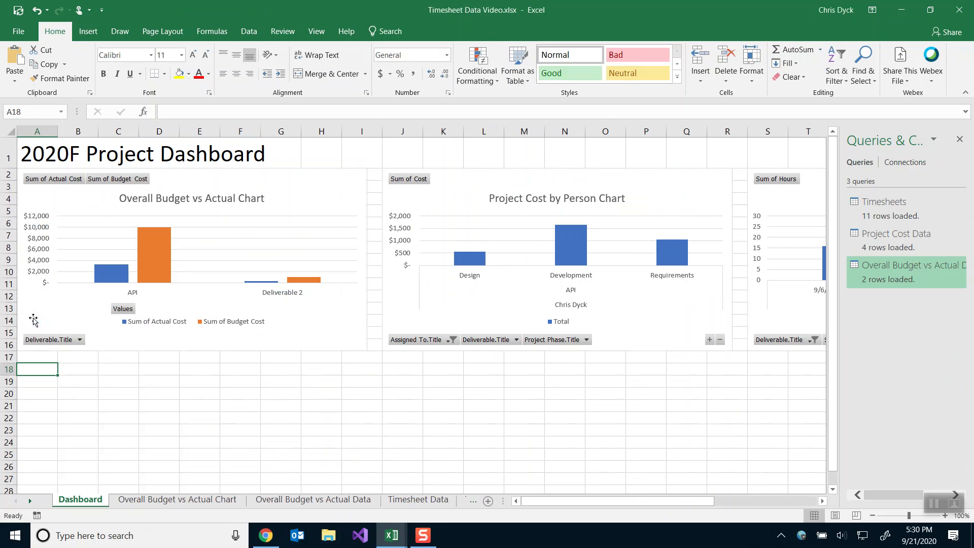
pyautogui.hotkey('ctrl', 'v')
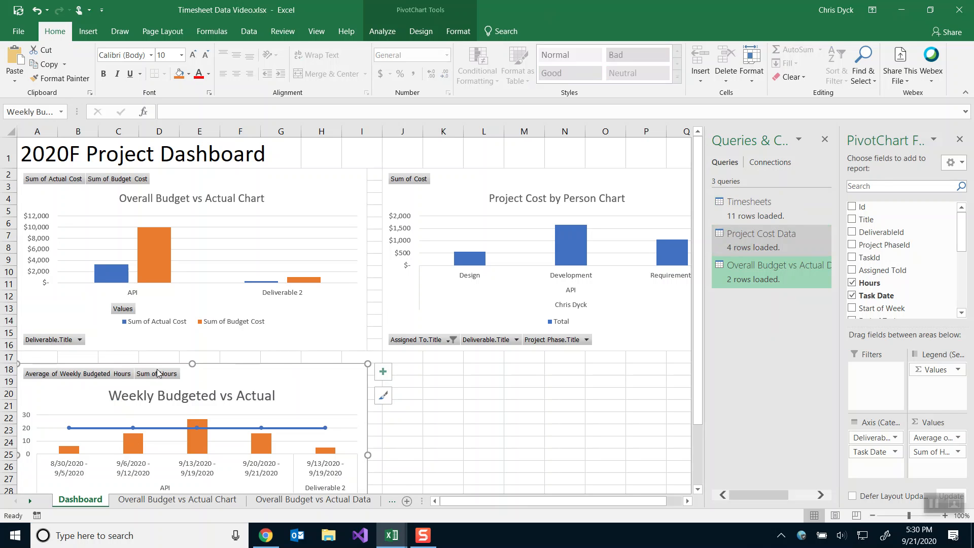
# Check the weekly chart's size settings in Format Chart Area.
pyautogui.rightClick(312, 376)
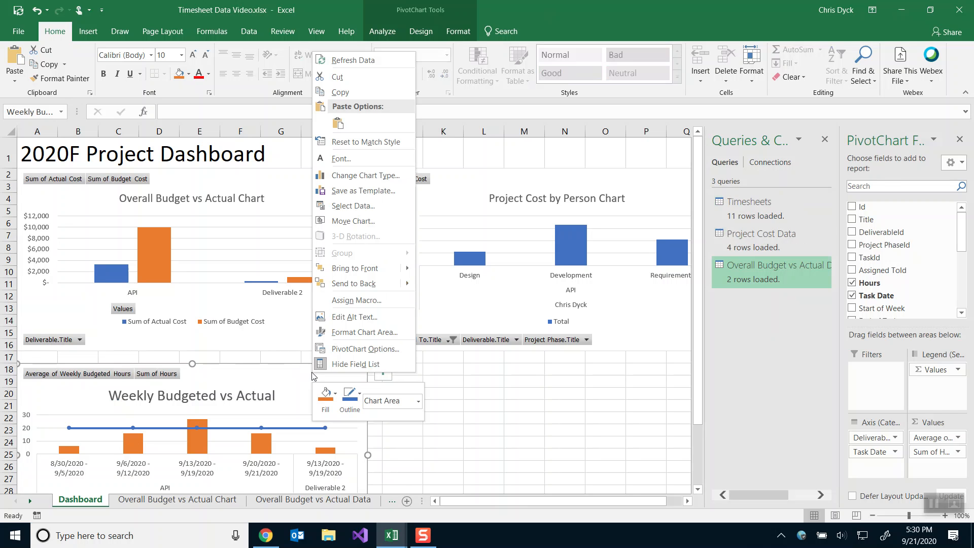
pyautogui.click(350, 332)
pyautogui.click(859, 182)
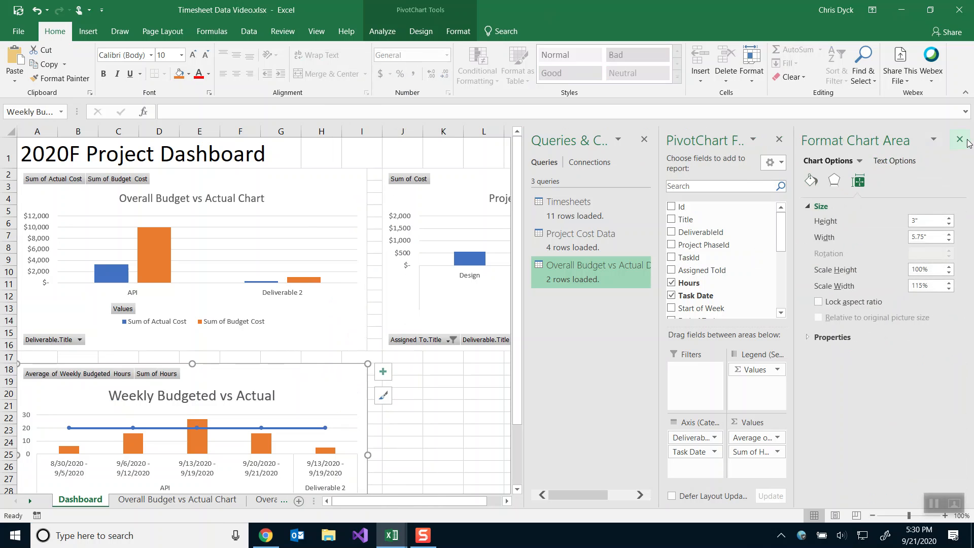
pyautogui.click(960, 139)
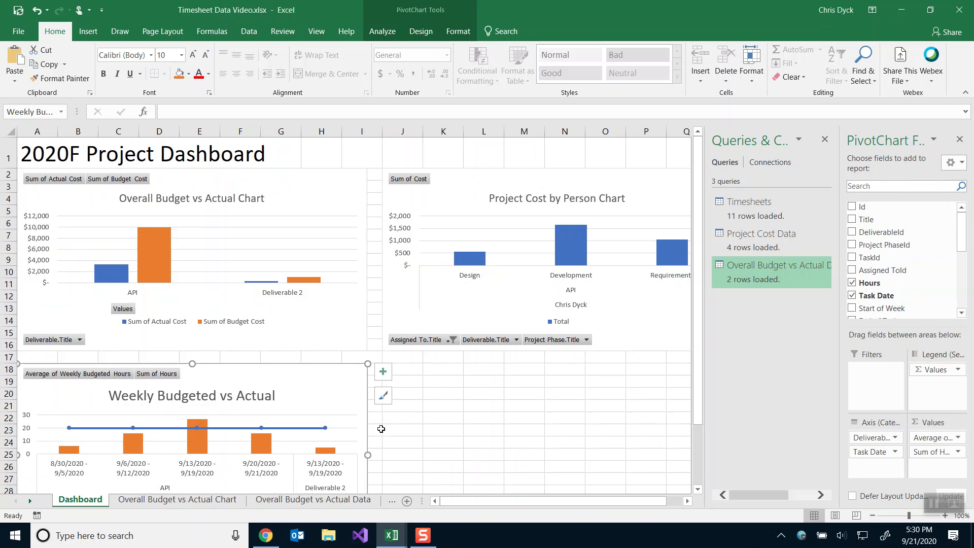
# Move the Task Budget vs Actual chart onto the Dashboard at cell J18.
pyautogui.rightClick(77, 502)
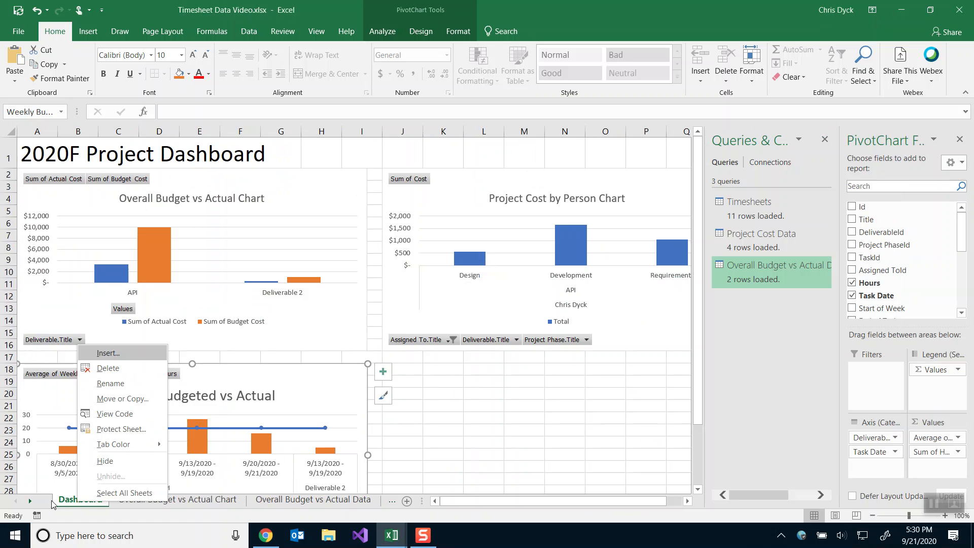
pyautogui.rightClick(15, 501)
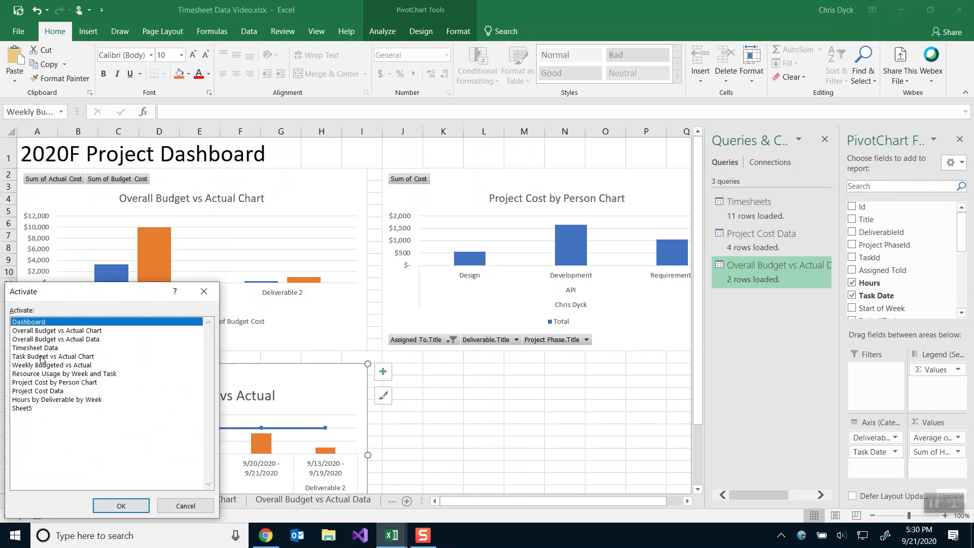
pyautogui.doubleClick(42, 357)
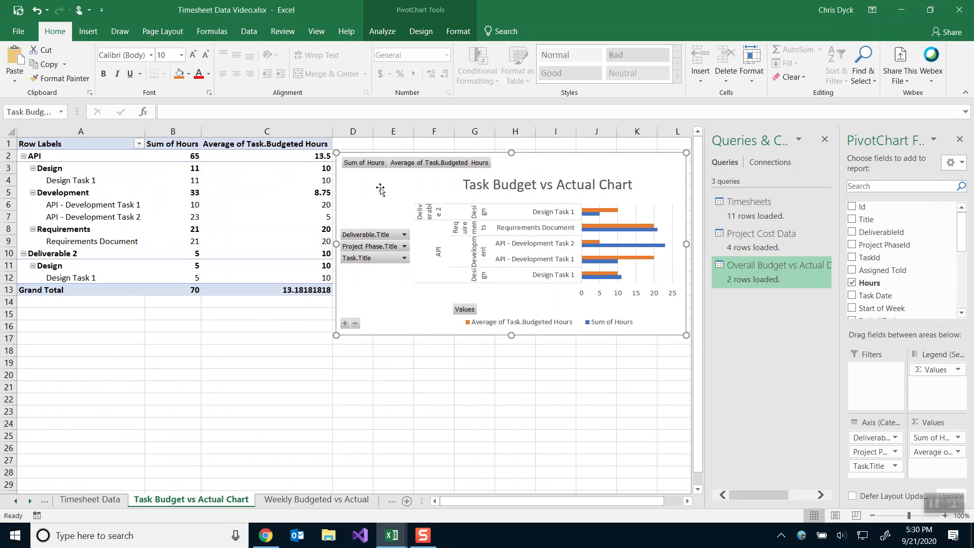
pyautogui.press('Delete')
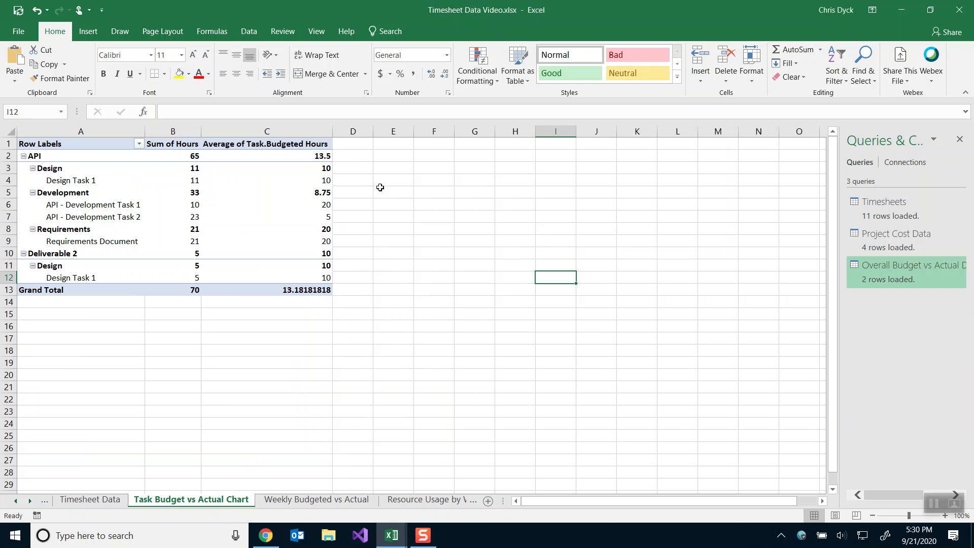
pyautogui.rightClick(18, 504)
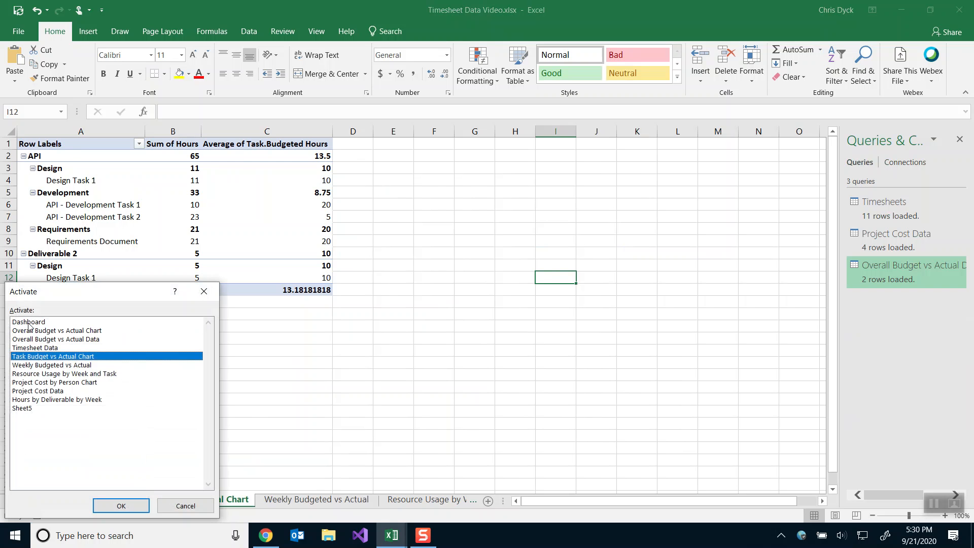
pyautogui.doubleClick(29, 322)
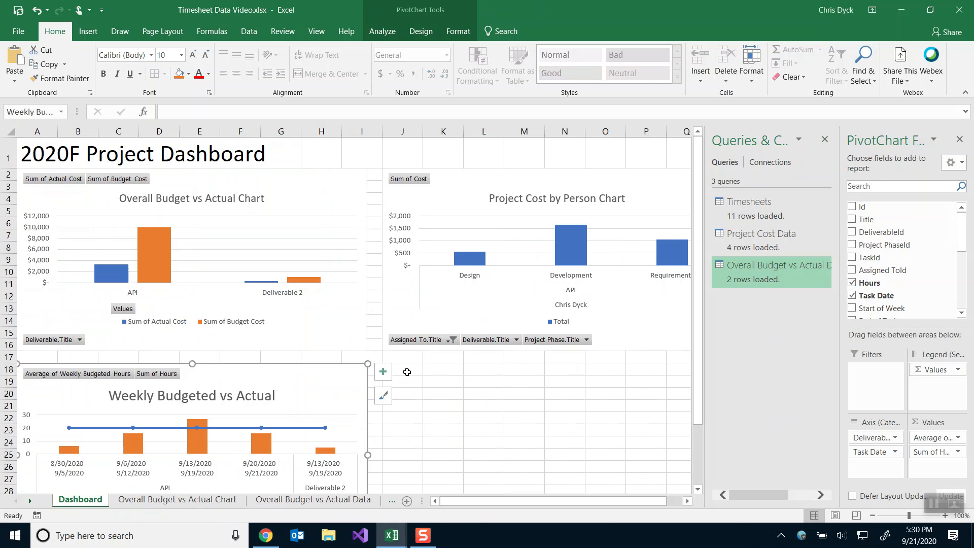
pyautogui.click(407, 372)
pyautogui.hotkey('ctrl', 'v')
pyautogui.moveTo(527, 496); pyautogui.dragTo(594, 504)
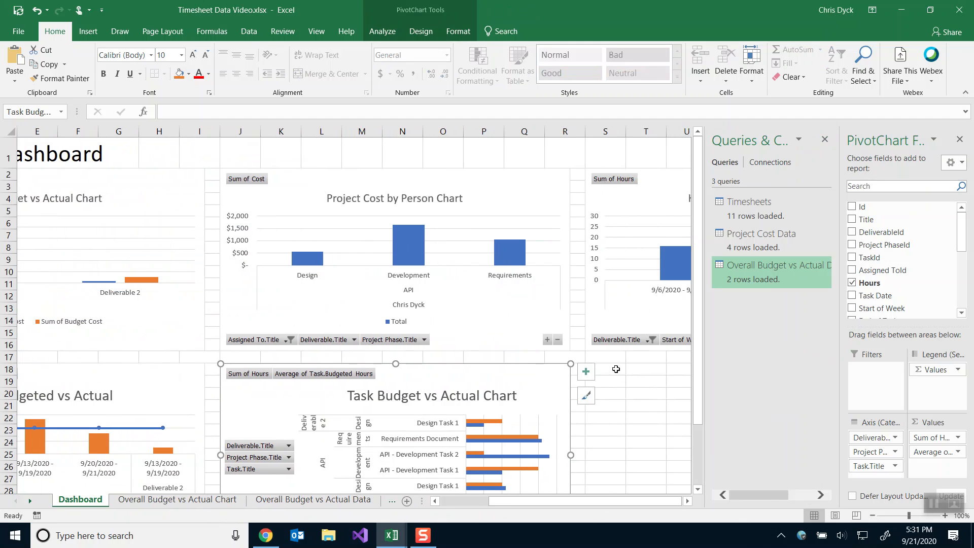
pyautogui.click(615, 369)
# Move the Resource Usage by Week and Task chart onto the Dashboard at S18.
pyautogui.rightClick(14, 502)
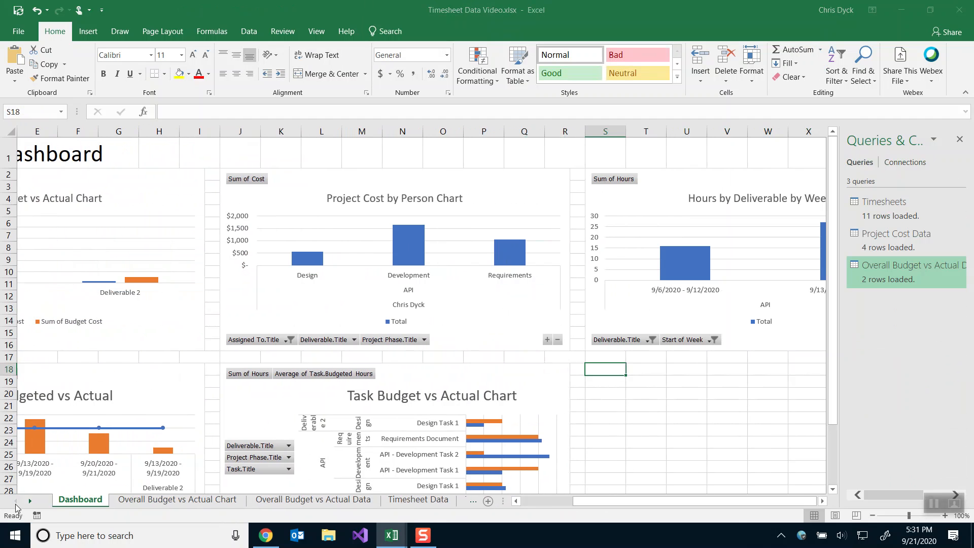
pyautogui.click(165, 505)
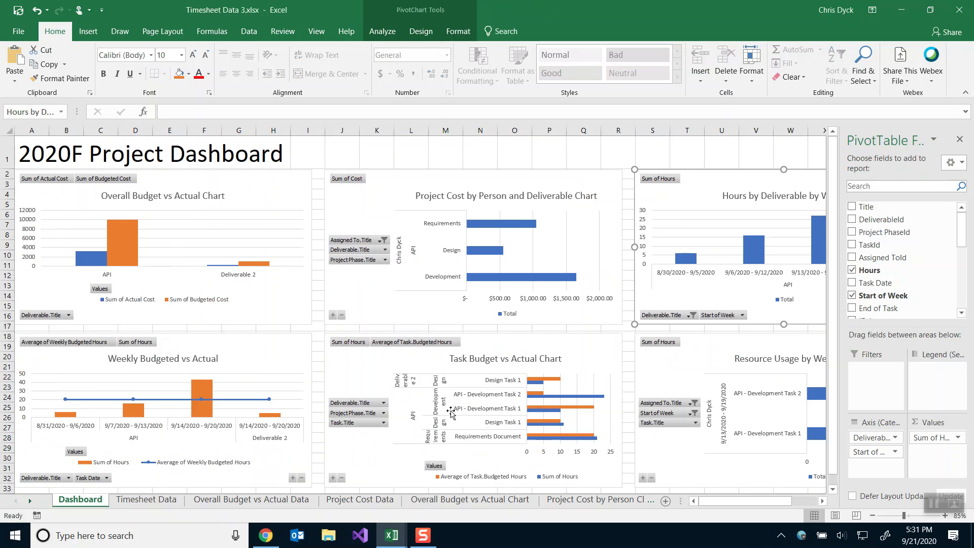
pyautogui.hotkey('alt', 'Tab')
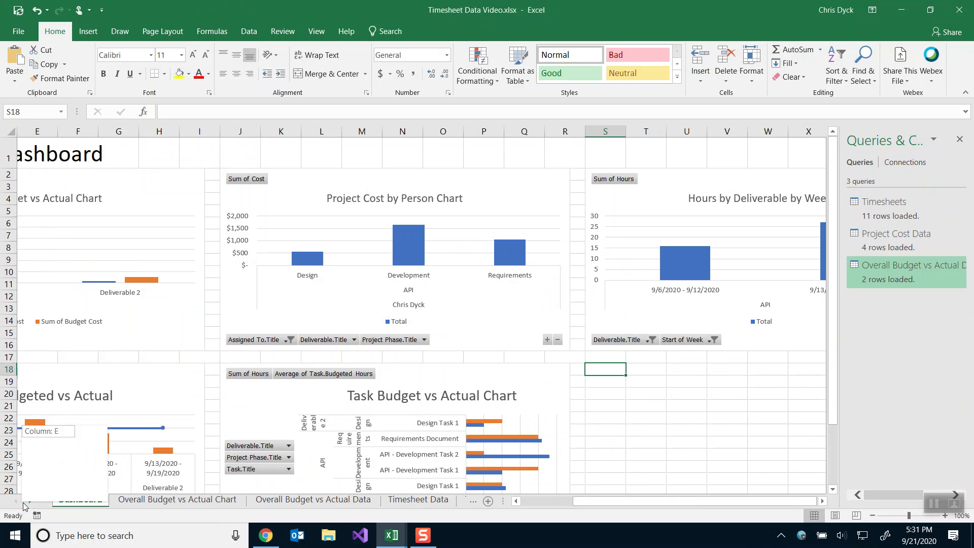
pyautogui.rightClick(28, 502)
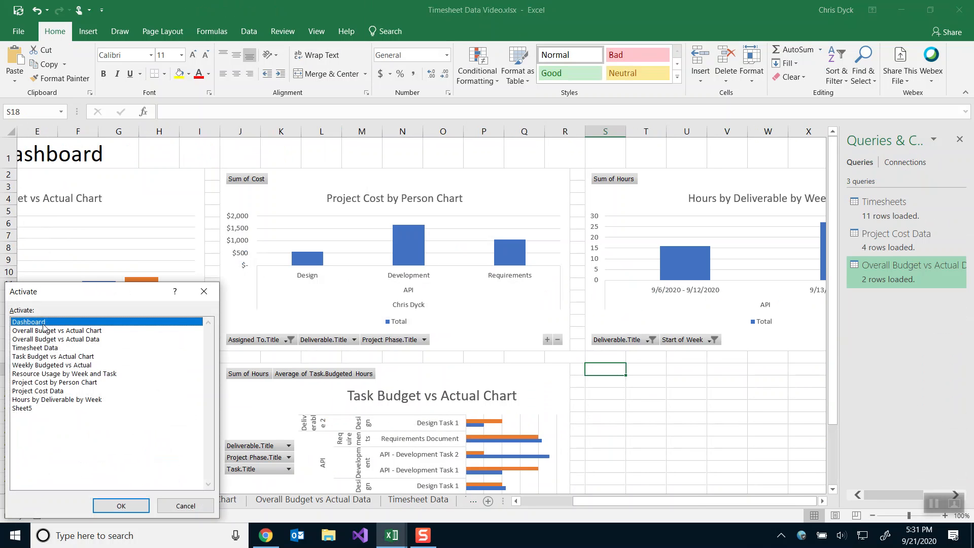
pyautogui.doubleClick(45, 376)
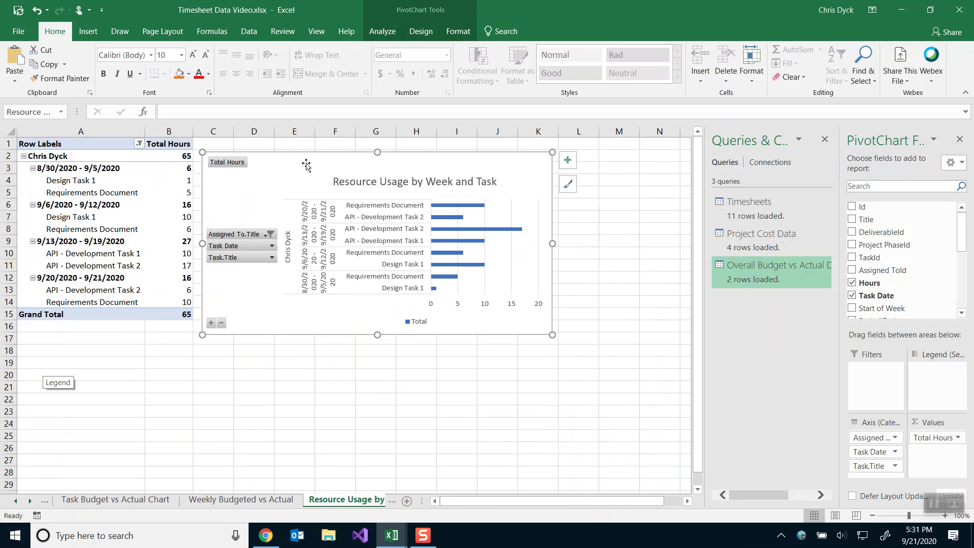
pyautogui.press('Delete')
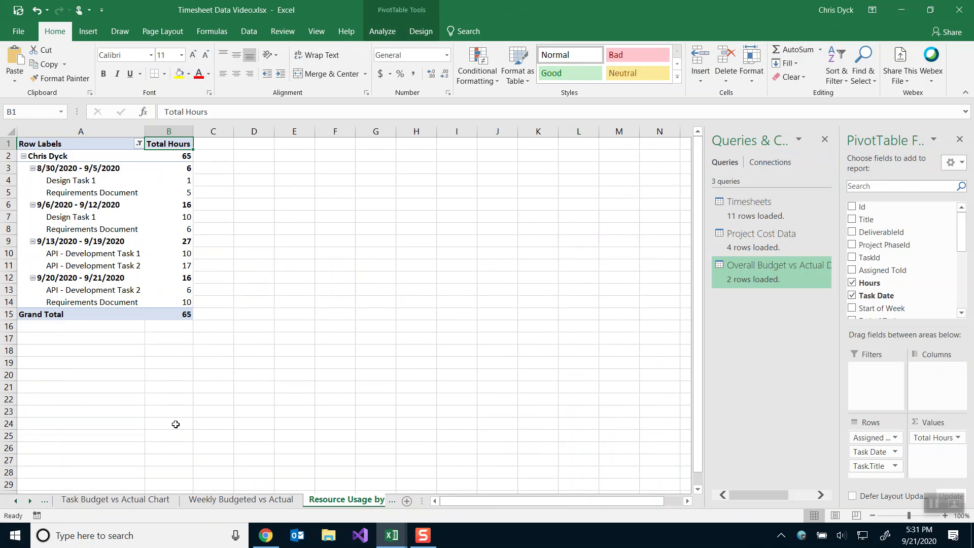
pyautogui.rightClick(19, 503)
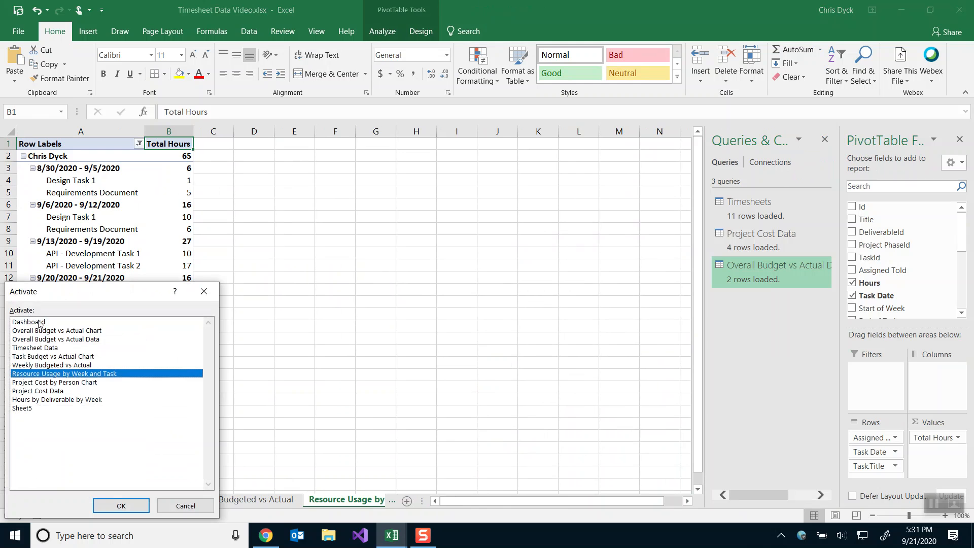
pyautogui.doubleClick(39, 323)
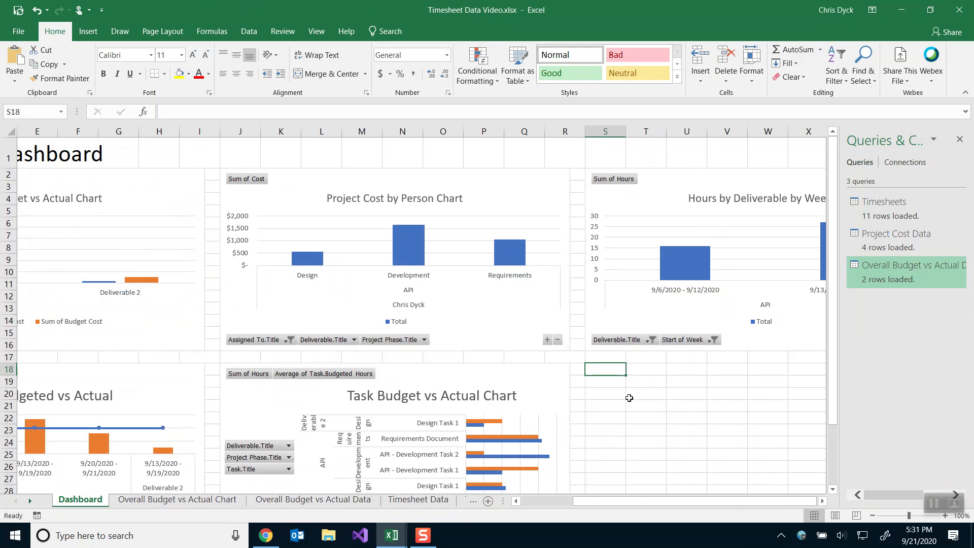
pyautogui.hotkey('ctrl', 'v')
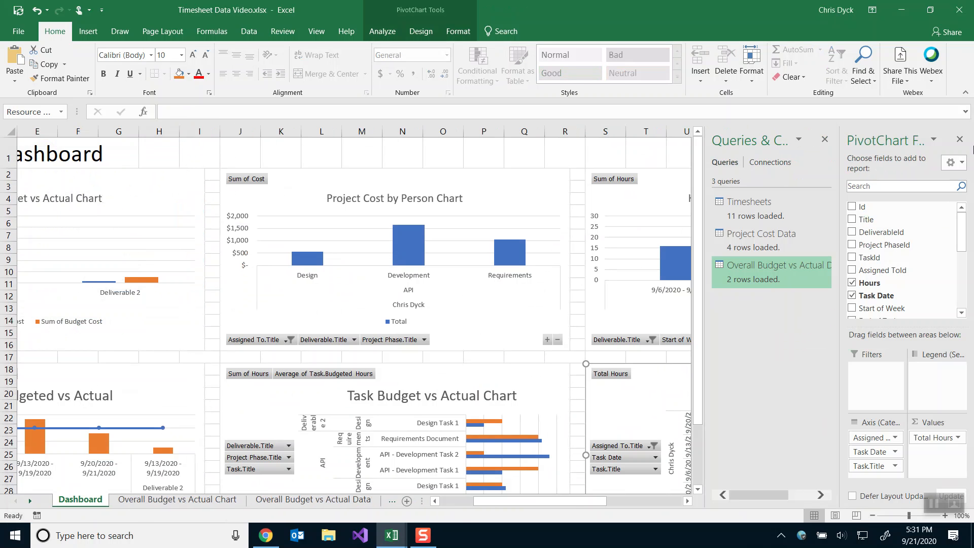
# Close the PivotChart Fields and Queries & Connections panes to show the full chart grid.
pyautogui.click(960, 140)
pyautogui.click(960, 140)
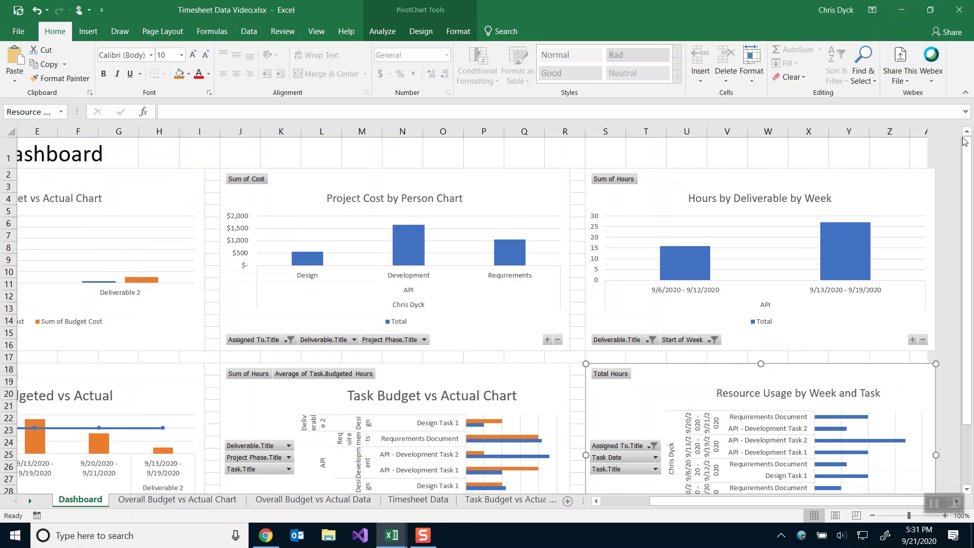
pyautogui.scroll(-2, 766, 255)
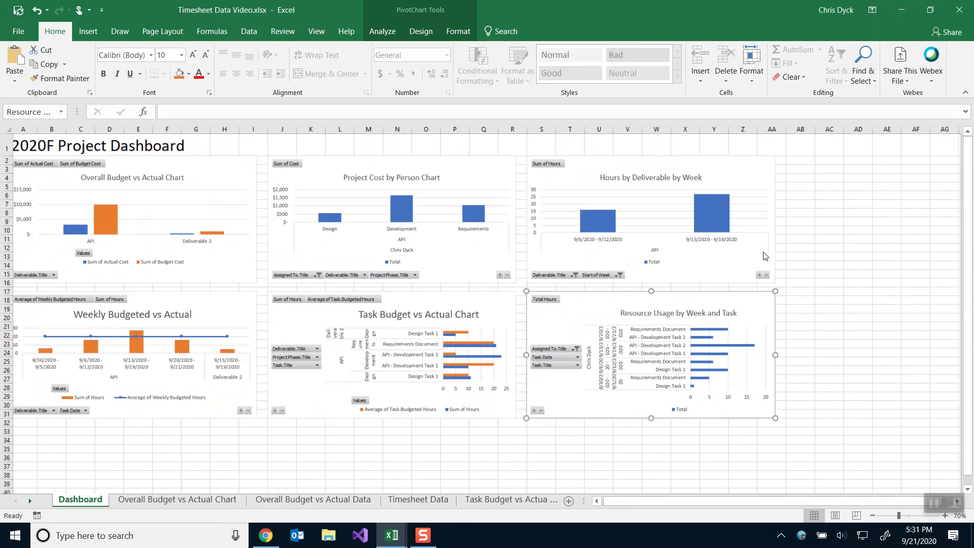